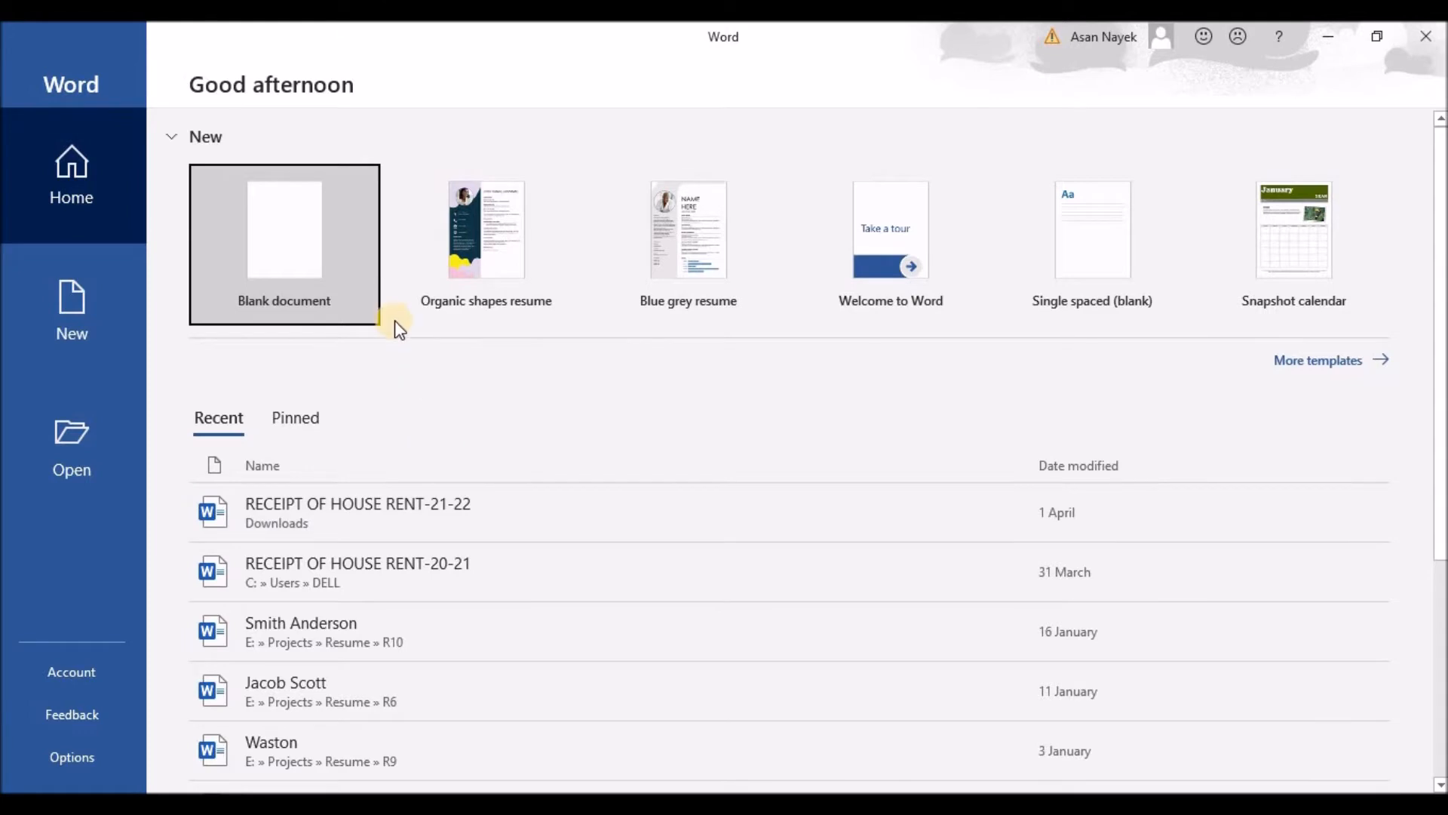
Create a blank document and apply the Narrow margin preset to its pages
click(288, 246)
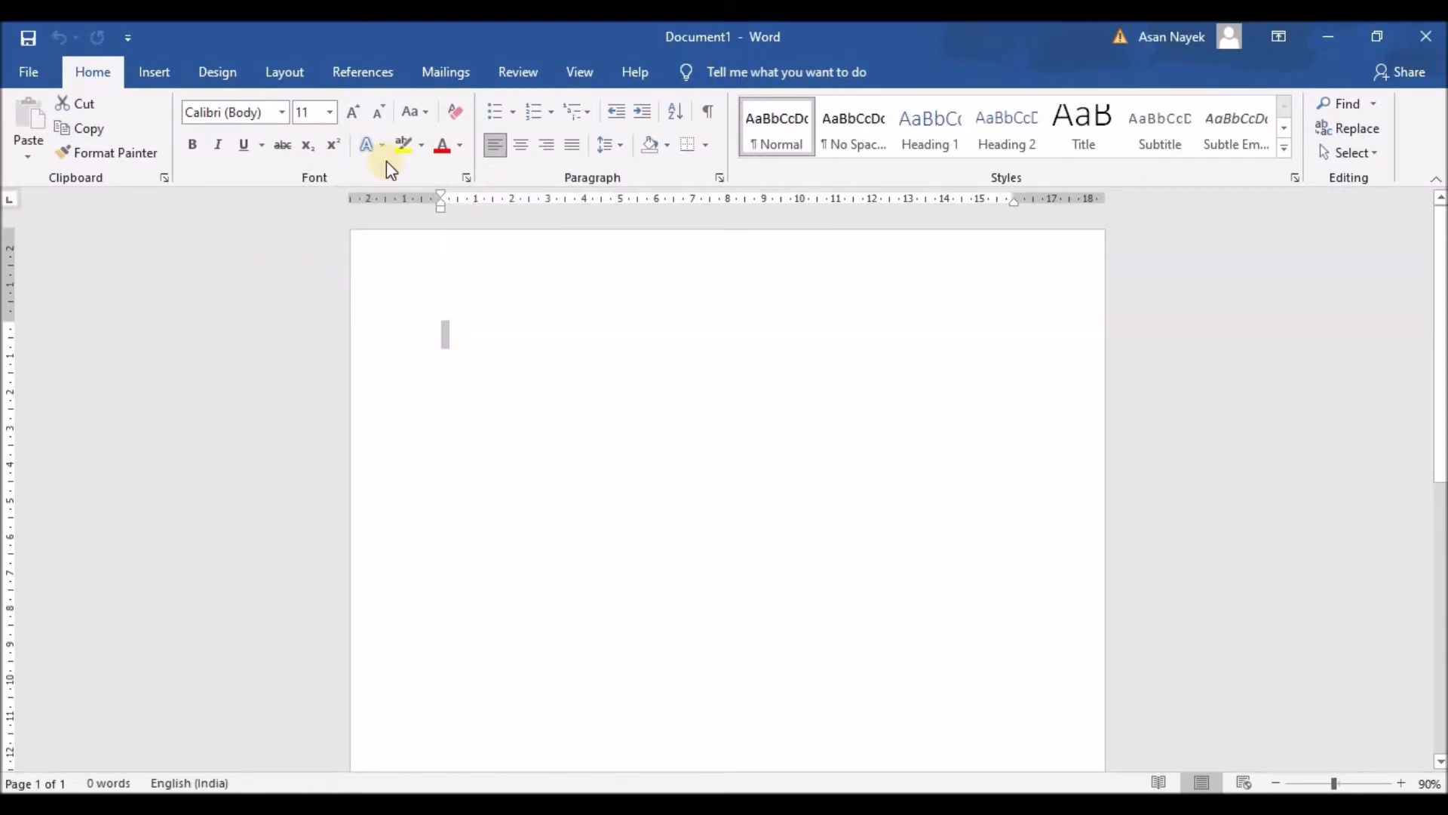
click(281, 74)
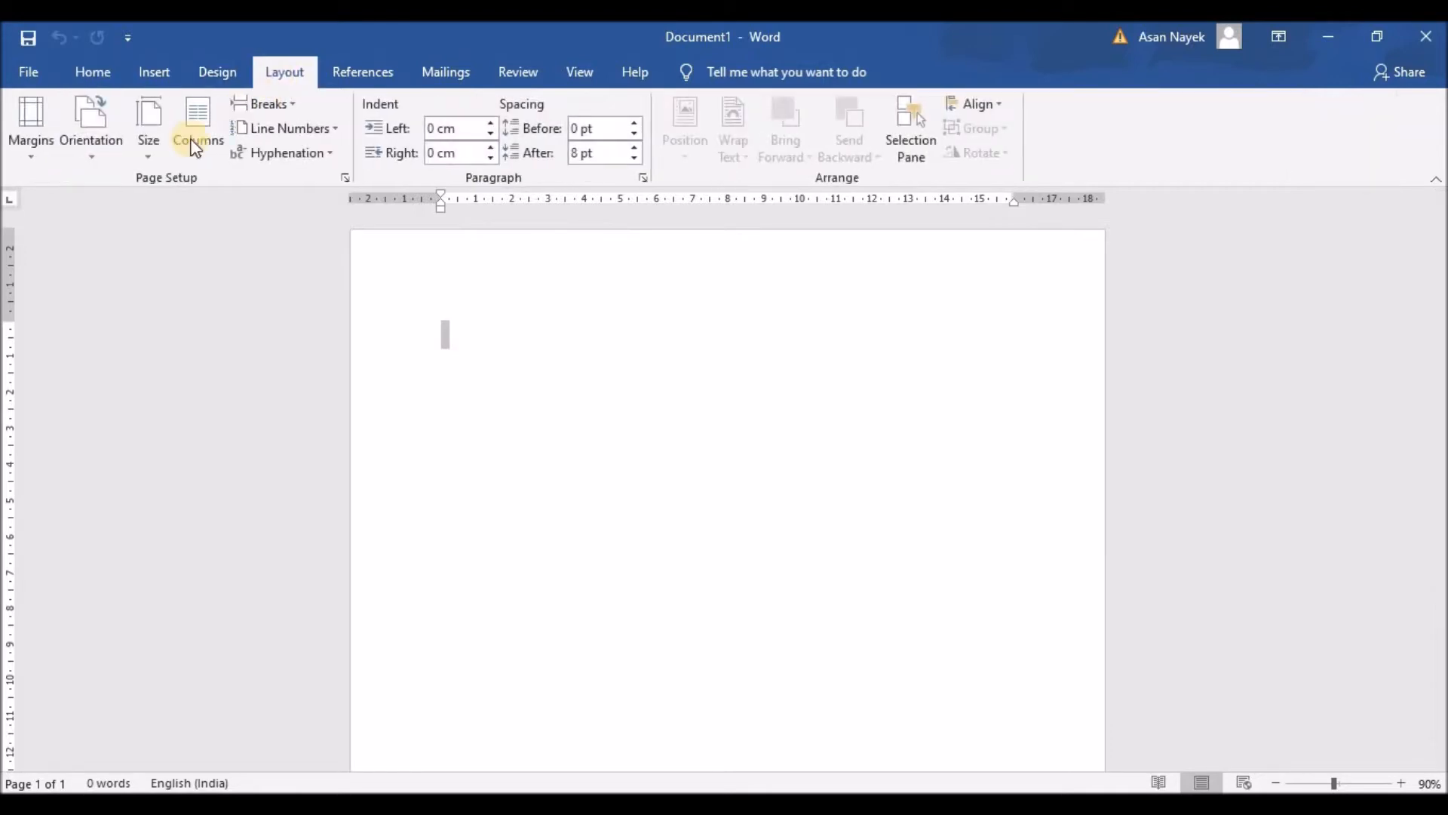
click(31, 143)
click(100, 350)
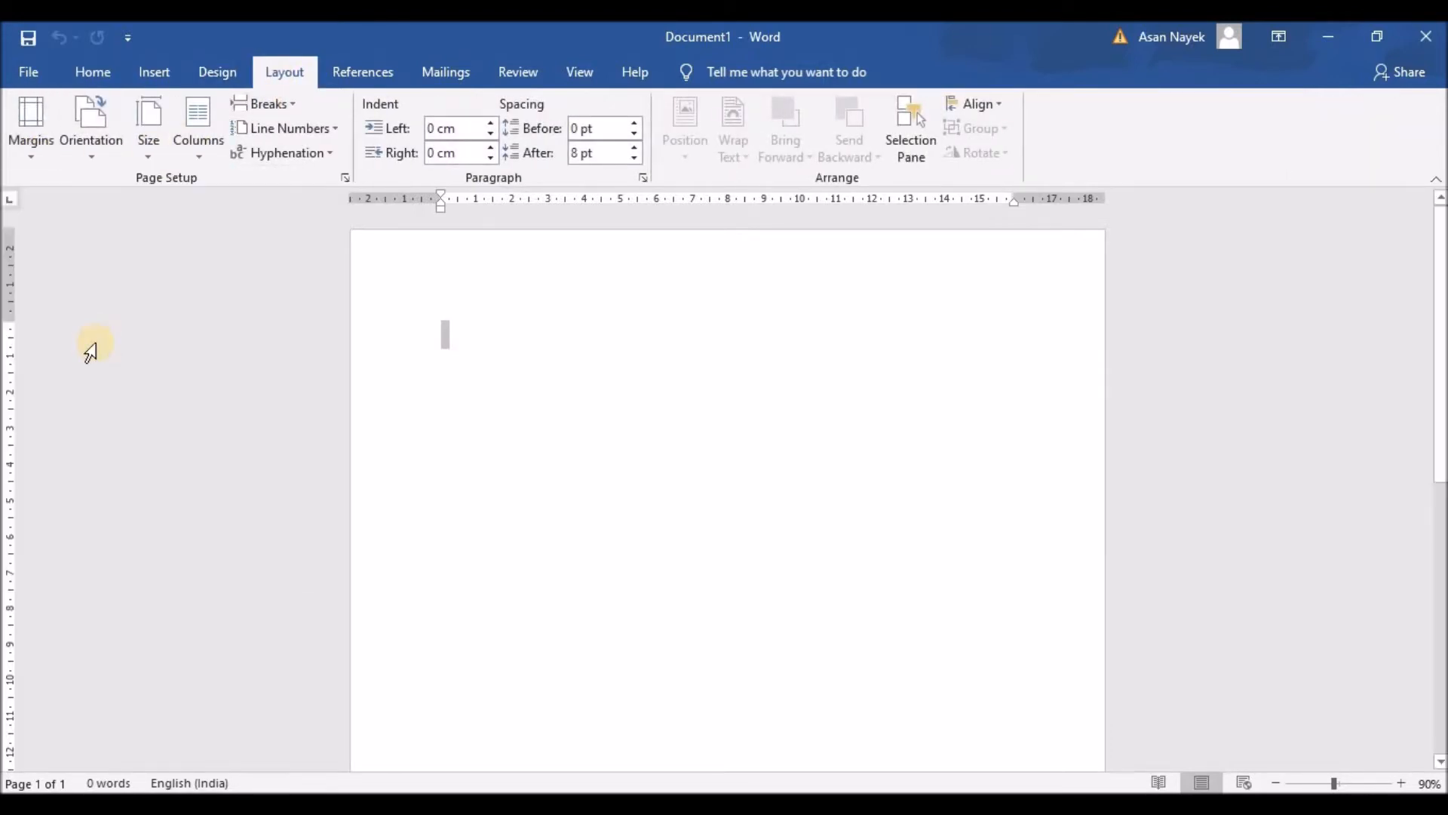
click(395, 285)
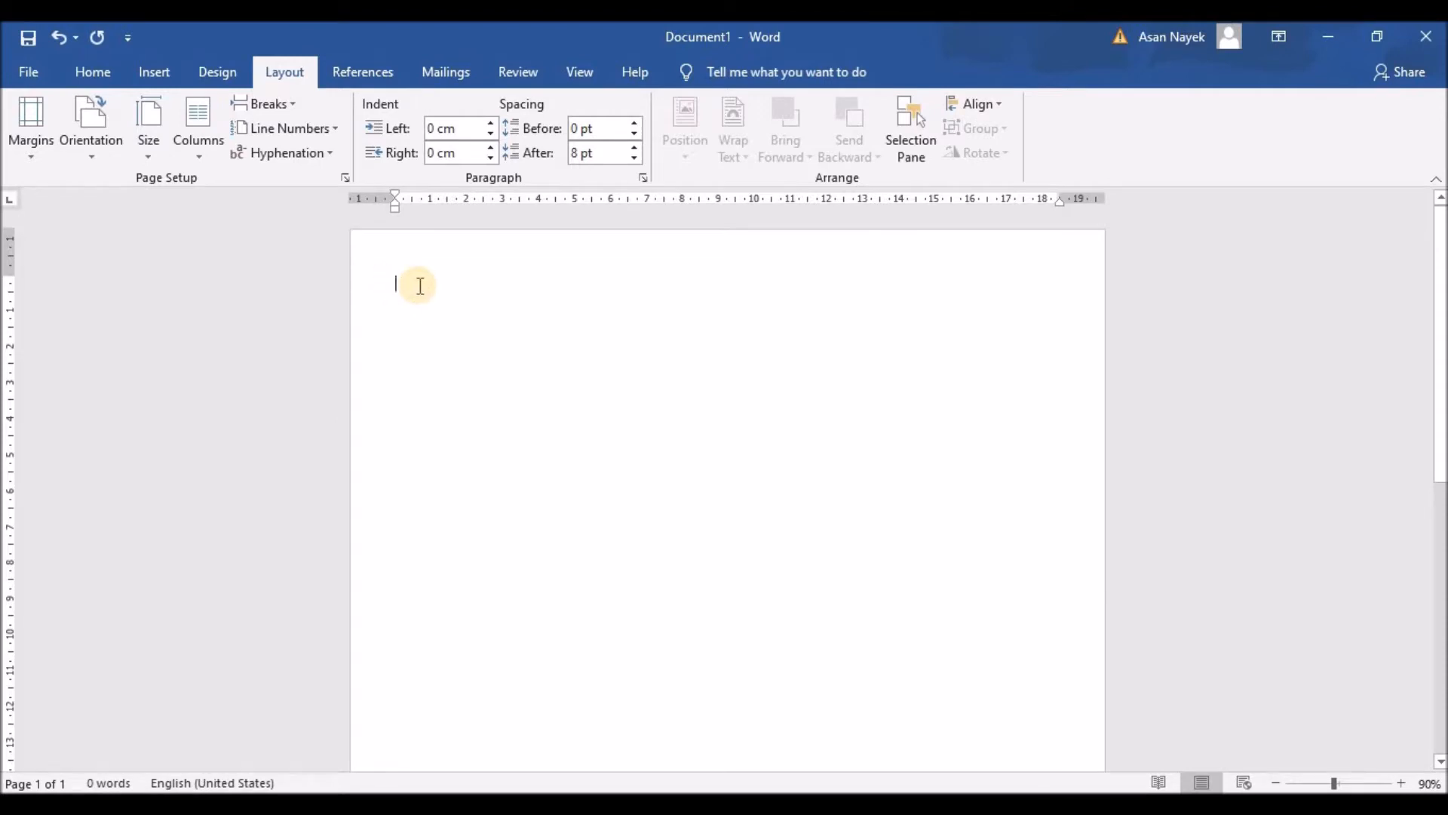
Draw a text box across the top of the page and type the candidate's full name in capitals
click(161, 75)
click(1071, 156)
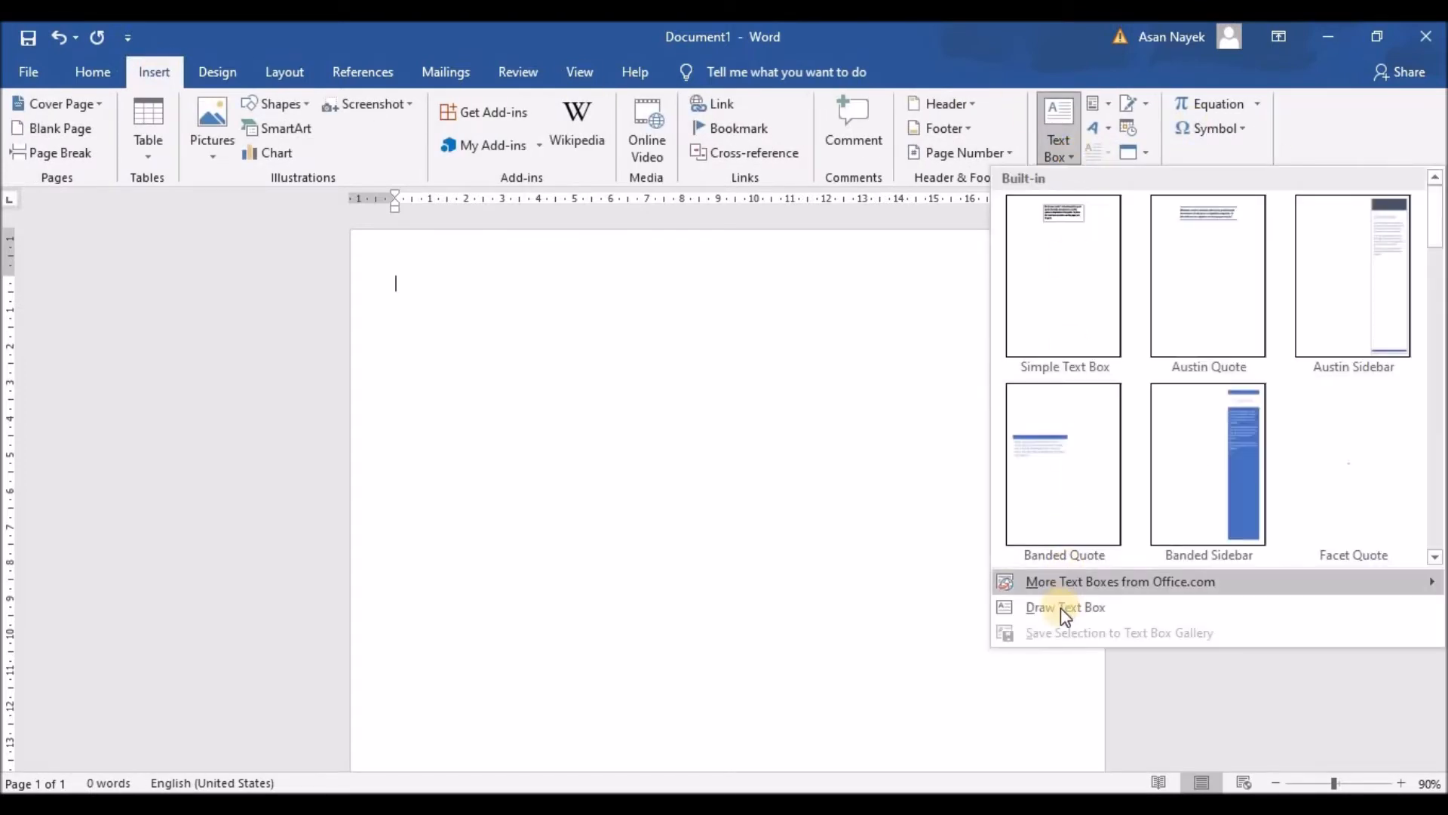
click(1046, 608)
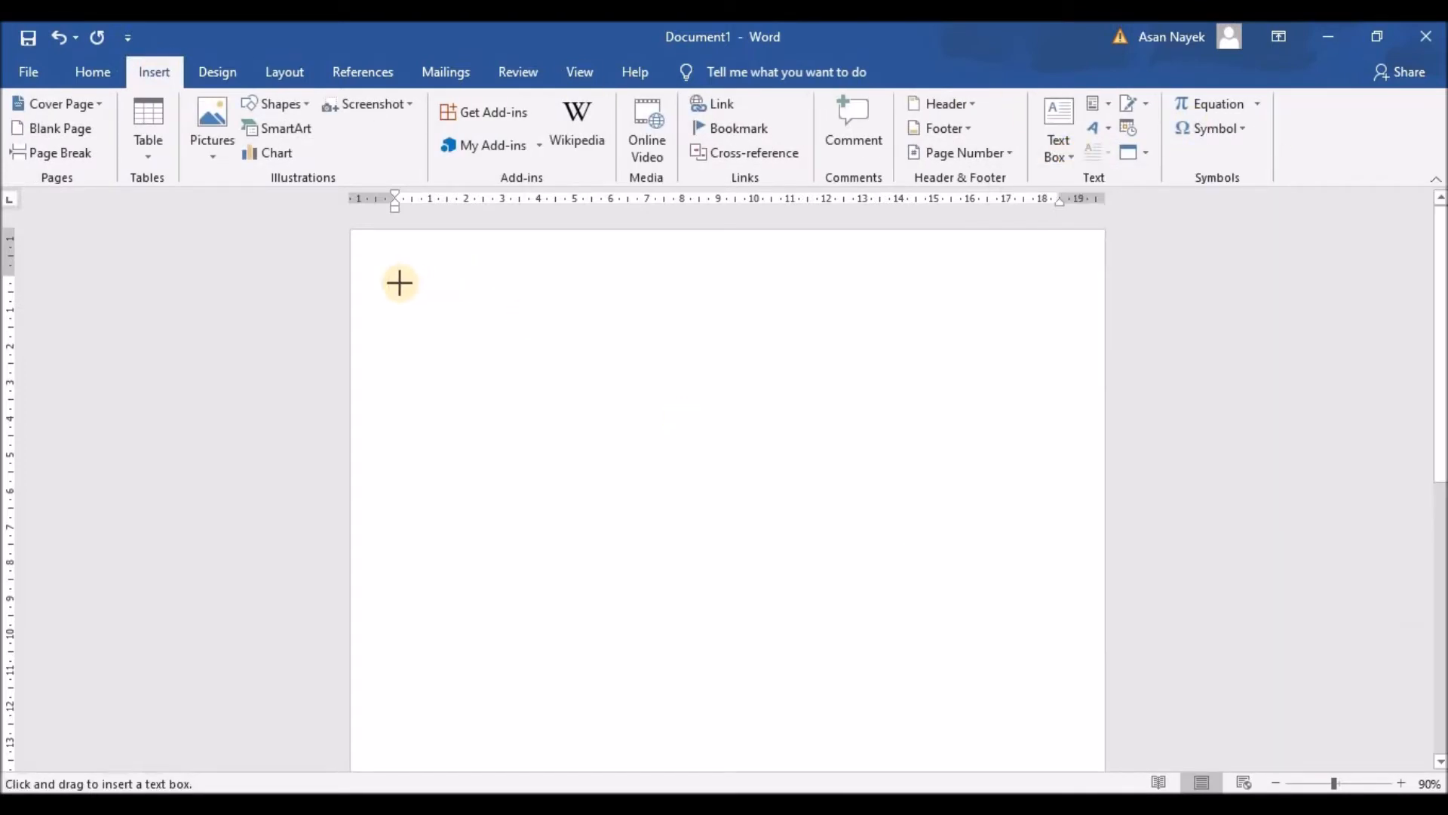
mouse_move(396, 282)
mouse_down()
mouse_move(880, 356)
mouse_move(858, 355)
mouse_up()
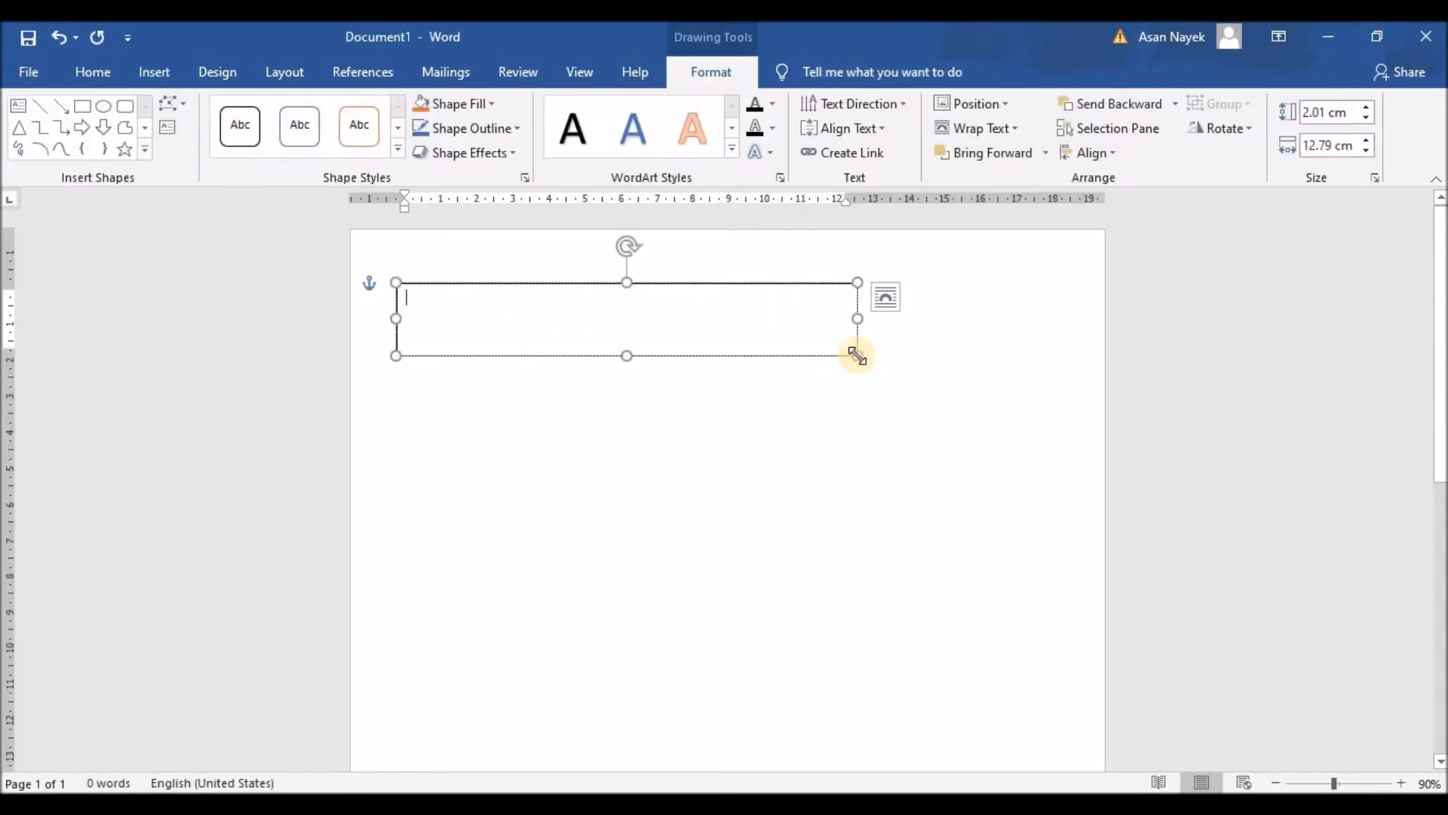
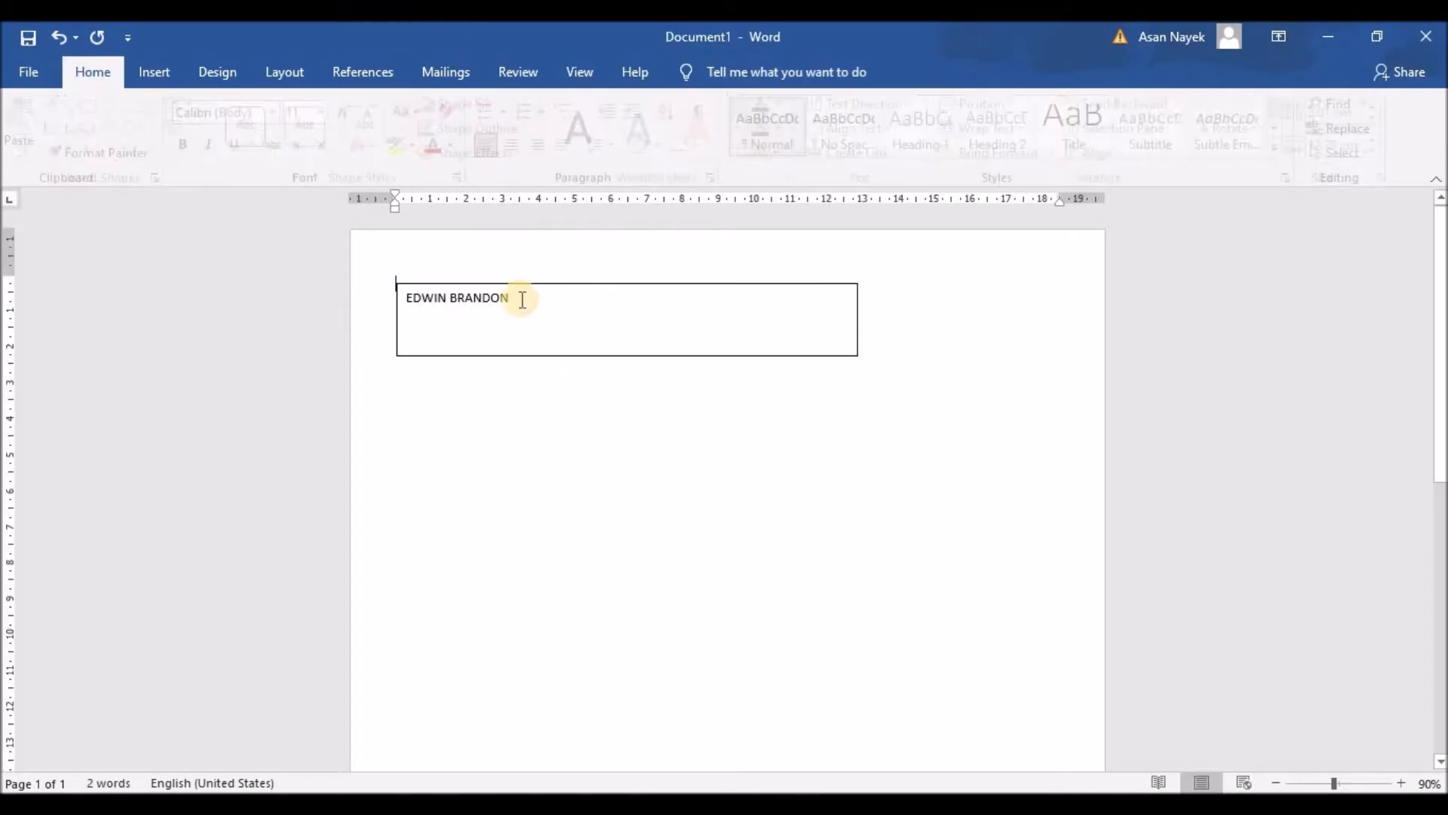
Format the name in Agency FB at 48 pt
drag(517, 297, 385, 301)
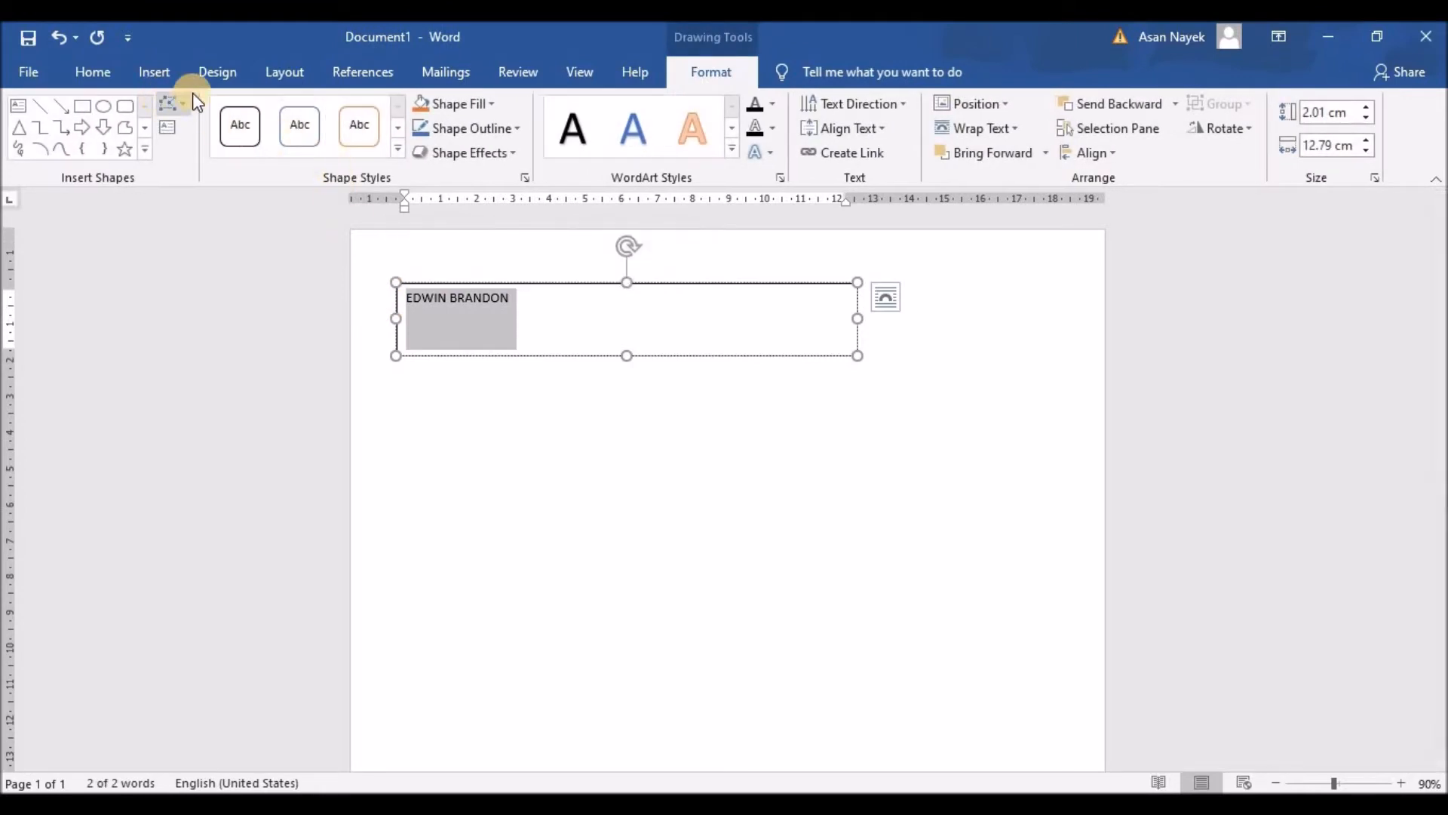
click(110, 78)
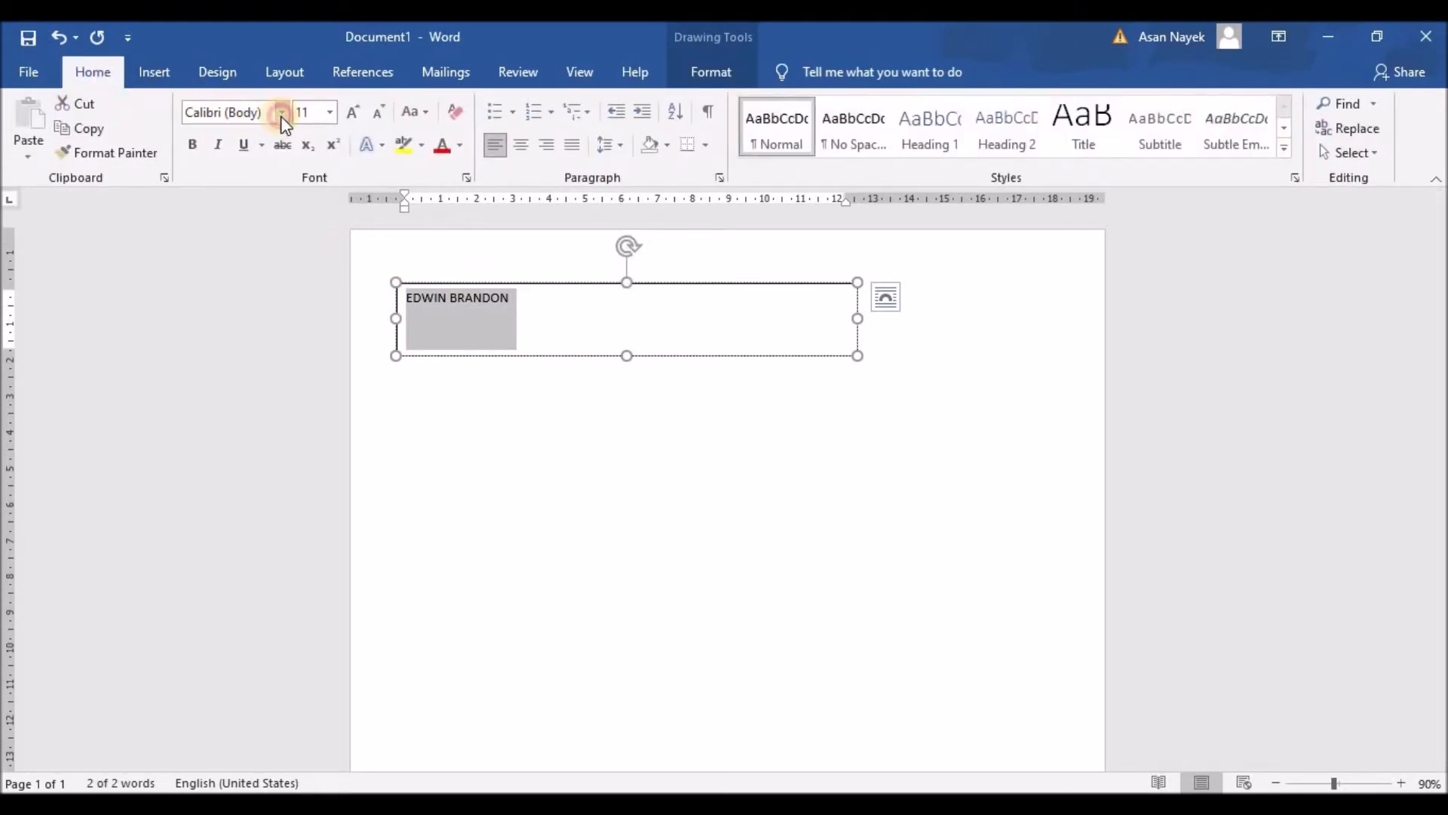
click(281, 112)
click(325, 267)
click(468, 323)
drag(480, 299, 370, 299)
click(355, 112)
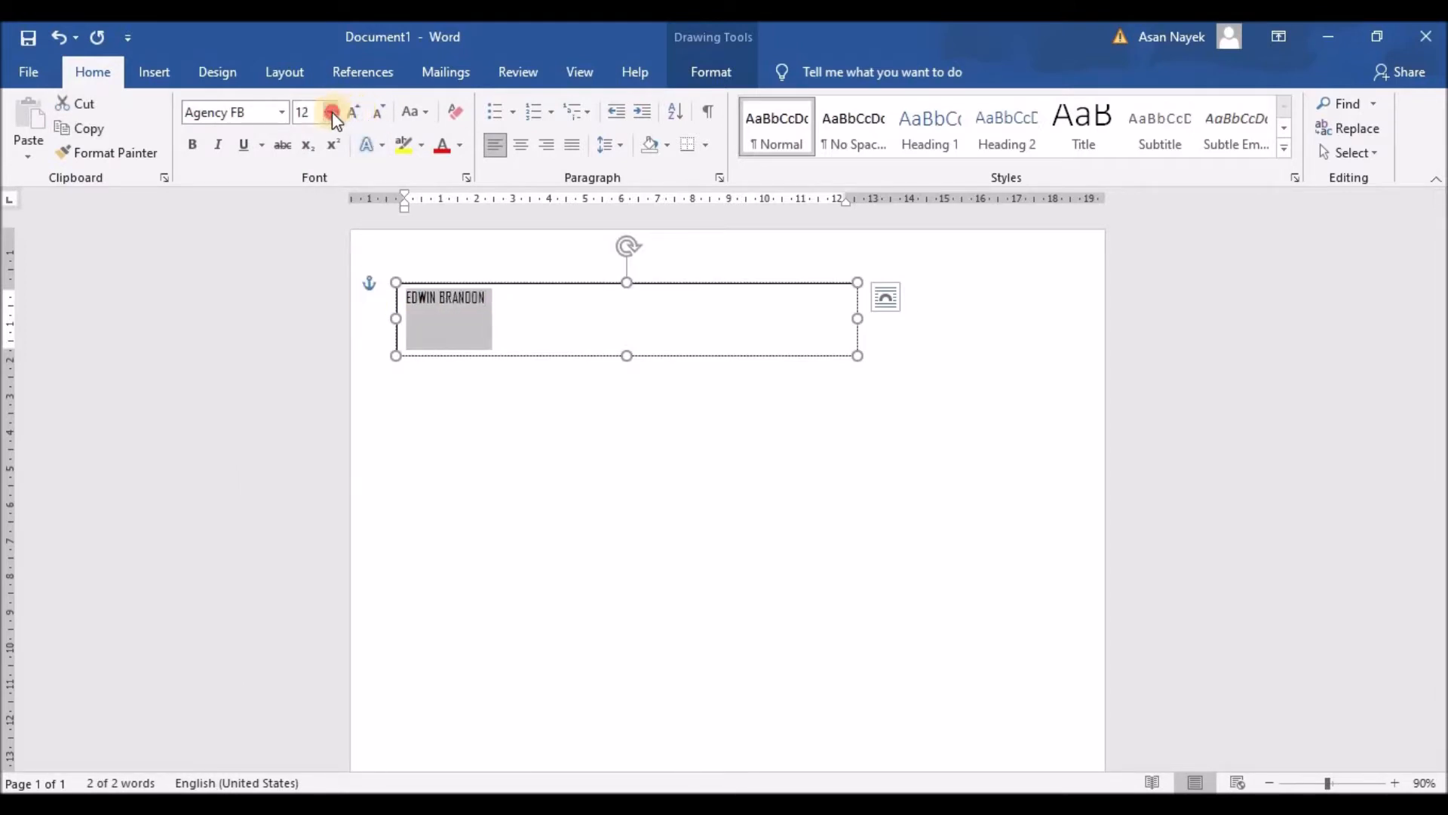
click(331, 112)
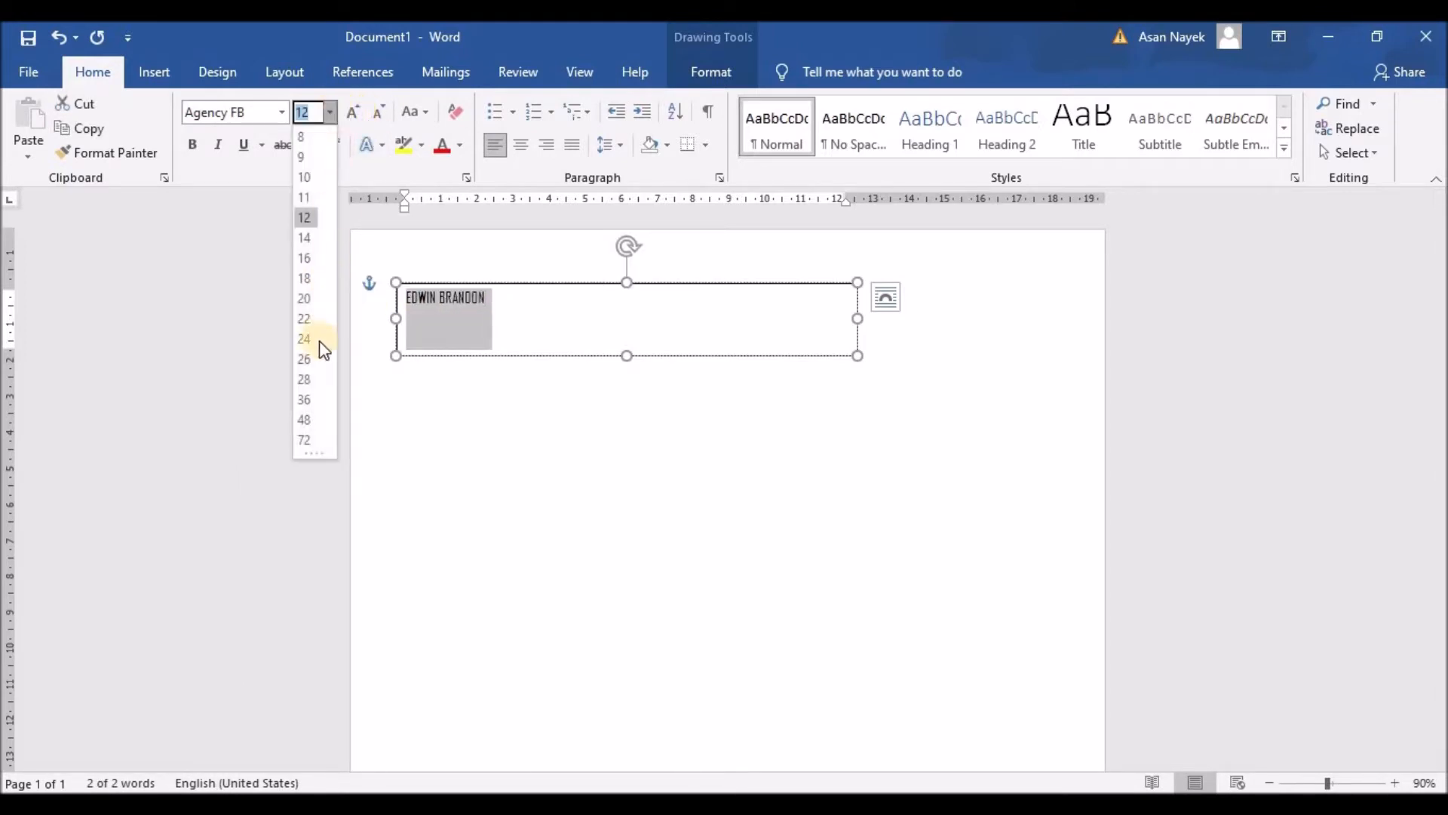
click(314, 424)
Insert spaces between the letters of the first name and surname to spread them apart
click(427, 328)
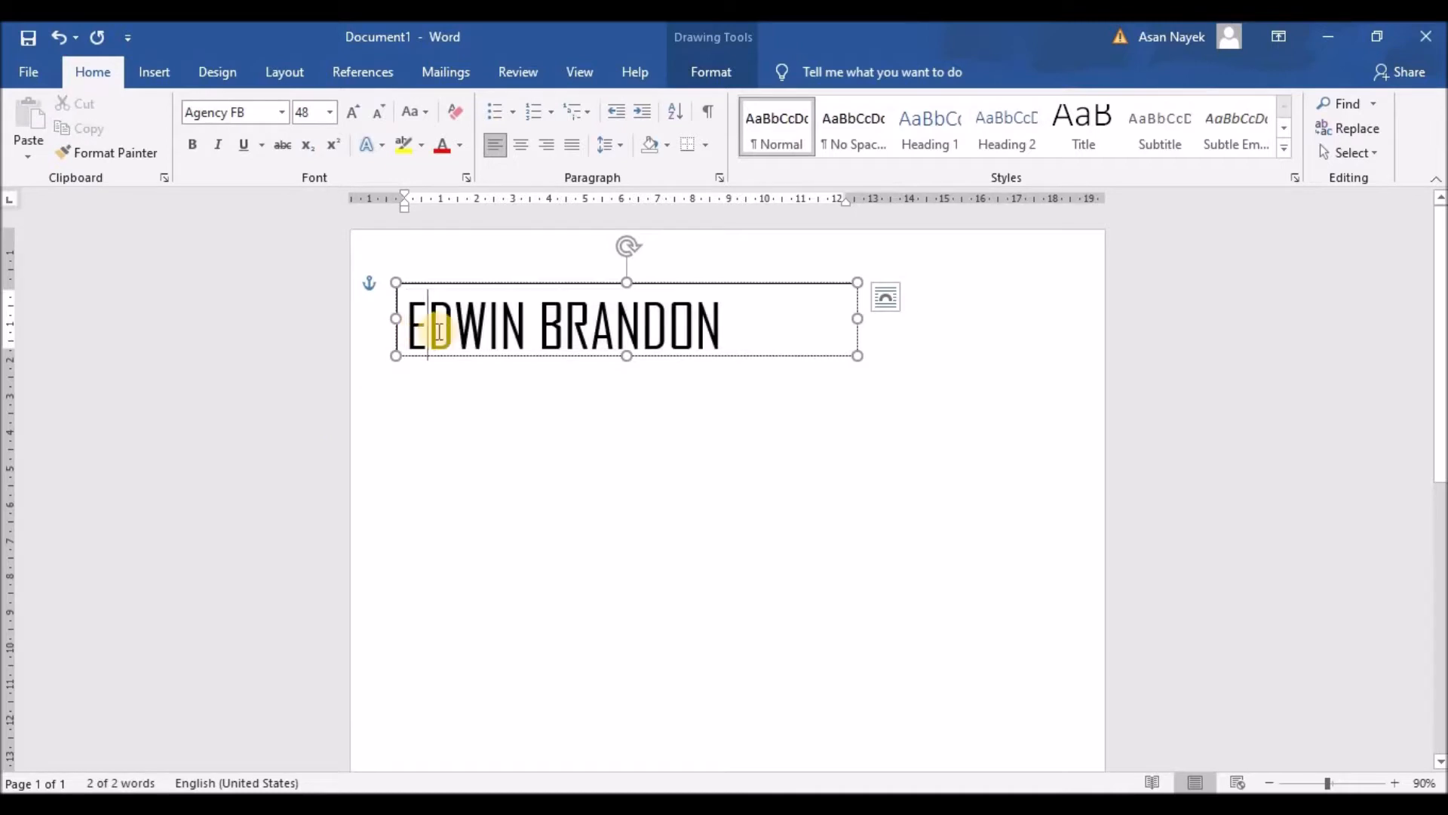
click(473, 326)
click(524, 326)
click(544, 326)
click(579, 328)
click(640, 330)
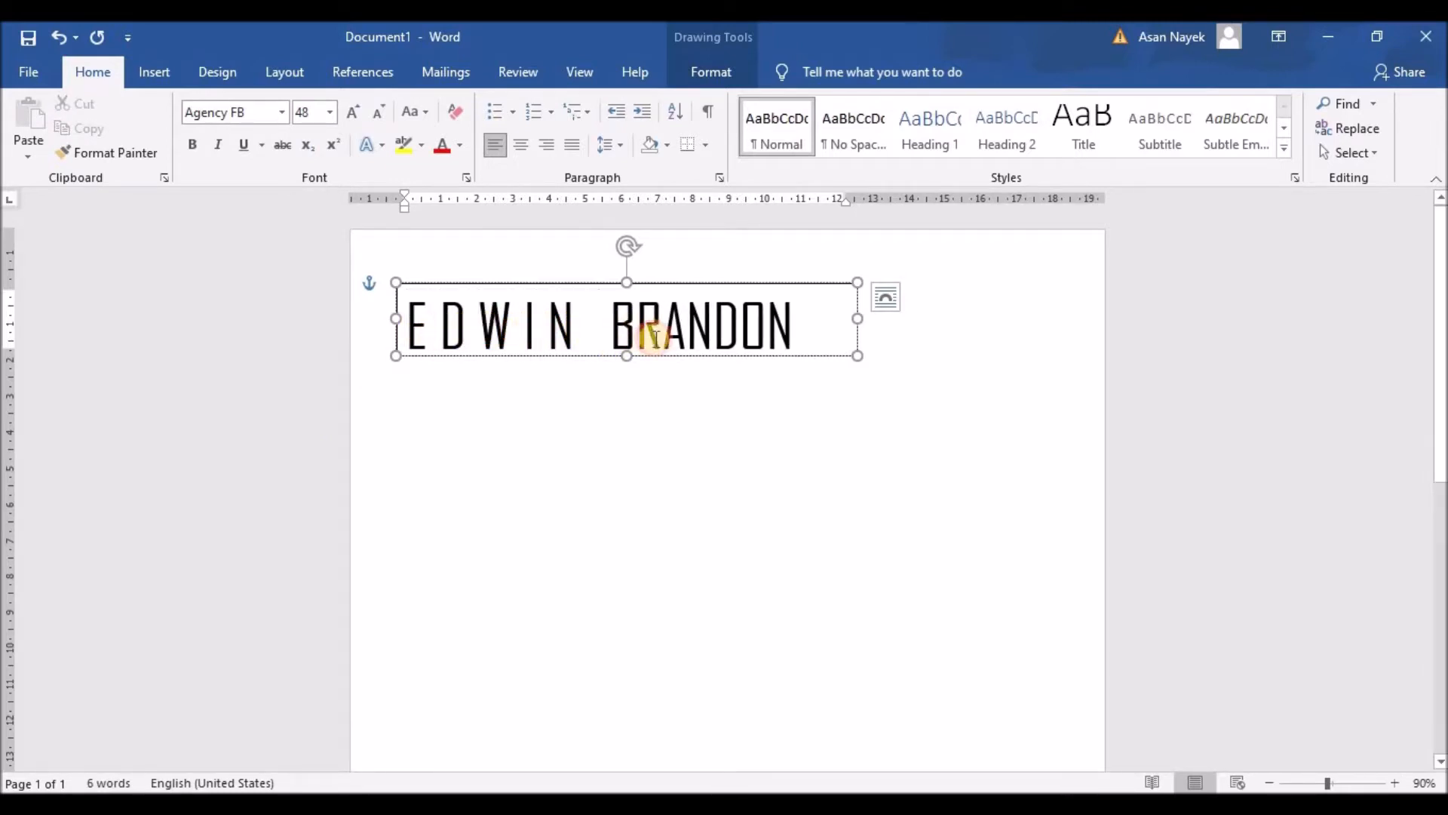
click(679, 326)
click(720, 326)
click(757, 326)
click(792, 326)
Widen the name text box so the whole spaced name fits on one line
drag(858, 322, 905, 321)
click(839, 323)
click(880, 462)
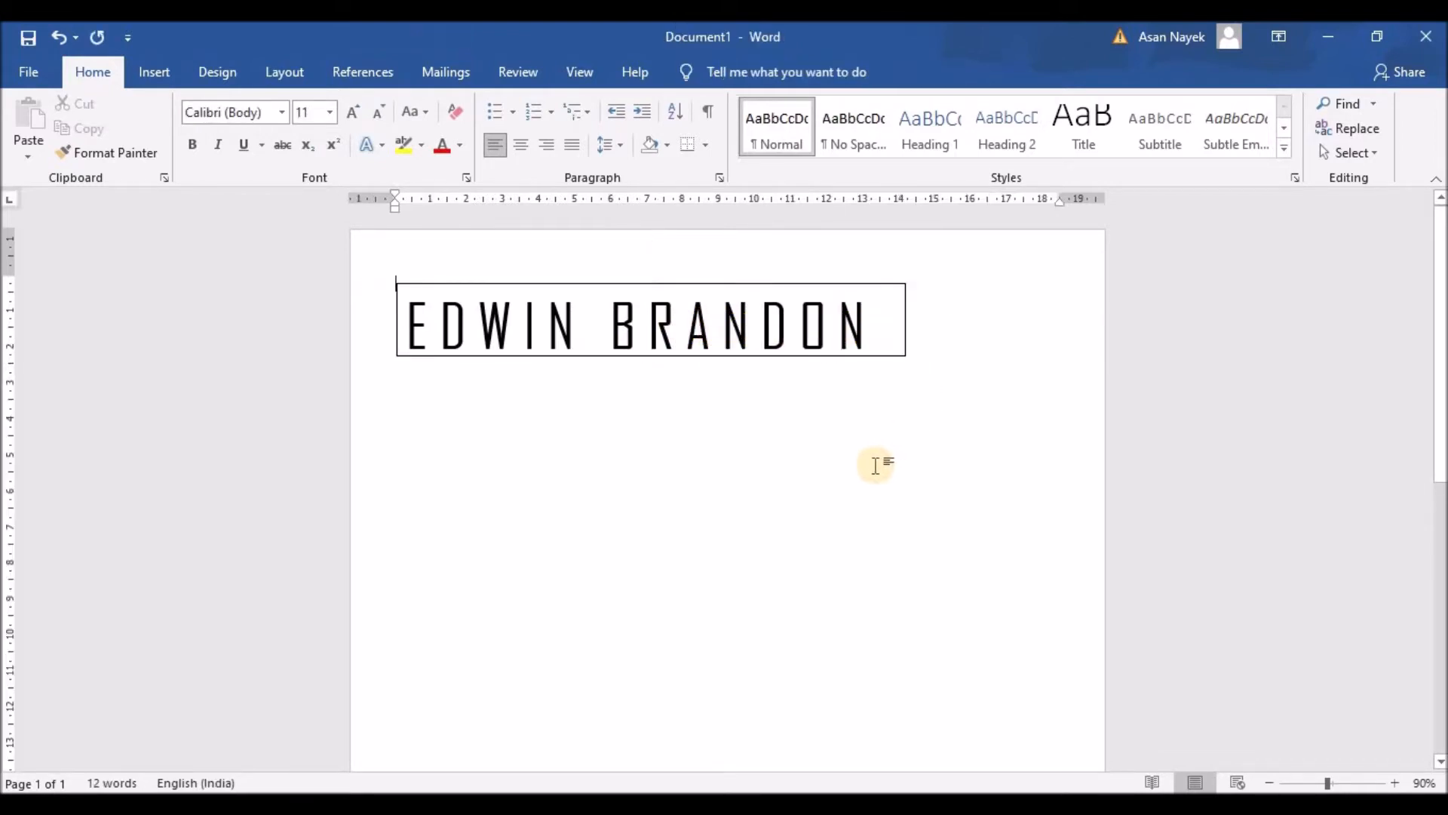
double_click(849, 339)
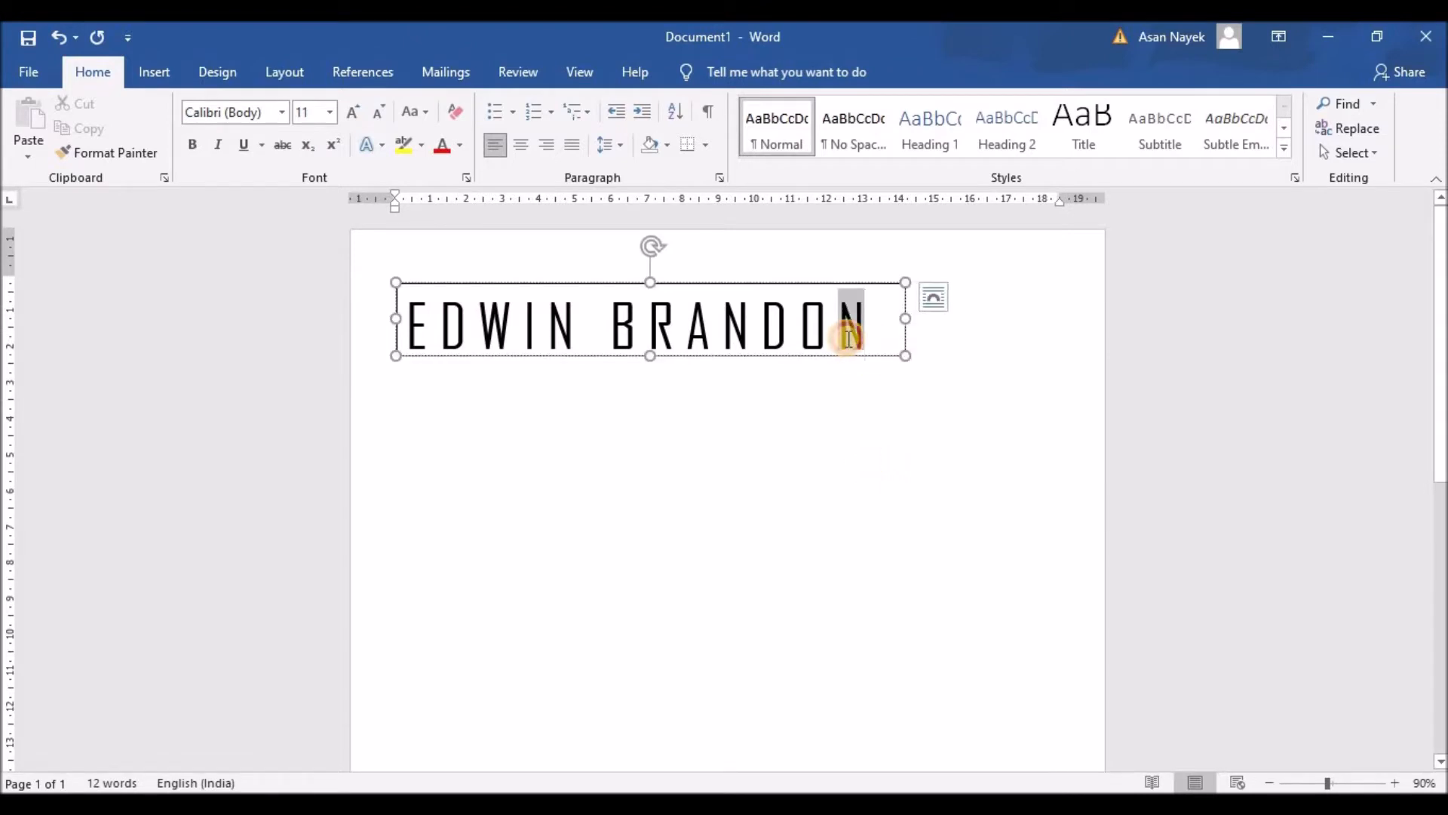
drag(850, 339, 408, 339)
click(993, 350)
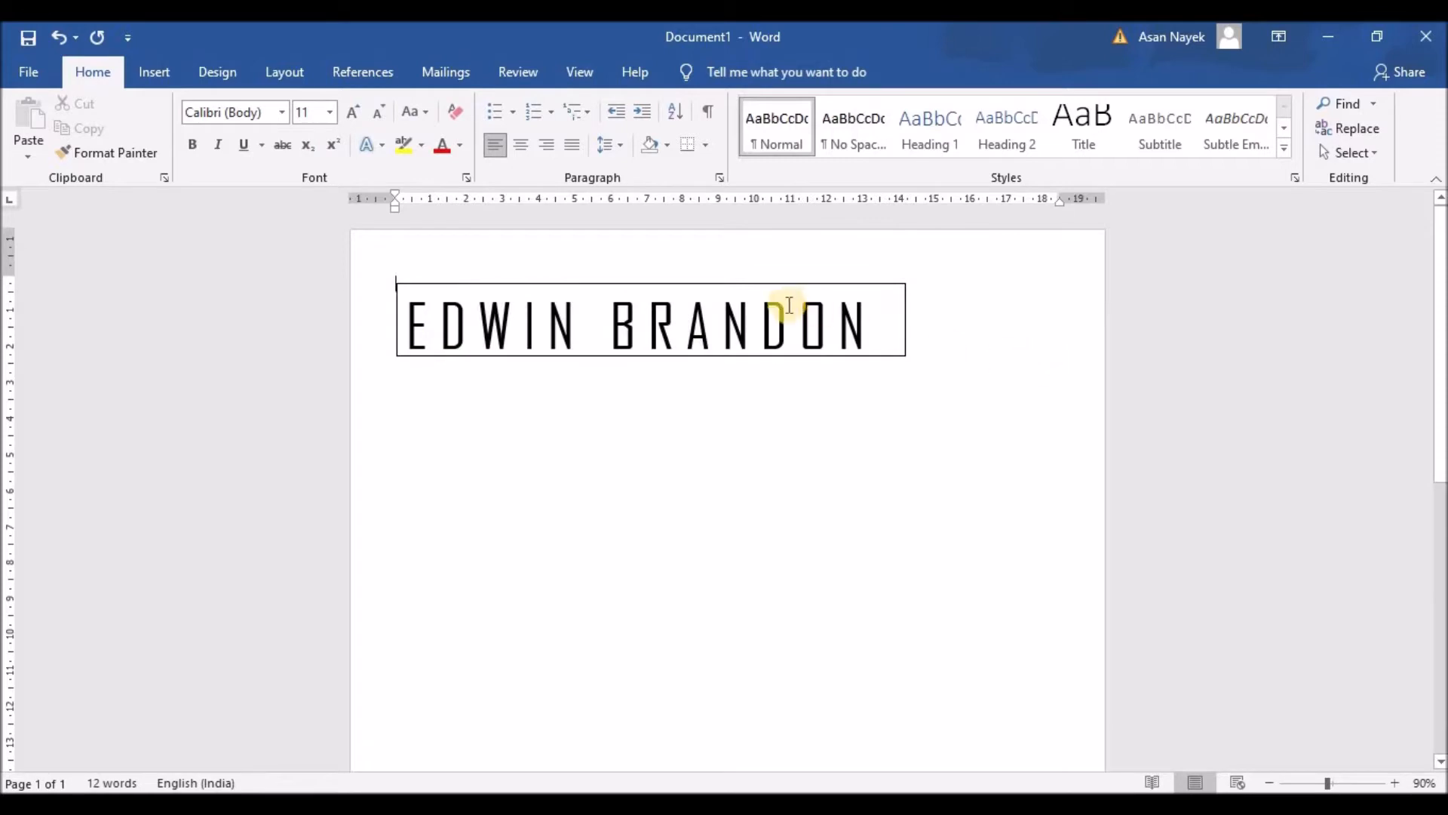
click(754, 284)
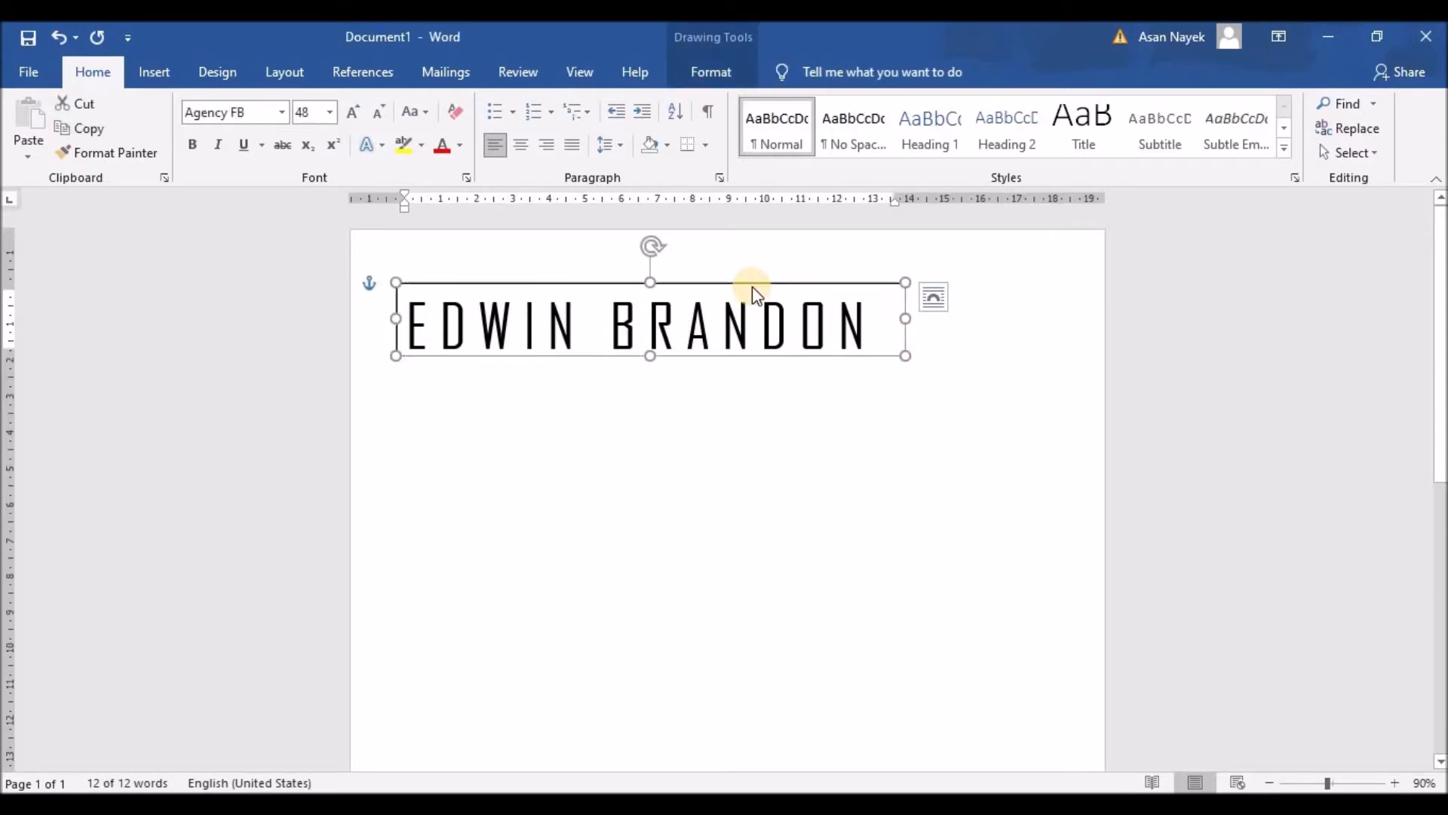
Set the name box to No fill and No line in Format Shape
right_click(753, 287)
click(827, 698)
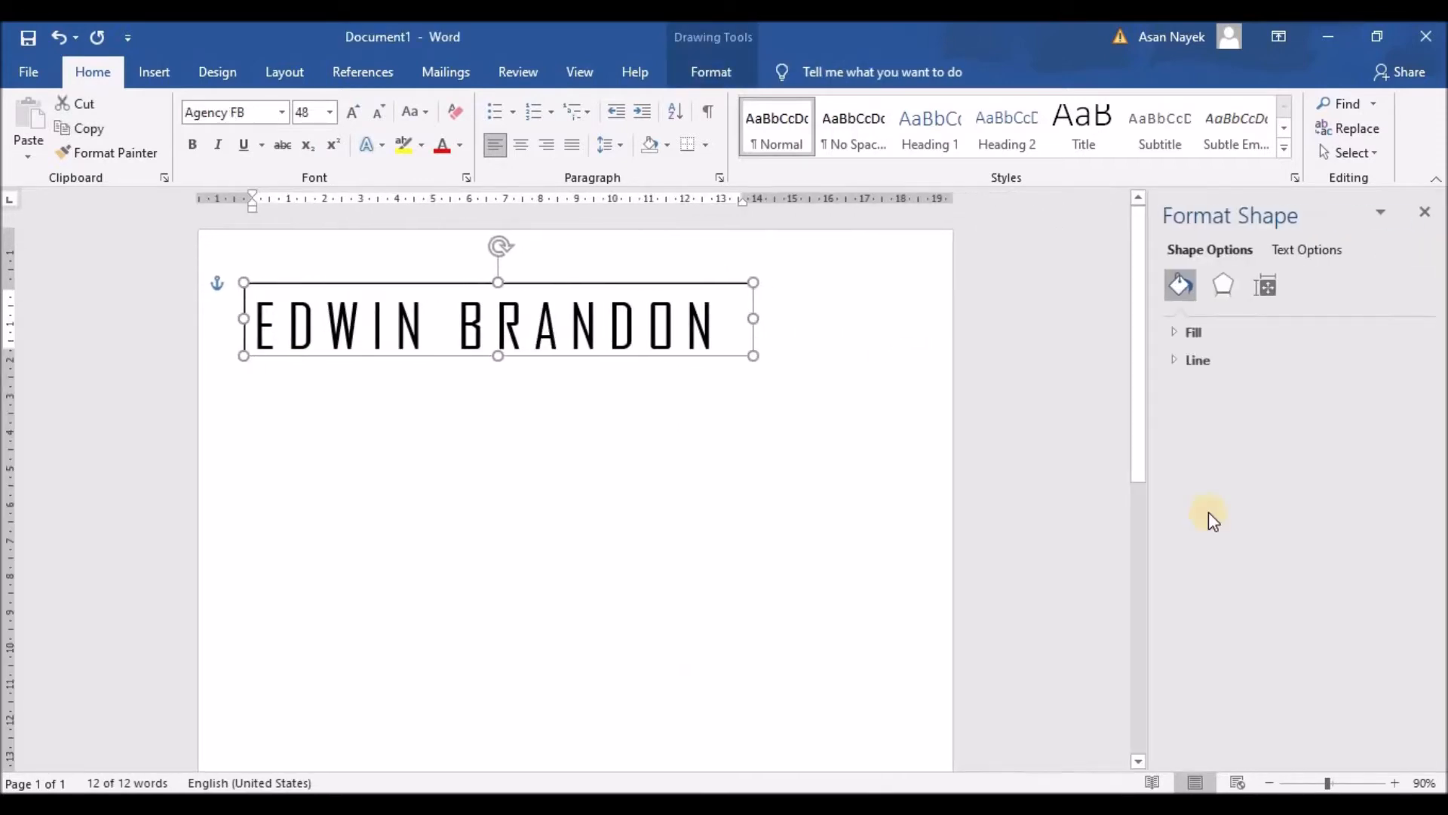
click(1174, 329)
click(1196, 363)
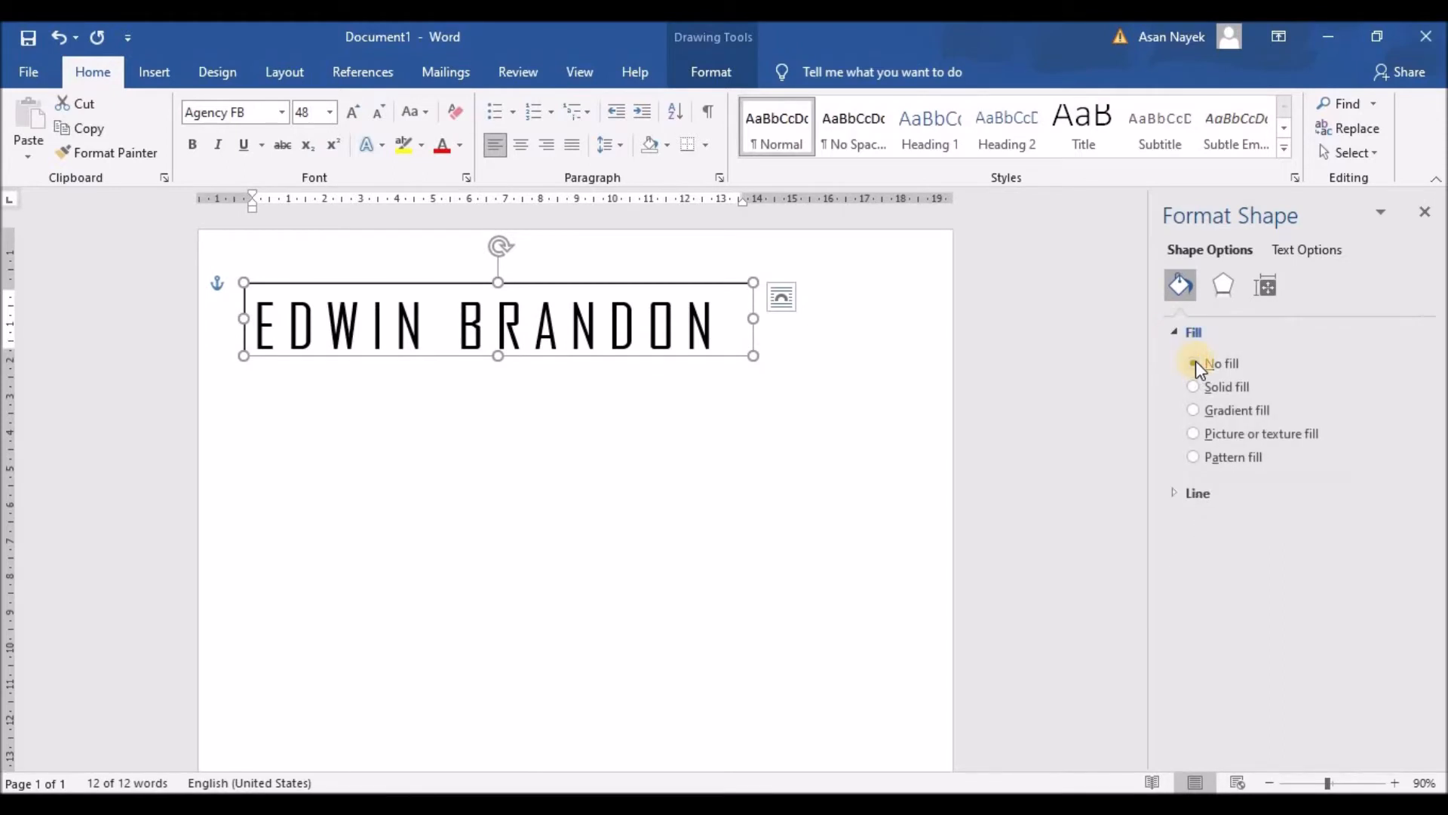
click(1190, 494)
click(1194, 524)
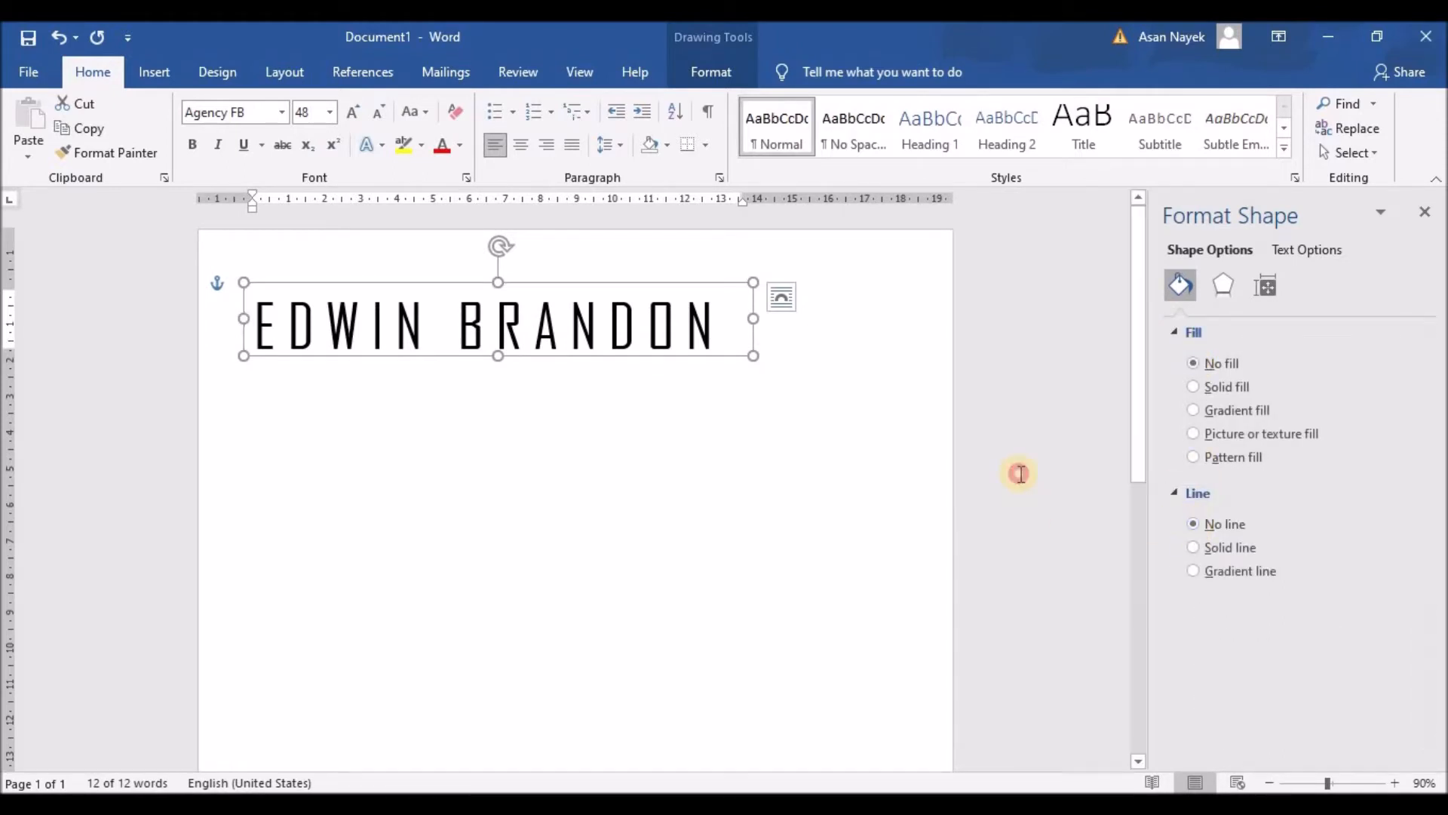
click(1020, 474)
Nudge the name box slightly left and down
click(494, 325)
drag(427, 283, 417, 293)
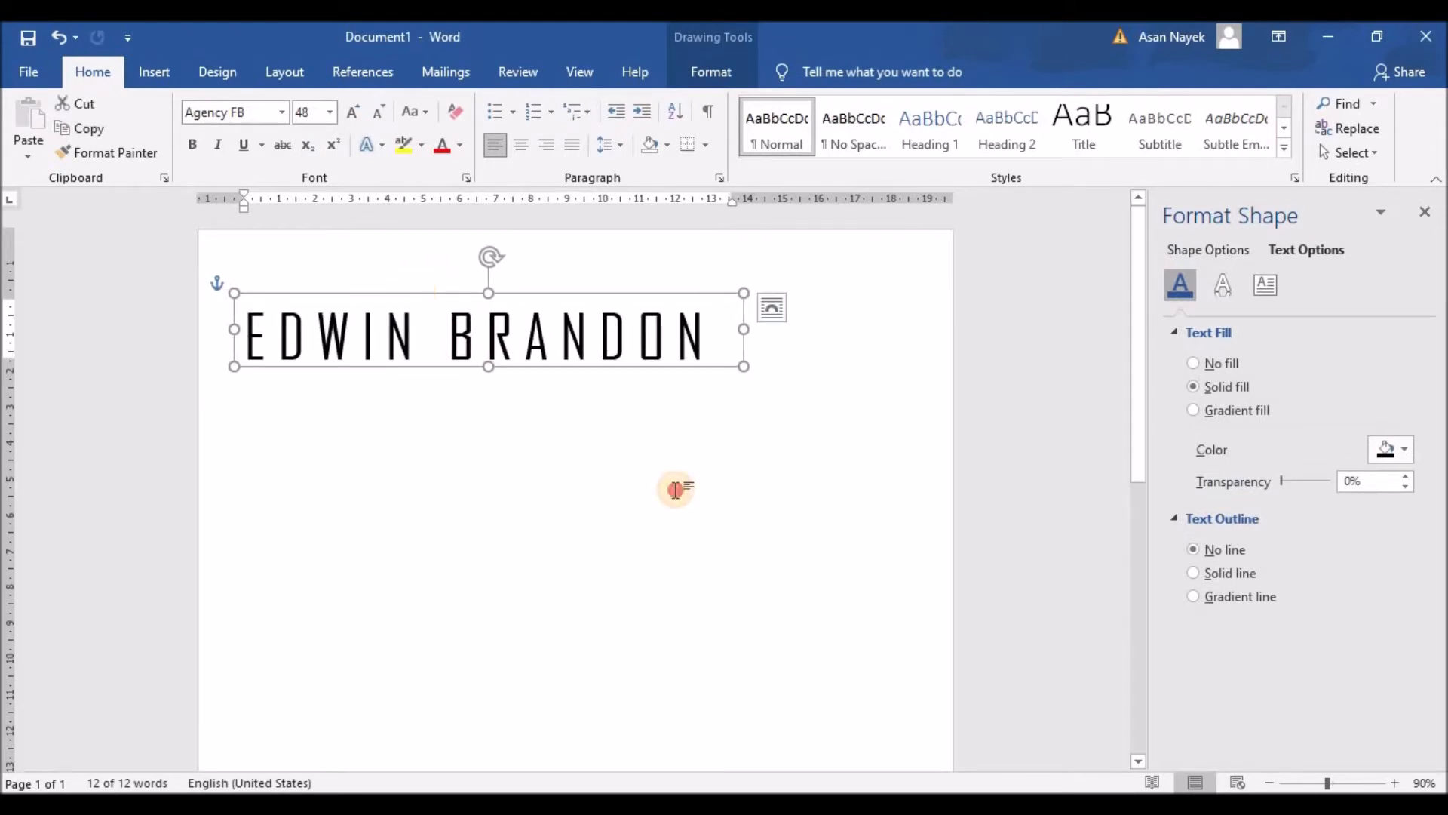
click(676, 489)
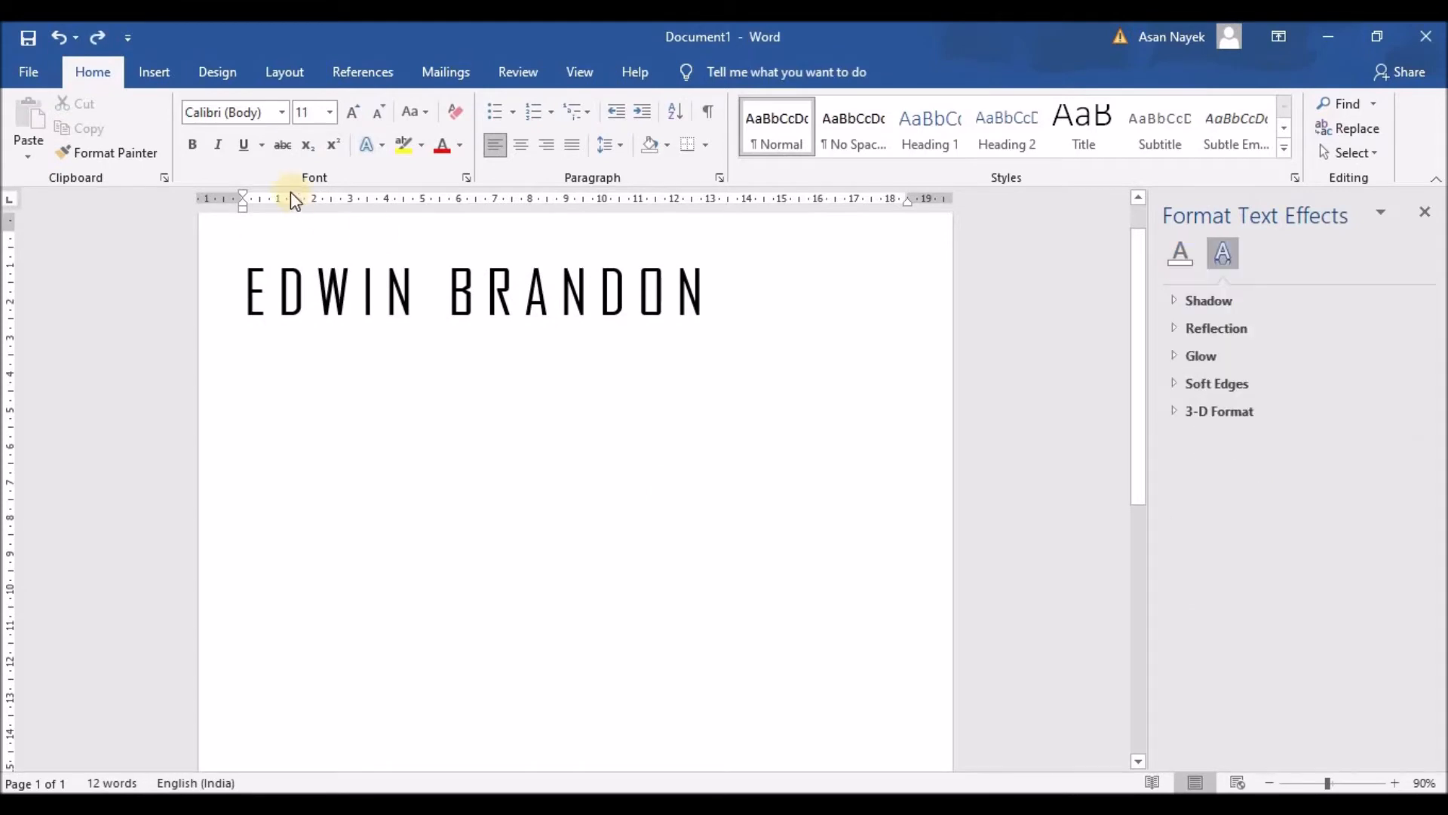
Pick the Rectangle shape from the Insert Shapes gallery
click(155, 72)
click(301, 106)
click(311, 155)
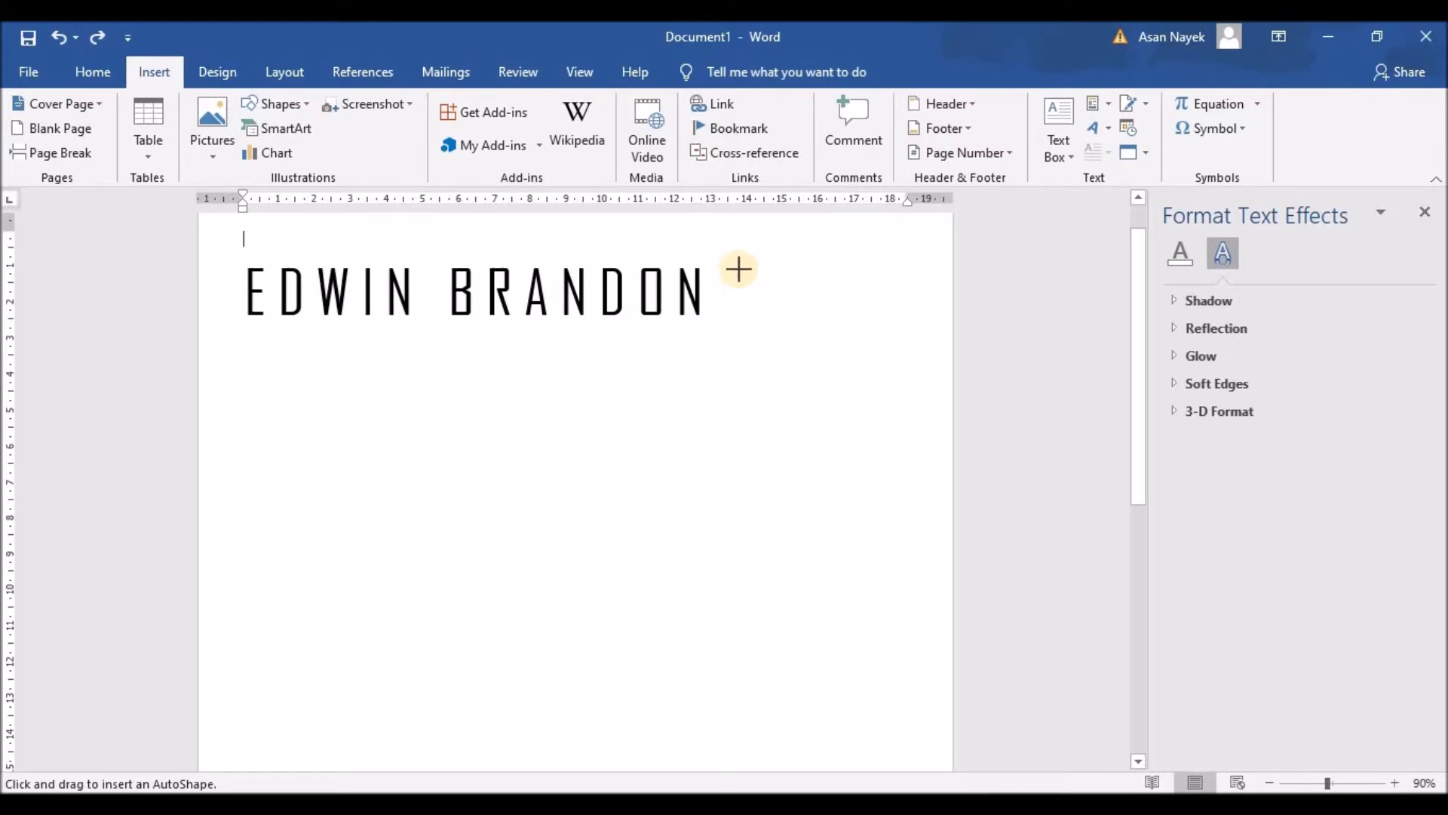
Draw a tall rectangle to the right of the name
drag(743, 269, 899, 540)
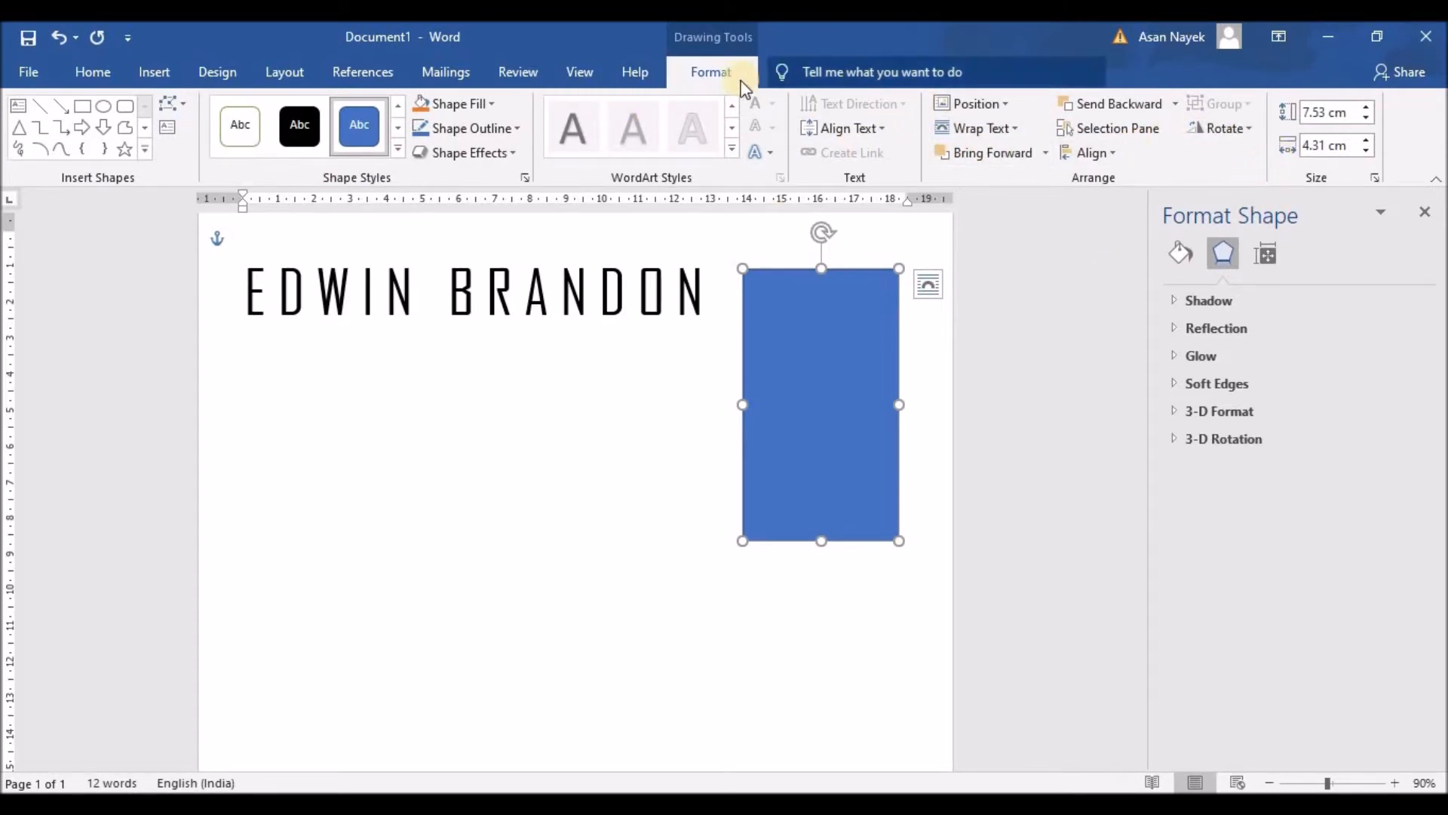
click(588, 74)
click(527, 72)
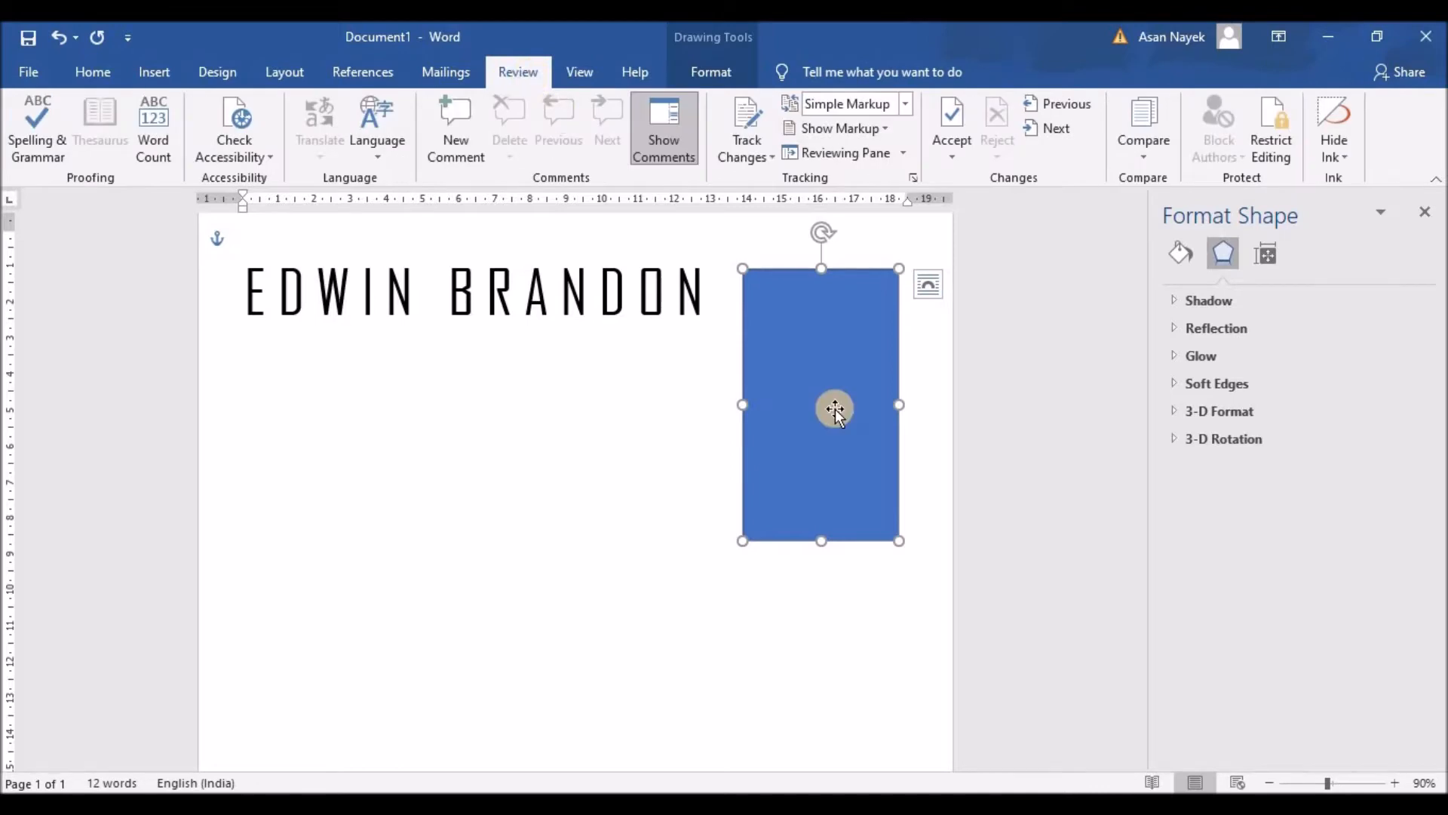
Fill the rectangle with the black-and-white portrait photo and shrink it slightly
right_click(835, 410)
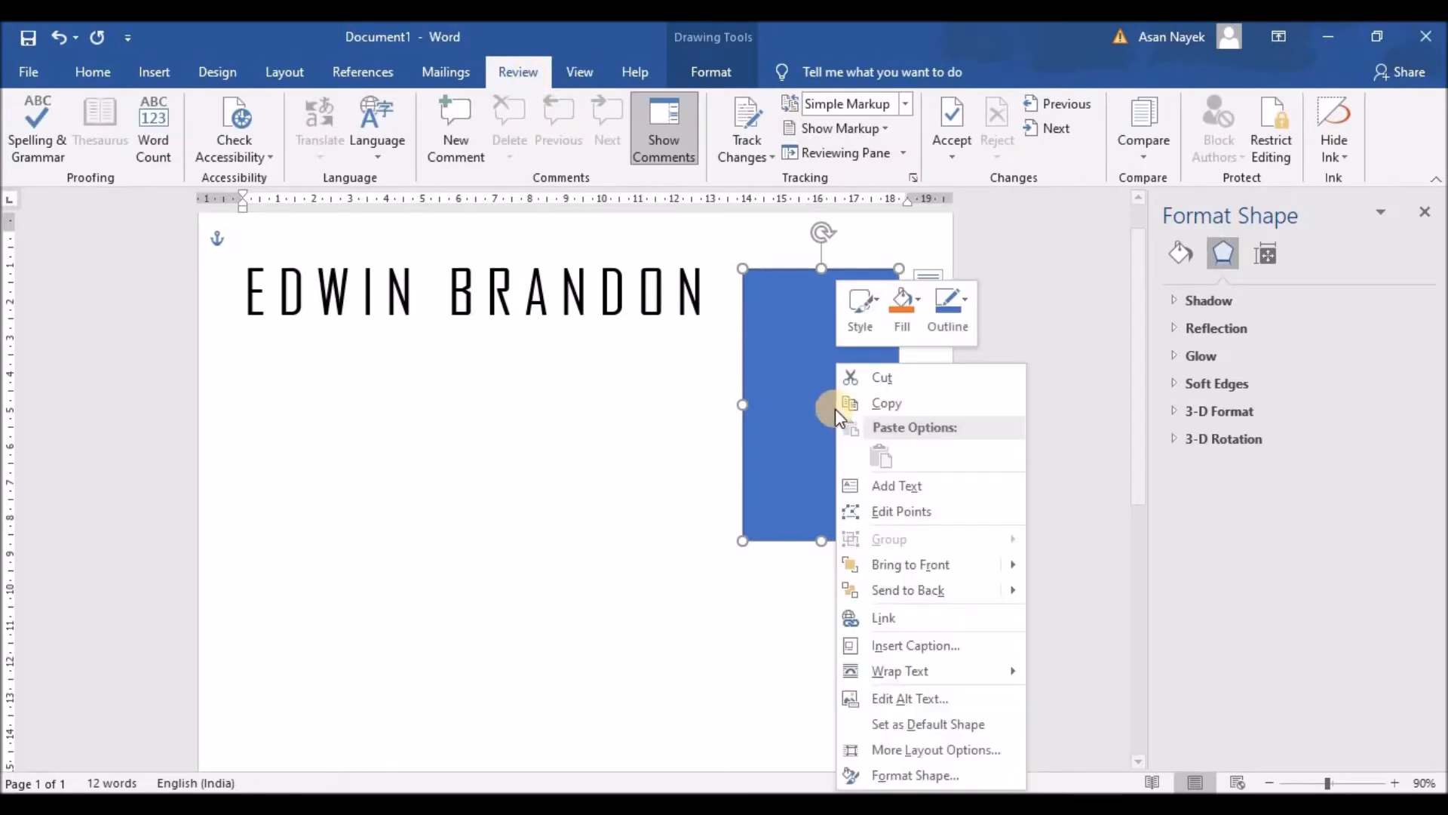
click(890, 775)
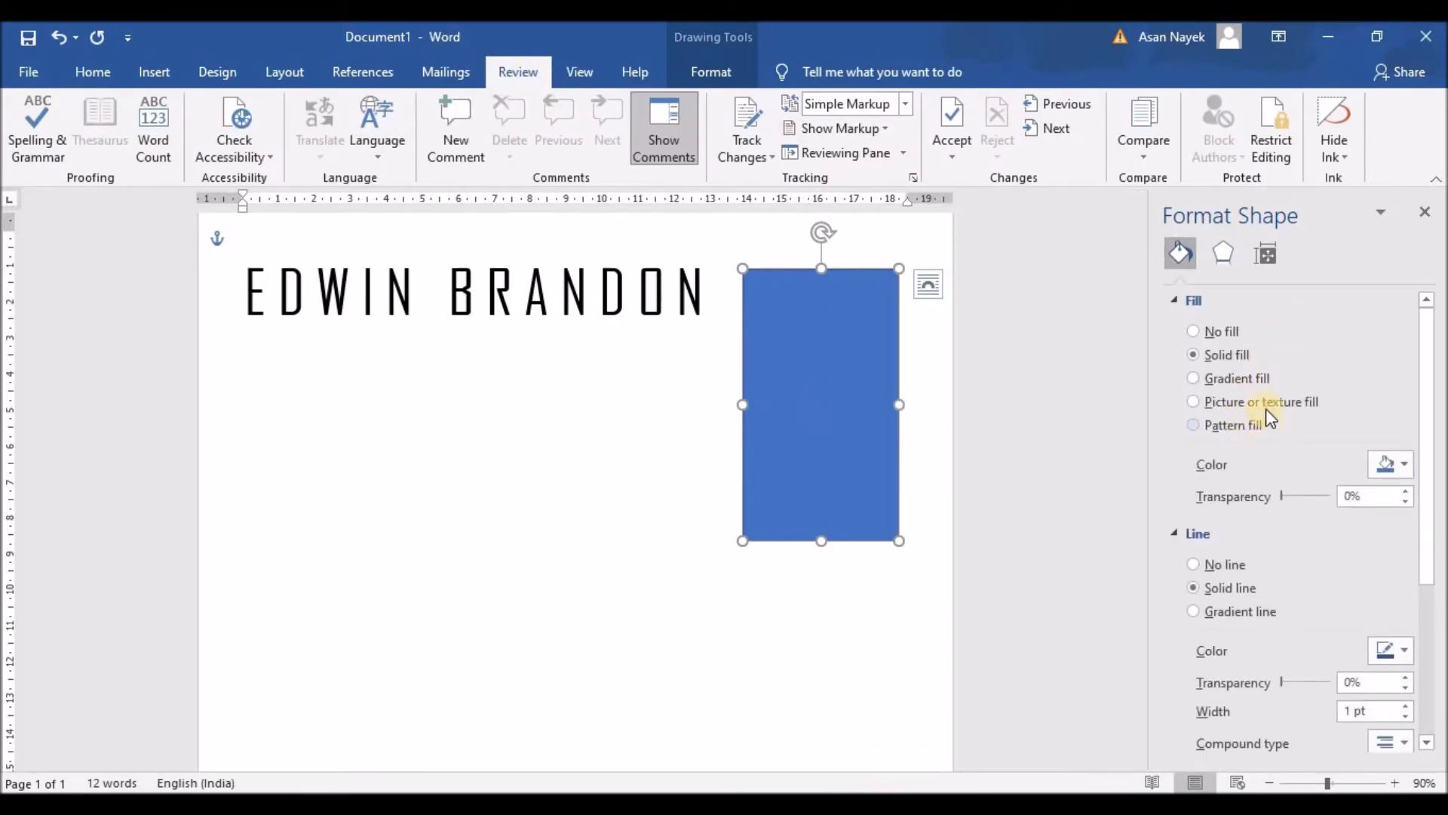
click(1266, 403)
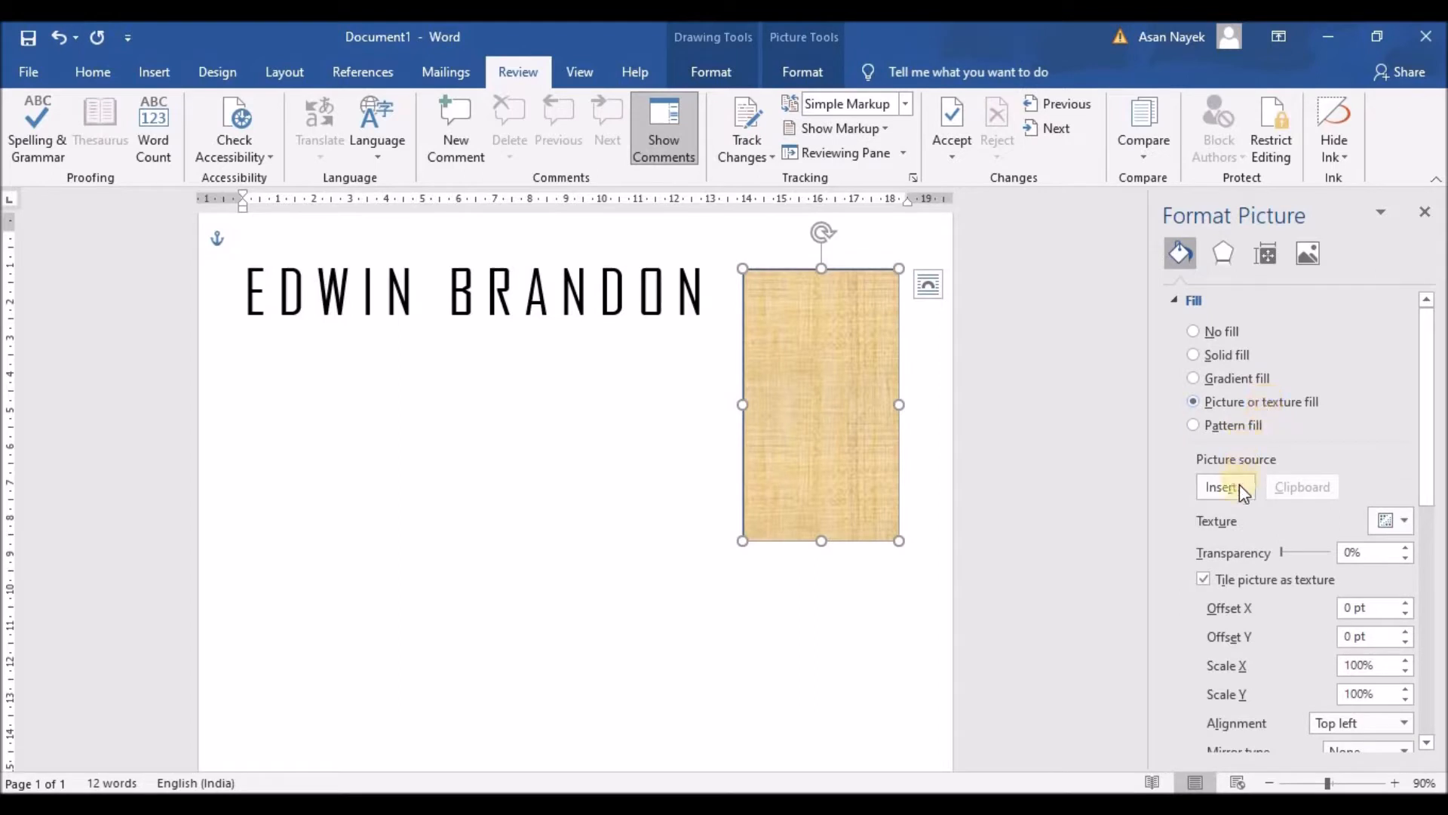
click(1315, 266)
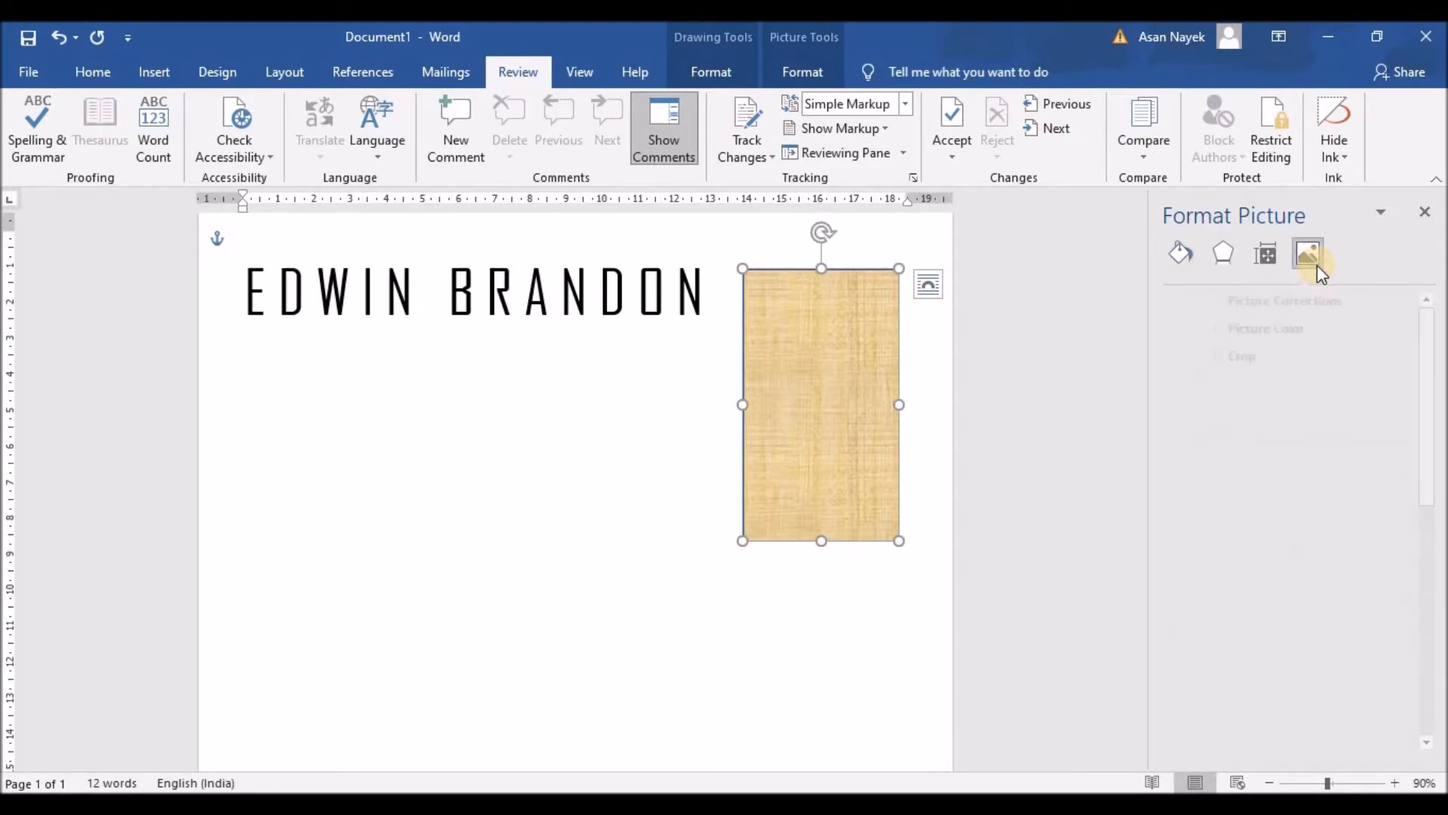
click(1183, 254)
click(1233, 486)
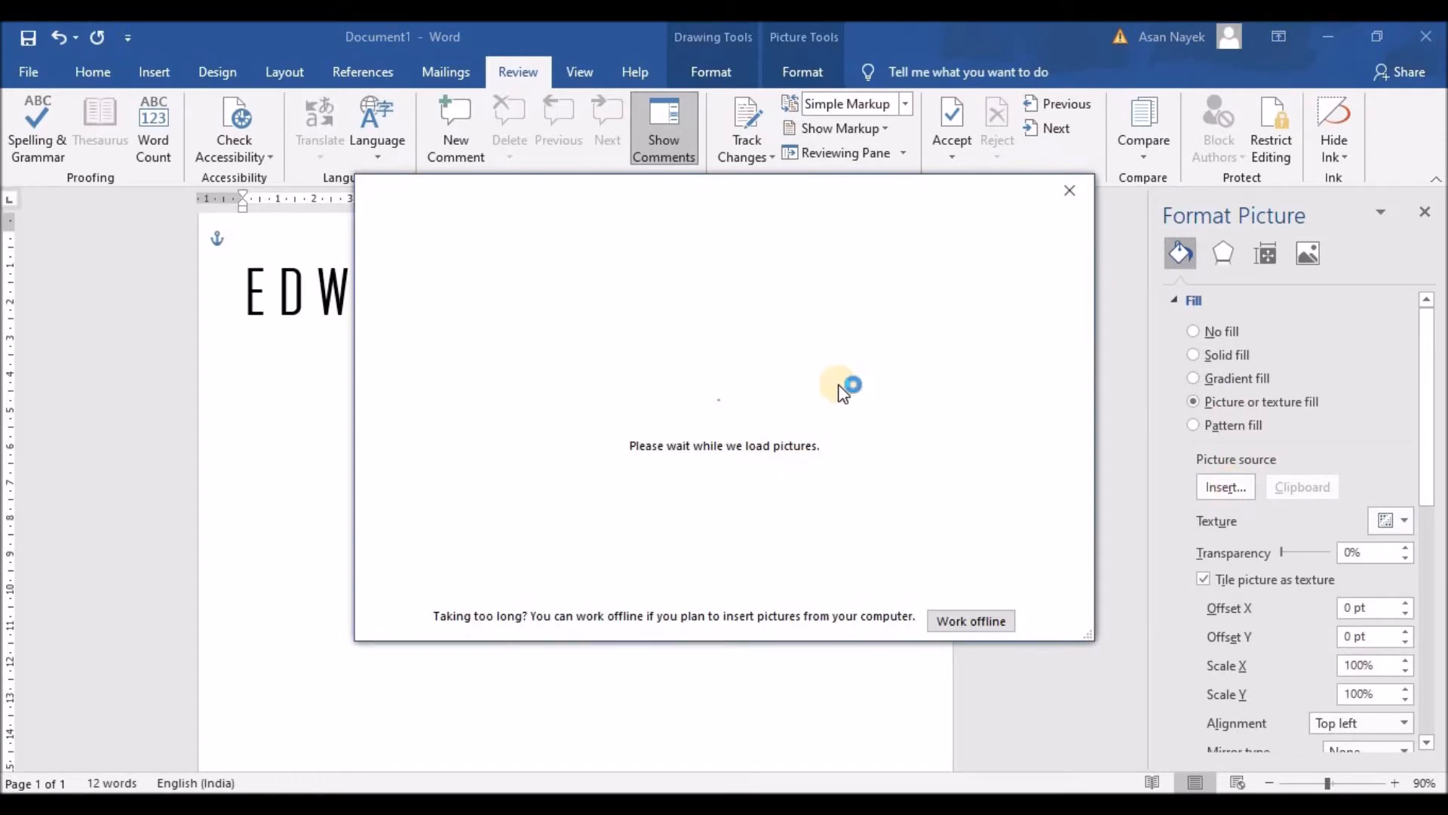
click(562, 300)
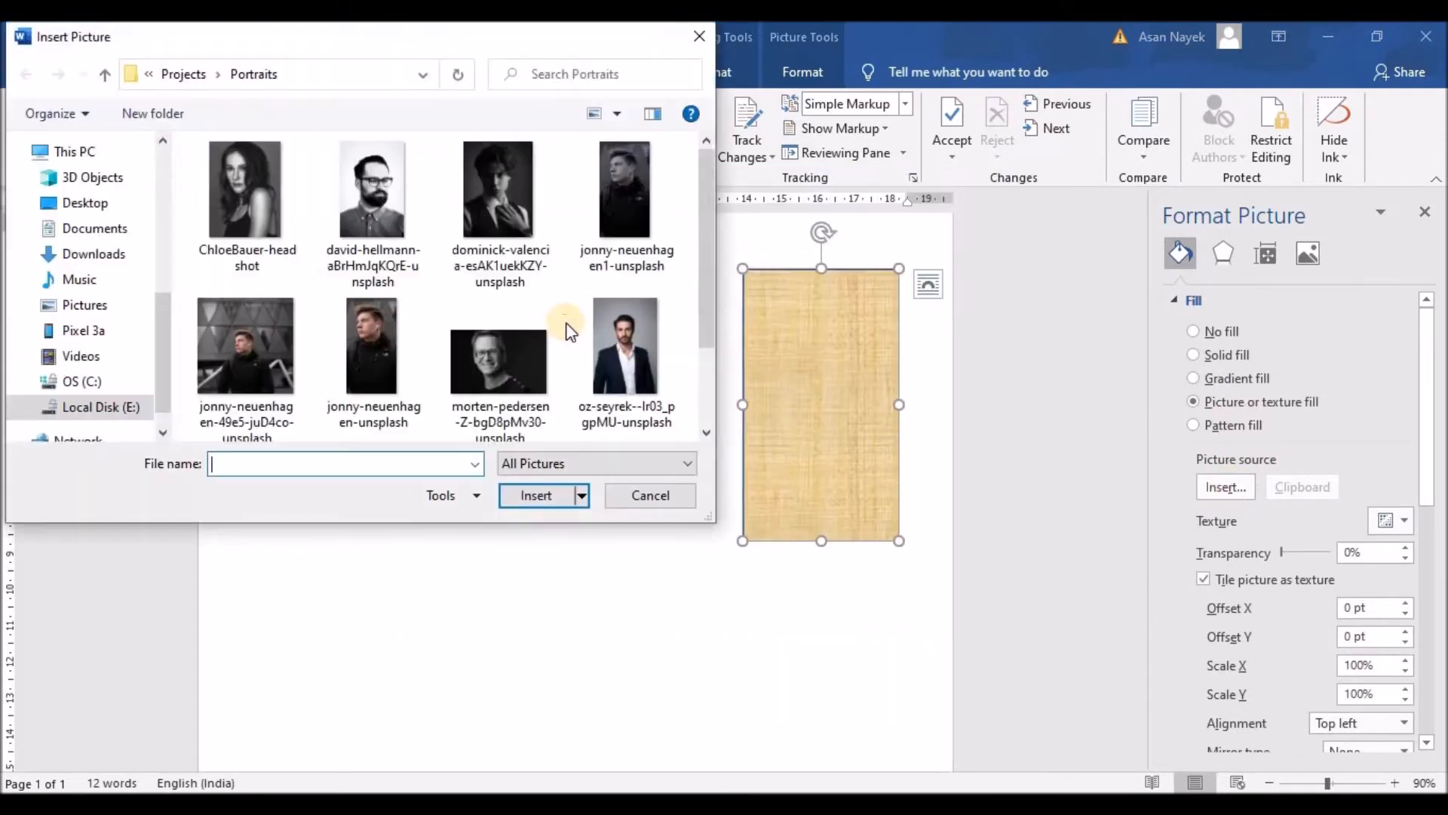
scroll(472, 344, down, 3)
double_click(383, 401)
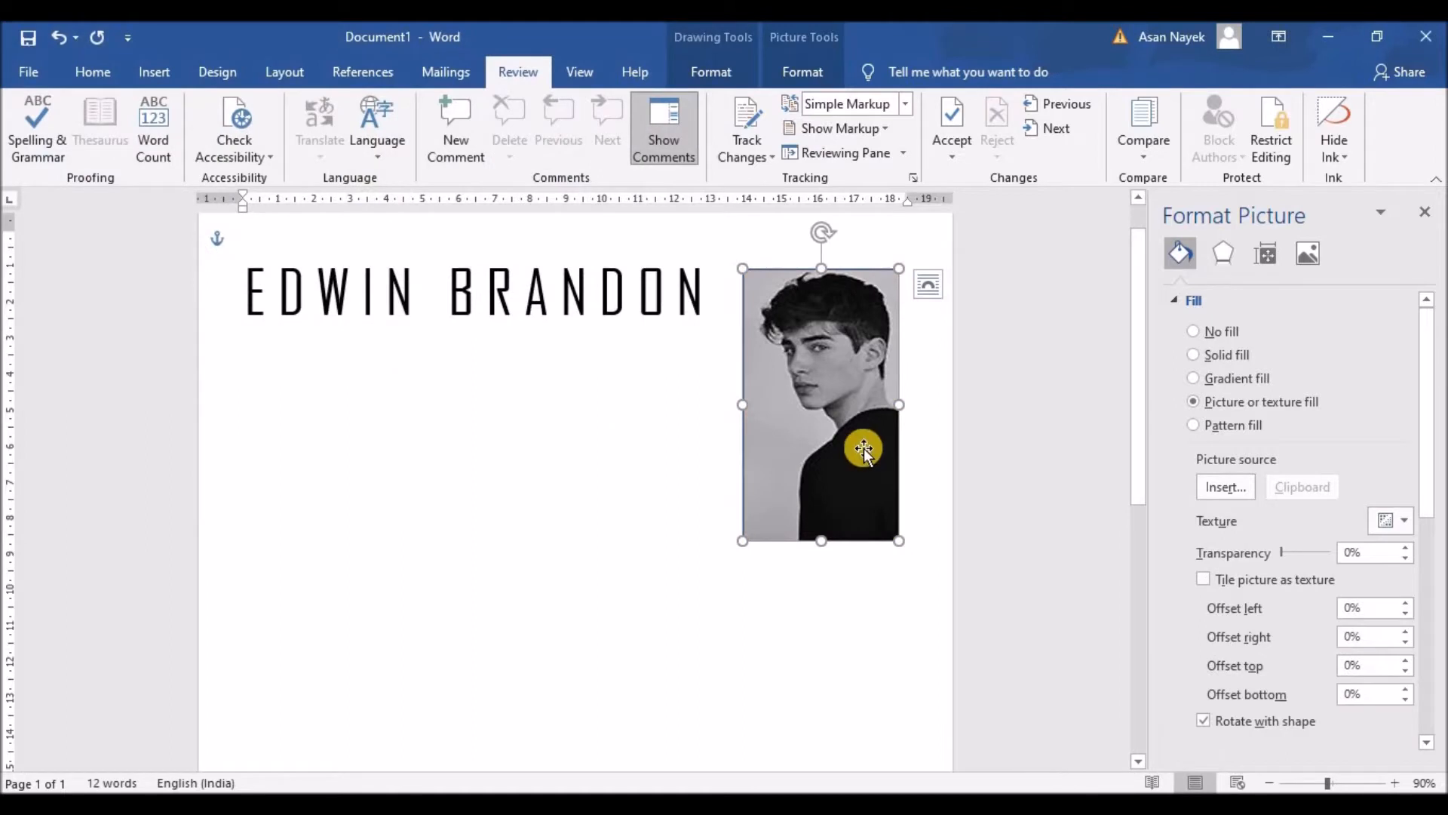
drag(902, 406, 892, 405)
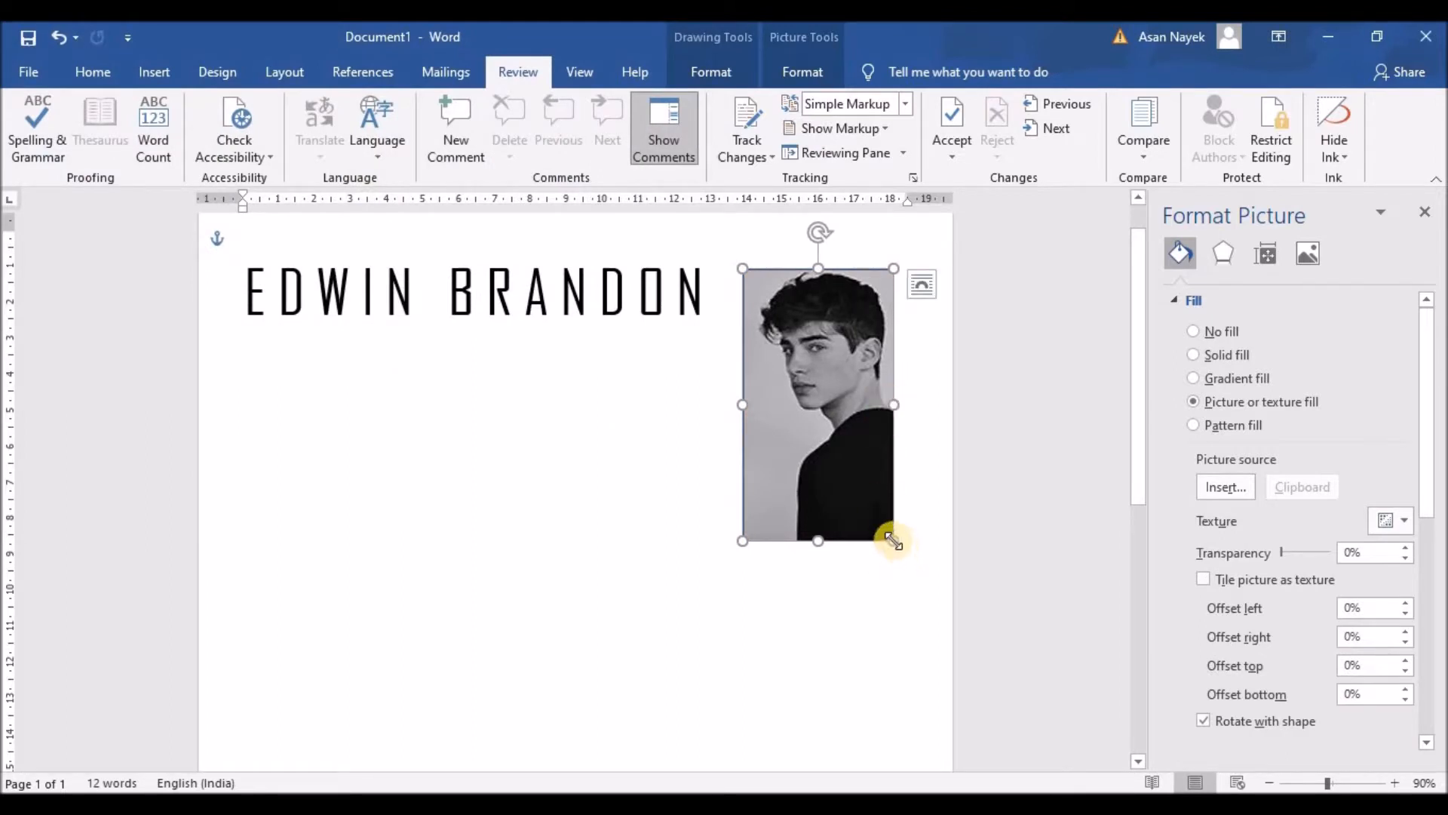
drag(893, 540, 871, 509)
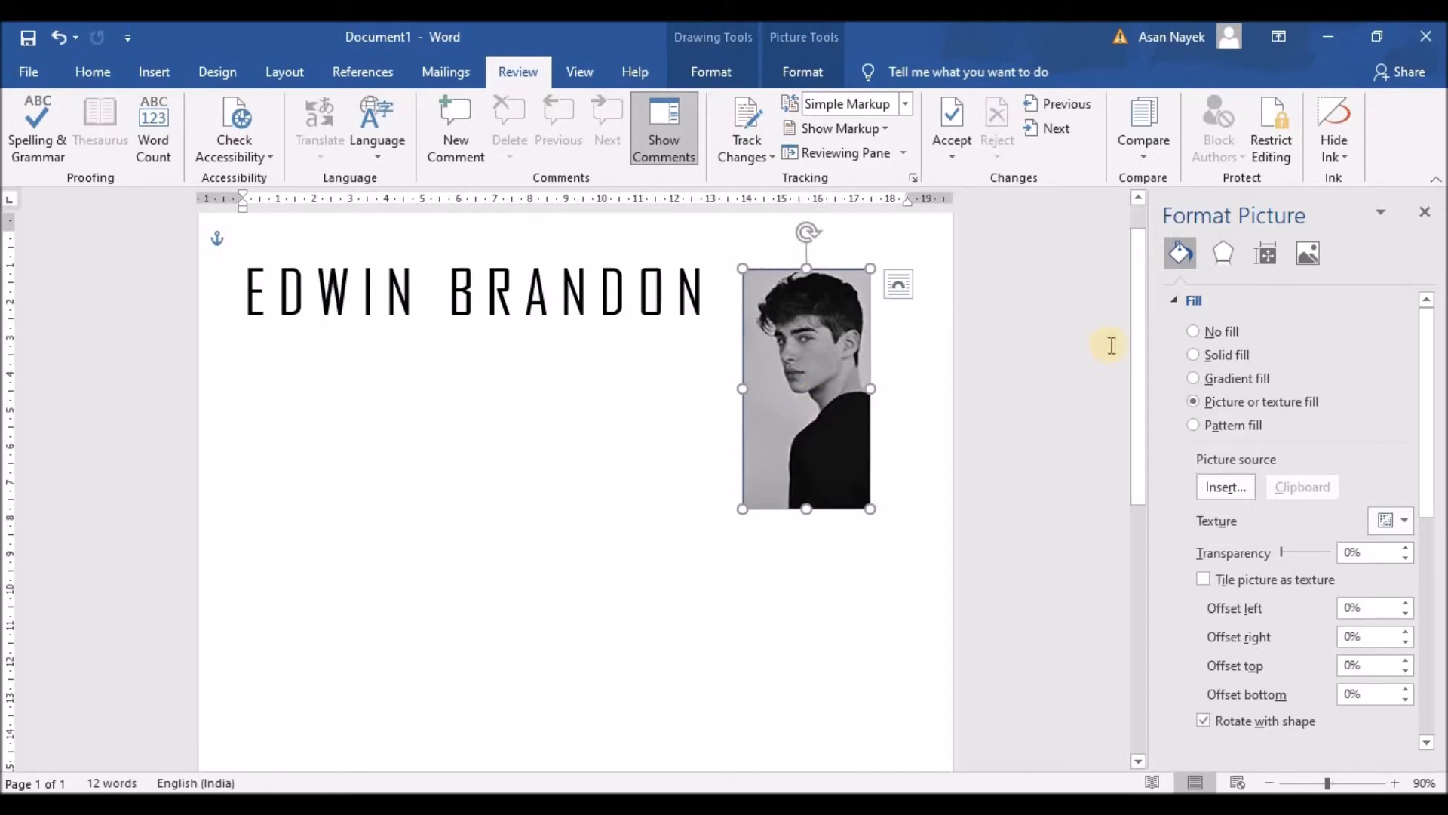
Set the portrait's outline to No line
click(1173, 299)
click(1188, 361)
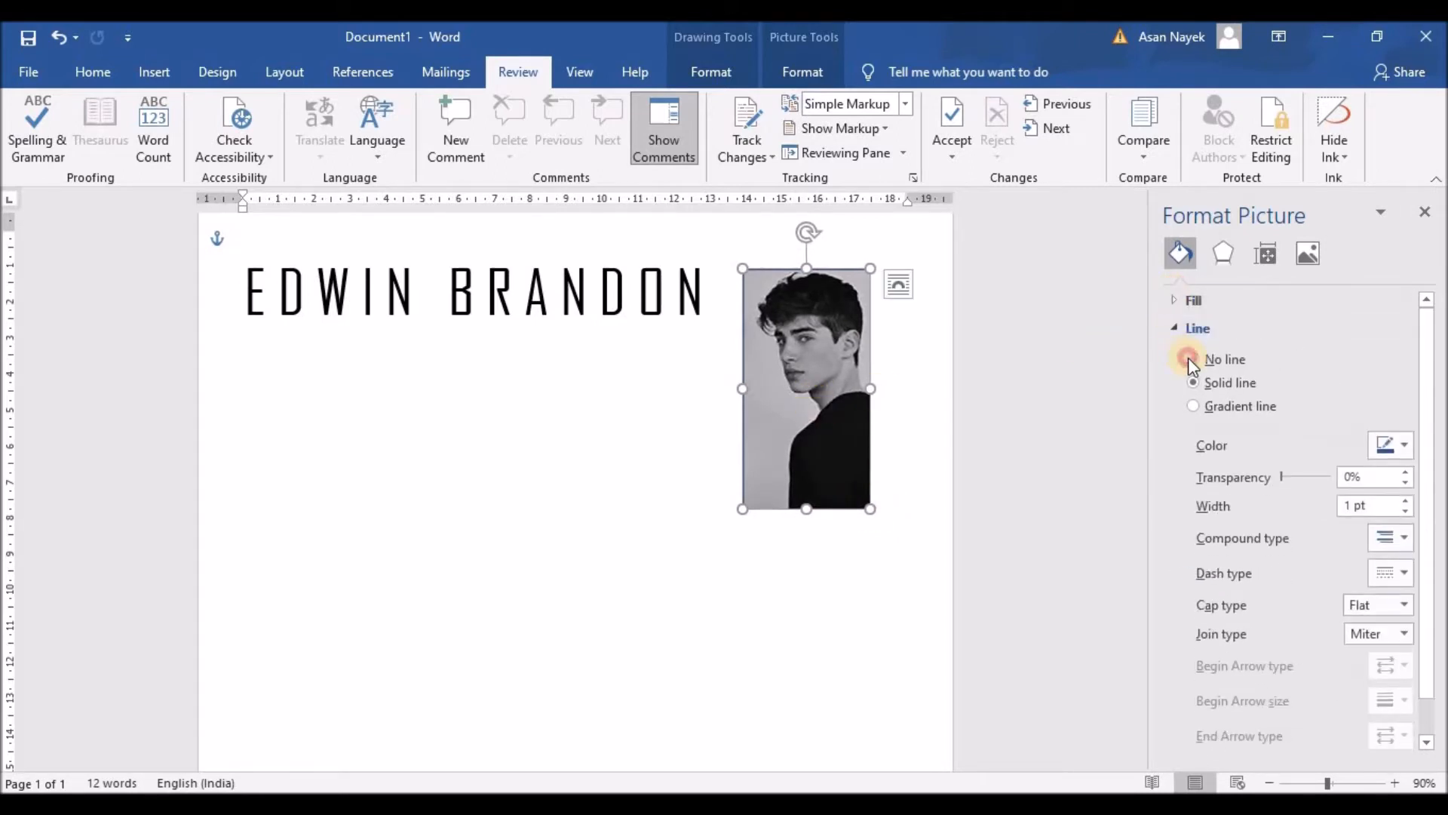
click(905, 420)
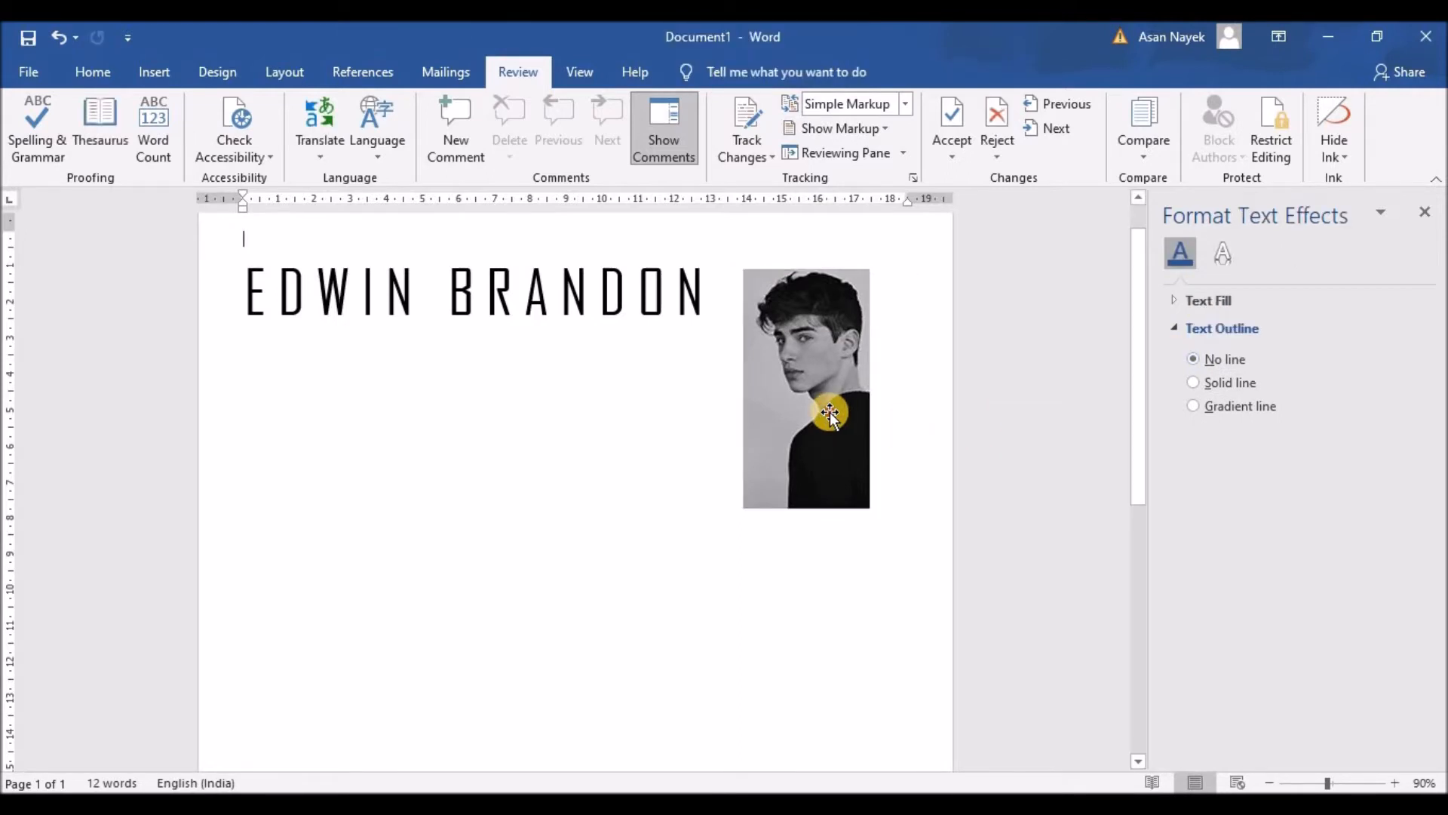
Move the portrait right and down, and lower the name heading level with the photo's top
drag(830, 414, 841, 408)
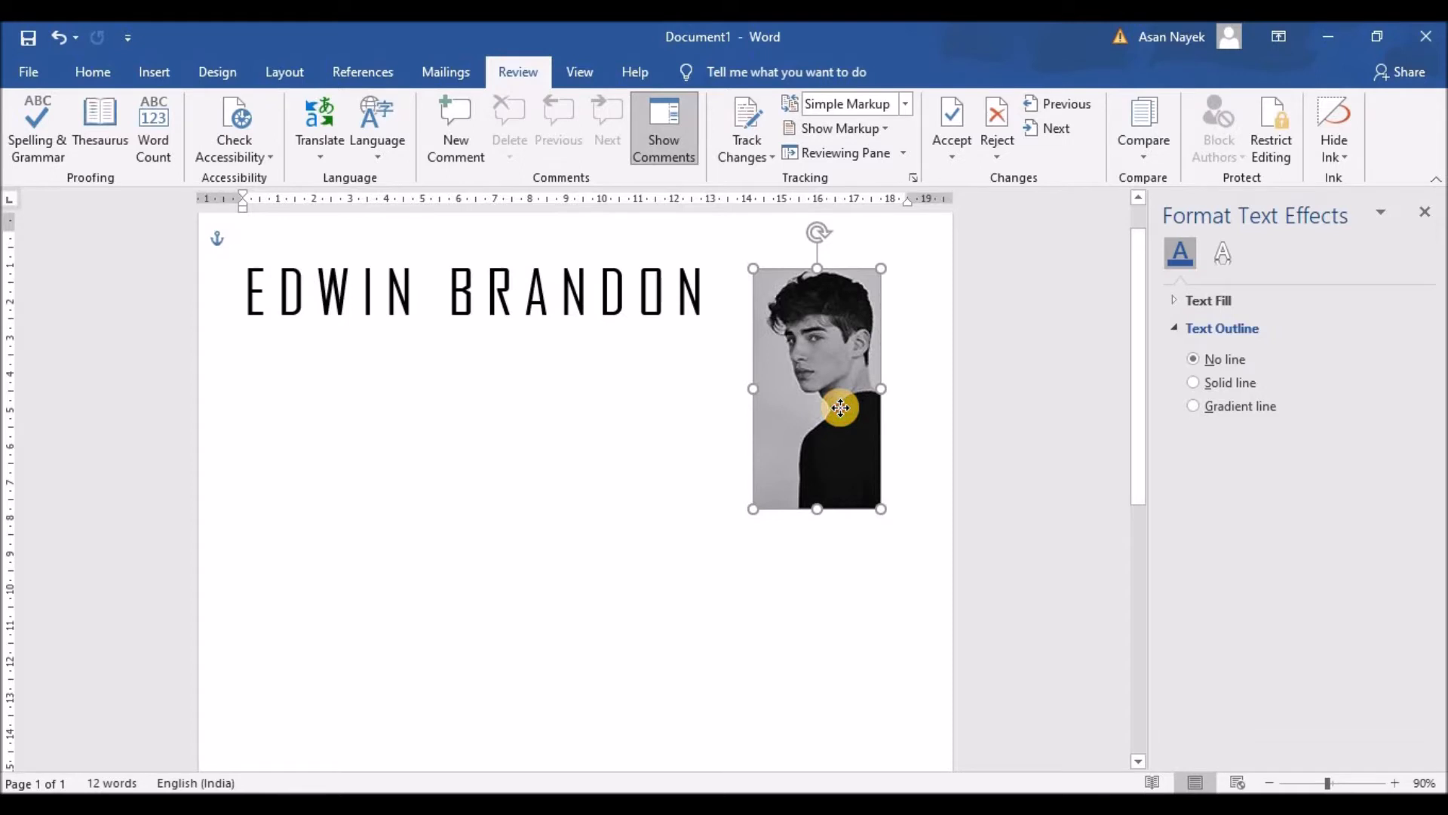
drag(840, 407, 851, 445)
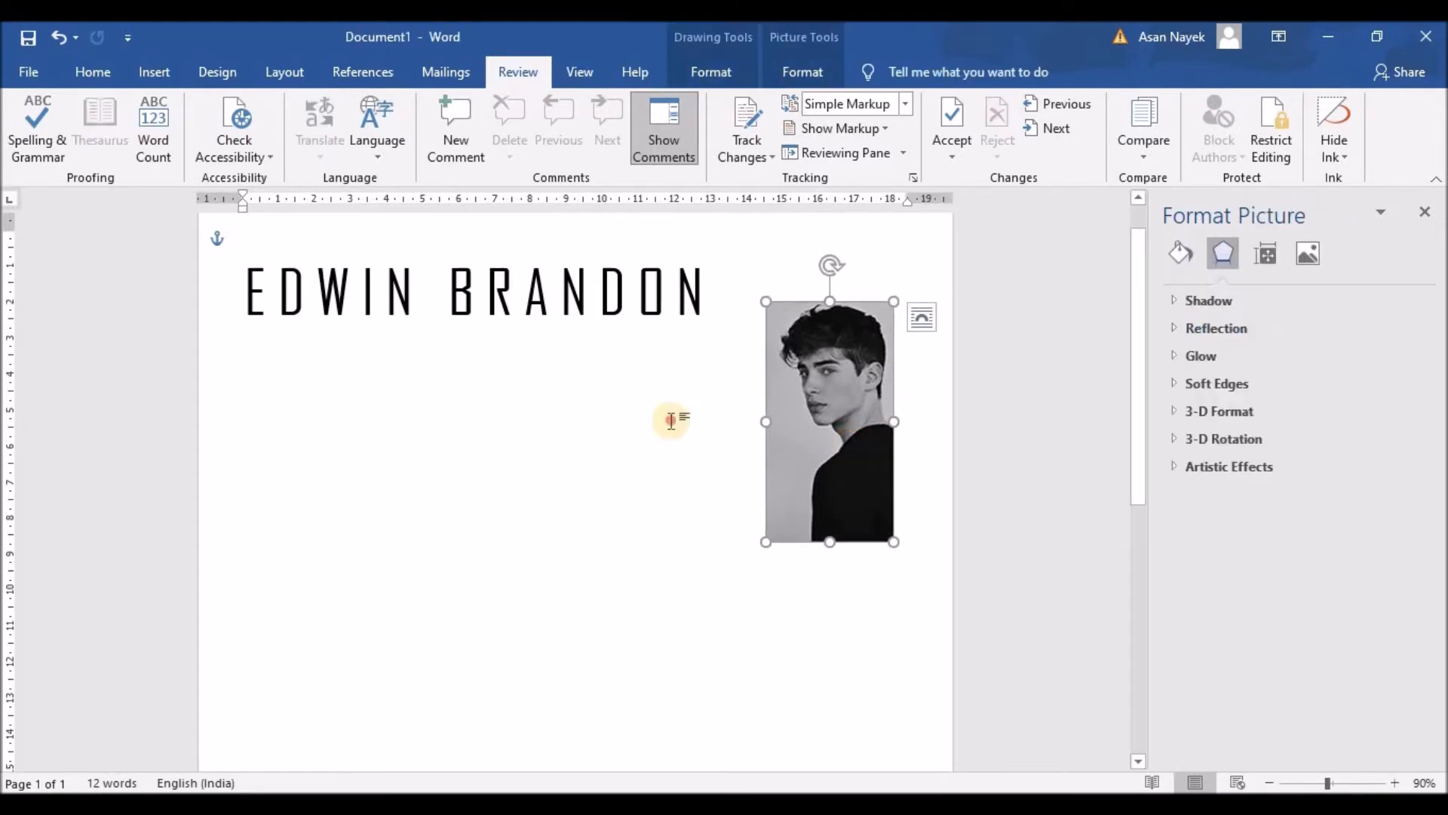
click(604, 287)
drag(562, 252, 568, 287)
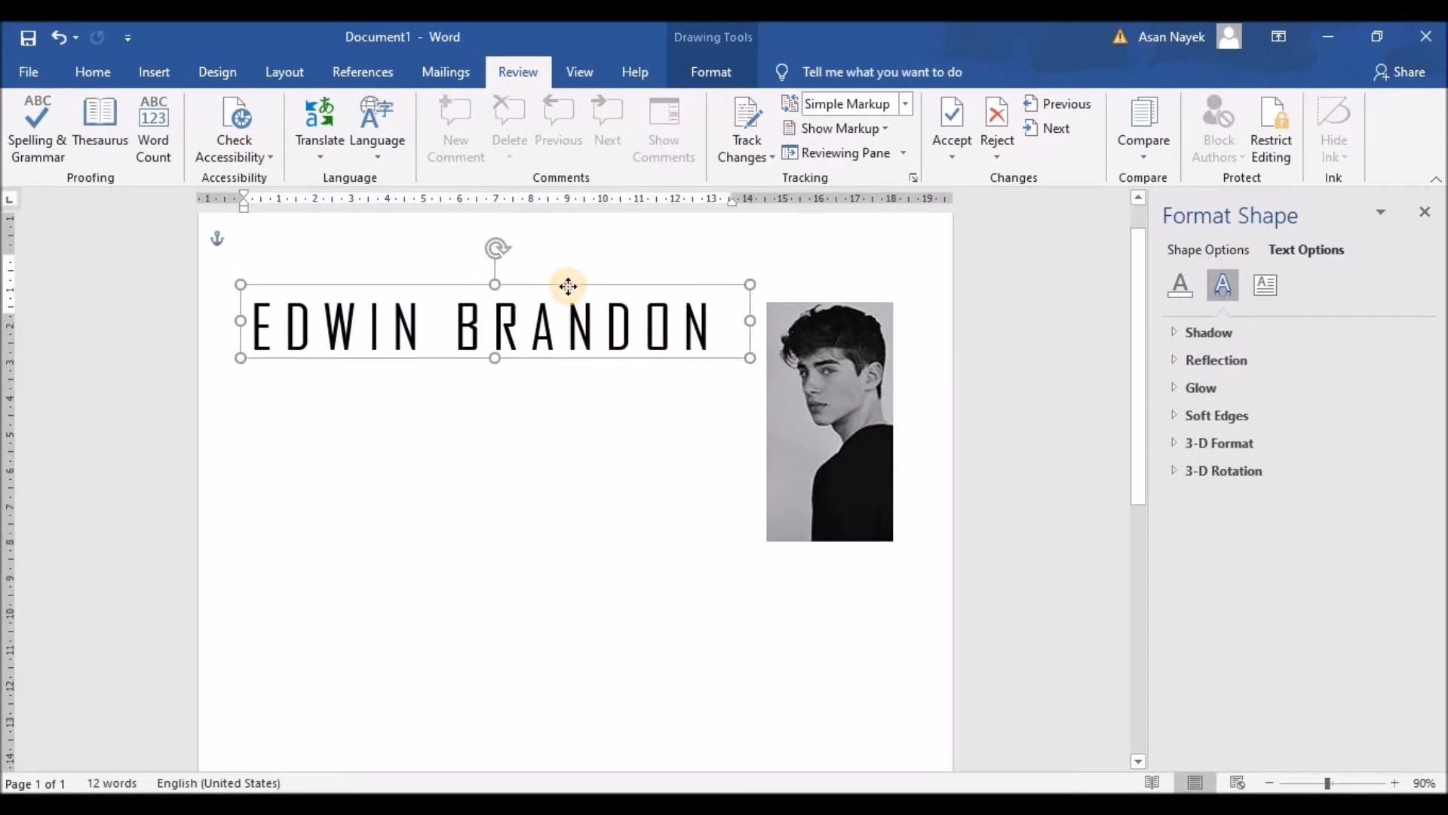
click(568, 496)
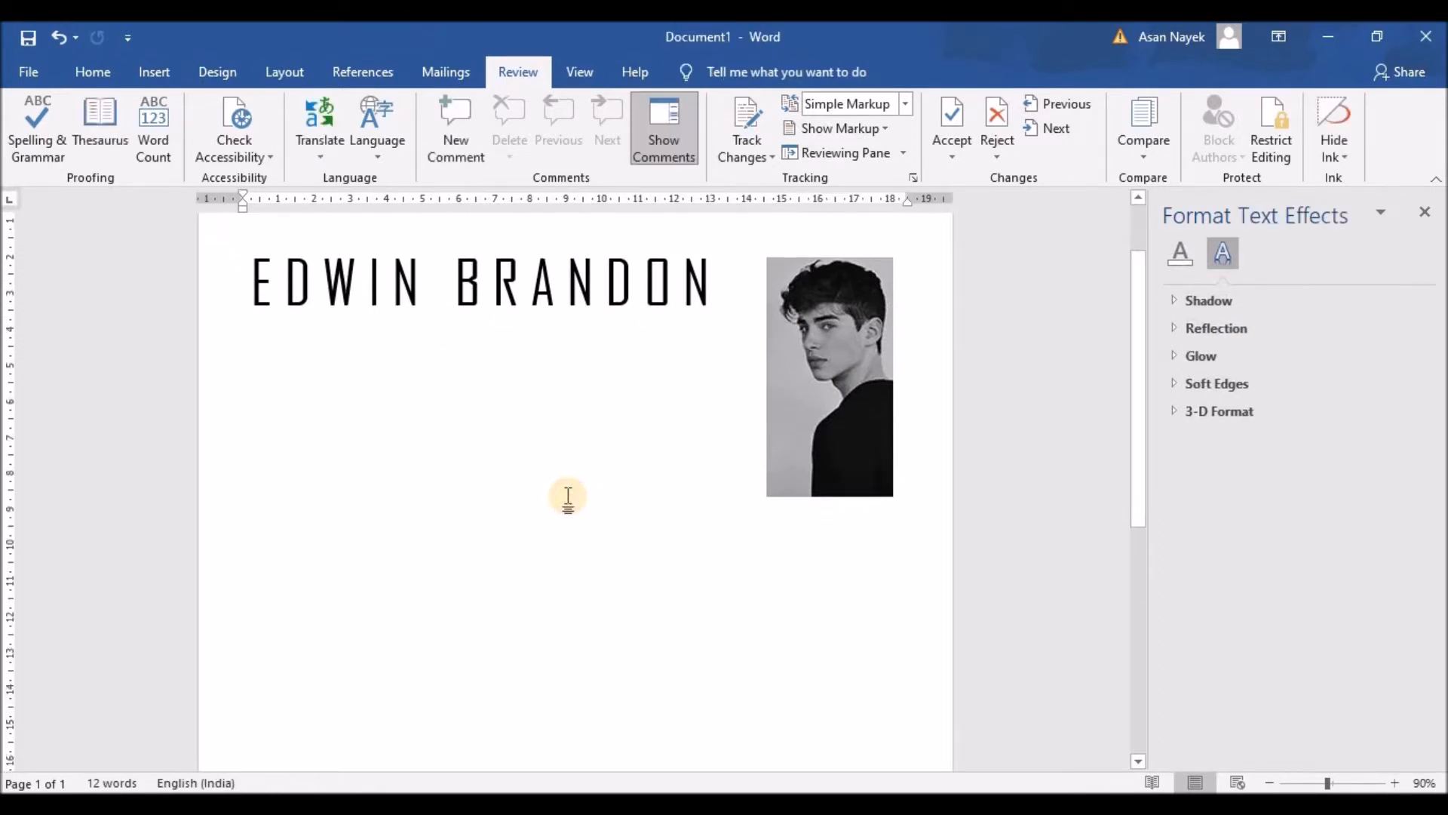
click(469, 283)
Draw a text box below the name and type the job title UX DESIGNER
click(154, 72)
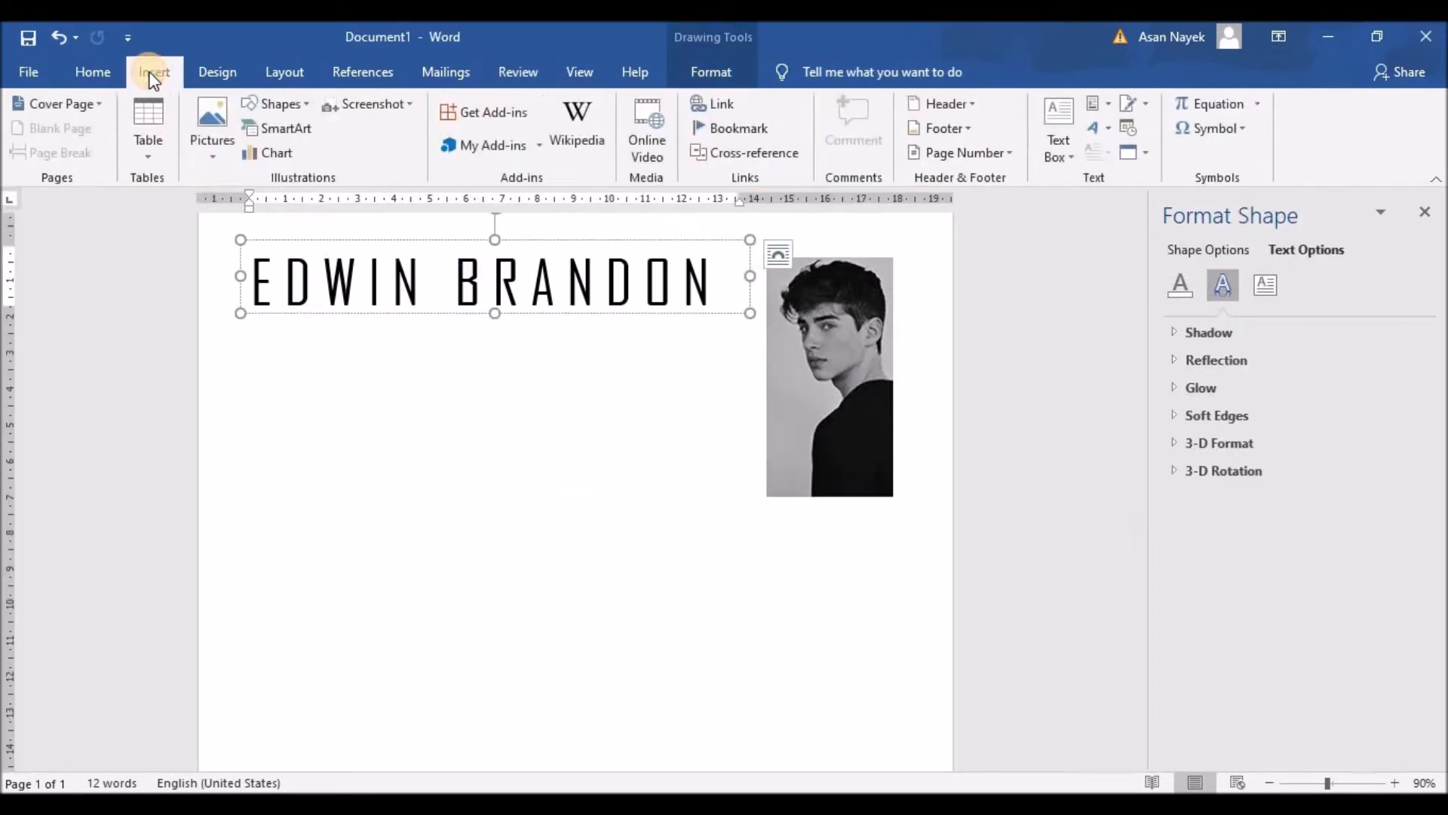
click(1065, 156)
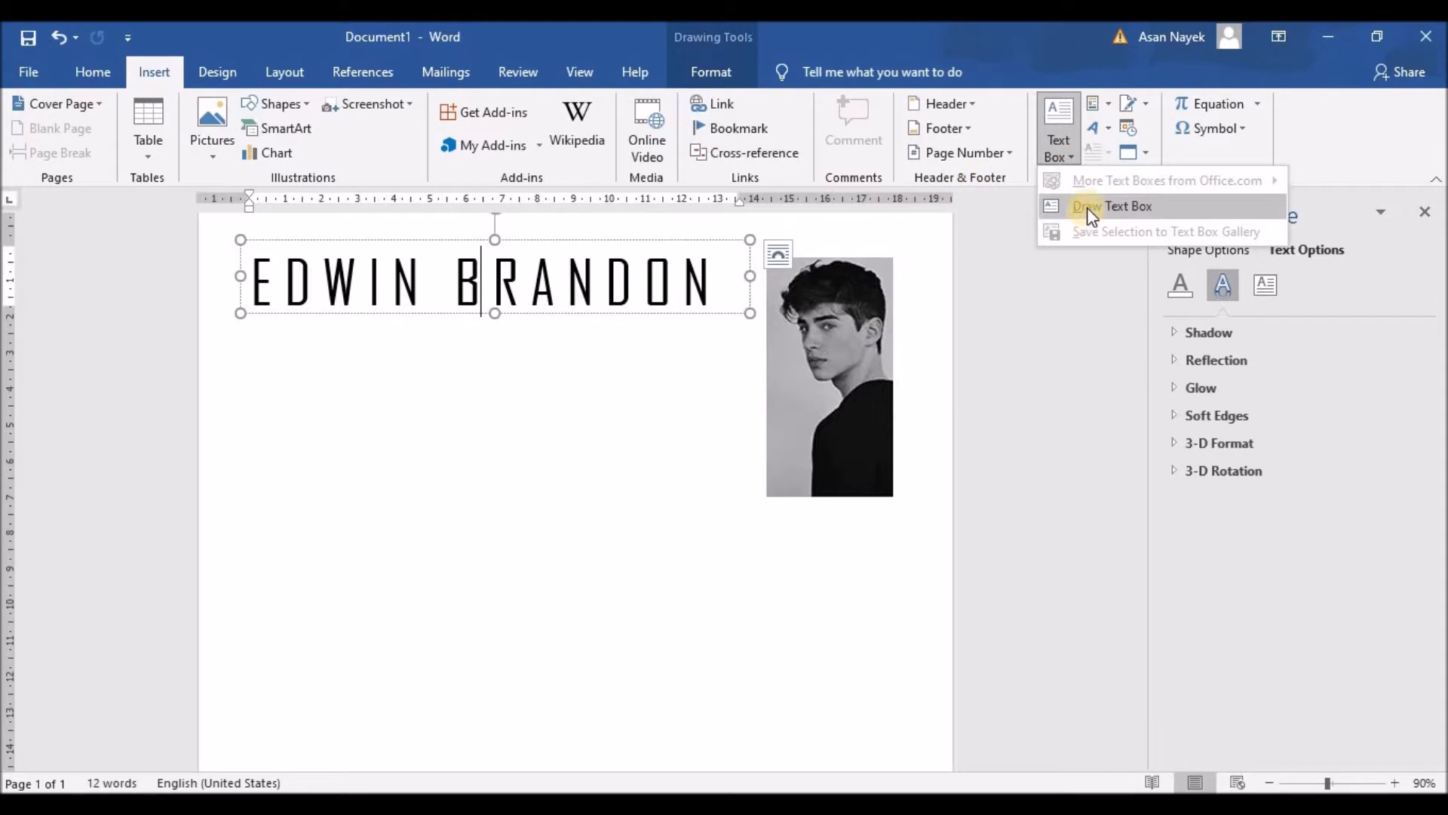
click(1086, 207)
mouse_move(497, 328)
mouse_down()
mouse_move(595, 353)
mouse_move(709, 347)
mouse_move(747, 367)
mouse_up()
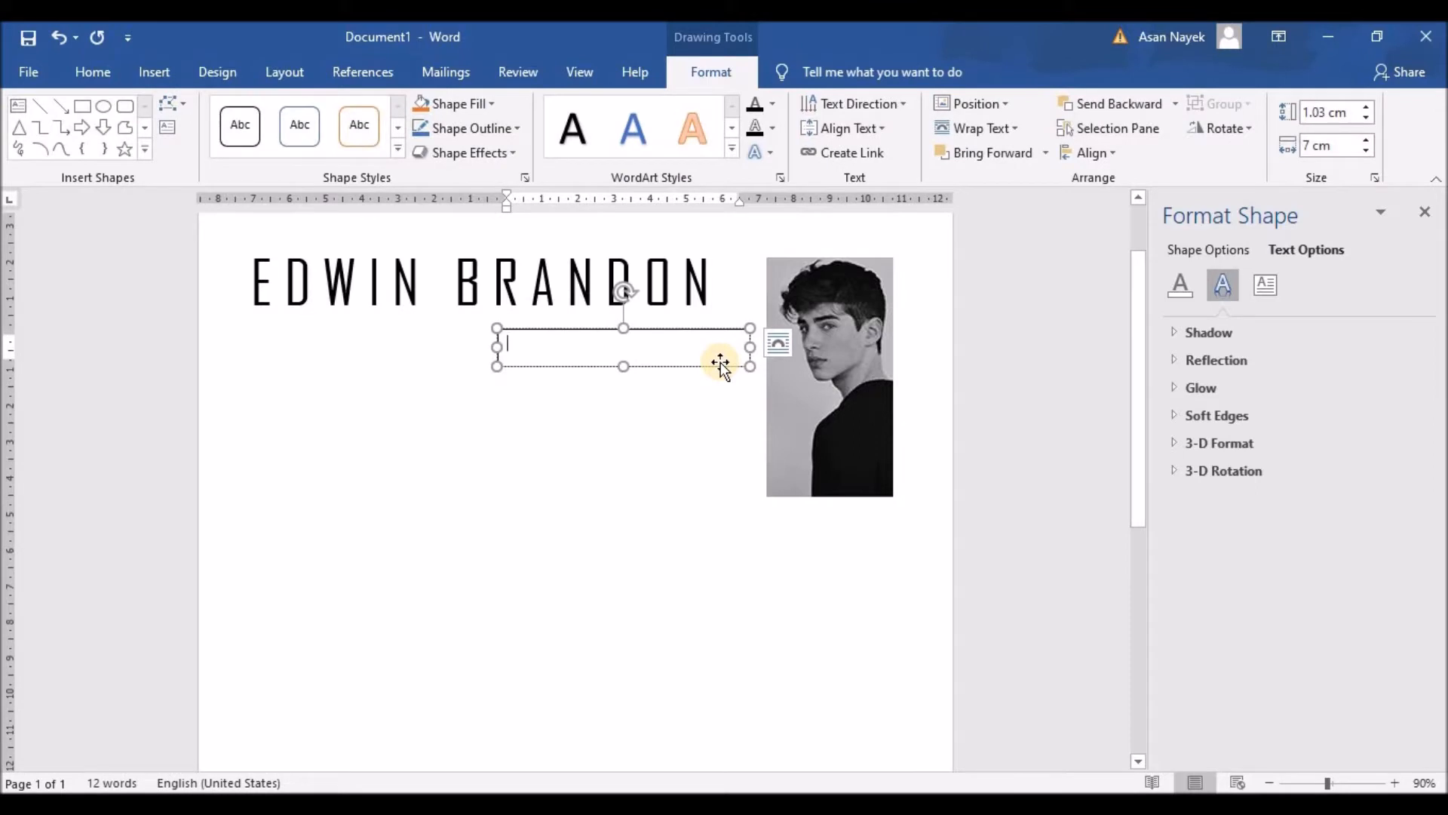
text(UX DESIGNER)
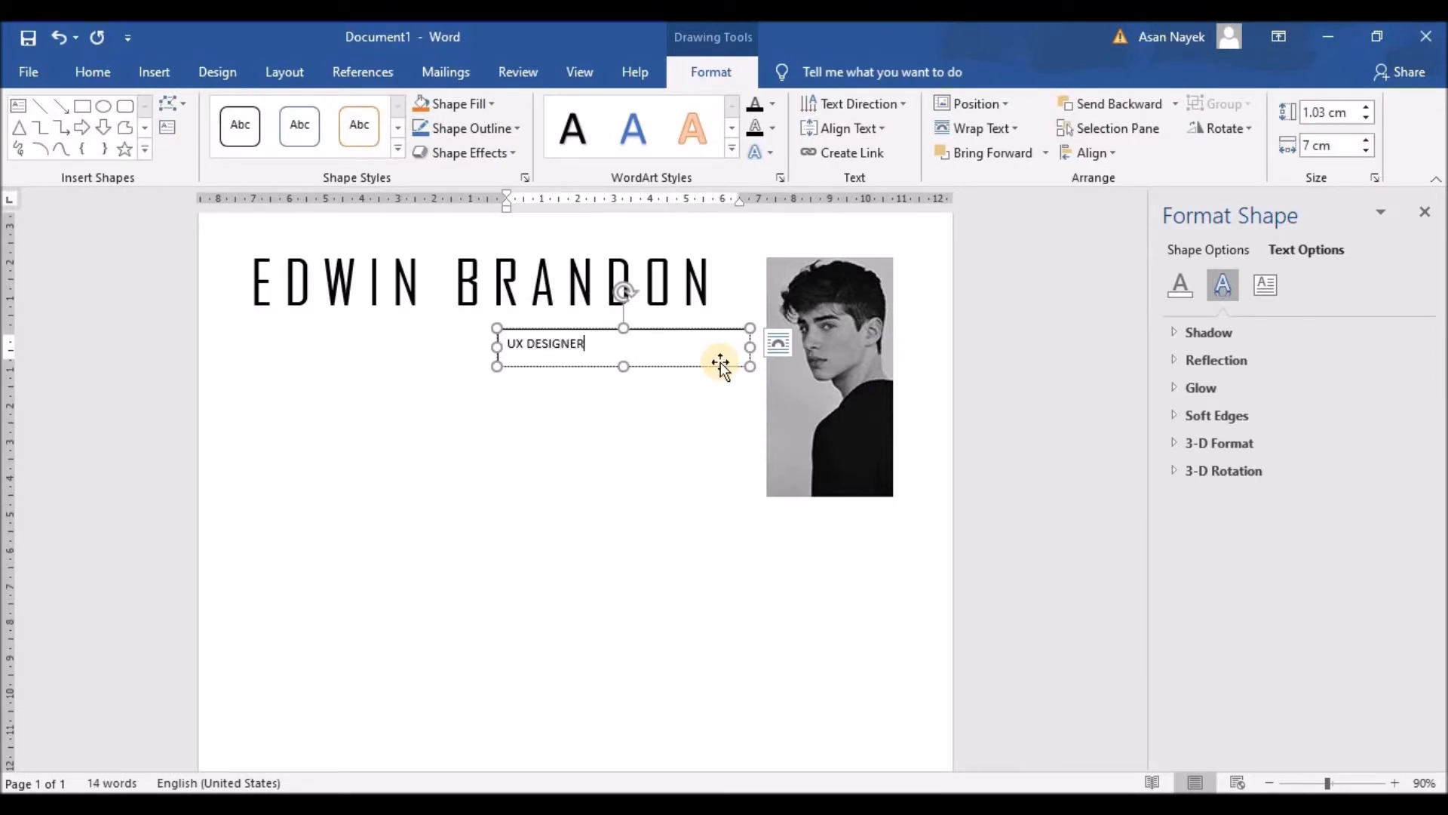
Insert spaces between the letters of UX DESIGNER
click(517, 343)
click(545, 344)
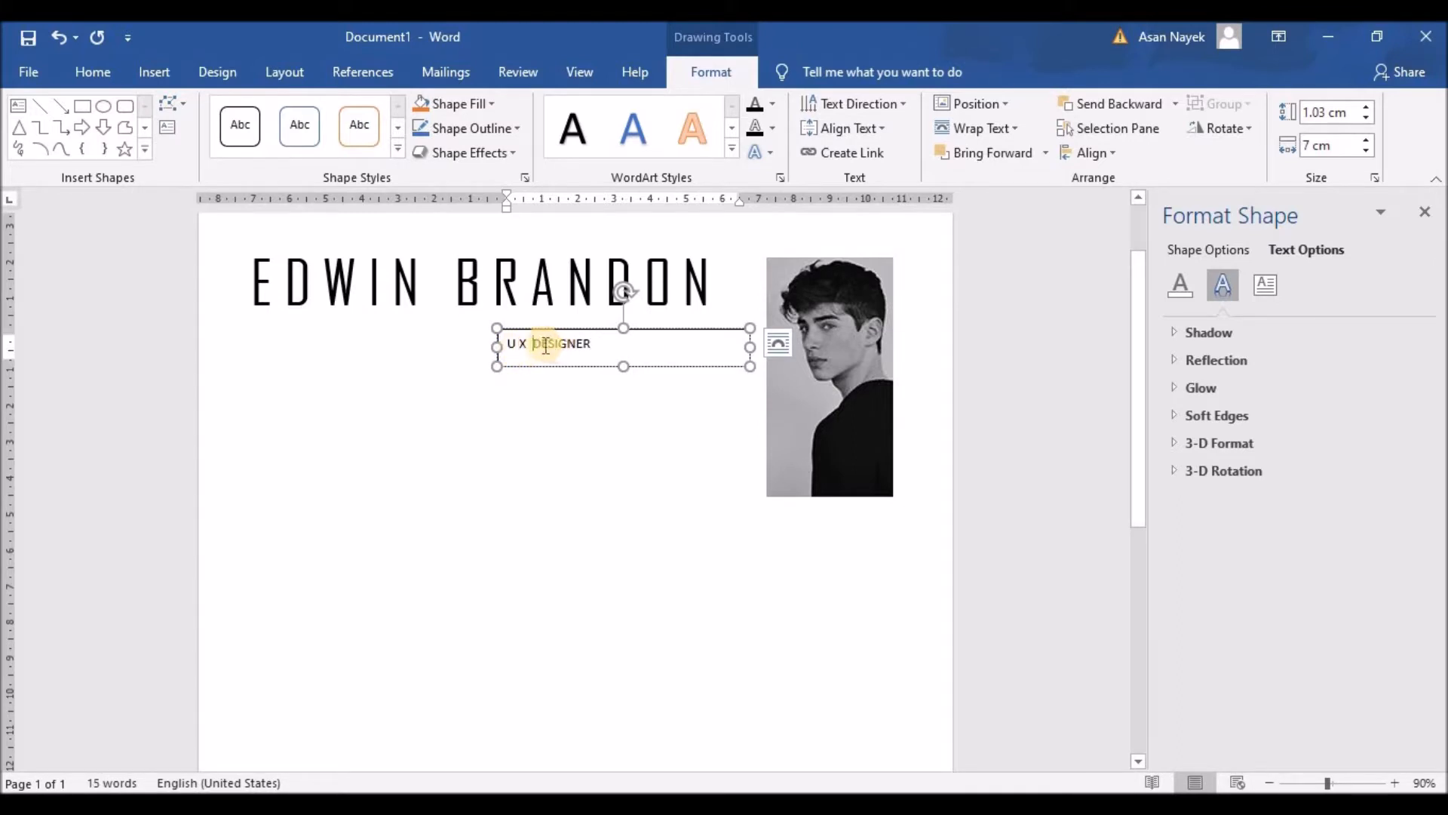
click(546, 344)
click(554, 344)
click(571, 344)
click(594, 344)
click(605, 345)
click(536, 343)
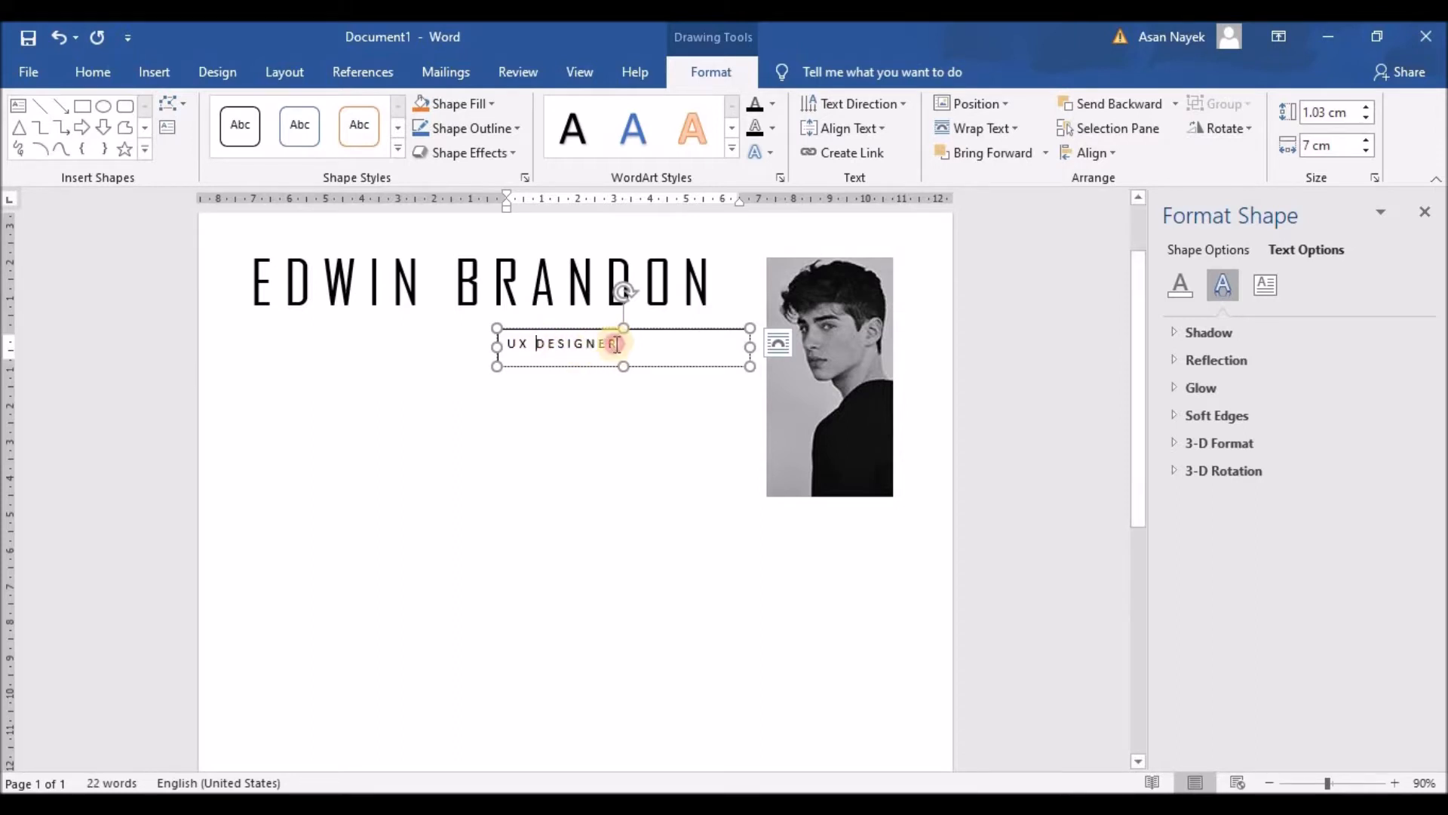
Enlarge the UX DESIGNER title to 14 pt
drag(620, 344, 498, 344)
click(656, 283)
click(656, 283)
click(657, 283)
click(682, 287)
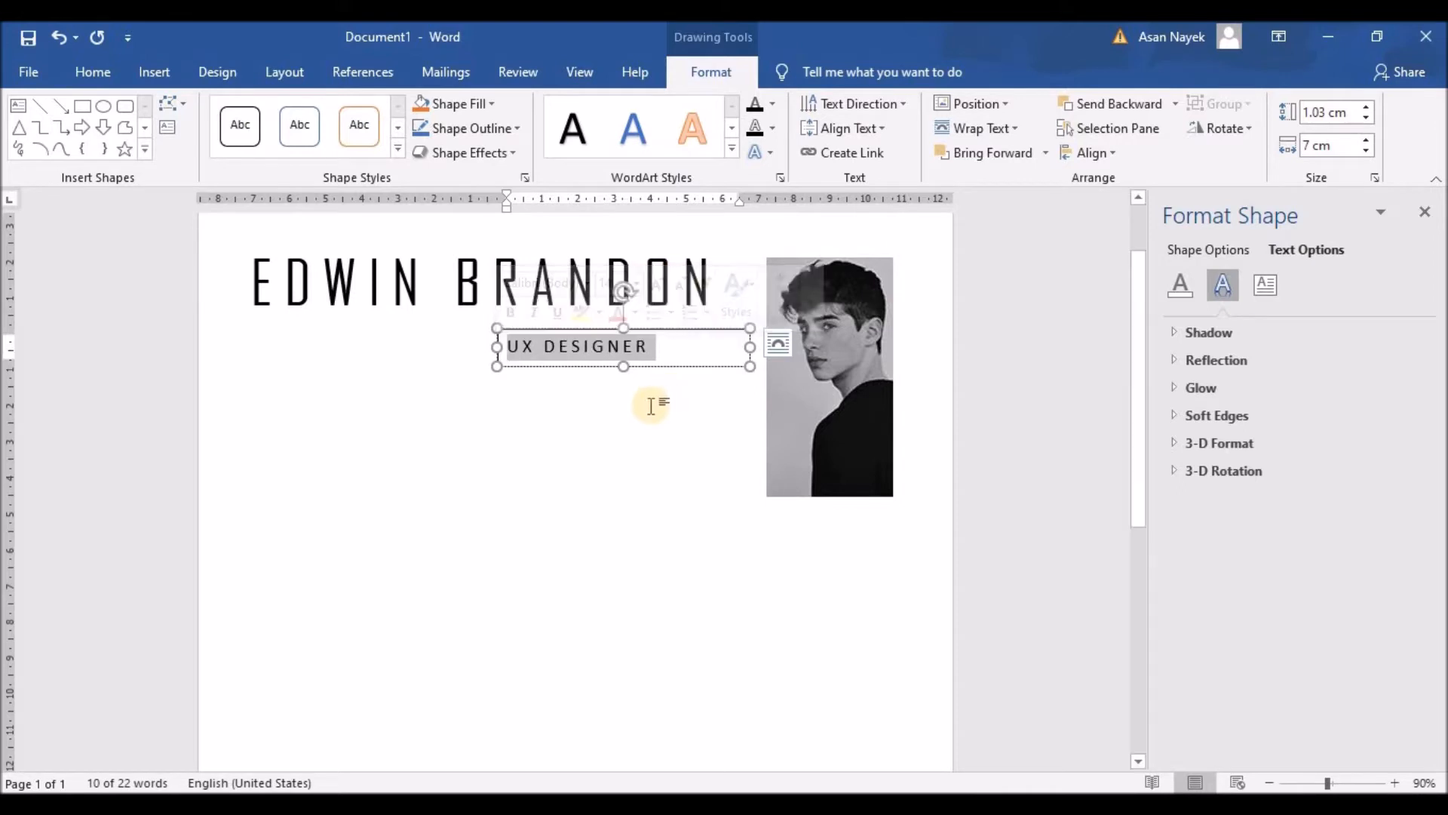
Add extra spaces between the title's letters to widen the spacing further
click(545, 348)
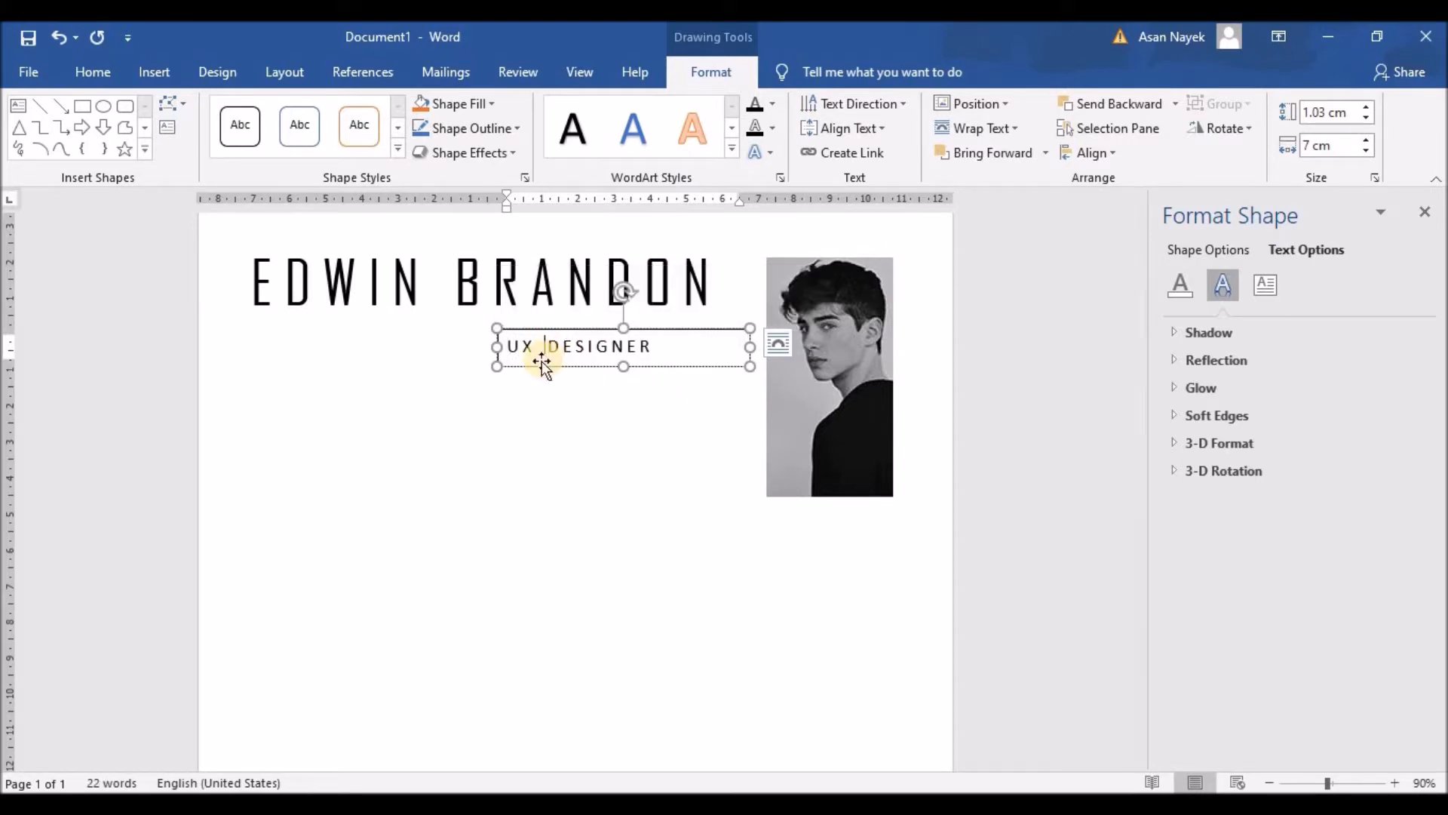
click(520, 347)
click(571, 350)
click(584, 350)
click(602, 349)
click(618, 350)
click(635, 349)
click(649, 348)
click(666, 349)
click(579, 400)
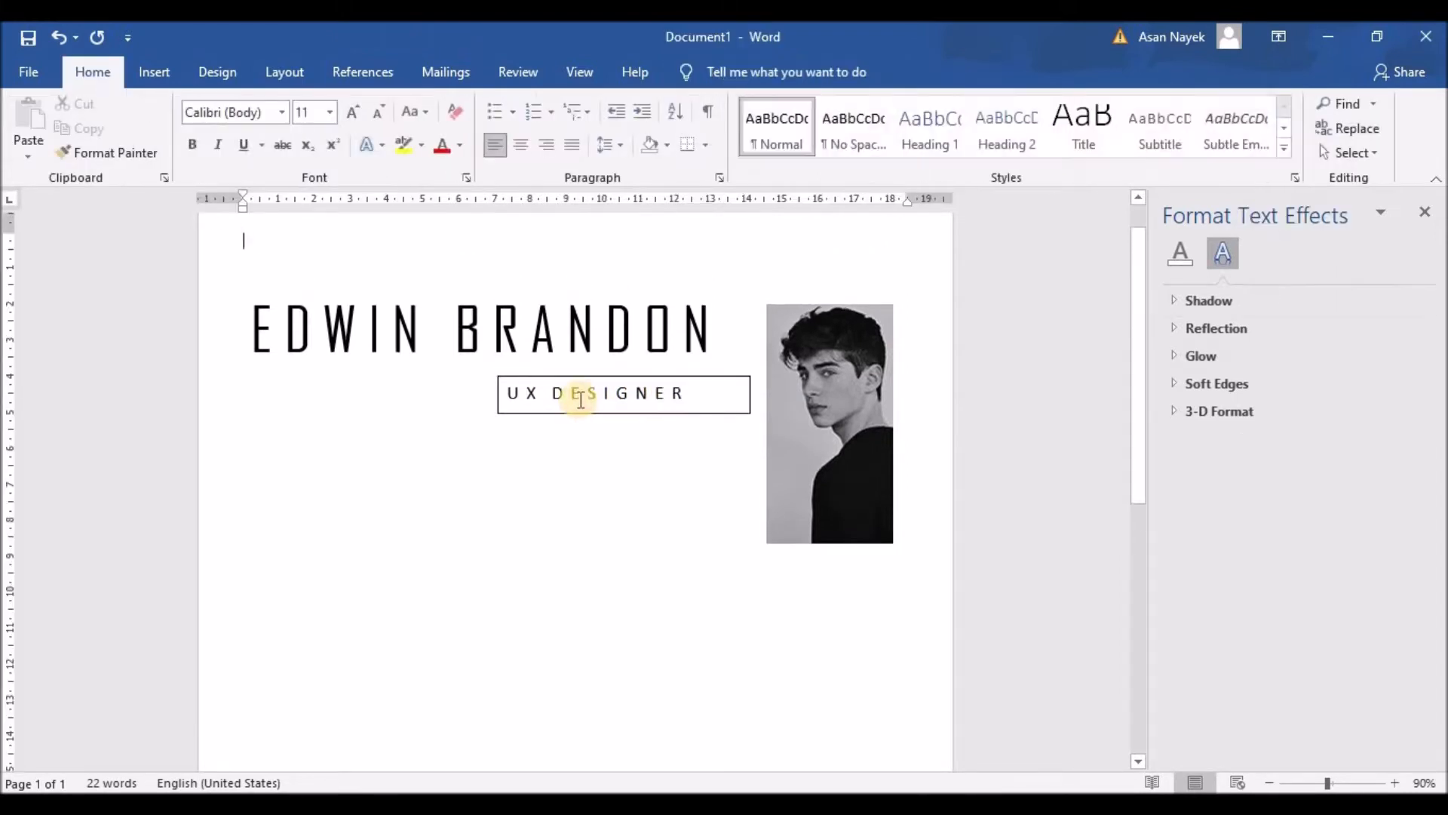
Set the UX DESIGNER text box to No fill and No line in Format Shape
click(615, 376)
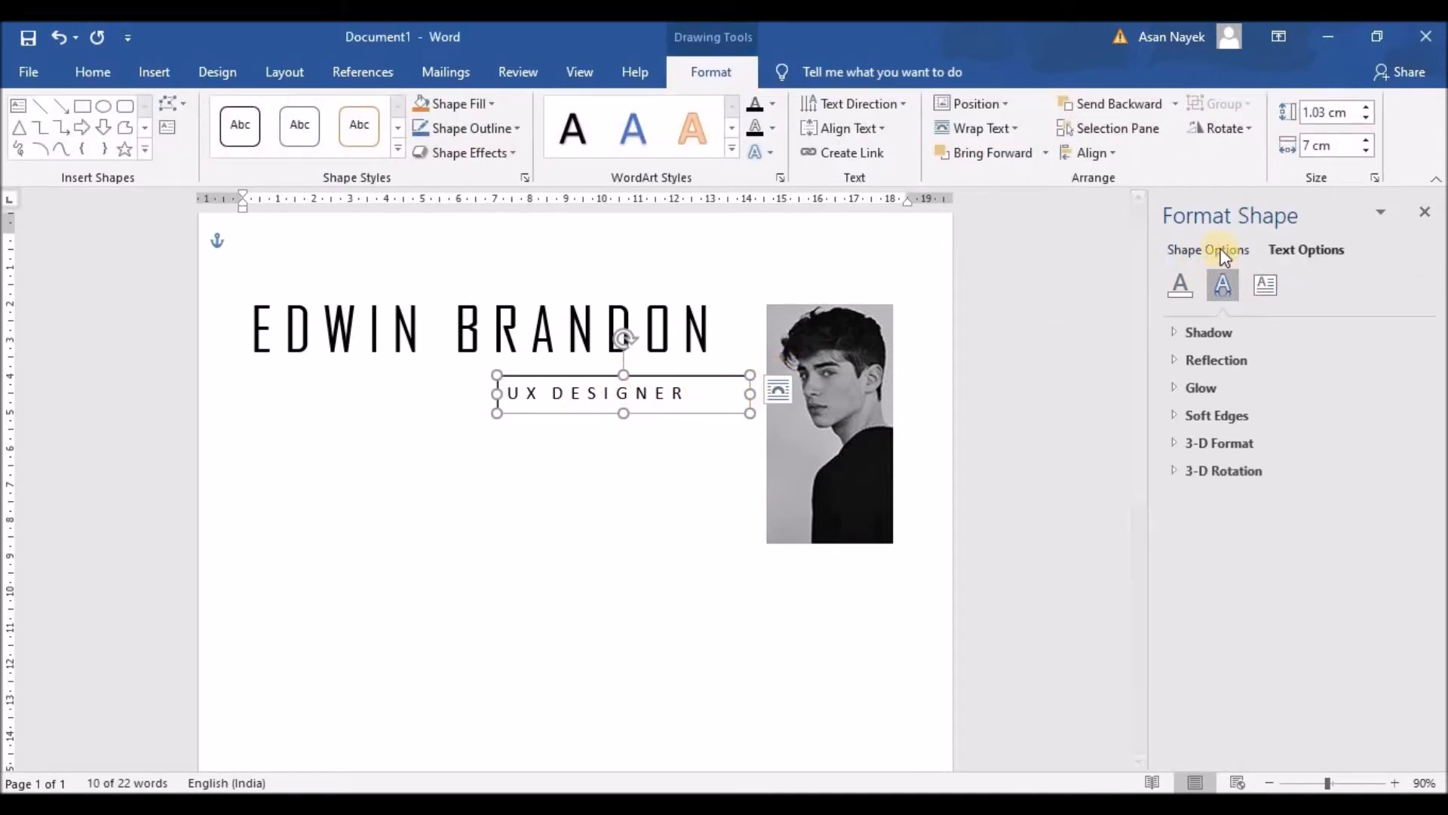
click(1181, 283)
click(1175, 333)
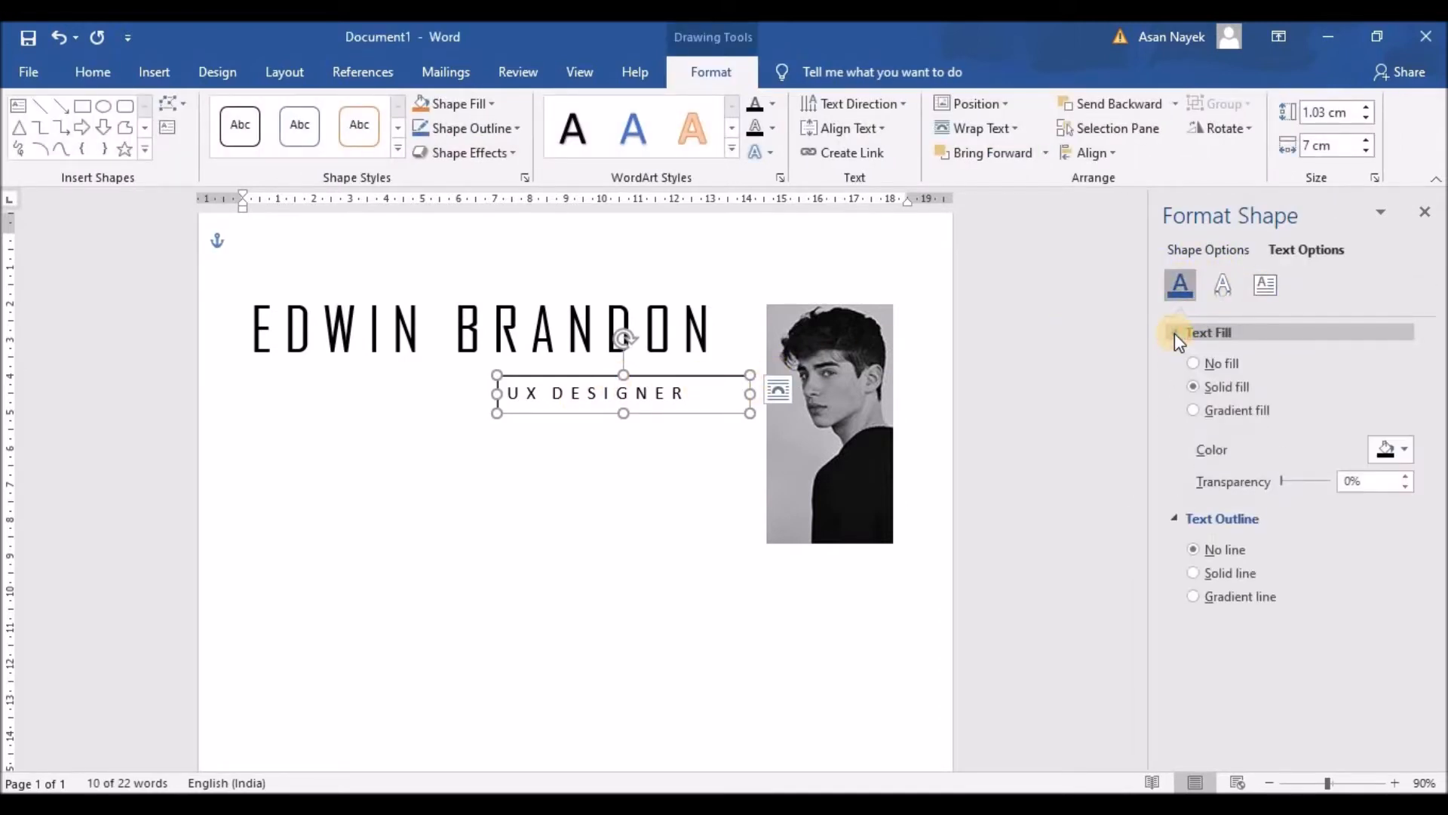
click(1226, 285)
click(1182, 284)
click(1186, 245)
click(1183, 286)
click(1198, 362)
click(1196, 520)
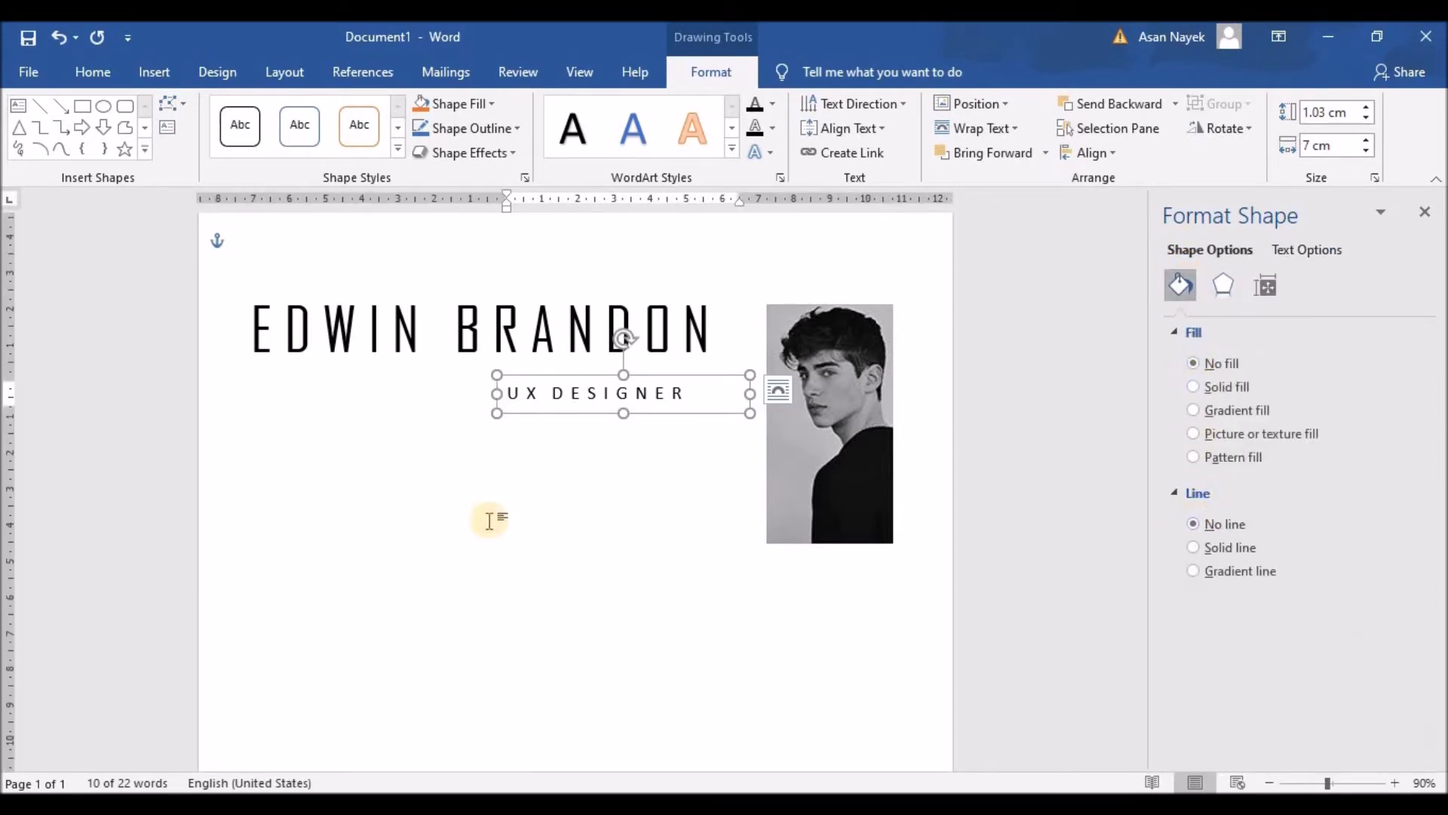
click(490, 519)
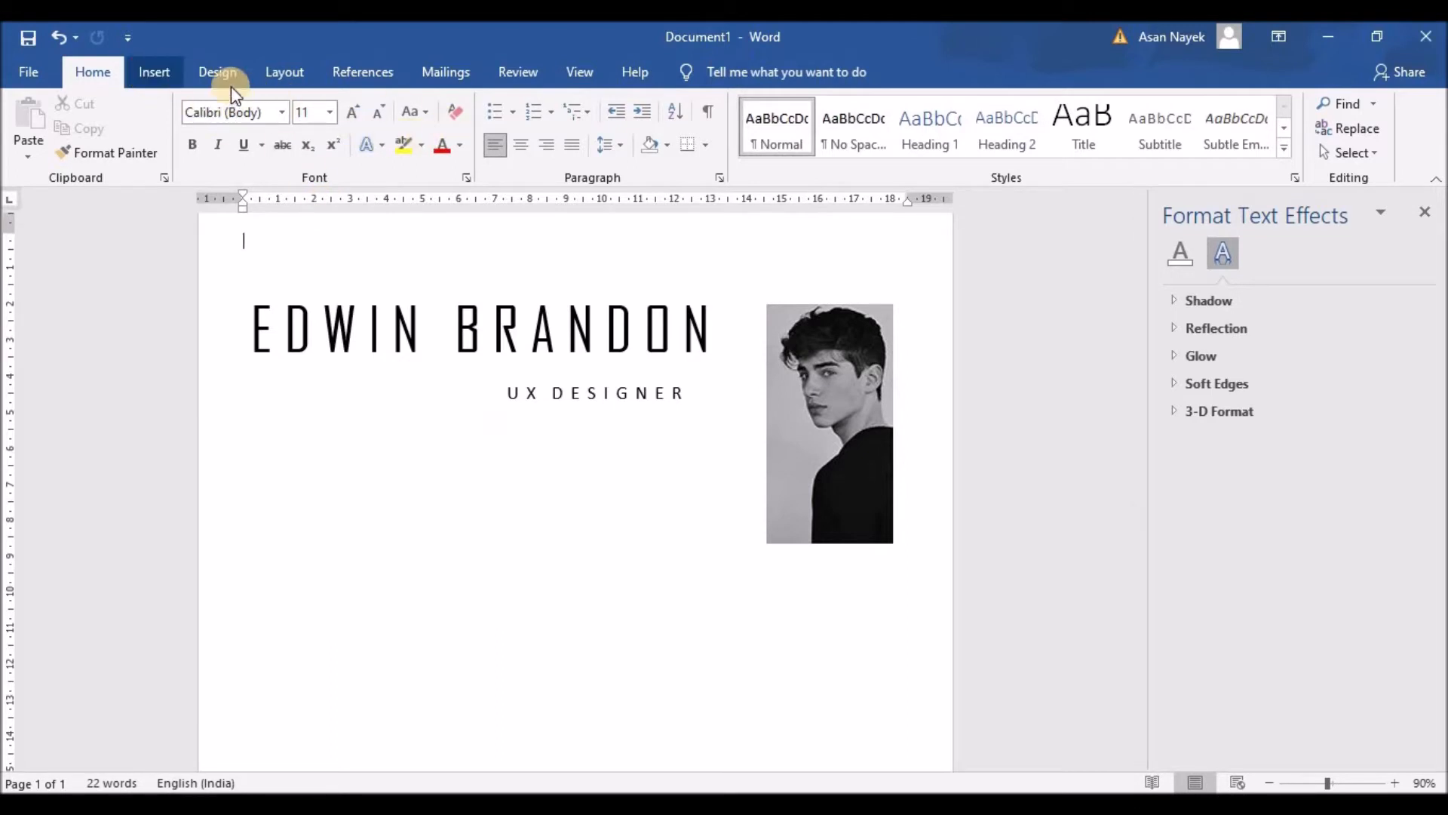
Draw a thin solid black vertical line on the left below the name
click(155, 78)
click(301, 104)
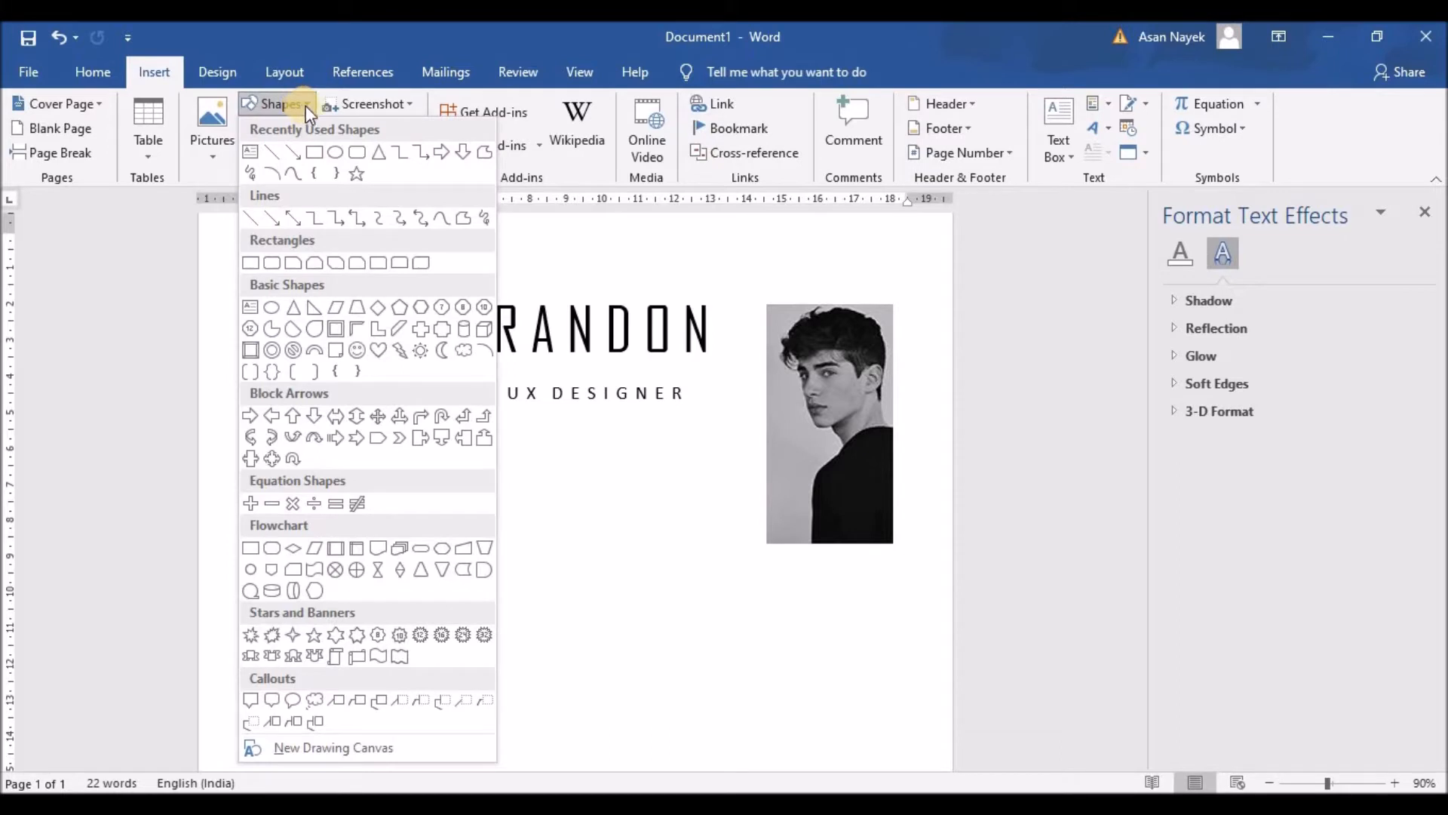
click(273, 152)
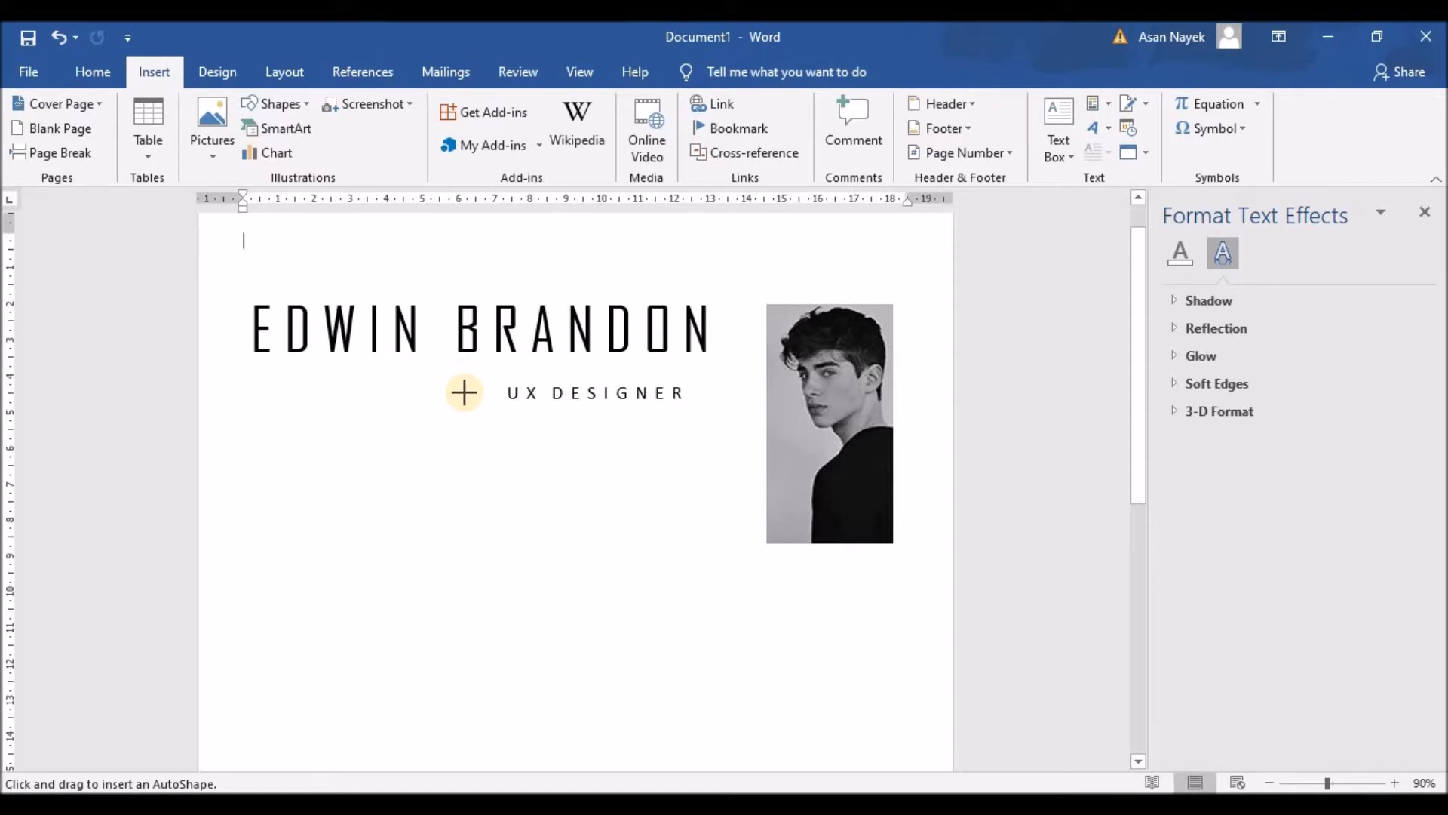
mouse_move(464, 385)
mouse_down()
mouse_move(469, 766)
mouse_move(477, 562)
mouse_up()
mouse_move(474, 439)
mouse_down()
mouse_move(465, 201)
mouse_move(449, 265)
mouse_move(465, 401)
mouse_up()
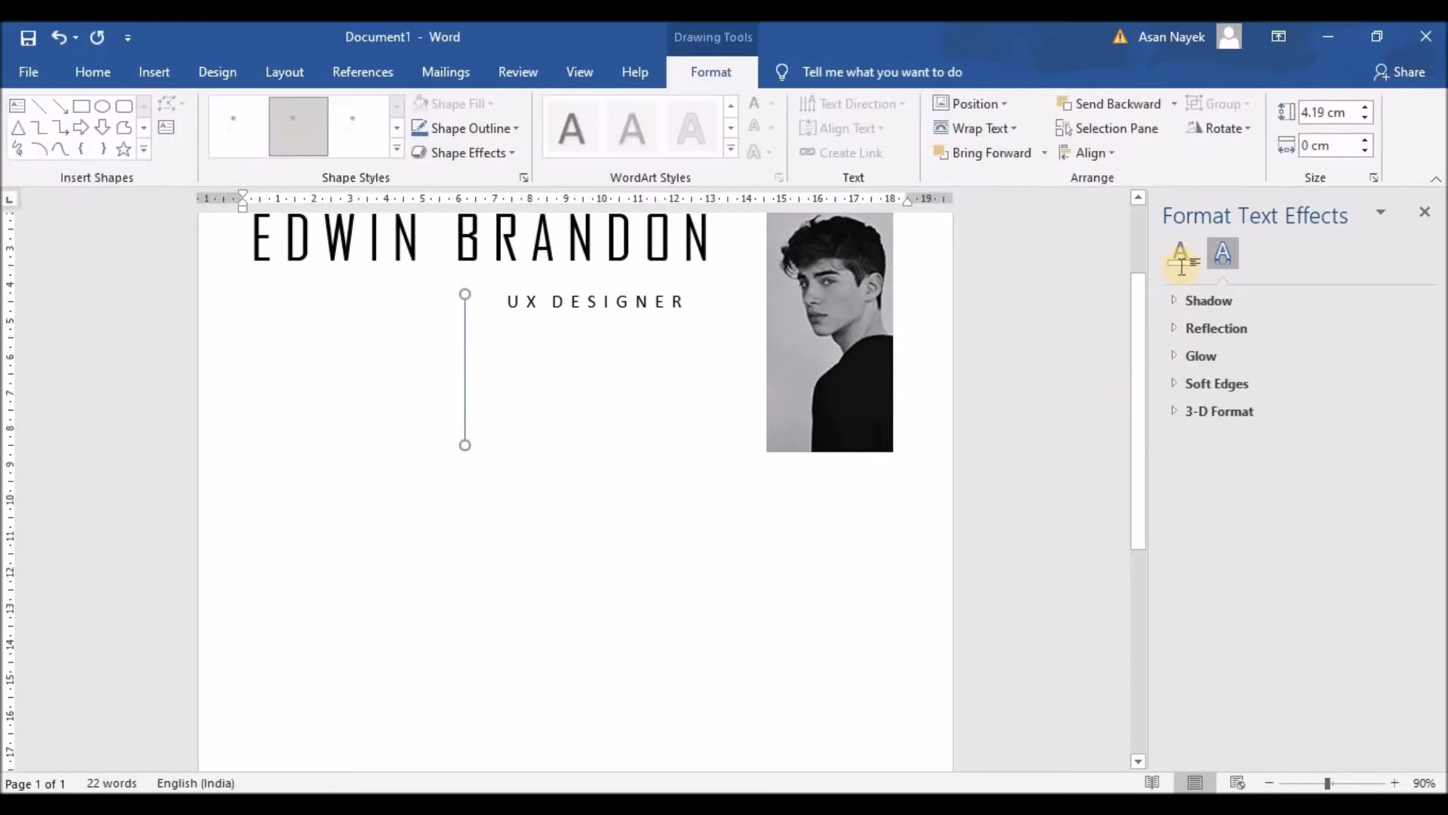
click(236, 138)
click(576, 302)
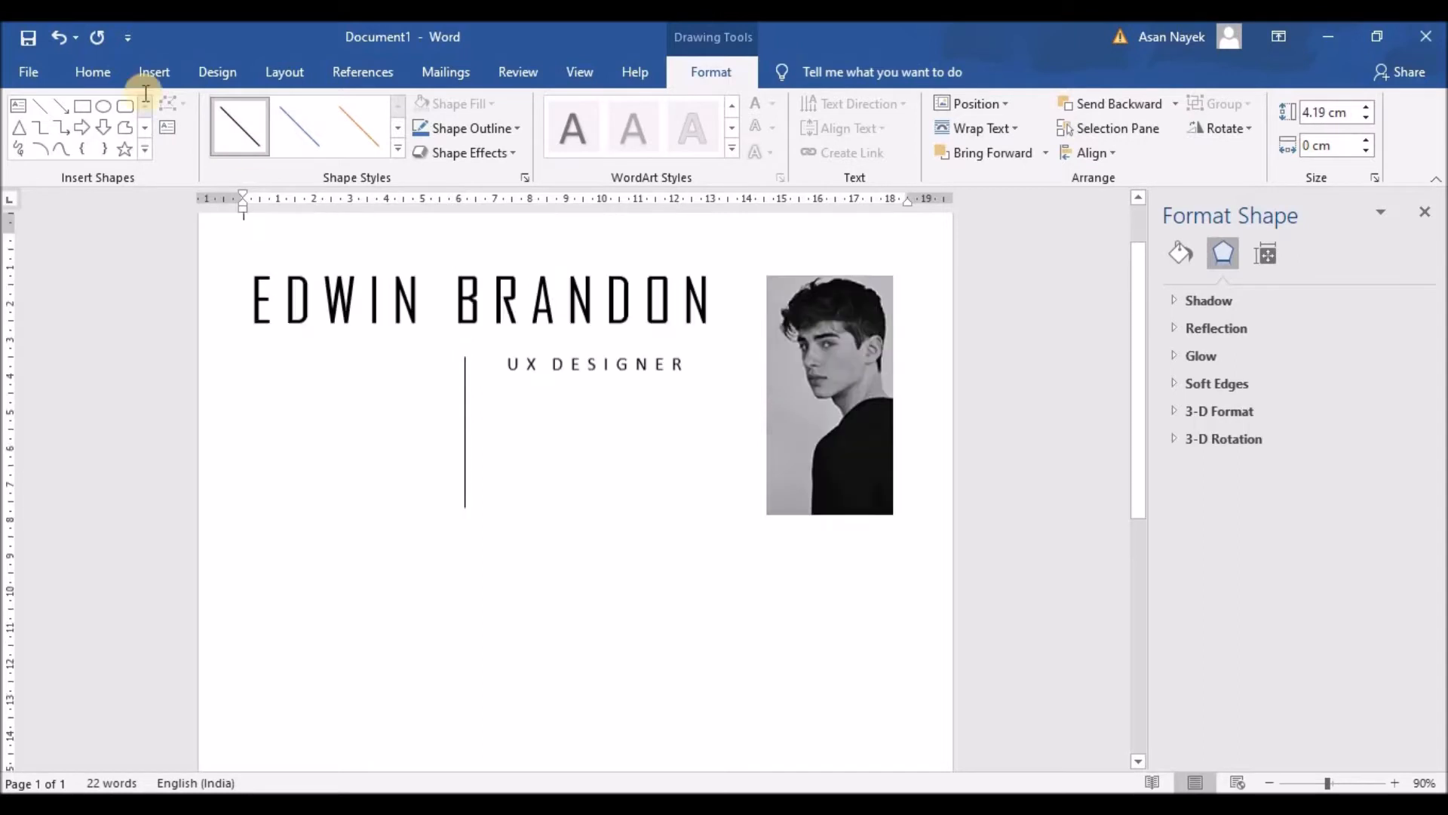
Nudge the UX DESIGNER title box up slightly with the Up arrow
click(581, 390)
click(577, 375)
key(Up)
key(Up)
key(Up)
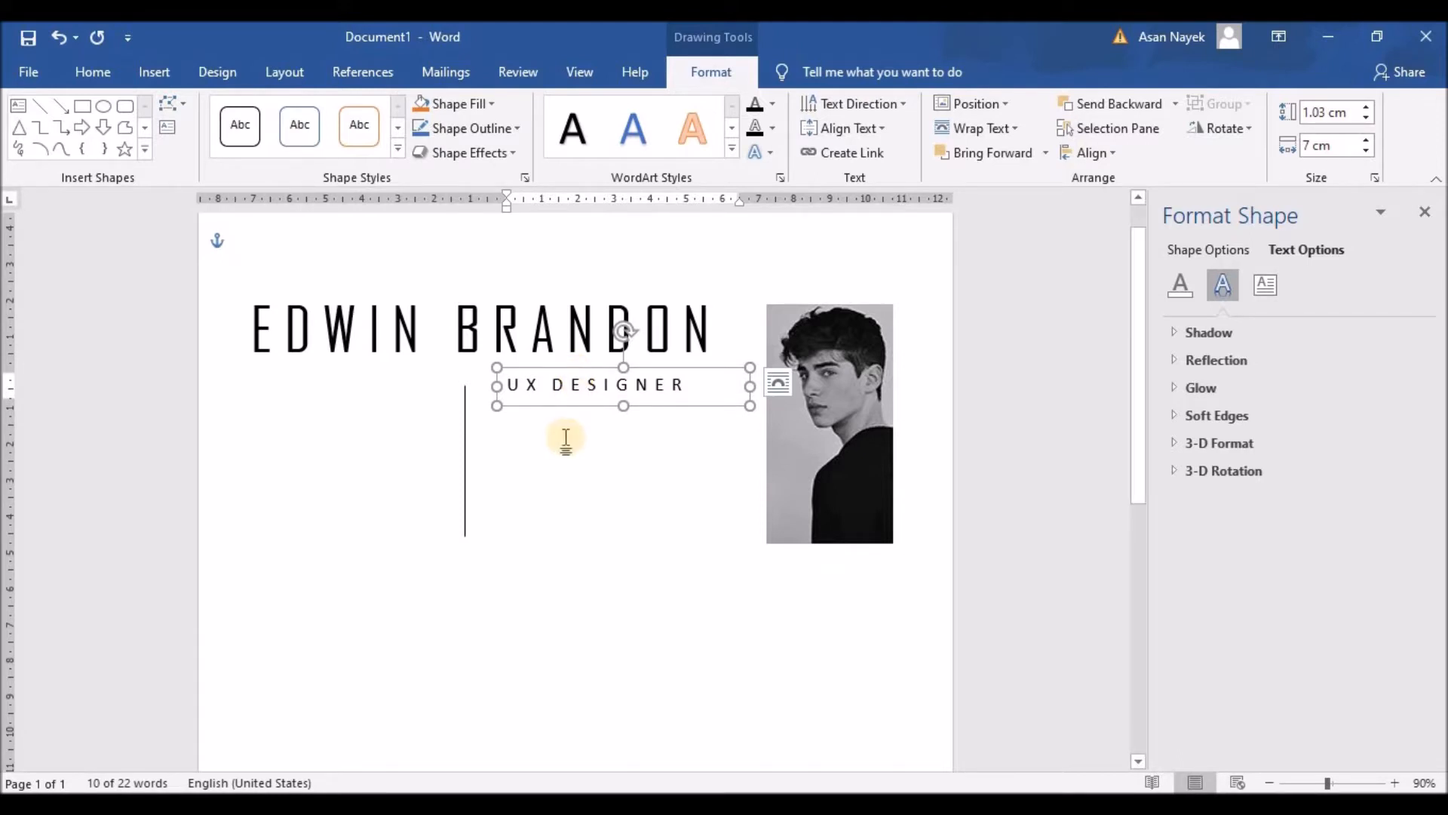
Draw a horizontal line, about 7.21 cm, from the vertical line to the portrait's left edge
click(152, 69)
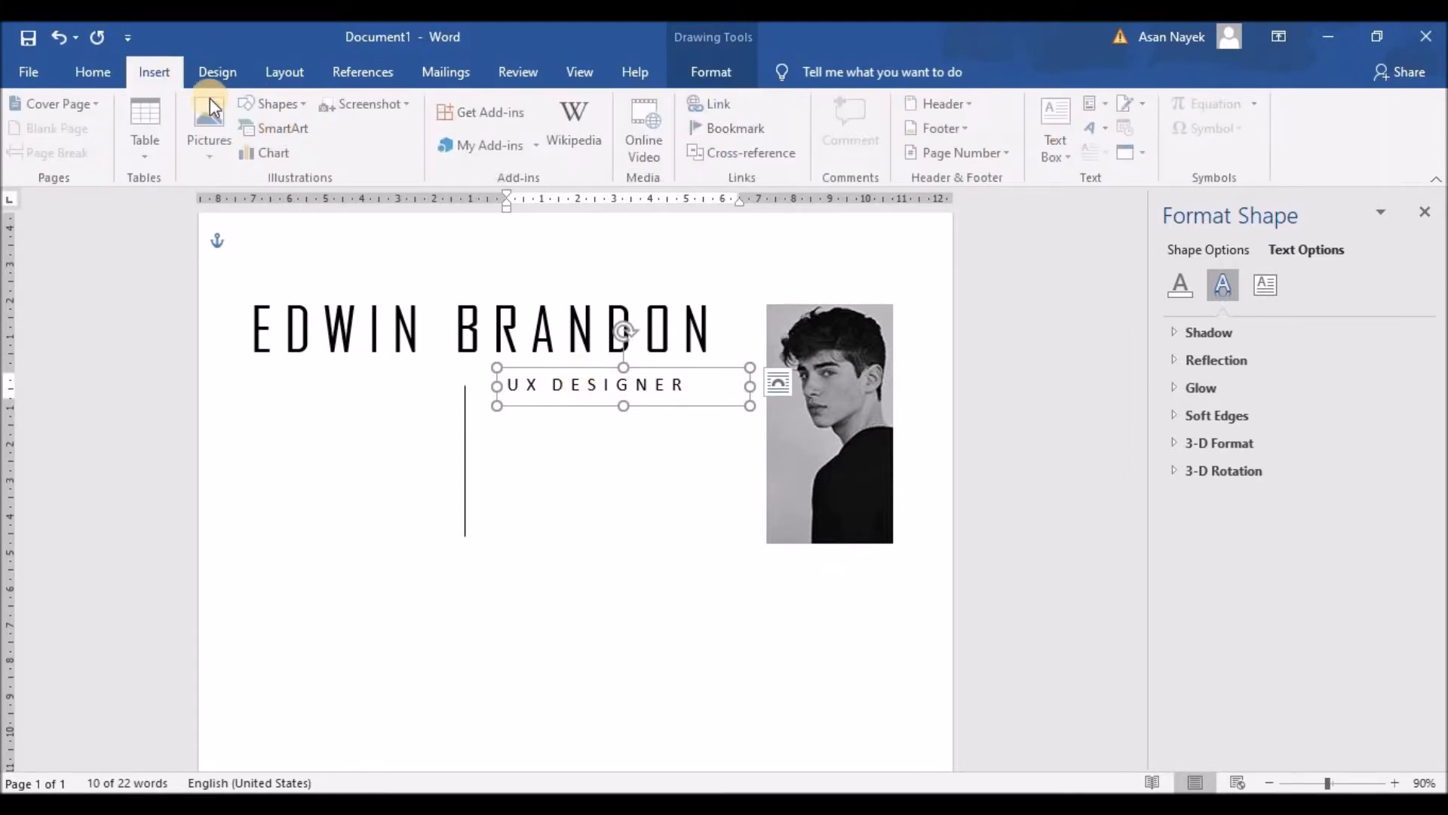
click(273, 107)
click(275, 154)
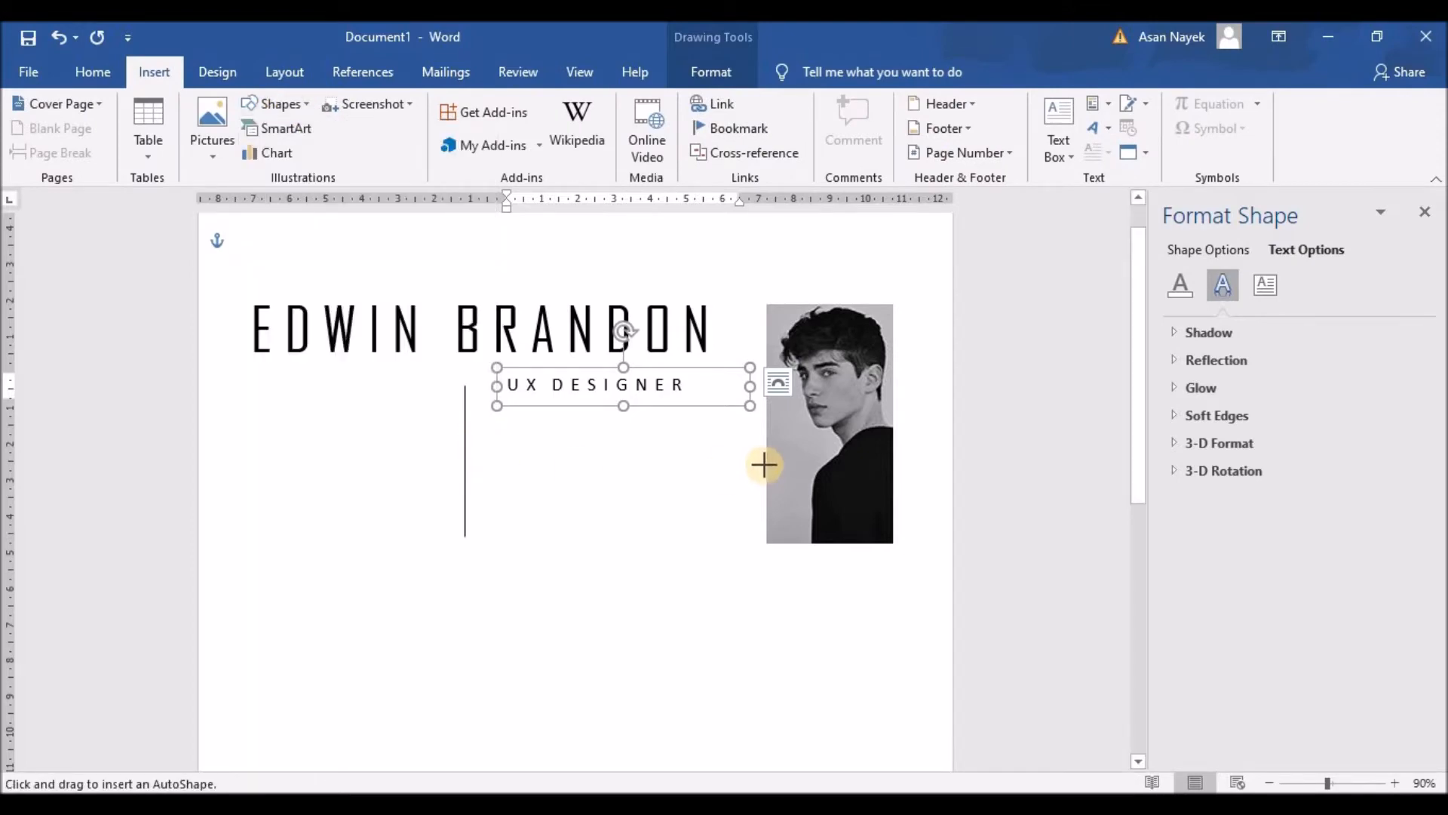
drag(767, 464, 500, 468)
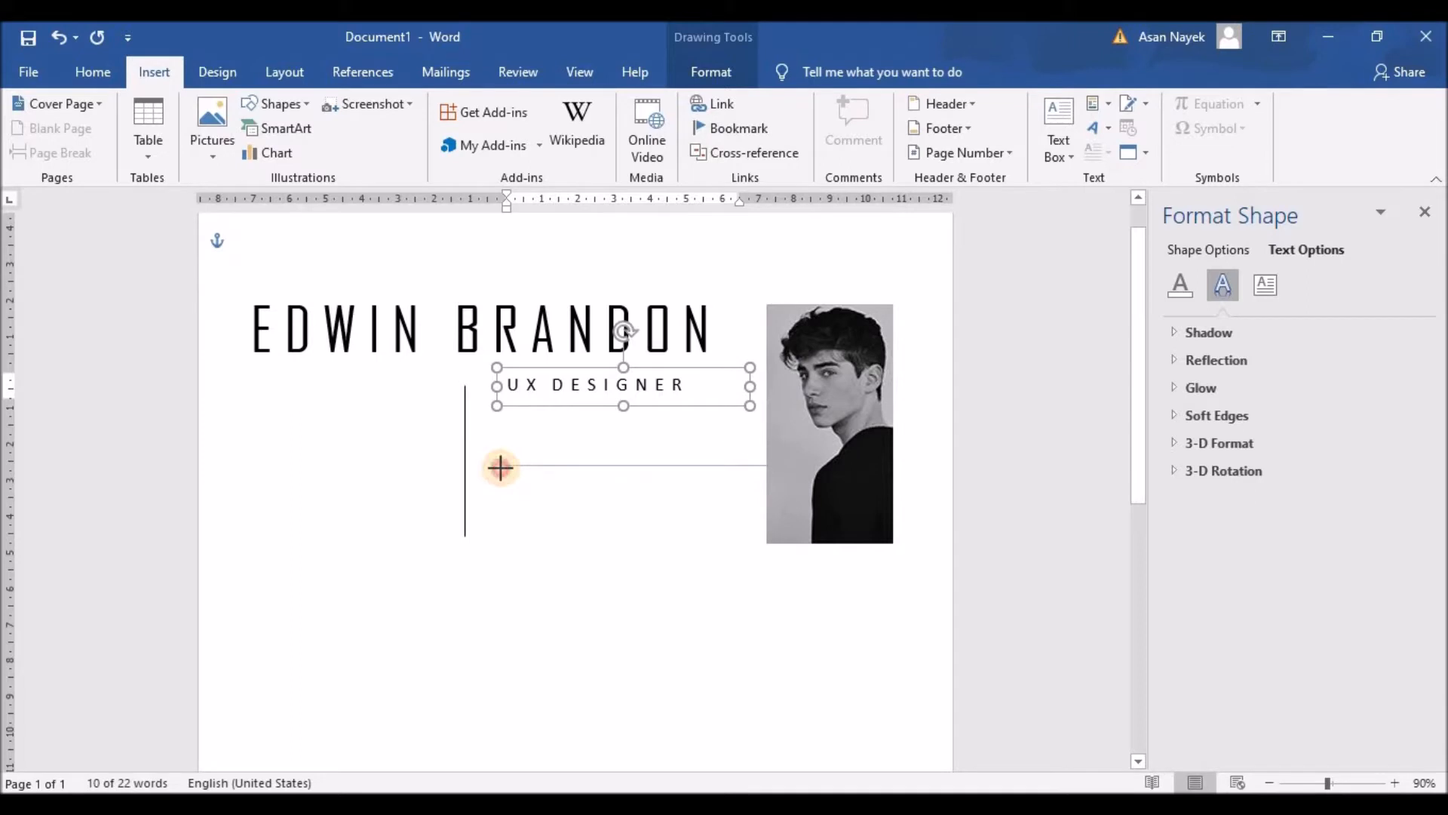
drag(500, 468, 507, 466)
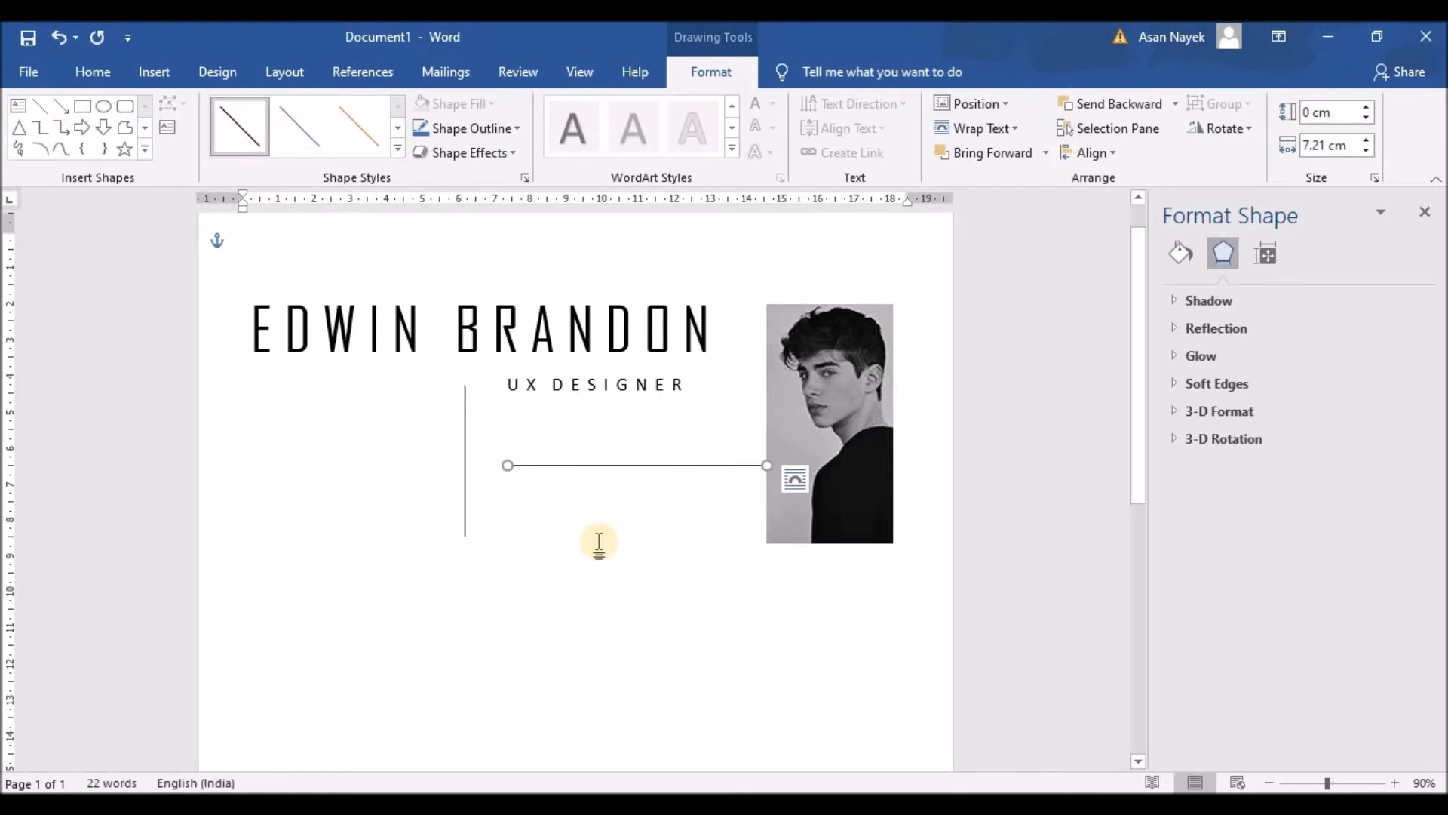
click(574, 374)
click(573, 371)
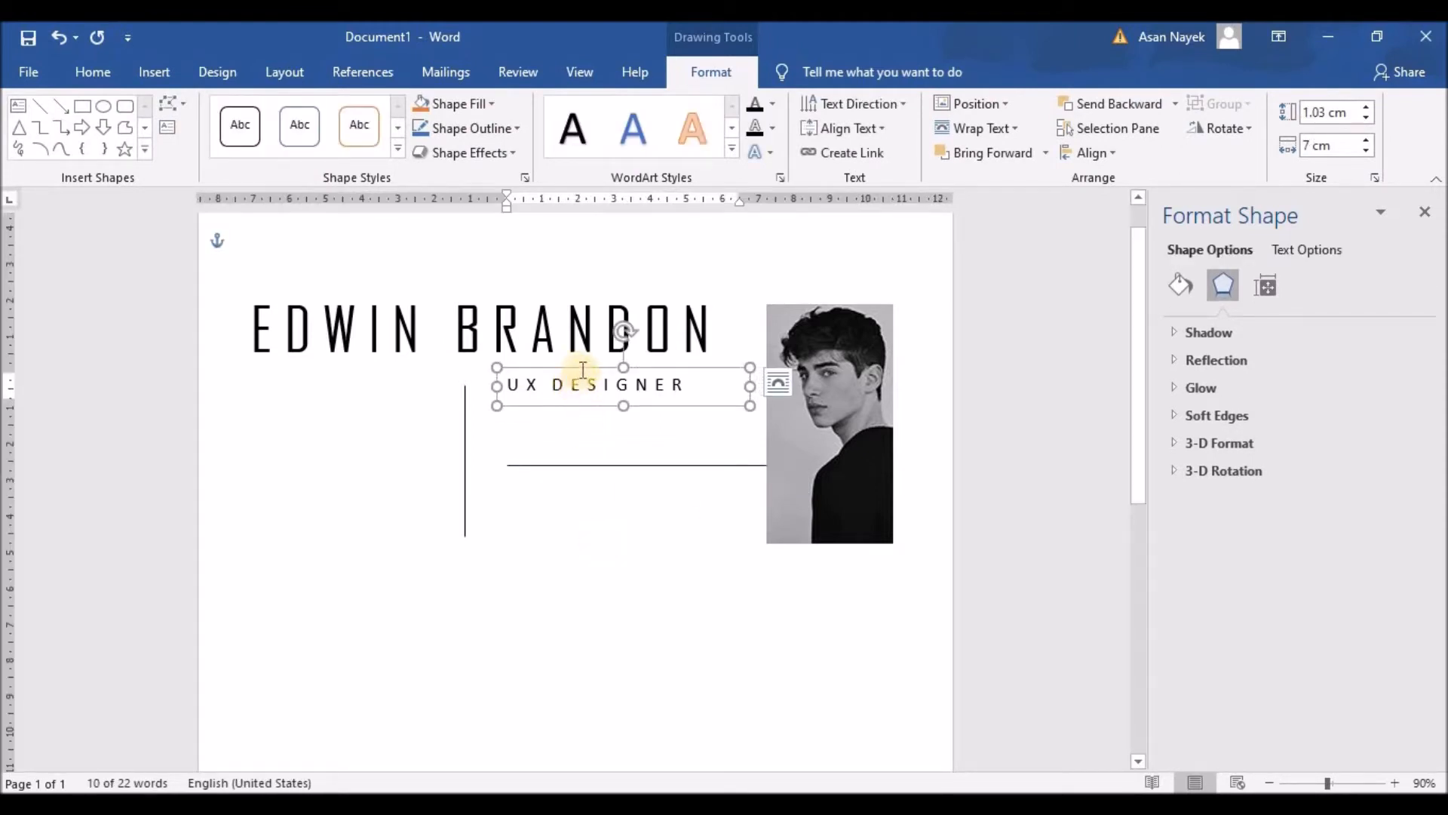
Duplicate the UX DESIGNER box below the original and retype it as spaced-out P H O N E
drag(571, 368, 574, 400)
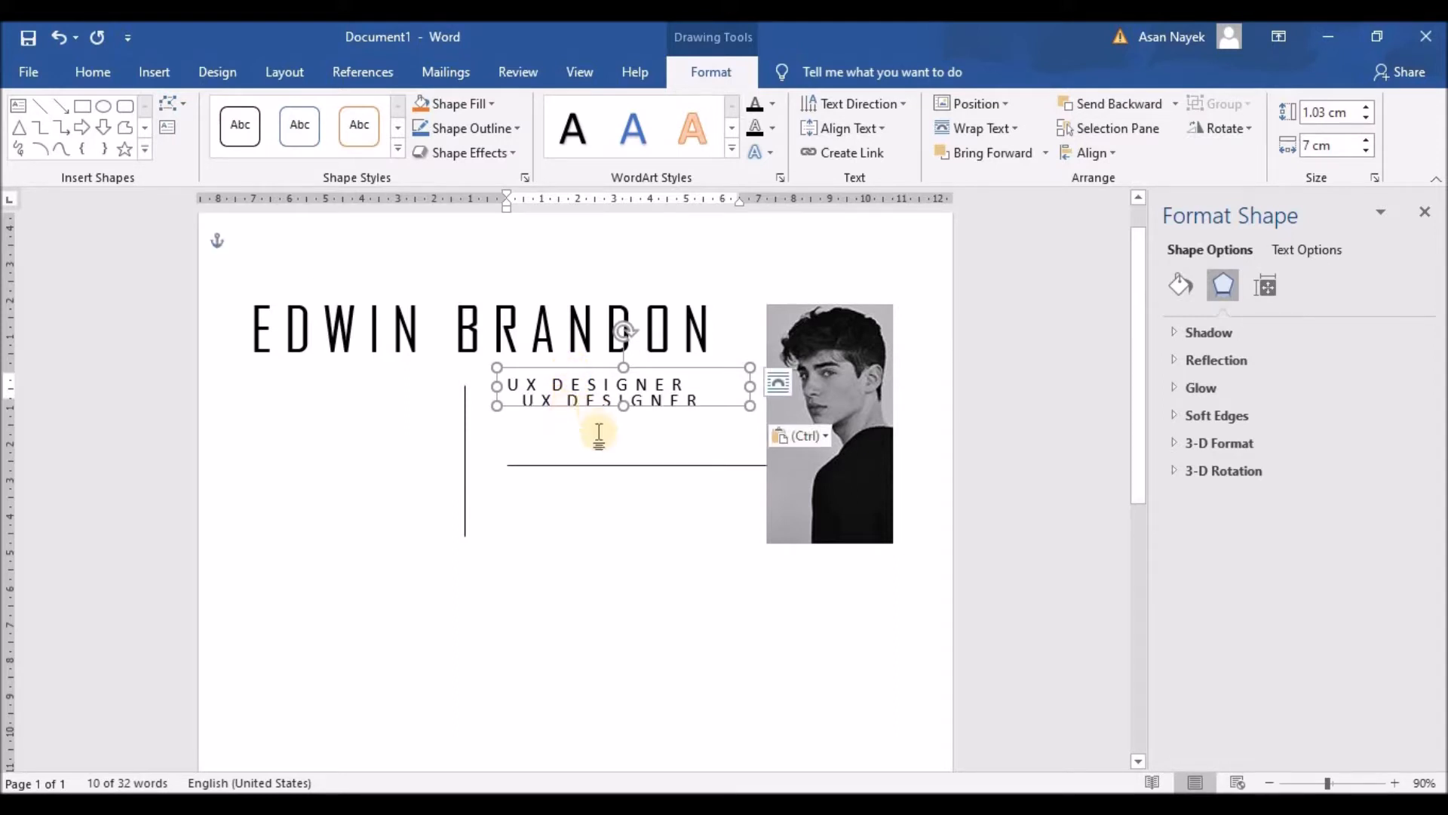
key(ctrl+z)
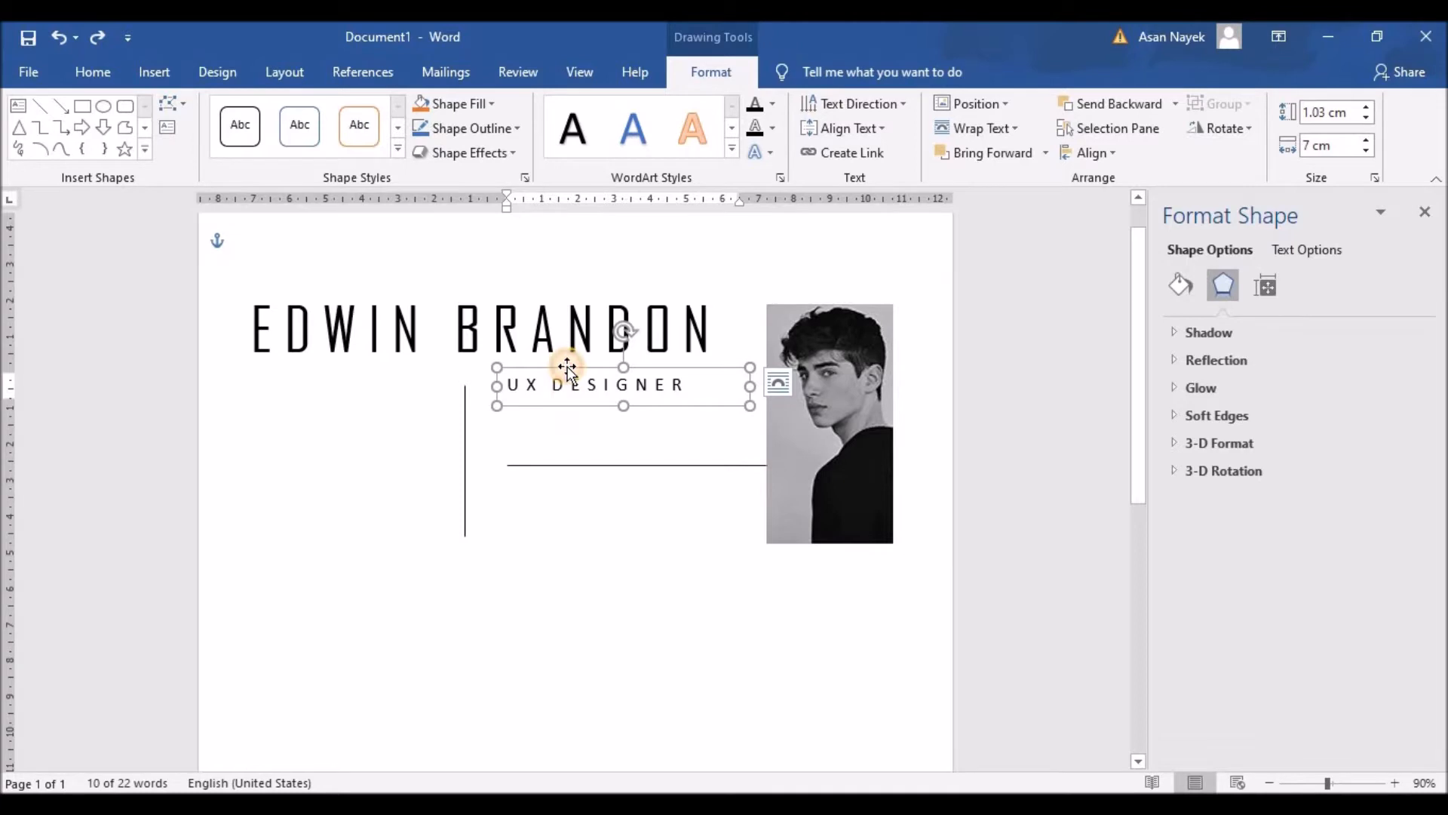
drag(571, 370, 560, 425)
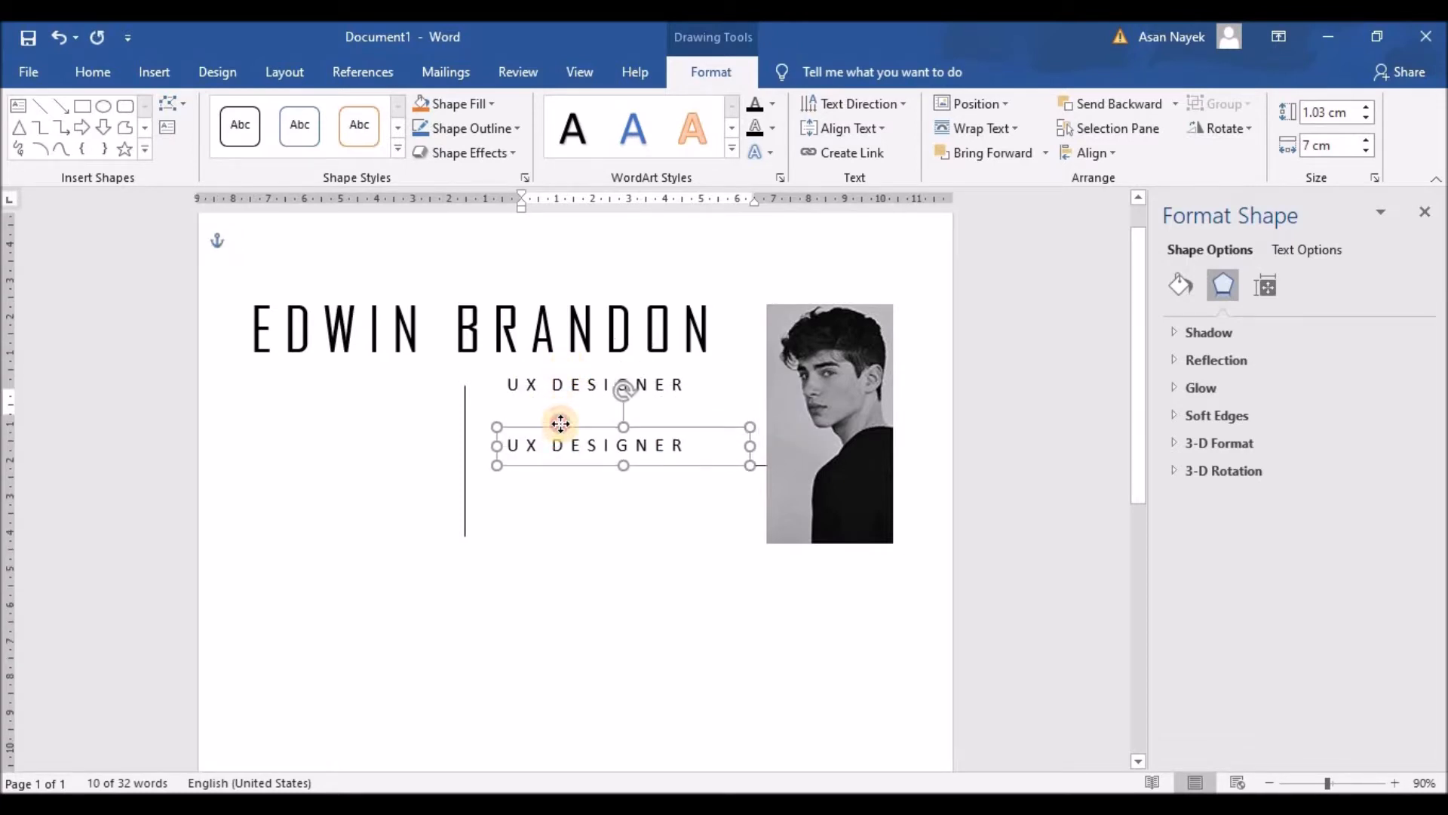
drag(688, 445, 510, 445)
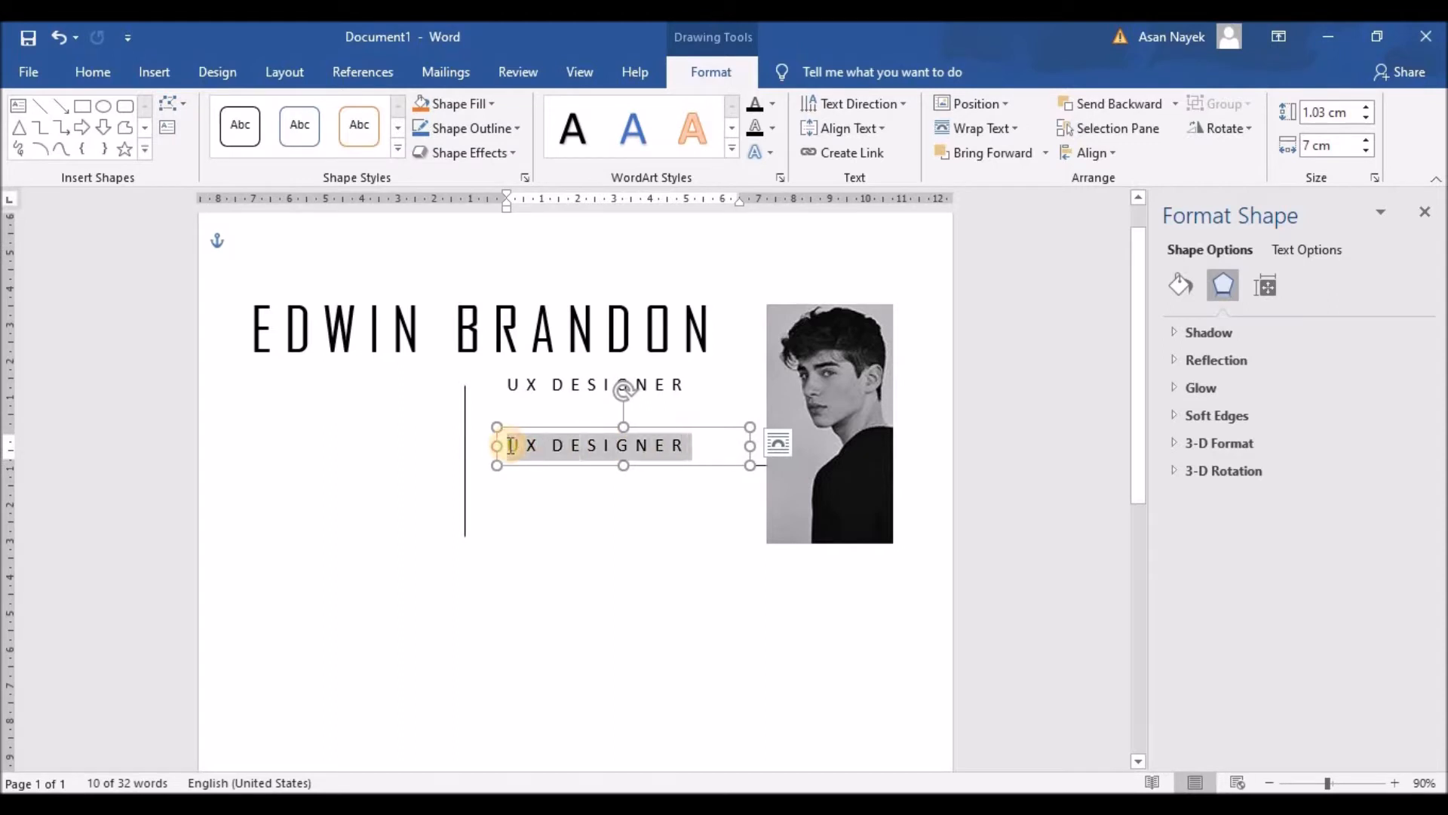
text(PHONE)
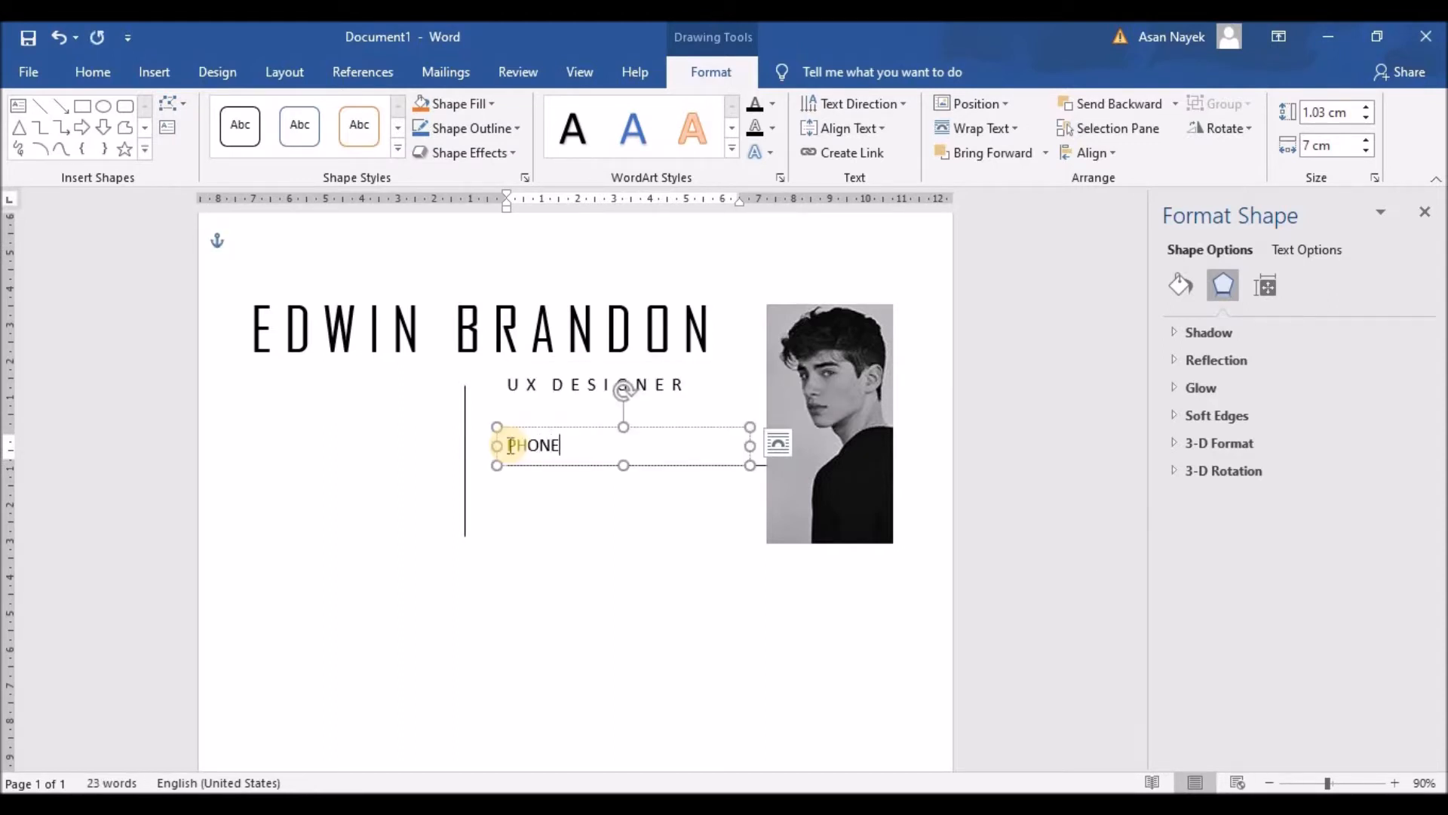
click(511, 445)
click(527, 446)
click(550, 446)
click(562, 447)
Shrink the PHONE label to 12 pt and make its box shorter
drag(580, 445, 494, 445)
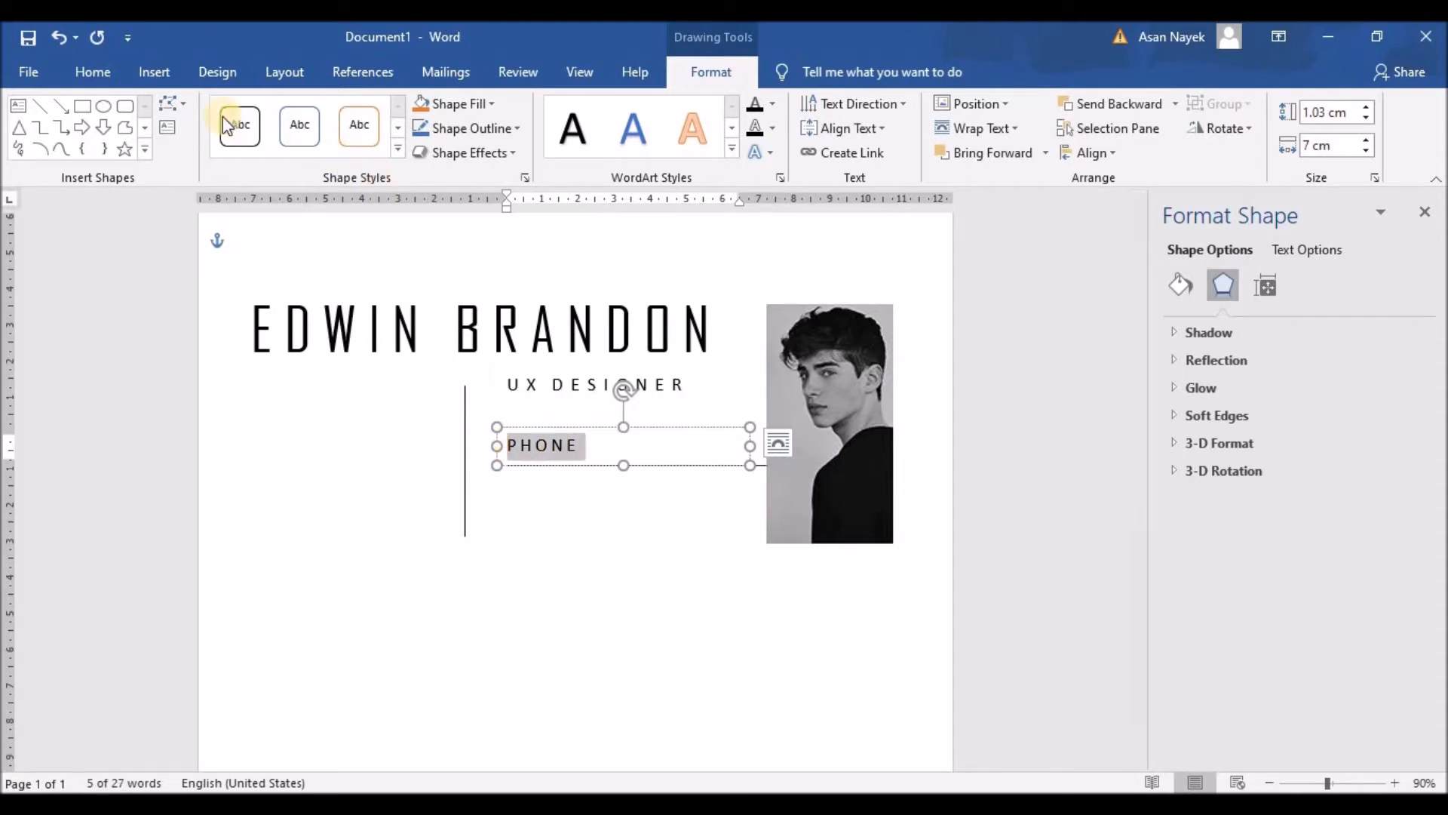
click(115, 75)
click(375, 113)
drag(623, 427, 623, 436)
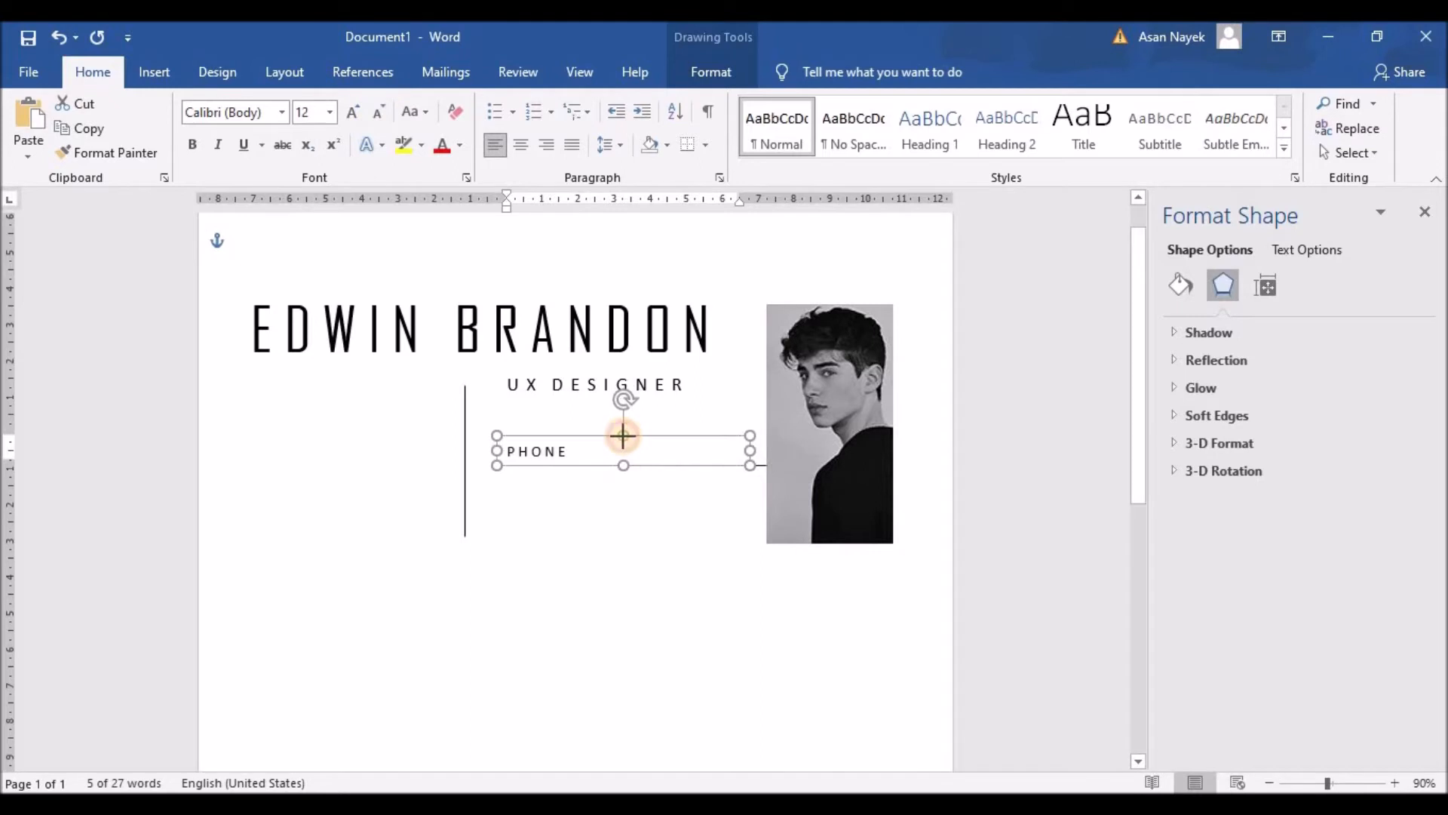
click(631, 517)
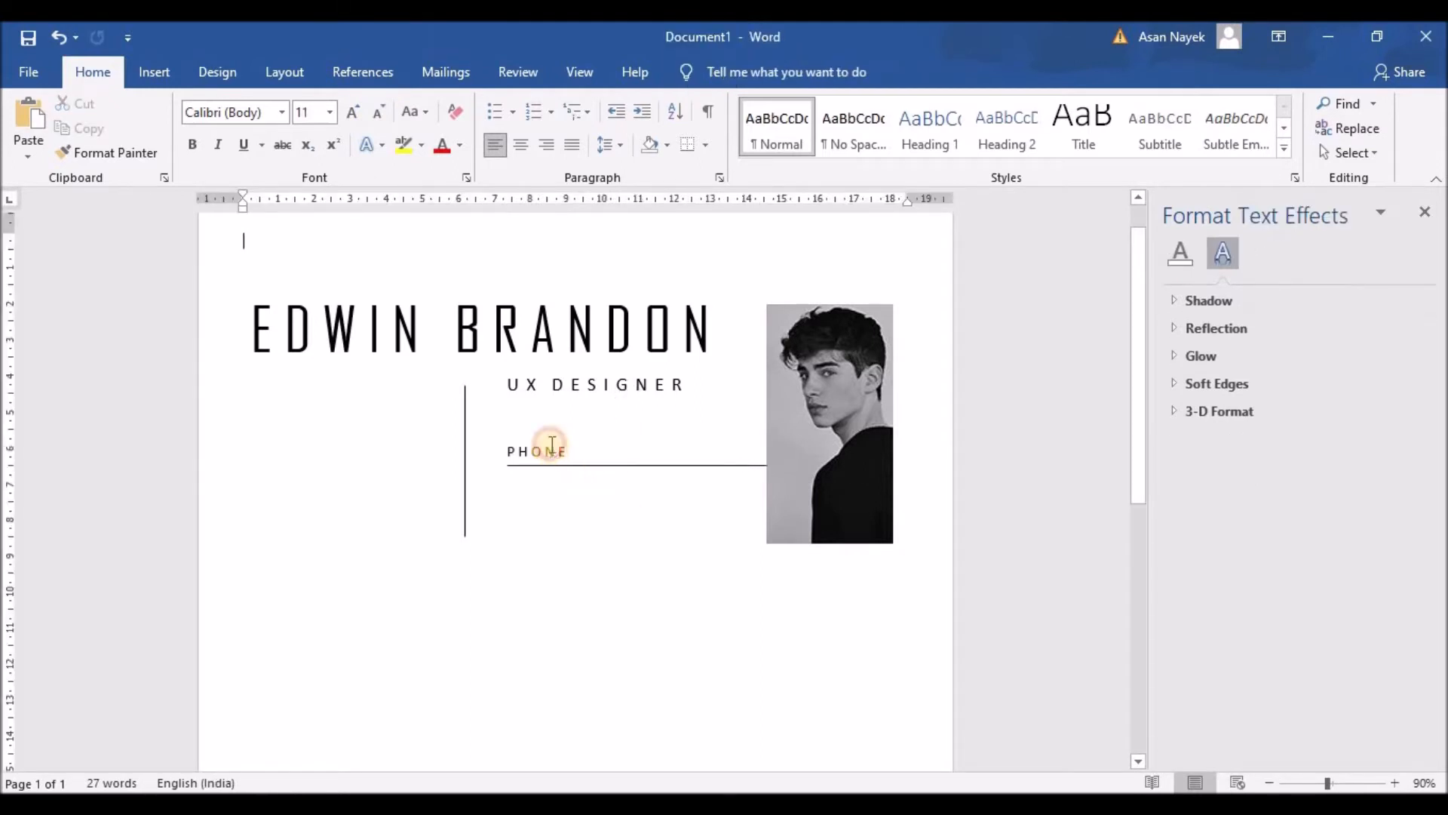
Duplicate the PHONE box just below the line and retype it as spaced EMAIL
click(550, 445)
click(550, 445)
drag(554, 447, 559, 474)
key(Left)
key(Left)
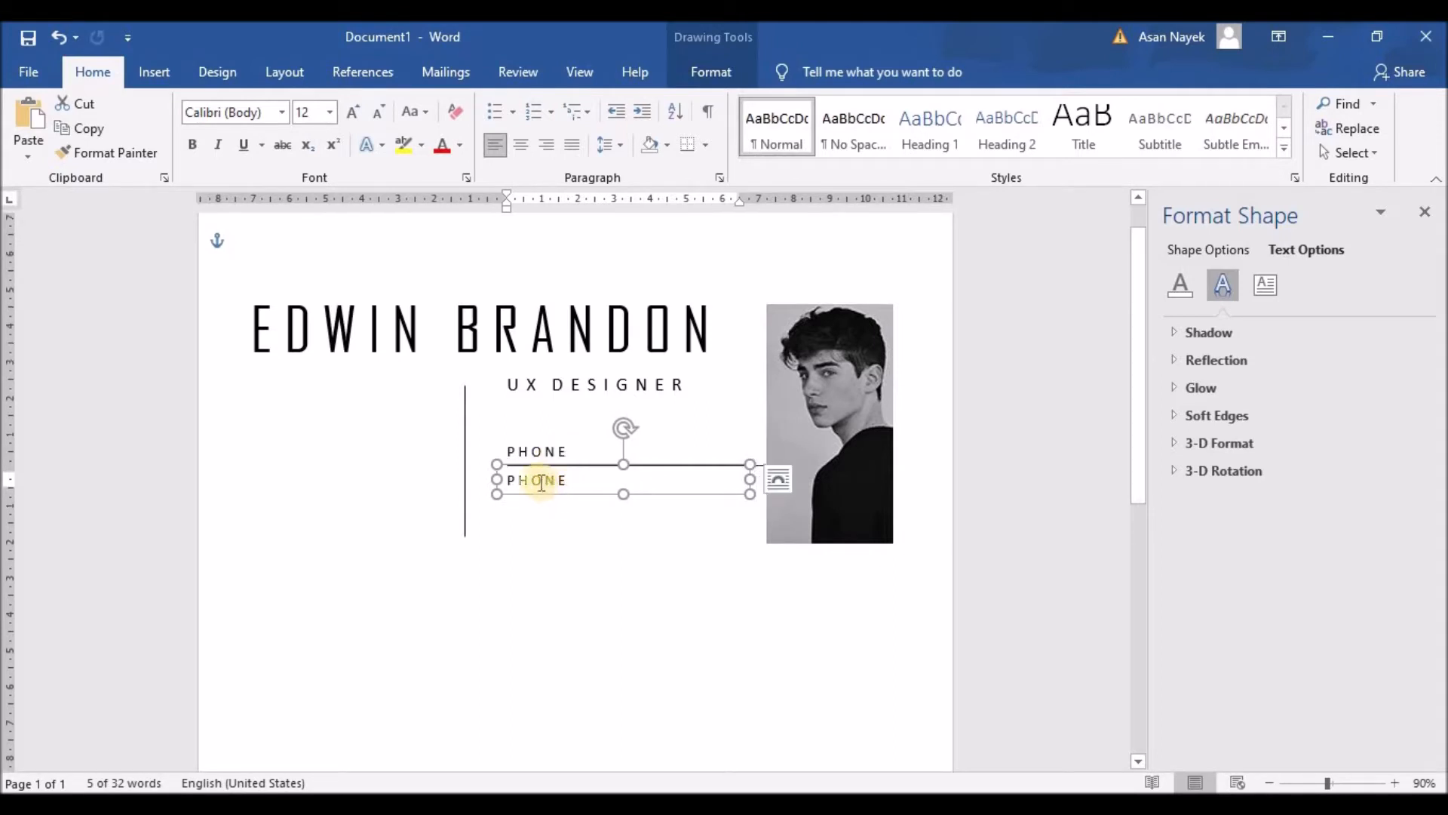
drag(501, 480, 567, 480)
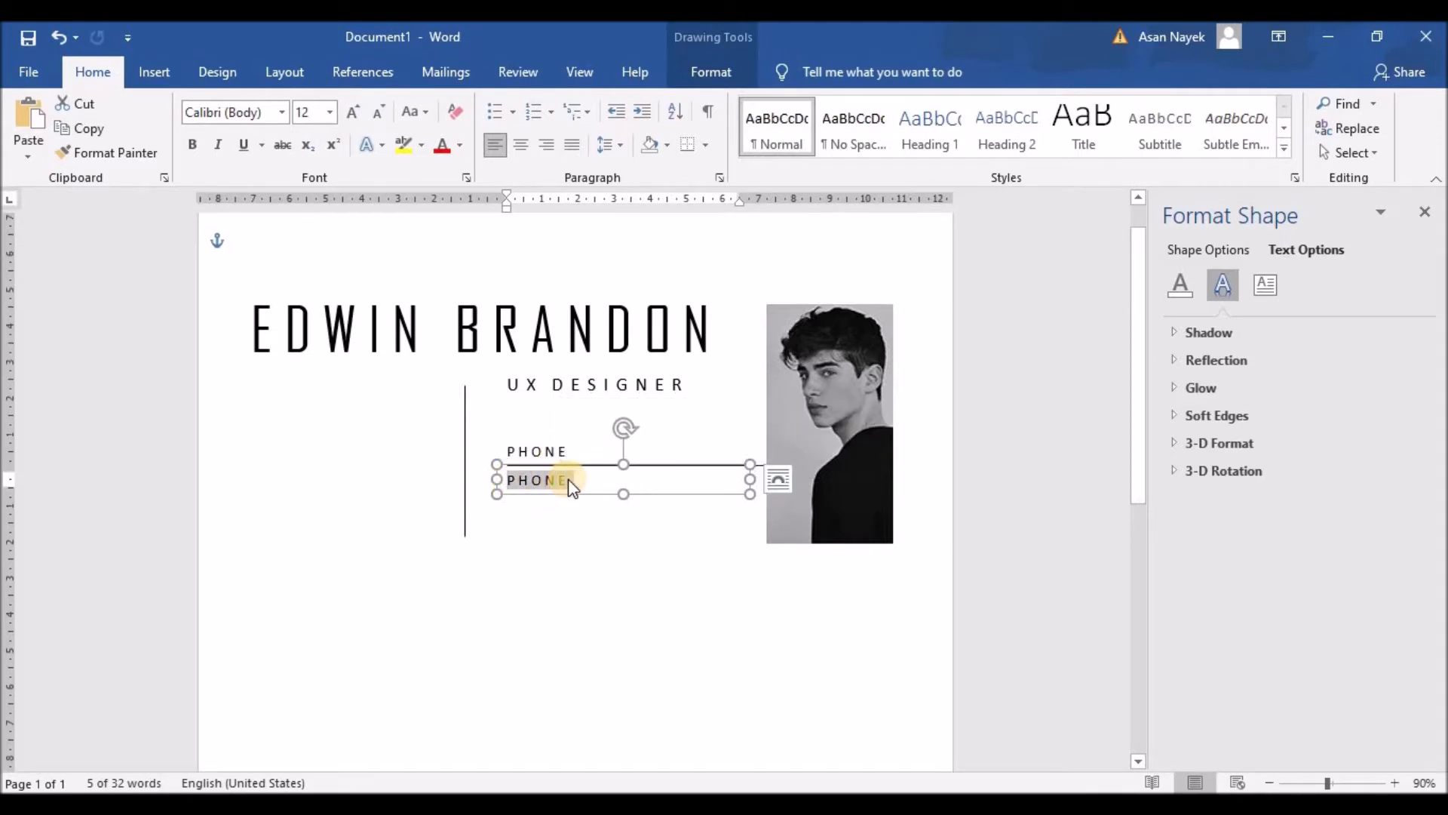
text(EMAIL)
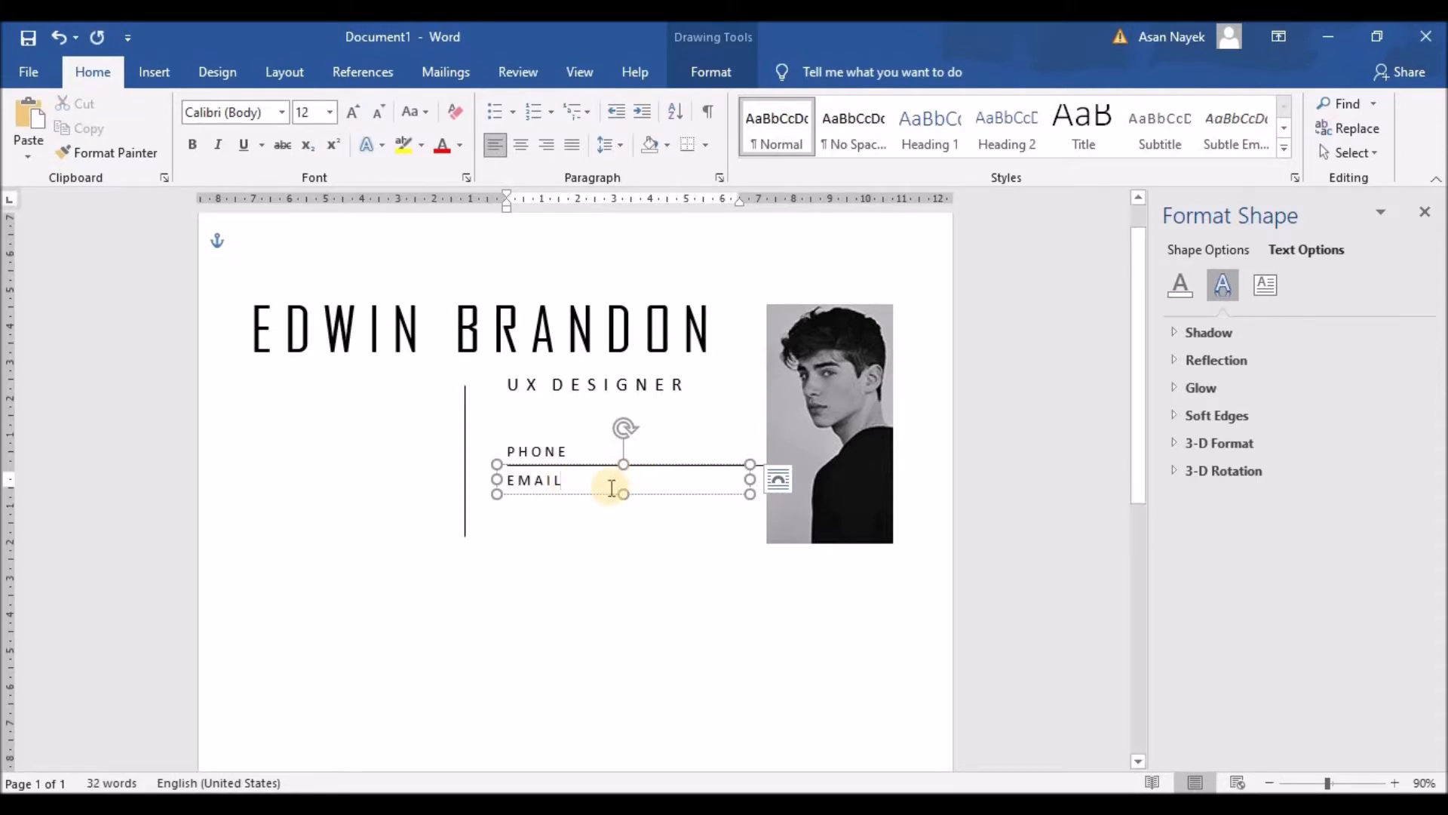
click(543, 491)
Make both the PHONE and EMAIL labels bold
click(519, 451)
drag(497, 450, 511, 486)
key(ctrl+z)
click(524, 454)
click(516, 420)
click(521, 445)
click(576, 502)
Copy the EMAIL box and line the pasted copy up beneath the EMAIL label
click(581, 482)
click(583, 492)
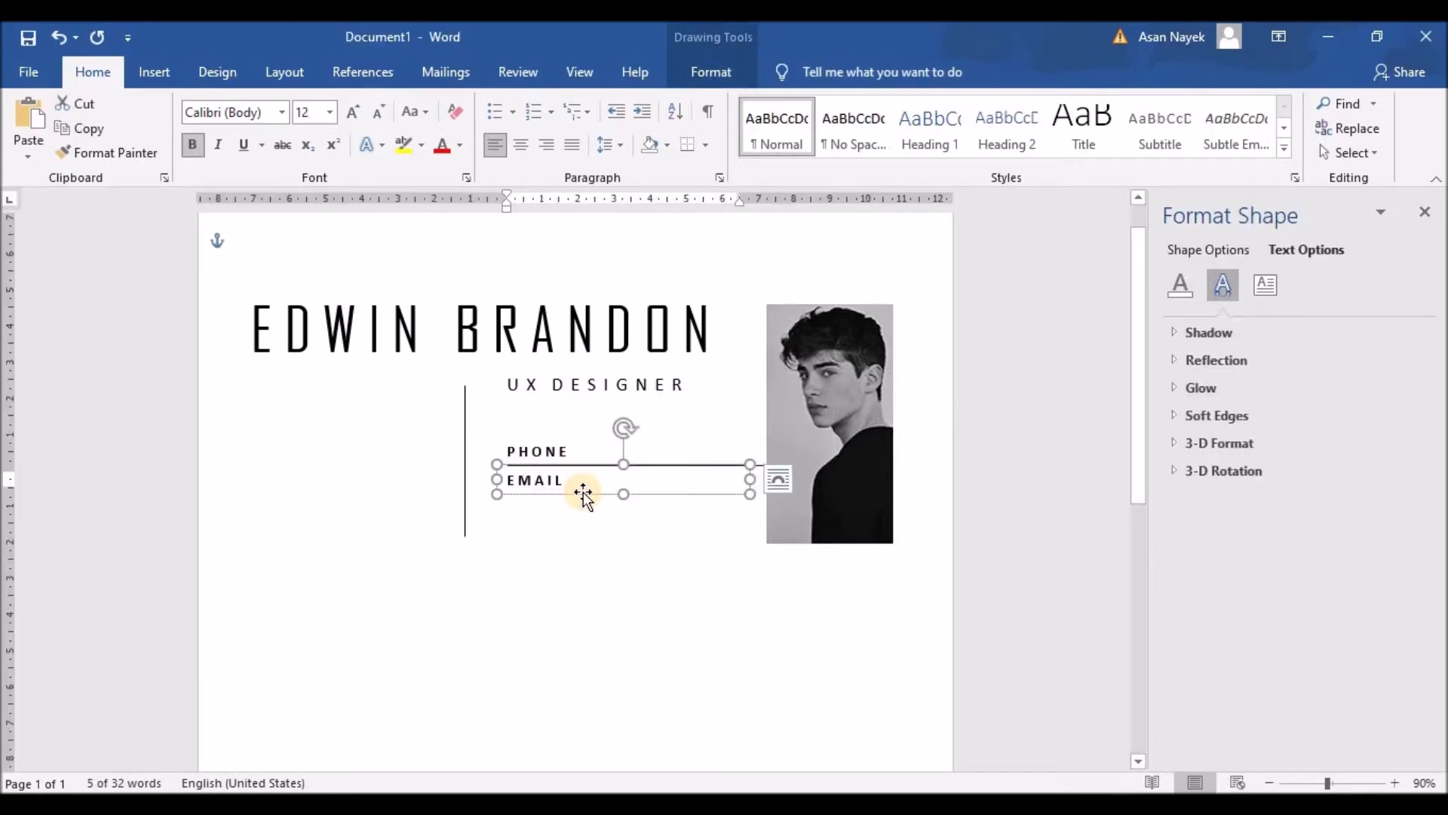
key(ctrl+c)
key(ctrl+v)
drag(586, 477, 507, 522)
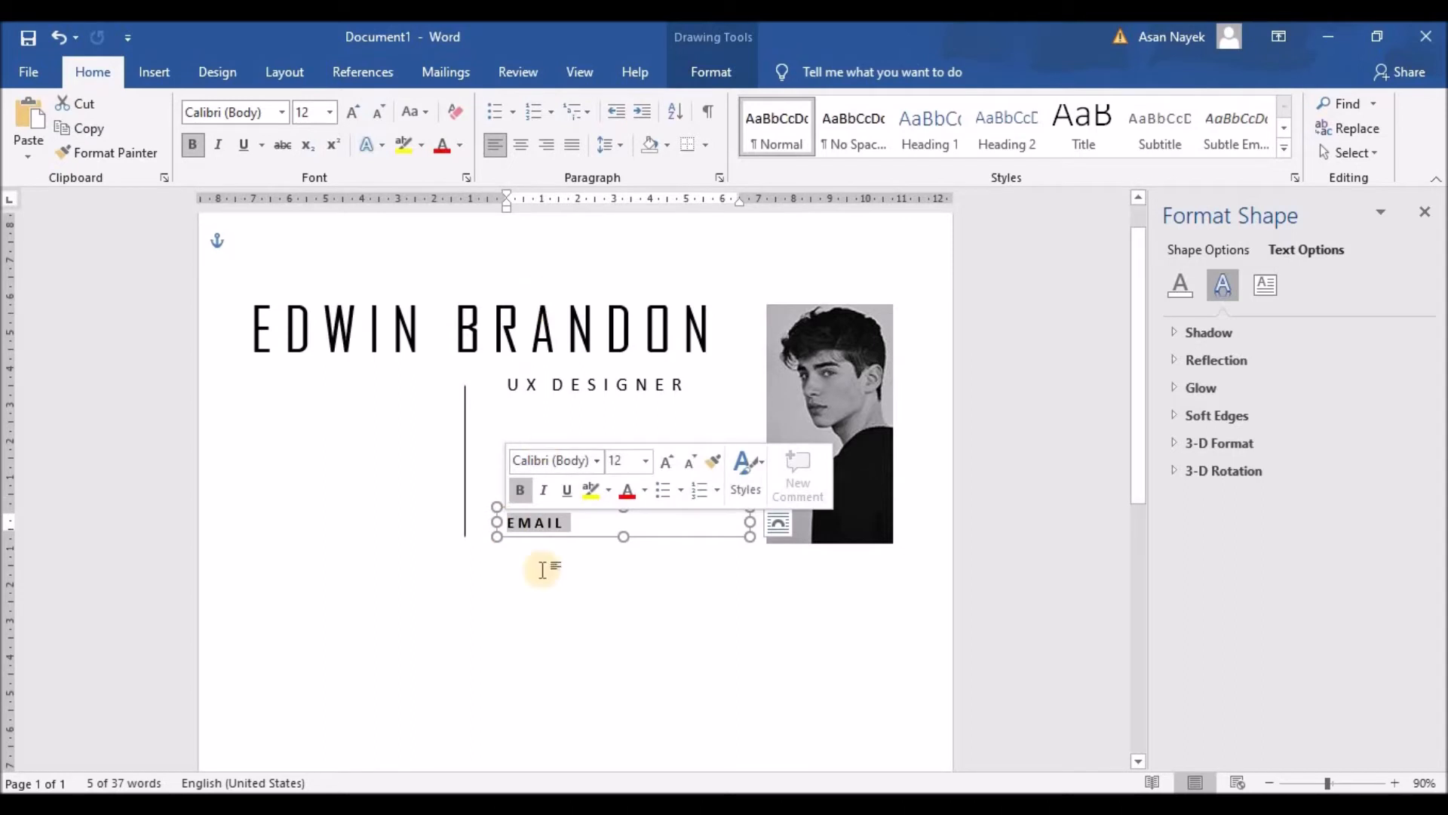
Clear the copied box's bold text, make it taller, and type the phone number and e-mail address
click(192, 144)
drag(571, 524, 475, 520)
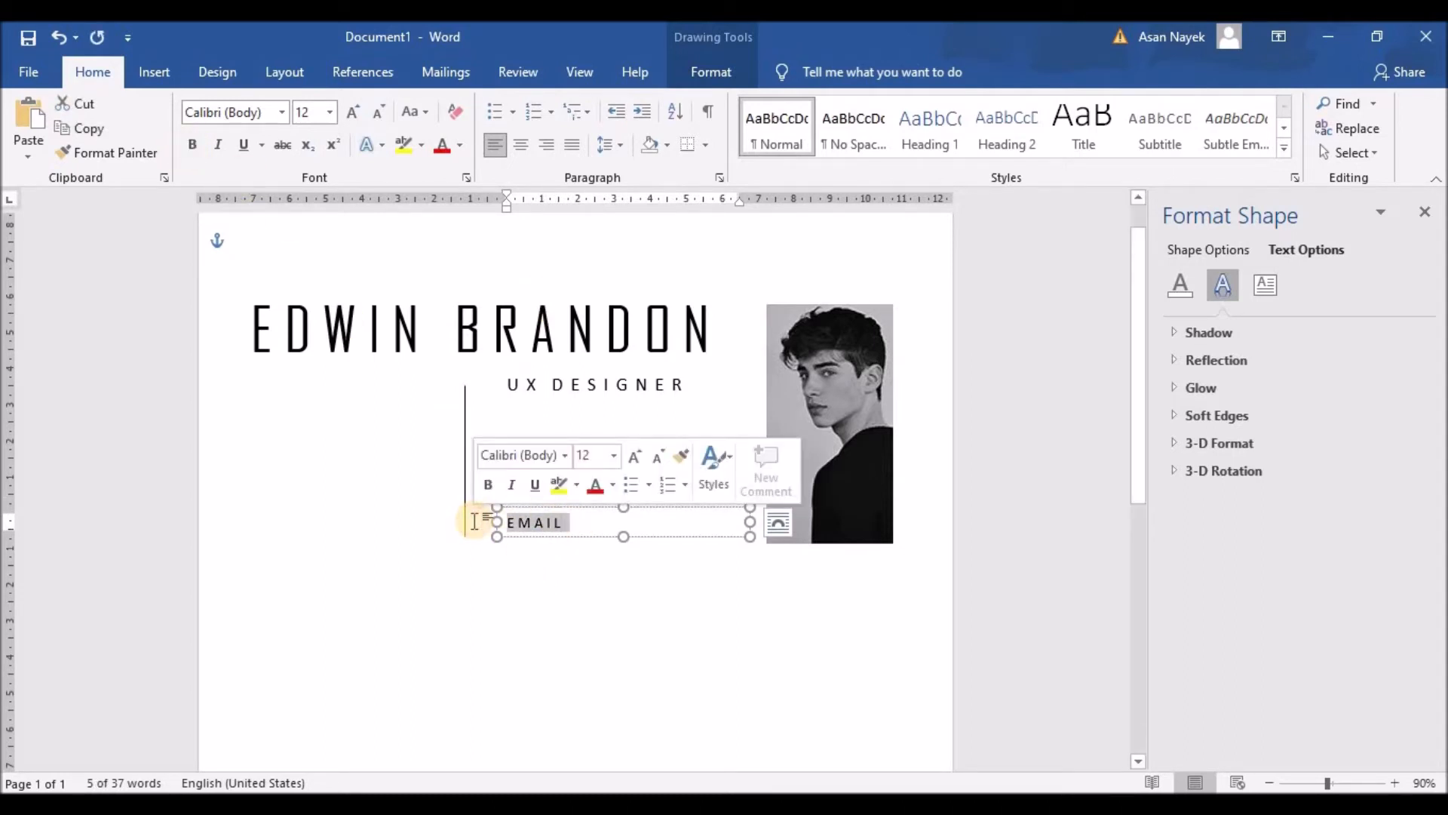
key(BackSpace)
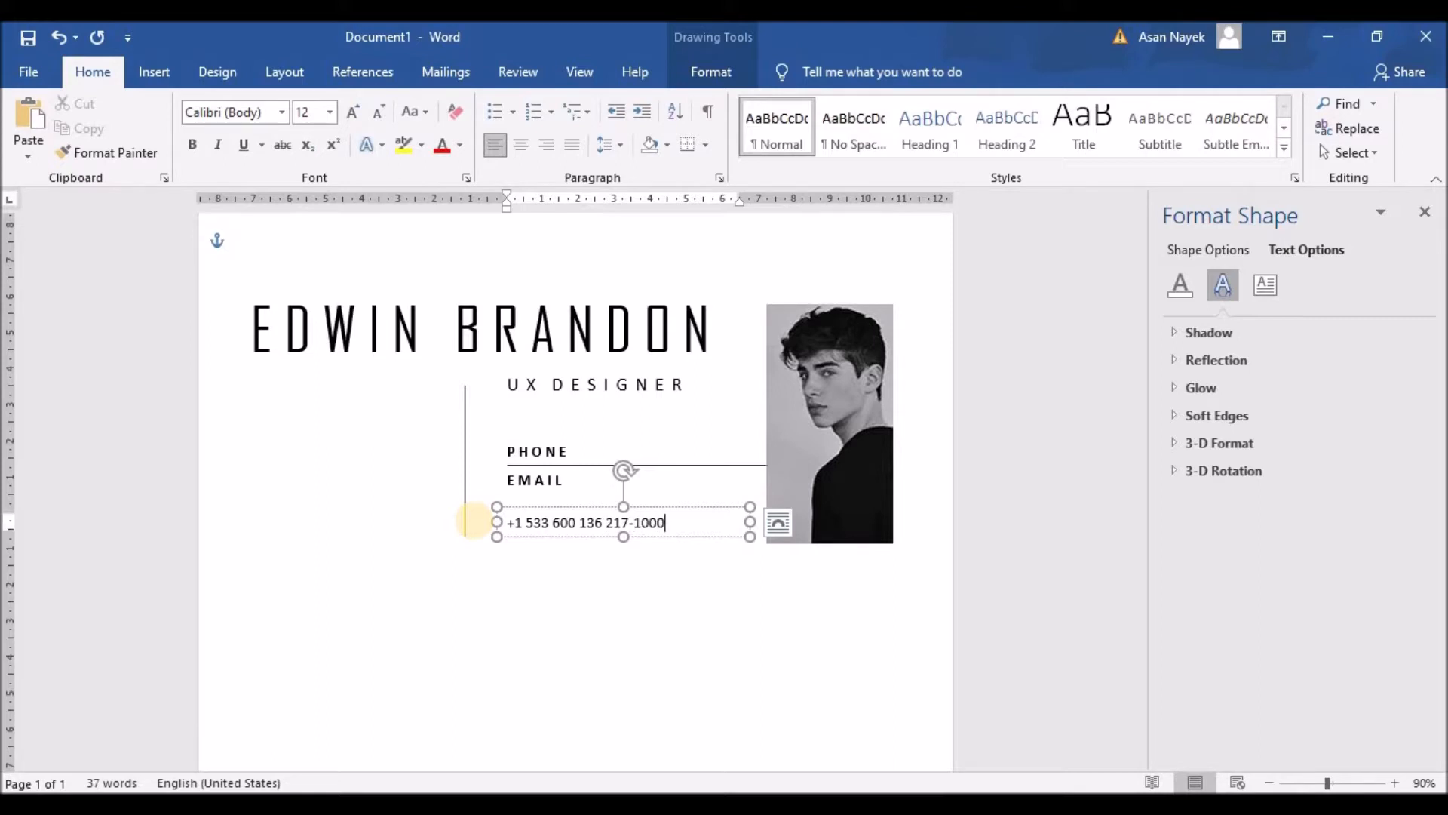
drag(623, 537, 623, 564)
click(570, 548)
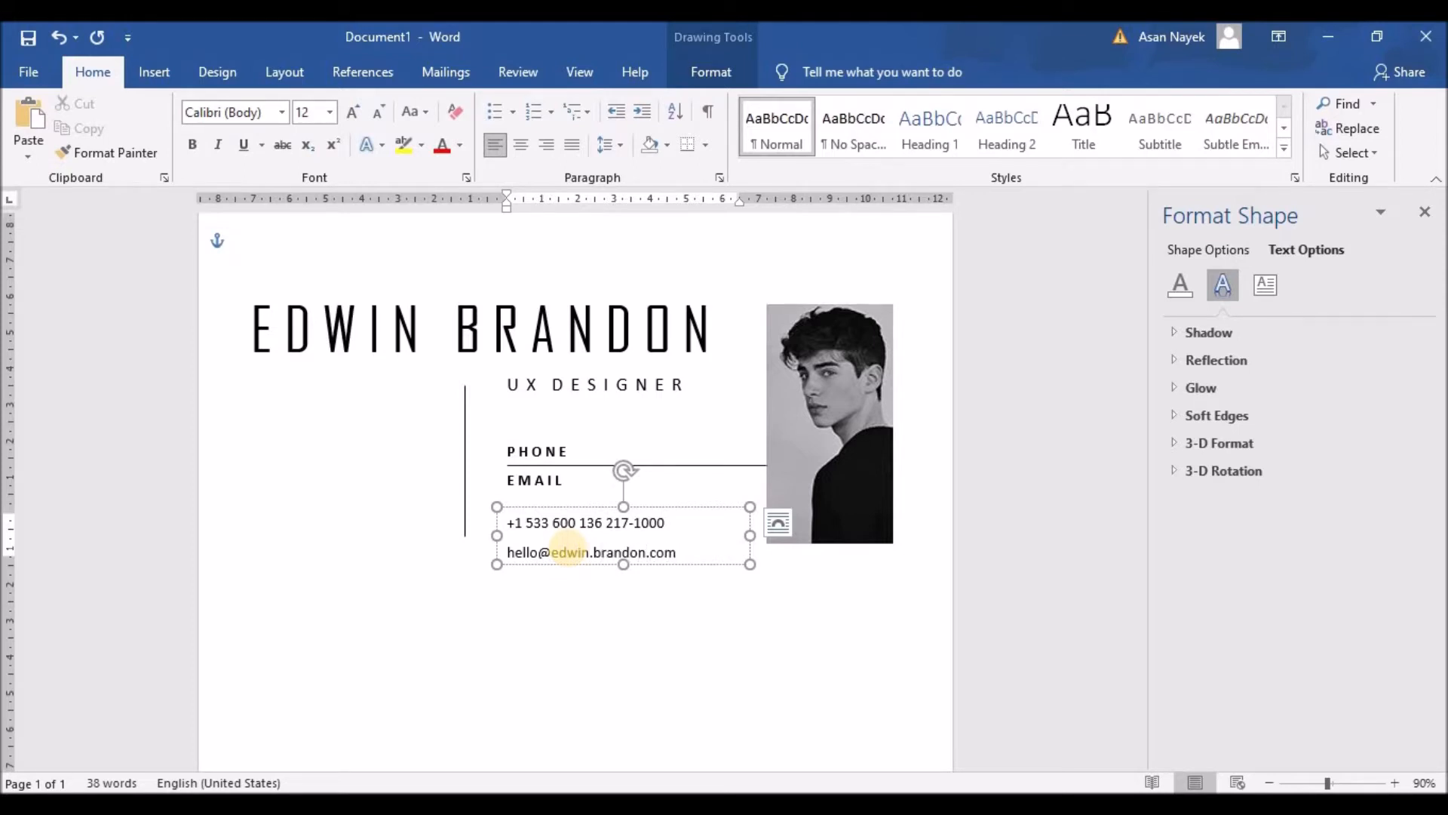
Select both contact detail lines to adjust their line spacing
drag(664, 552, 505, 517)
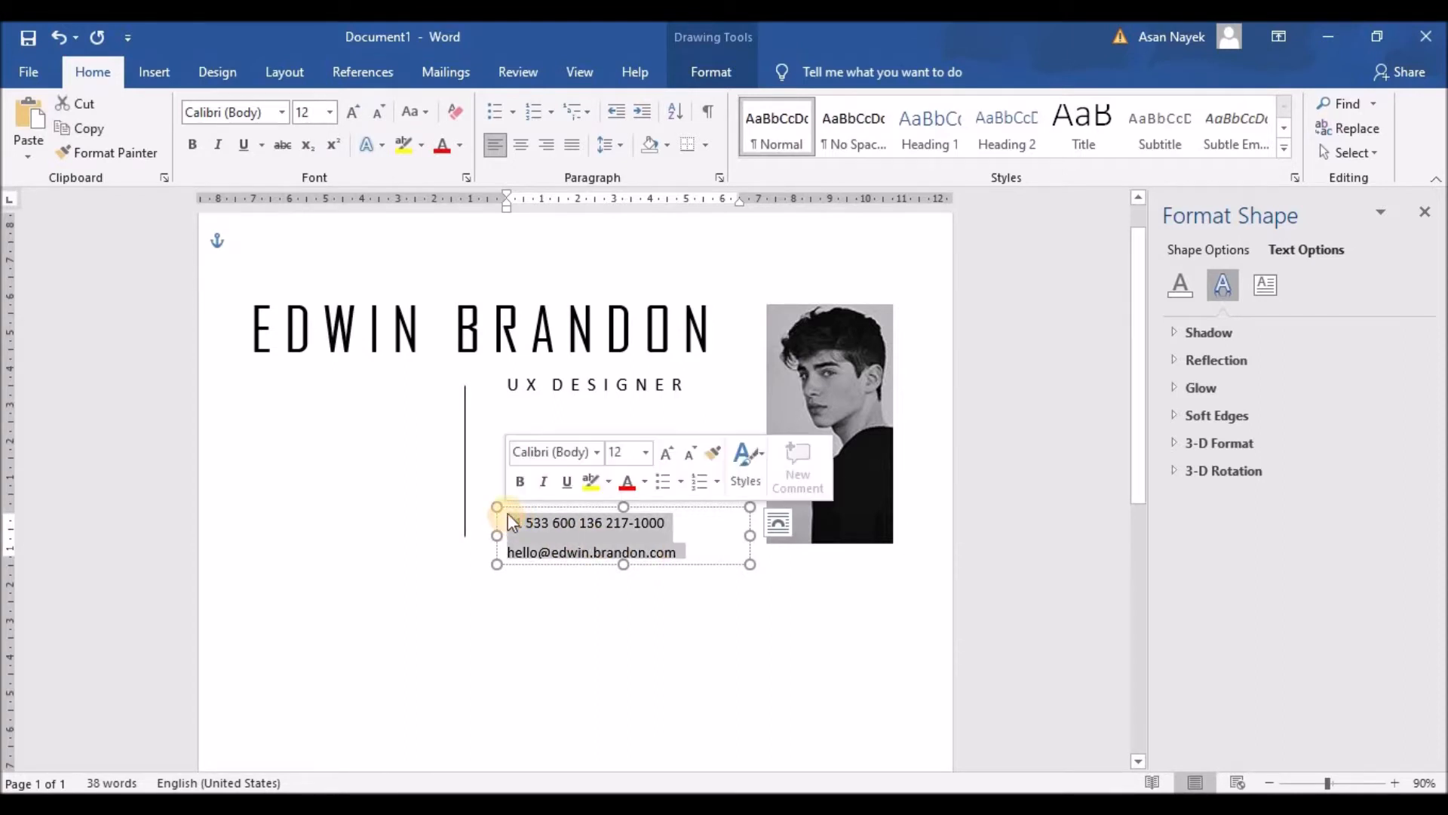
click(553, 116)
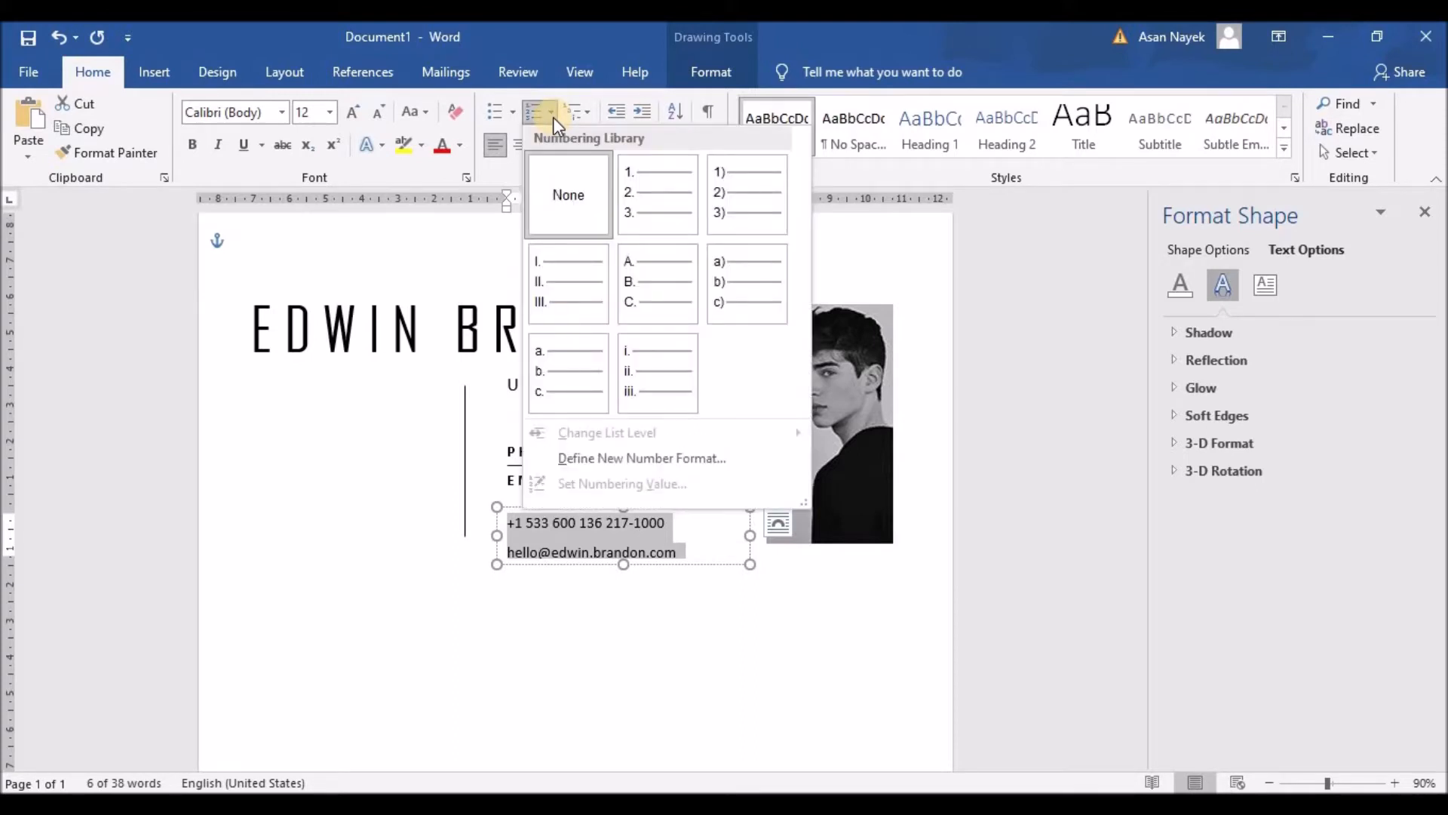
click(554, 116)
click(620, 144)
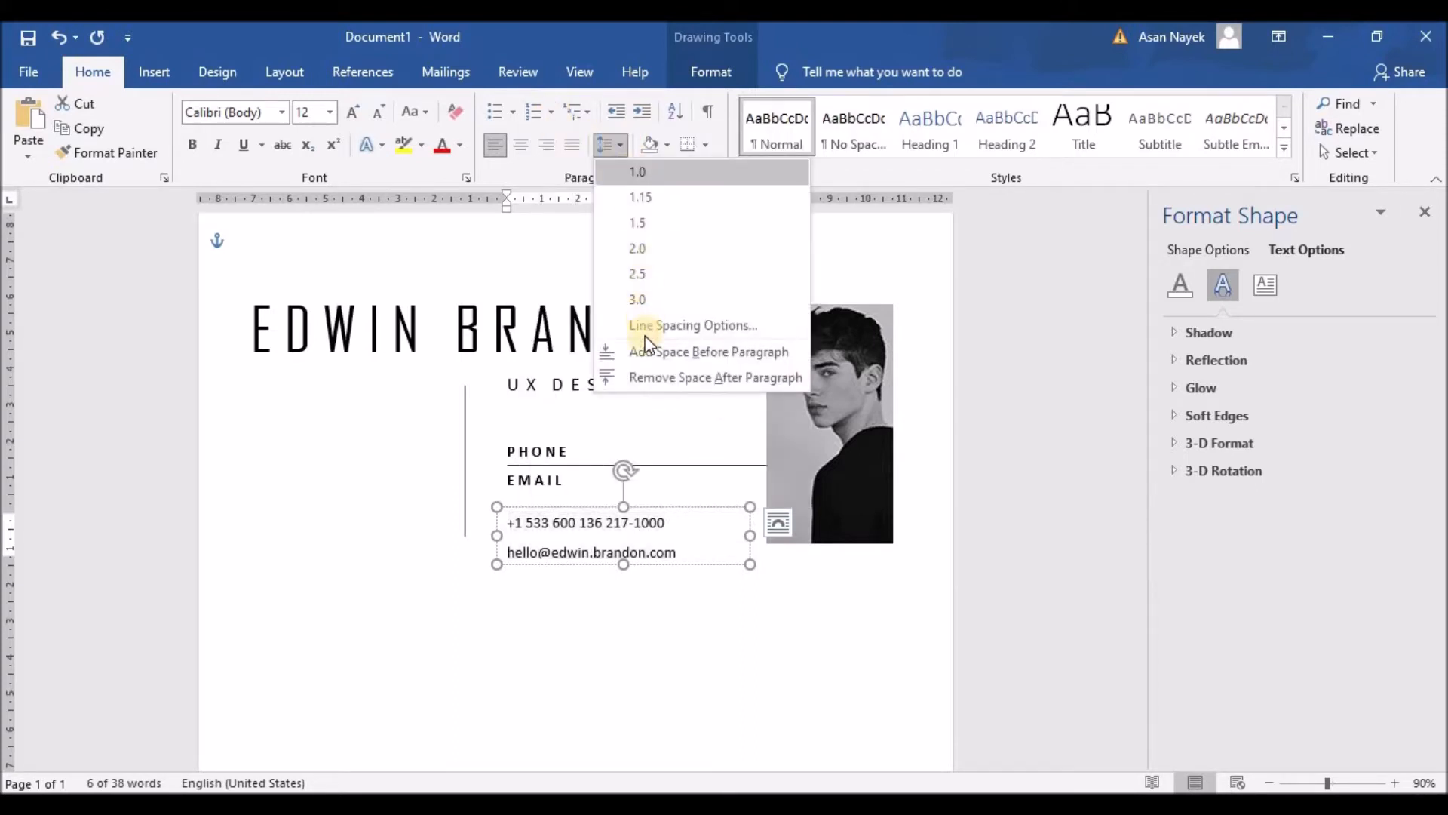
Remove the extra space after the contact detail paragraphs
click(640, 378)
click(568, 620)
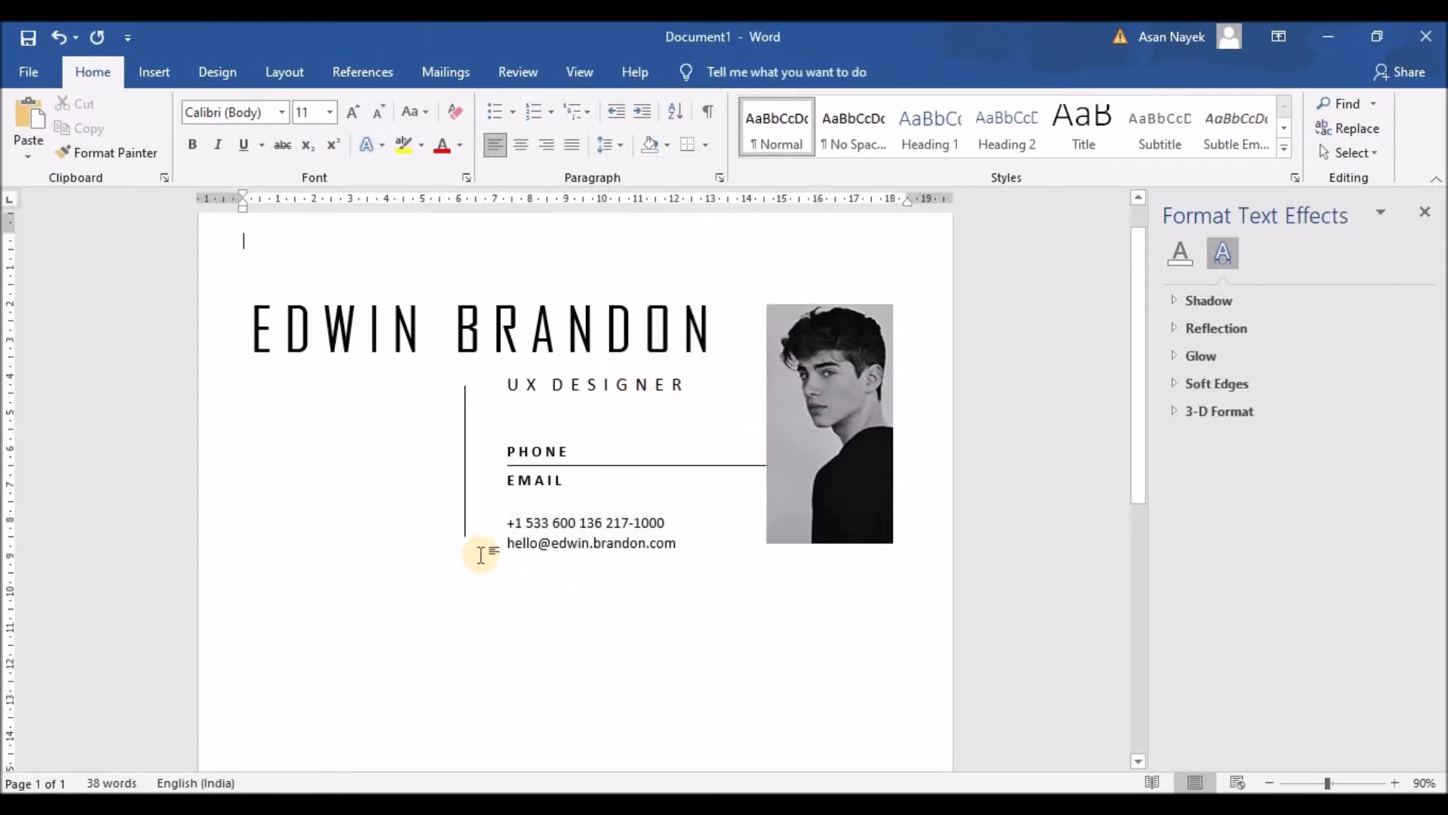
click(465, 529)
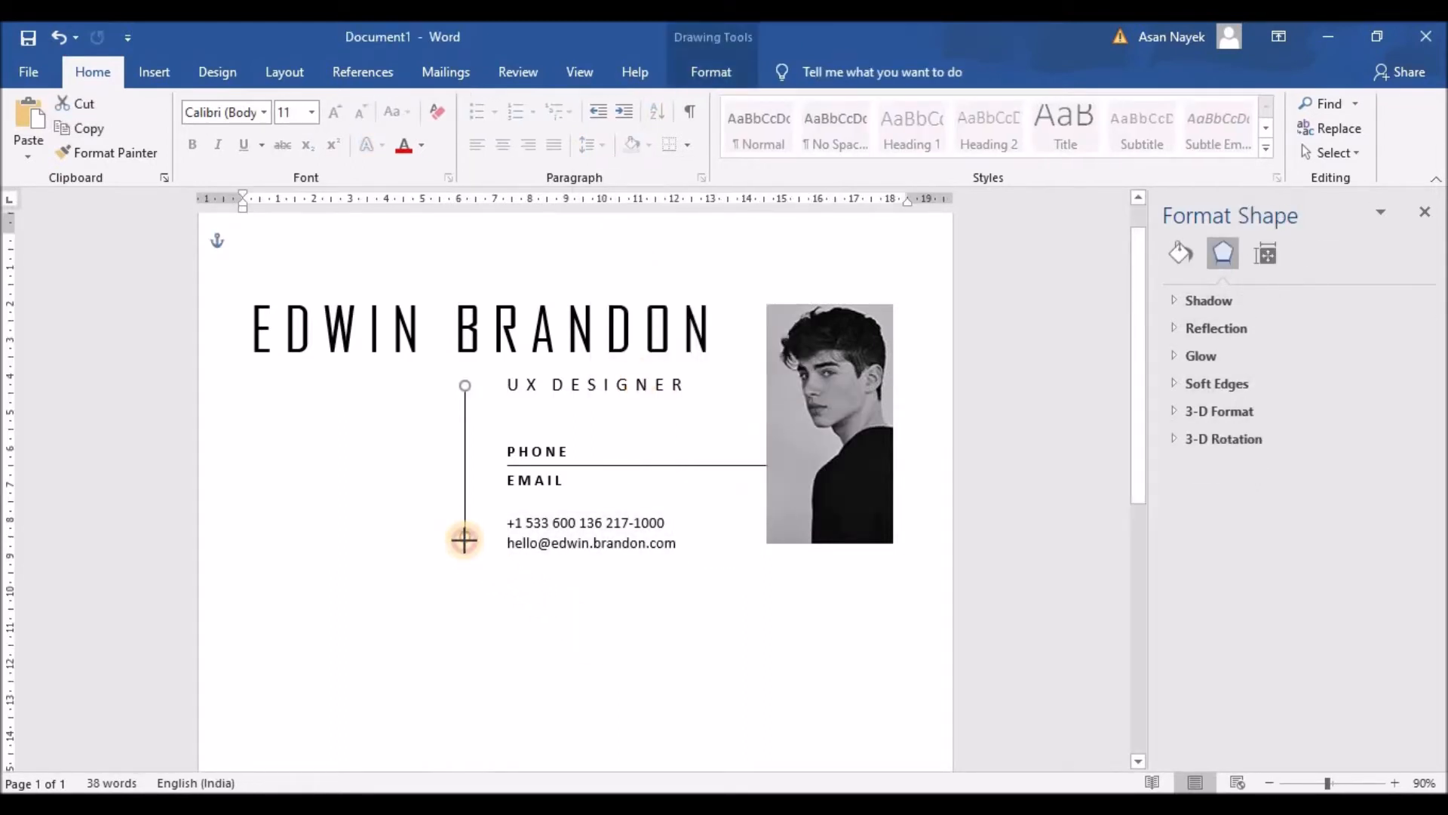
click(548, 583)
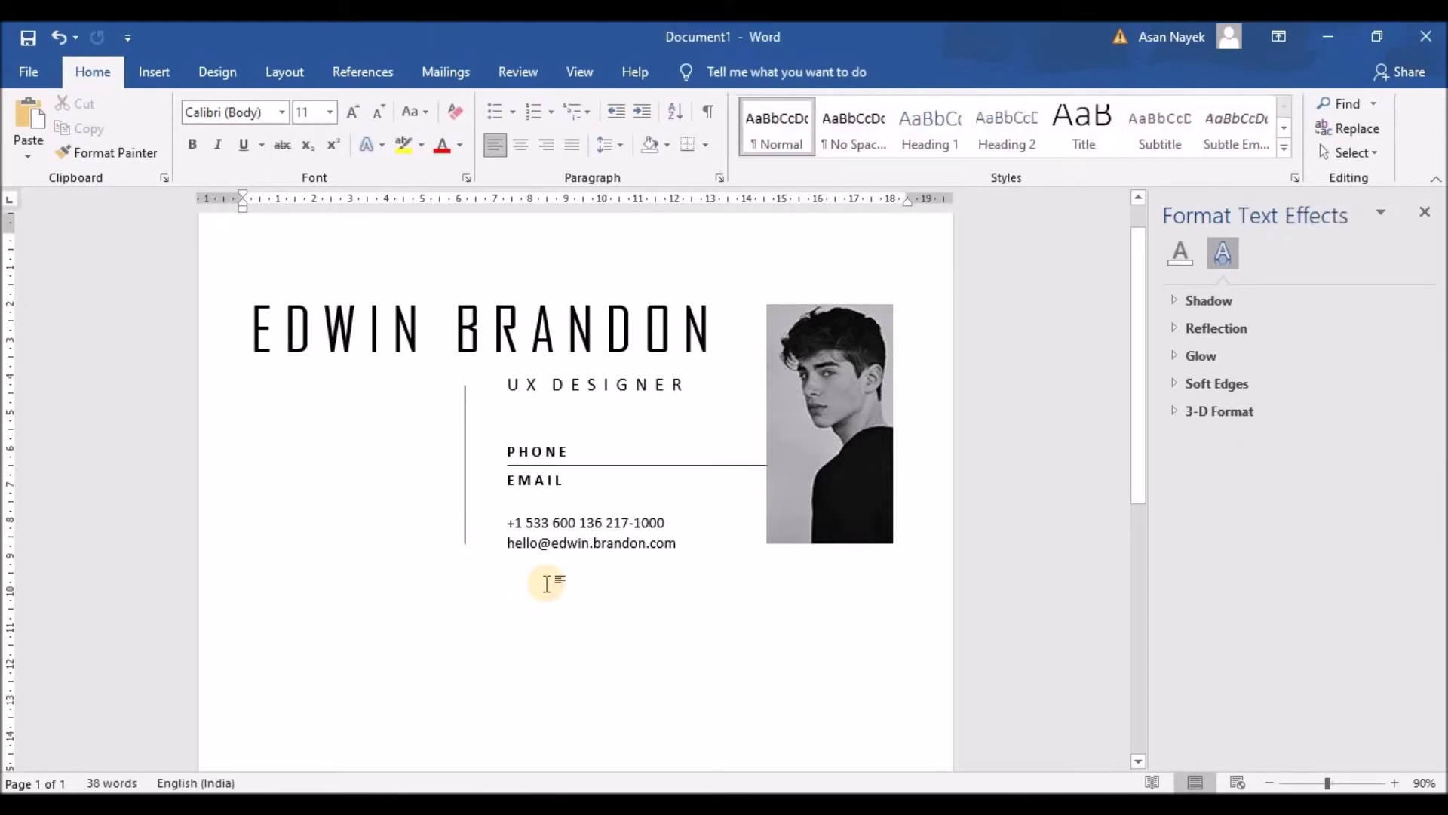
click(463, 530)
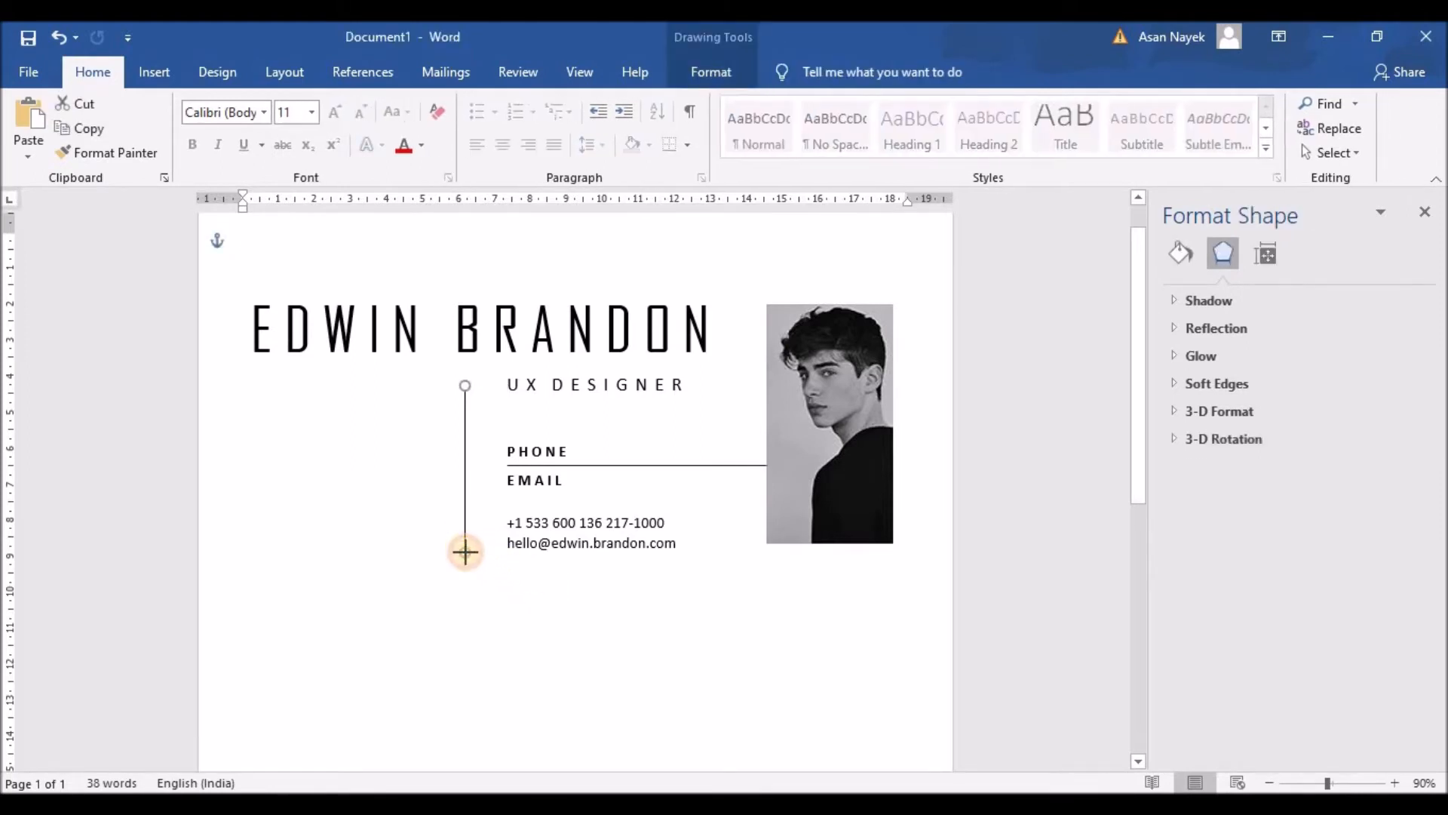
click(501, 599)
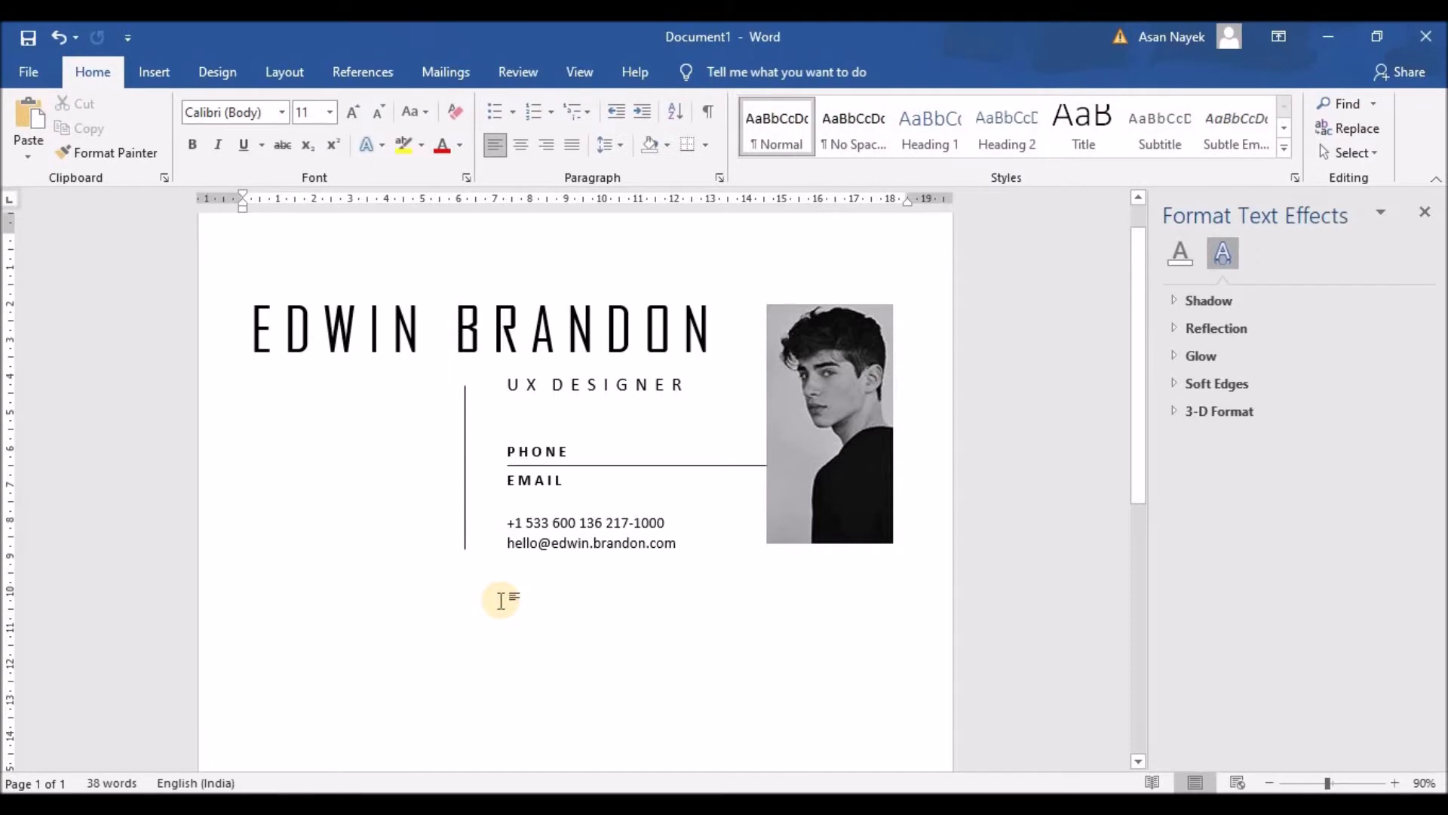
Draw a tall rectangle left of the vertical divider, filled gold with no outline
click(173, 73)
click(247, 106)
click(310, 148)
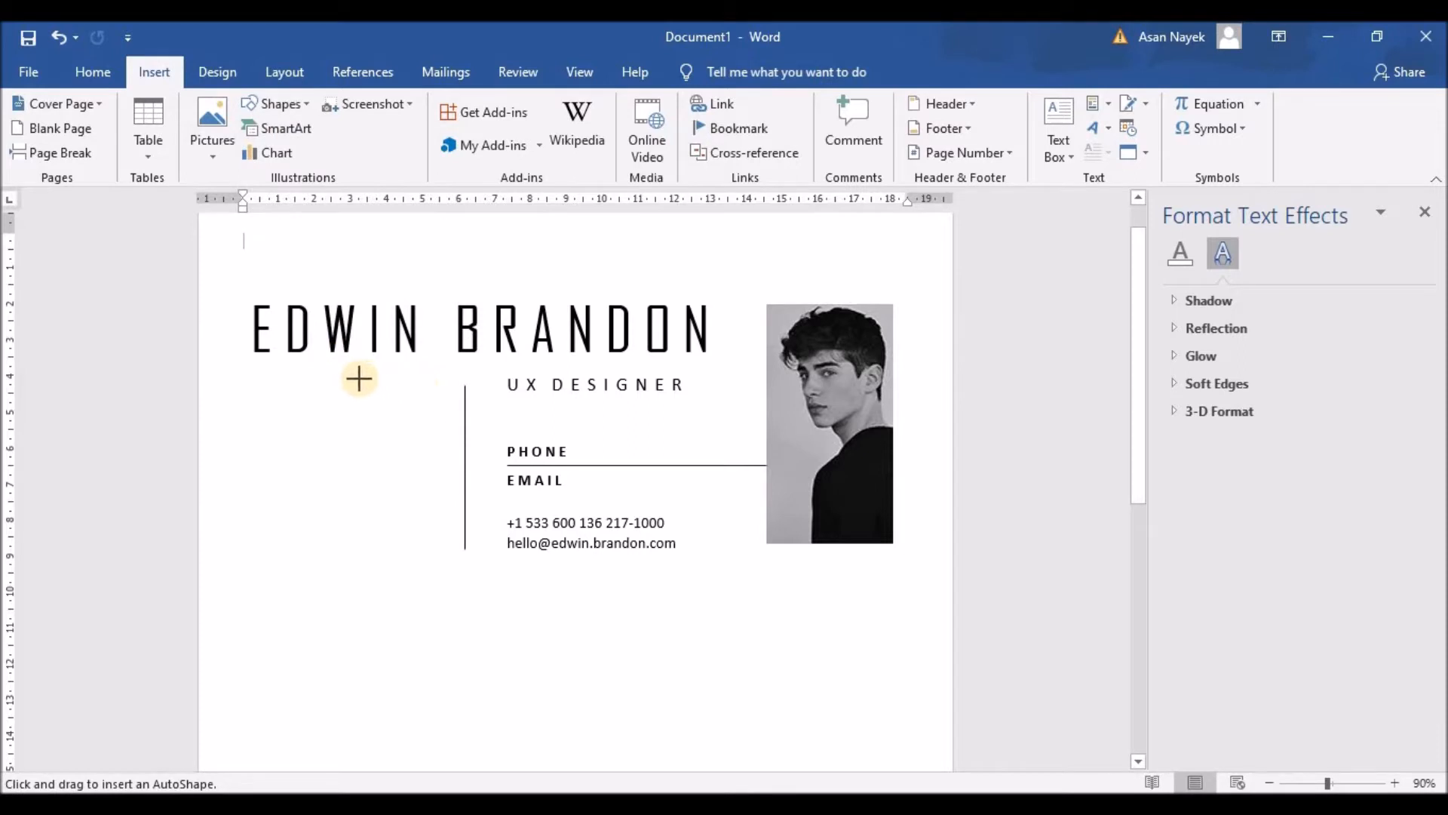
mouse_move(446, 386)
mouse_down()
mouse_move(378, 511)
mouse_move(390, 528)
mouse_up()
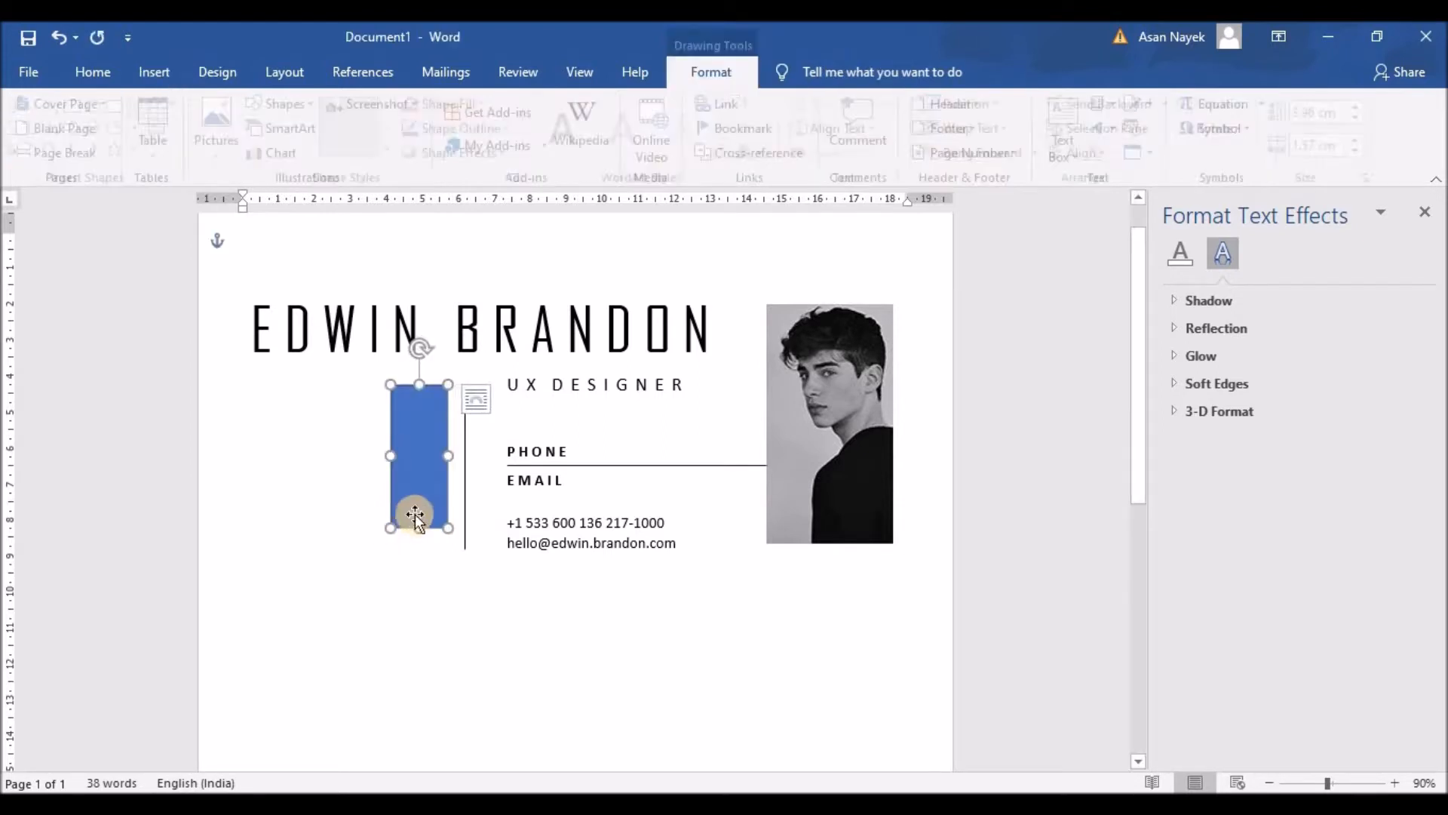
click(490, 107)
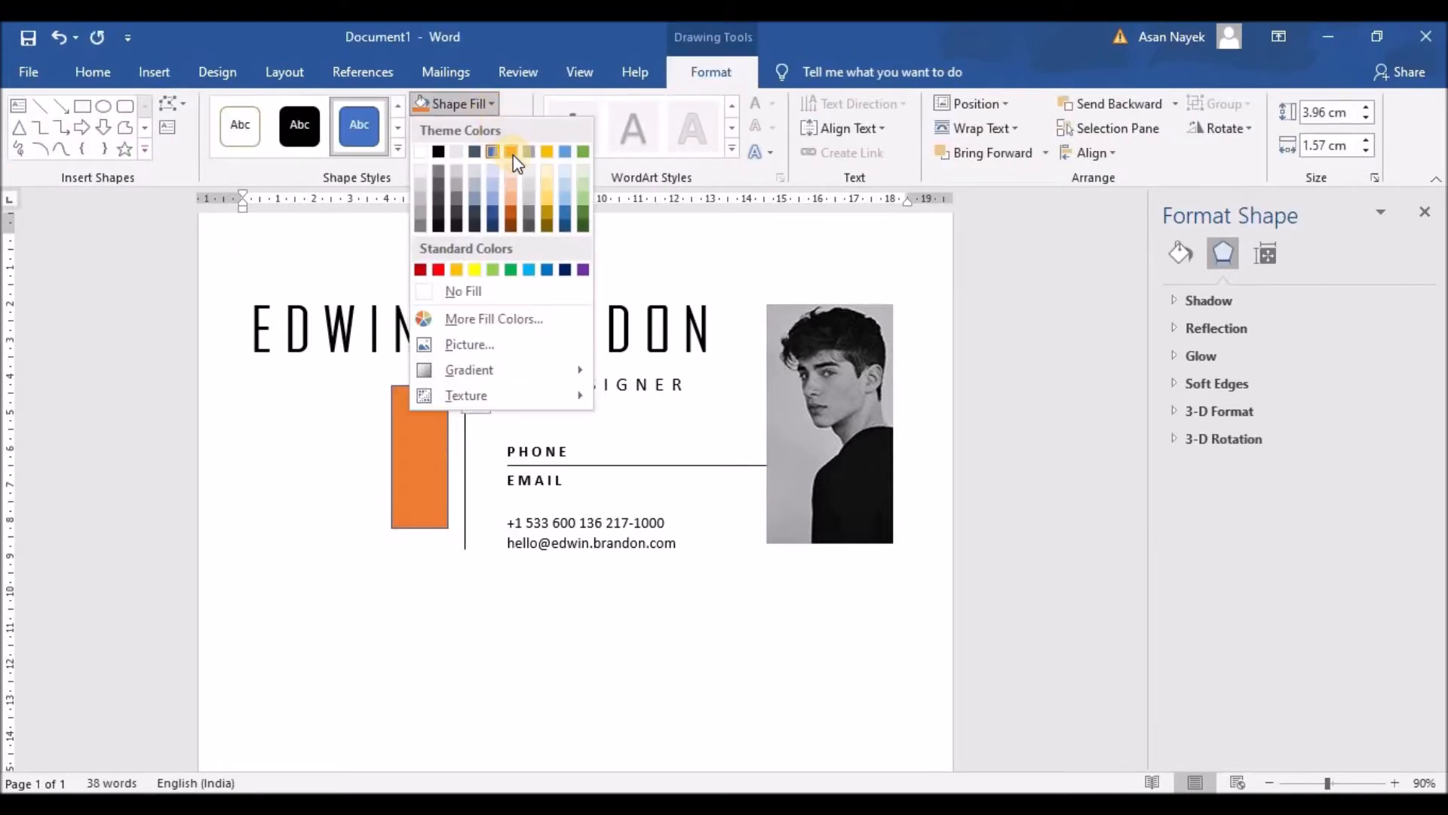
click(546, 153)
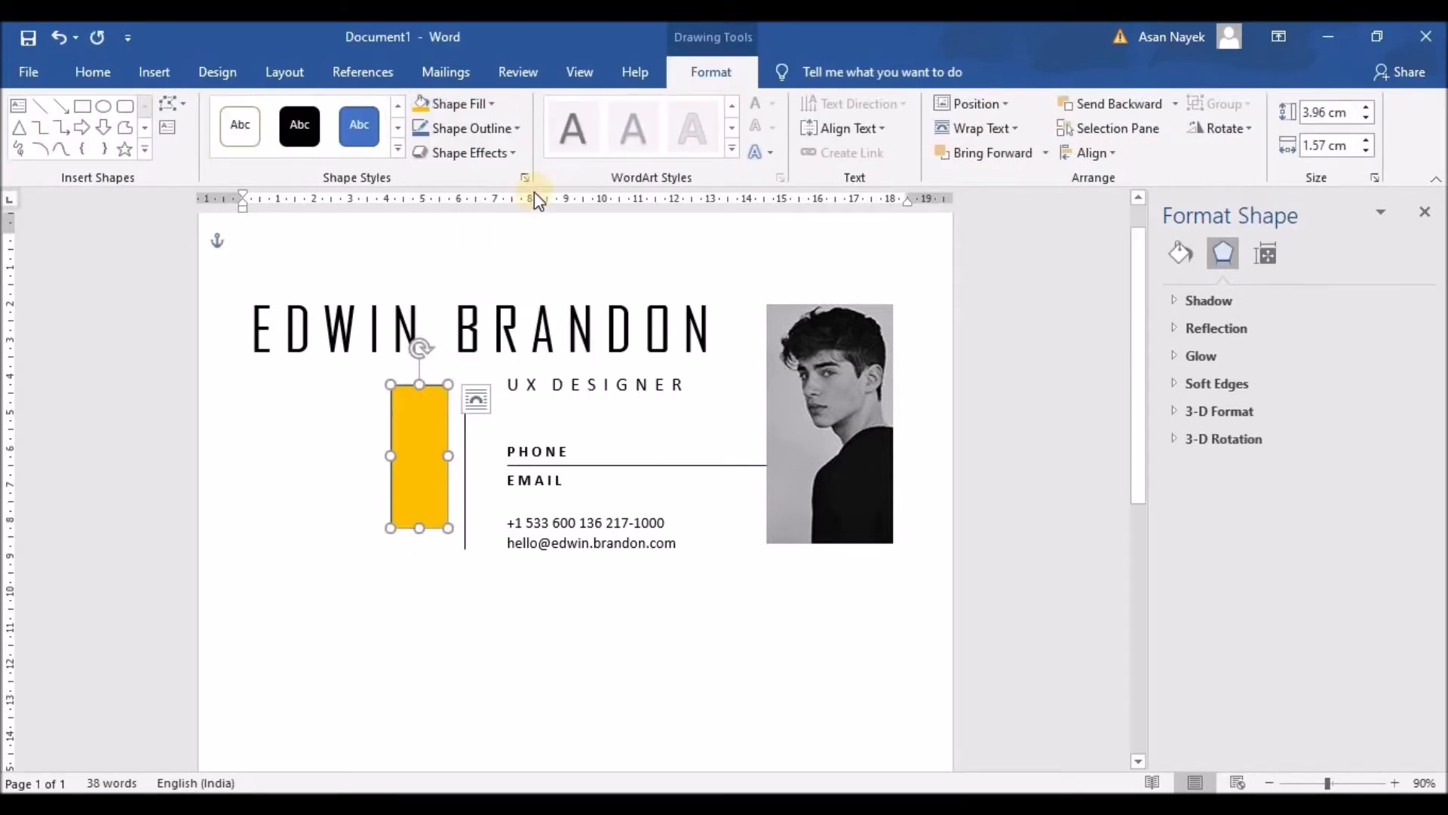
click(464, 135)
click(424, 320)
drag(421, 423, 353, 430)
click(353, 430)
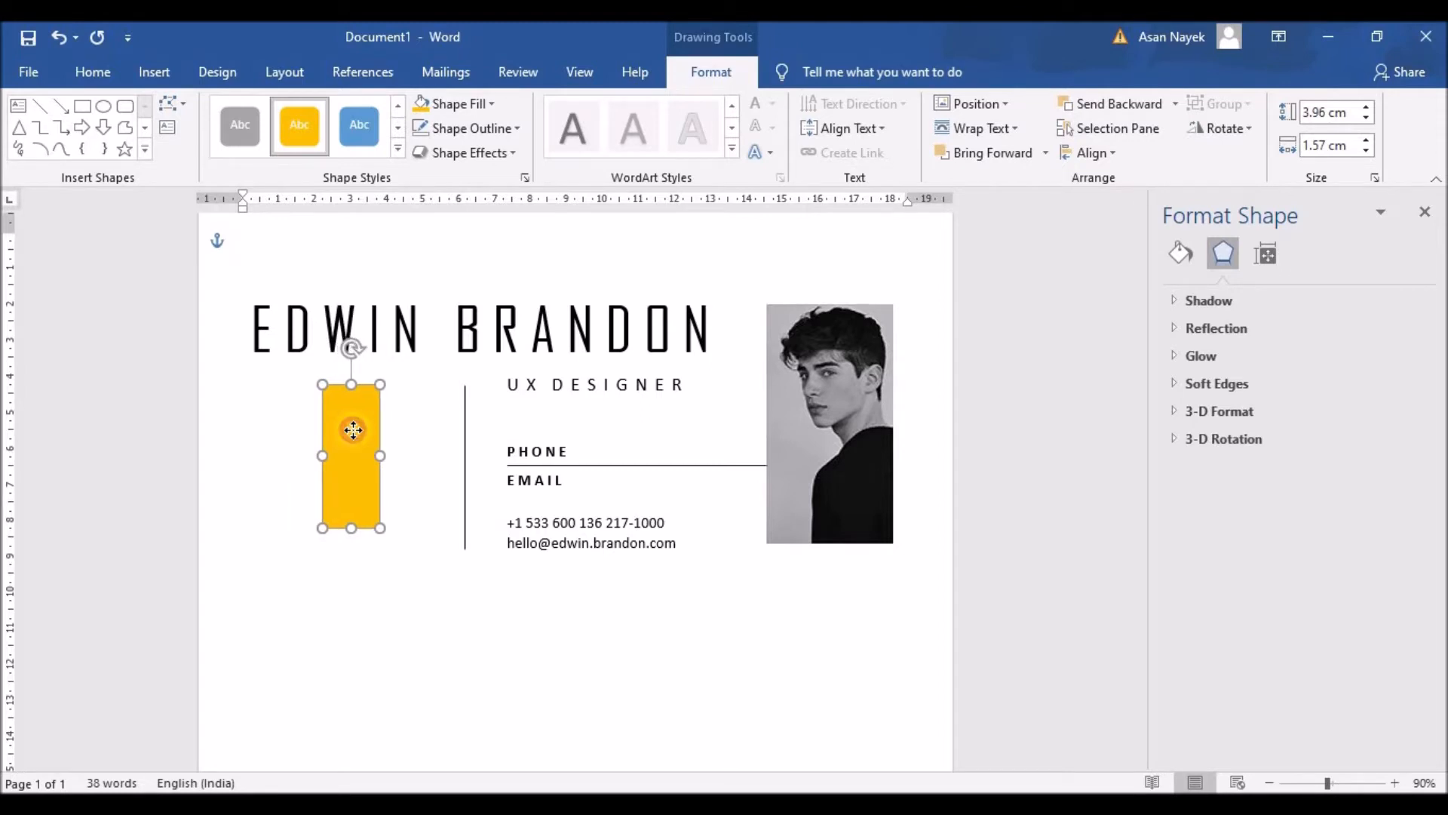
click(401, 637)
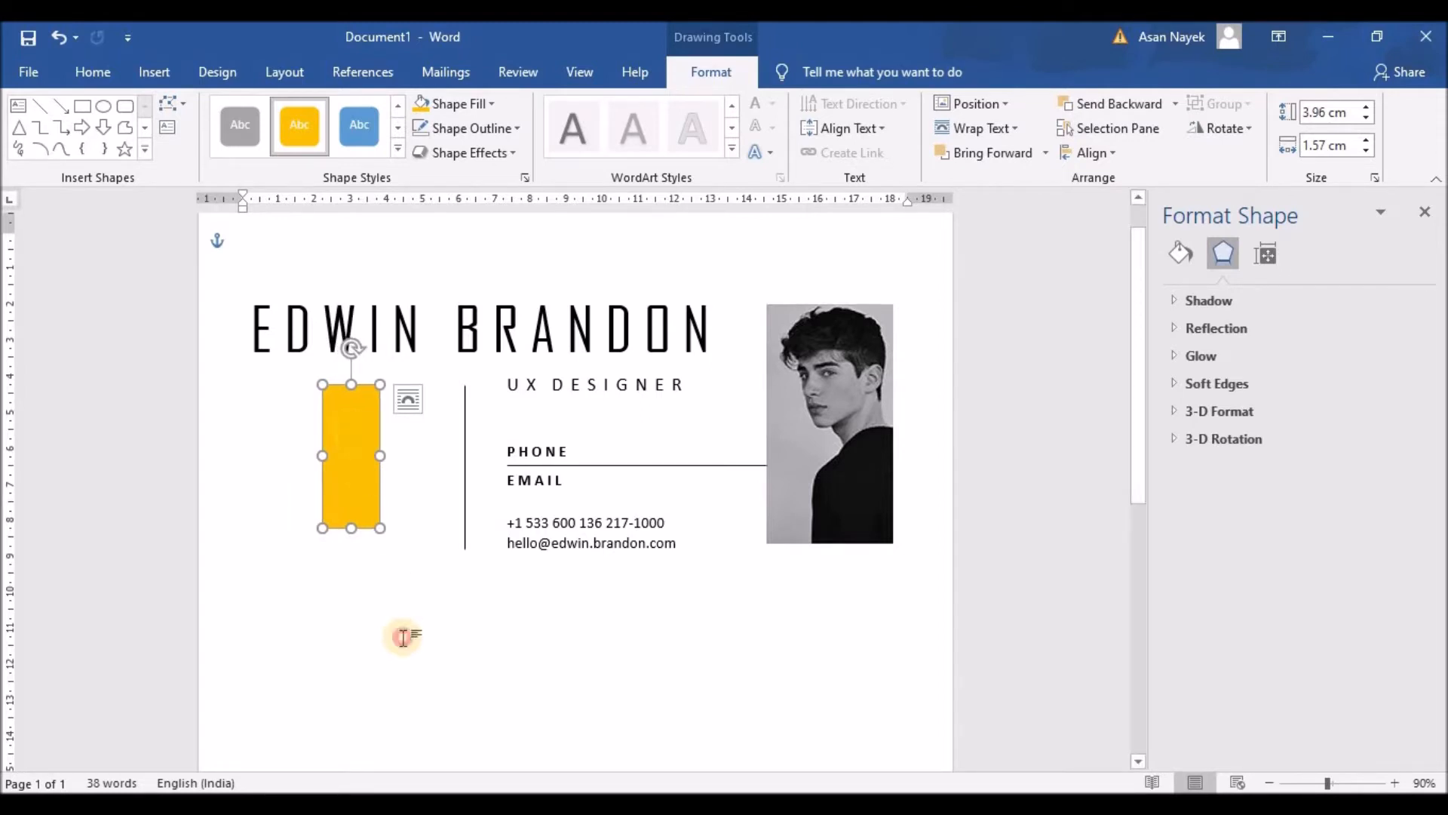
Copy the rule under PHONE and shorten the copy to run from the left margin into the yellow bar
click(540, 465)
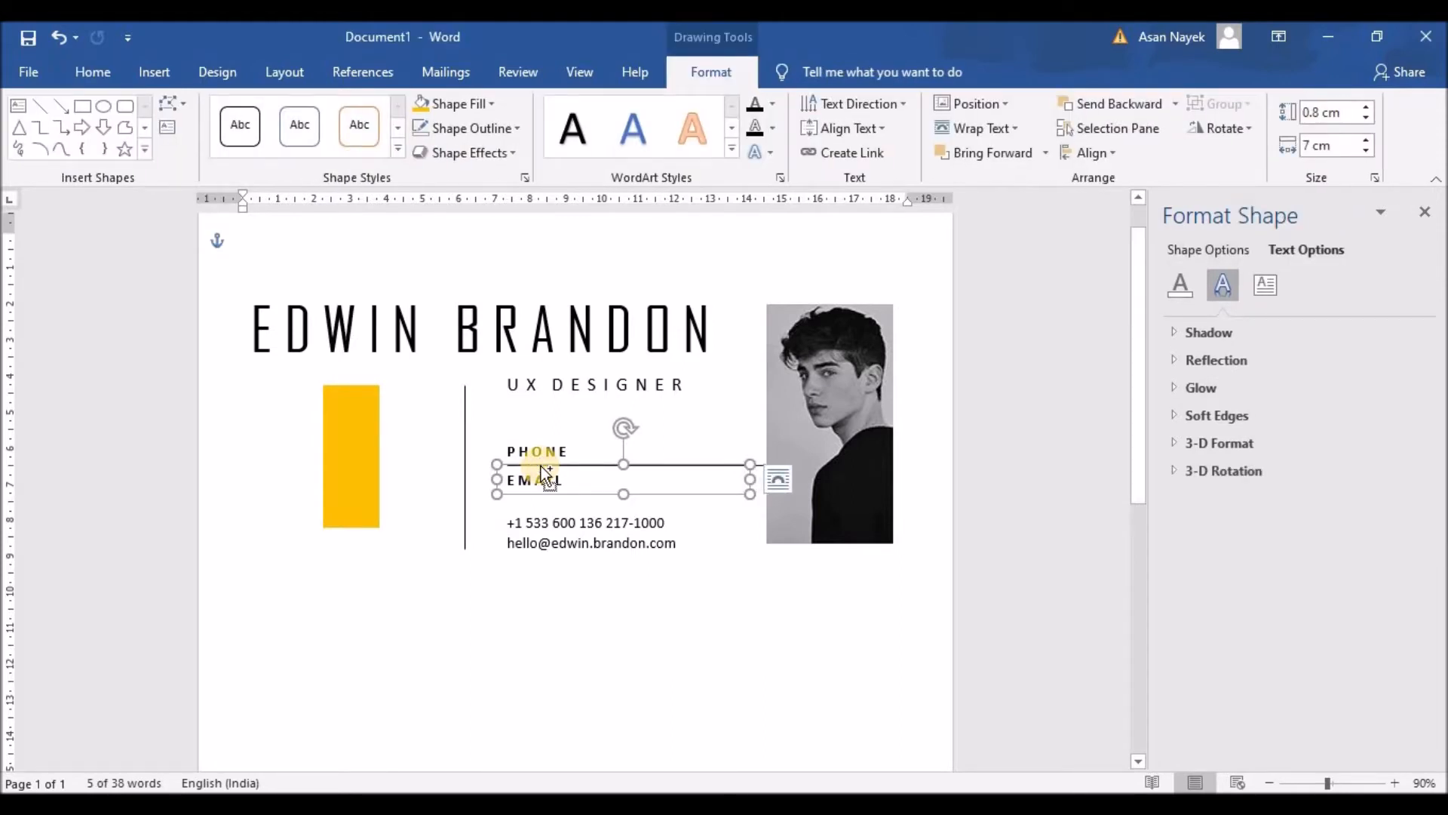
key(ctrl+v)
key(ctrl+z)
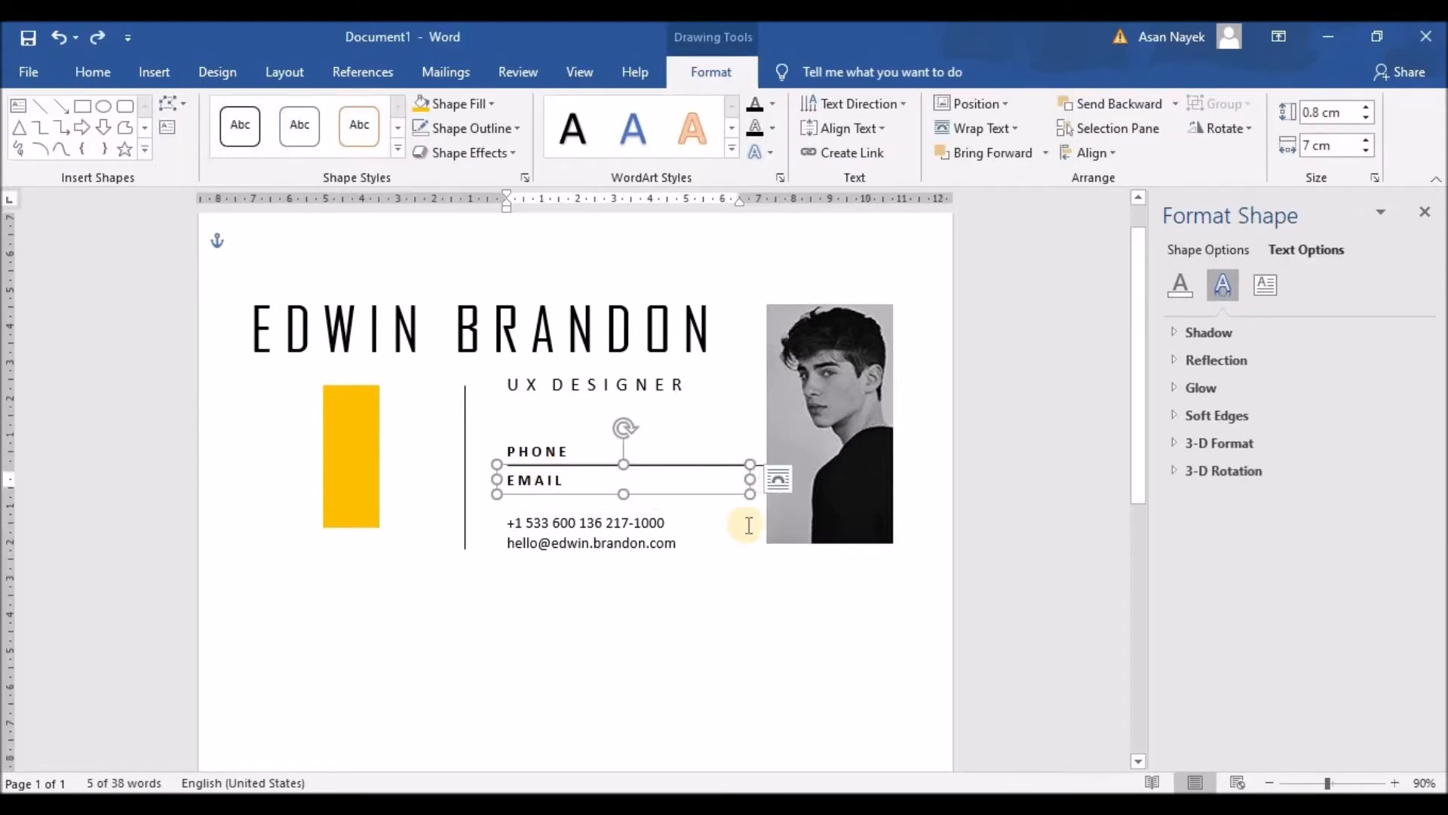
key(Tab)
drag(763, 469, 761, 467)
key(ctrl+c)
key(ctrl+v)
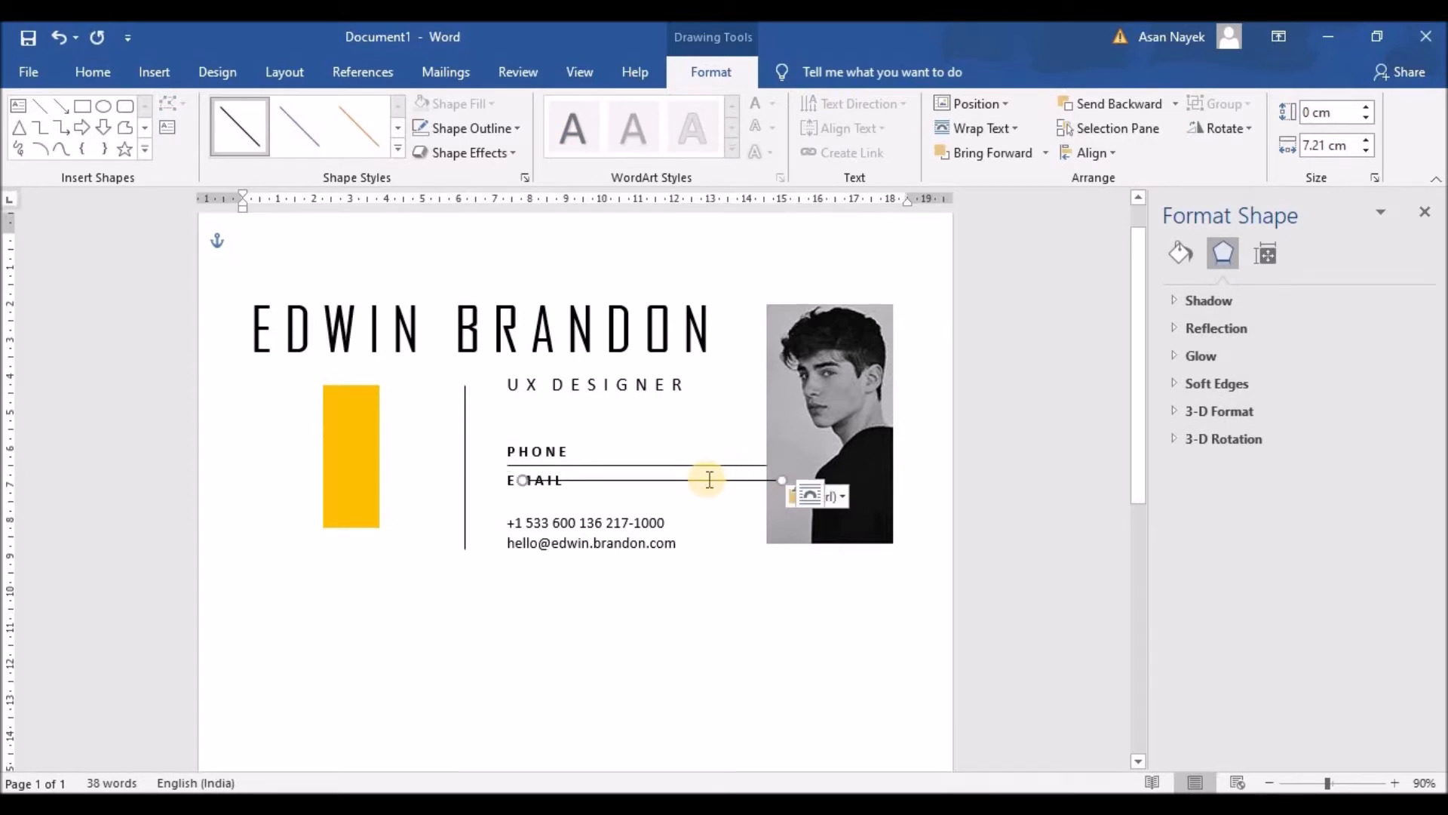
drag(708, 481, 441, 468)
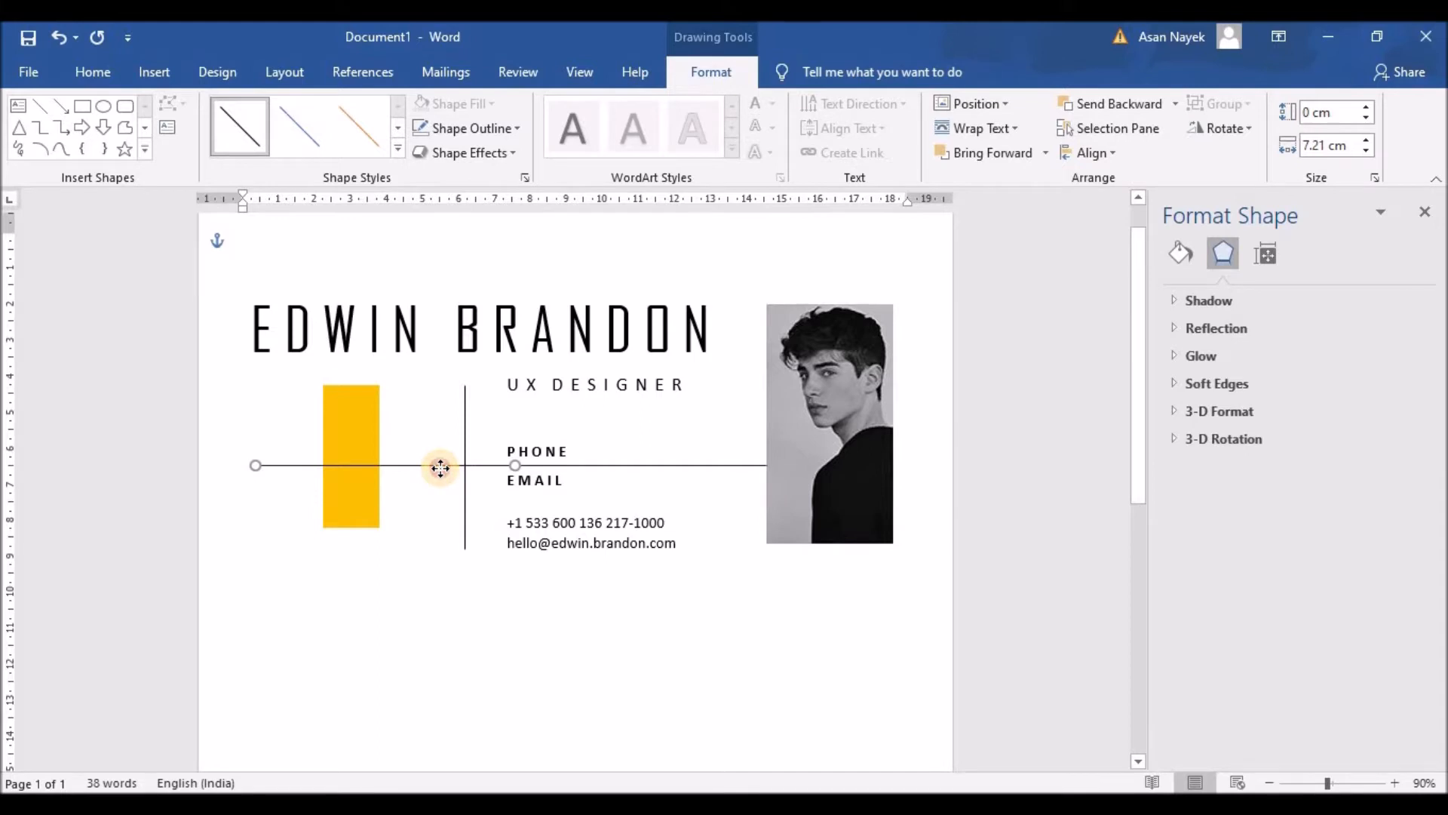
drag(515, 465, 338, 468)
click(431, 454)
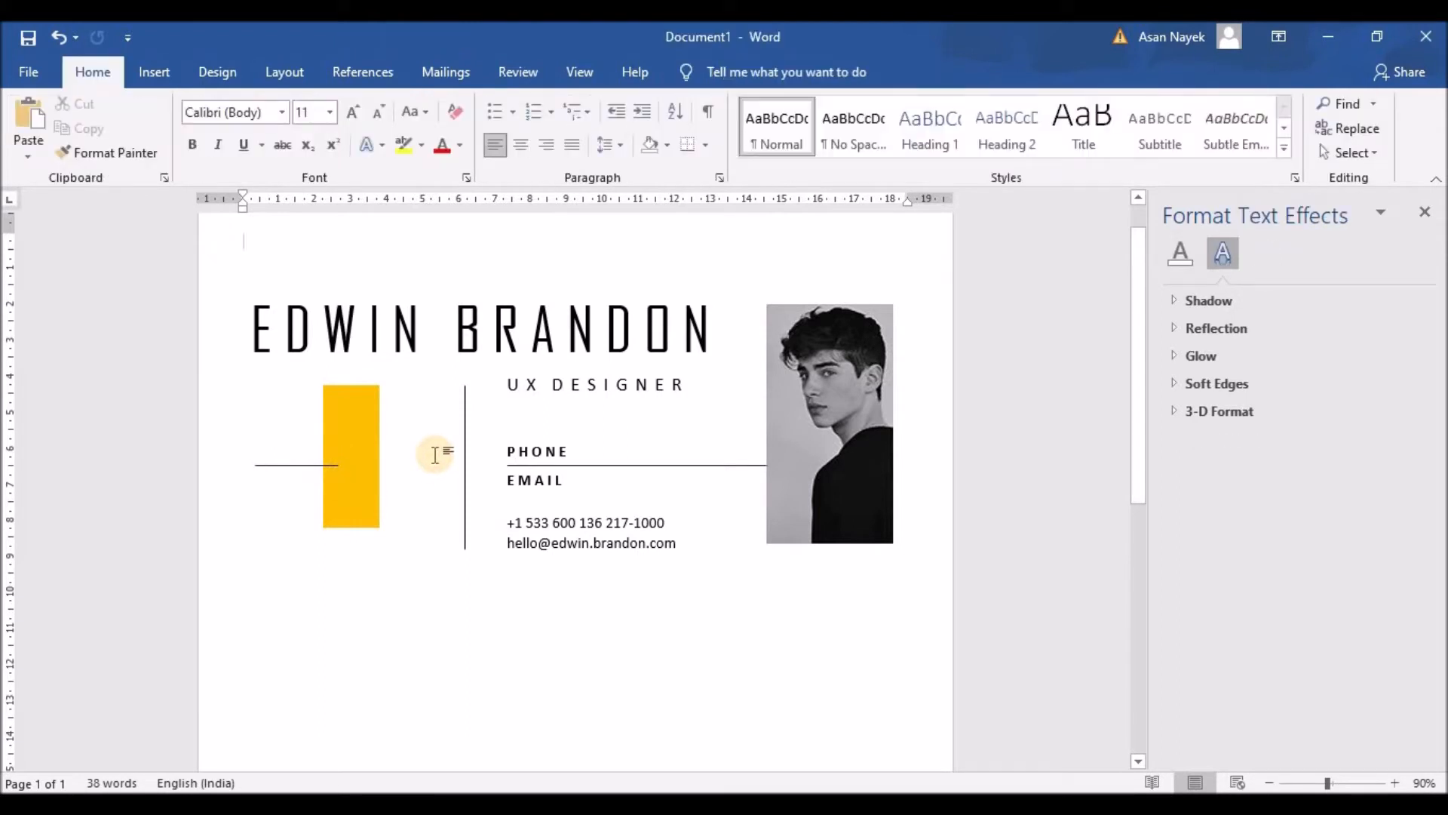
Draw a small rectangle over the yellow bar where the short rule ends
click(163, 73)
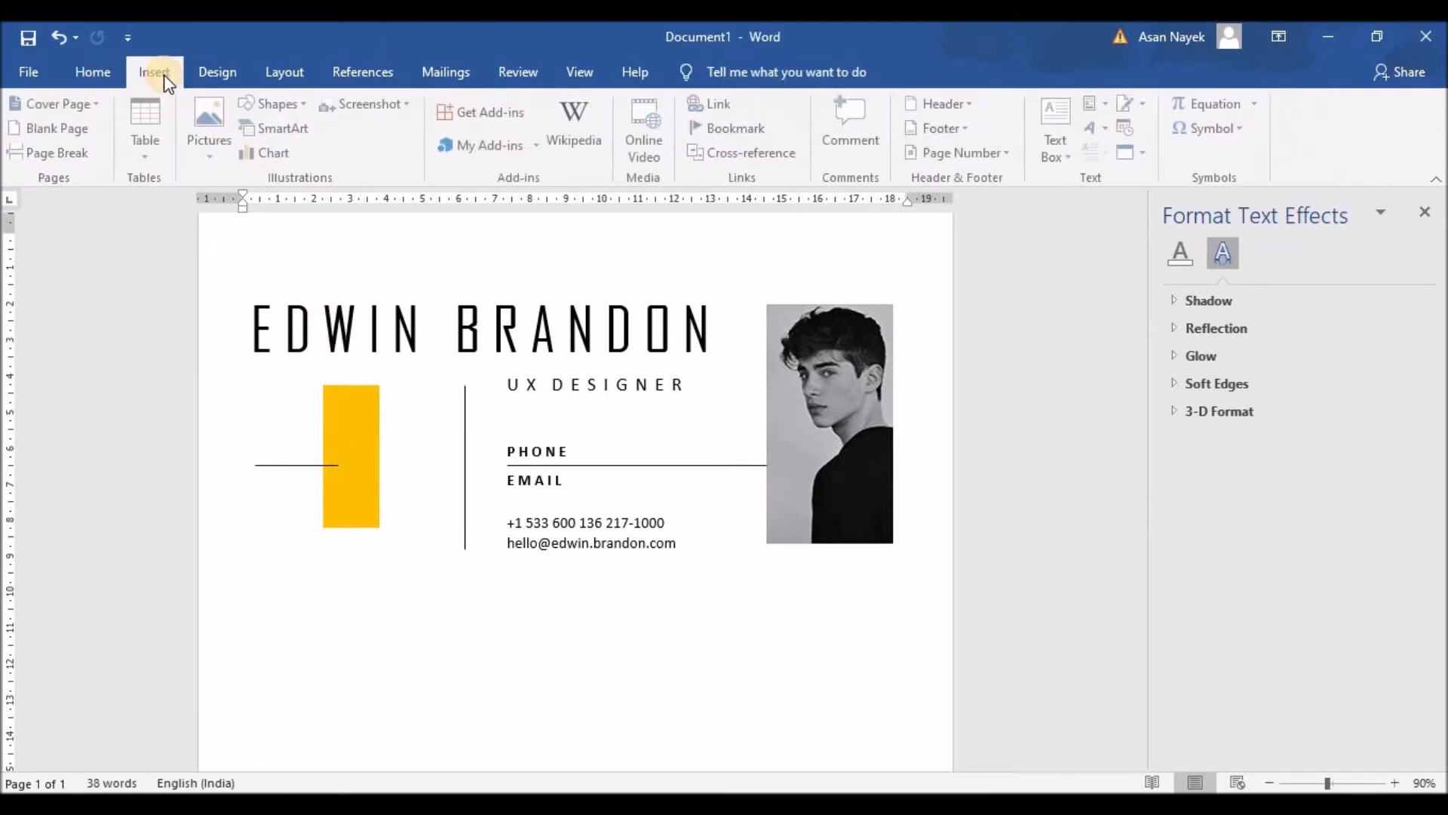
click(268, 104)
click(305, 157)
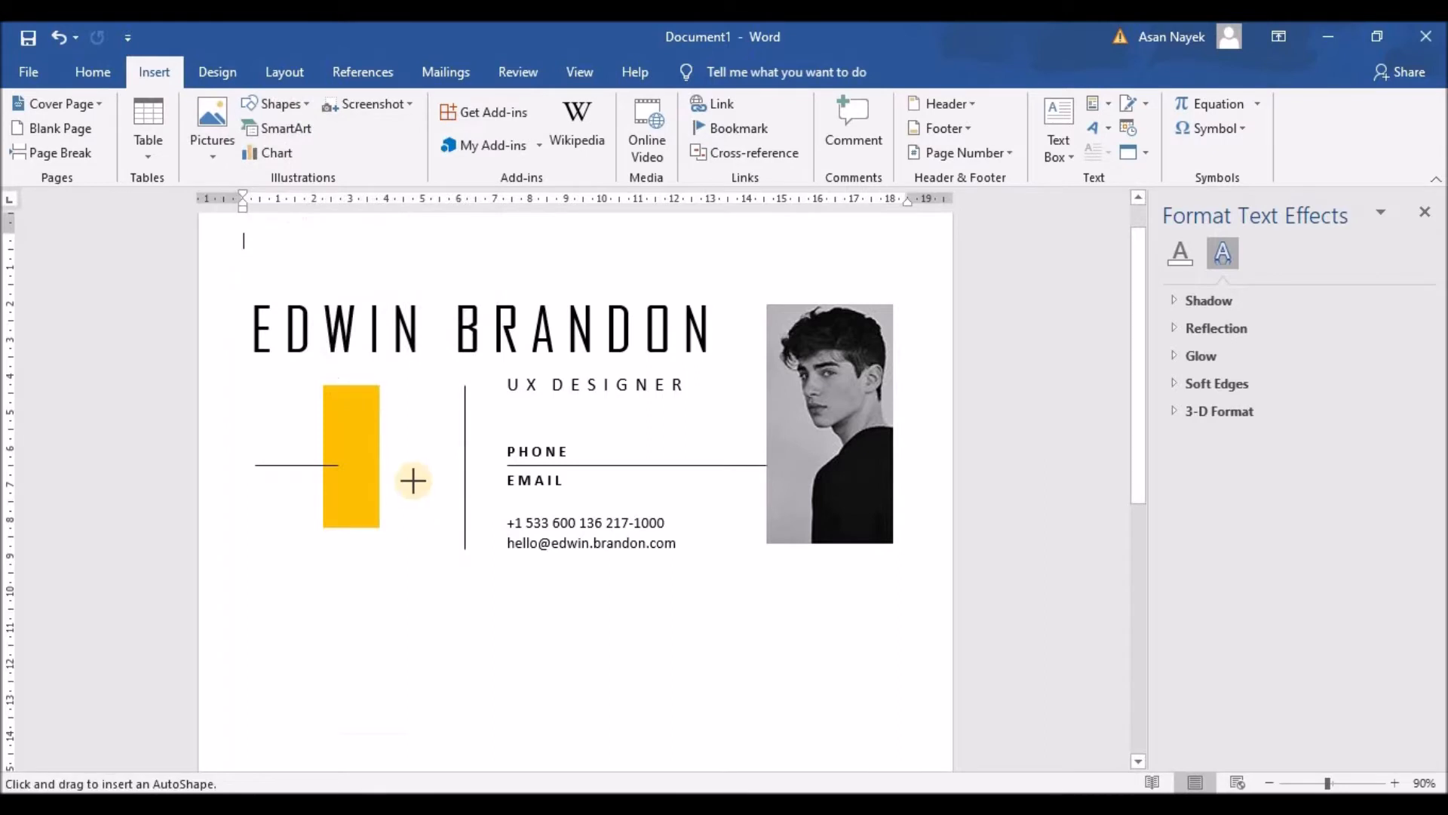
drag(344, 445, 374, 484)
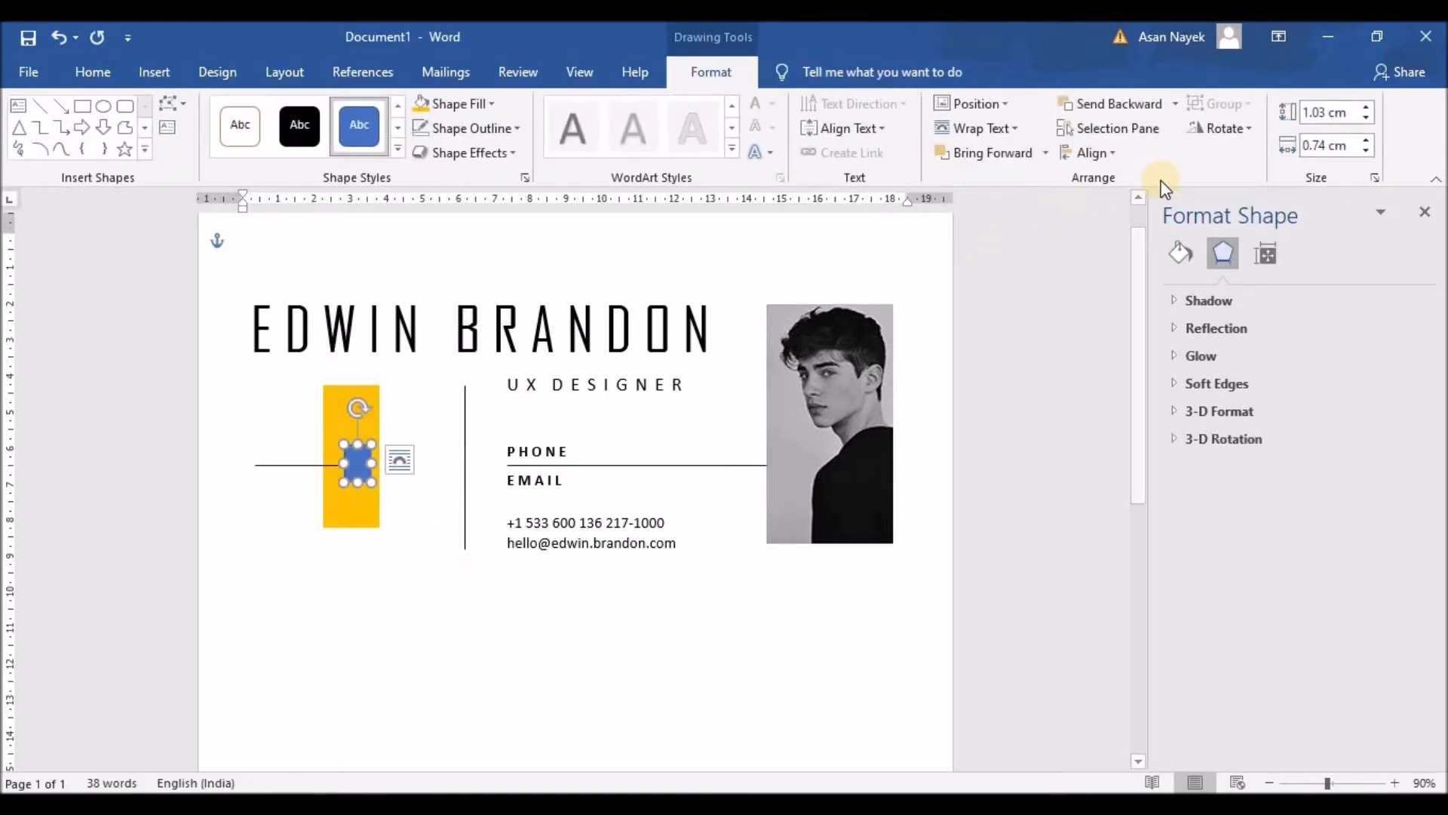
Picture-fill the small rectangle with icons8-marker-50 (2) from the Icons folder
click(1173, 257)
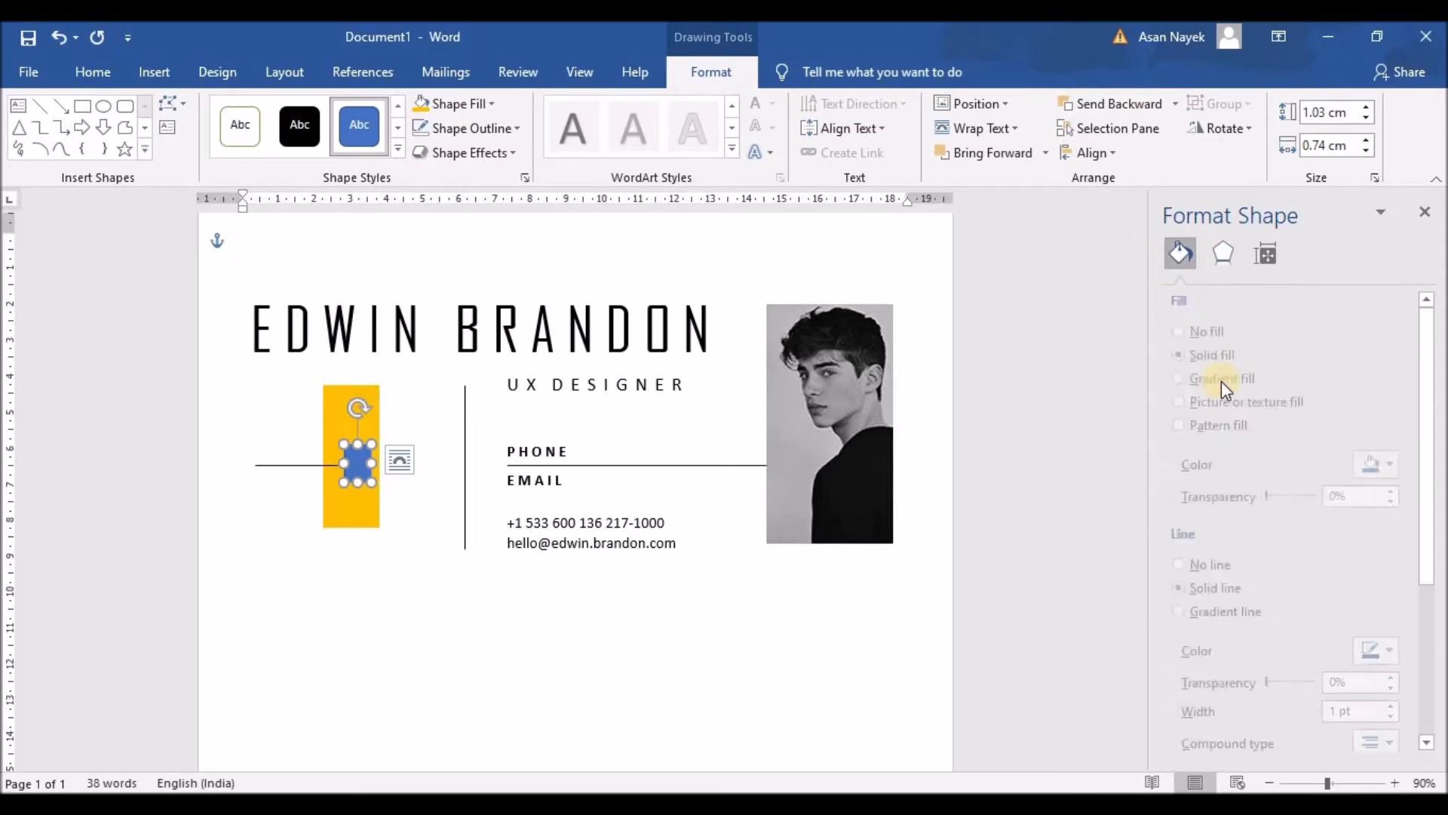
click(1240, 426)
click(1240, 401)
click(1385, 520)
click(1234, 487)
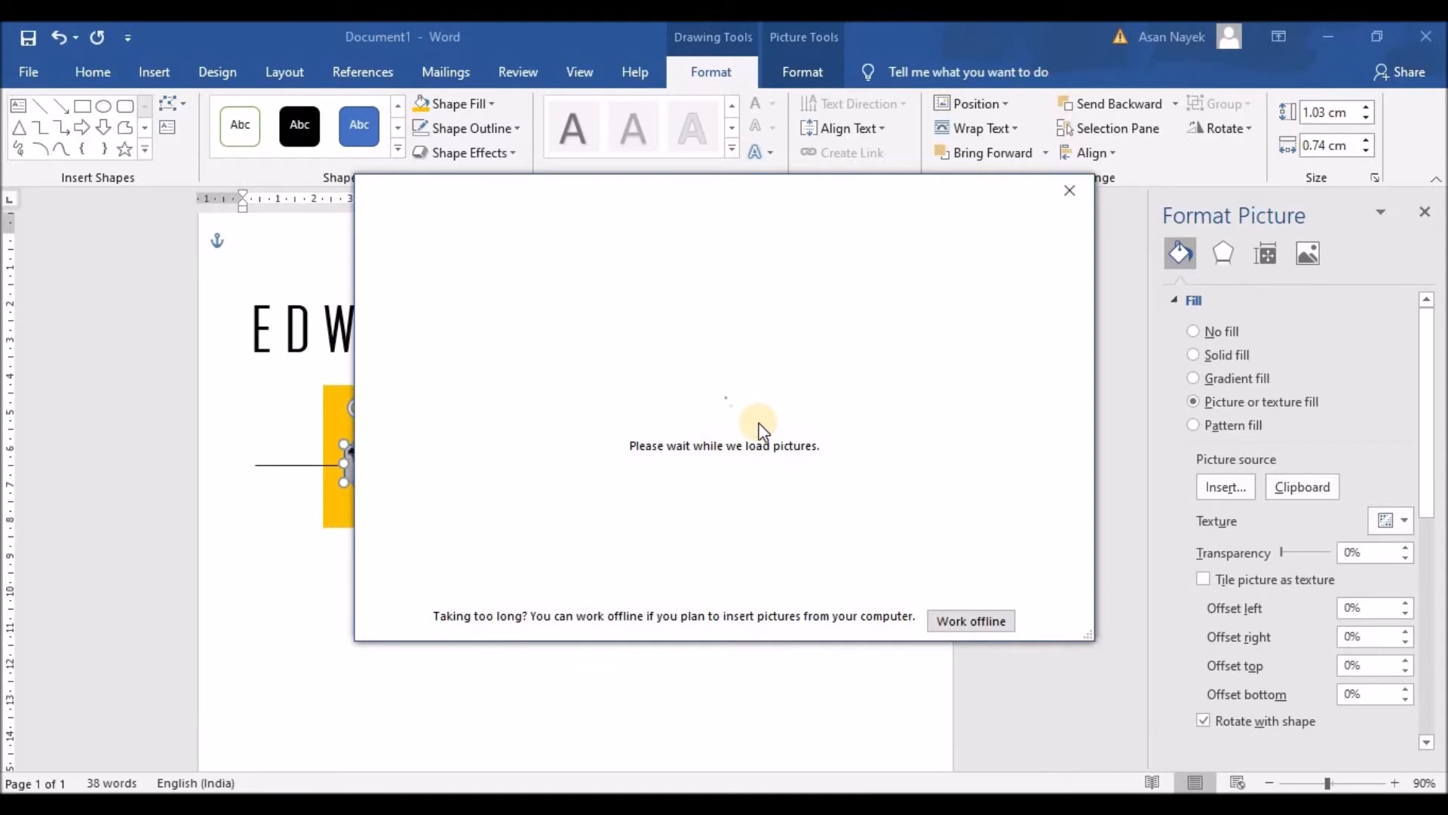
click(680, 319)
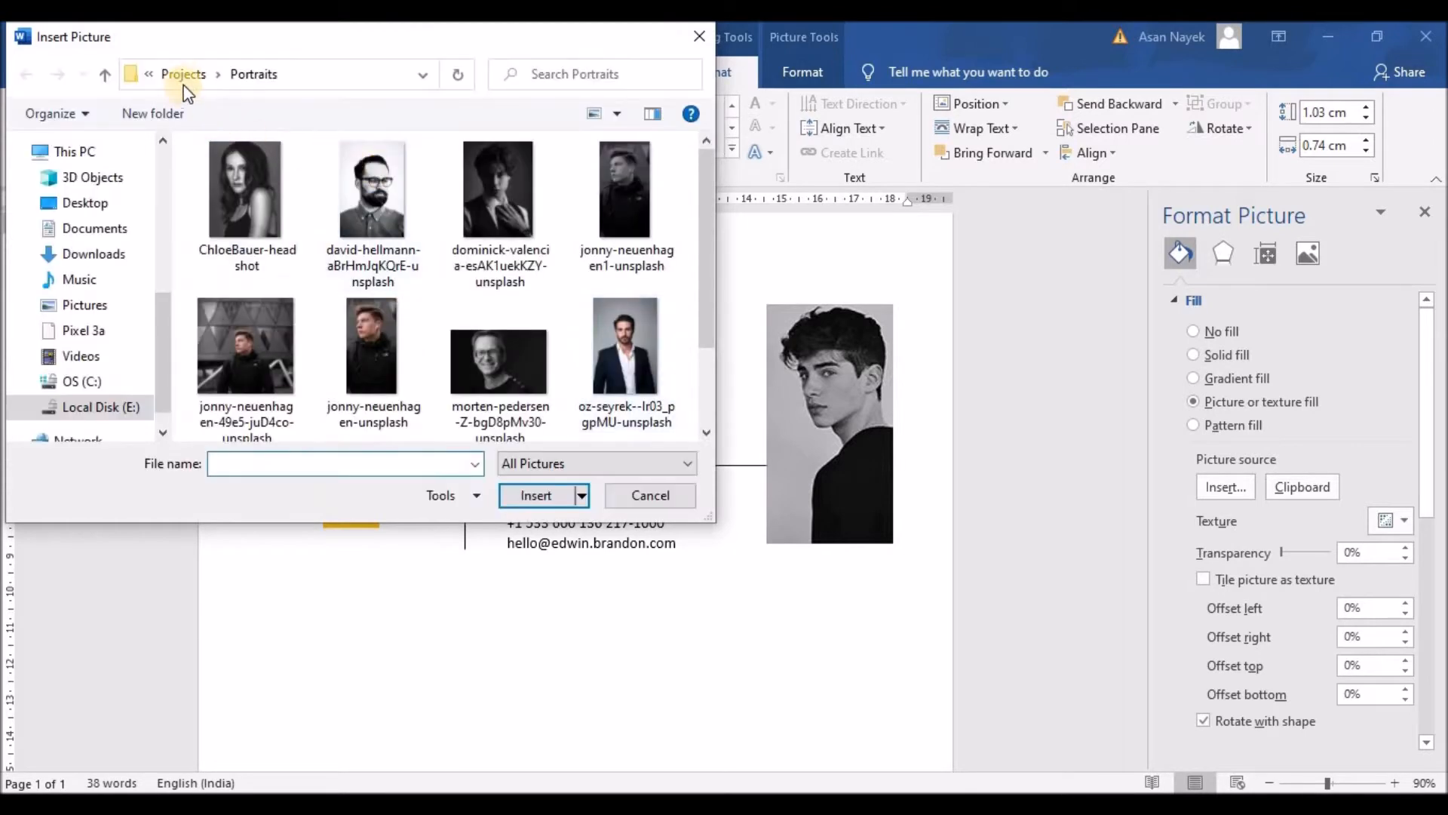
double_click(255, 223)
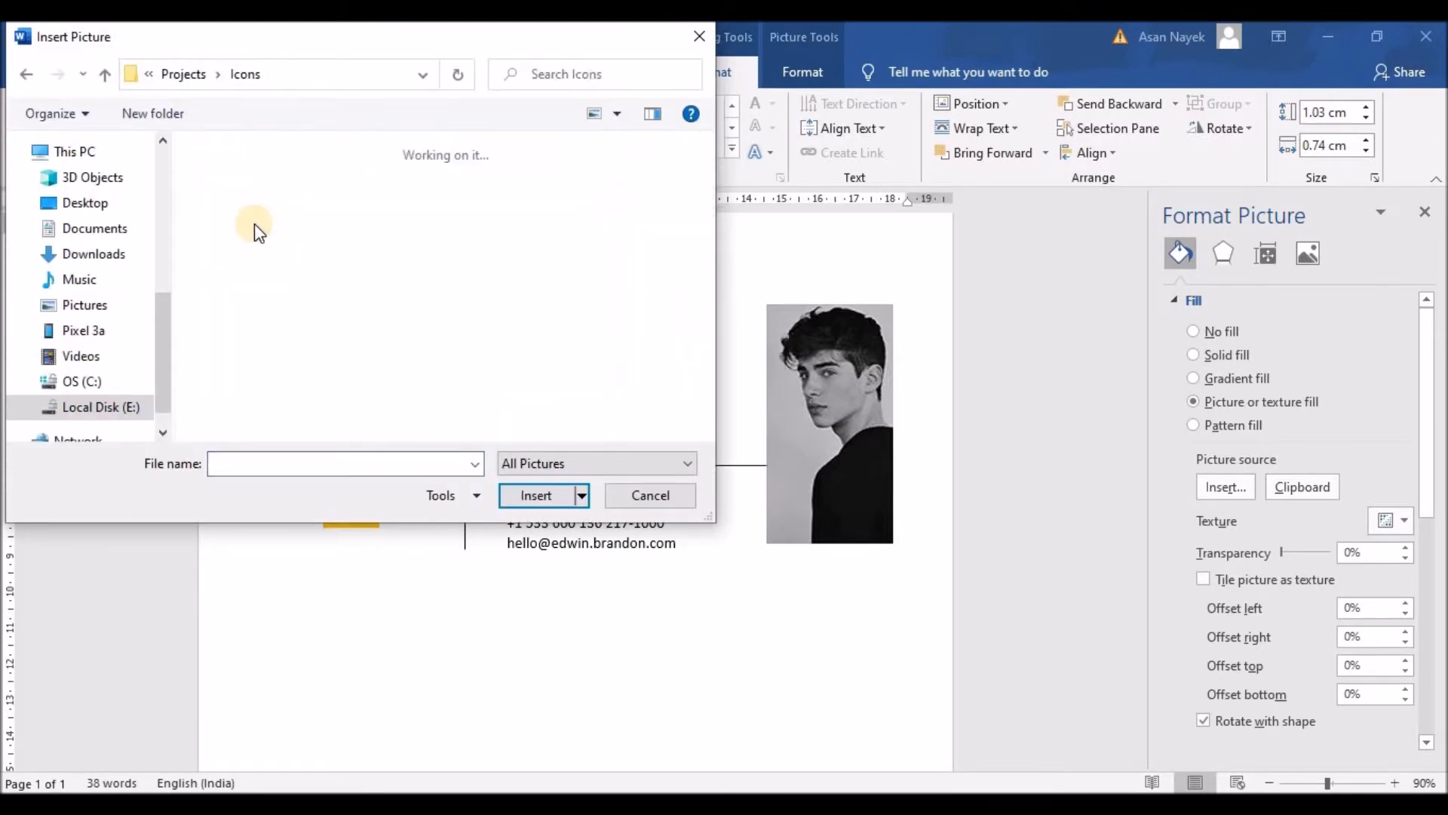
click(540, 463)
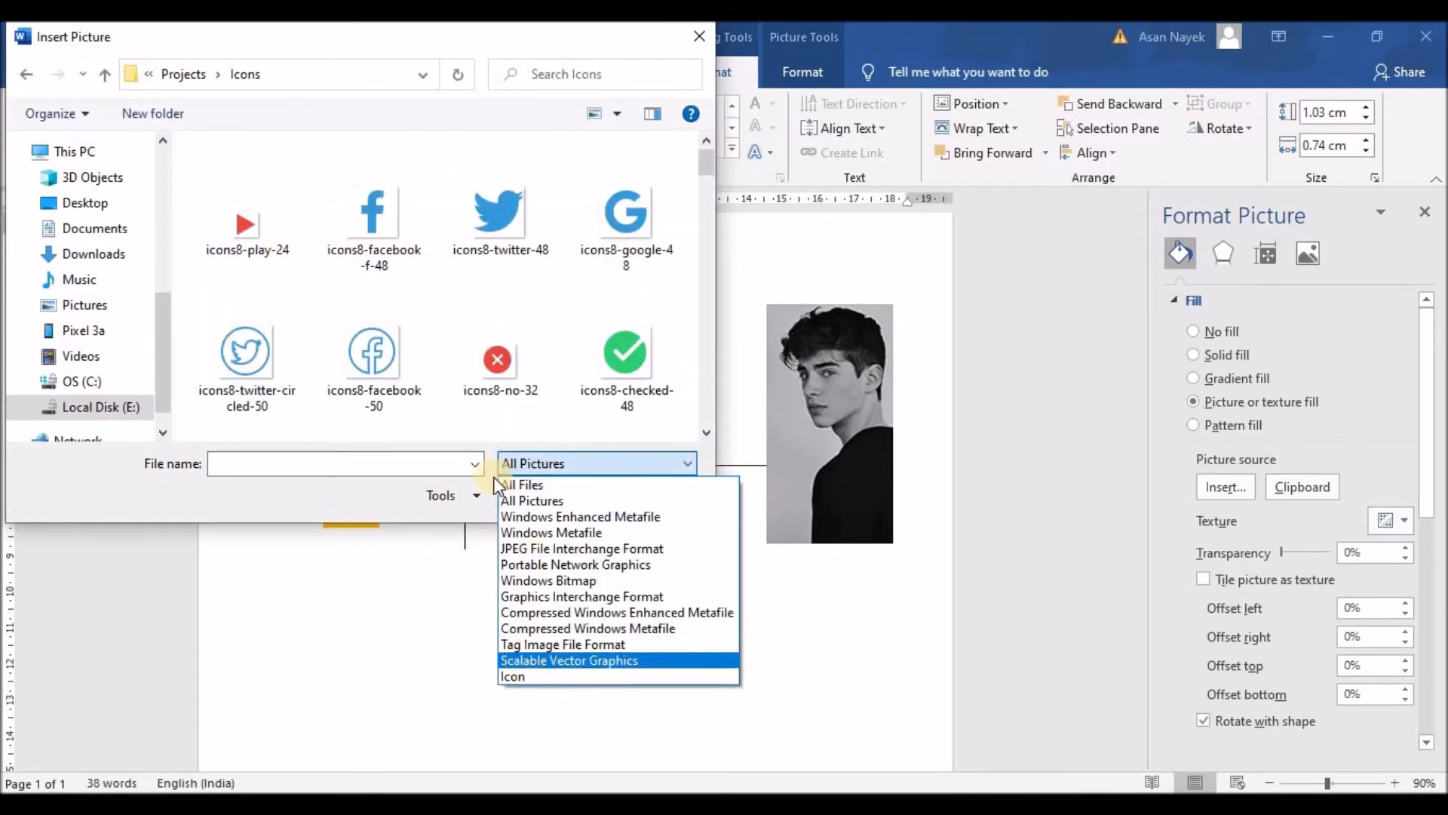
click(709, 161)
drag(709, 161, 708, 179)
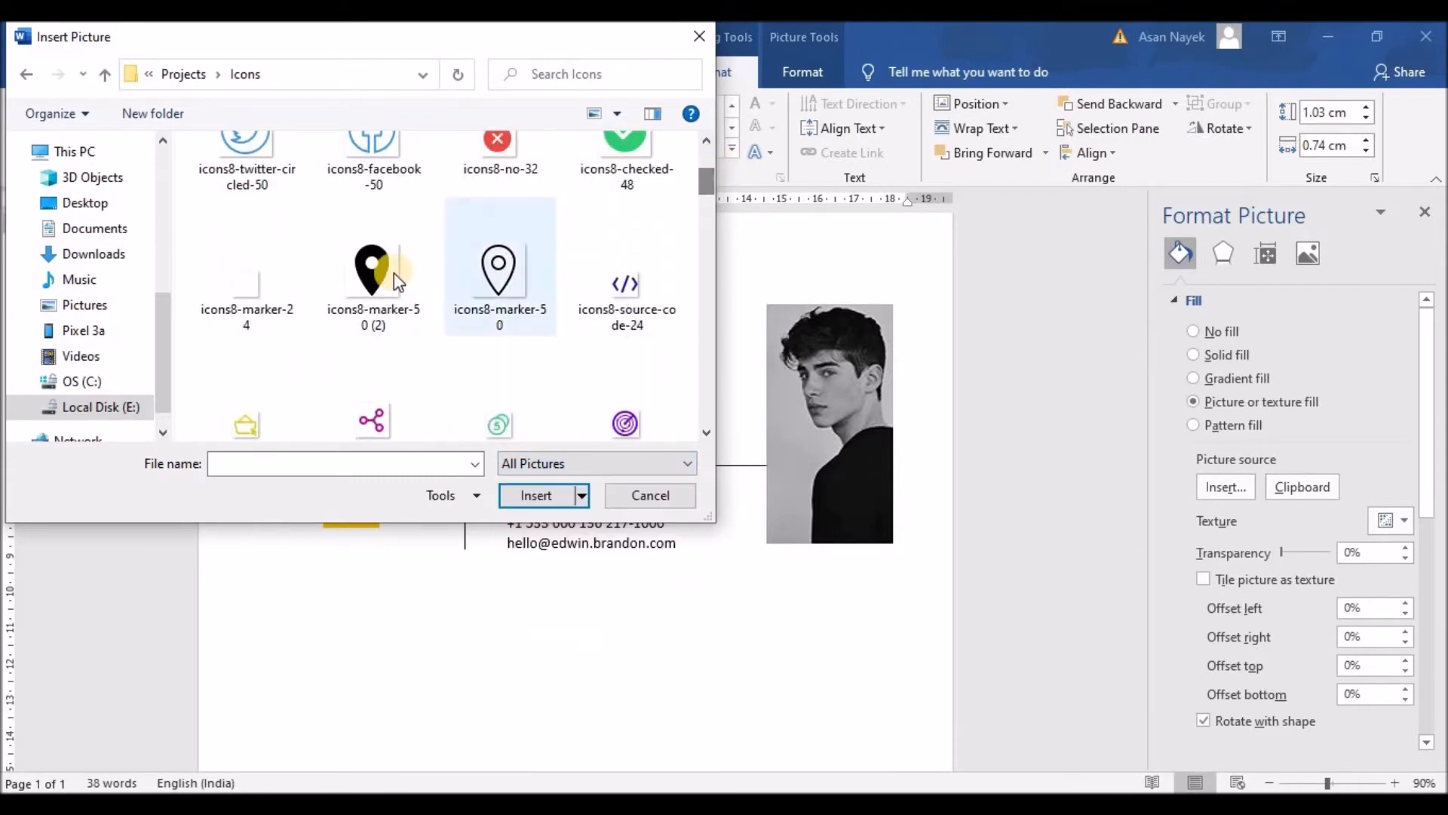
click(377, 273)
click(511, 498)
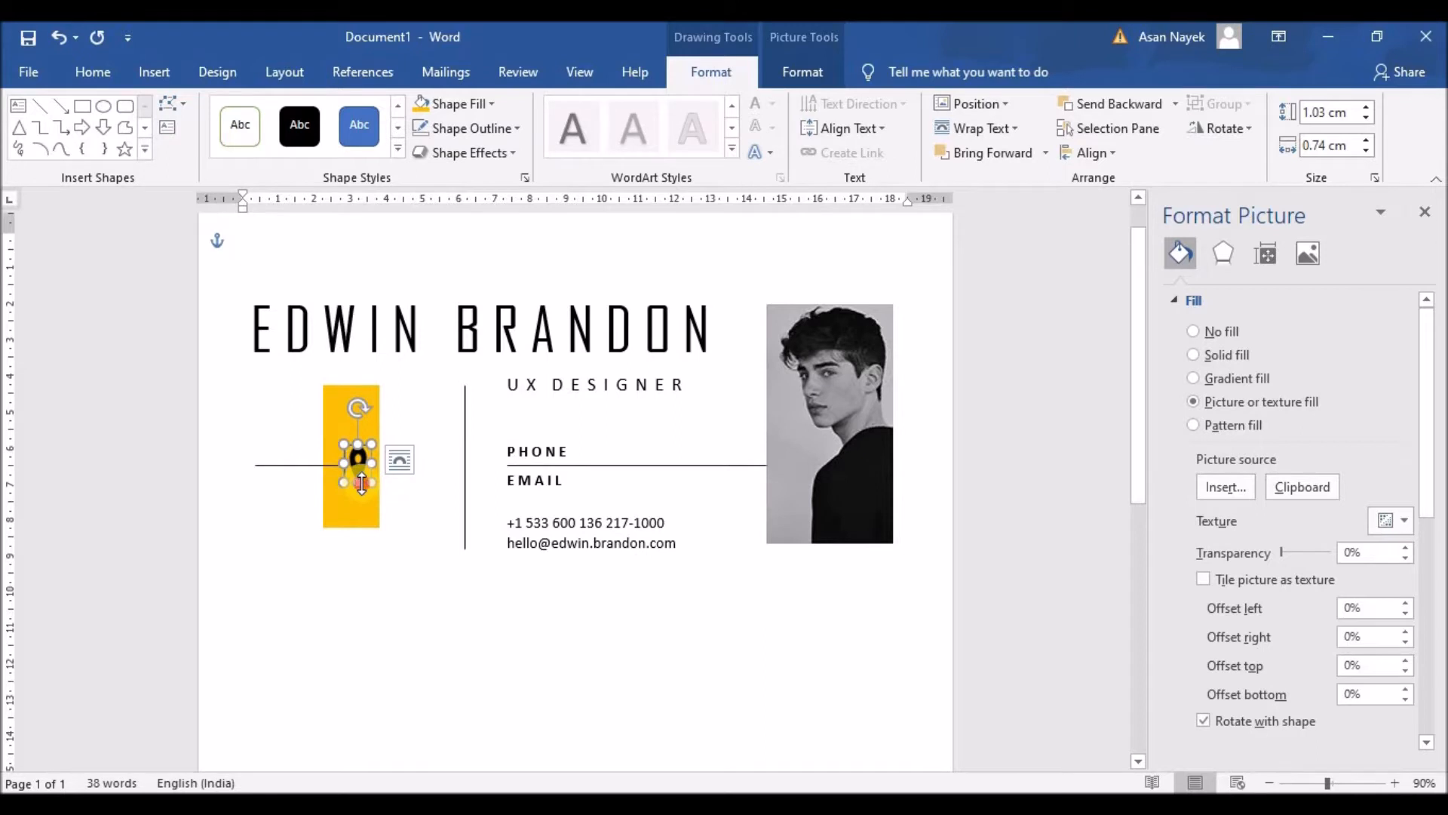
Nudge the pin icon slightly left within the yellow bar
drag(362, 483, 362, 483)
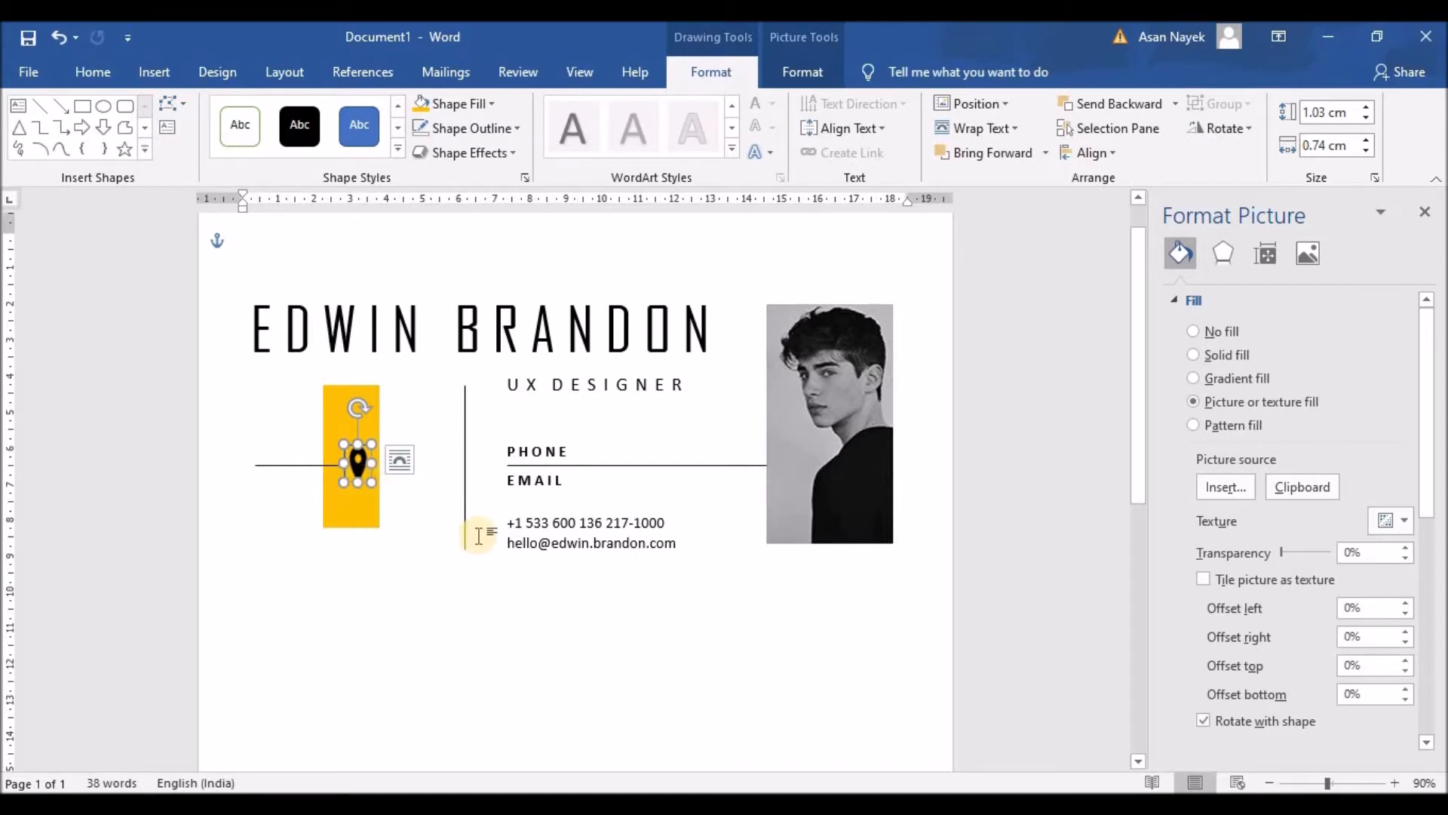
click(408, 531)
click(357, 472)
scroll(454, 544, up, 6)
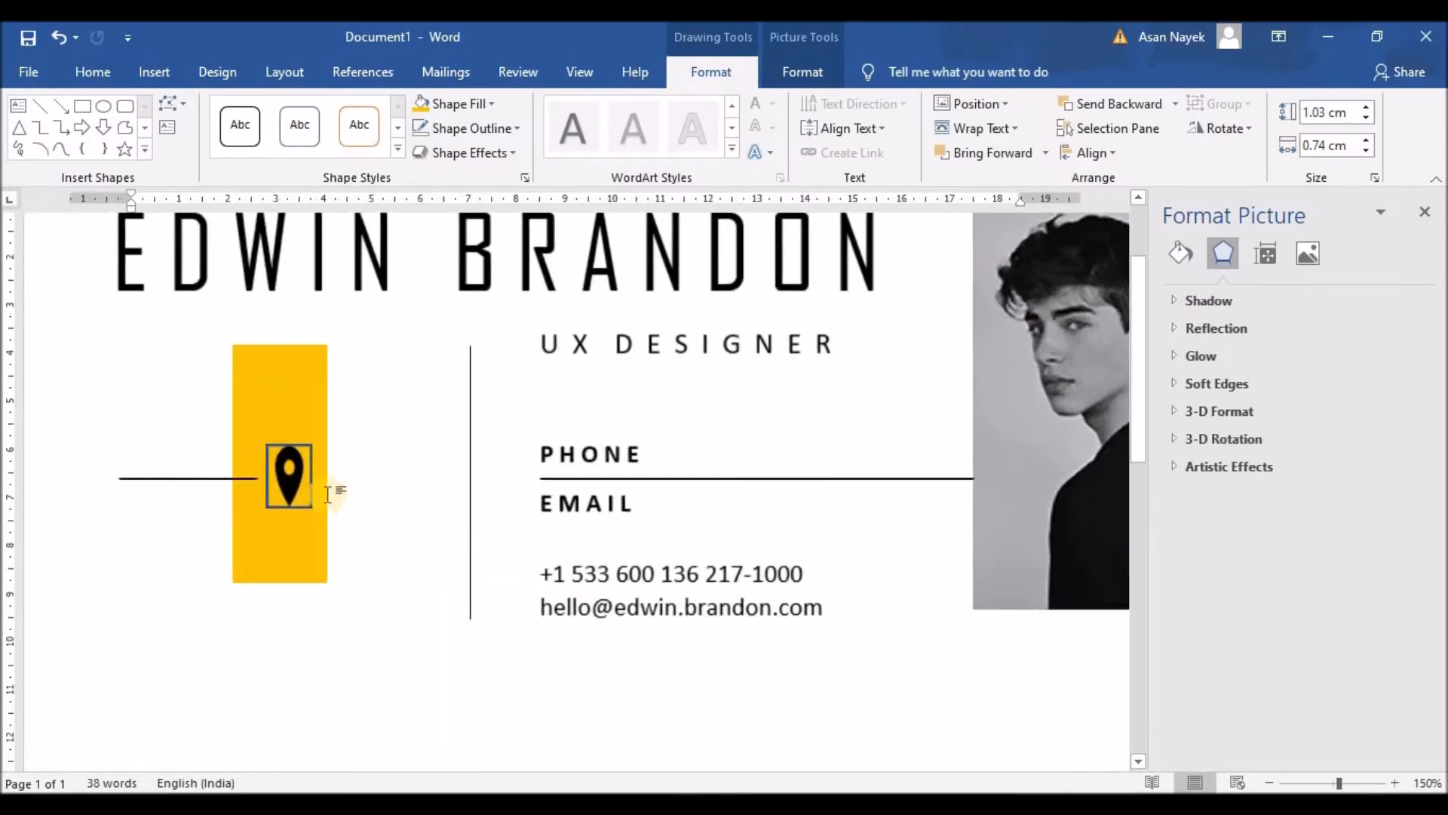
mouse_move(300, 484)
mouse_down()
mouse_move(292, 515)
mouse_move(281, 490)
mouse_up()
Set the pin icon's outline to No line
click(375, 507)
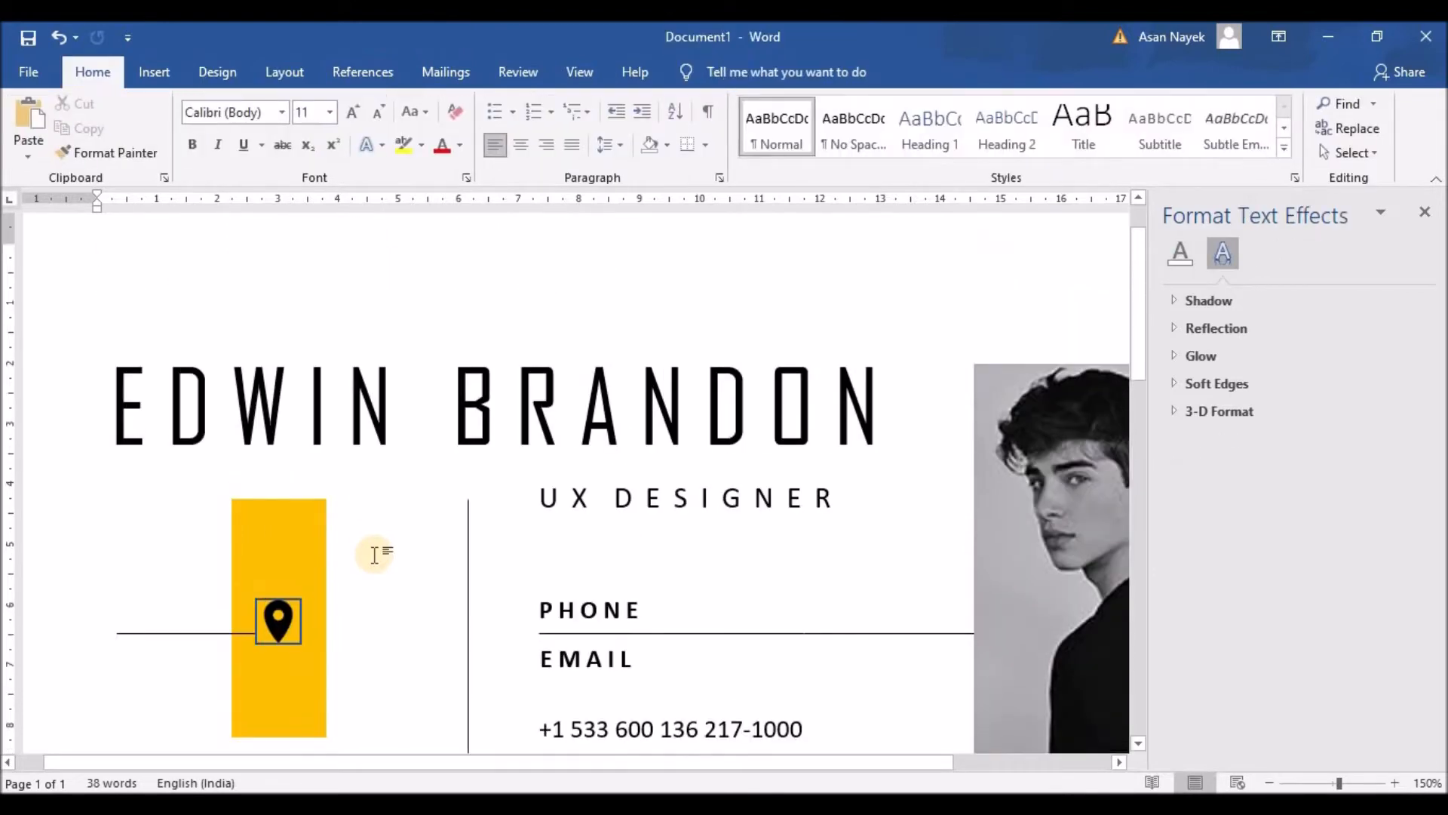
scroll(375, 555, down, 1)
click(287, 540)
click(1181, 253)
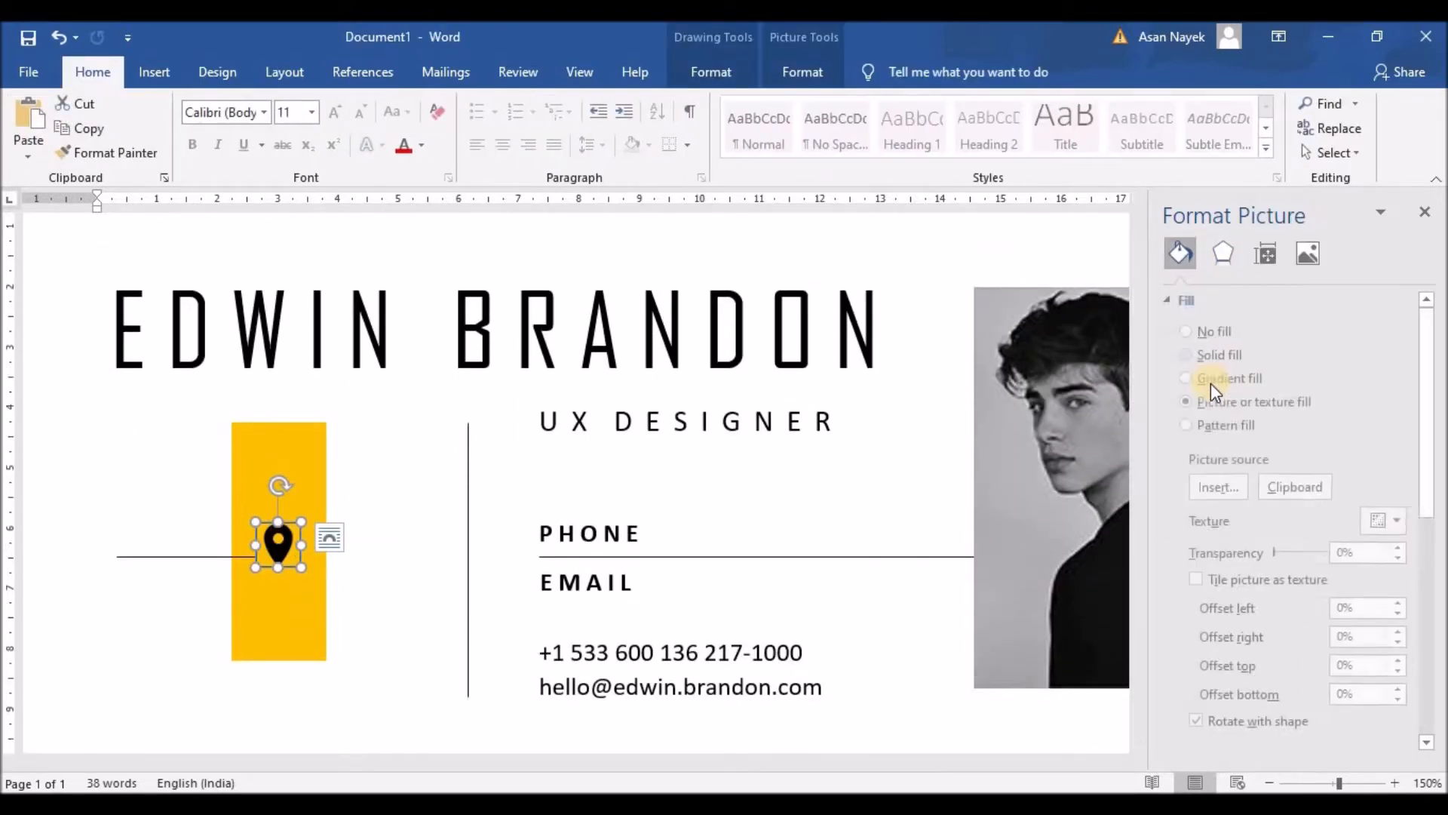
click(1191, 300)
click(1193, 359)
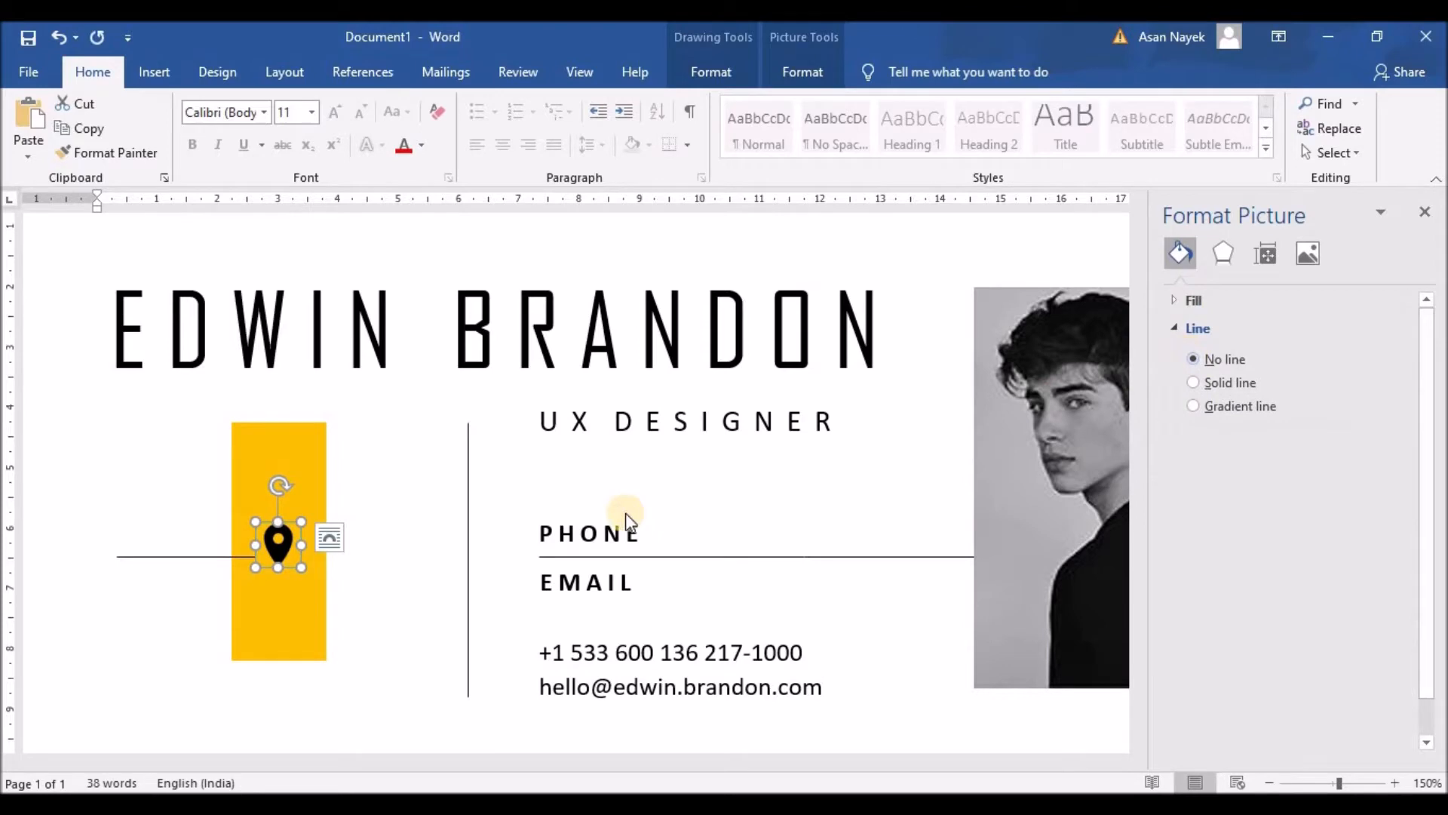
click(350, 564)
click(278, 603)
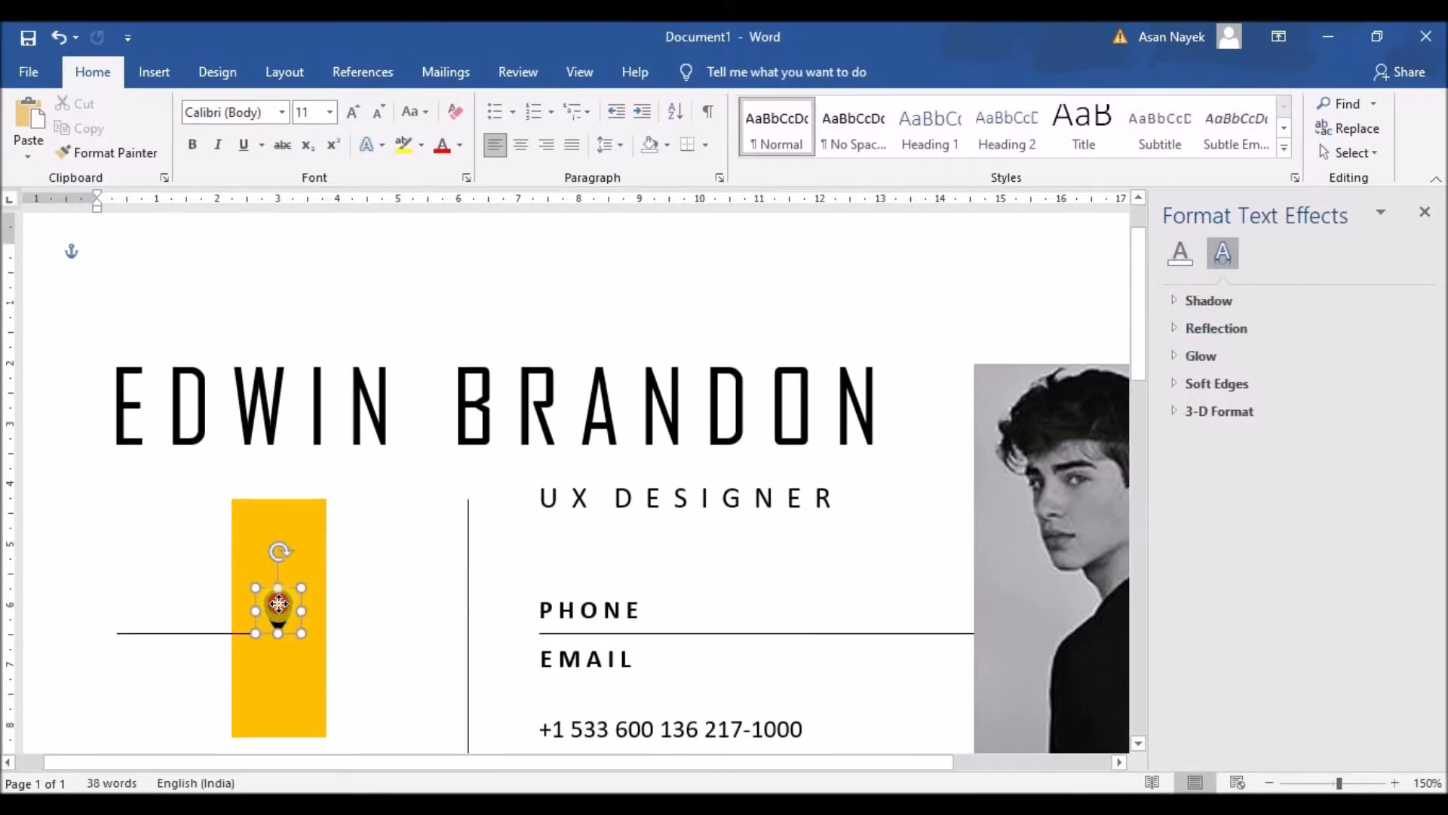
click(387, 608)
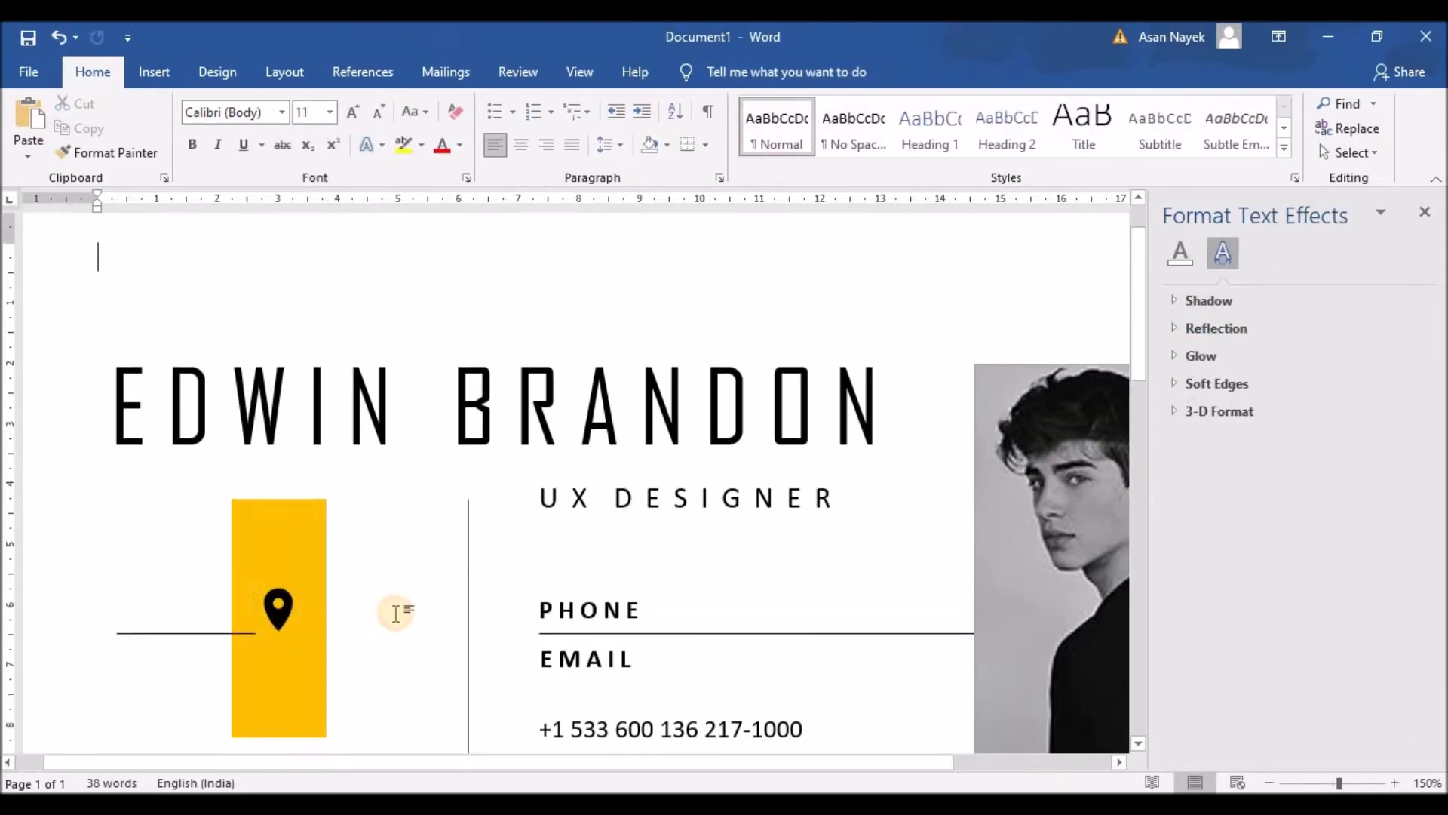
Shorten the yellow bar from the bottom and raise its top edge slightly
scroll(395, 612, down, 2)
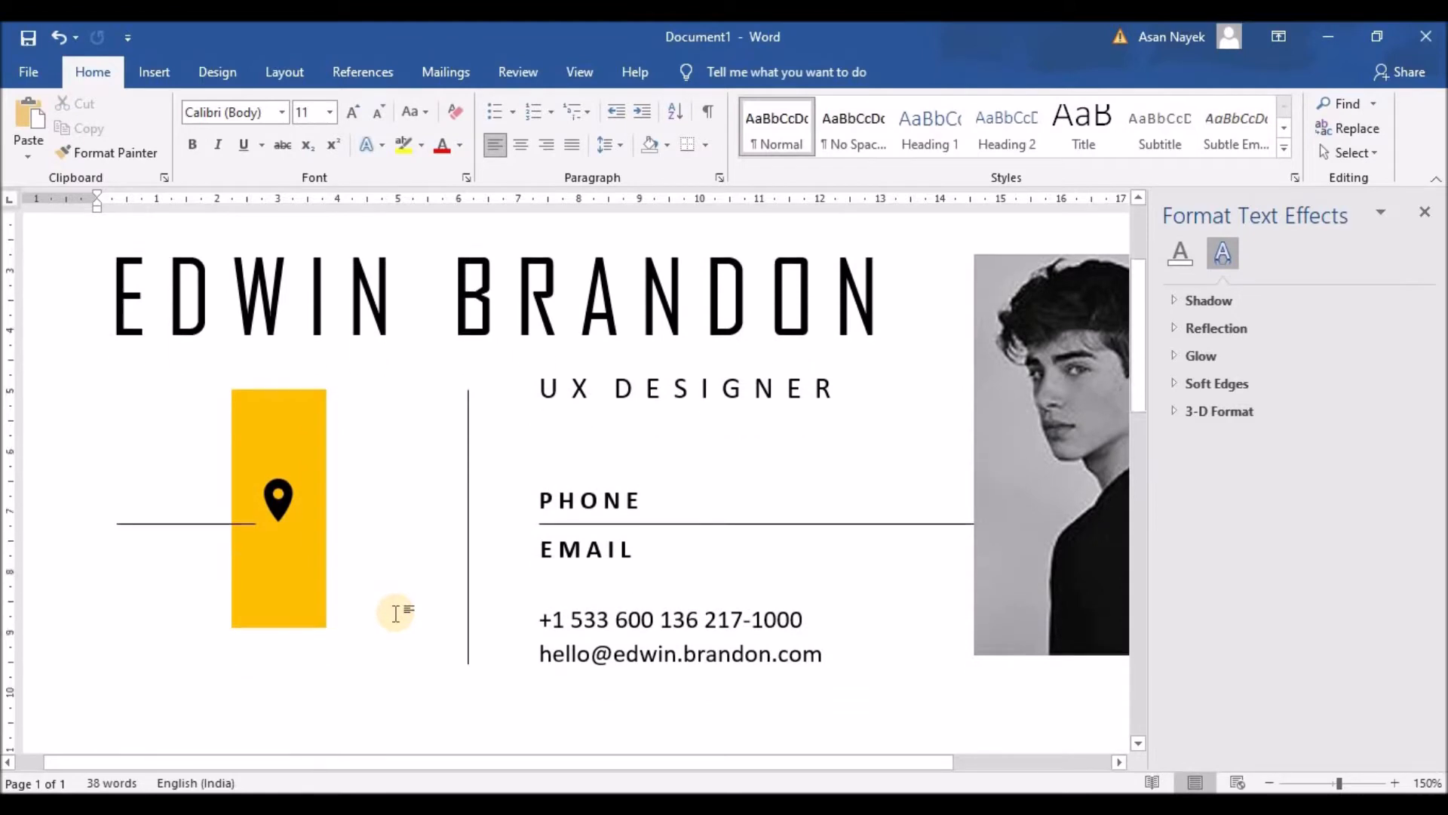
scroll(728, 660, down, 1)
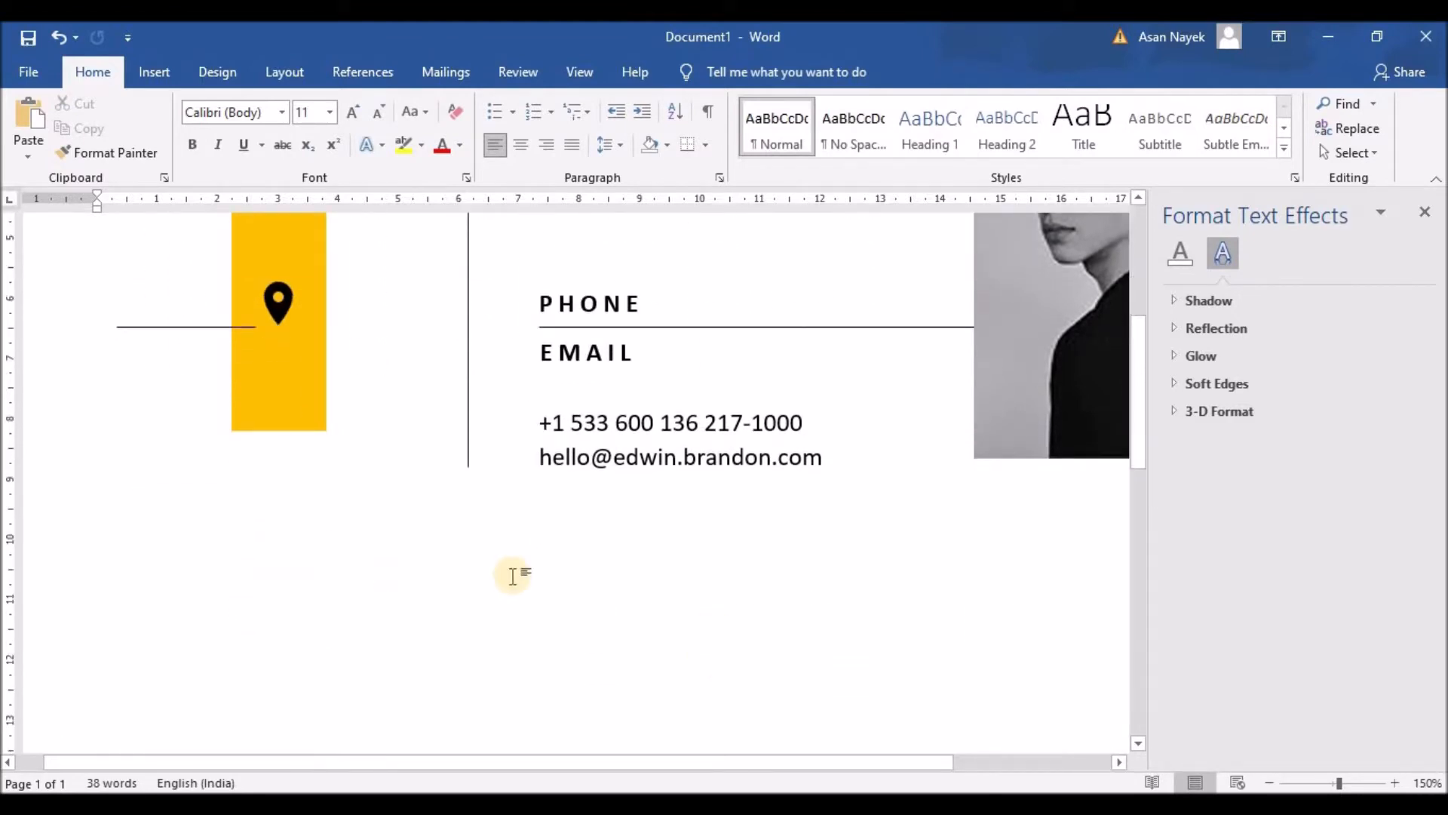
click(292, 423)
drag(279, 507, 281, 432)
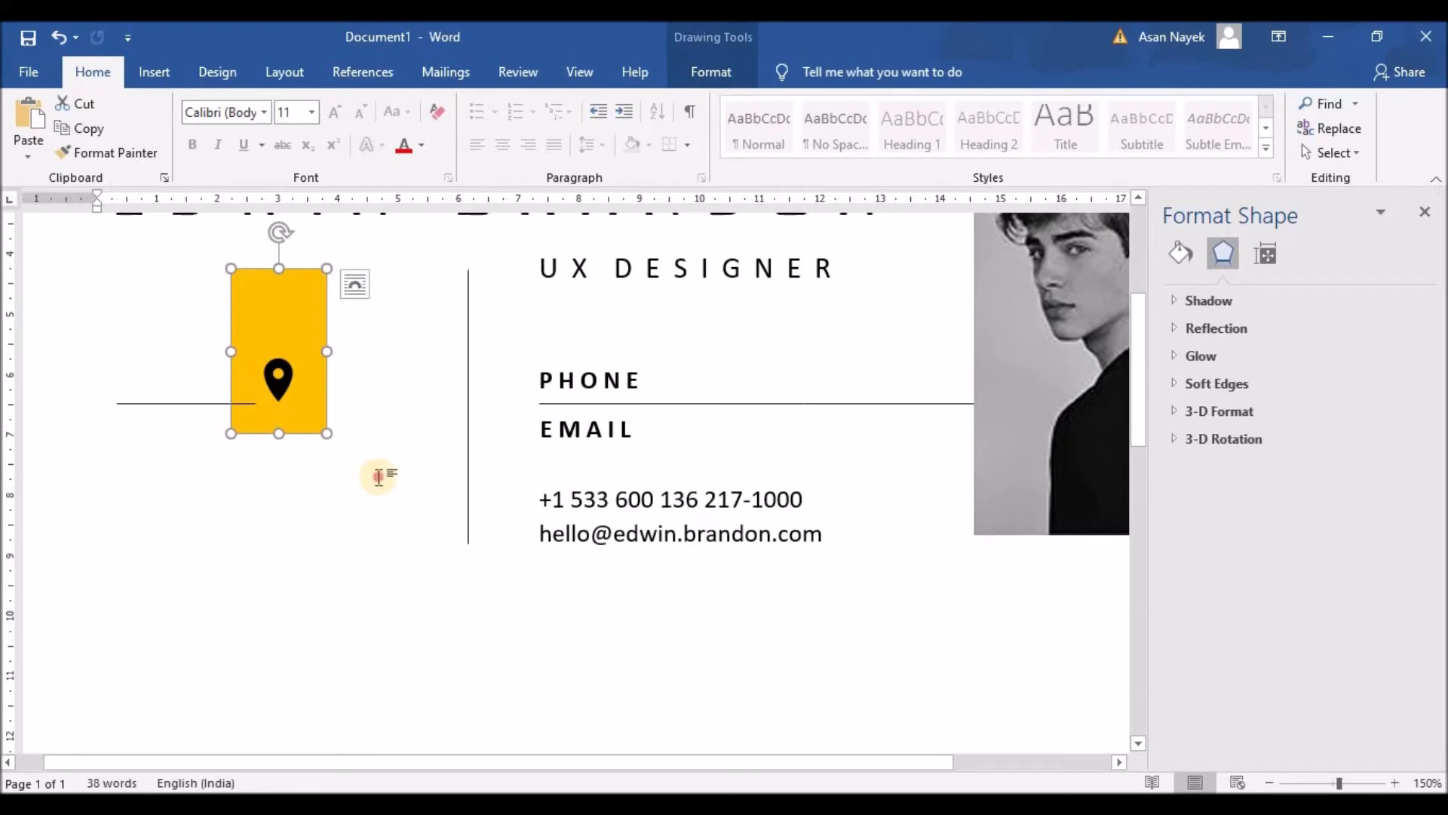
click(407, 494)
click(279, 507)
drag(279, 498, 280, 483)
click(405, 559)
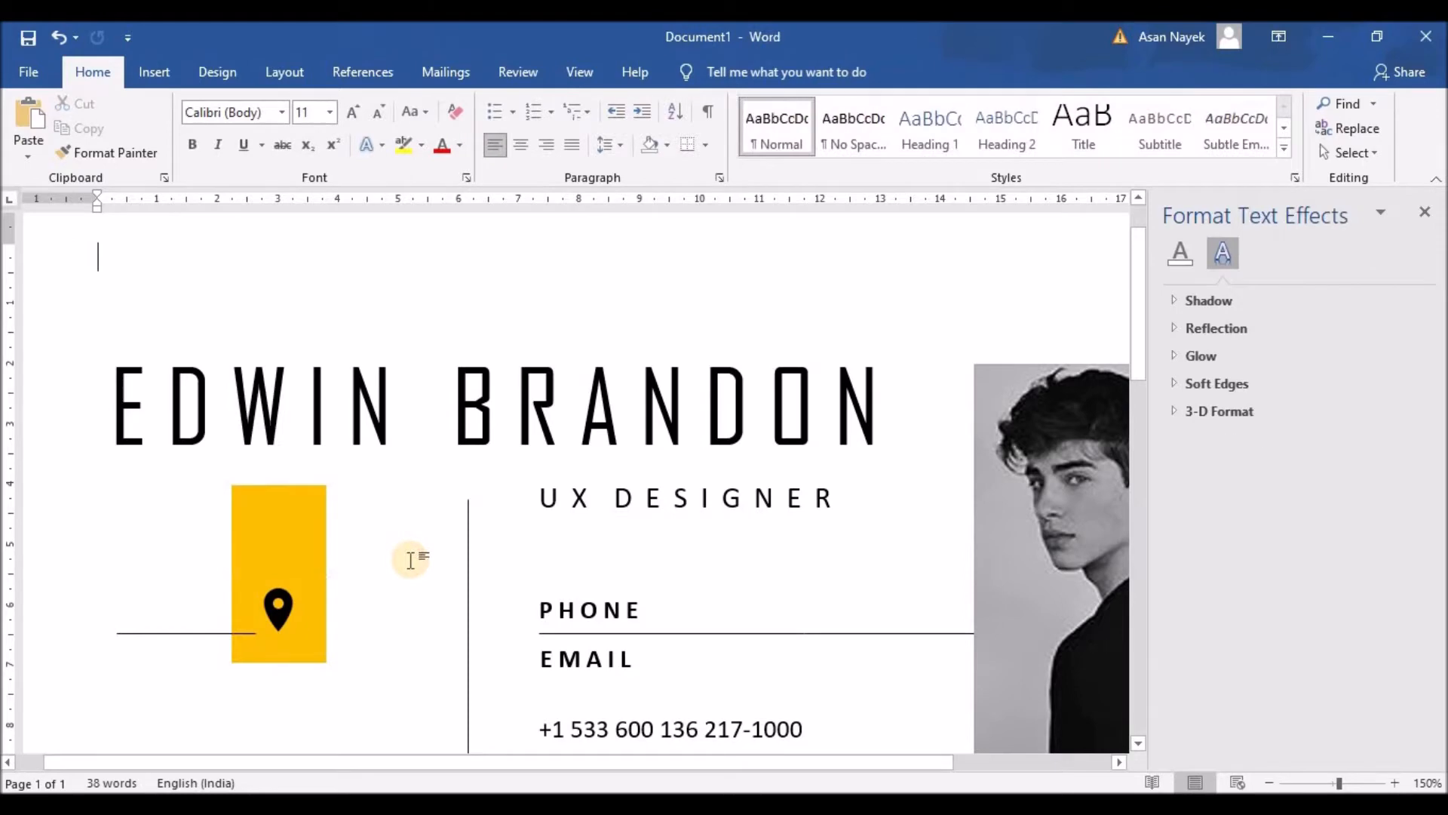
Select the phone and e-mail contact text box
scroll(408, 563, down, 3)
click(624, 507)
click(624, 470)
Duplicate the contact box under the yellow bar, narrow it, and type the two-line street address
key(ctrl+c)
key(ctrl+v)
drag(533, 485, 184, 469)
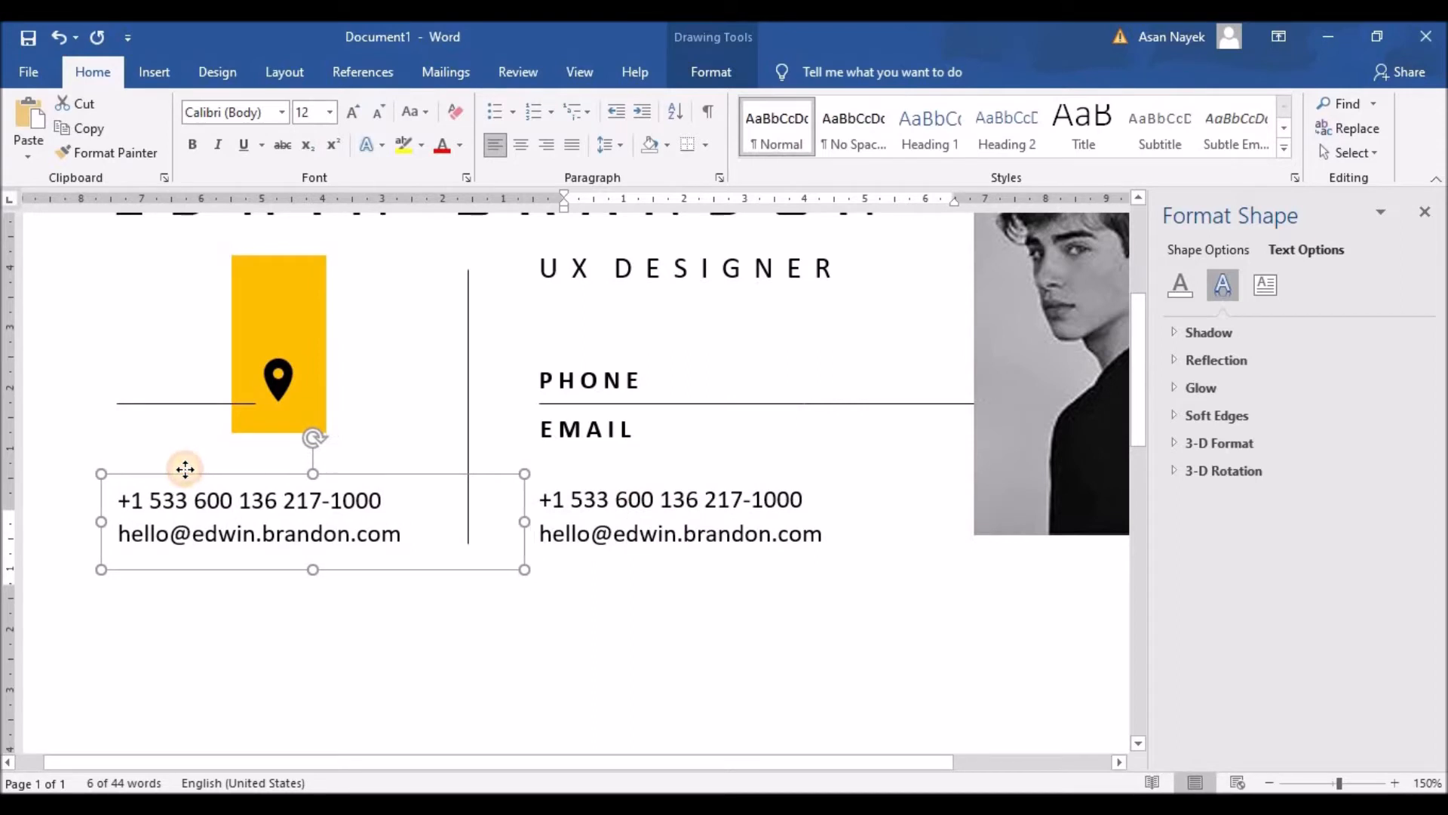
drag(524, 522, 106, 500)
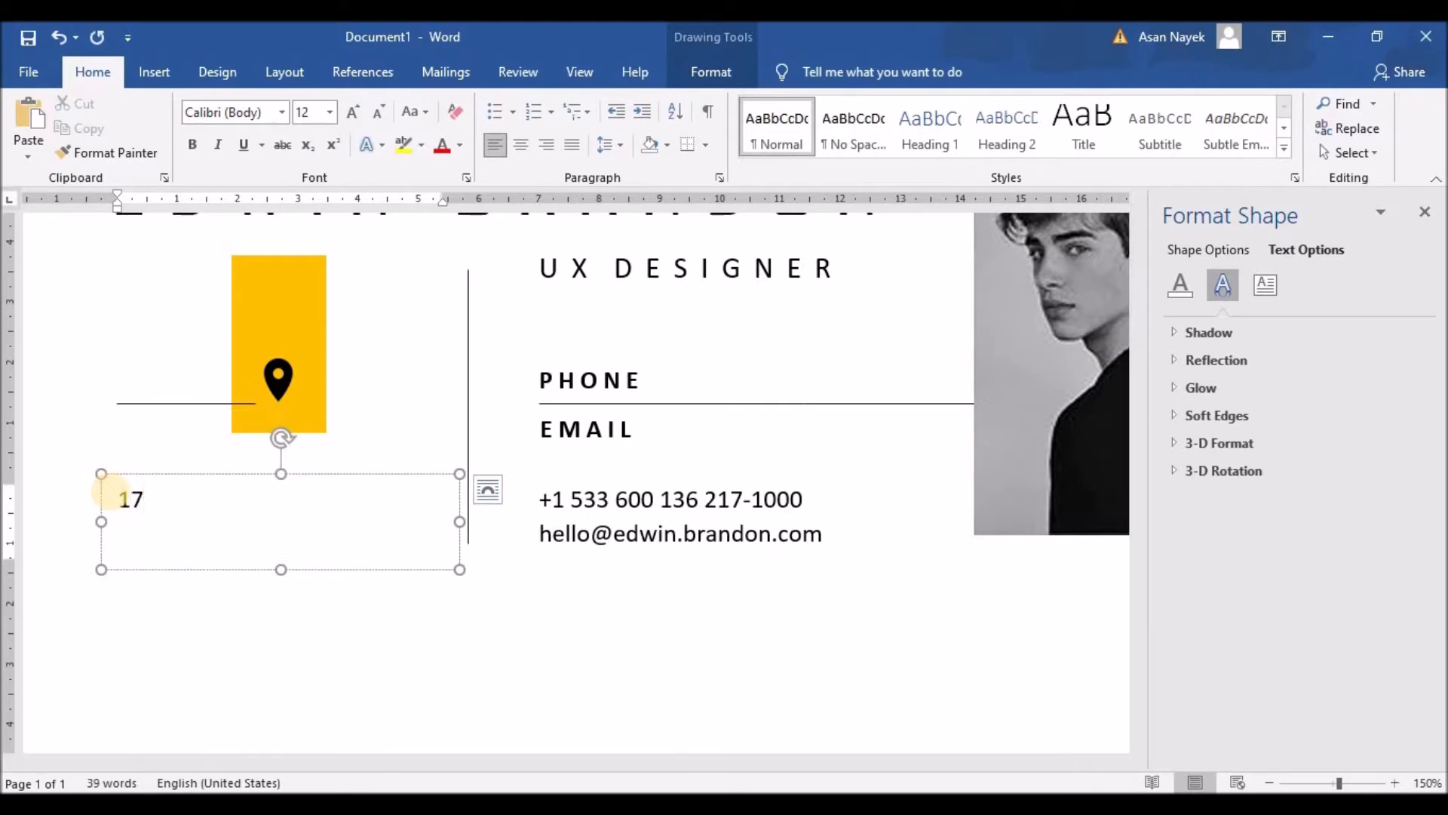
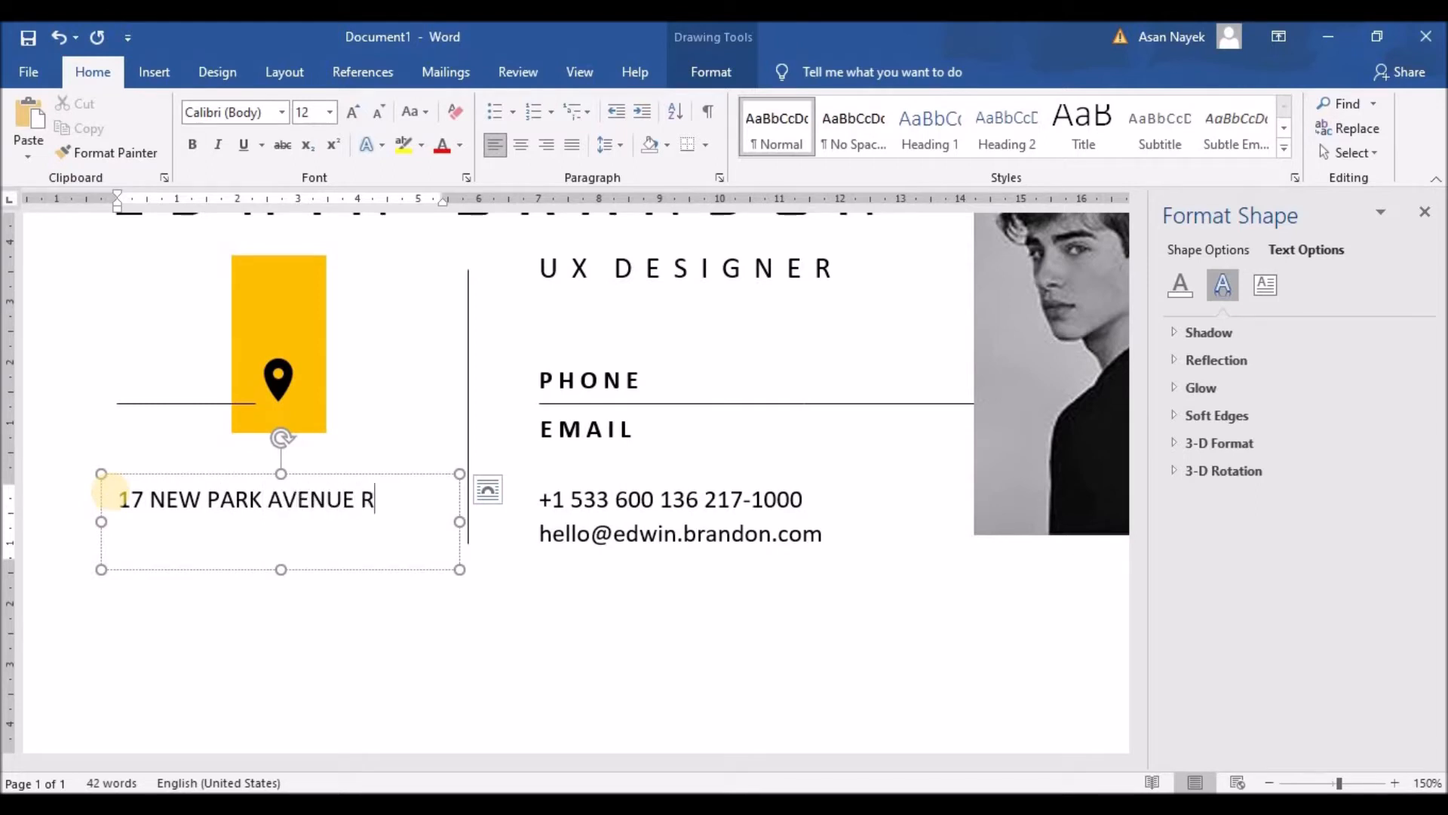
key(Return)
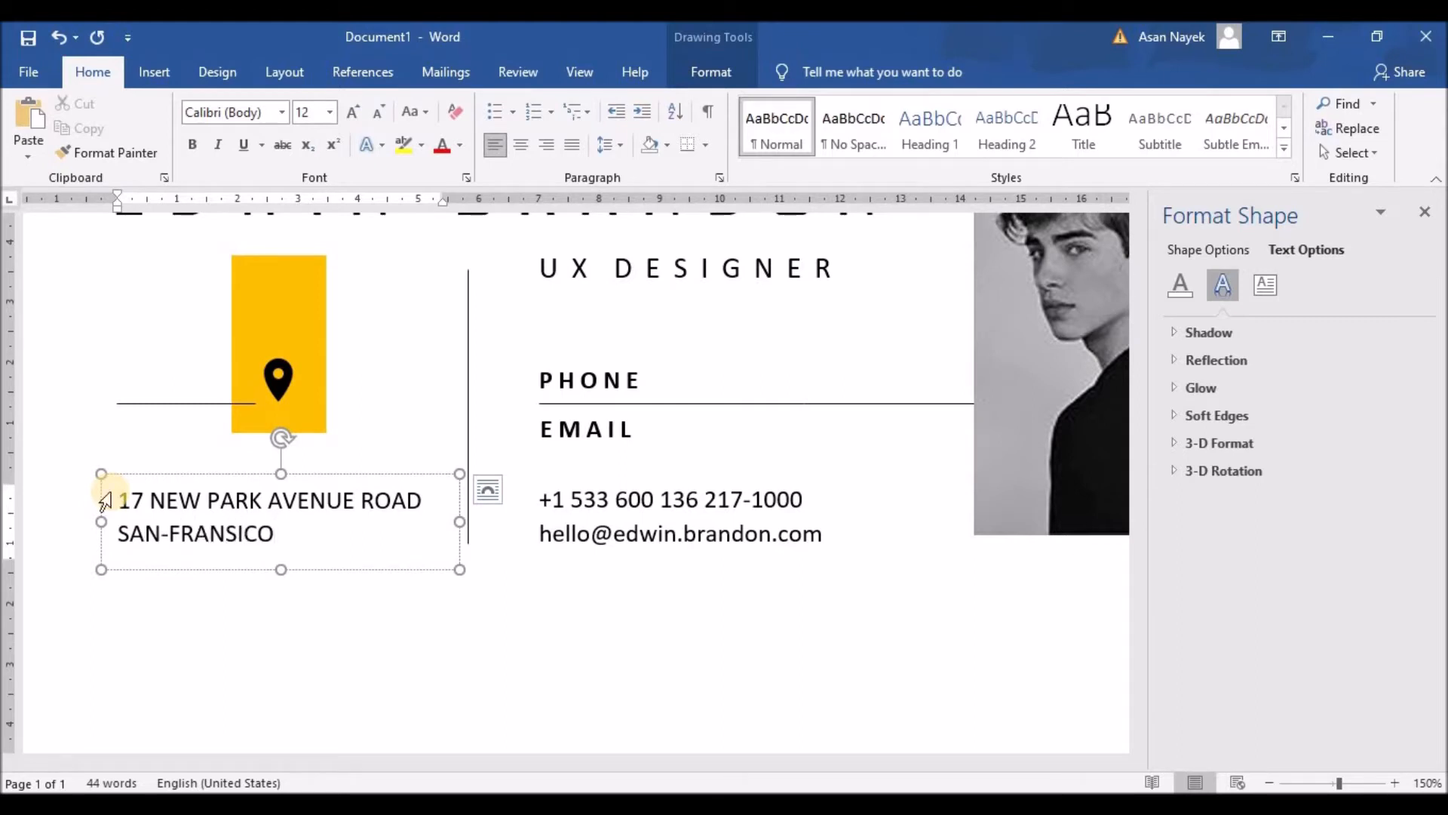
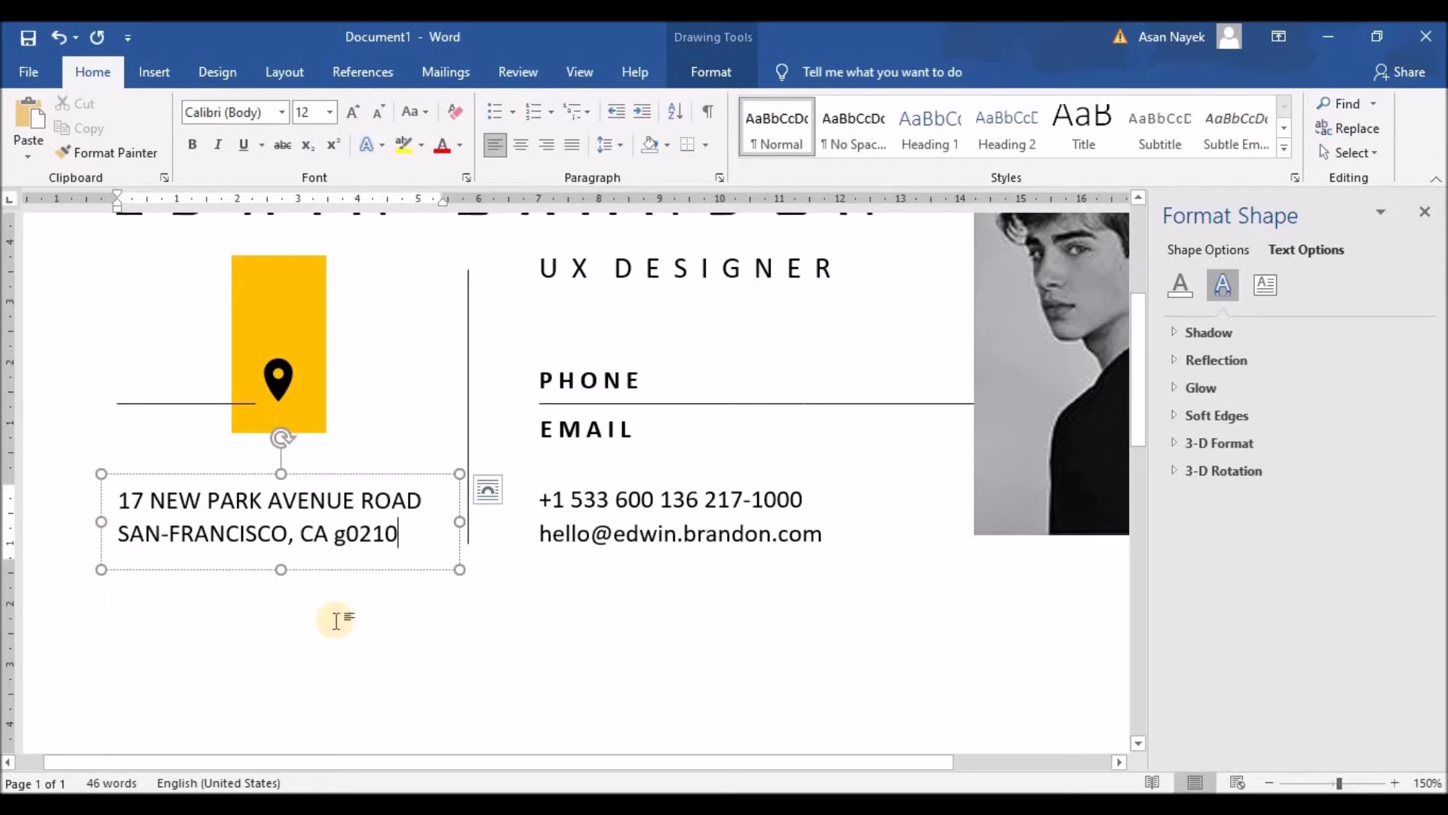
Select the vertical divider line
click(382, 643)
scroll(504, 547, down, 5)
scroll(505, 548, down, 1)
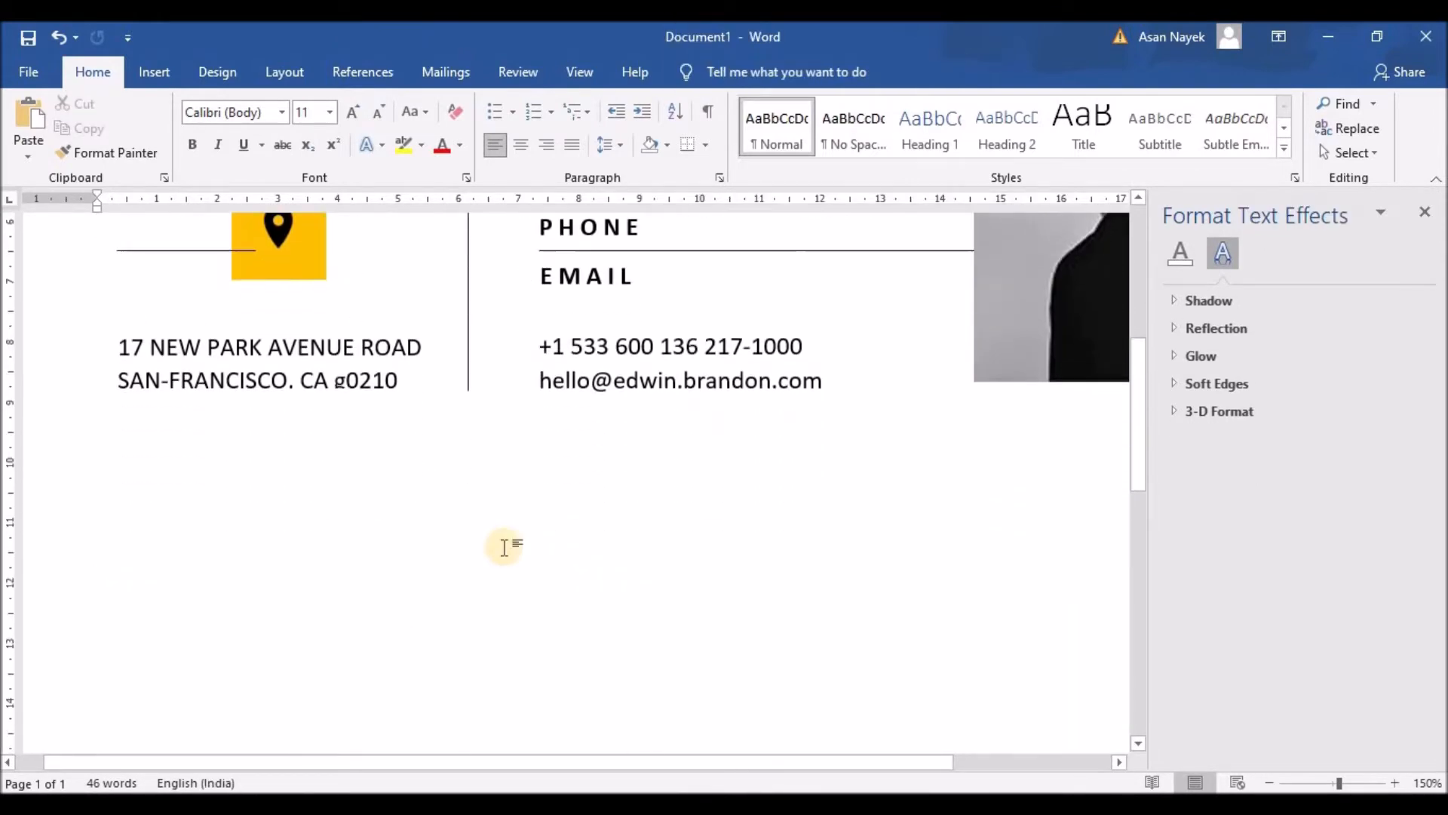
click(469, 375)
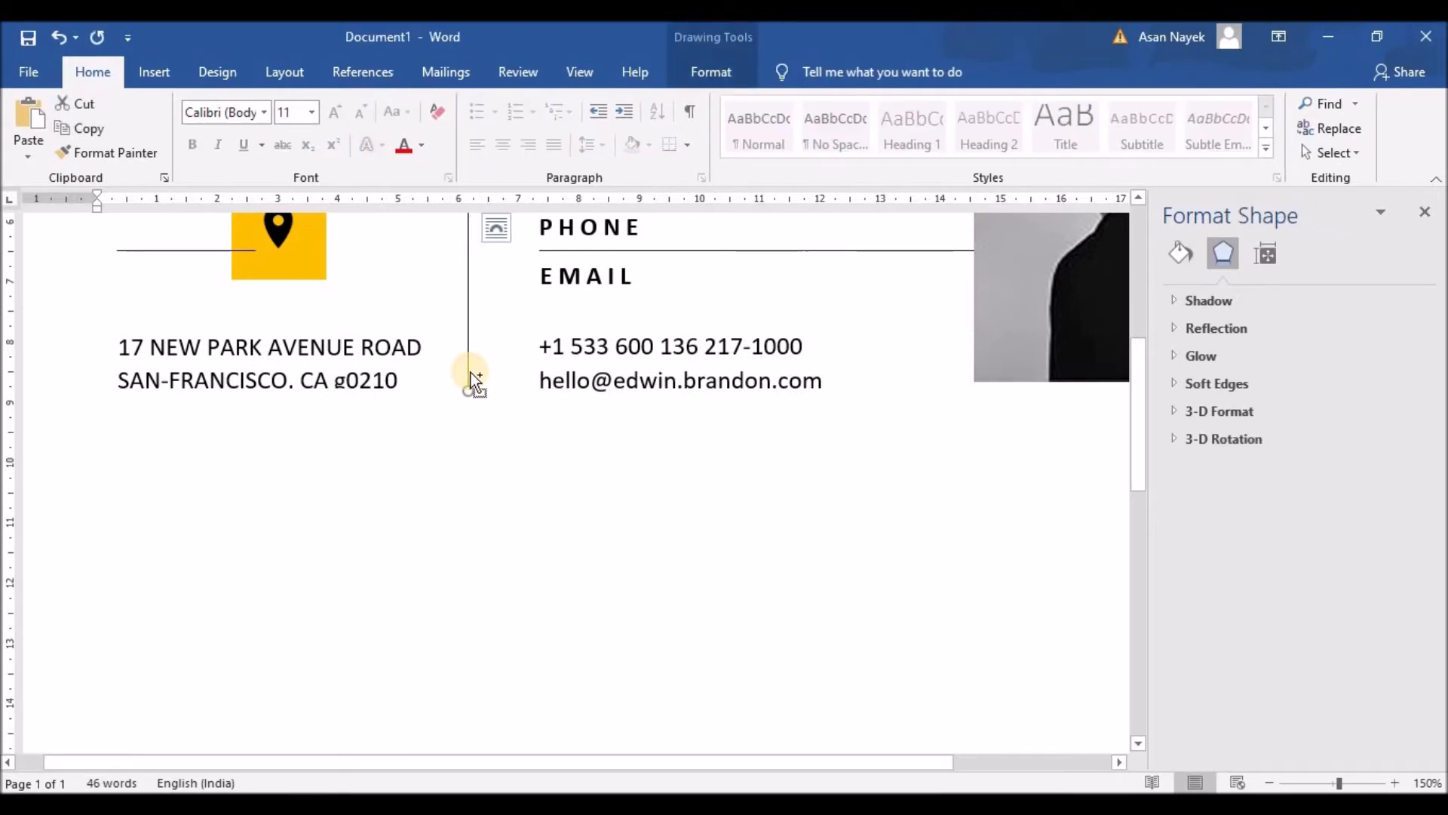
Duplicate the vertical divider below the first and lengthen the copy far down the page
key(ctrl+d)
scroll(515, 434, down, 2)
drag(497, 395, 473, 713)
scroll(536, 514, down, 10)
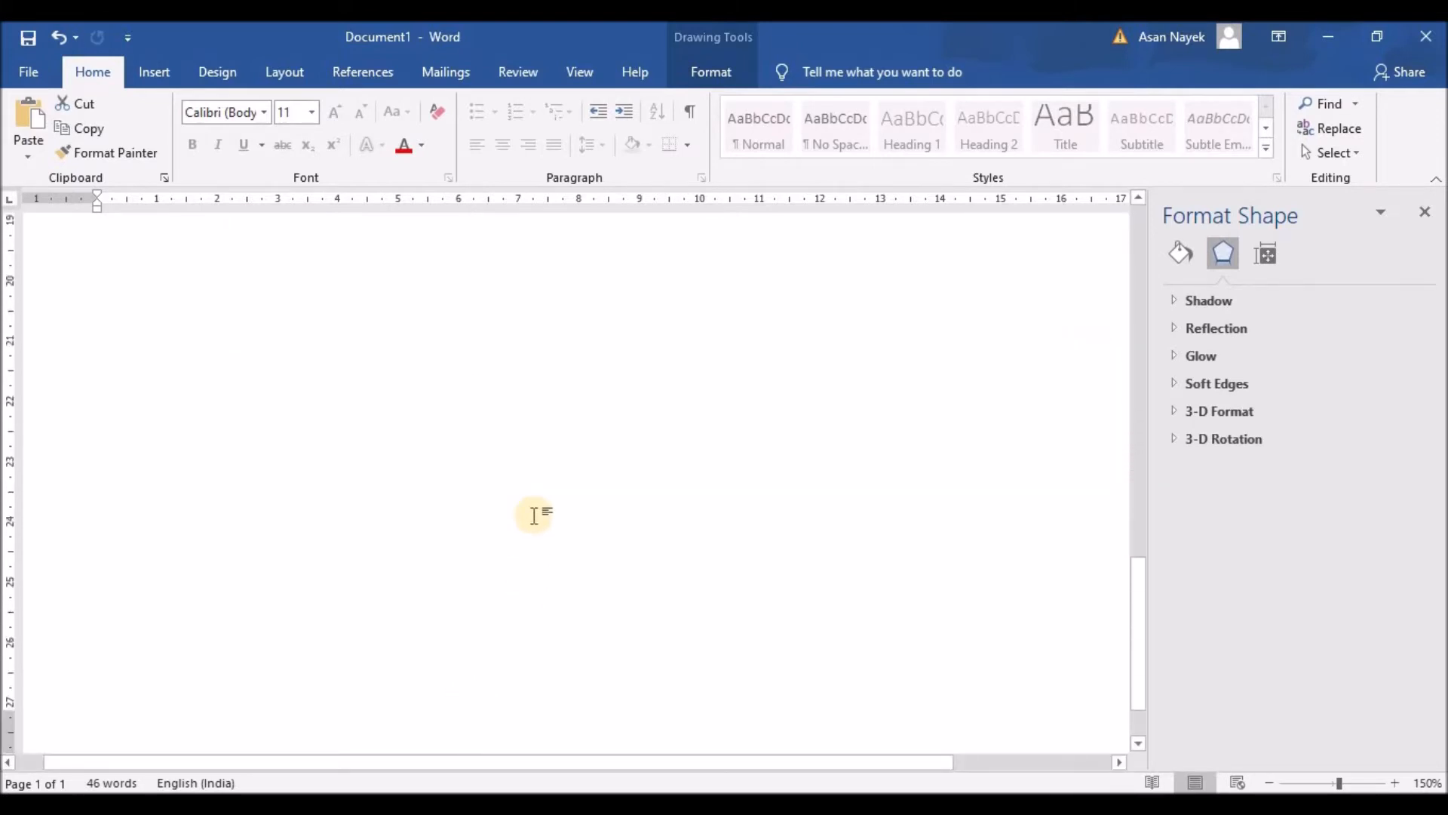
key(alt)
scroll(553, 508, up, 10)
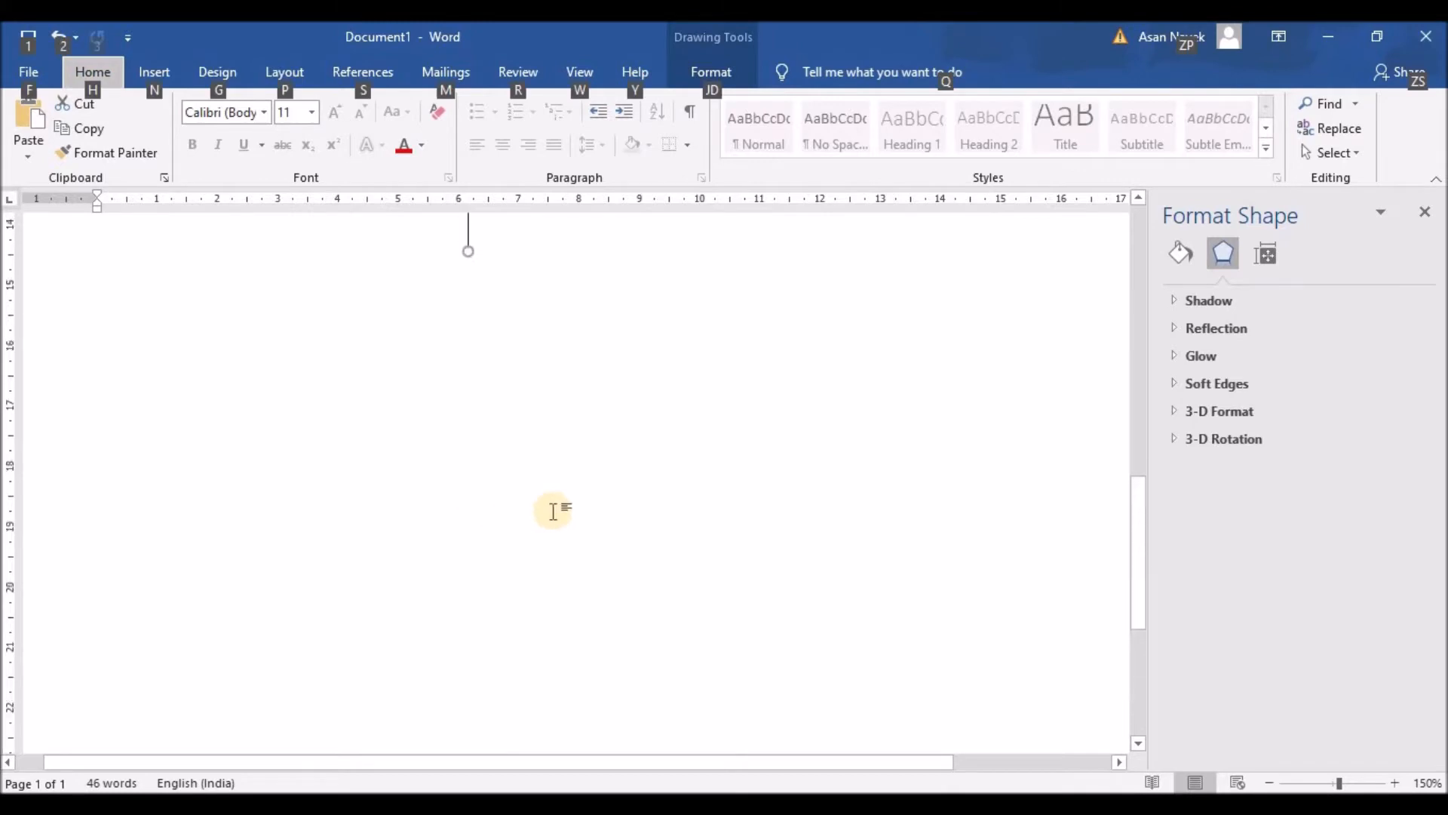
scroll(553, 512, down, 10)
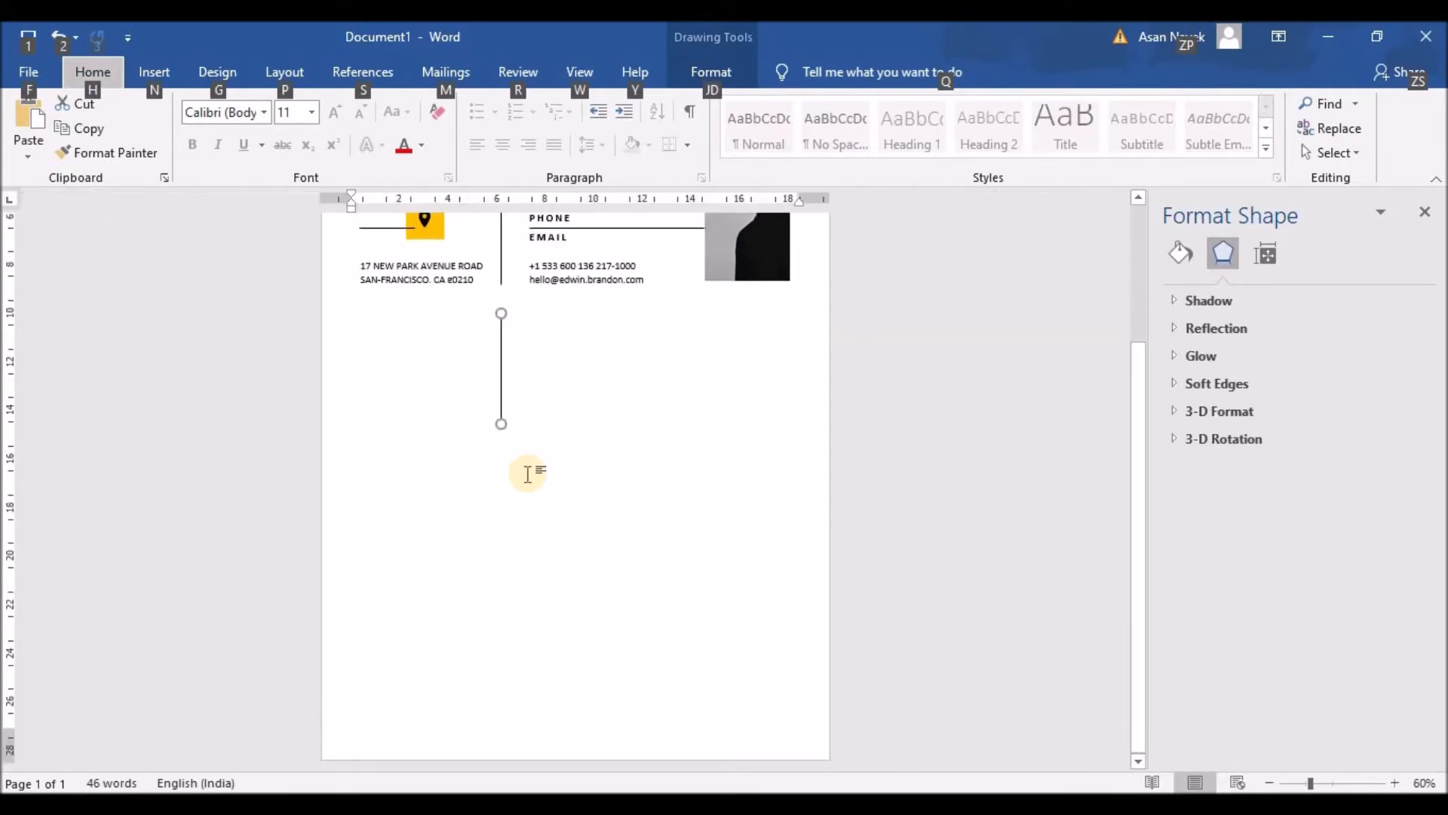
click(721, 81)
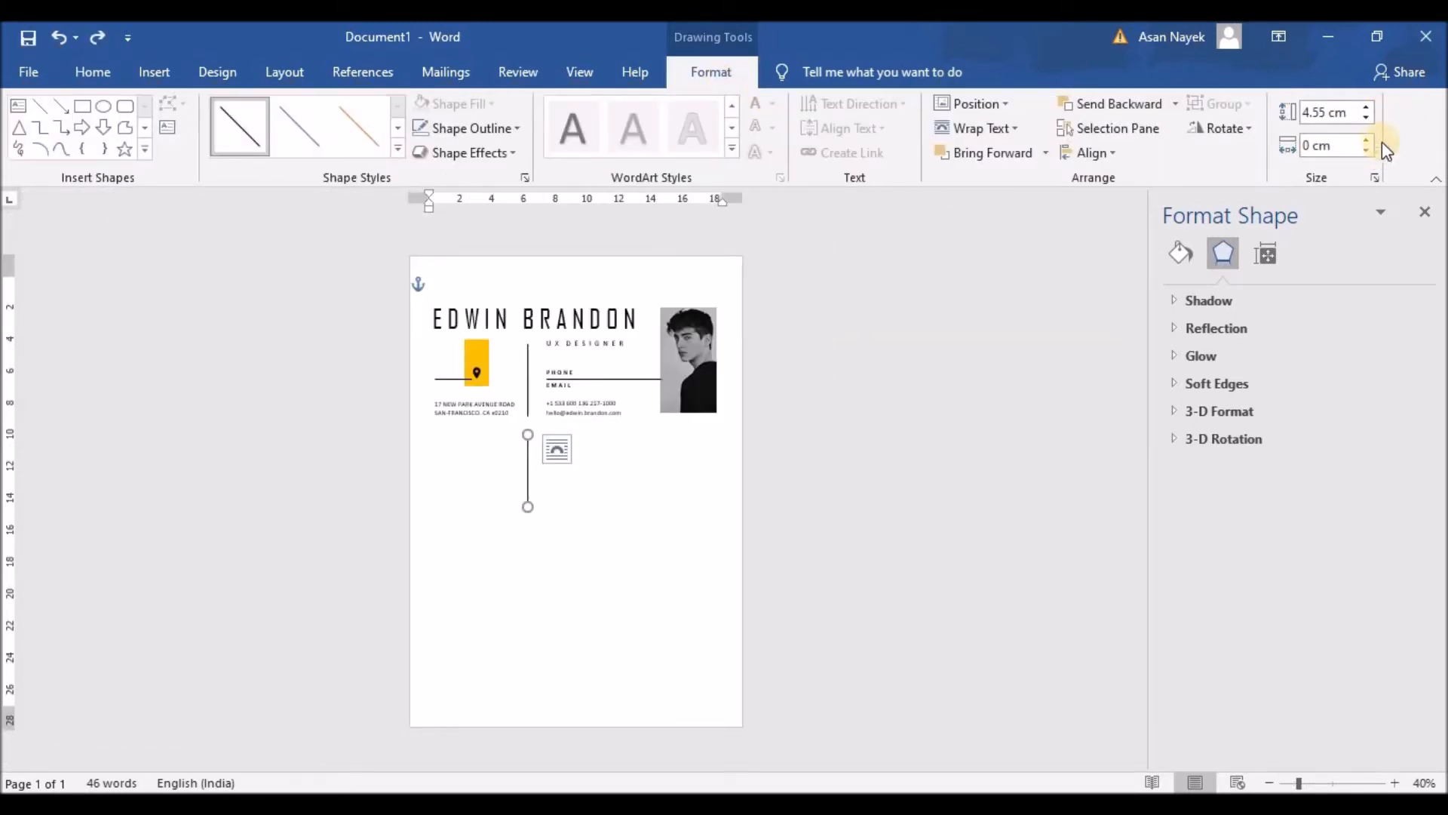
click(1367, 107)
drag(1367, 106, 1367, 106)
click(942, 456)
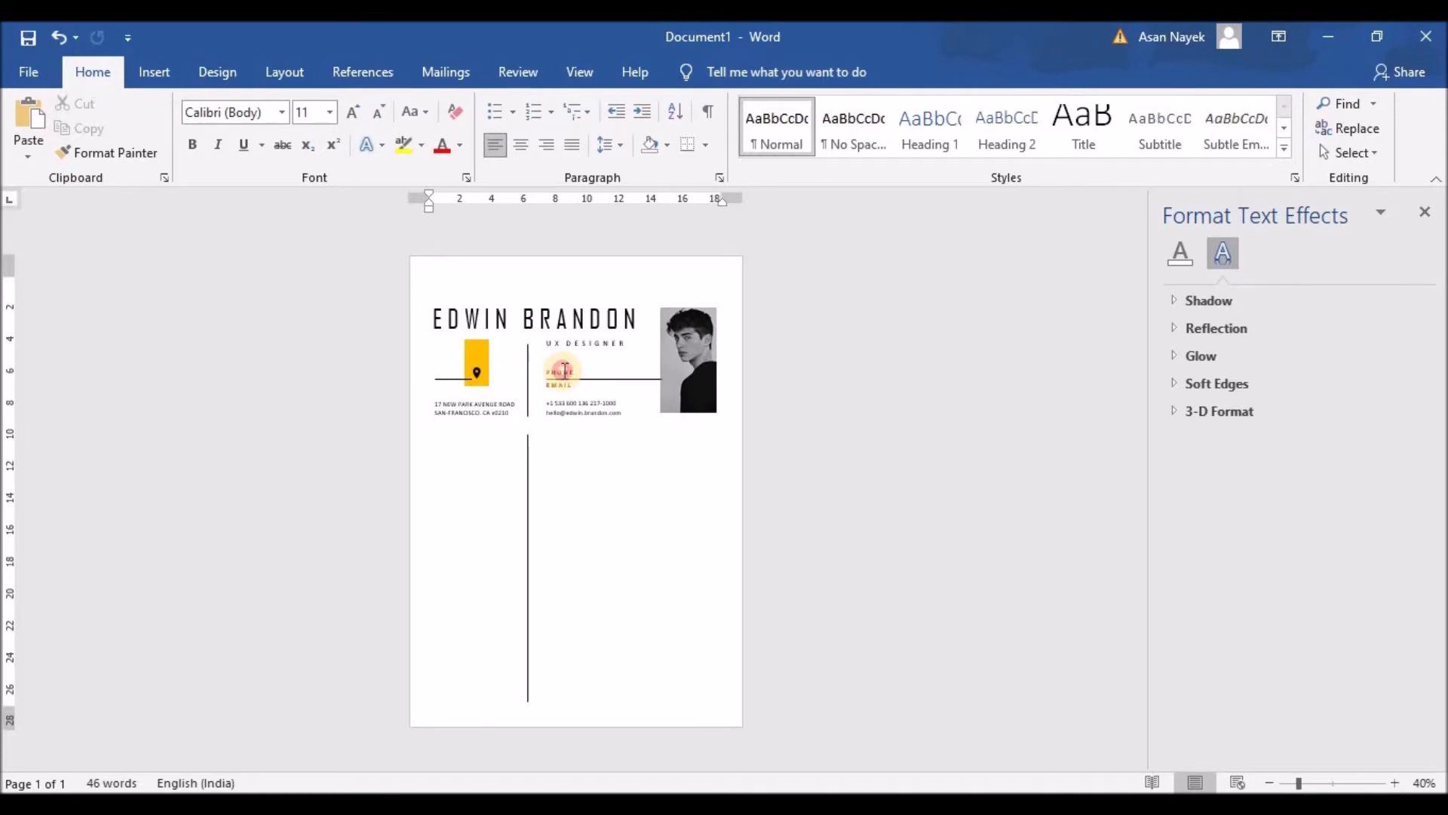
Duplicate the PHONE heading below the address, retype it as SKILLS and enlarge it three sizes
click(564, 371)
scroll(563, 370, up, 5)
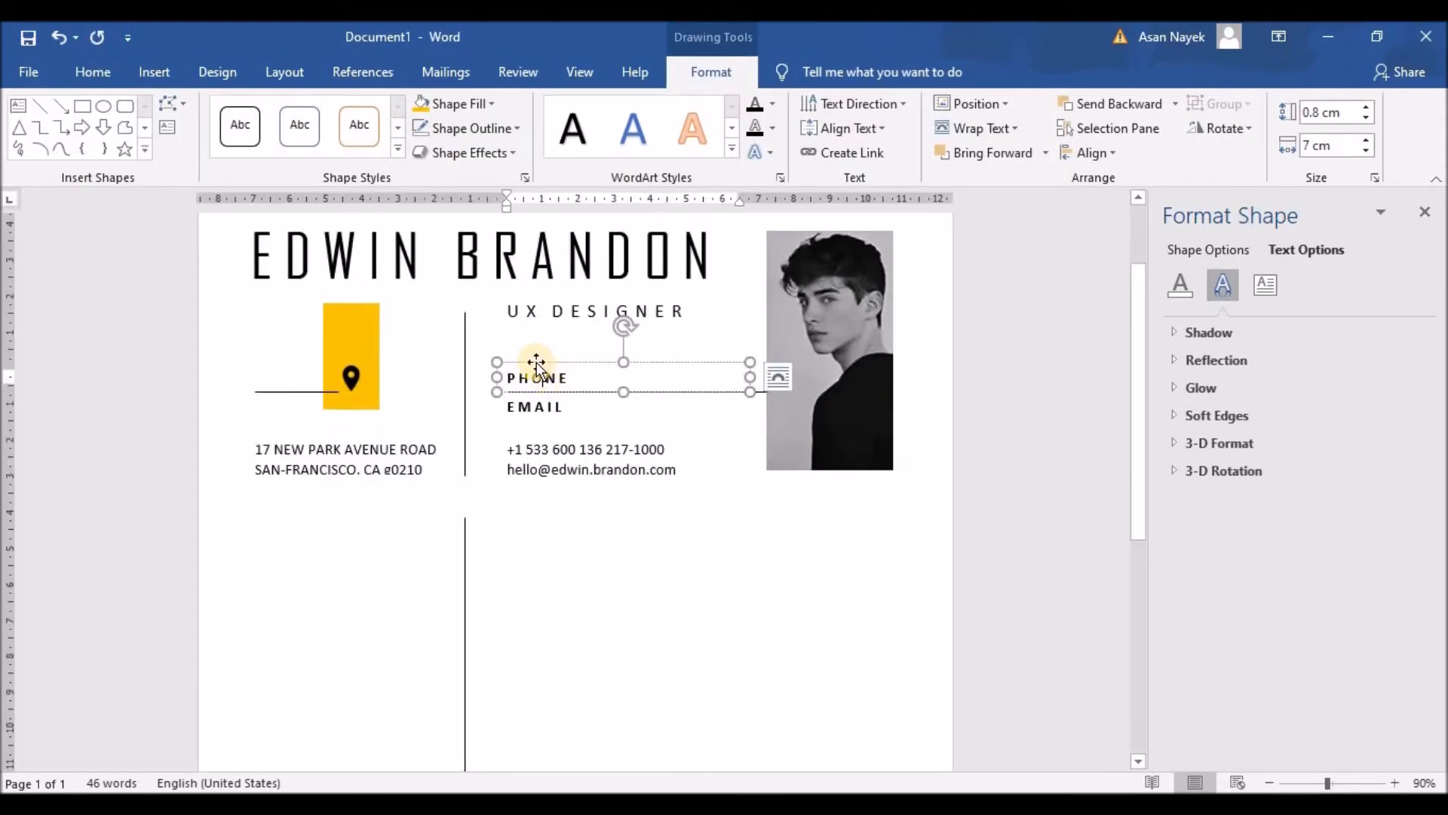
key(ctrl+c)
key(ctrl+v)
drag(494, 406, 281, 513)
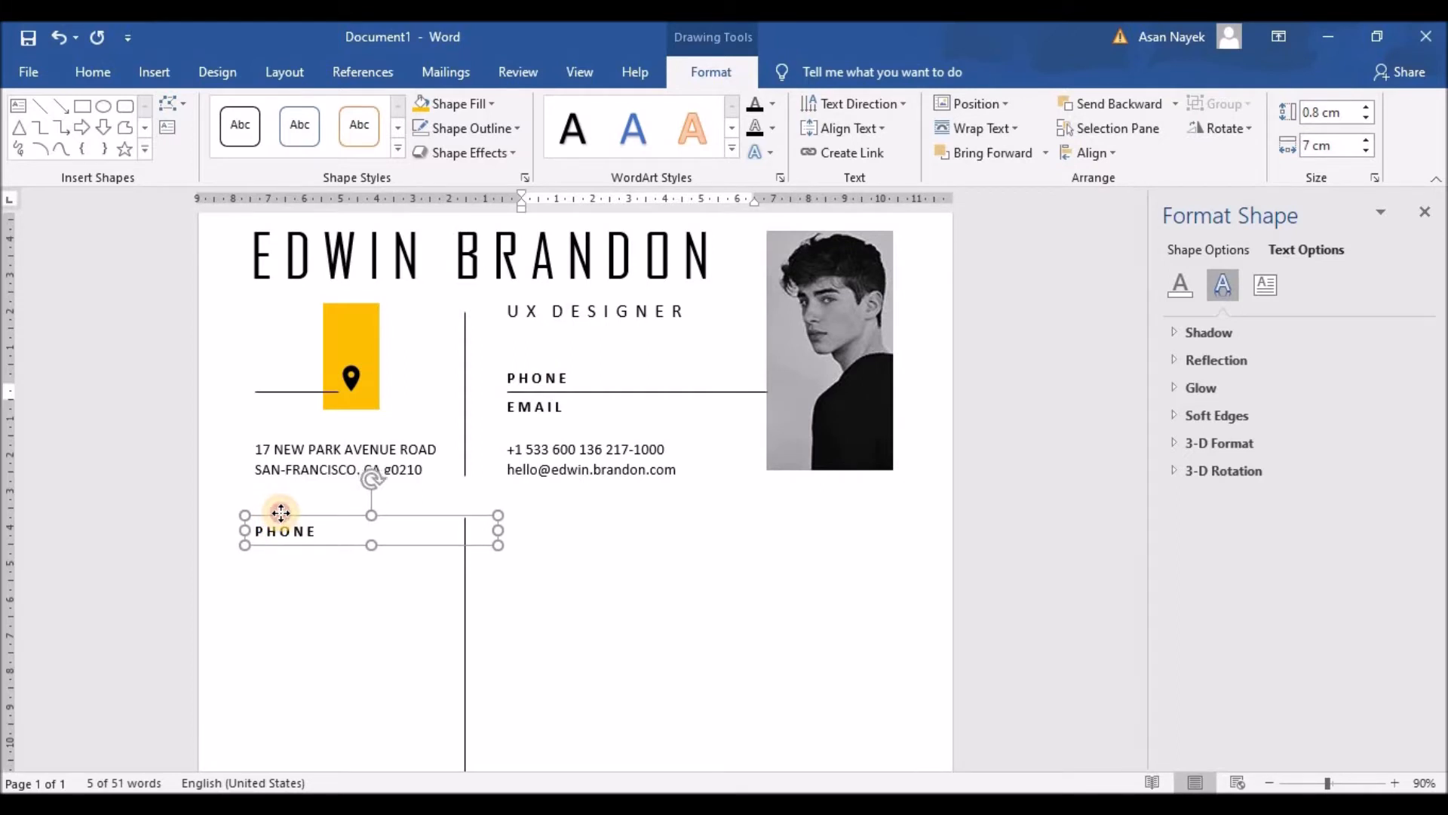
double_click(241, 533)
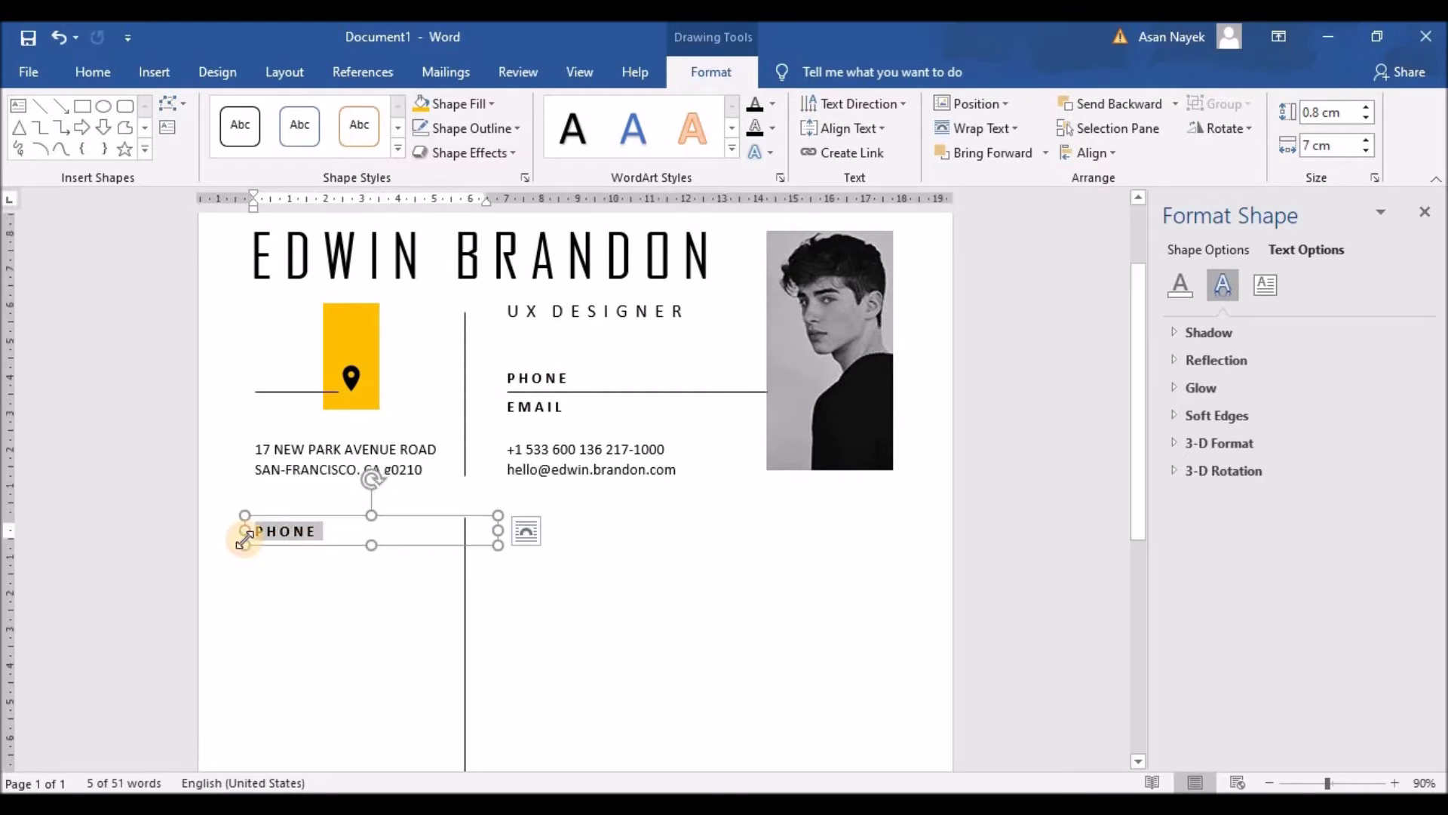
text(SKILLS)
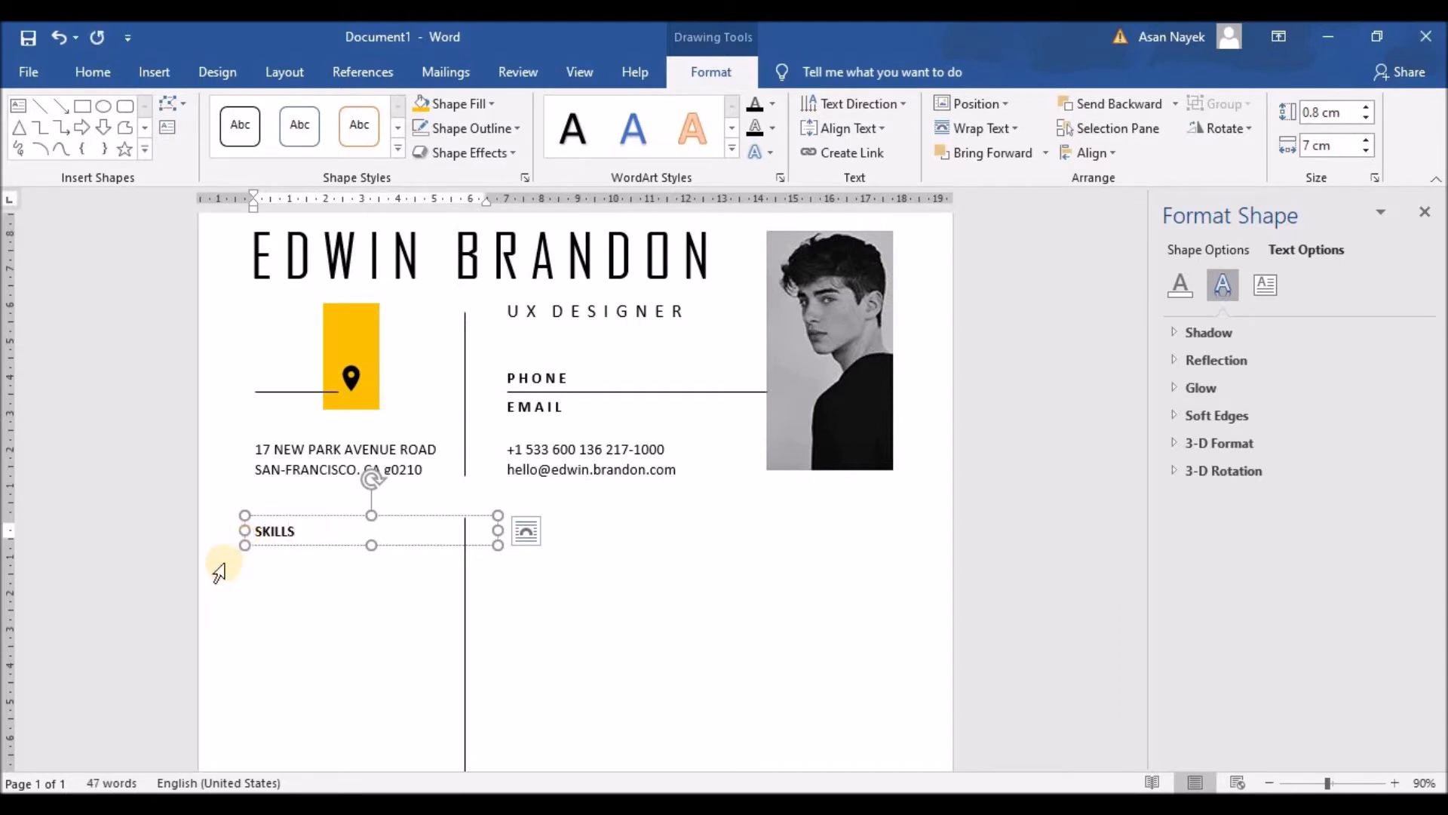
double_click(291, 533)
click(407, 473)
click(407, 473)
click(407, 473)
Space out the letters of SKILLS and adjust its text box size and position
click(285, 539)
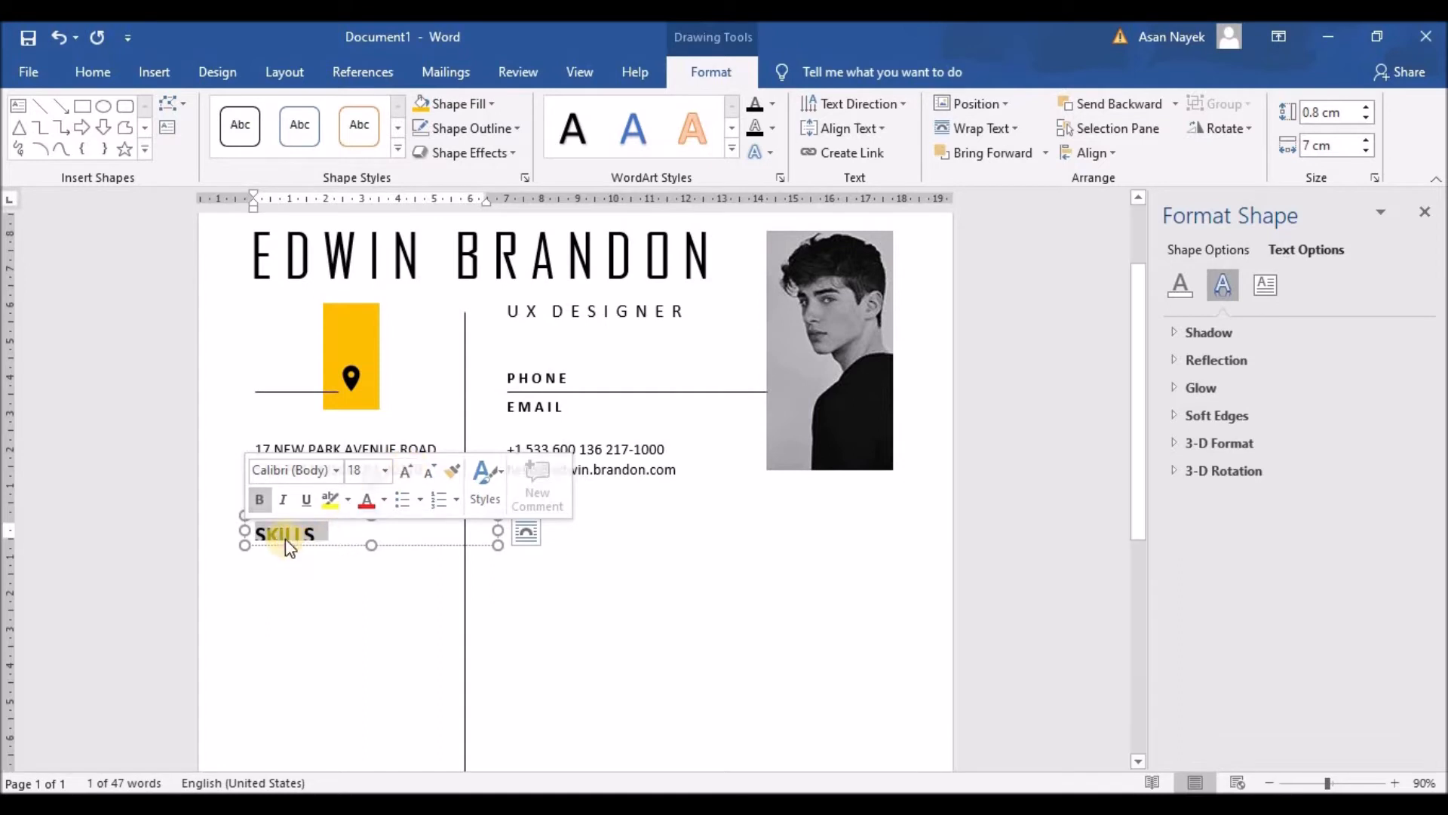
click(285, 533)
click(296, 533)
click(308, 533)
click(321, 533)
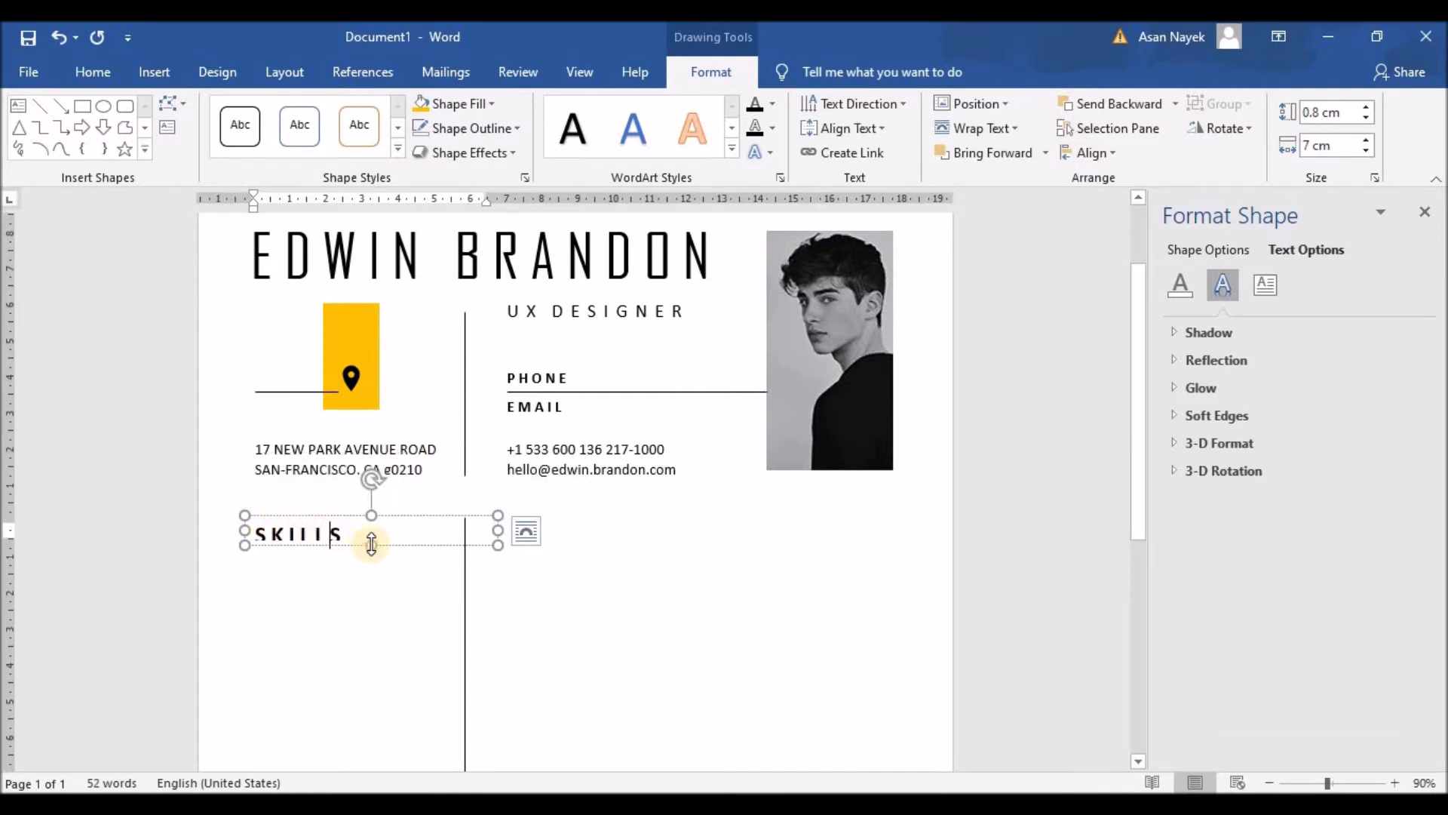
drag(371, 545, 372, 551)
click(372, 516)
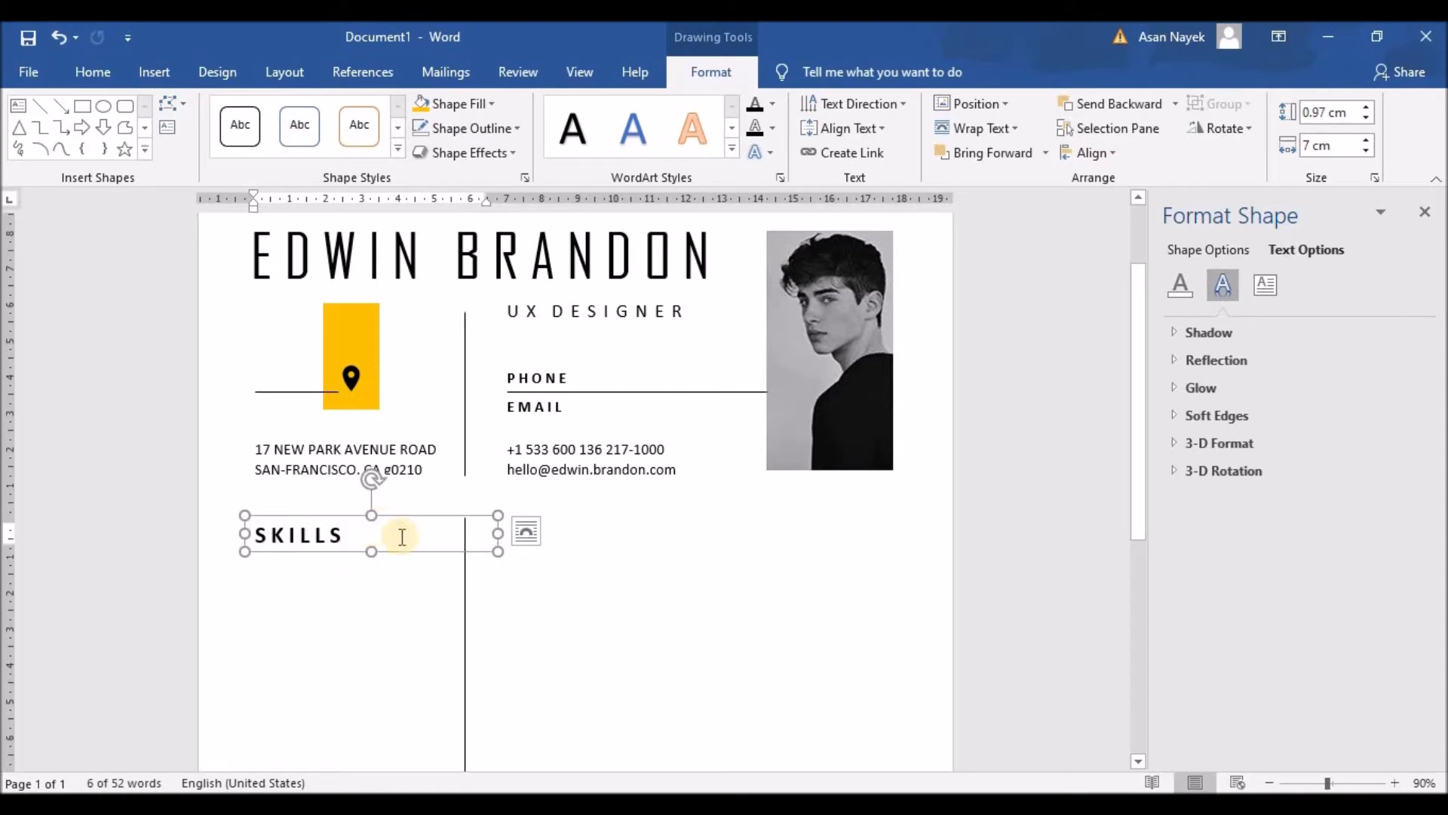
key(Up)
key(Up)
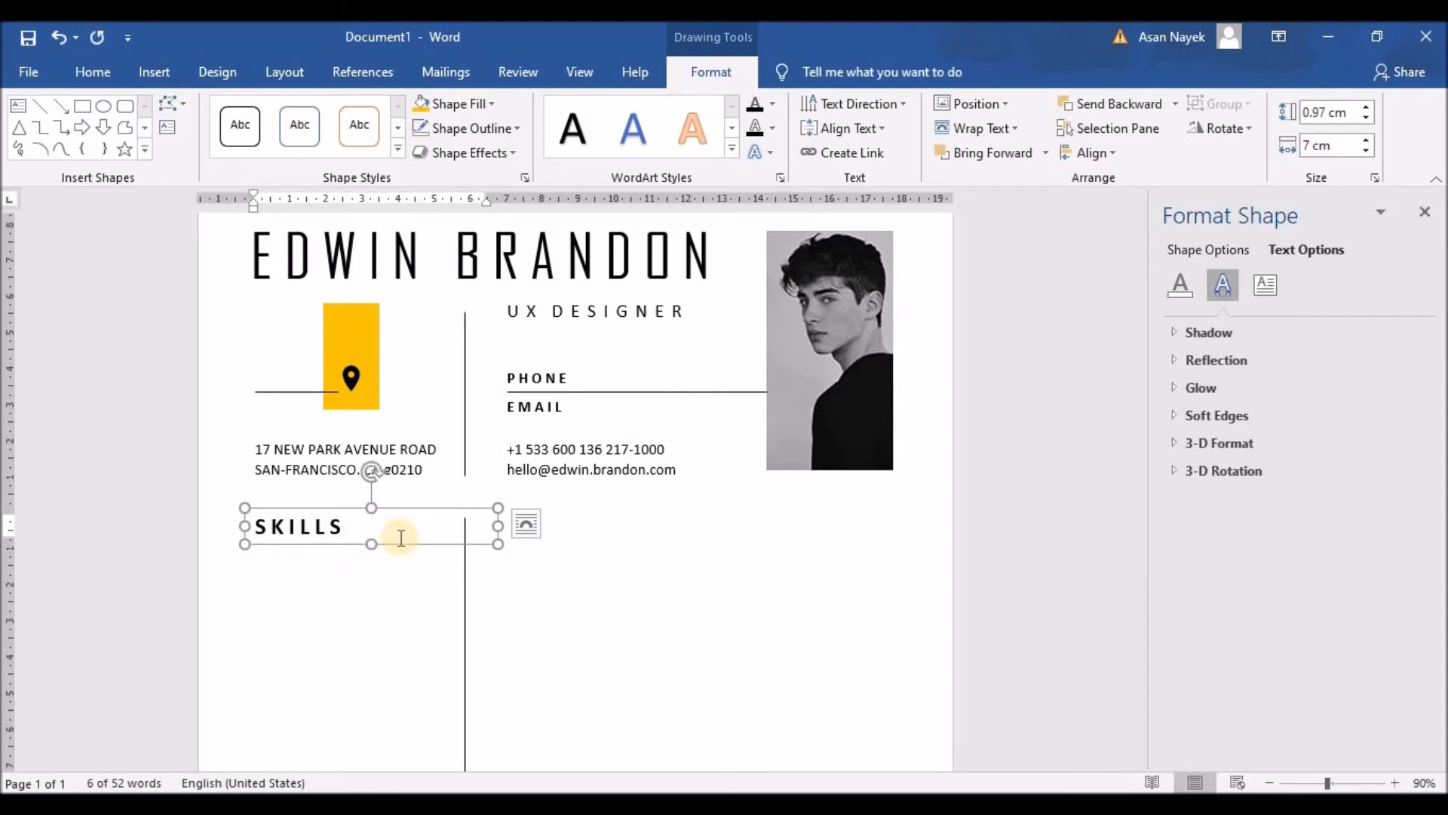
mouse_move(496, 526)
mouse_down()
mouse_move(414, 518)
mouse_move(649, 511)
mouse_move(492, 524)
mouse_up()
Add the matching PROFILE heading on the other side of the divider
text(PROFIL)
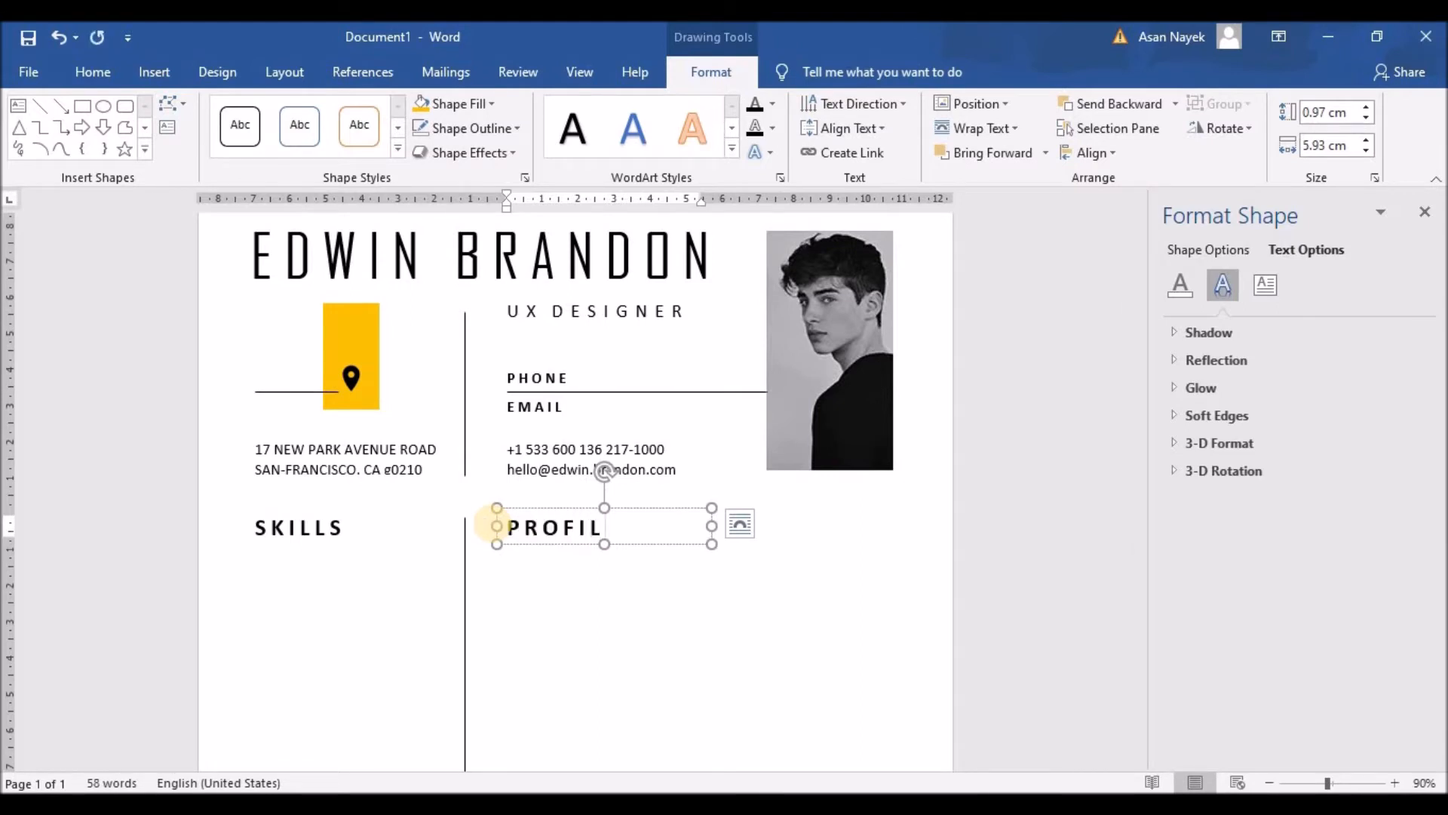
click(362, 550)
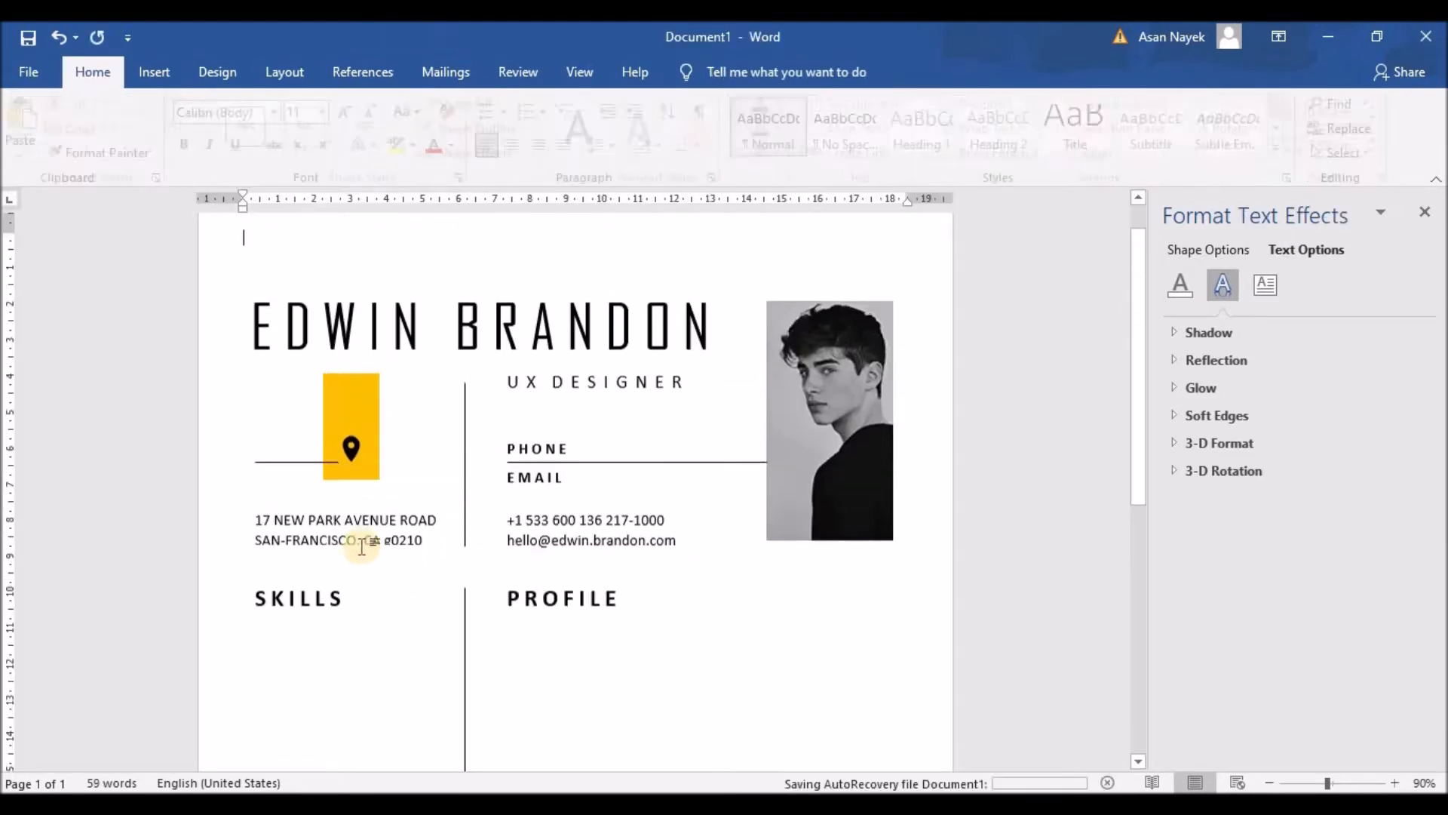
scroll(365, 517, down, 1)
Enlarge the SKILLS box and add a PROFESSIONAL line below, shrunk to 14 pt
scroll(297, 467, down, 1)
click(297, 405)
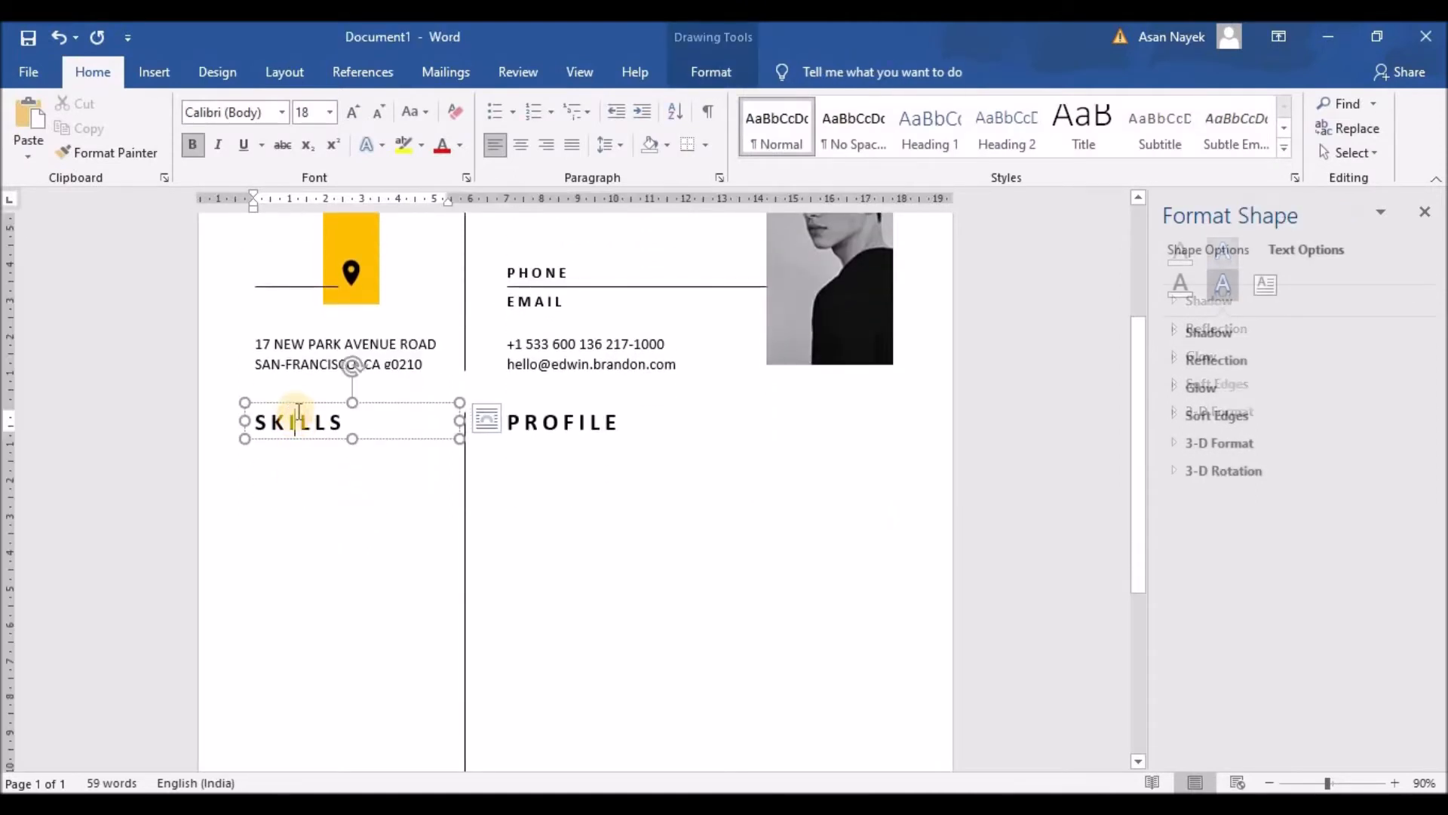
mouse_move(352, 438)
mouse_down()
mouse_move(350, 478)
mouse_move(340, 448)
mouse_up()
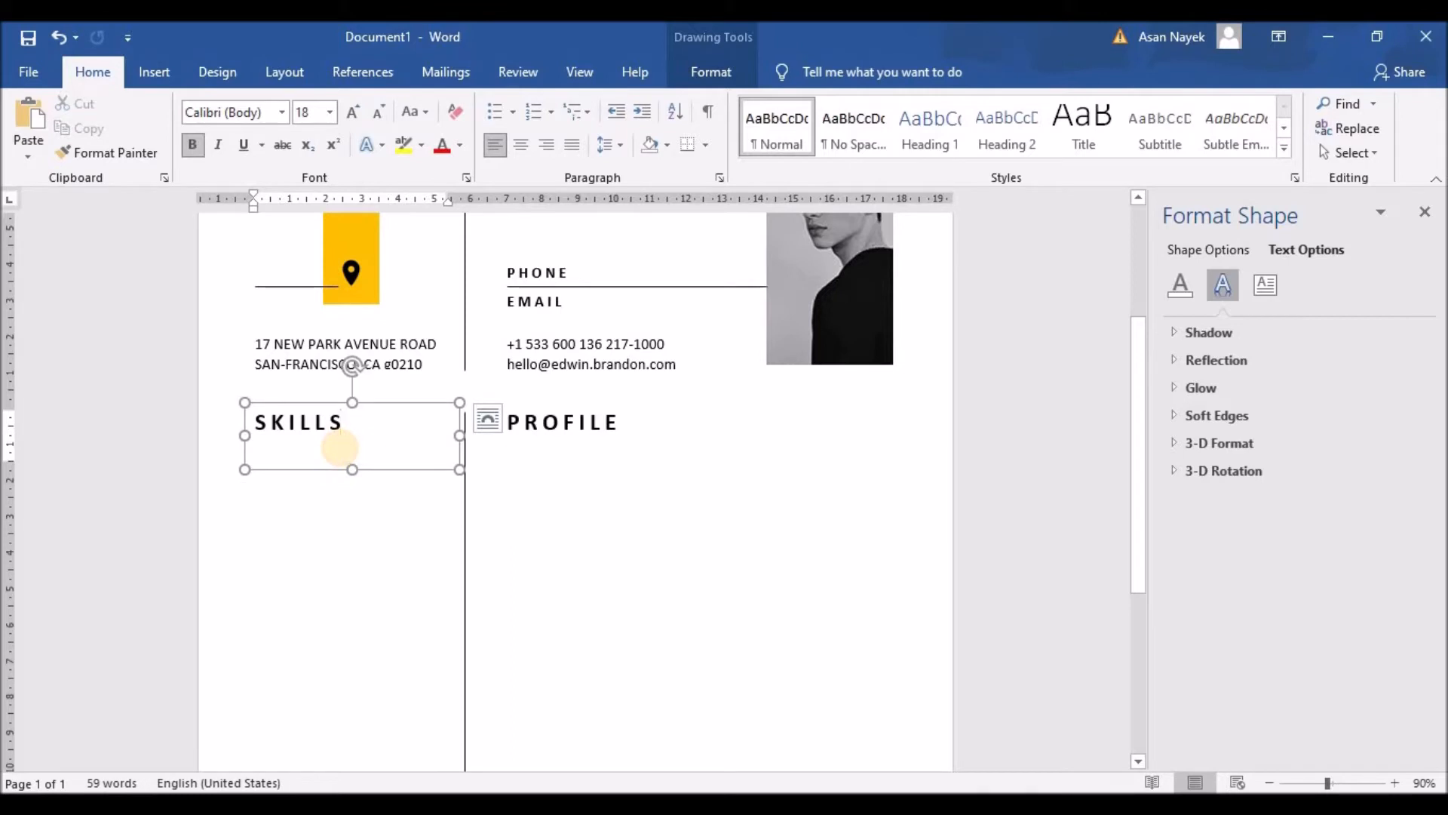
click(339, 448)
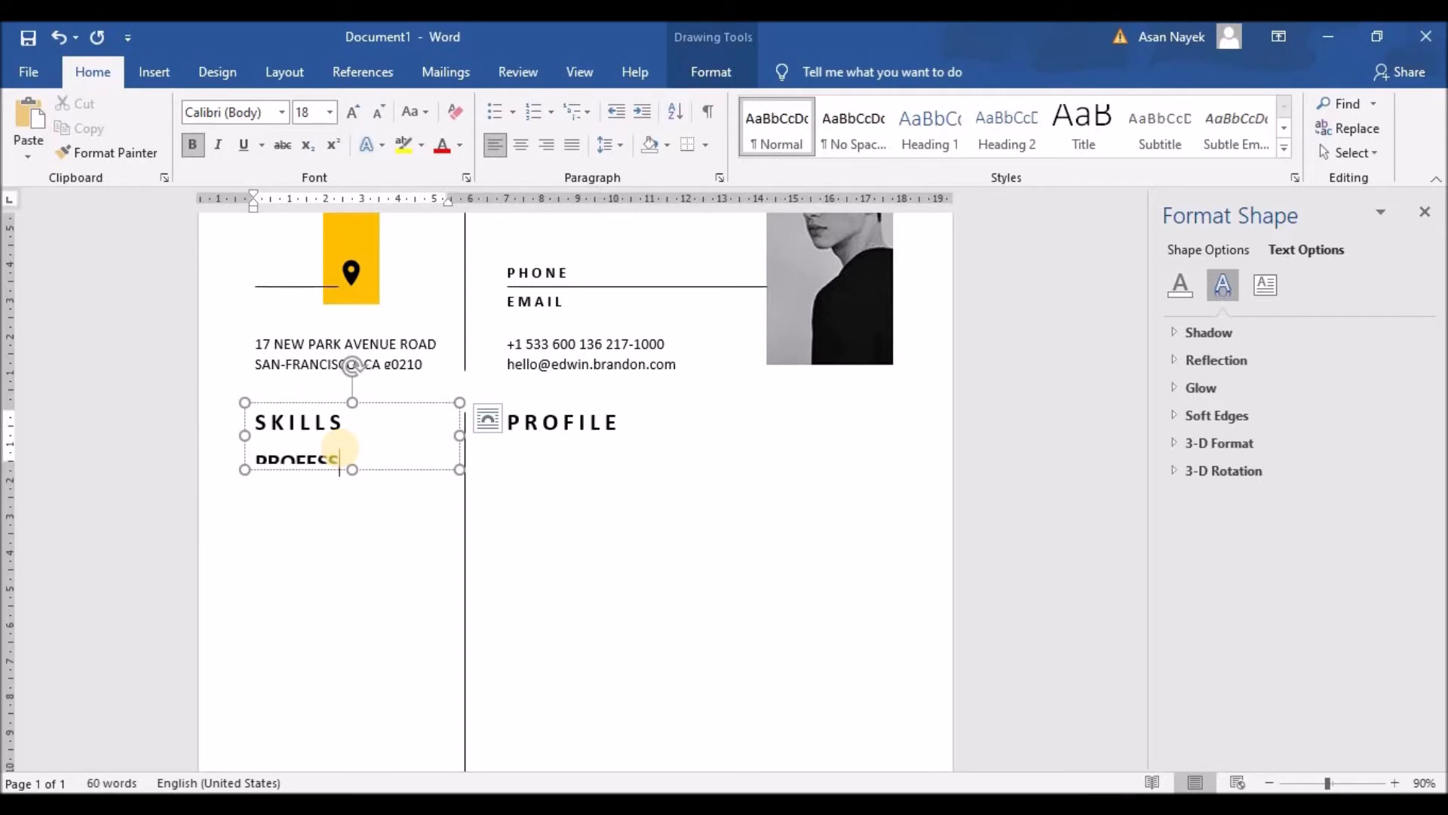
text(AL)
drag(352, 469, 252, 463)
click(436, 406)
click(437, 405)
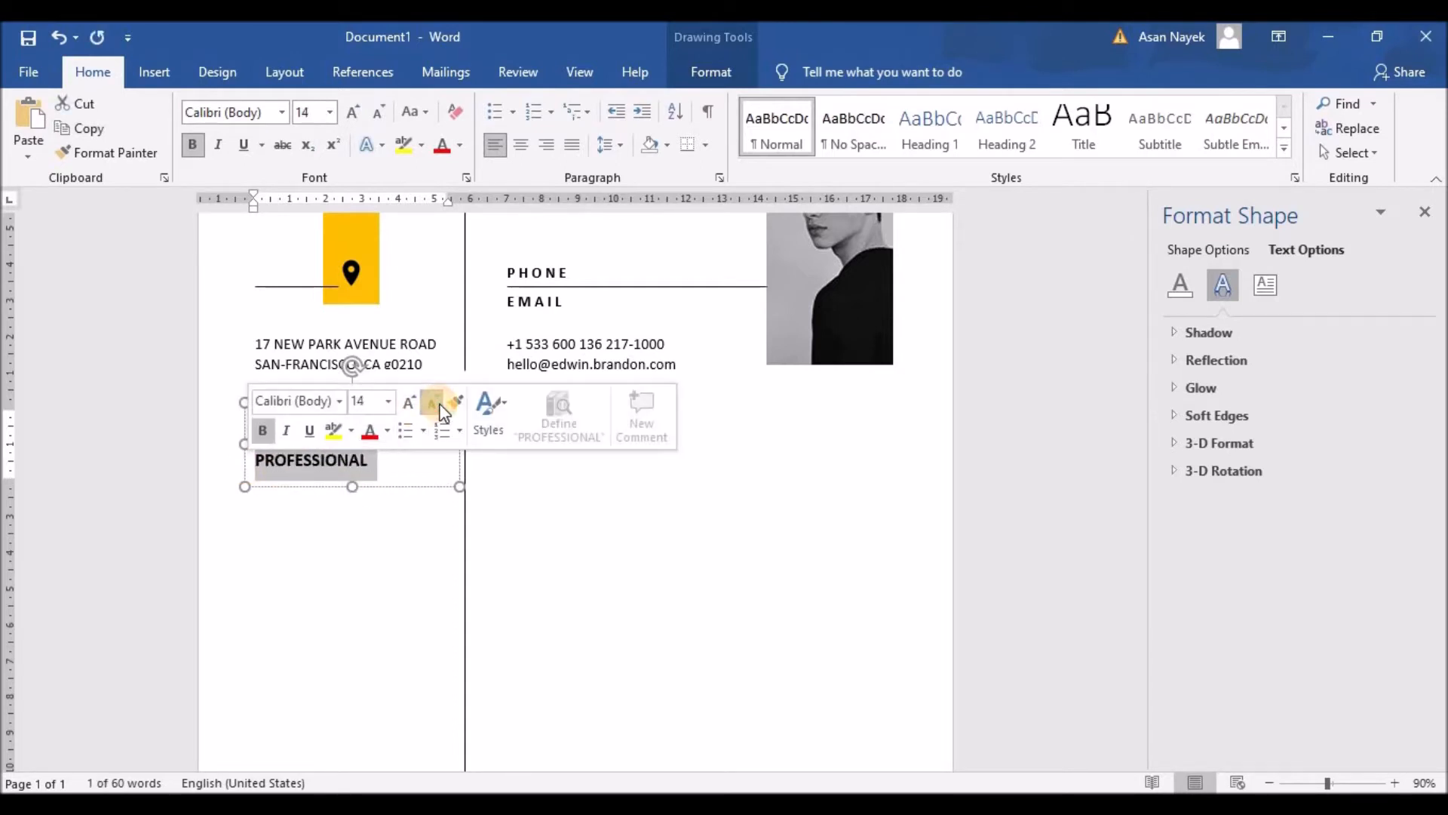
Space out the letters of PROFESSIONAL
click(268, 461)
click(281, 460)
click(296, 460)
click(308, 461)
click(321, 460)
click(334, 460)
click(348, 460)
click(365, 461)
click(380, 461)
click(395, 460)
click(408, 460)
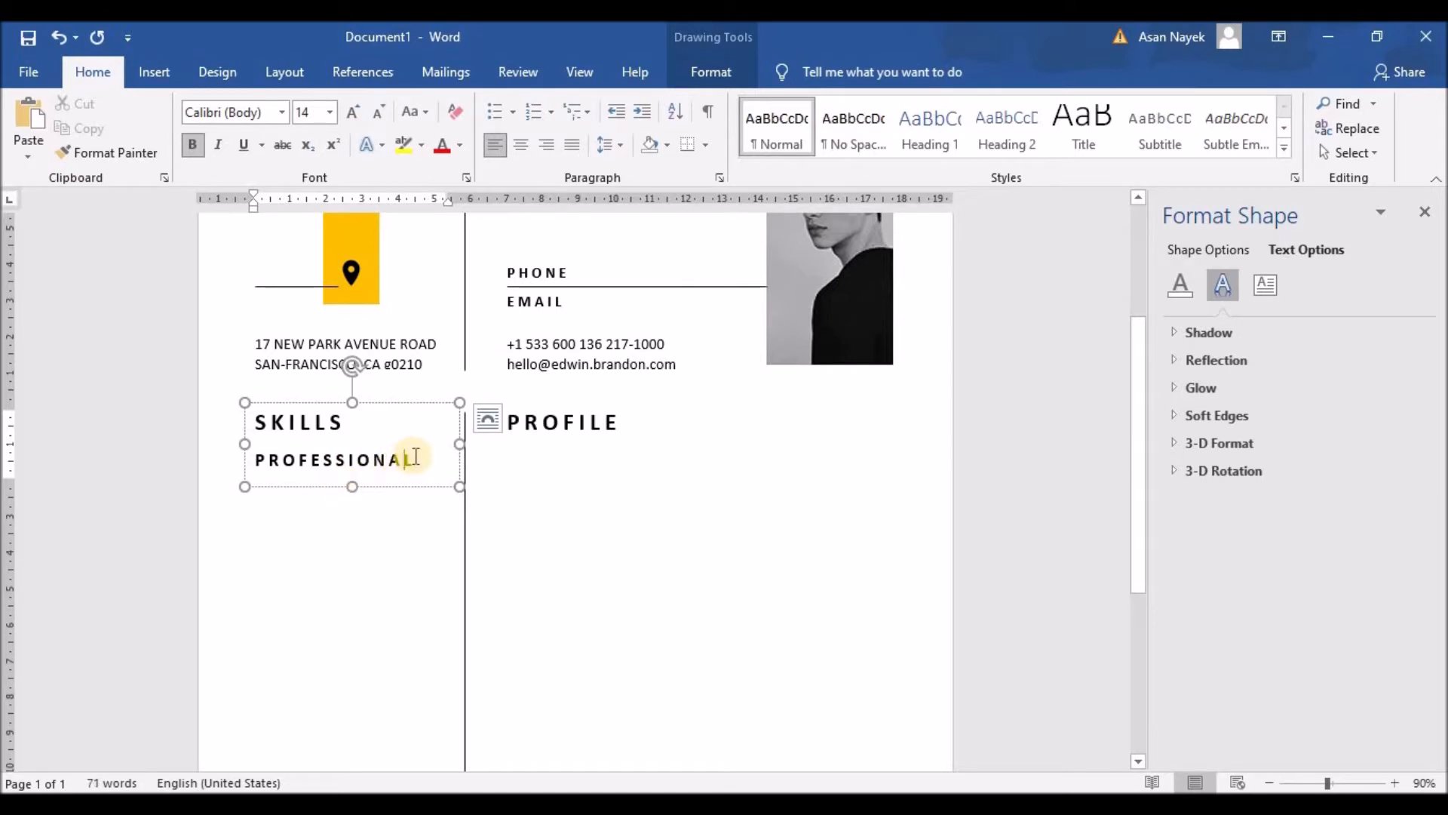
Extend the box down and add a plain, non-bold 12 pt 'UI/UX Design' line
drag(352, 487, 356, 731)
click(415, 462)
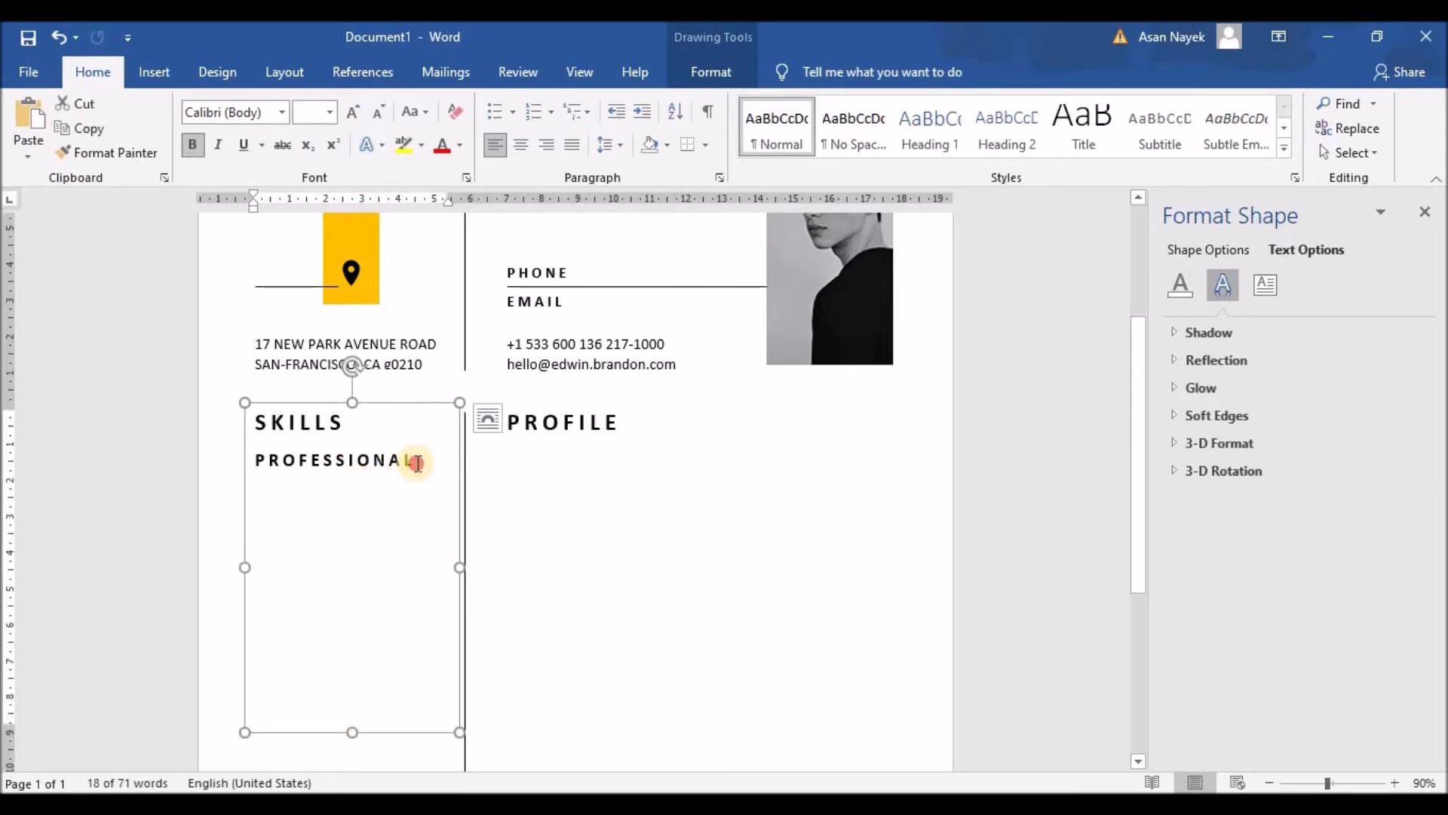
key(Return)
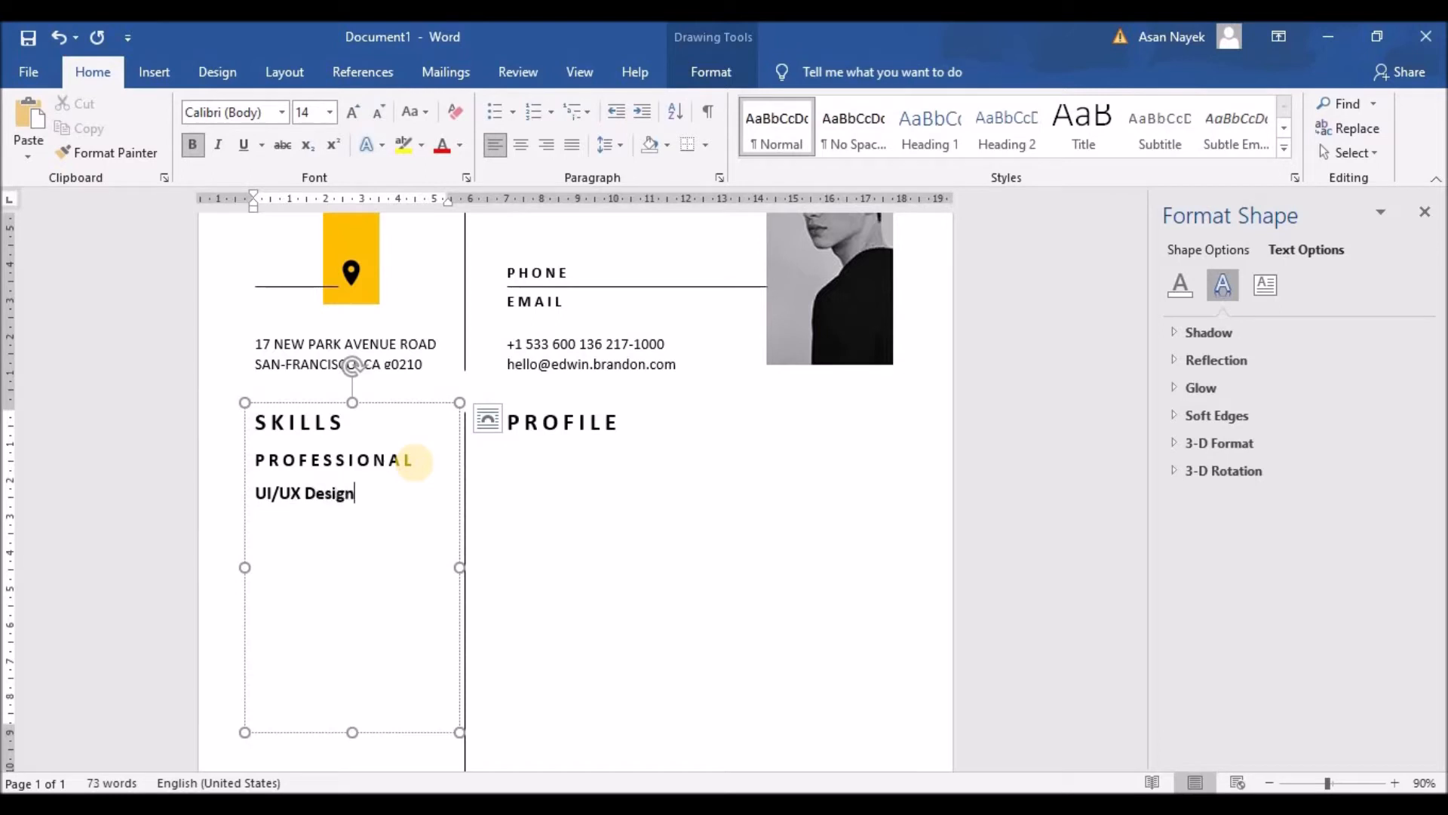
drag(364, 494, 255, 495)
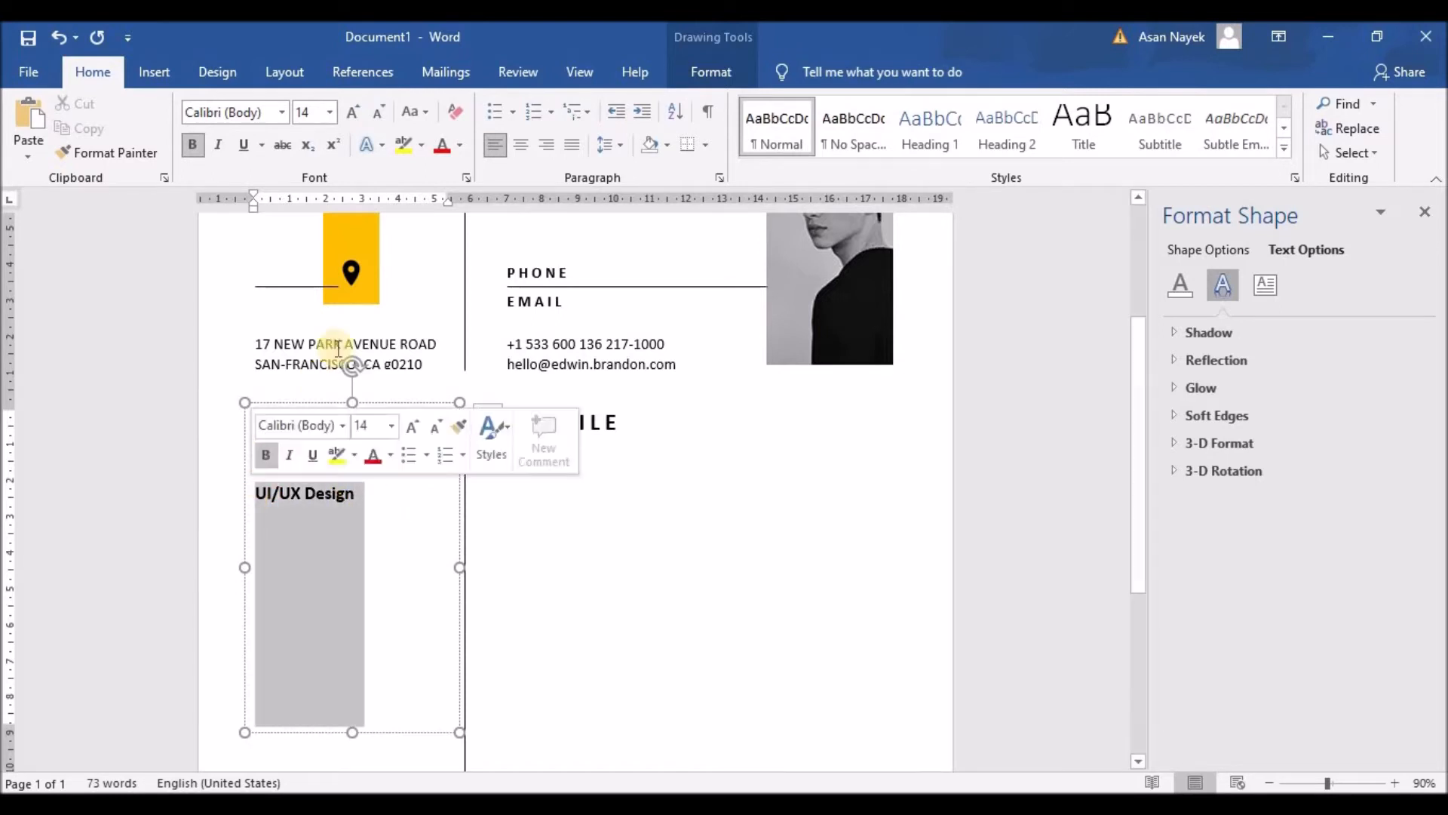
click(338, 349)
drag(345, 494, 252, 495)
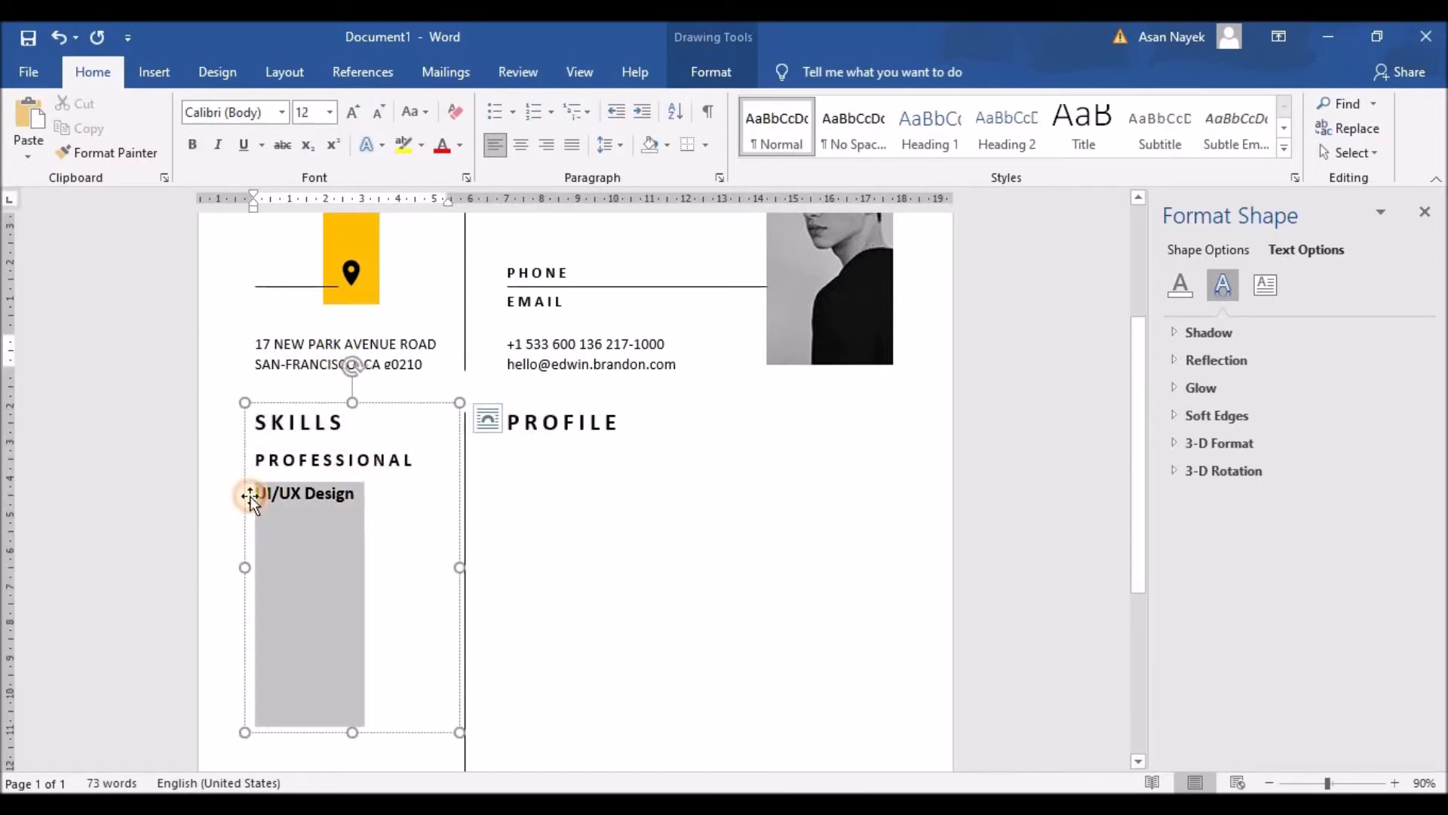
click(378, 114)
click(192, 145)
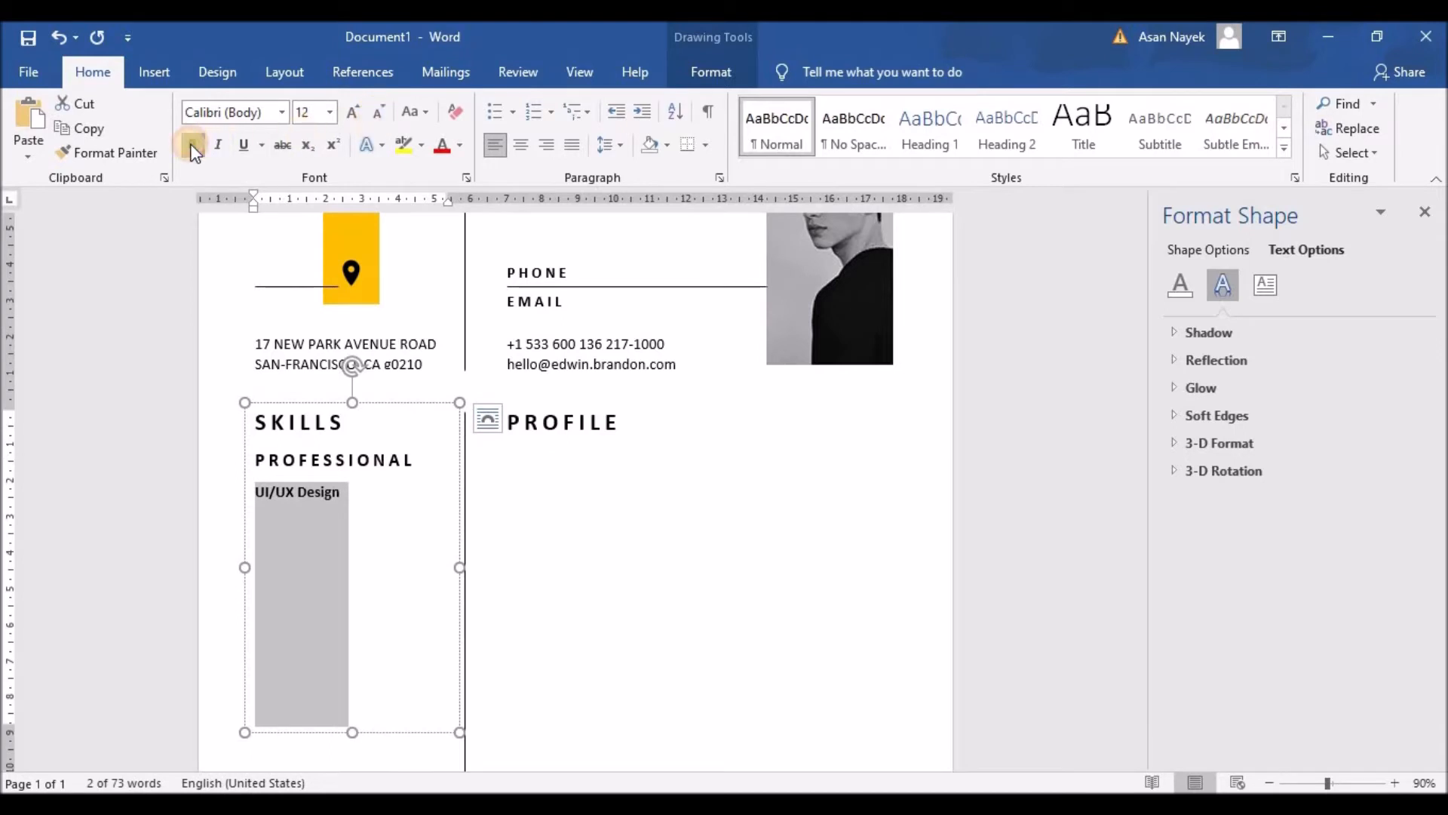
click(541, 344)
drag(328, 492, 258, 493)
click(343, 499)
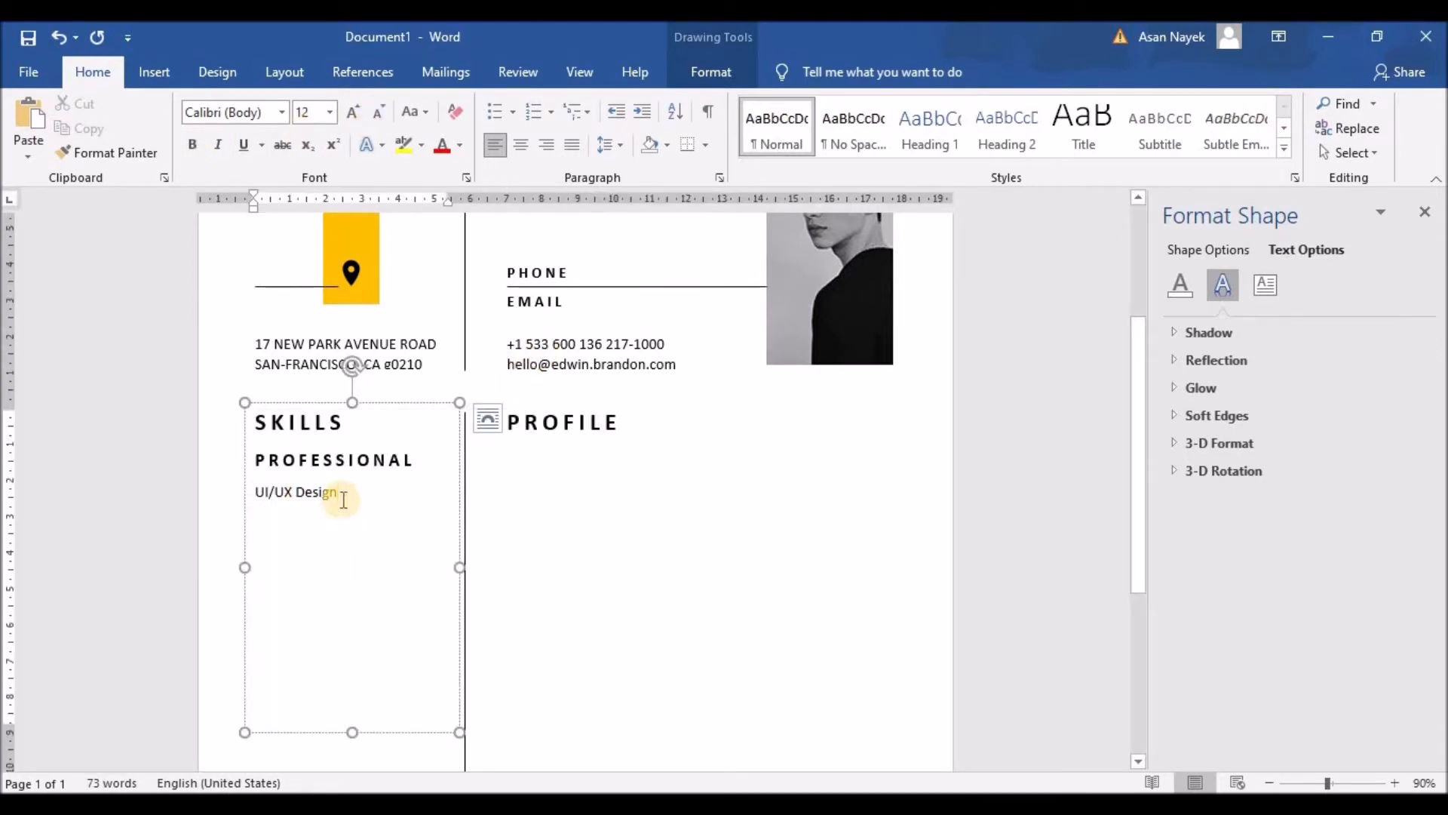
List the remaining skills, Graphic Design through Motion Graphics and Visual Effects, and lengthen the box
key(Return)
text(Graphic Design)
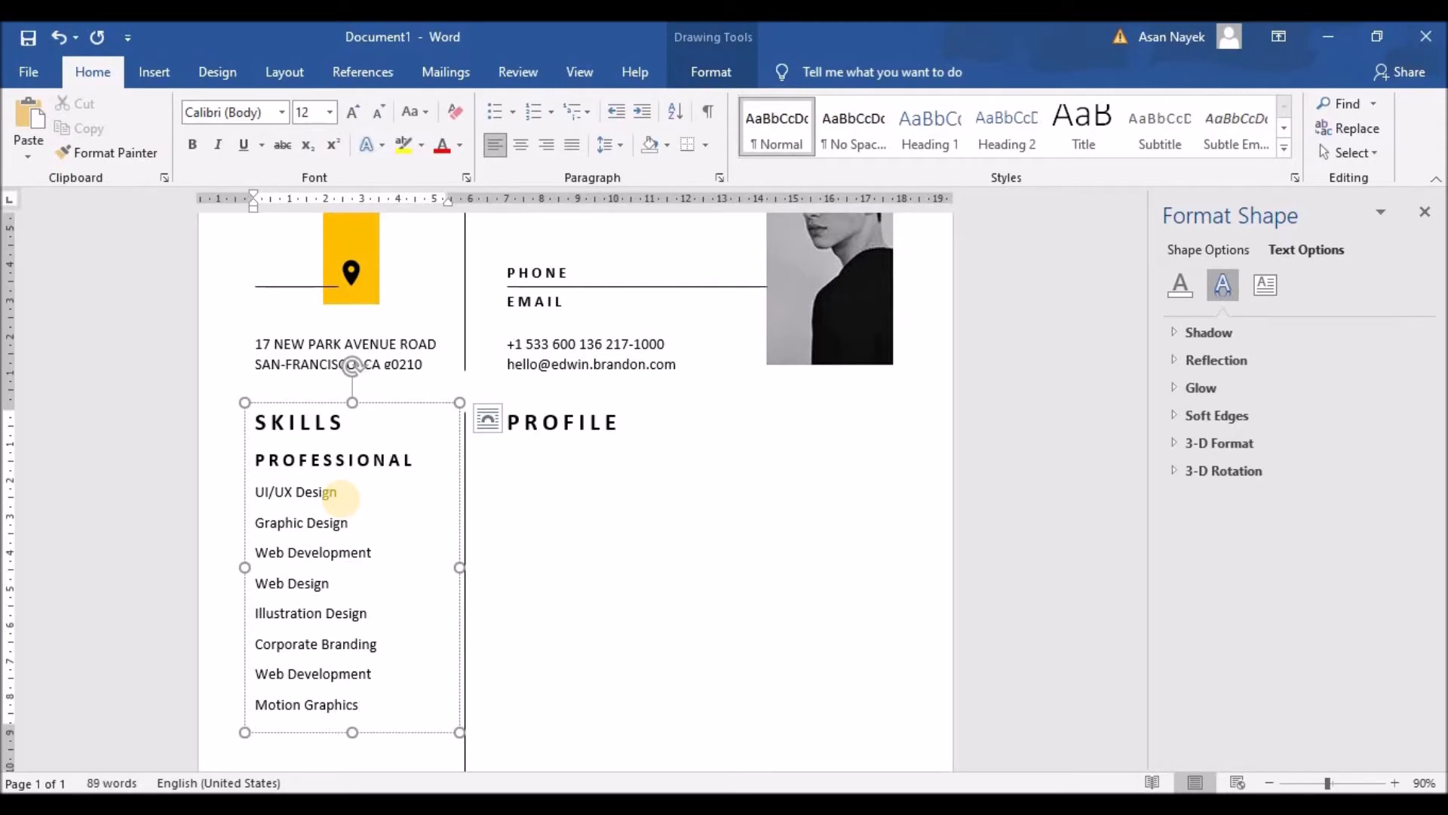
scroll(406, 588, down, 2)
drag(353, 643, 223, 336)
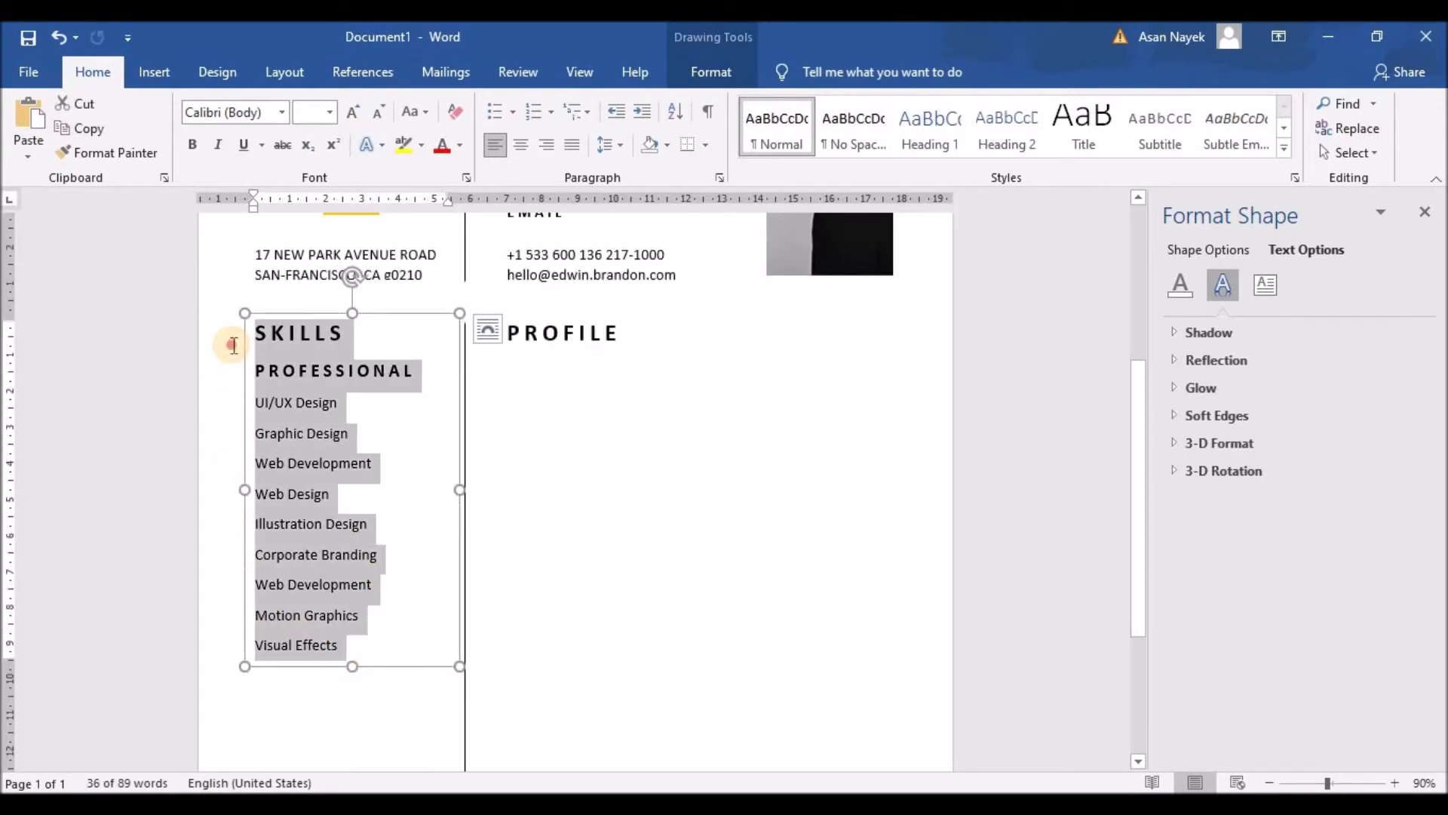
Set the skills in Raleway and shrink the skills list, PROFESSIONAL and SKILLS one size each
click(288, 110)
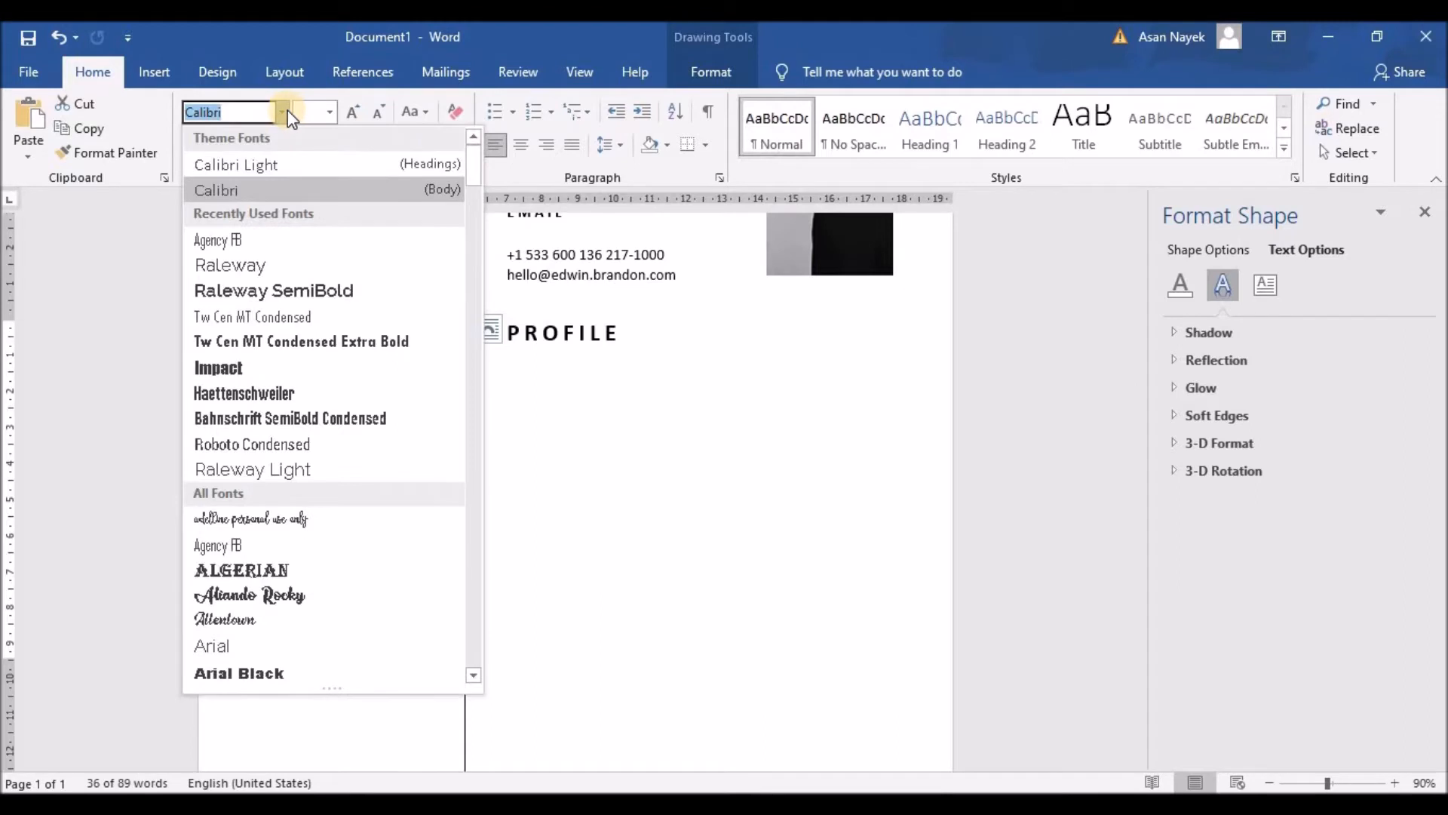
click(231, 267)
click(343, 414)
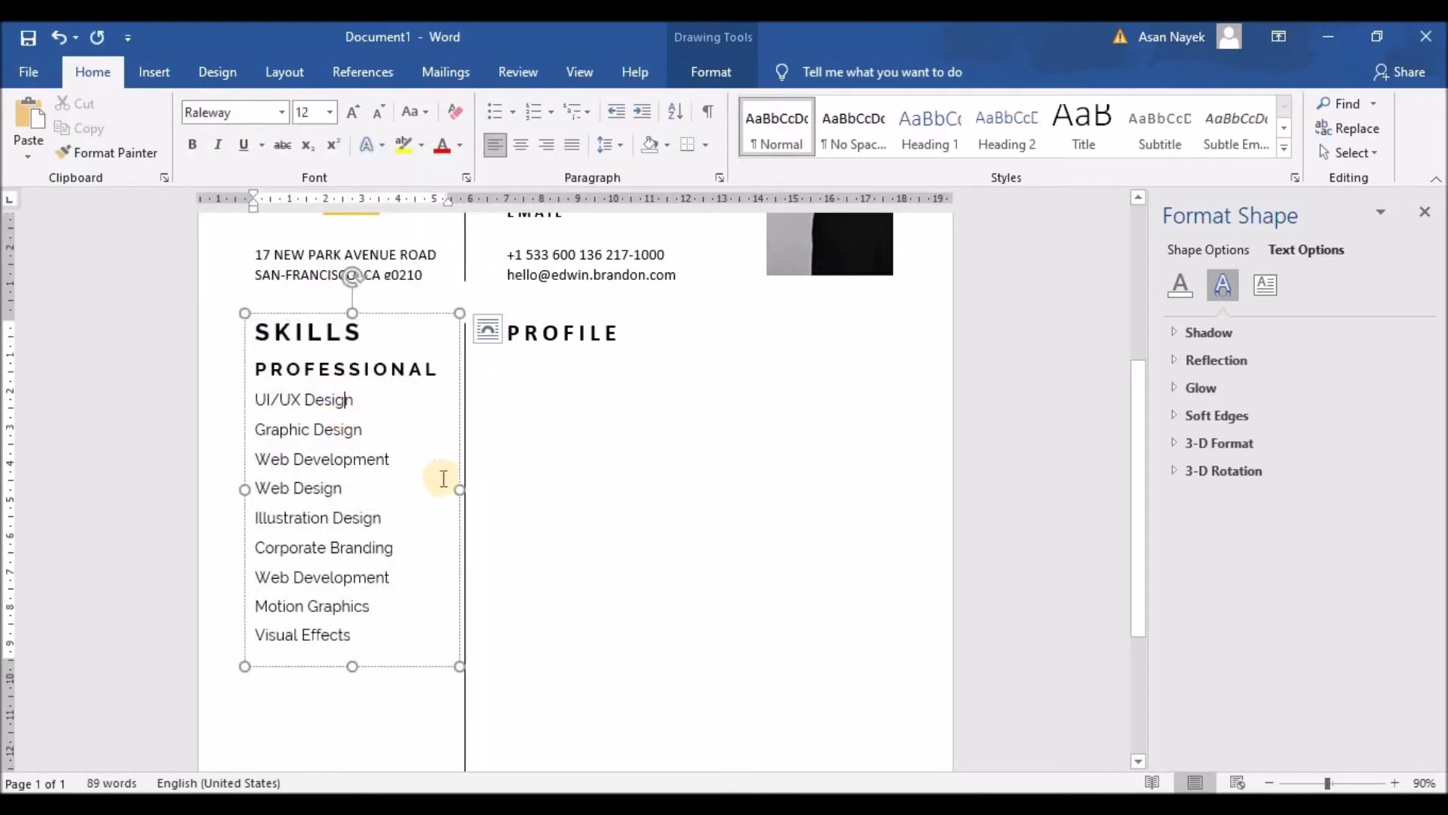
scroll(408, 392, up, 1)
drag(348, 720, 214, 489)
click(379, 111)
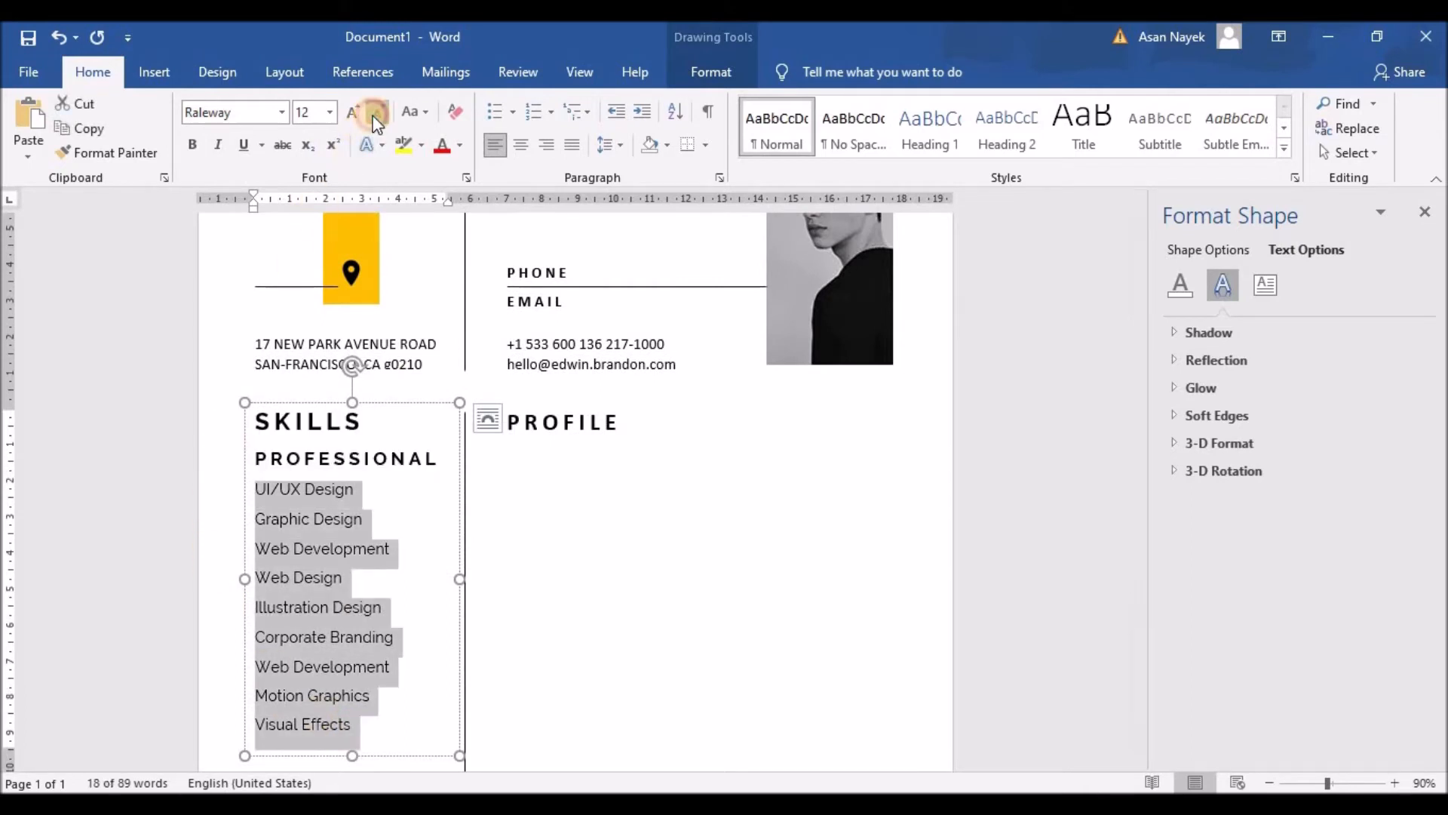
click(381, 524)
click(220, 456)
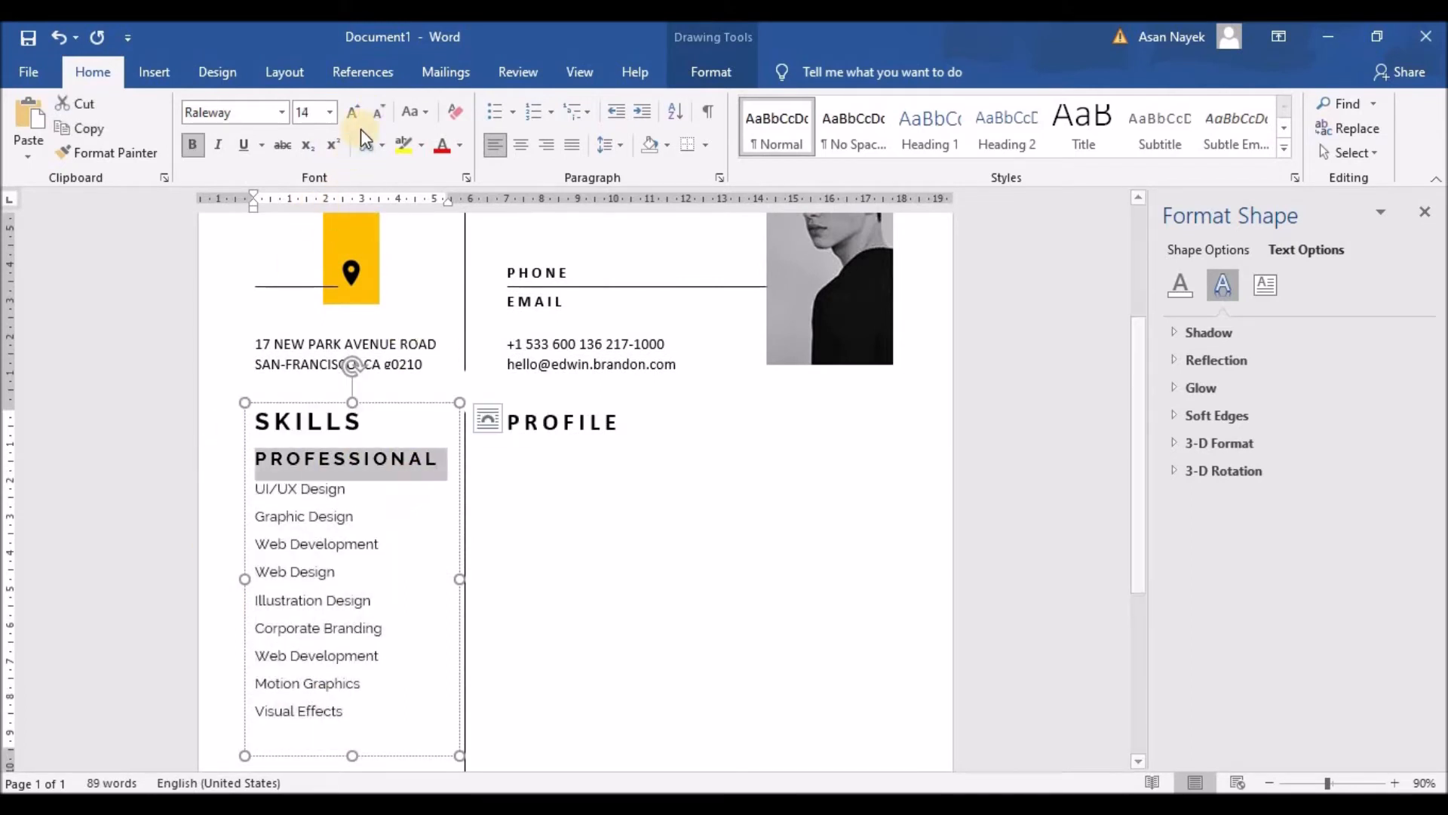
click(376, 111)
click(226, 421)
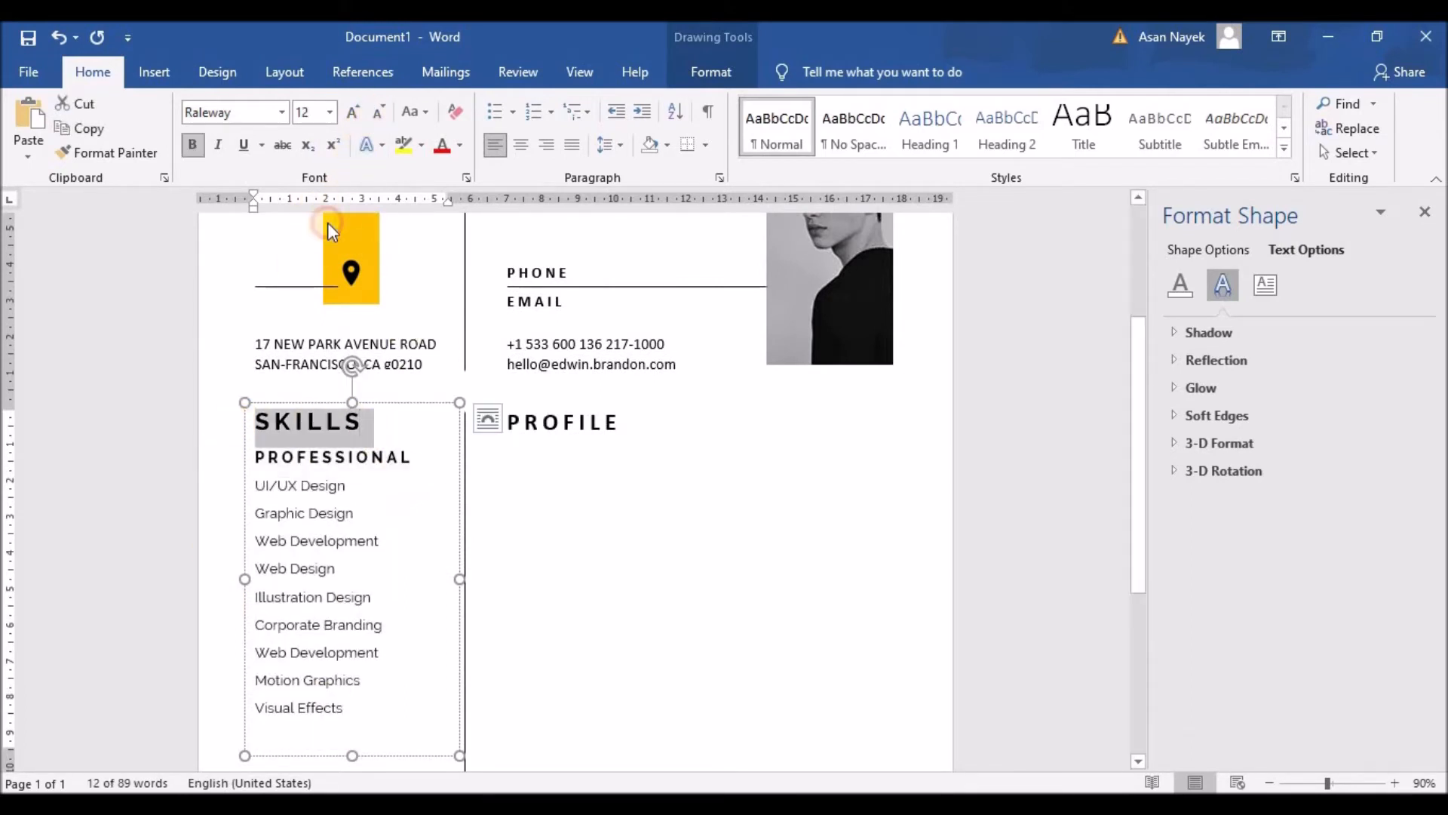
click(379, 111)
click(384, 476)
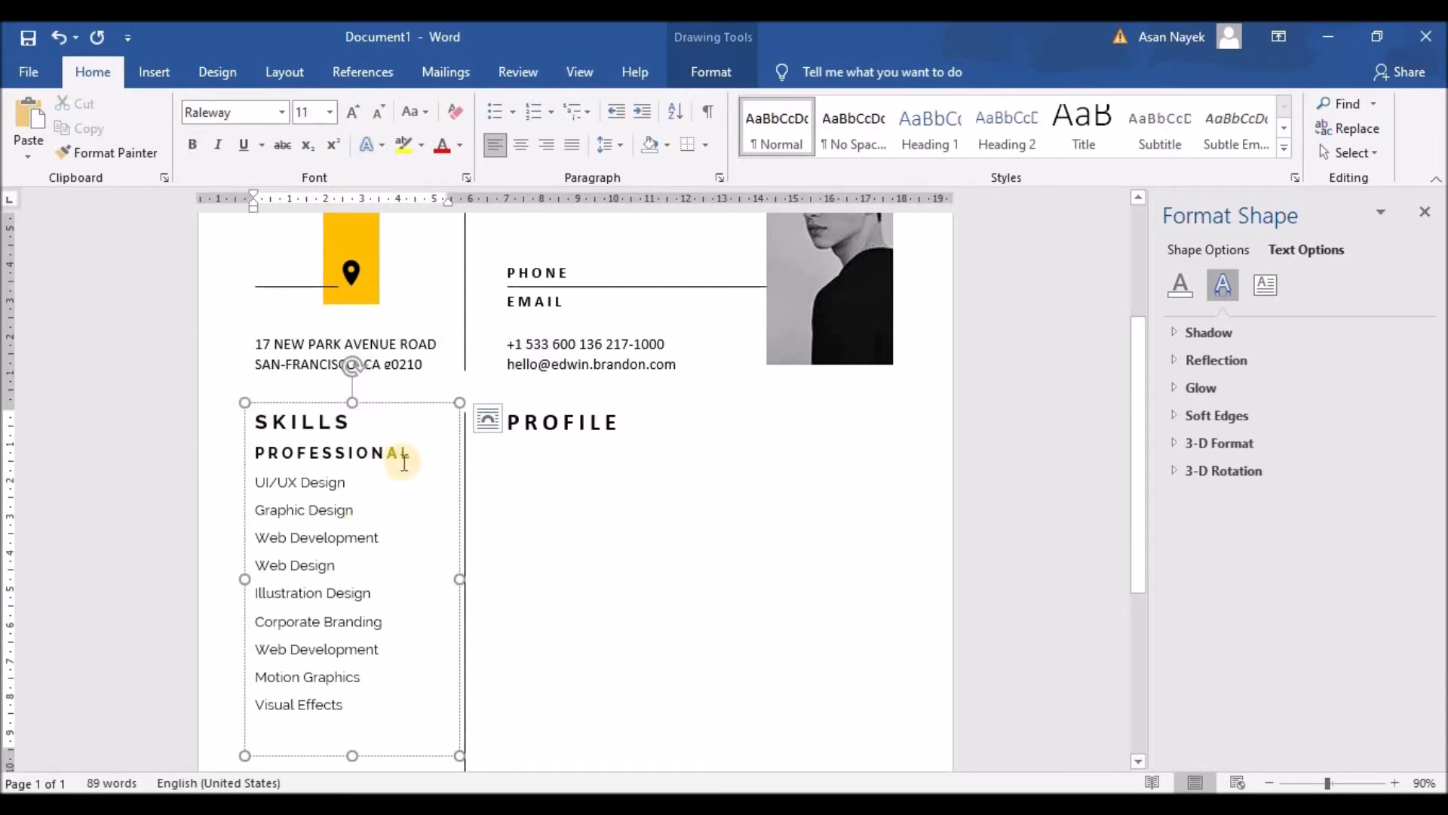
Set PROFILE in smaller Raleway and the phone and email lines in 11 pt Raleway
double_click(517, 423)
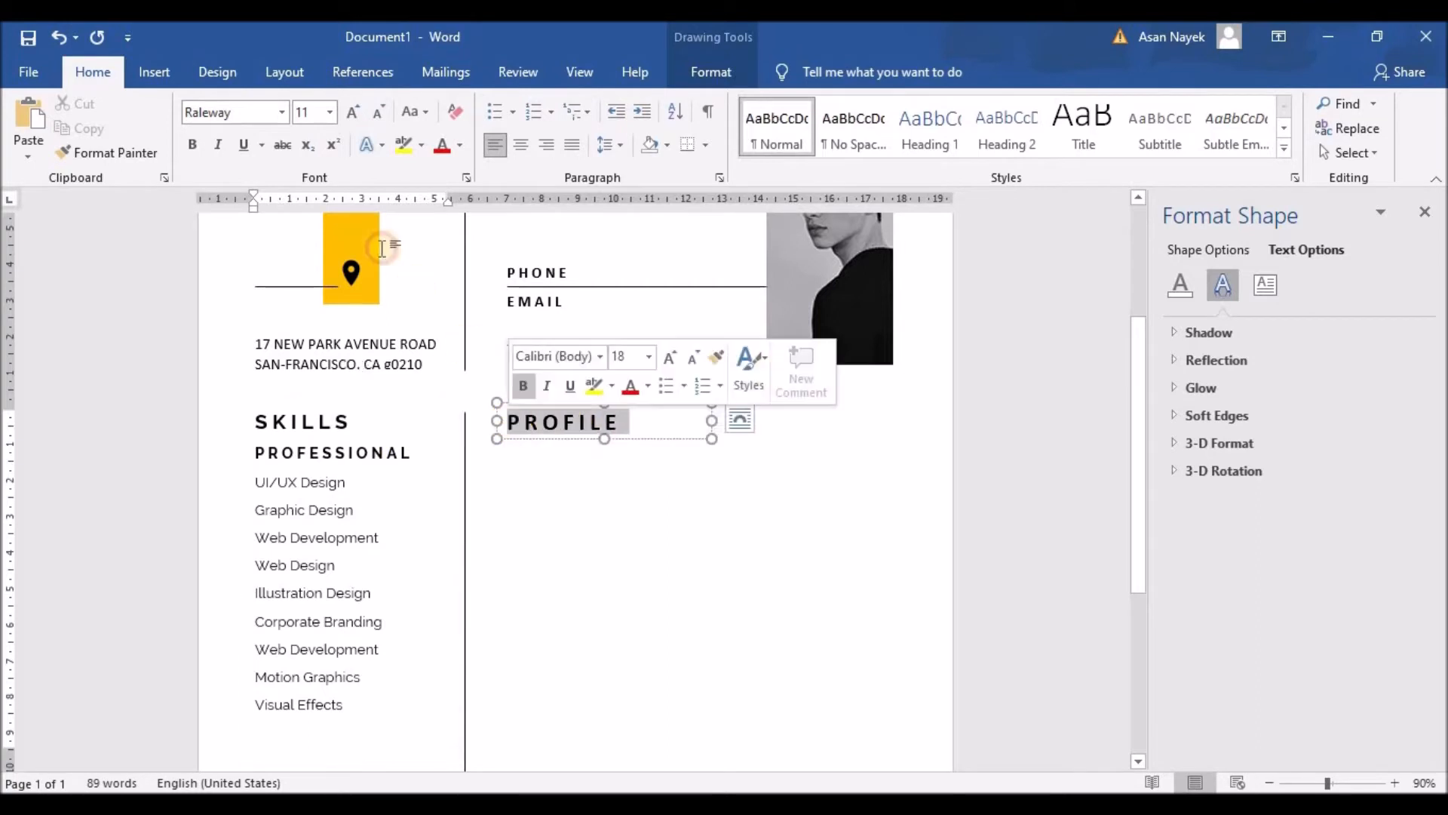
click(288, 113)
click(236, 236)
click(384, 115)
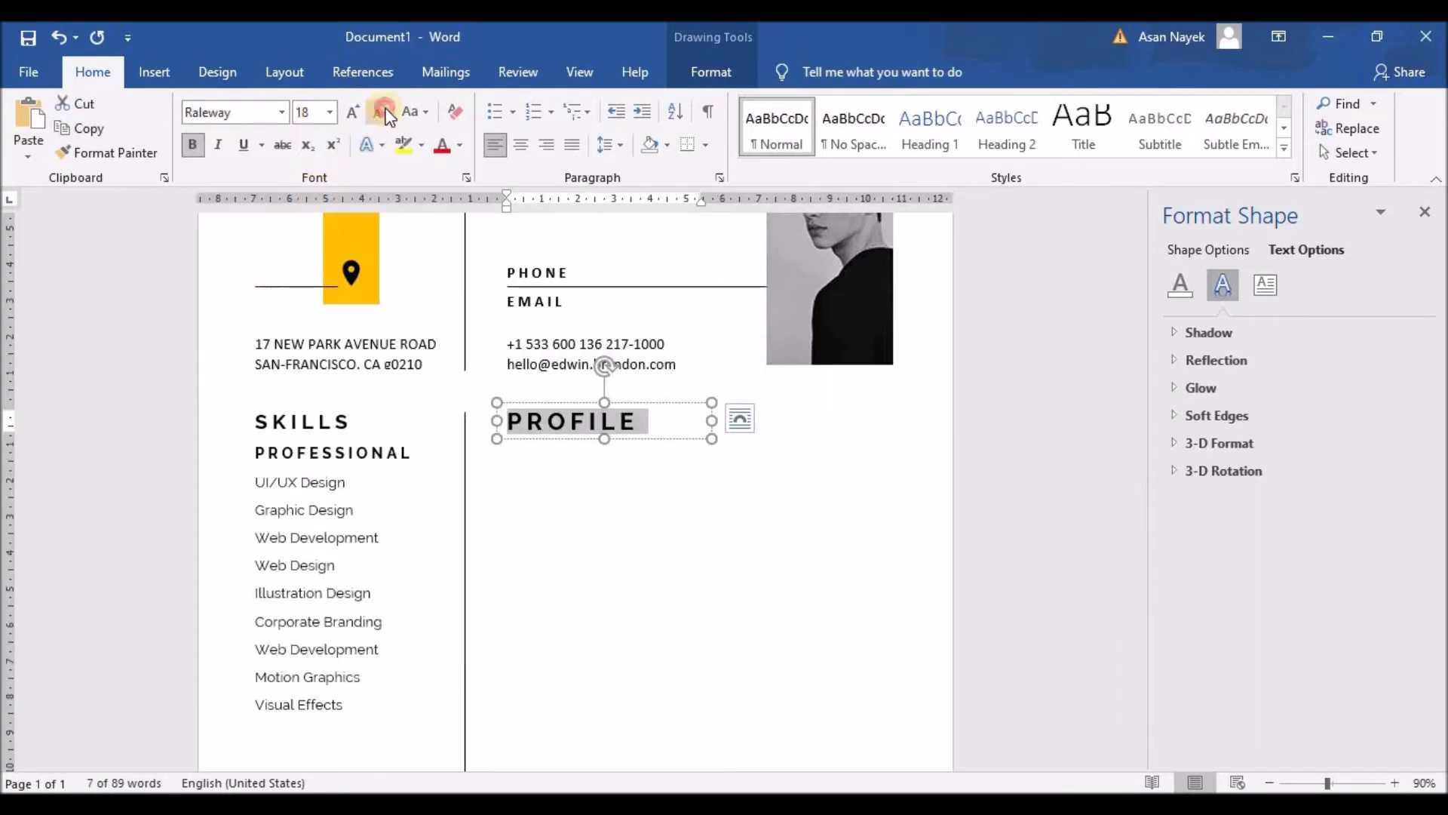
drag(667, 364, 494, 339)
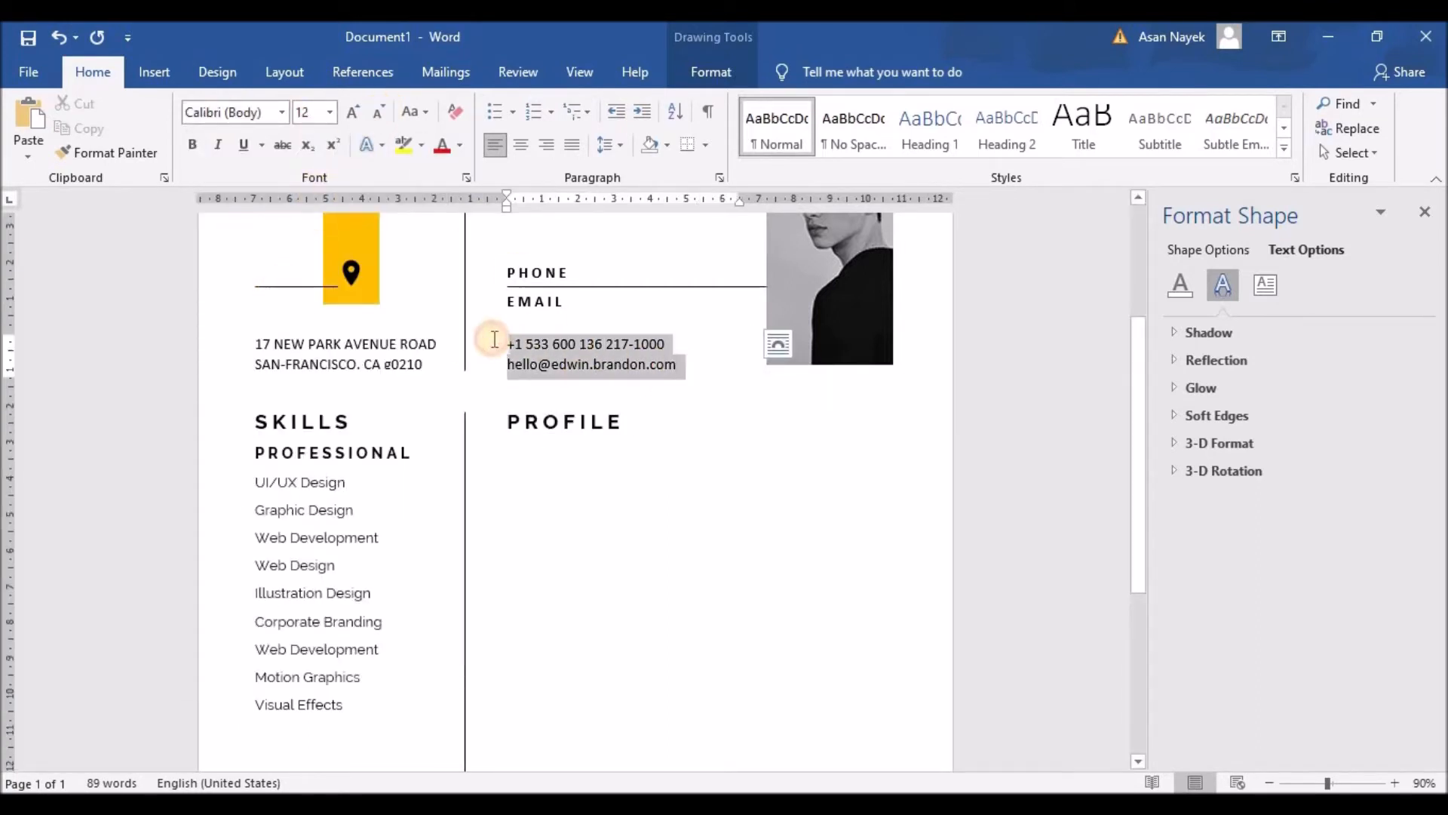
click(281, 112)
click(235, 232)
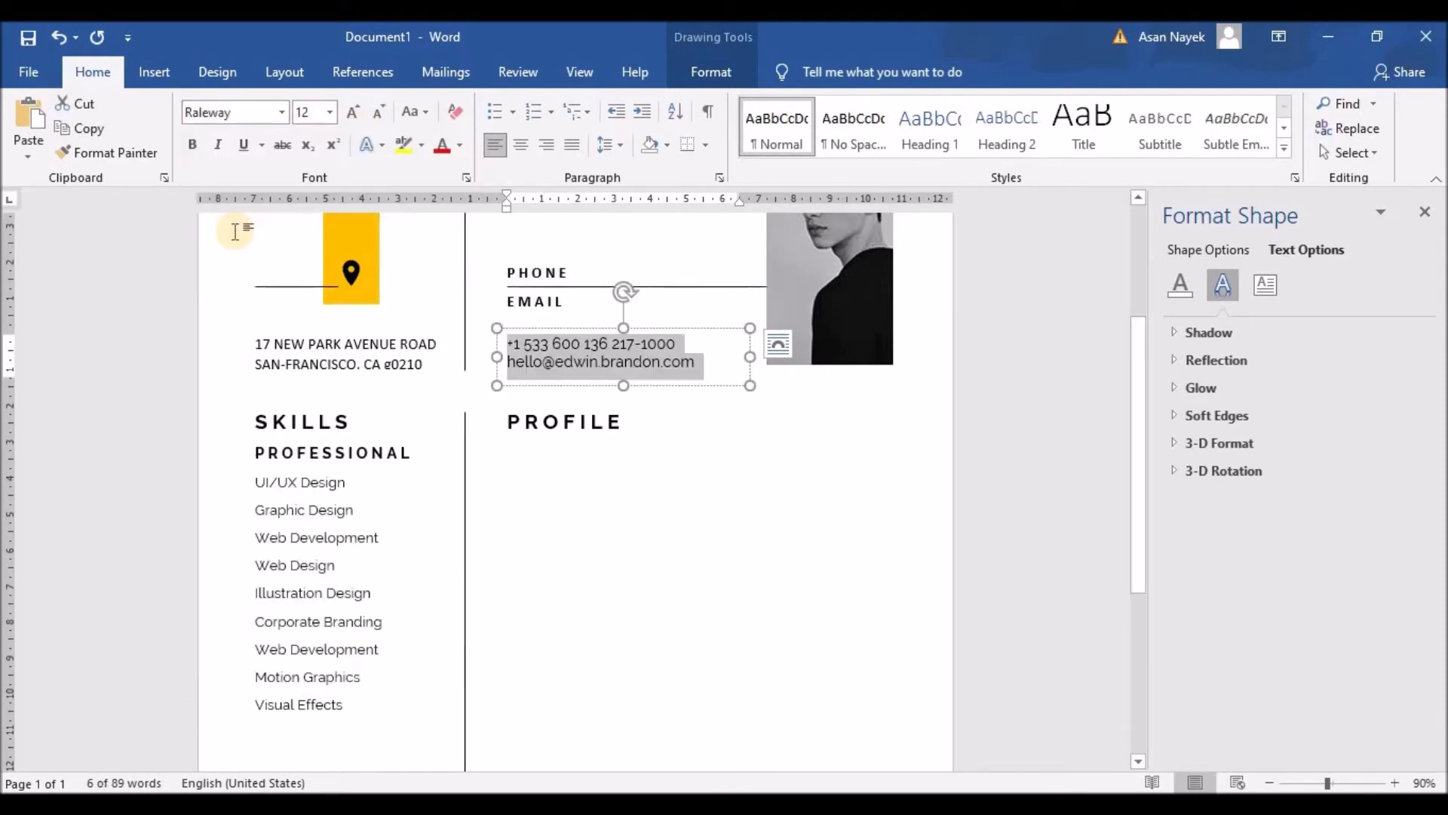
click(383, 114)
Set the two address lines in 11 pt Raleway and the EMAIL label in Raleway
drag(273, 358, 233, 342)
click(283, 113)
click(245, 226)
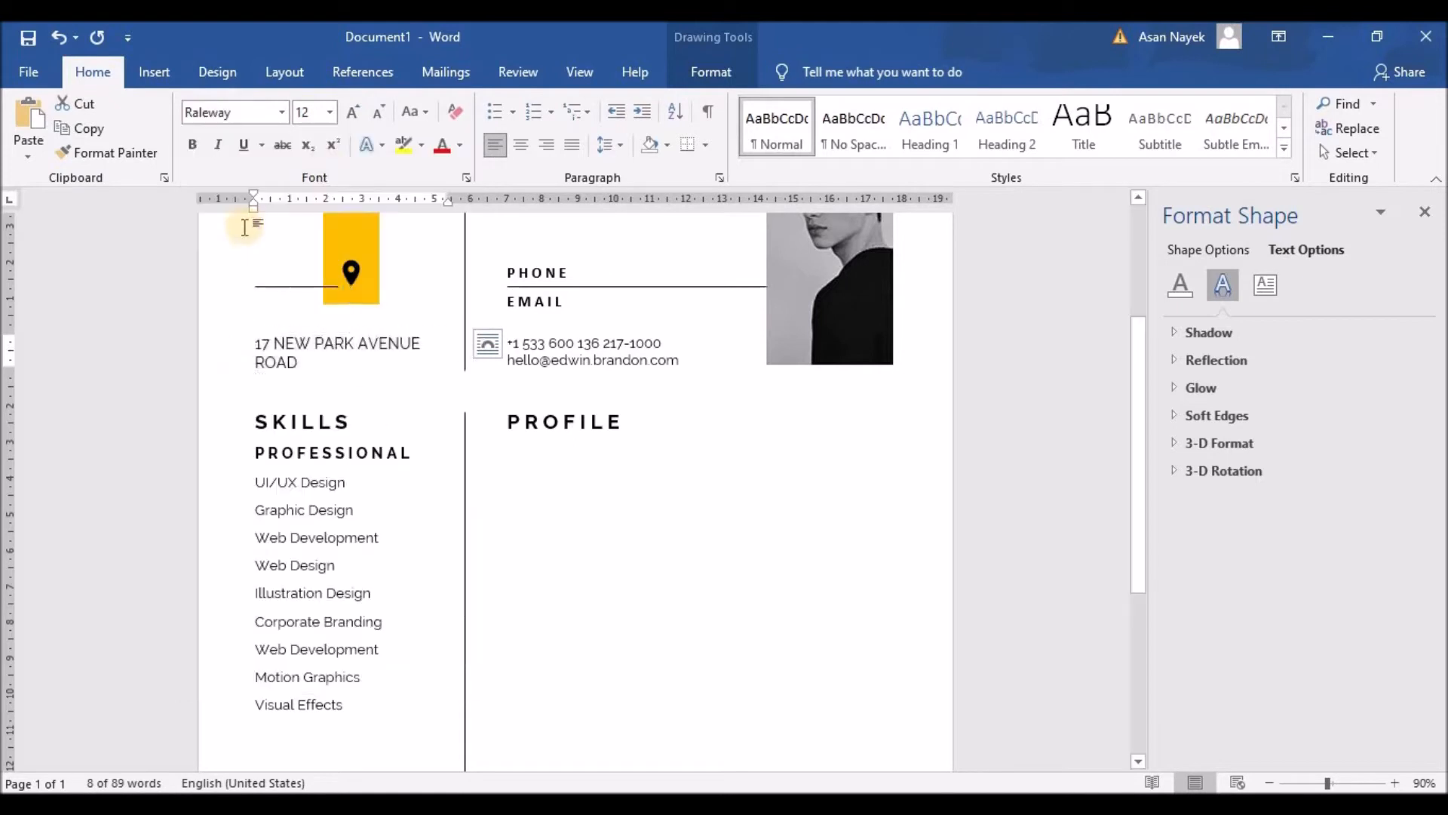
click(380, 112)
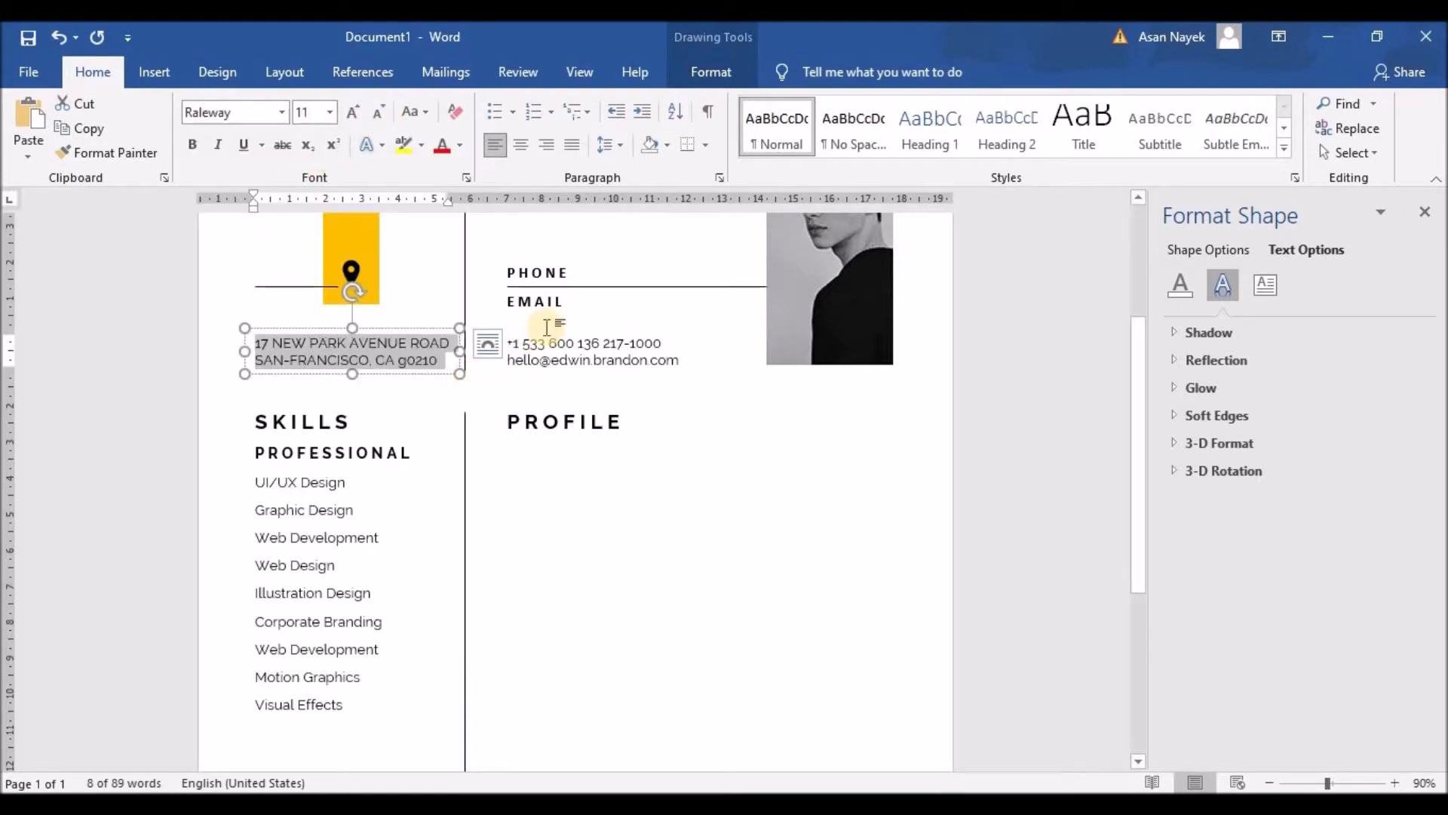
scroll(550, 321, up, 3)
drag(571, 480, 510, 483)
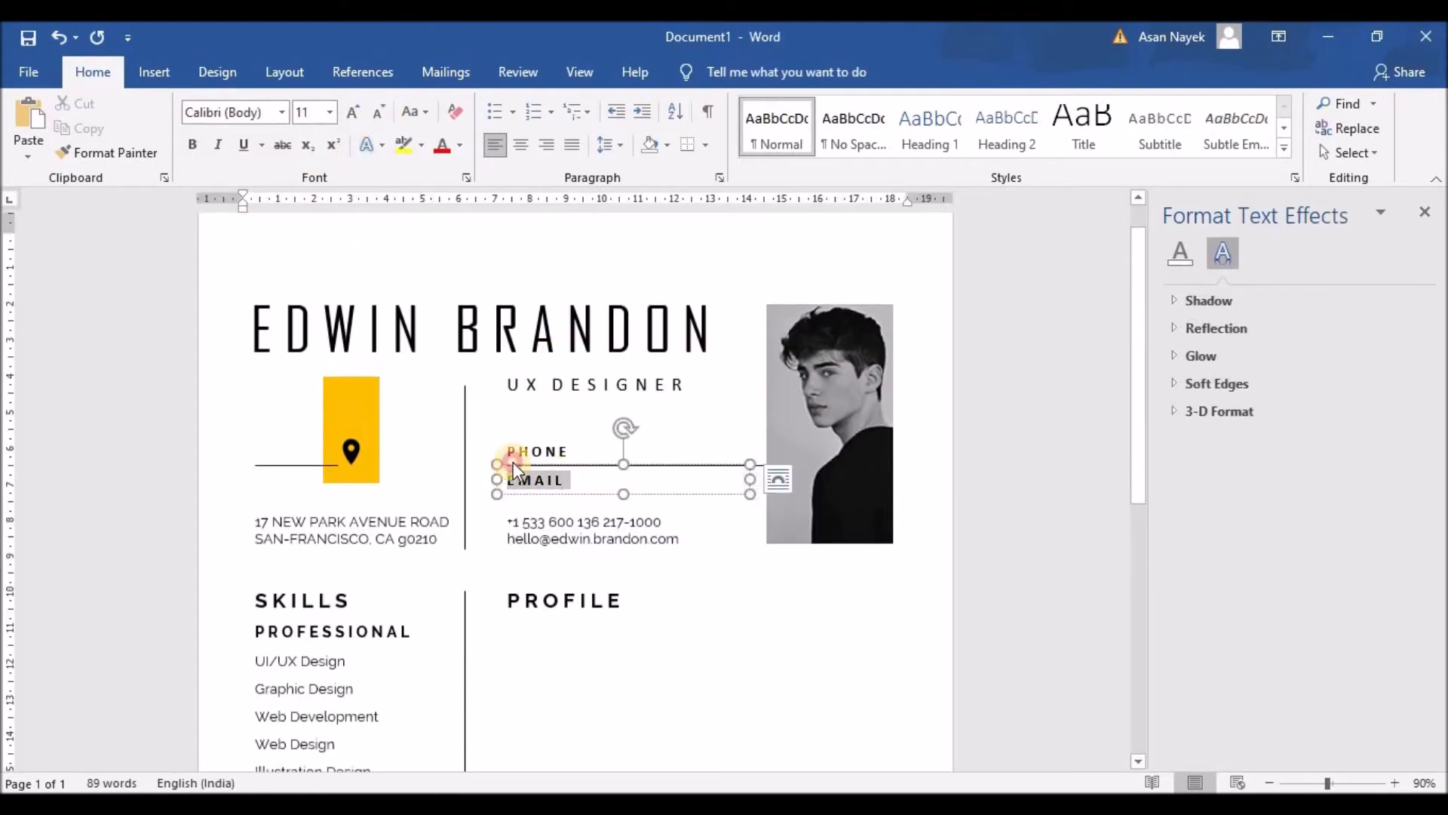
click(280, 113)
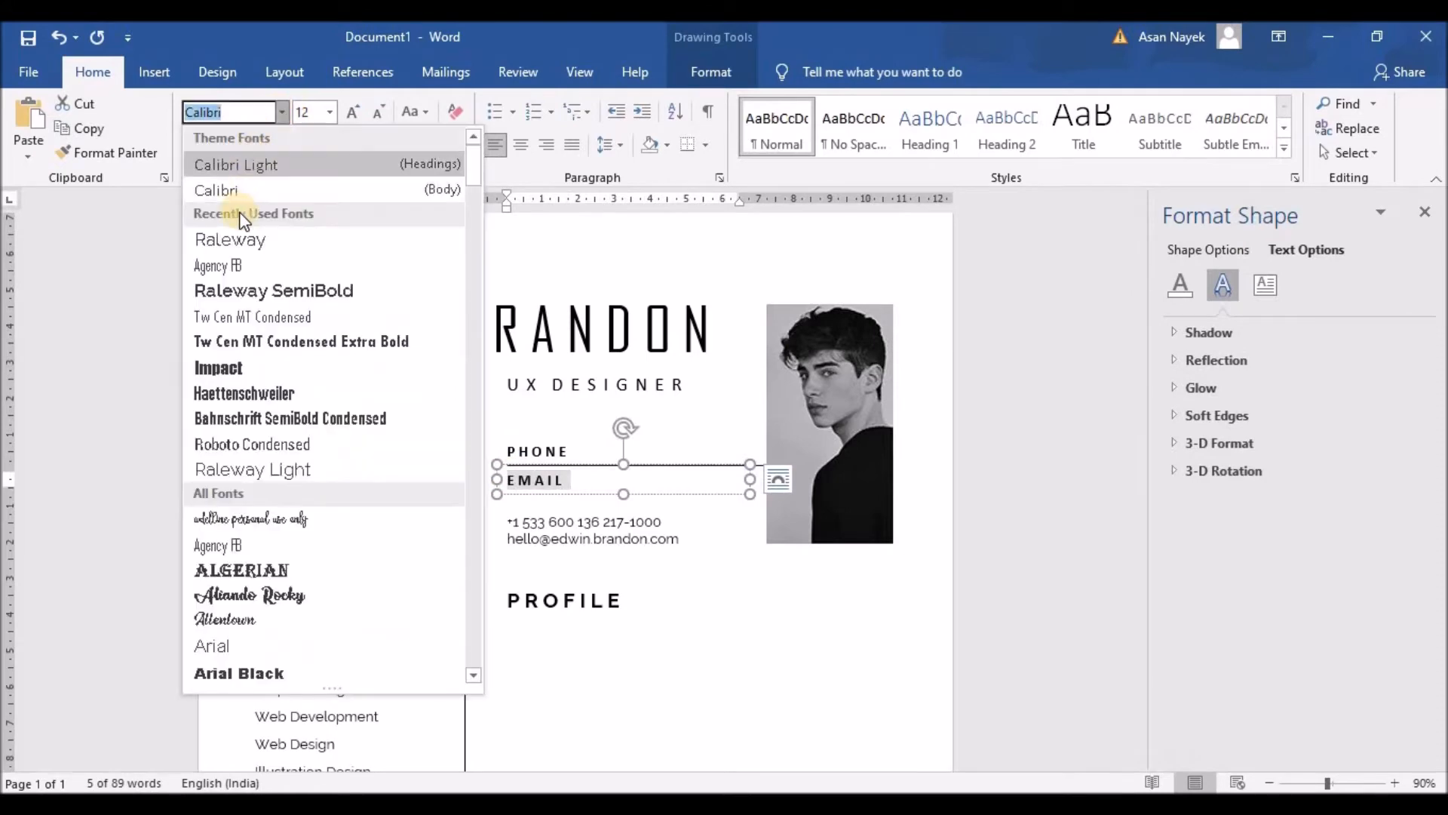
click(227, 236)
Shrink EMAIL one size and set the PHONE label in 11 pt Raleway
click(382, 116)
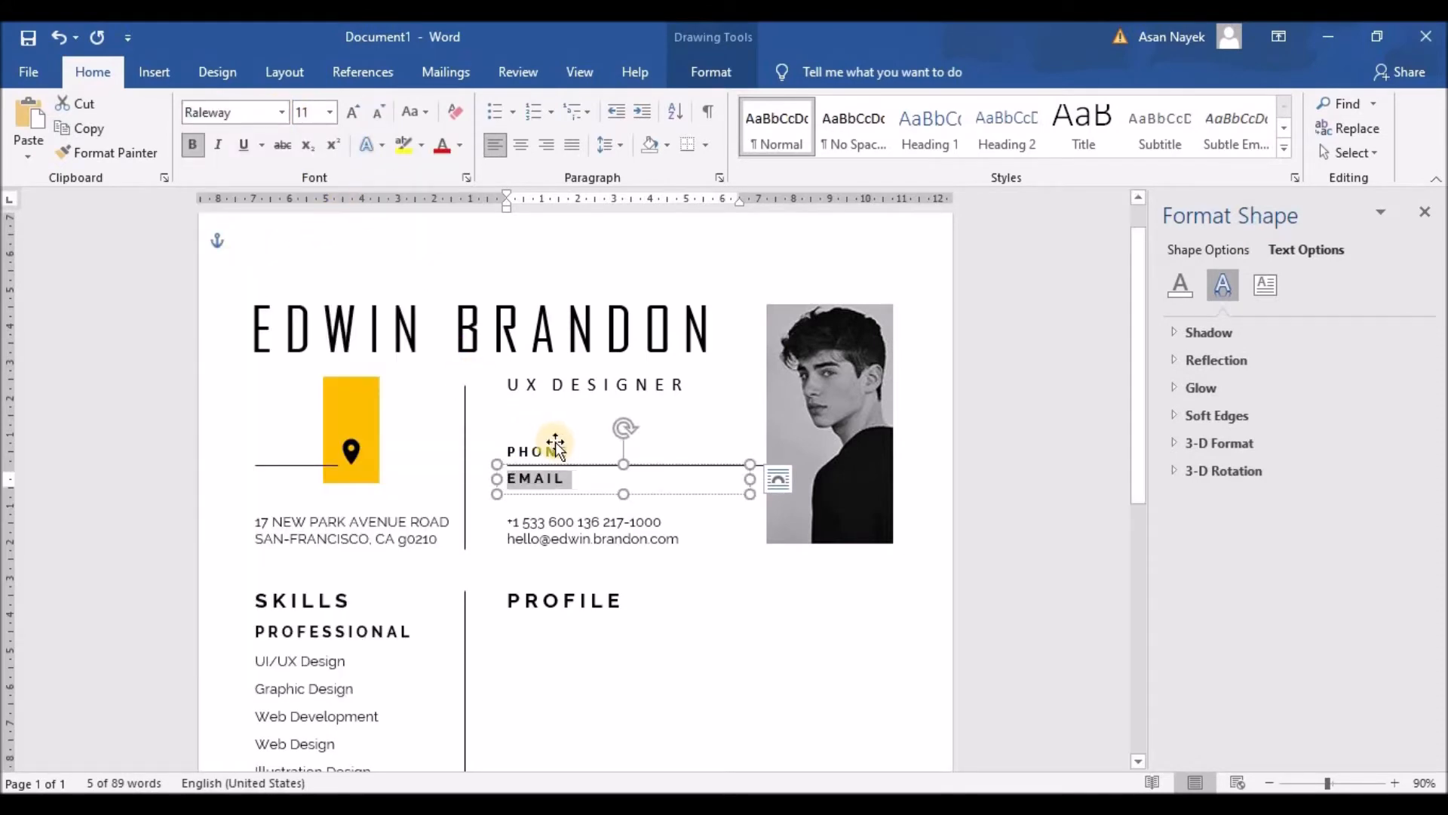
double_click(521, 451)
click(594, 373)
click(555, 501)
click(686, 376)
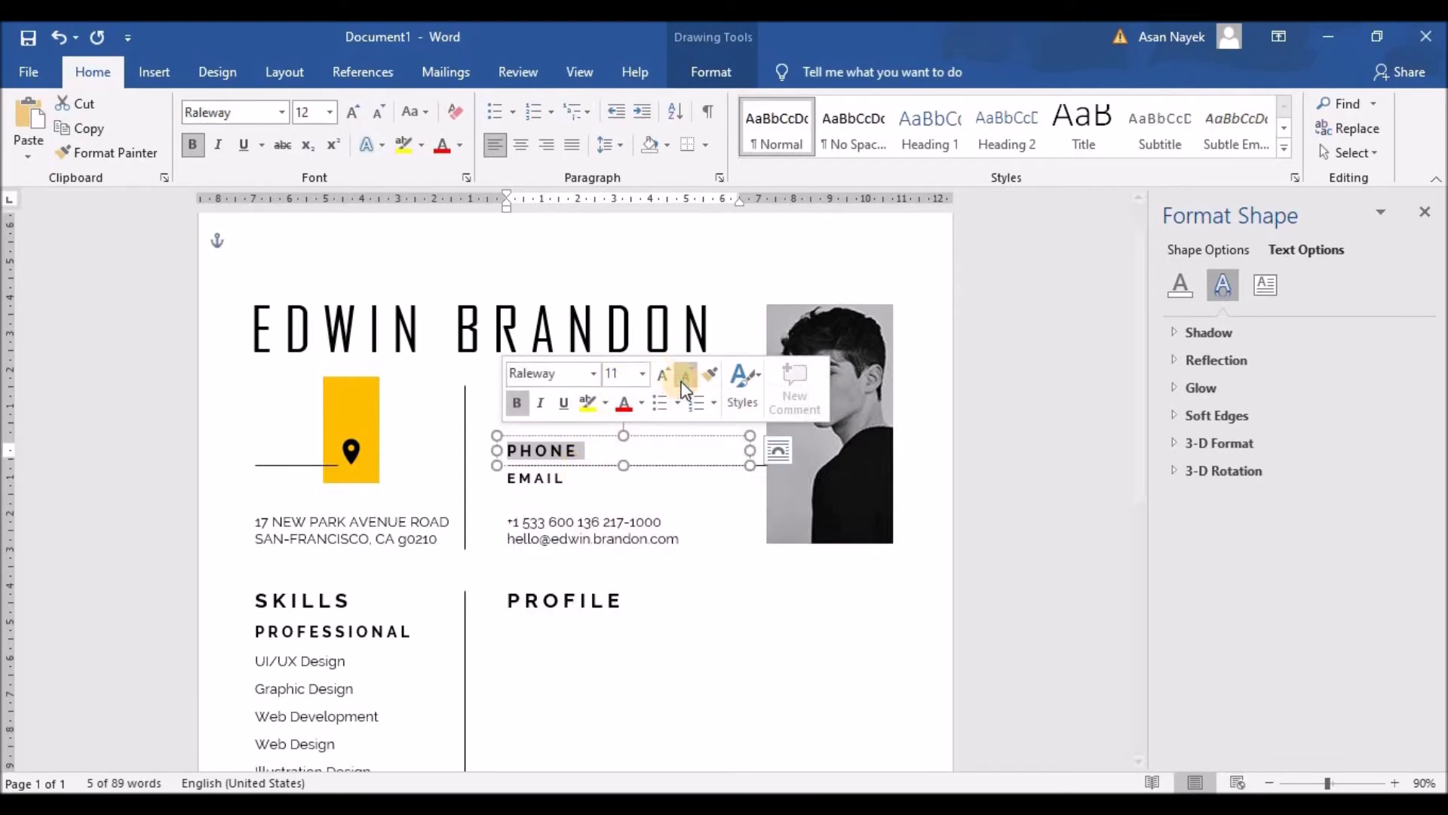
Set the UX DESIGNER title in Raleway
click(614, 333)
drag(685, 385, 507, 385)
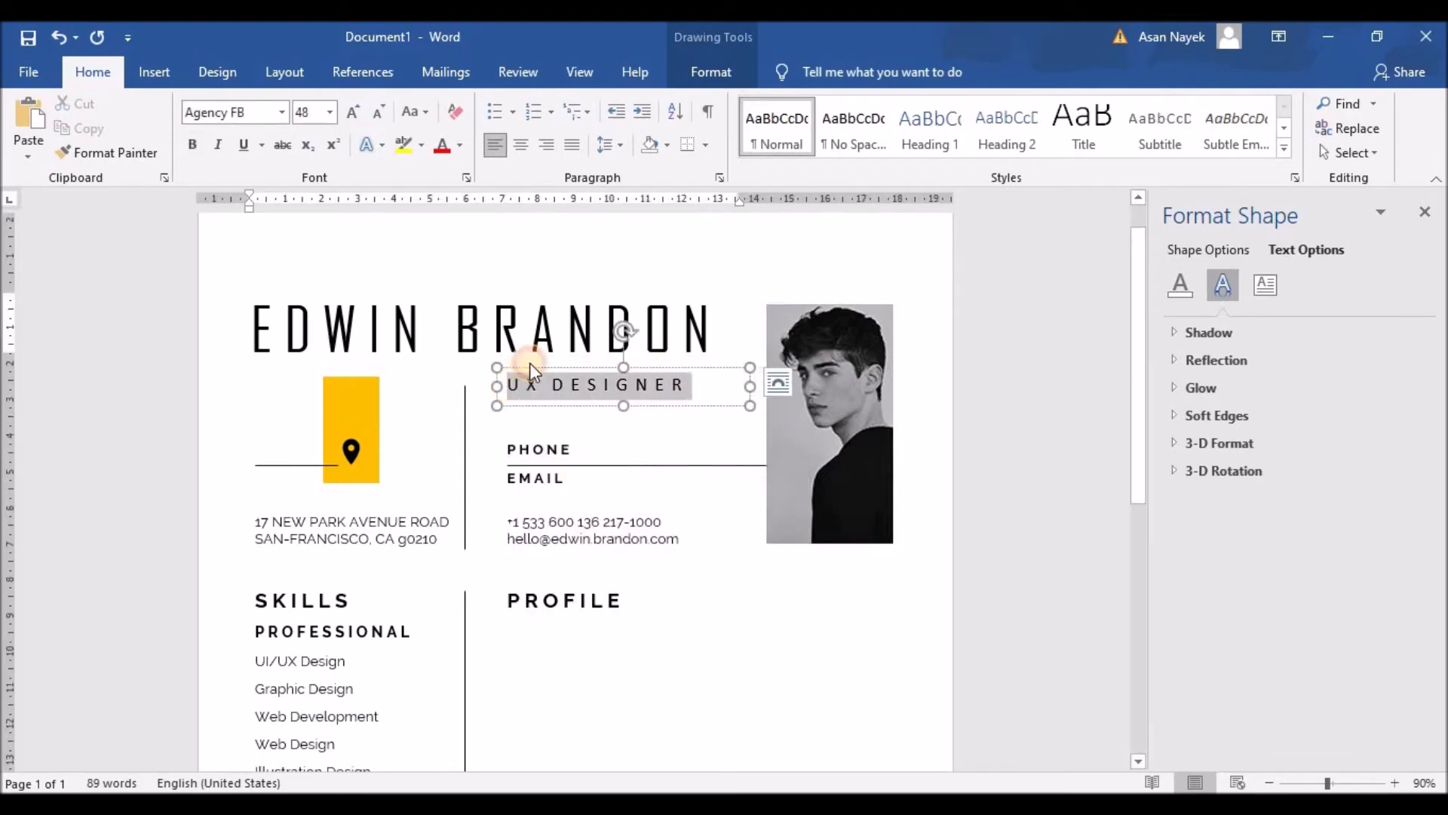
click(602, 320)
click(568, 445)
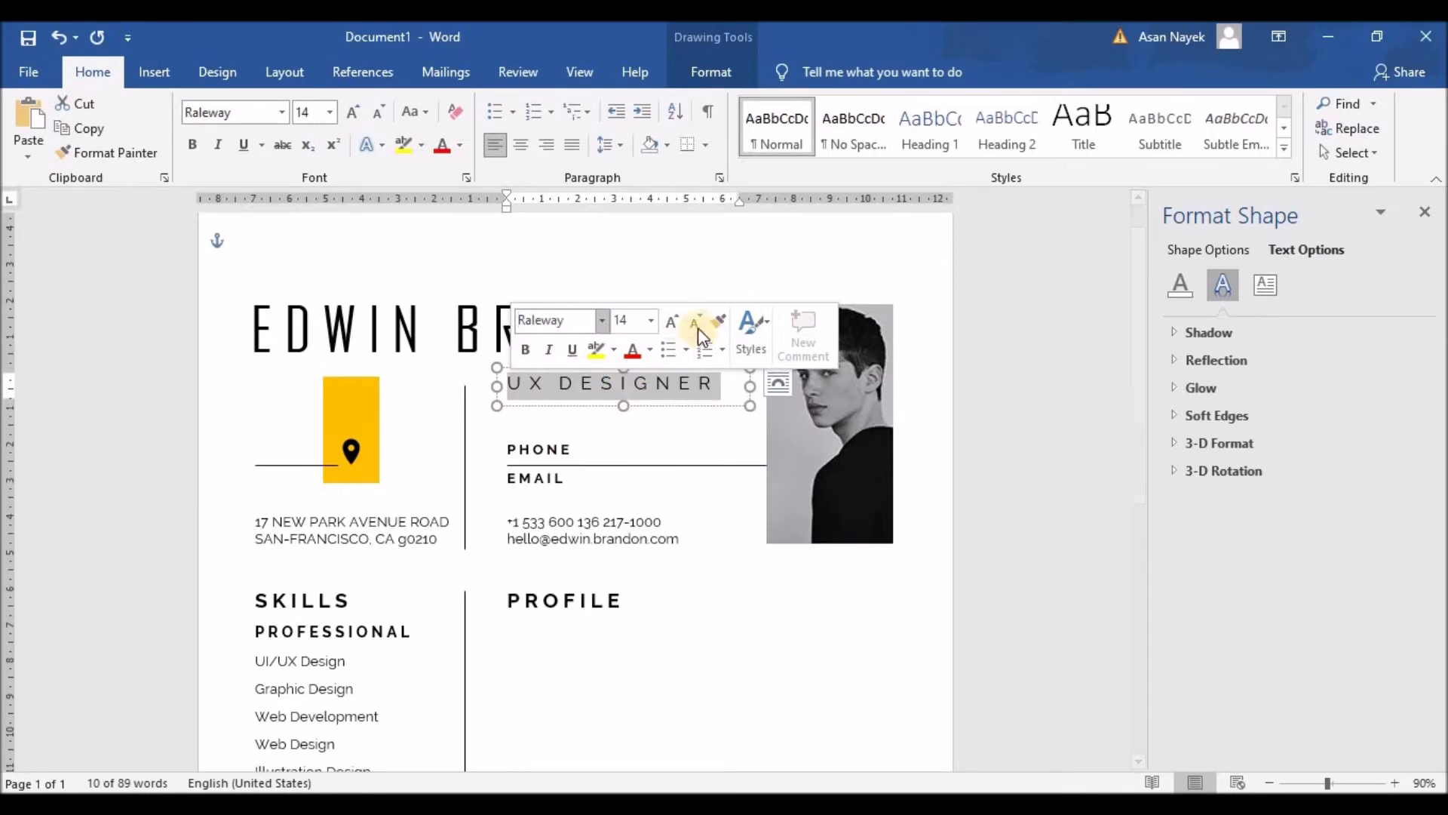
click(717, 598)
scroll(712, 606, down, 1)
scroll(713, 605, down, 3)
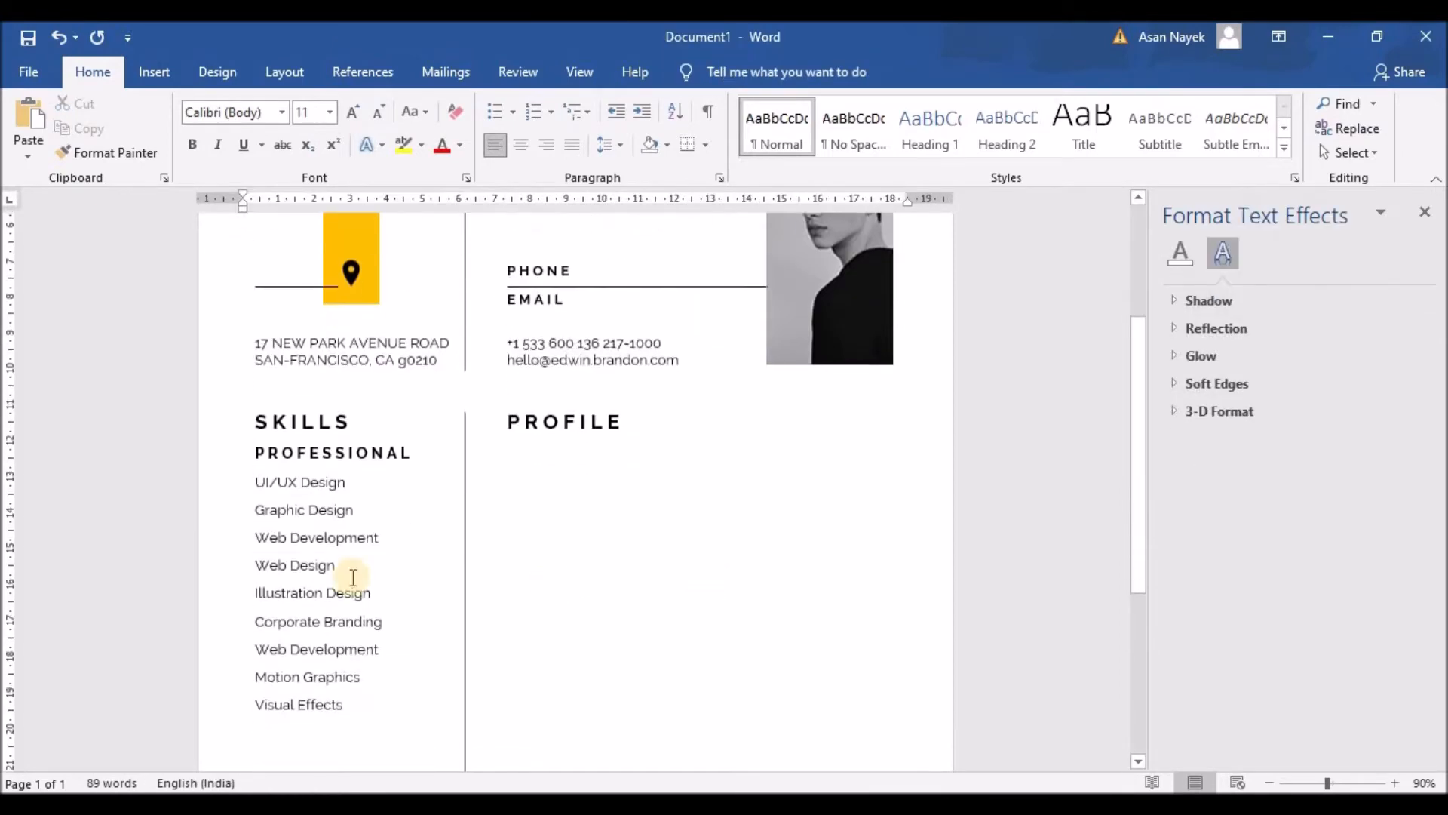
Make the skill lines a bulleted list with reduced indent and 1.5 line spacing
drag(256, 436, 387, 672)
click(496, 116)
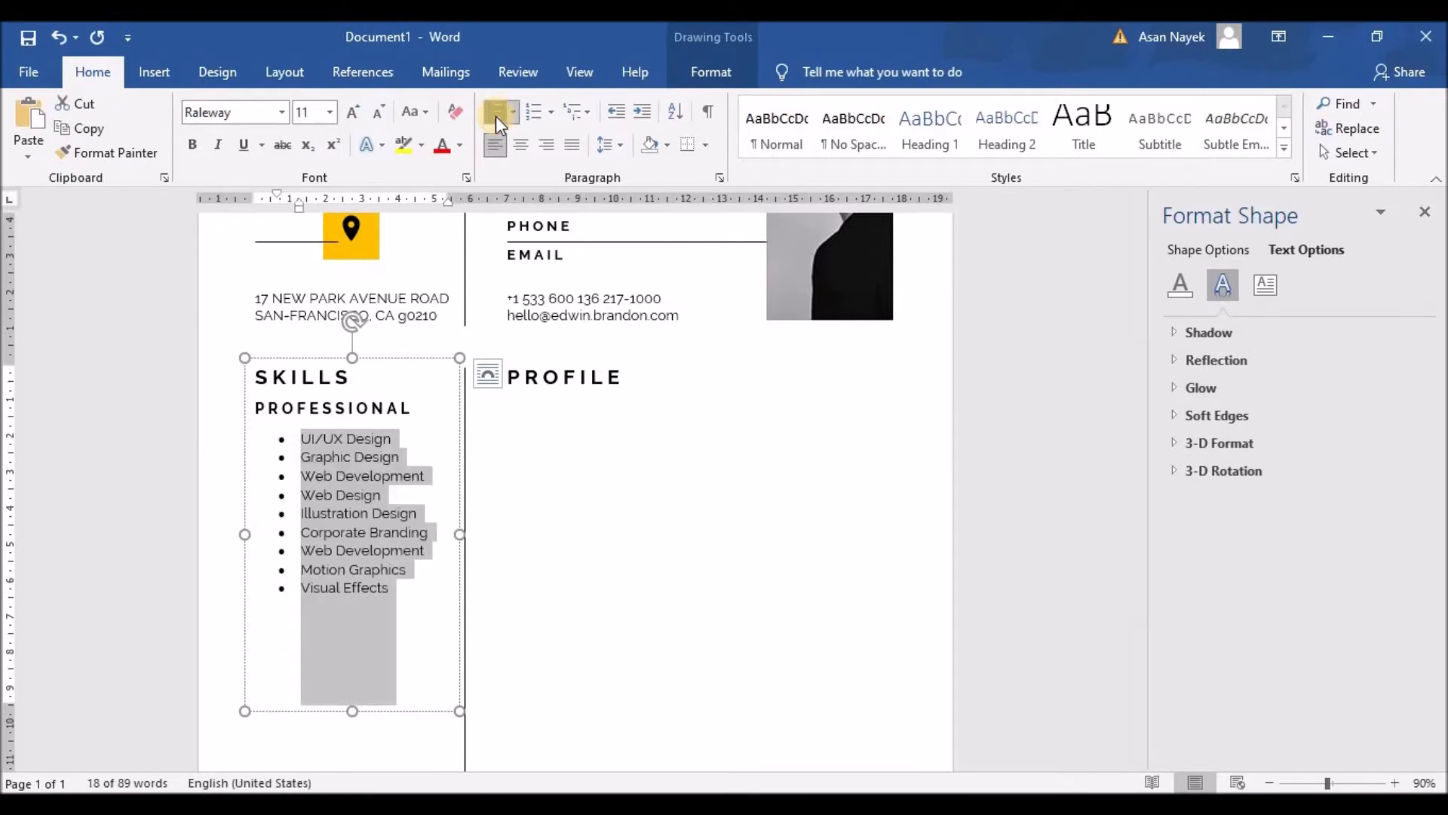
click(615, 115)
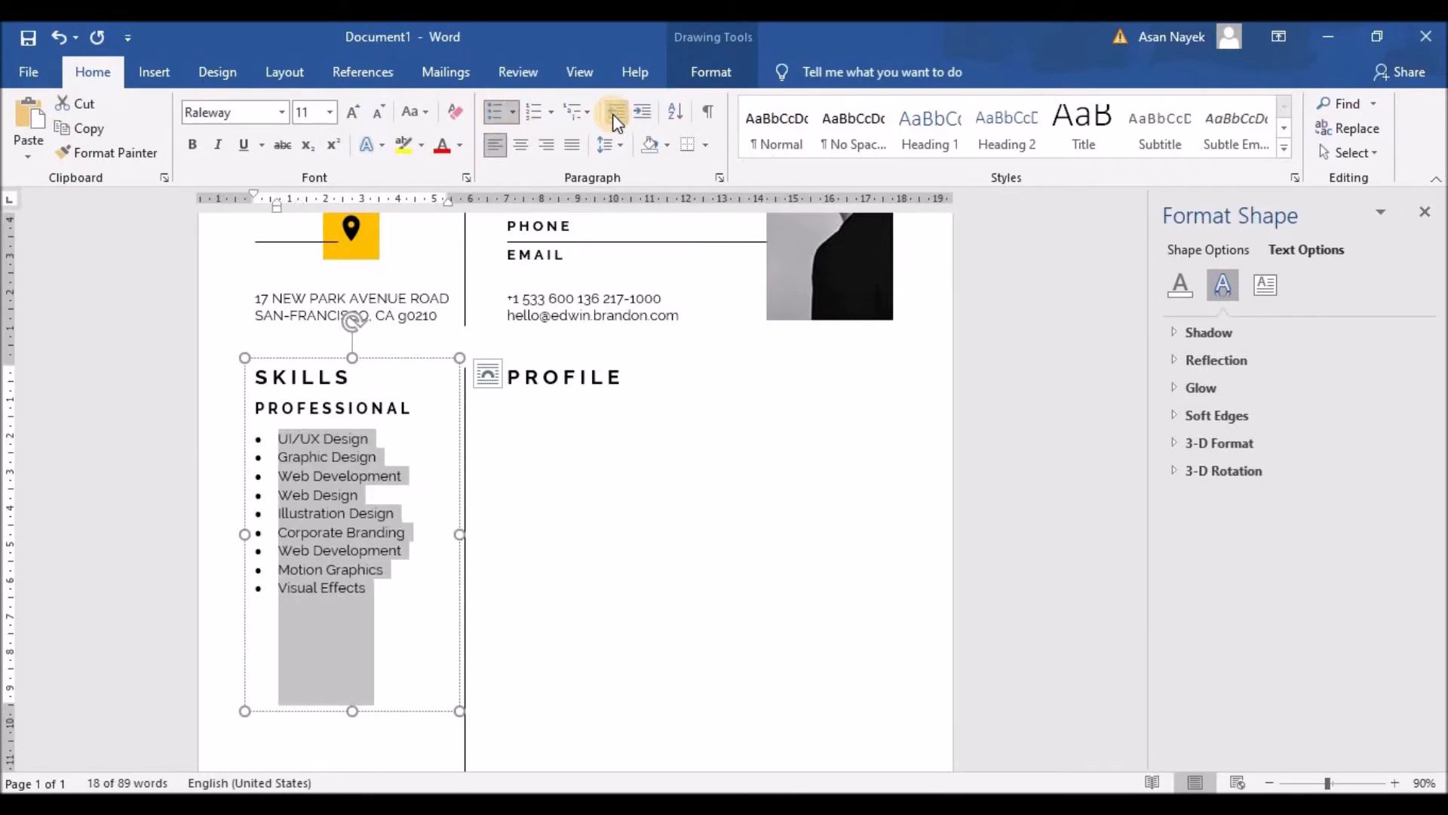
click(623, 146)
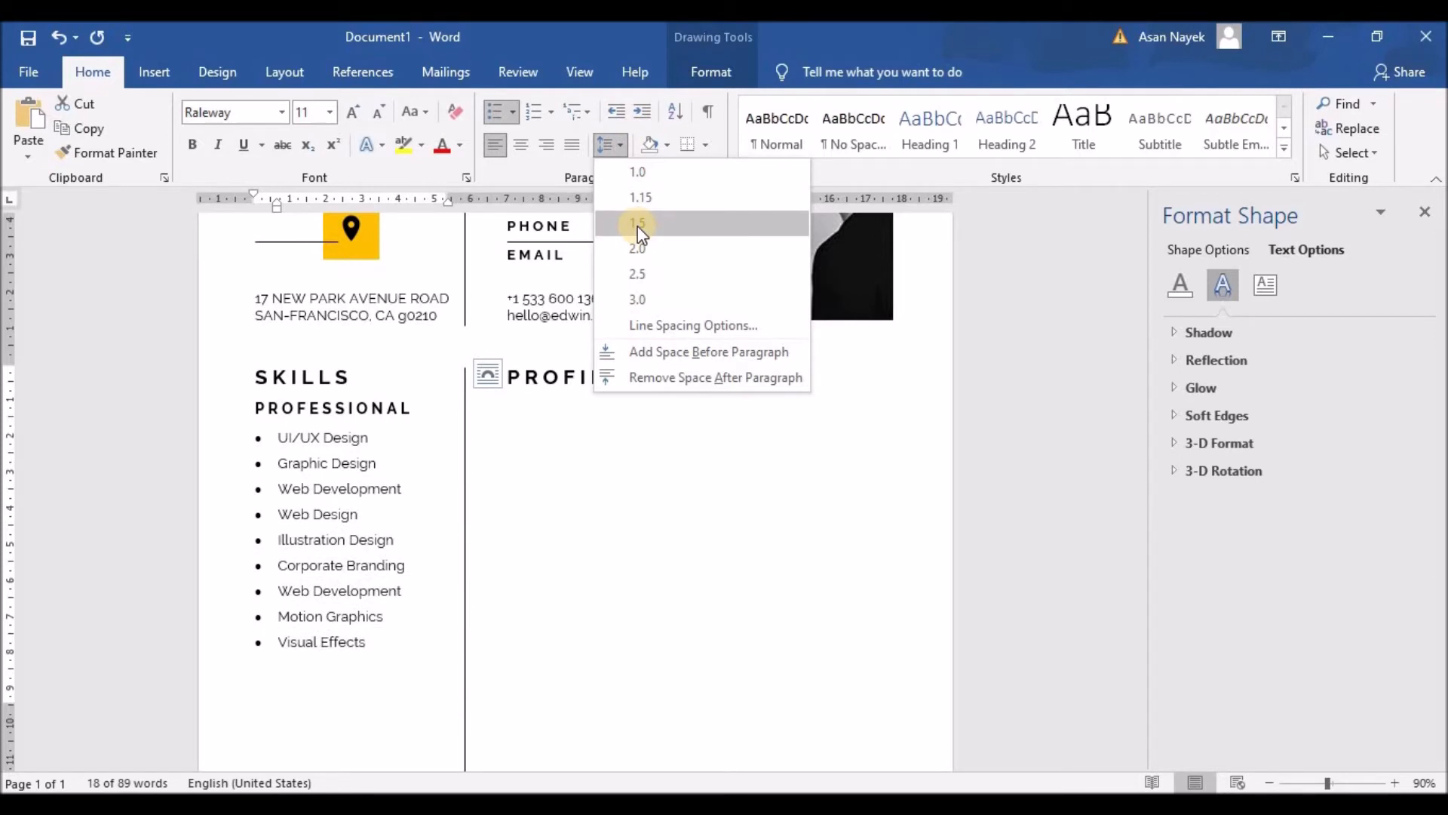
click(638, 226)
Shorten the skills text box to fit the list
click(448, 622)
scroll(377, 570, down, 6)
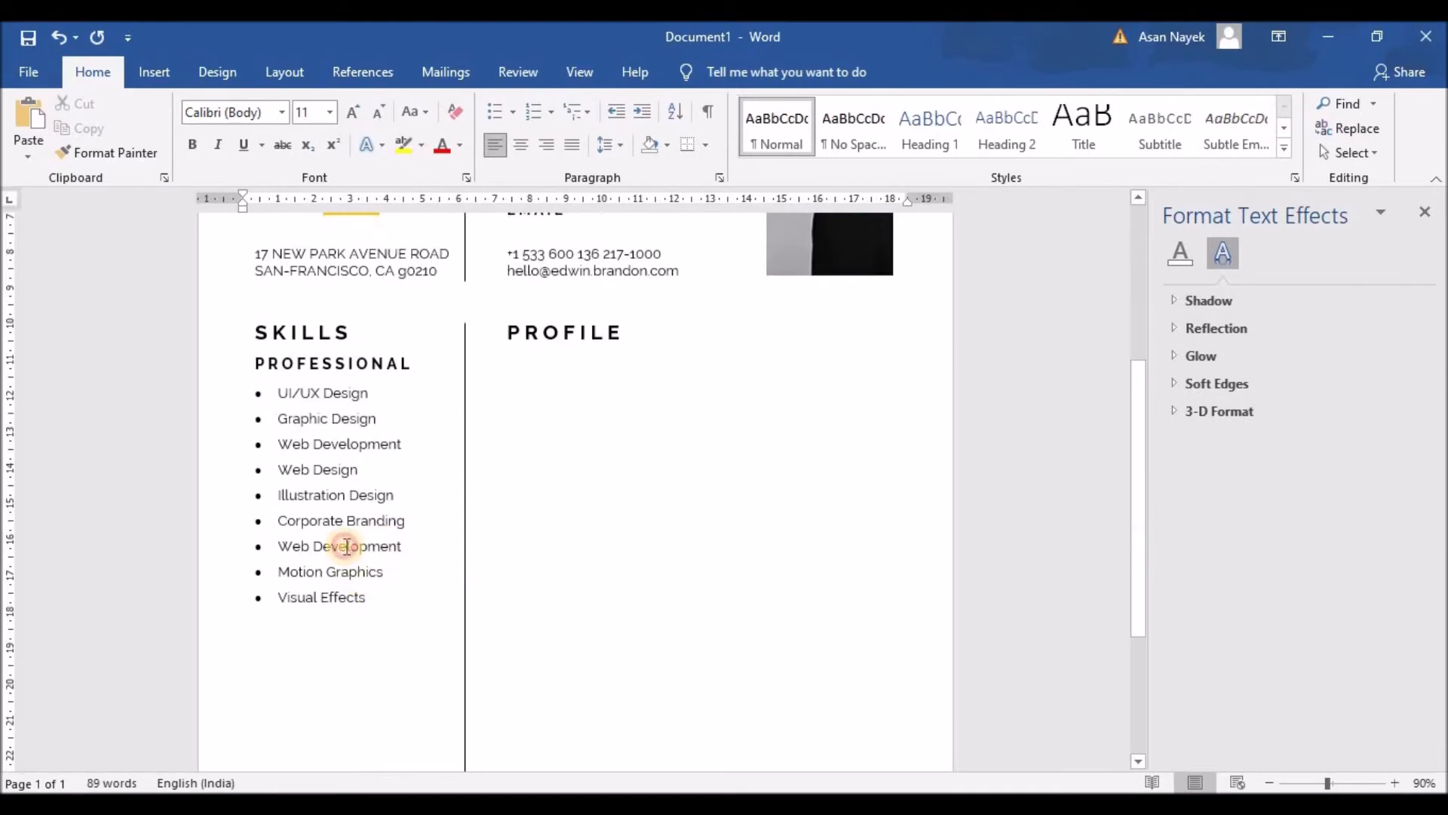
click(346, 546)
drag(356, 663, 355, 624)
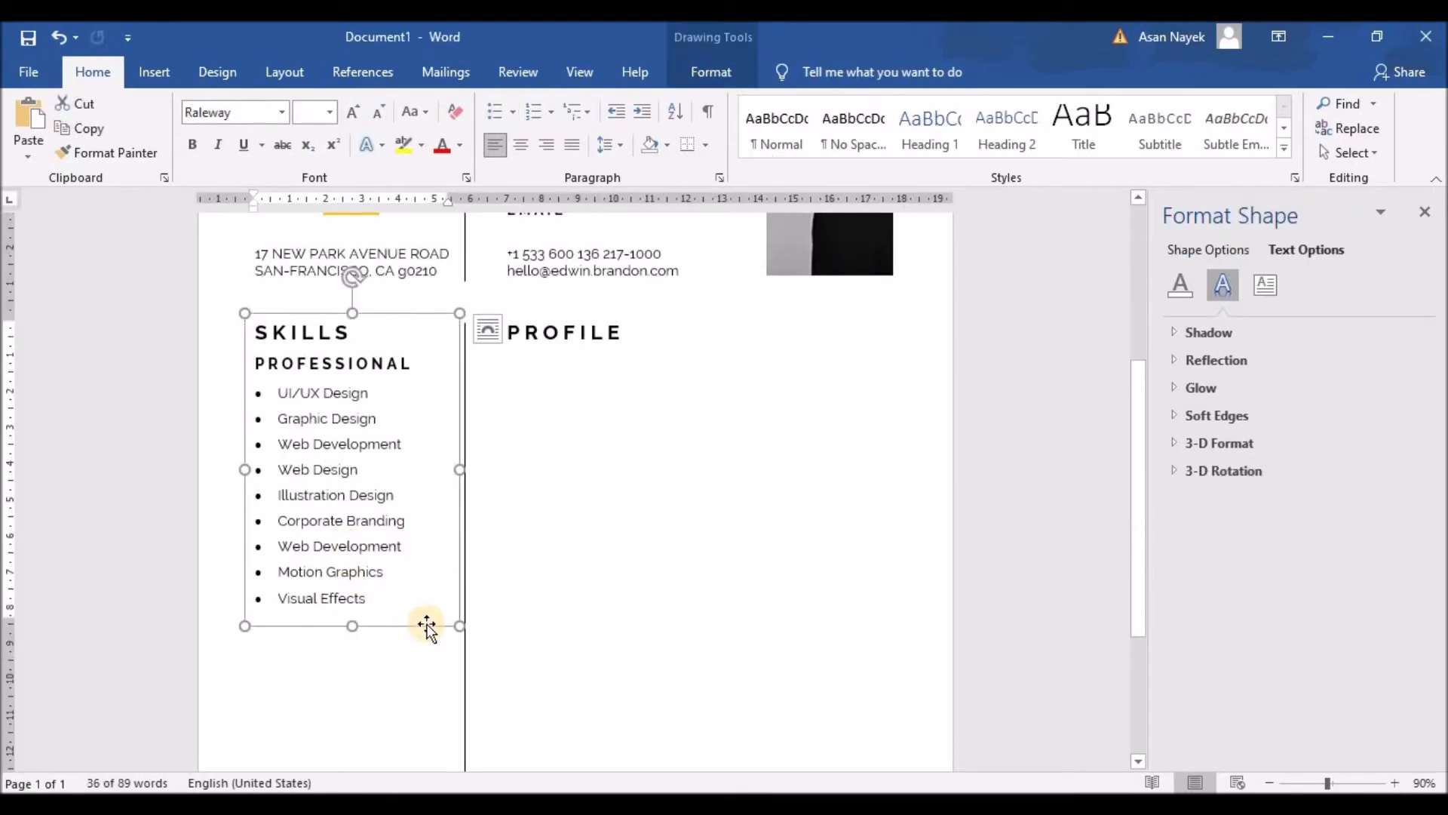
scroll(656, 626, up, 4)
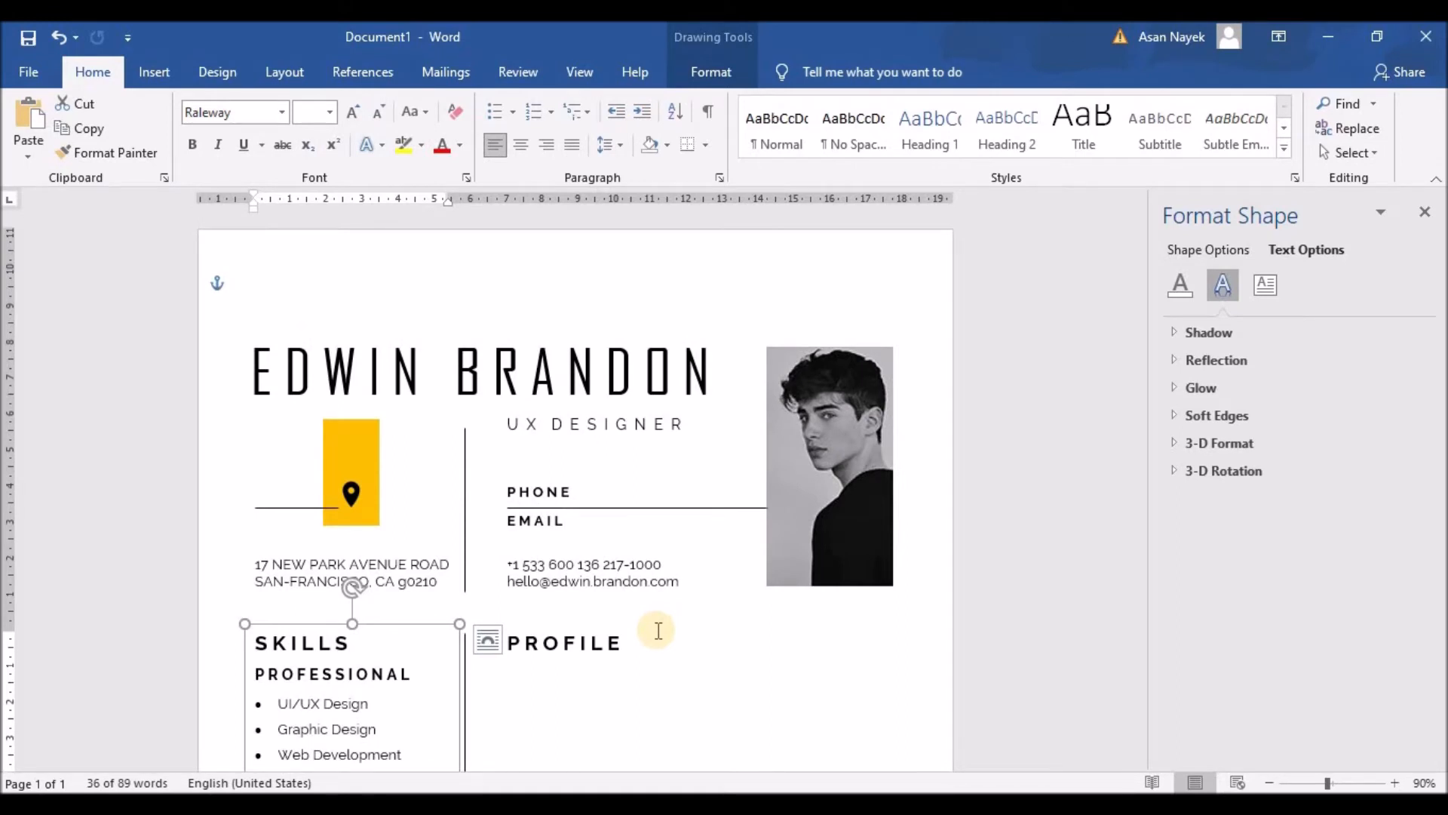
click(837, 411)
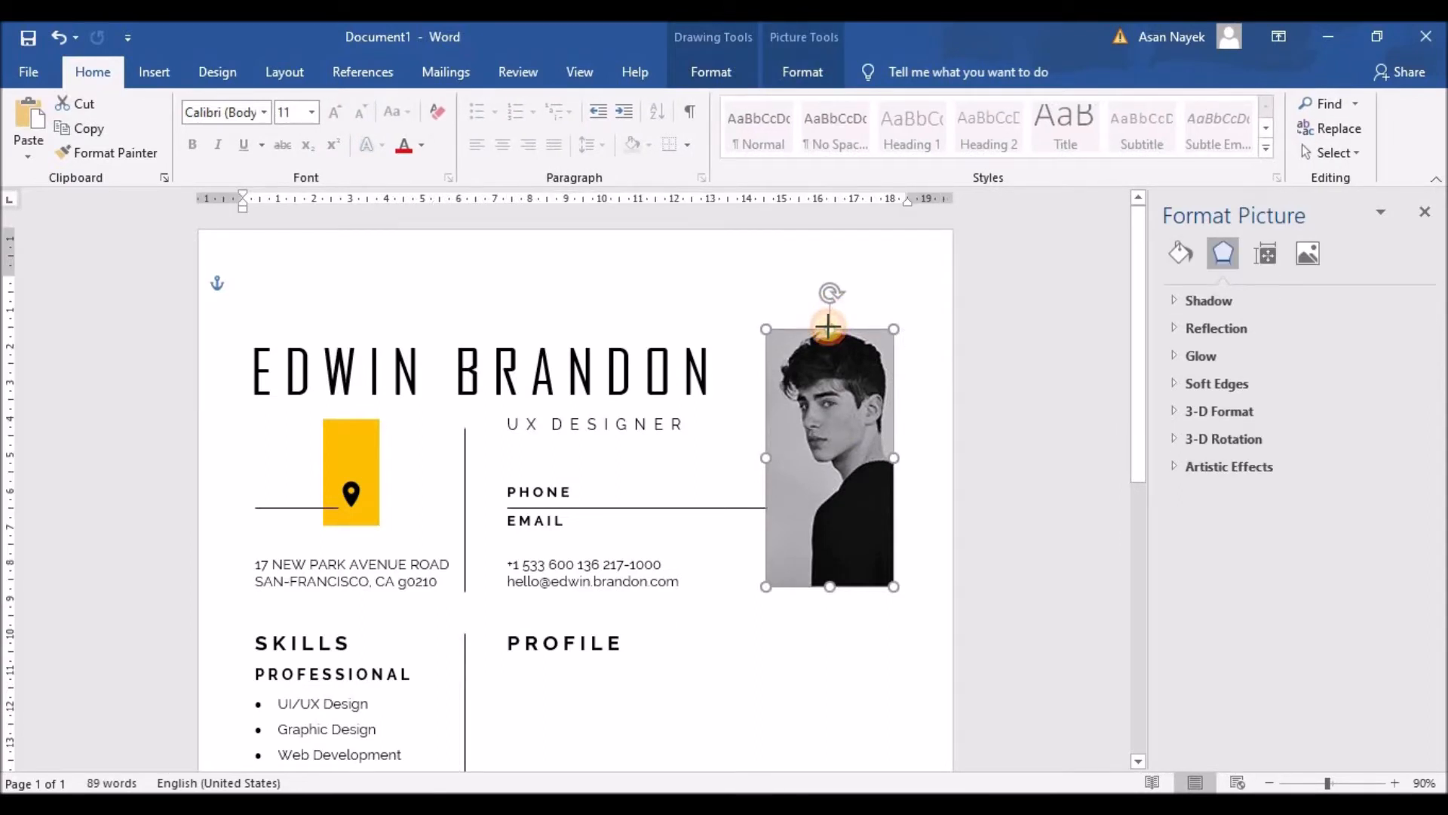
click(576, 362)
drag(554, 328, 553, 310)
click(574, 421)
drag(579, 397, 577, 383)
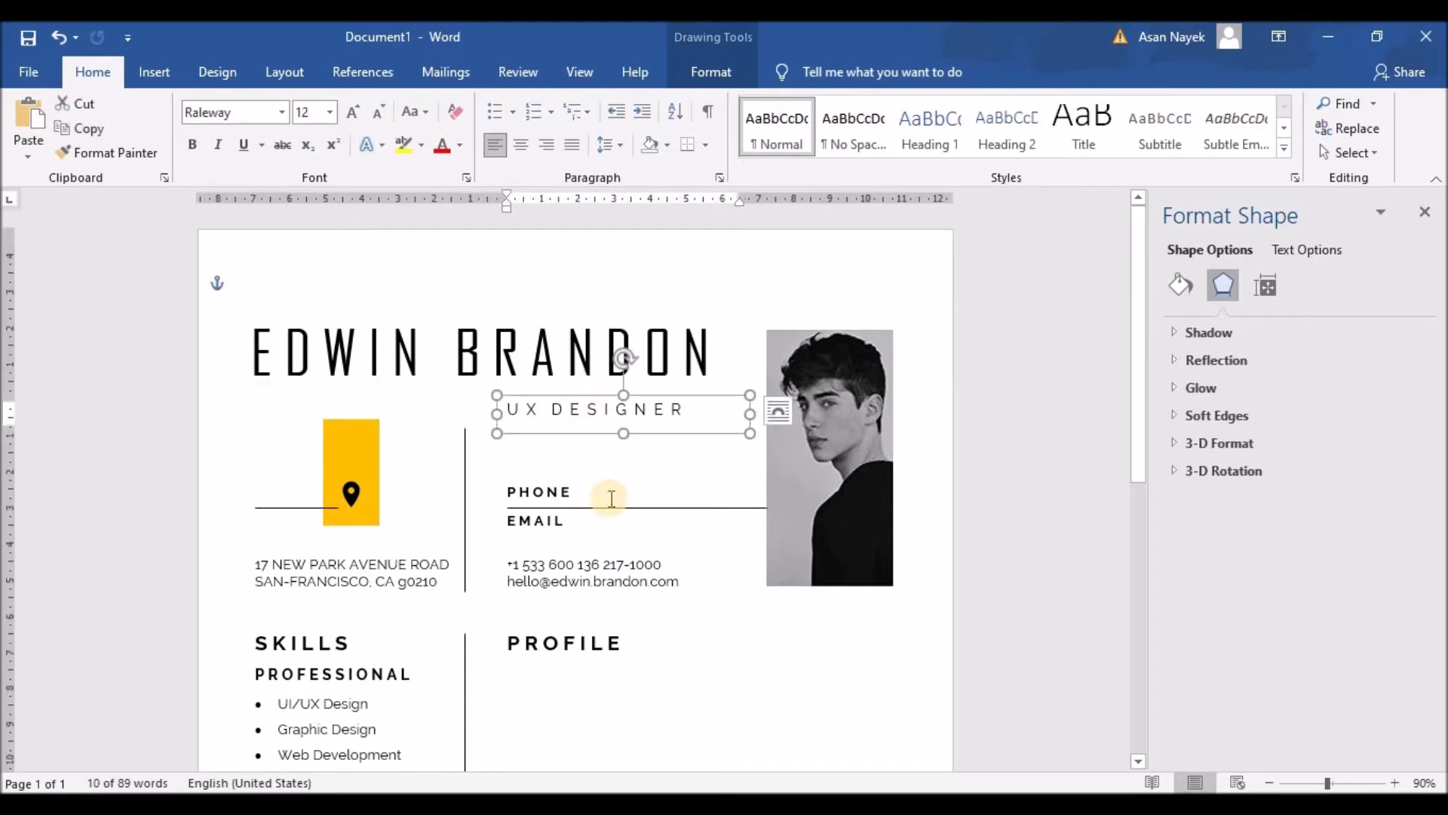
Extend the vertical divider line upward and make the yellow block taller at the top
click(466, 427)
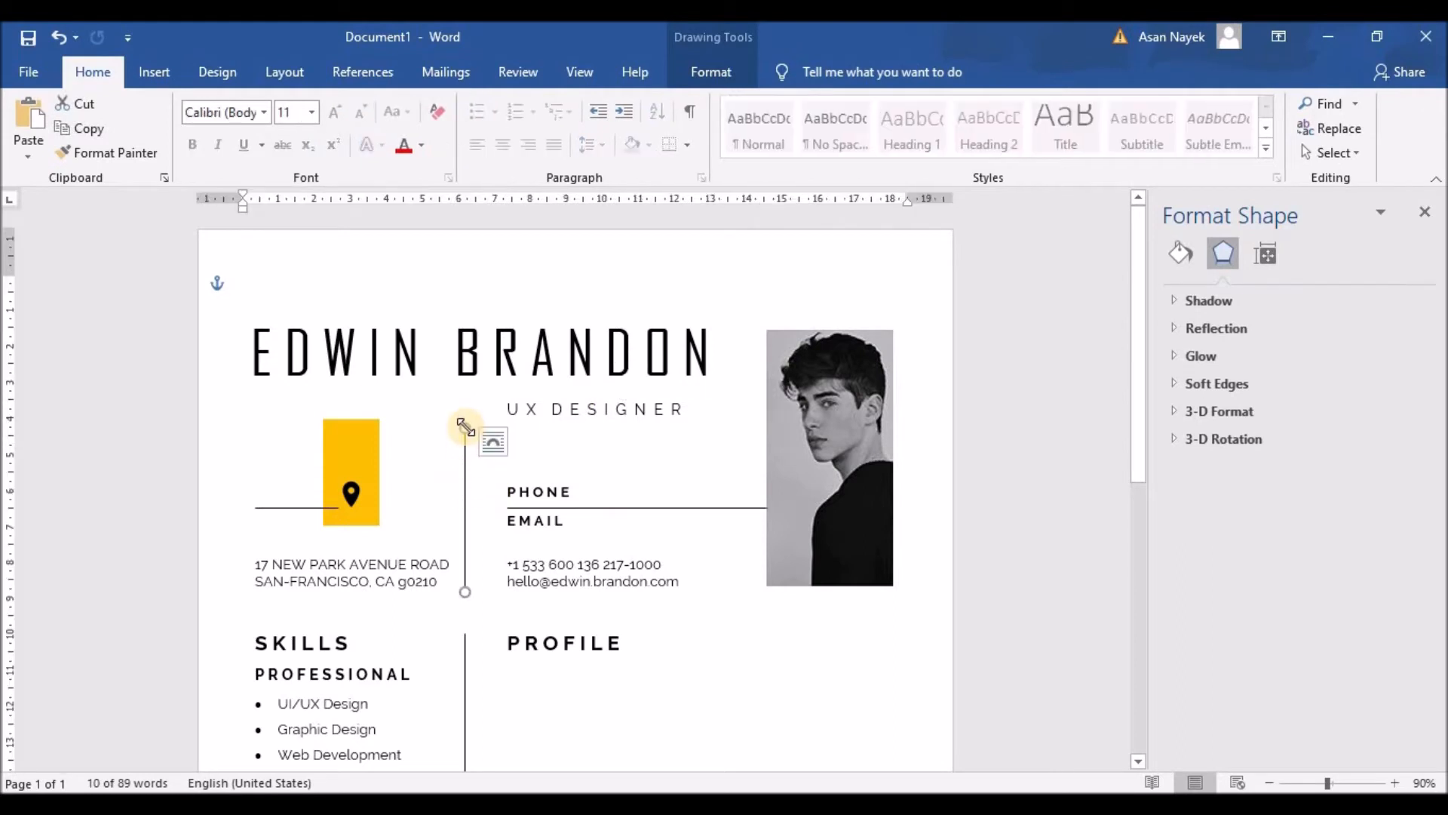
drag(464, 425, 465, 408)
click(359, 455)
drag(351, 420, 355, 406)
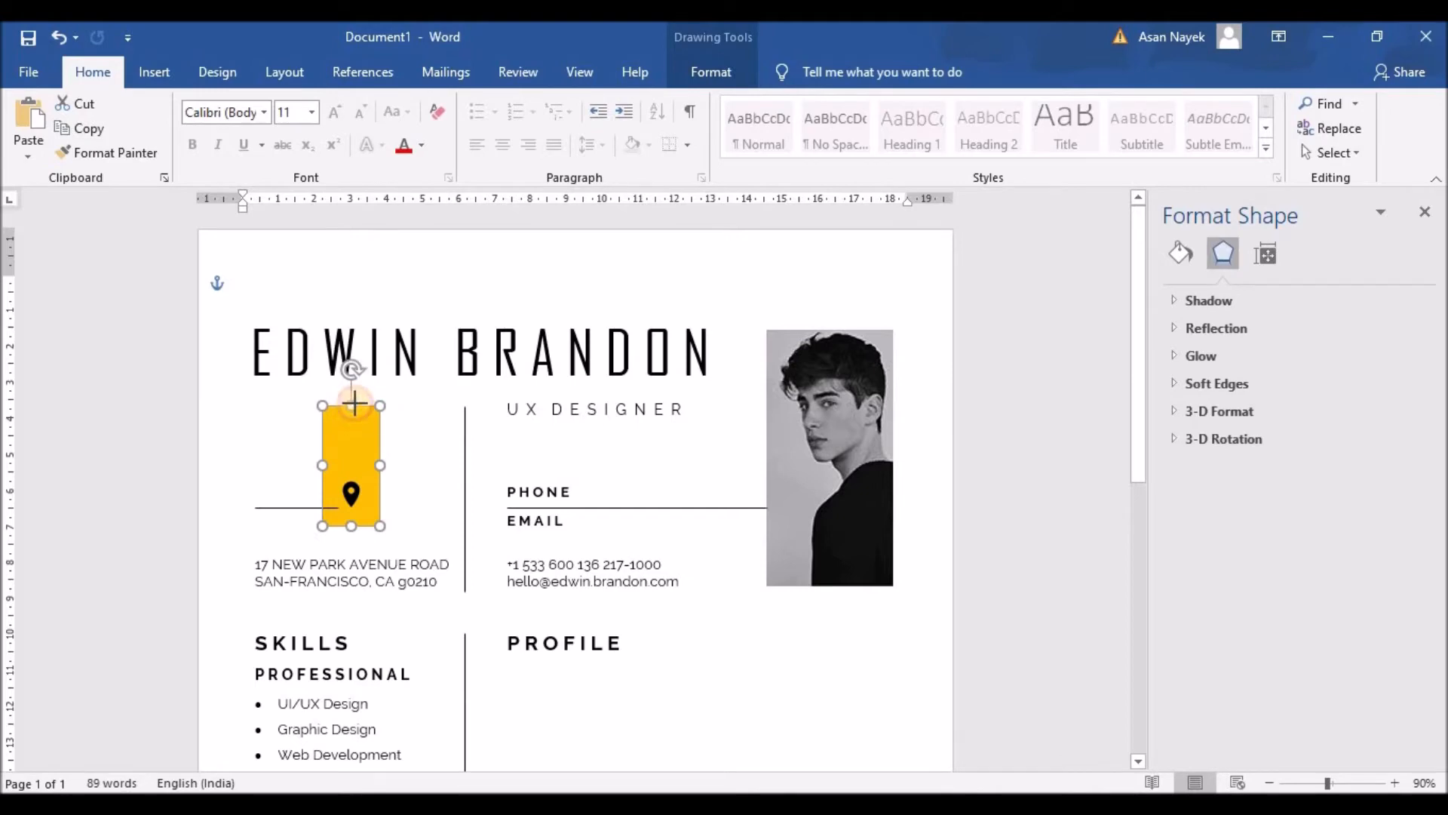
click(617, 484)
scroll(617, 484, down, 3)
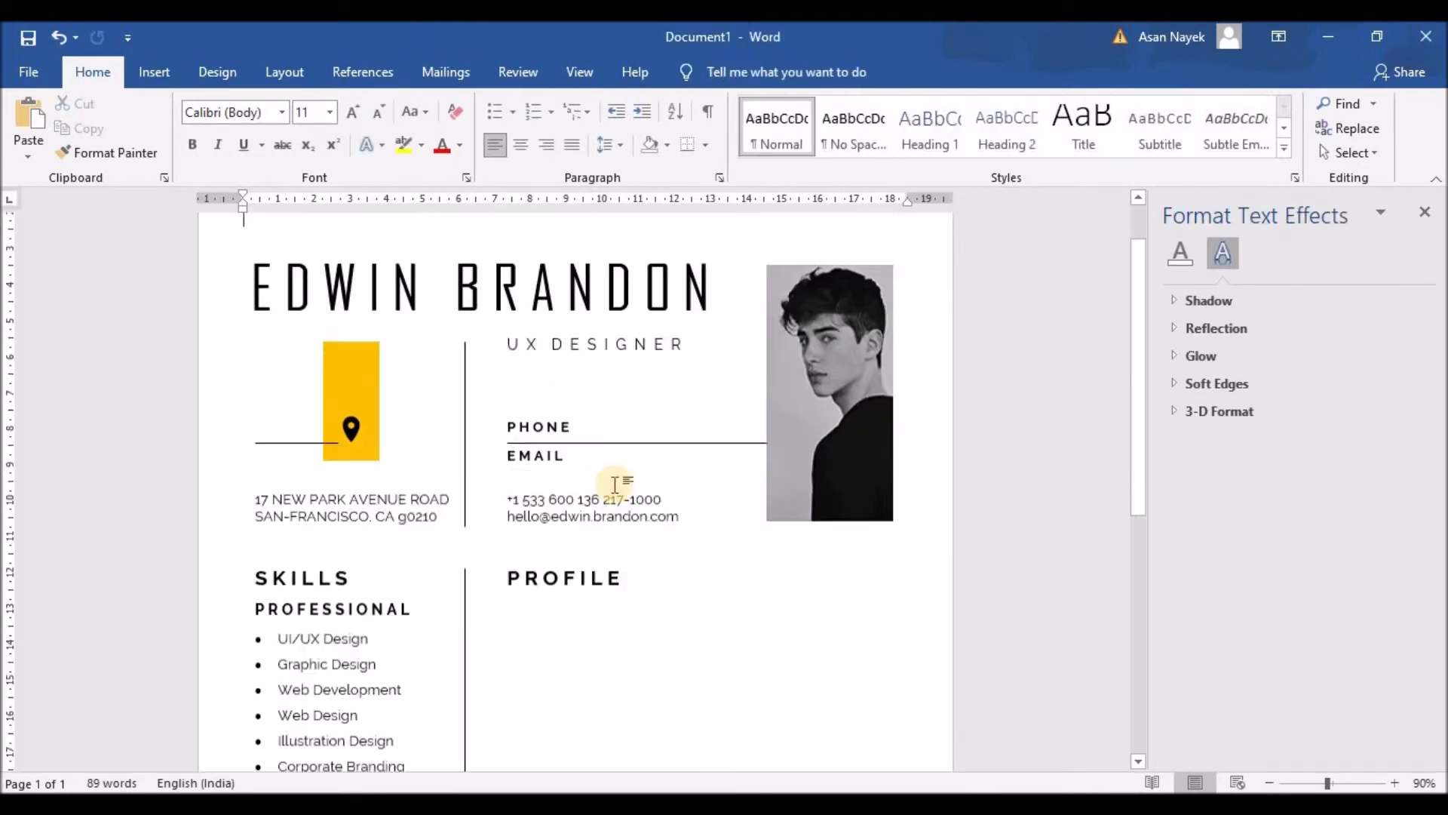
scroll(614, 484, down, 3)
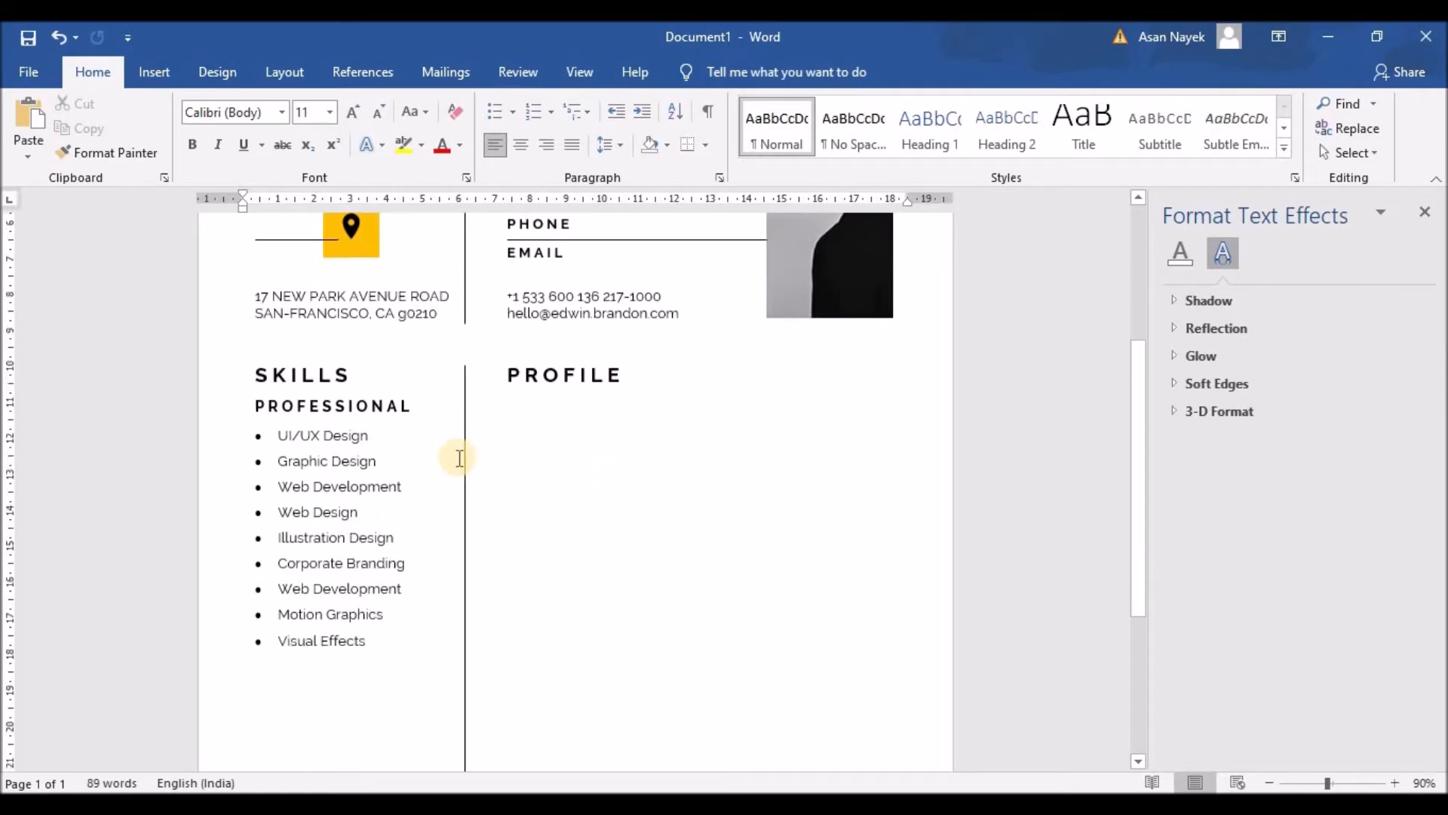
click(556, 293)
Duplicate the contact box beneath PROFILE, enlarge it and paste in a Lorem ipsum paragraph
key(ctrl+c)
key(ctrl+v)
drag(560, 279, 552, 388)
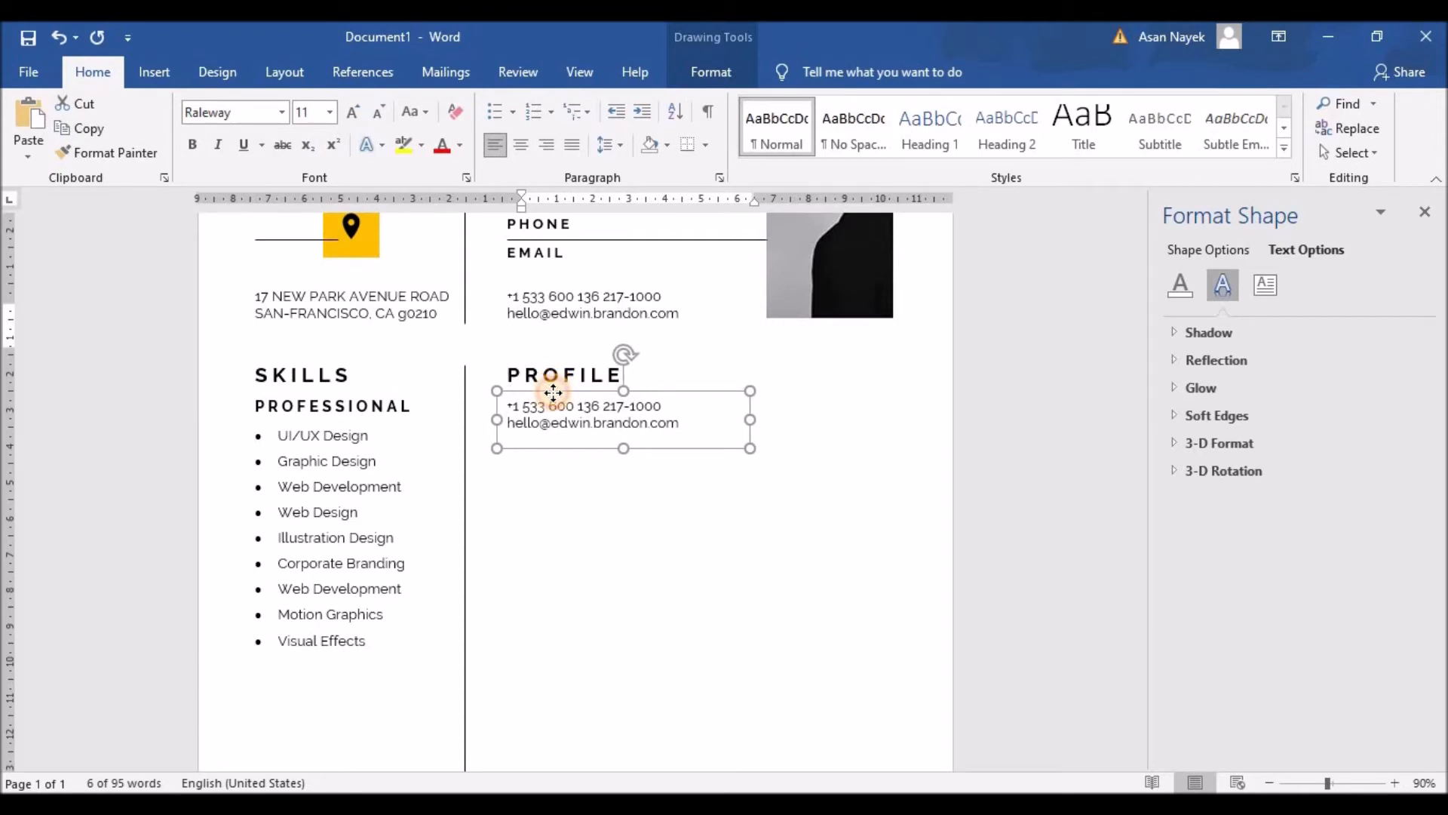
drag(623, 448, 623, 491)
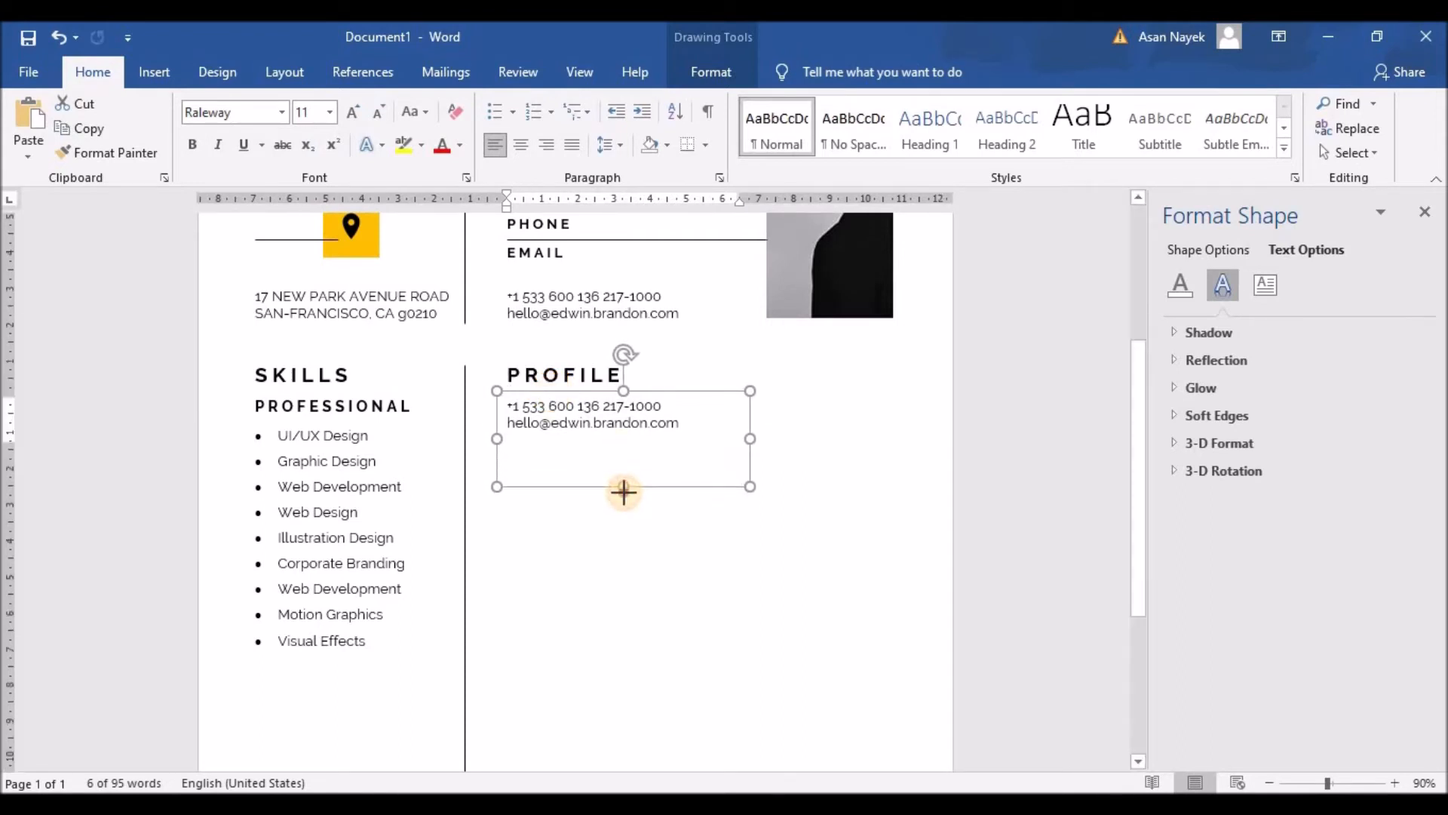
drag(749, 439, 894, 440)
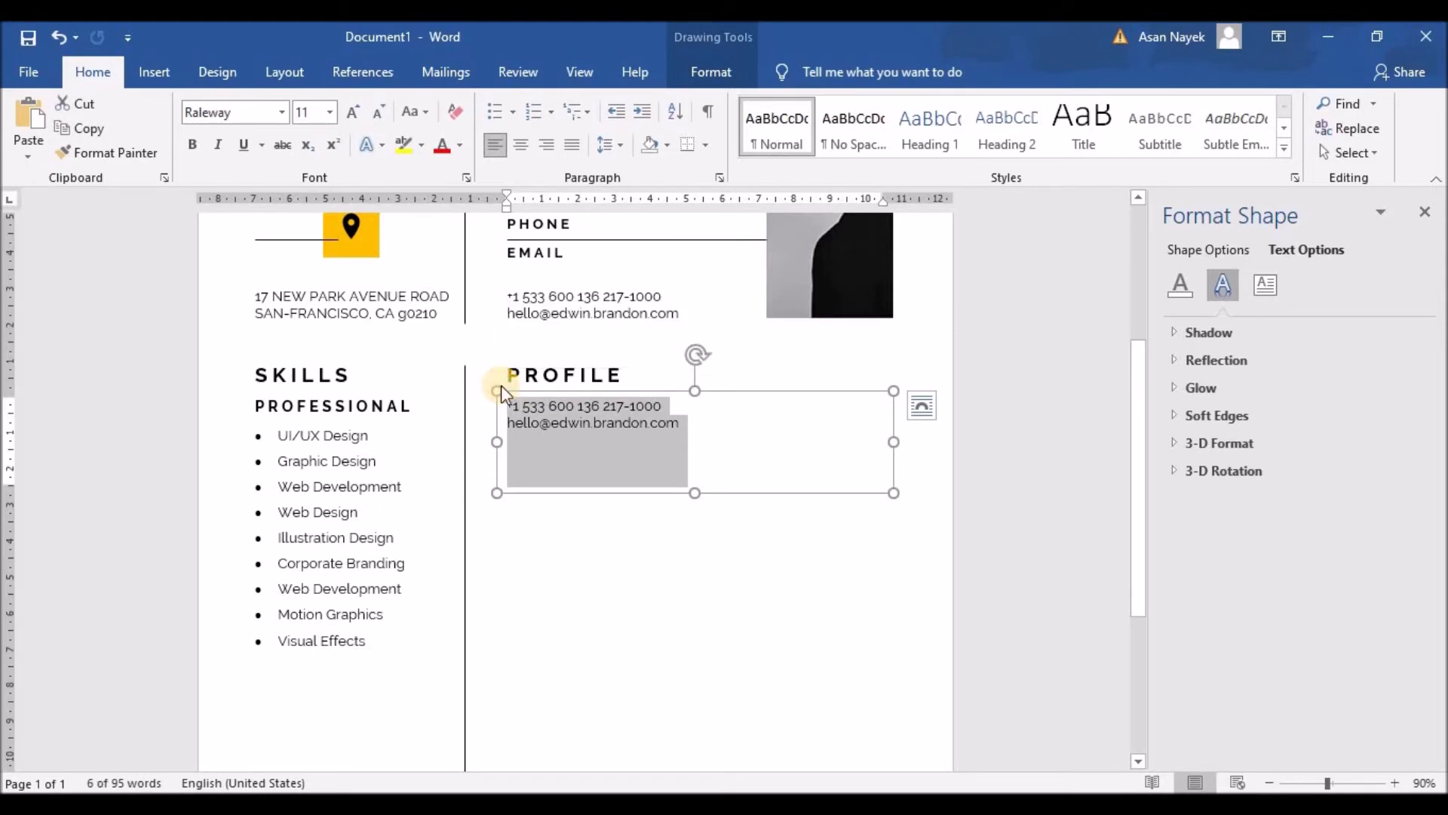
key(ctrl+v)
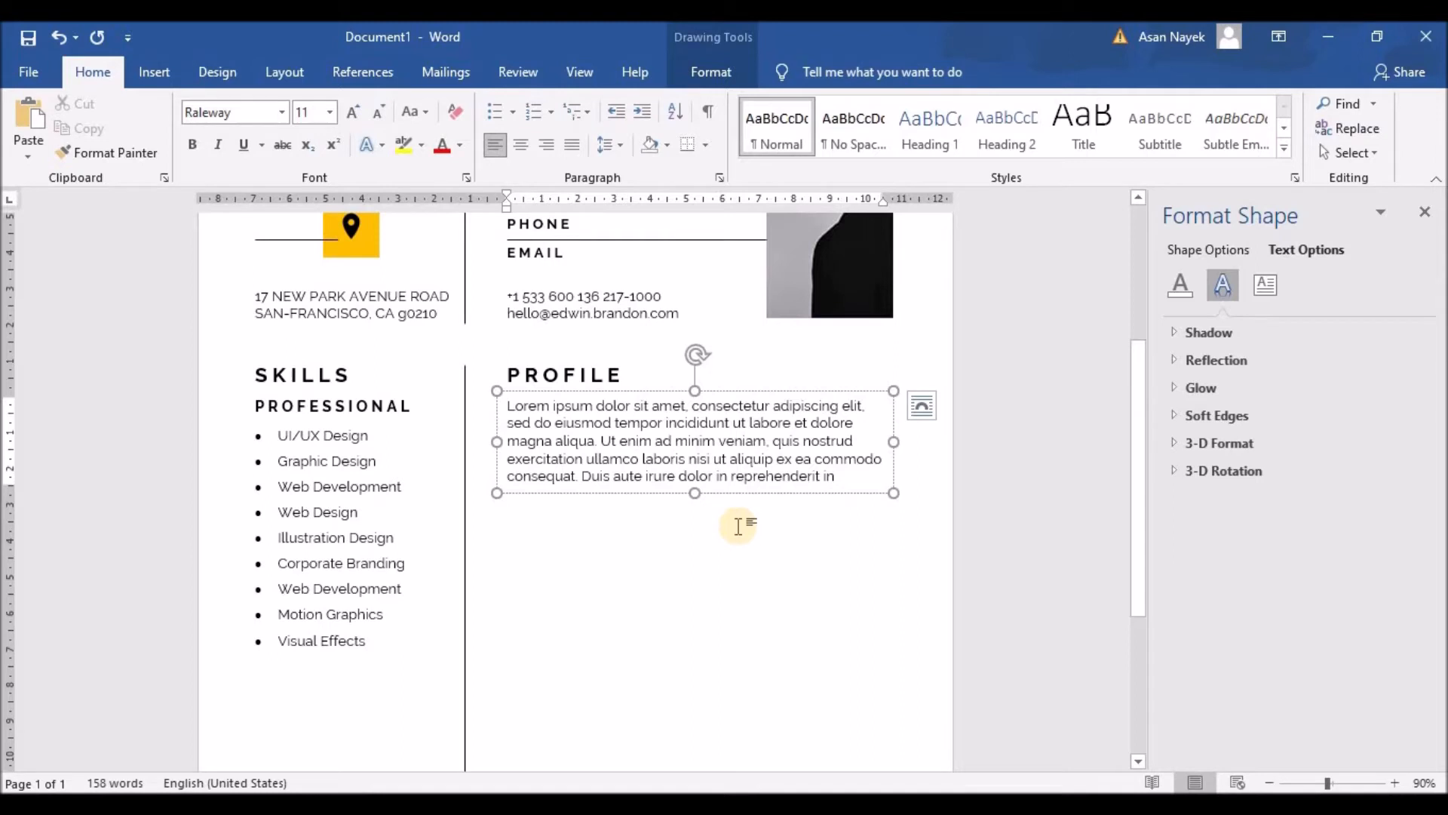
Cut the paragraph to four lines ending 'commodo consequat.' and shrink the box to fit
drag(894, 441, 903, 442)
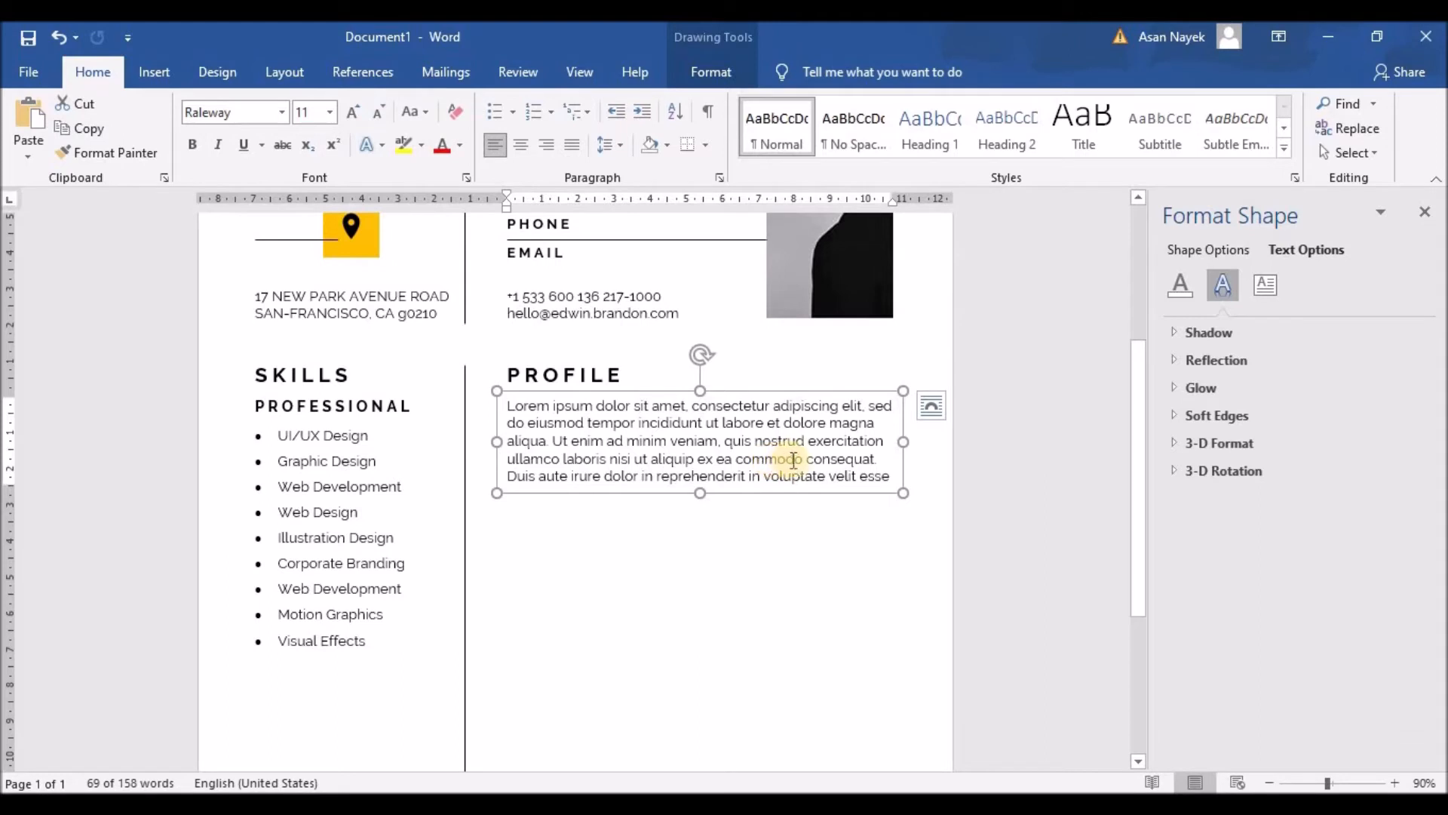
click(512, 475)
drag(512, 476, 896, 481)
key(Delete)
key(Delete)
key(Delete)
key(Delete)
key(Delete)
key(Delete)
key(Delete)
key(Delete)
key(Delete)
key(Delete)
key(Delete)
key(Delete)
key(Delete)
key(Delete)
key(Delete)
key(Delete)
key(Delete)
key(Delete)
key(Delete)
key(Delete)
key(Delete)
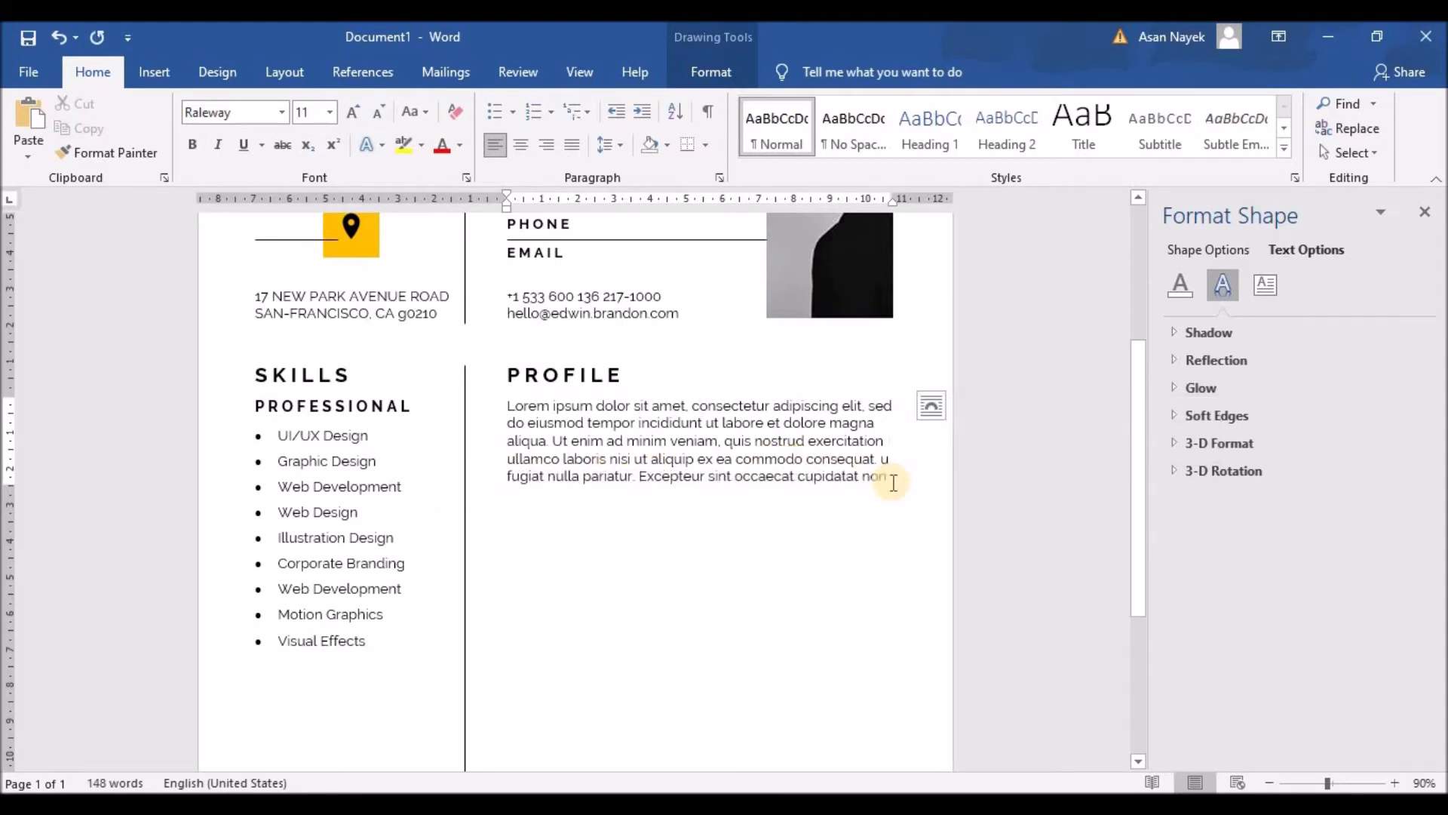
key(Delete)
key(Delete)
key(Delete)
key(Delete)
key(Delete)
key(Delete)
key(Delete)
key(Delete)
key(Delete)
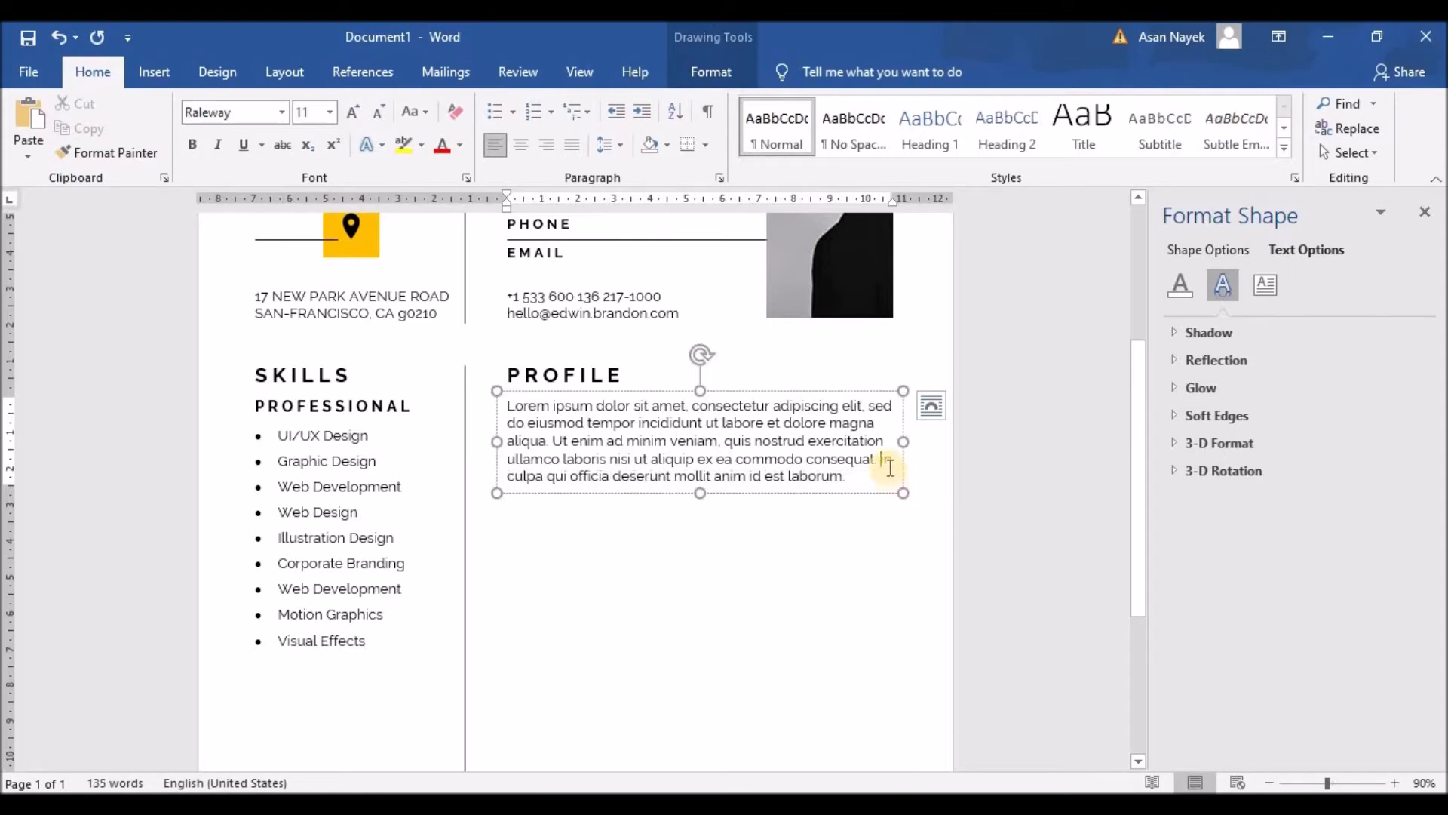
key(Delete)
key(Delete)
key(Delete)
key(Delete)
key(Delete)
key(Delete)
key(Delete)
key(Delete)
key(Delete)
key(Delete)
key(Delete)
key(Delete)
key(Delete)
key(Delete)
key(Delete)
key(Delete)
key(Delete)
key(Delete)
key(Delete)
key(Delete)
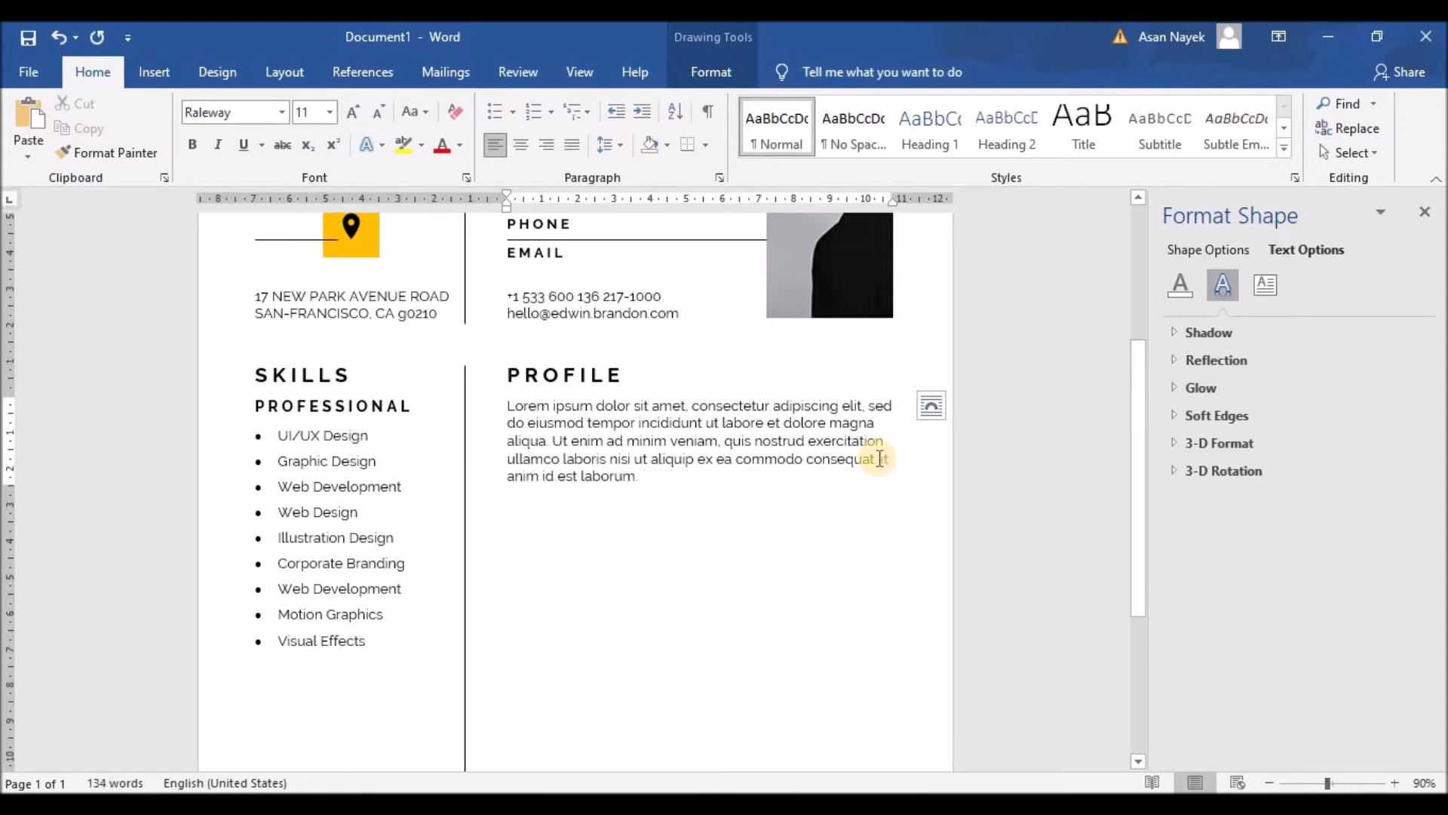
drag(700, 492, 695, 474)
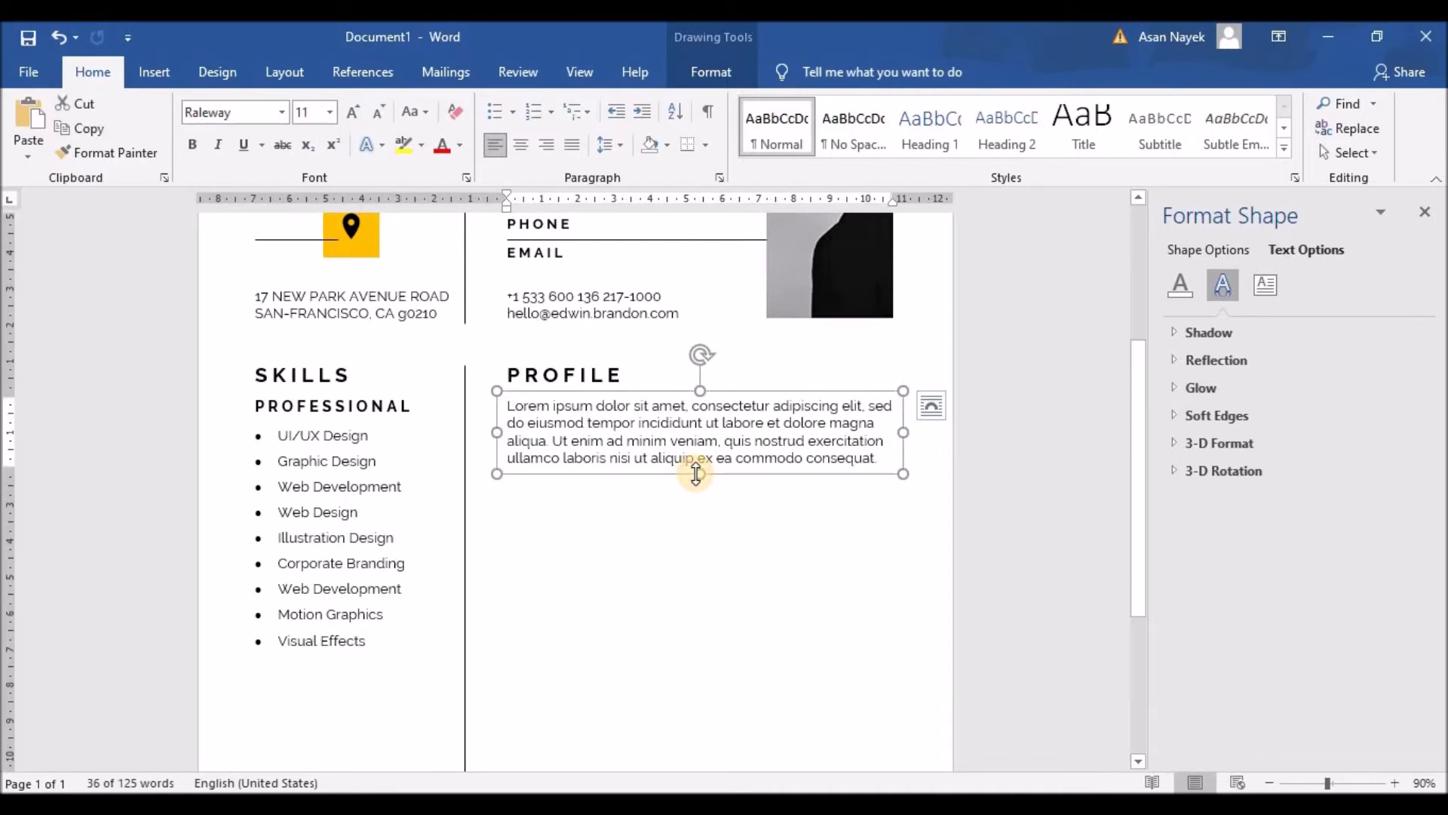
Duplicate the PROFILE heading and paragraph boxes and move the copies below PROFILE
click(565, 373)
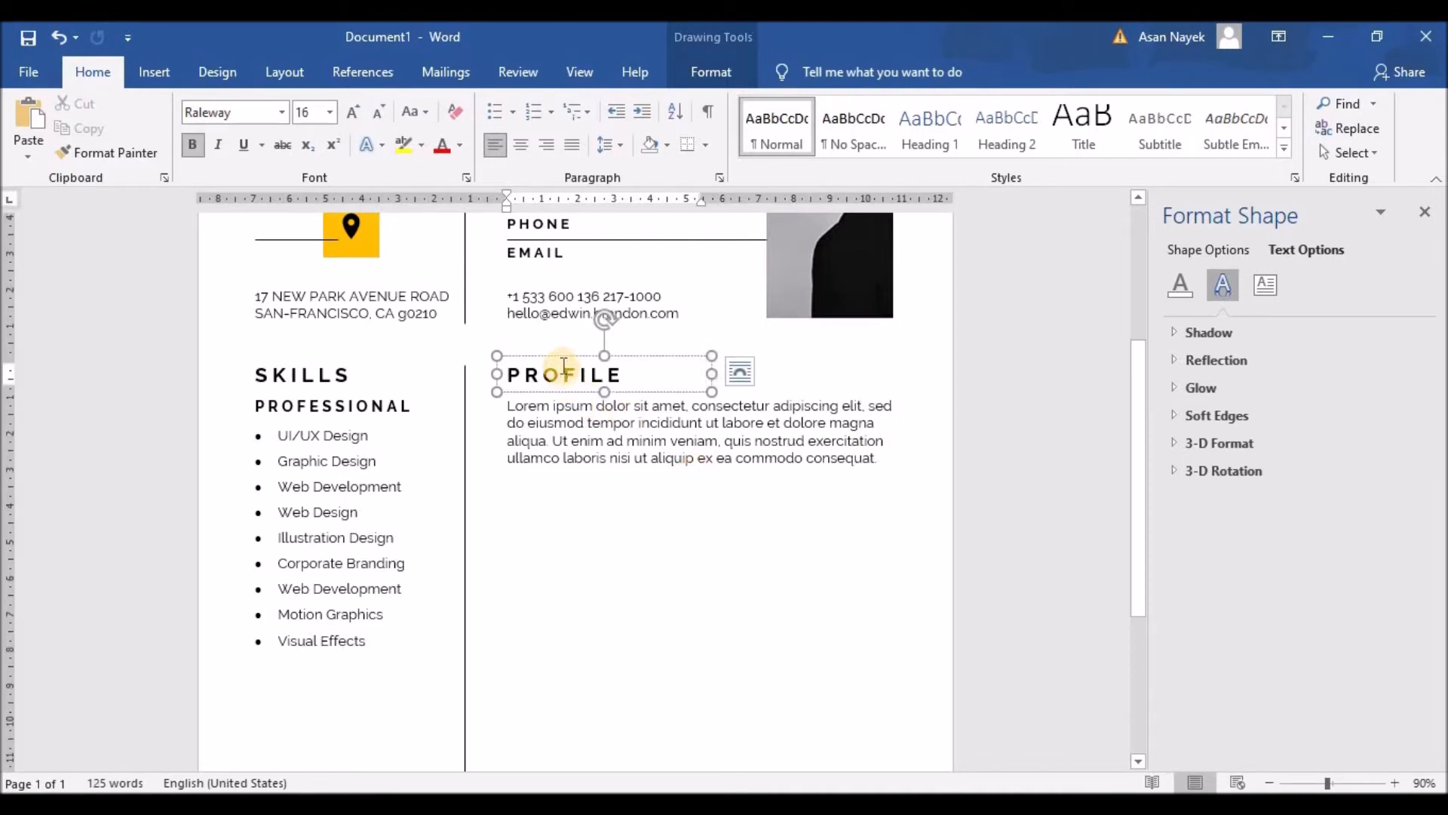
shift+click(566, 441)
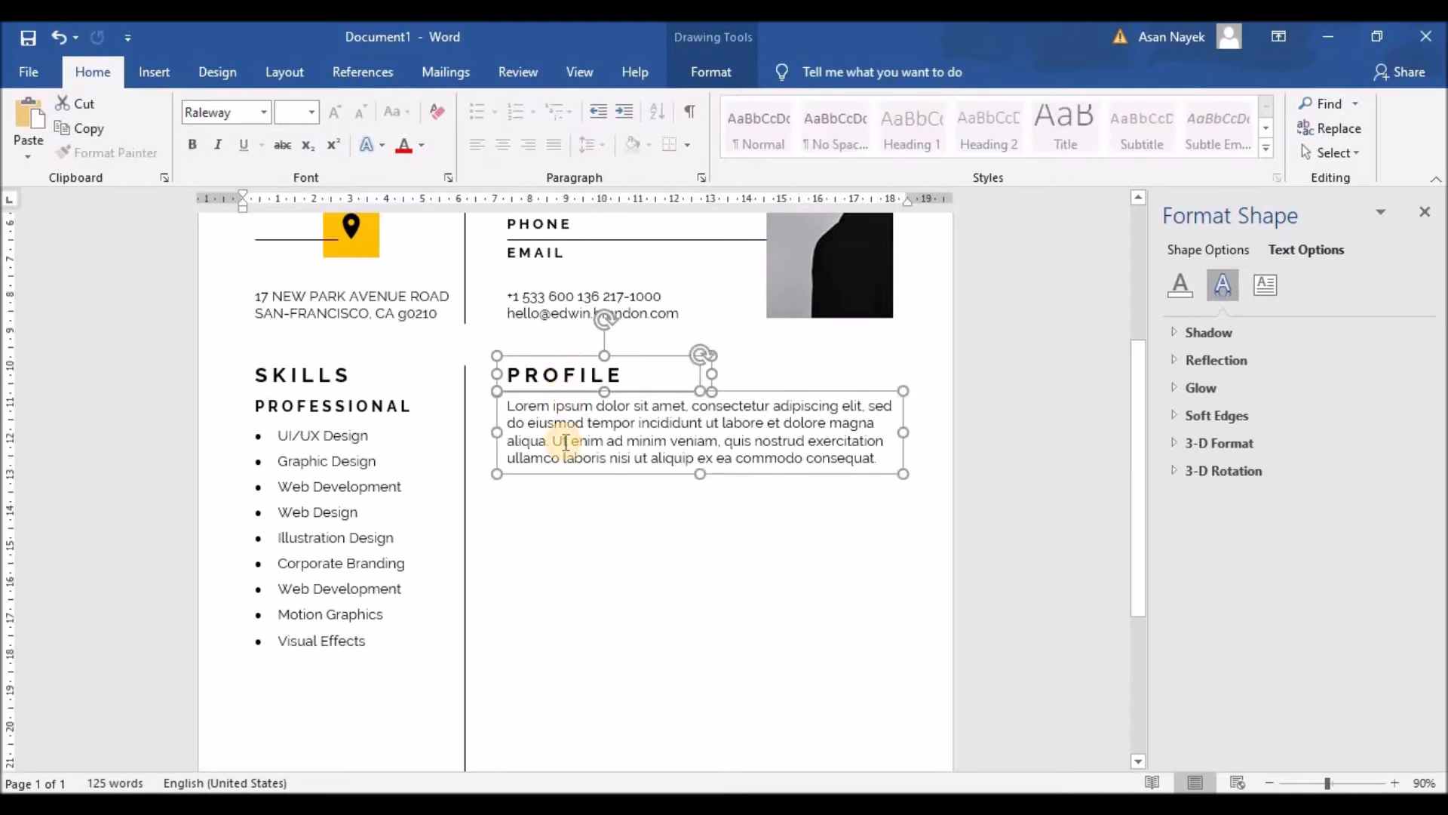
key(ctrl+c)
key(ctrl+v)
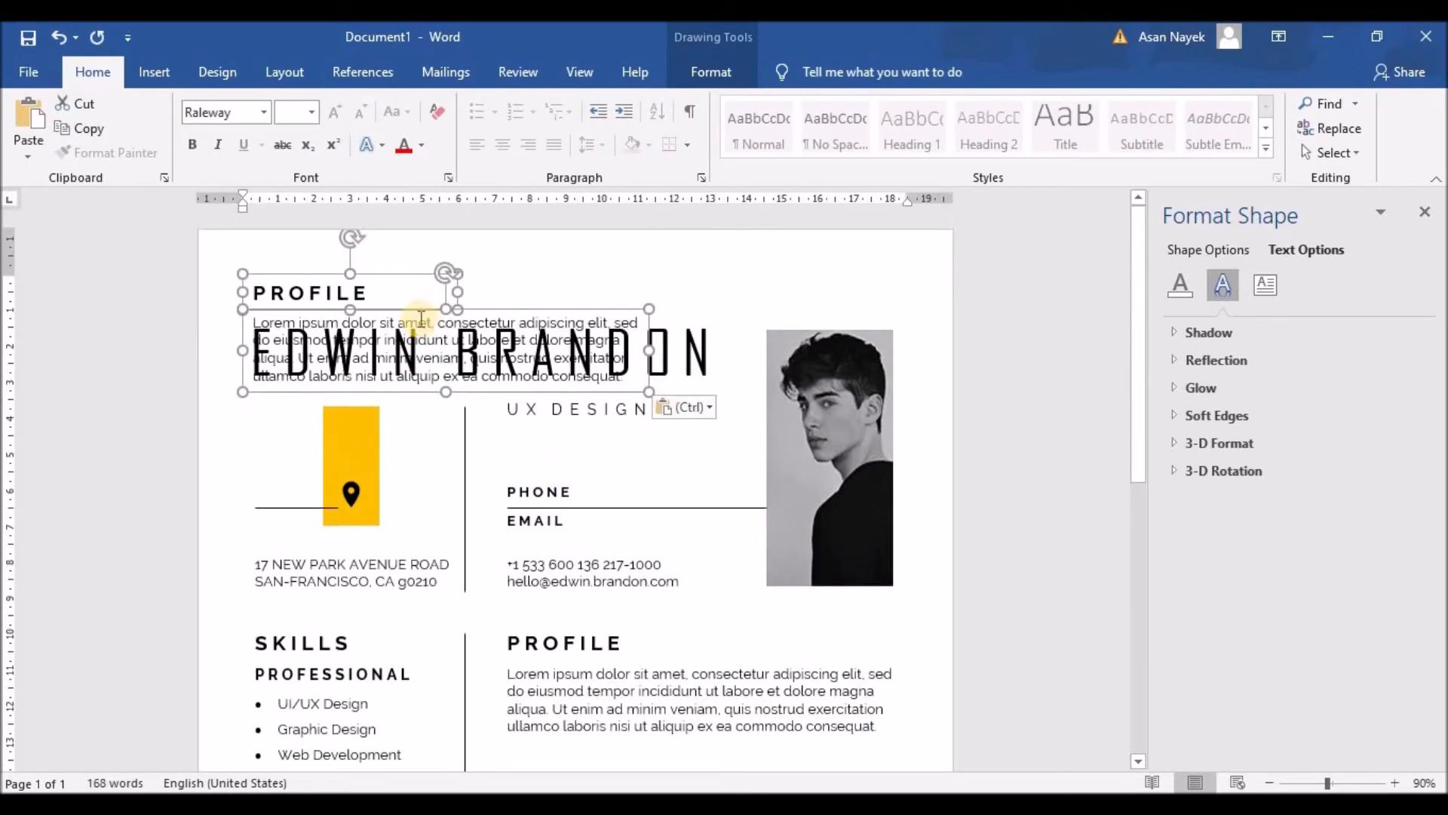
scroll(714, 530, down, 3)
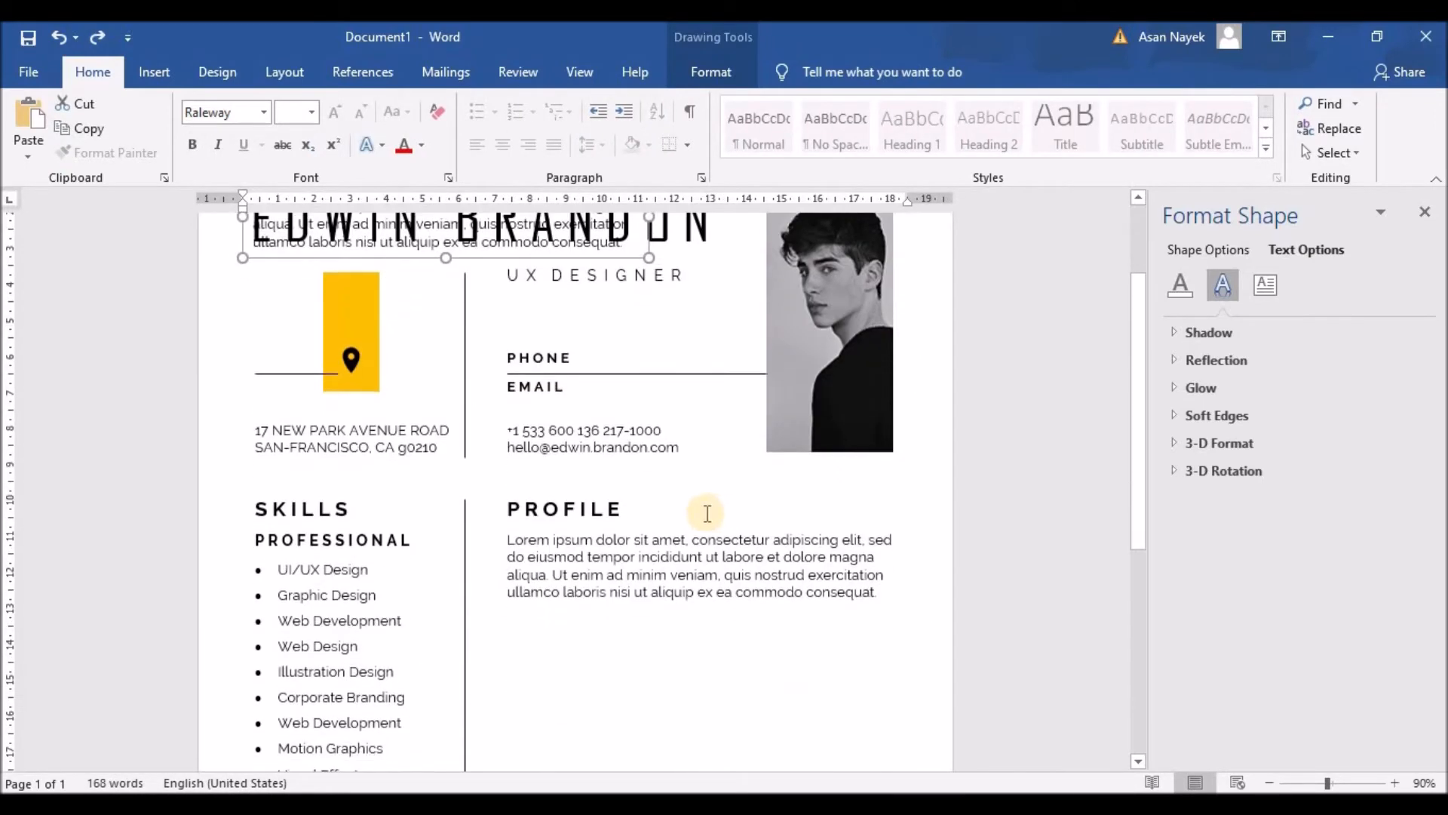
scroll(704, 508, up, 2)
drag(411, 268, 473, 341)
drag(594, 525, 663, 709)
scroll(672, 566, down, 3)
drag(634, 525, 634, 576)
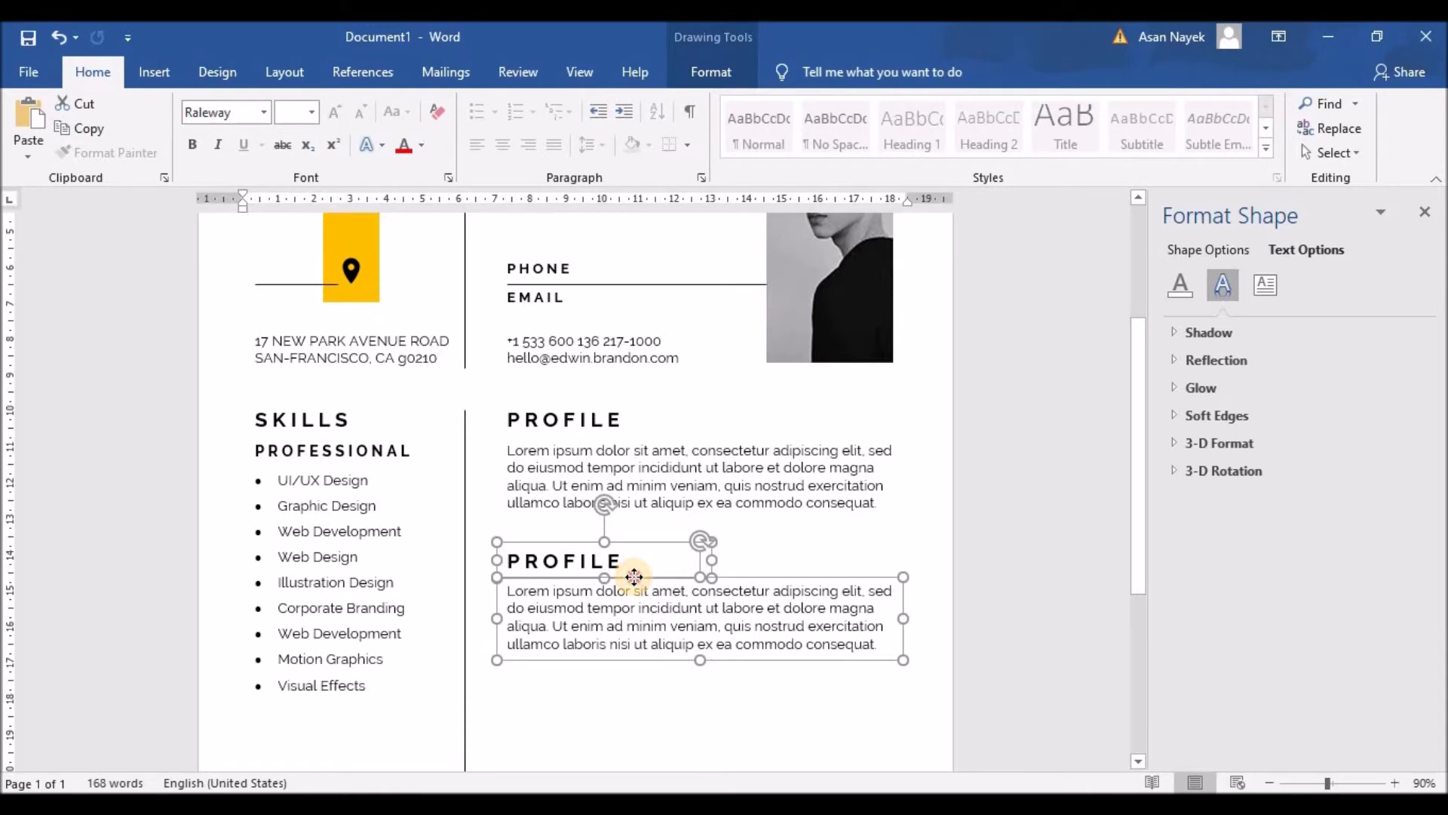
Change the copied heading to a letter-spaced EXPERIENCE
click(626, 562)
drag(506, 561, 609, 560)
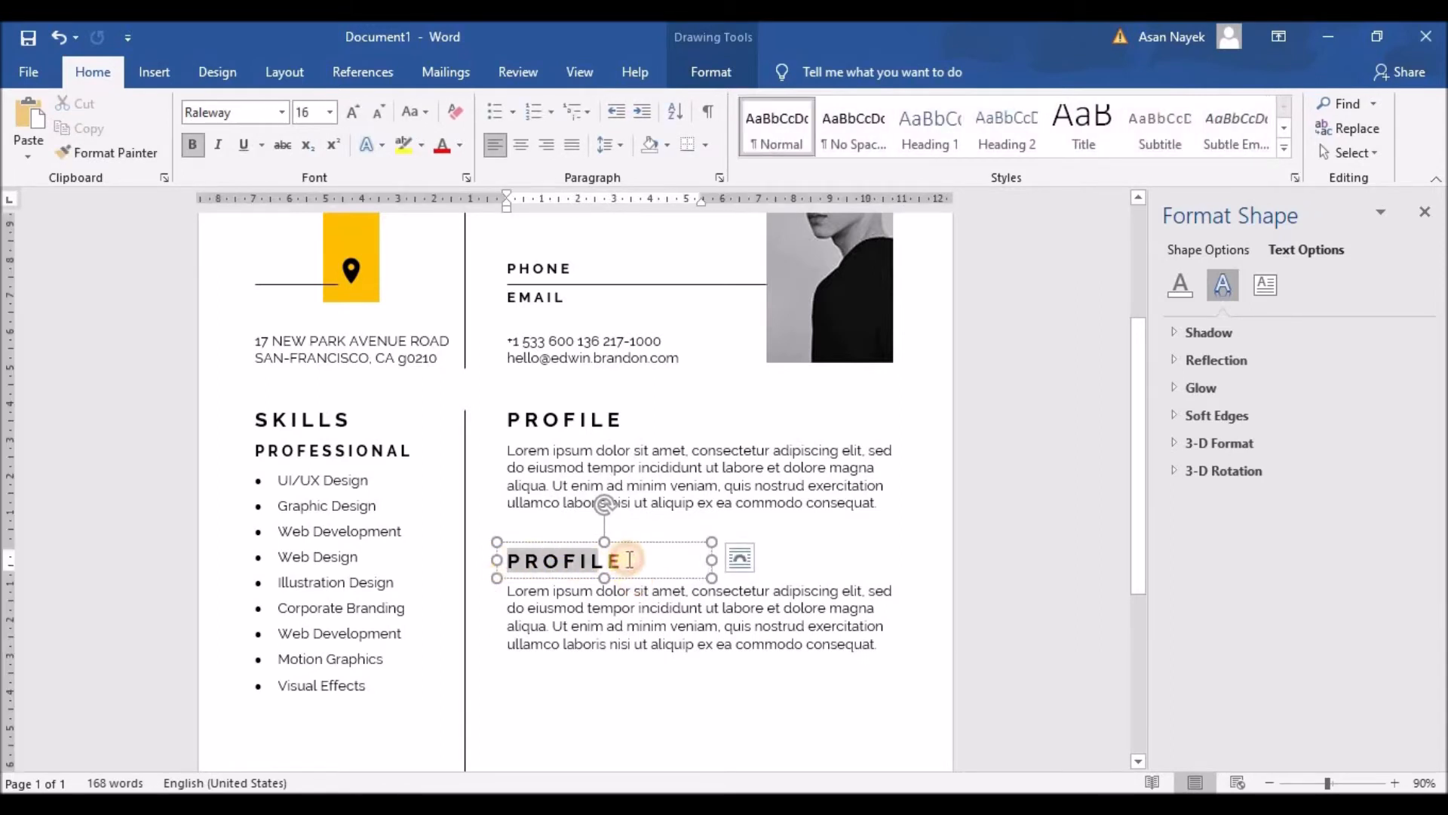
key(BackSpace)
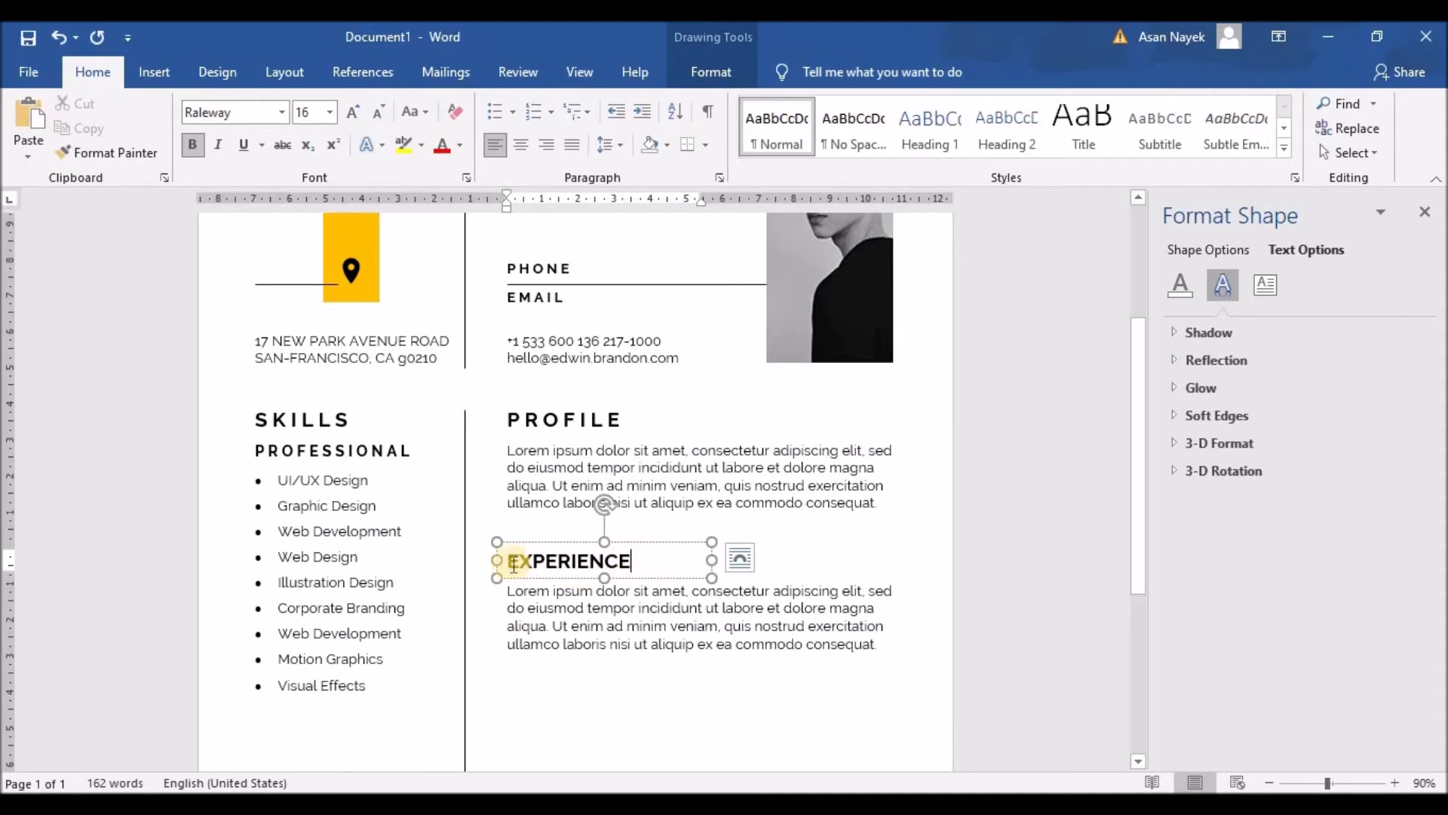
click(539, 564)
click(556, 564)
click(575, 565)
click(591, 564)
click(617, 564)
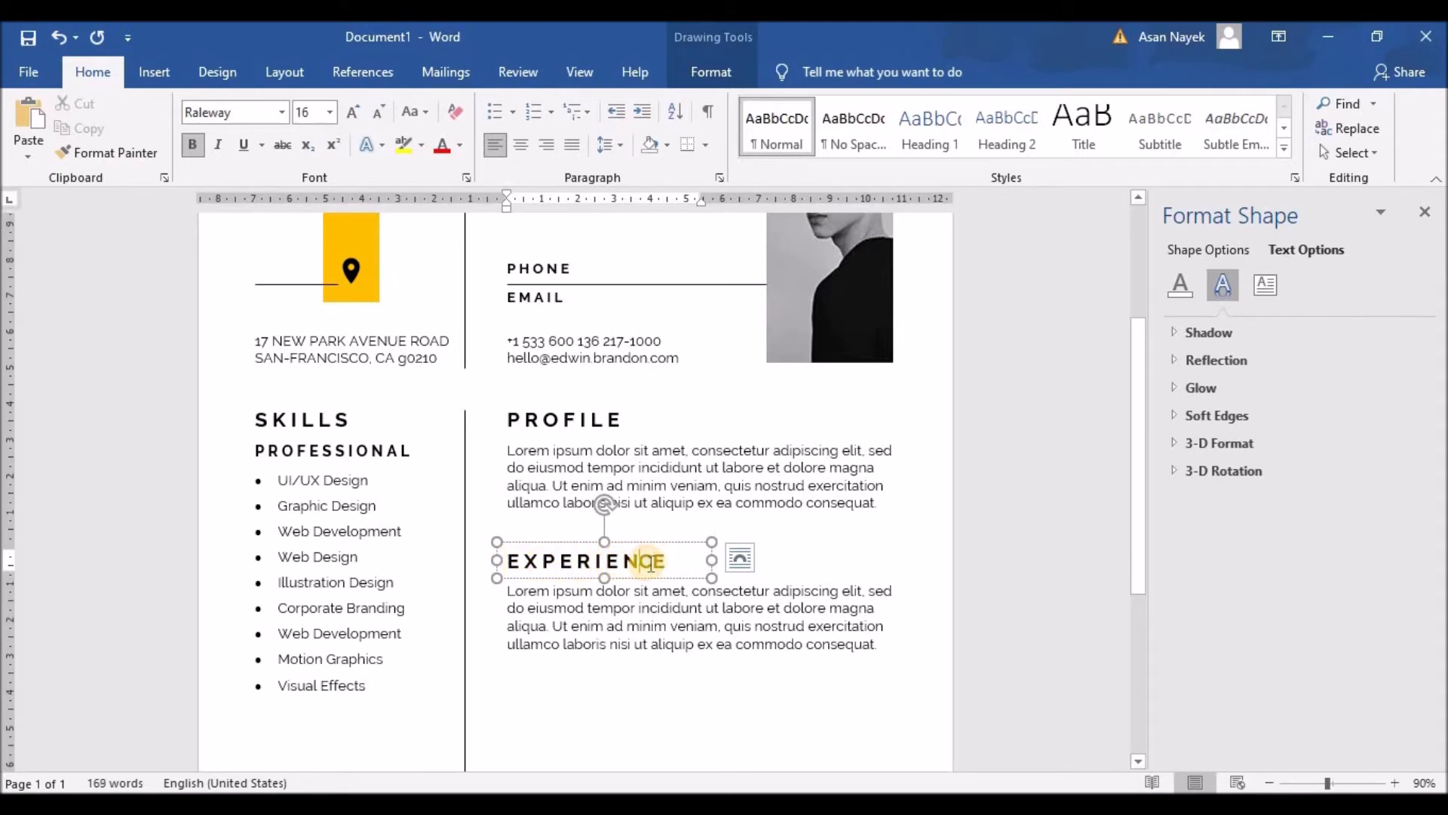
click(662, 564)
Make the Lorem ipsum paragraph box under EXPERIENCE taller
click(508, 593)
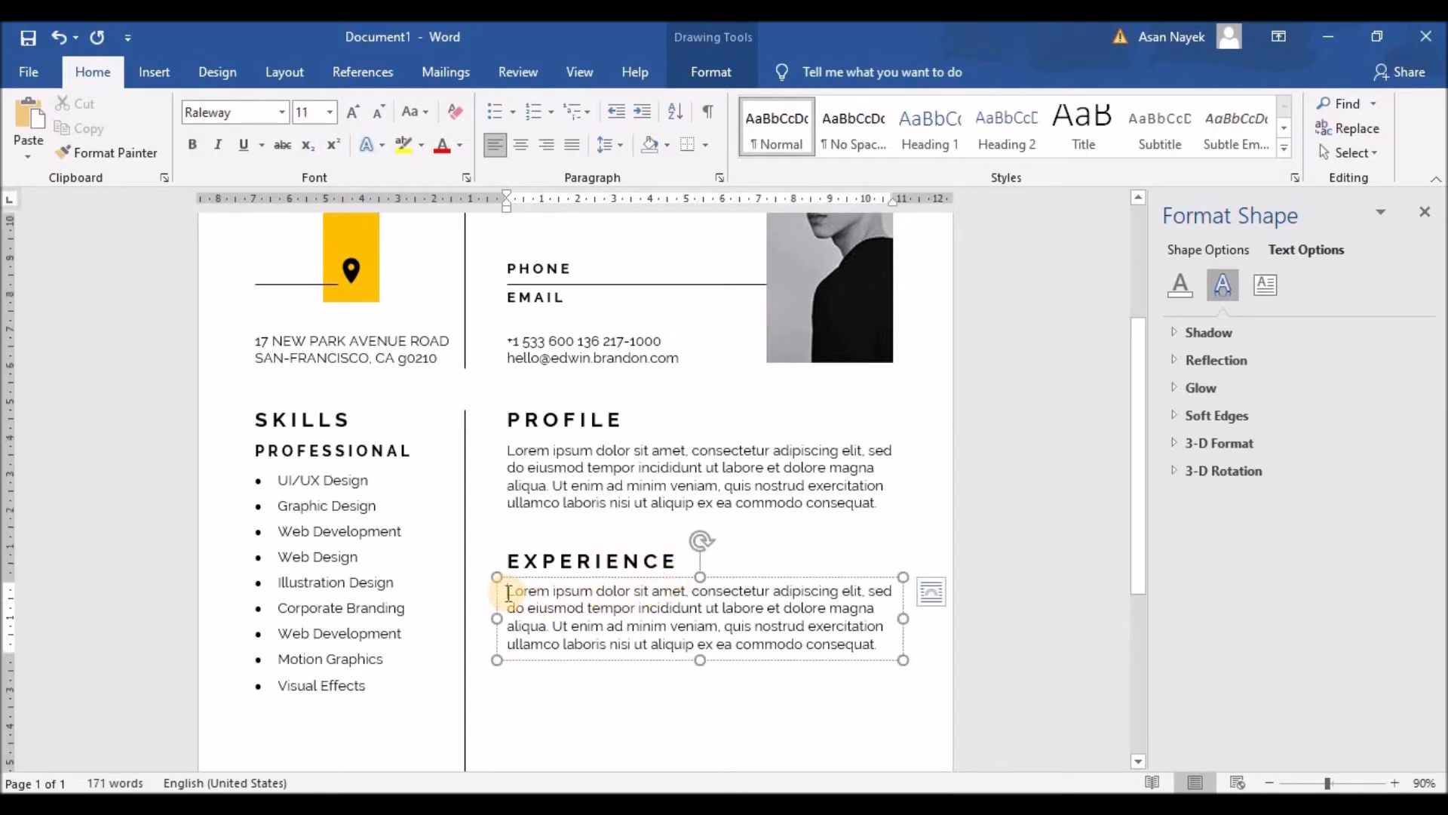
drag(700, 660, 700, 699)
click(507, 592)
Type 'YOUR JOB TITLE | 2030 – PRESENT' and 'COMPANY NAME' lines above the paragraph
key(Return)
click(543, 591)
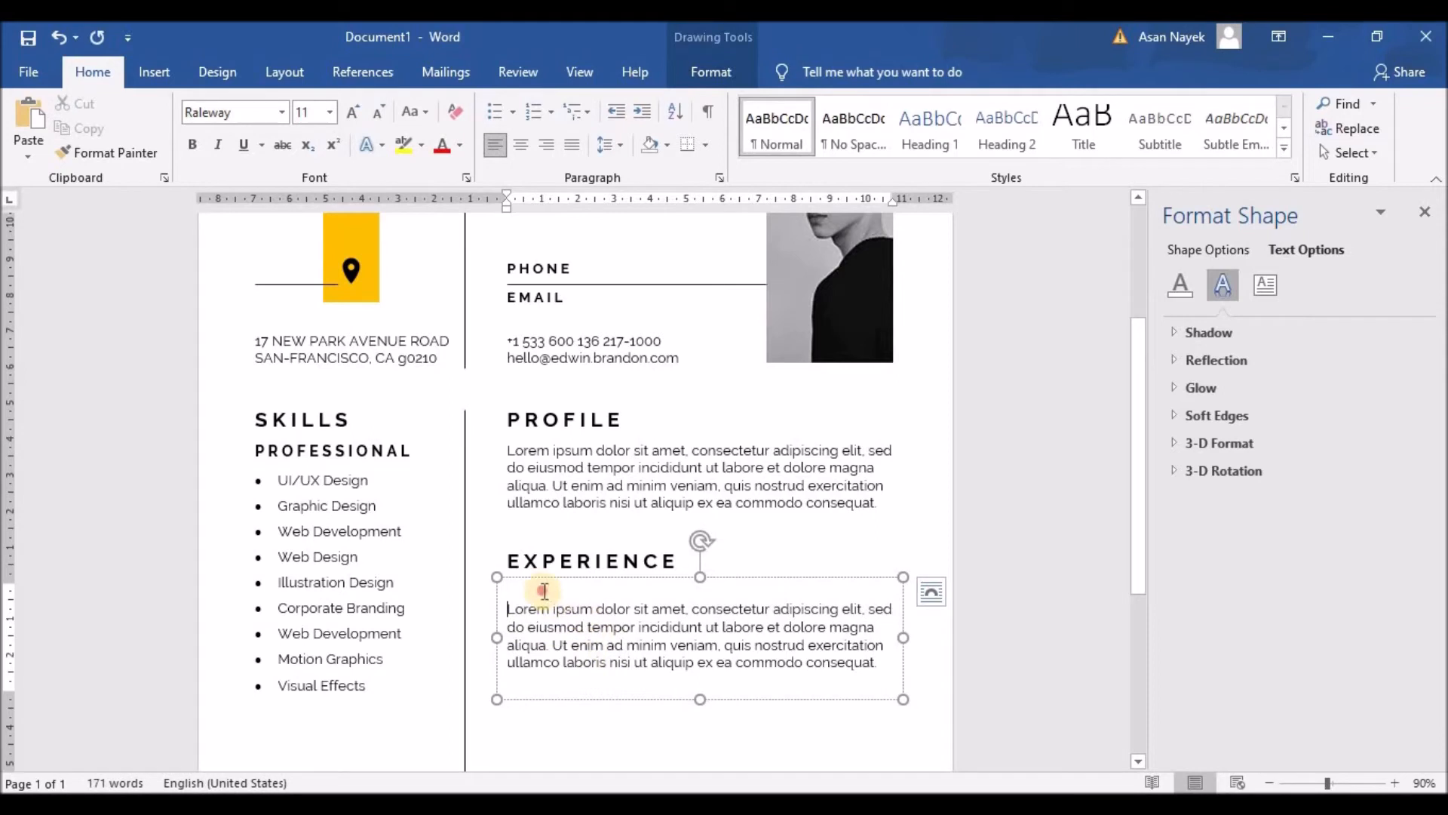
text(YOUR JOB TITLE | 2030 - PRESENT)
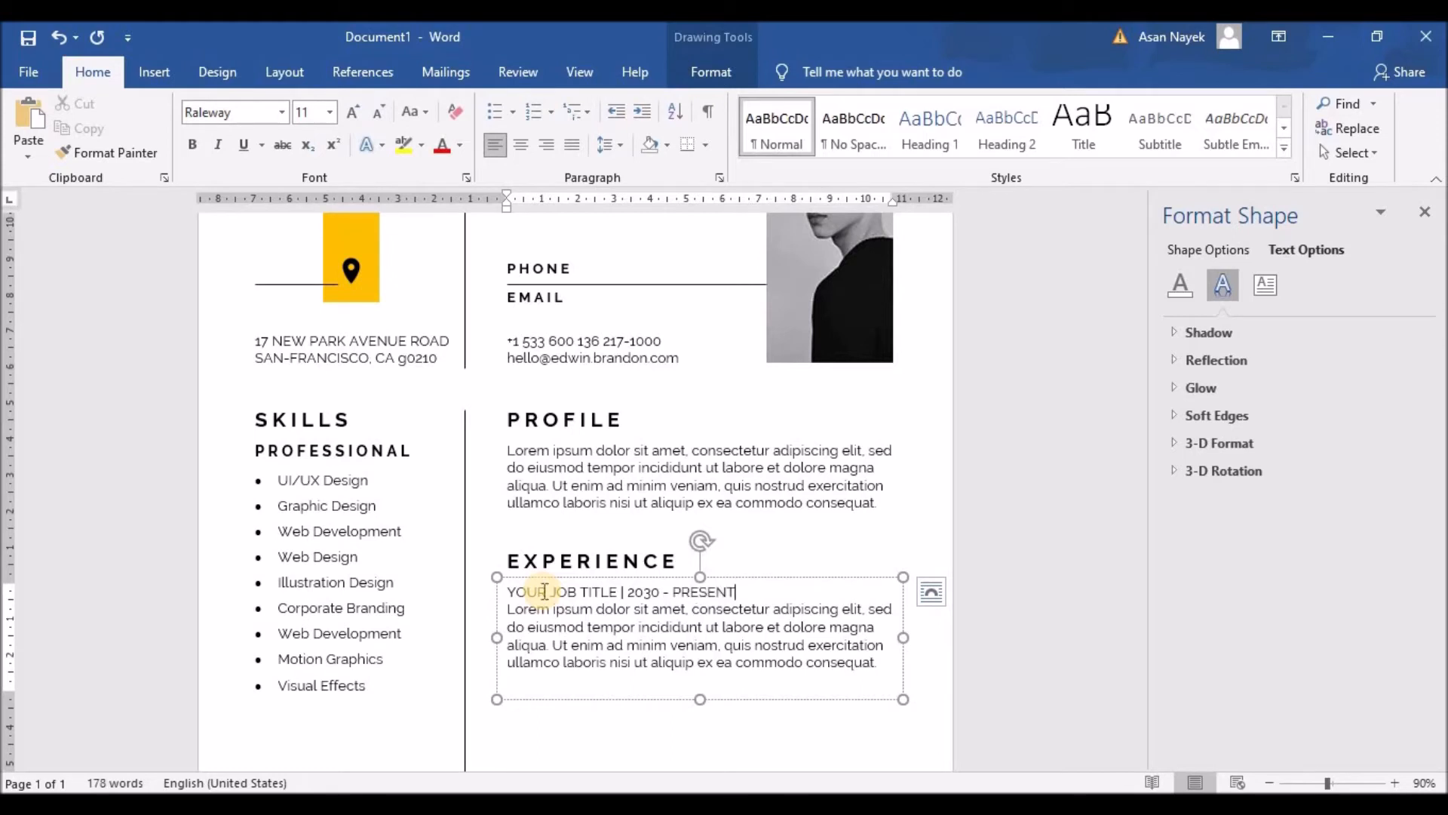
key(Return)
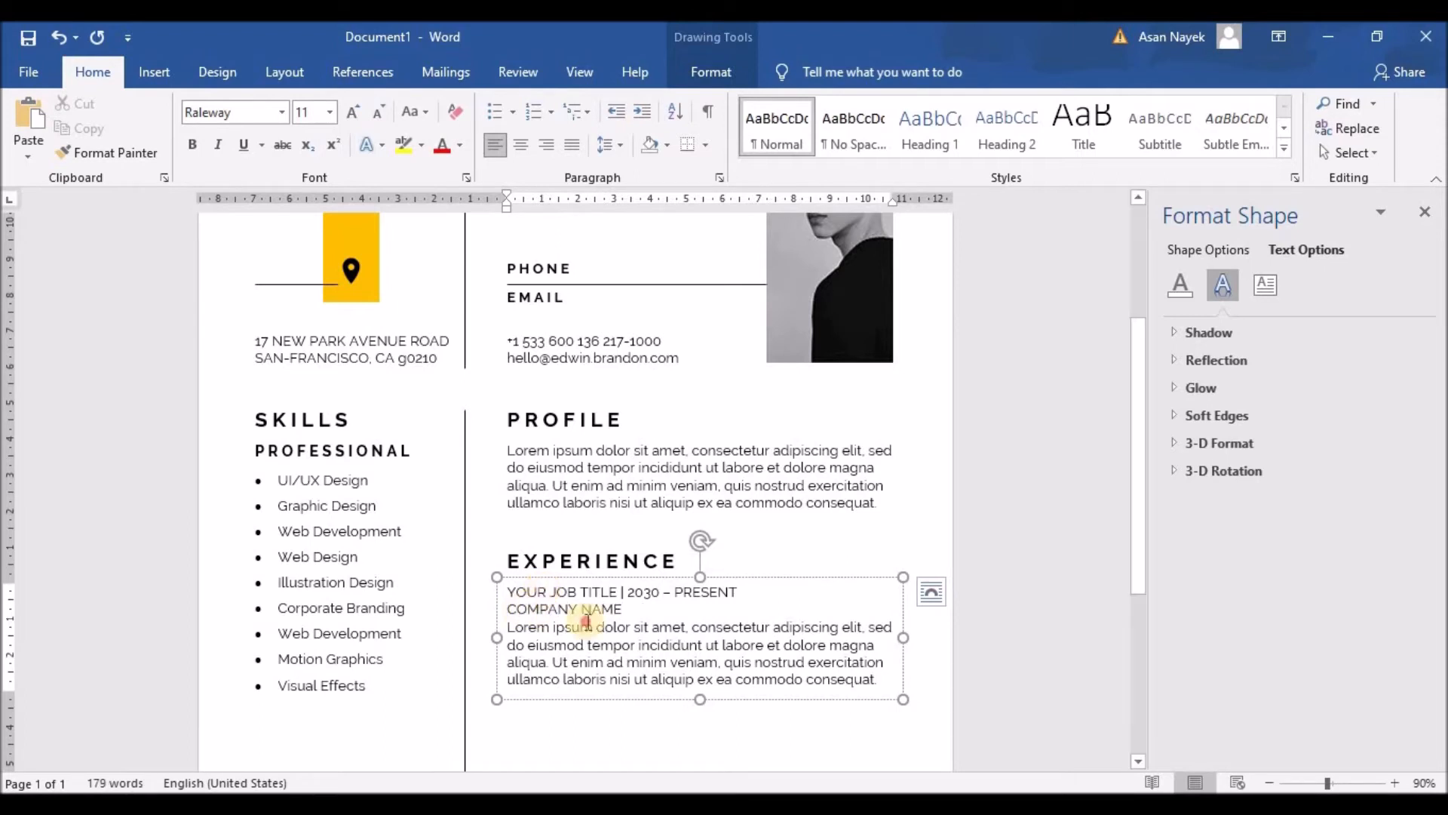
Bold the job title line, space out the pipe divider, and keep COMPANY NAME regular
click(501, 592)
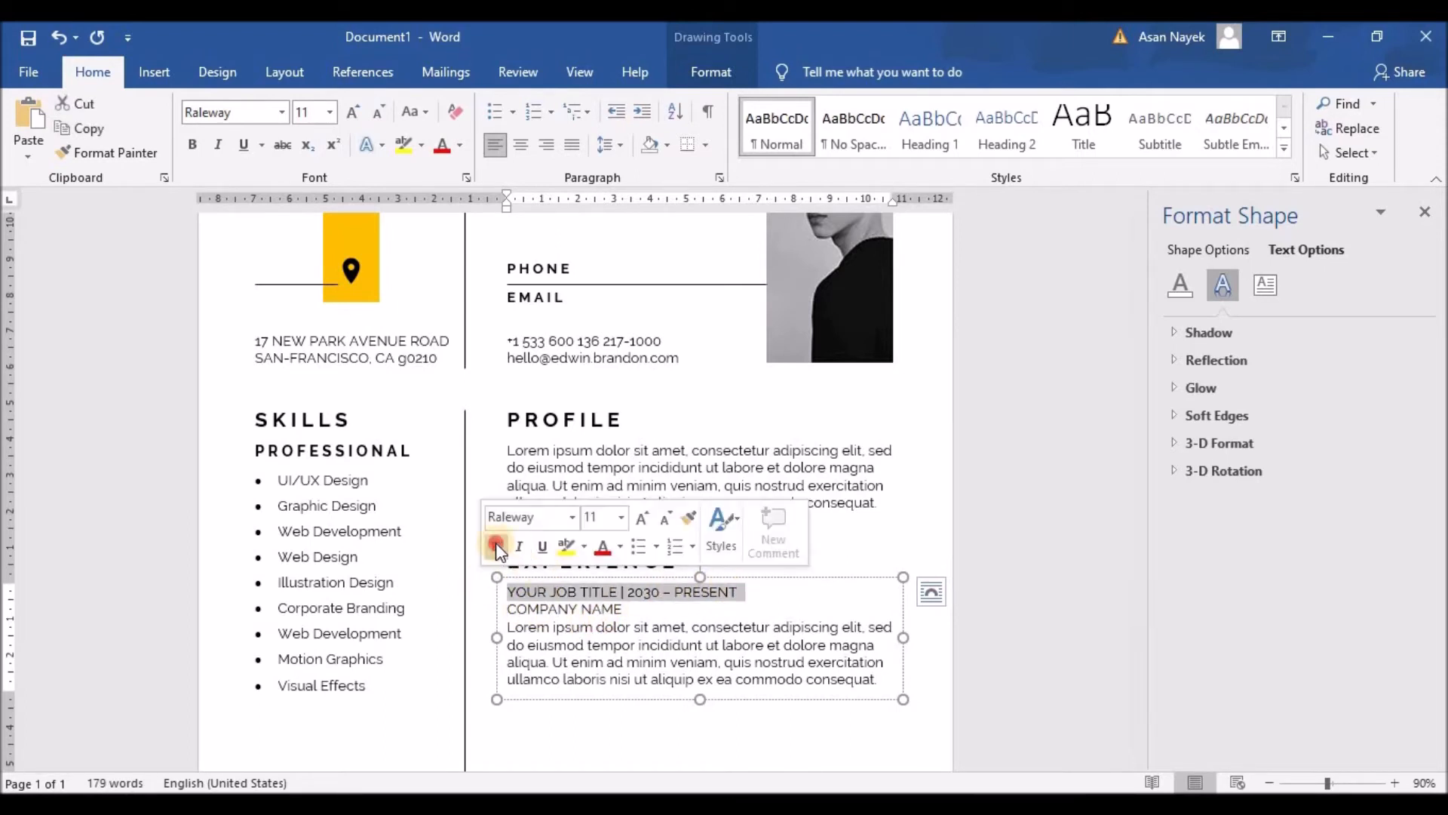
click(496, 542)
click(628, 593)
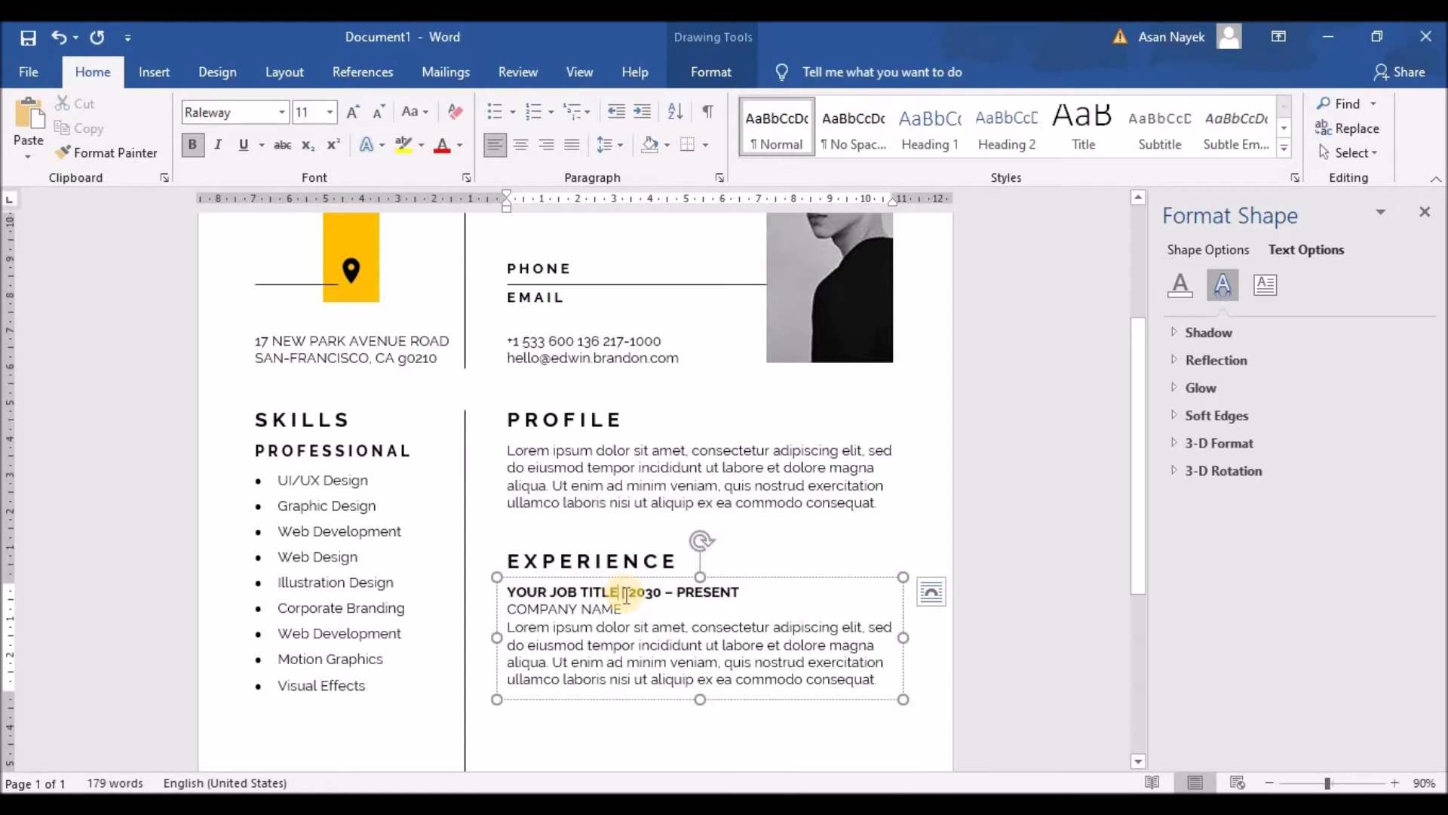
click(640, 594)
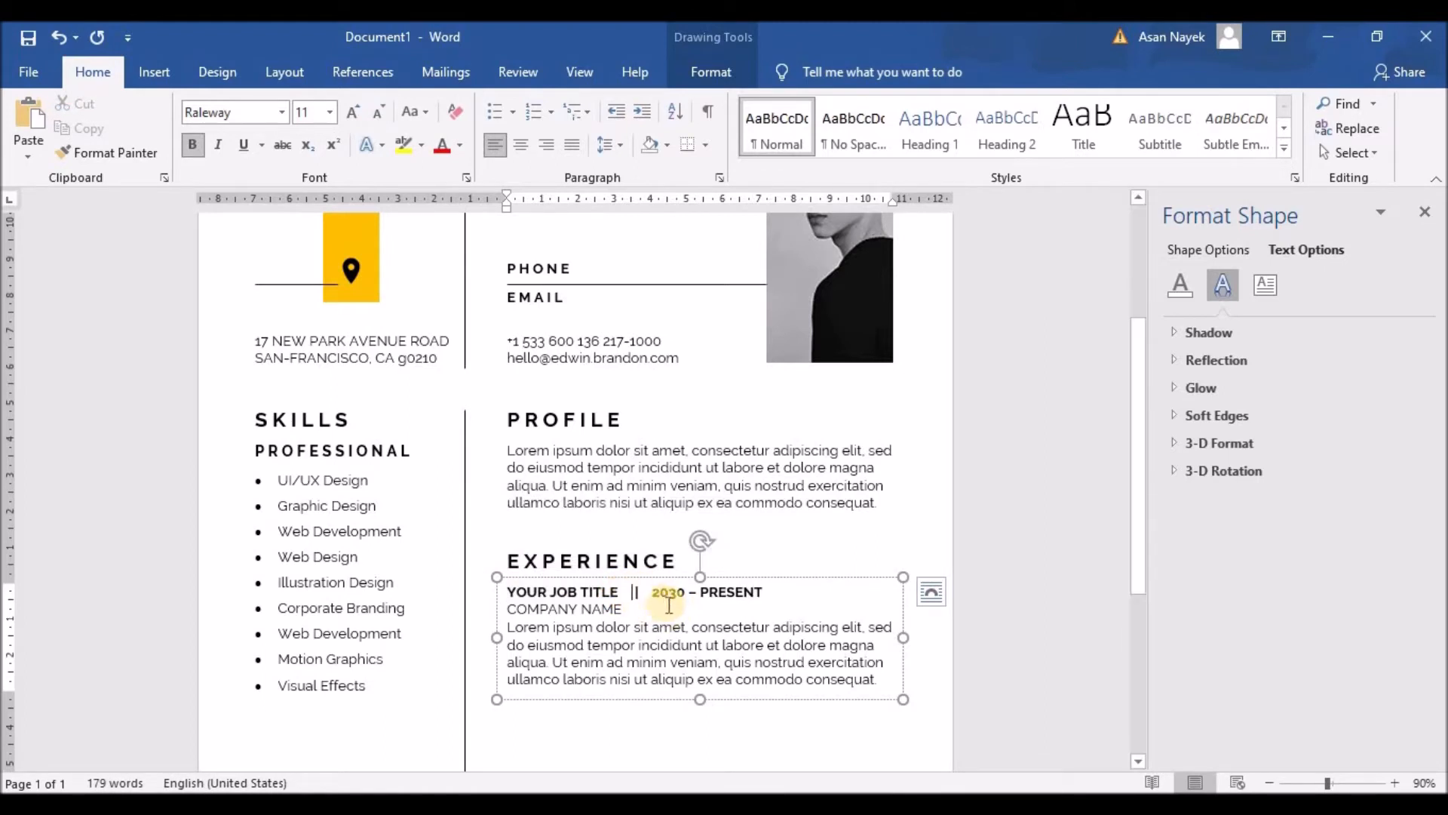
drag(623, 606, 510, 608)
click(515, 569)
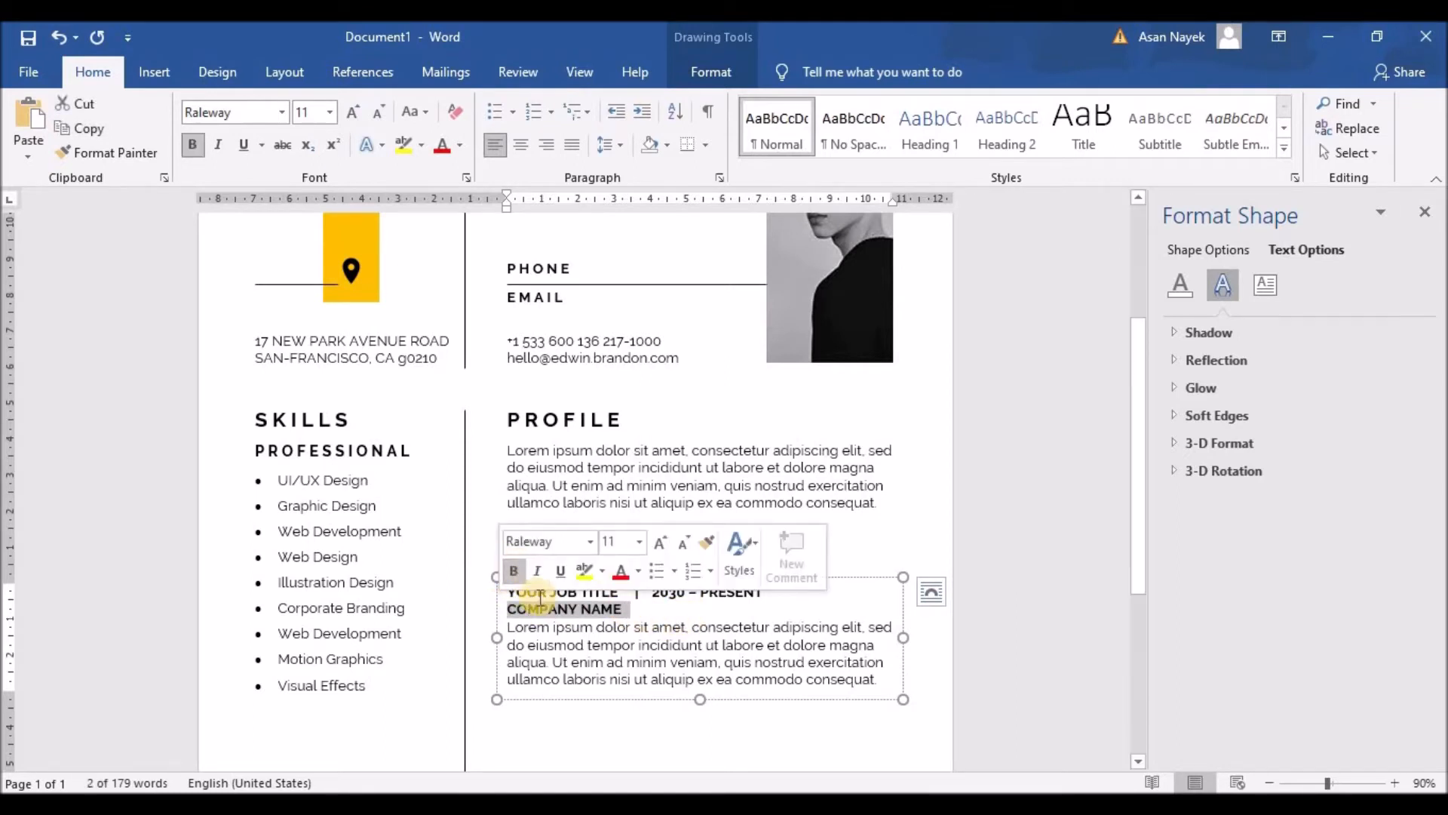
click(516, 570)
click(562, 641)
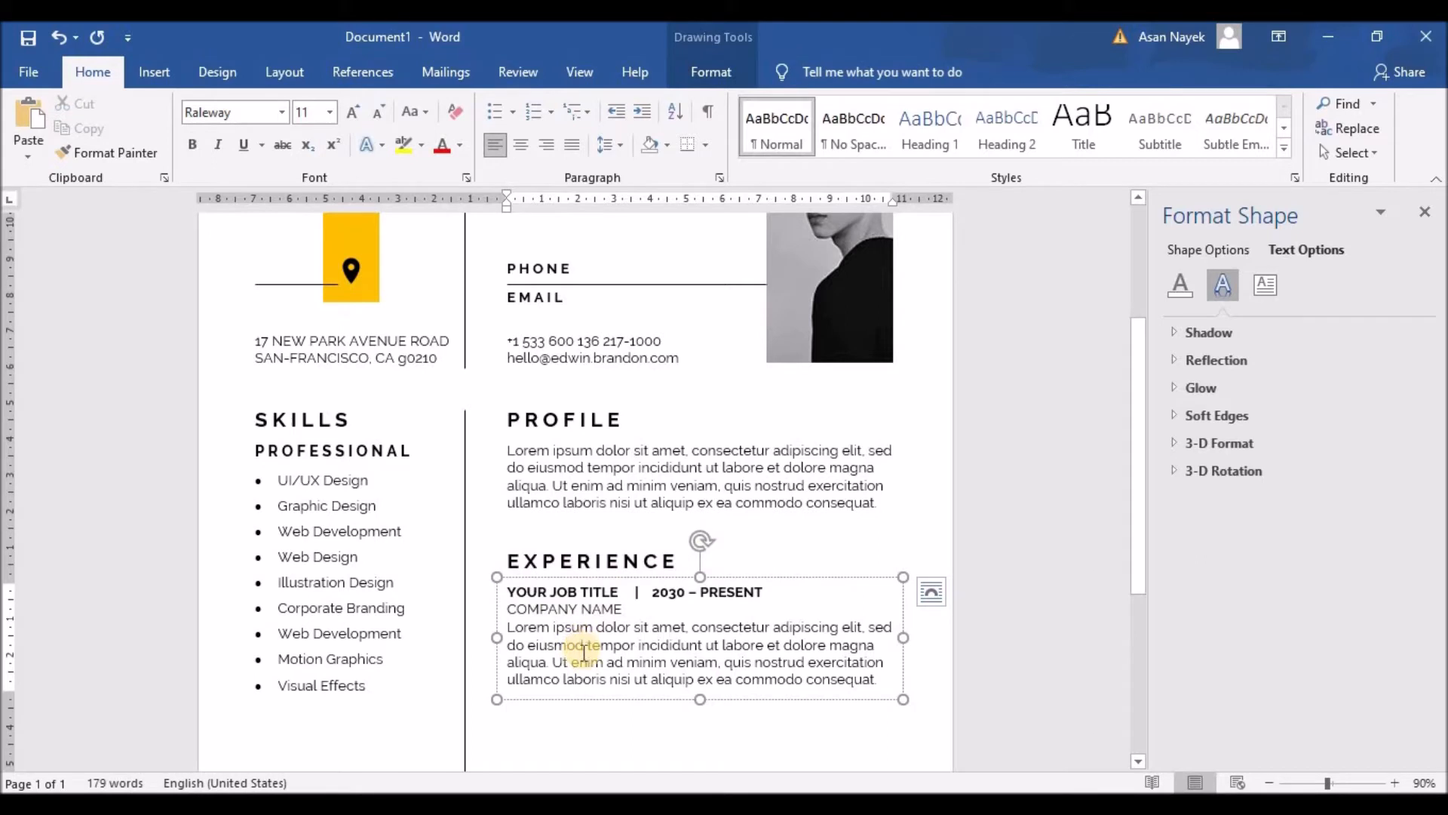
Make the Experience box taller and trim the paragraph to end at 'minim veniam.'
key(Return)
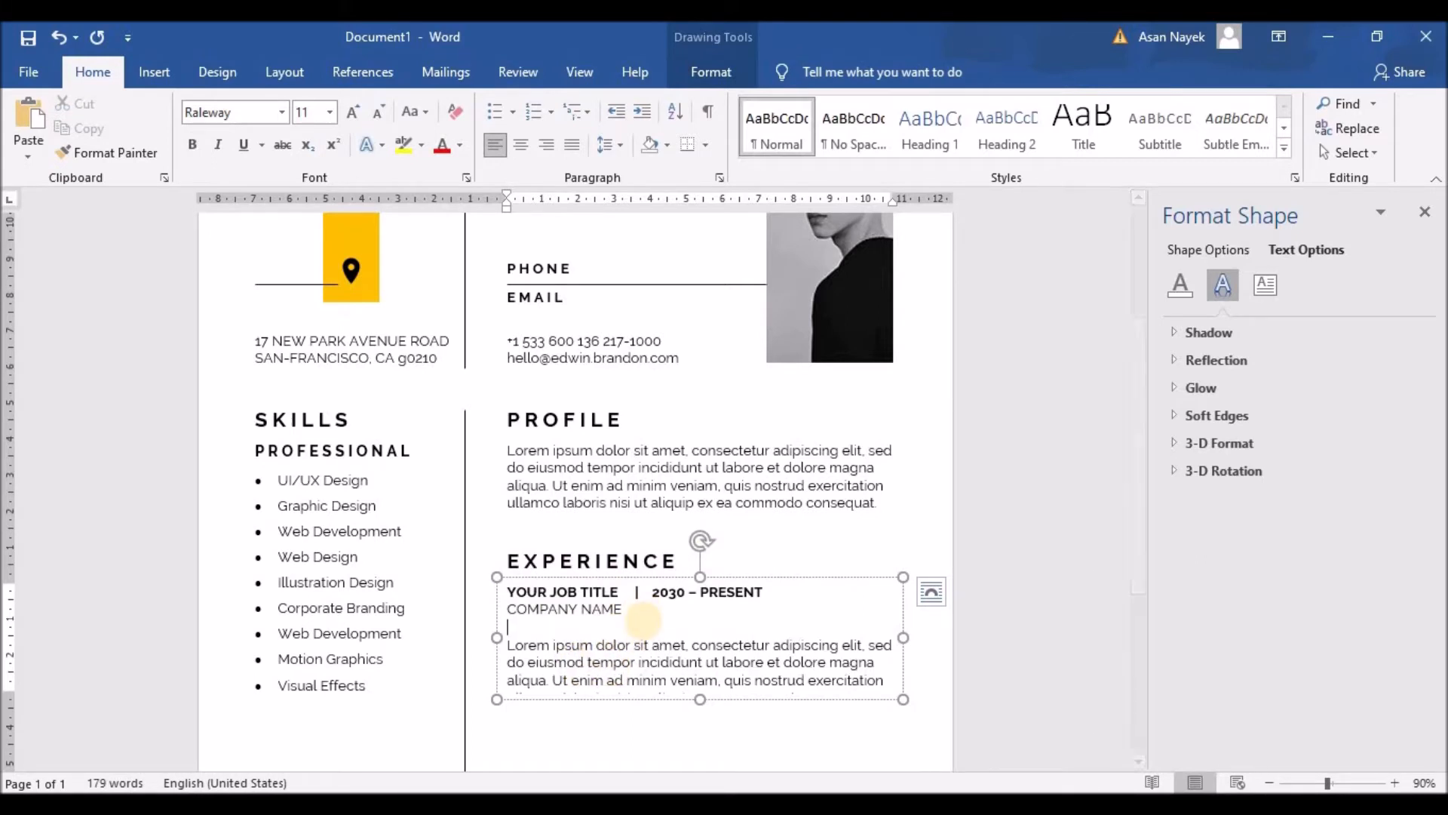
key(BackSpace)
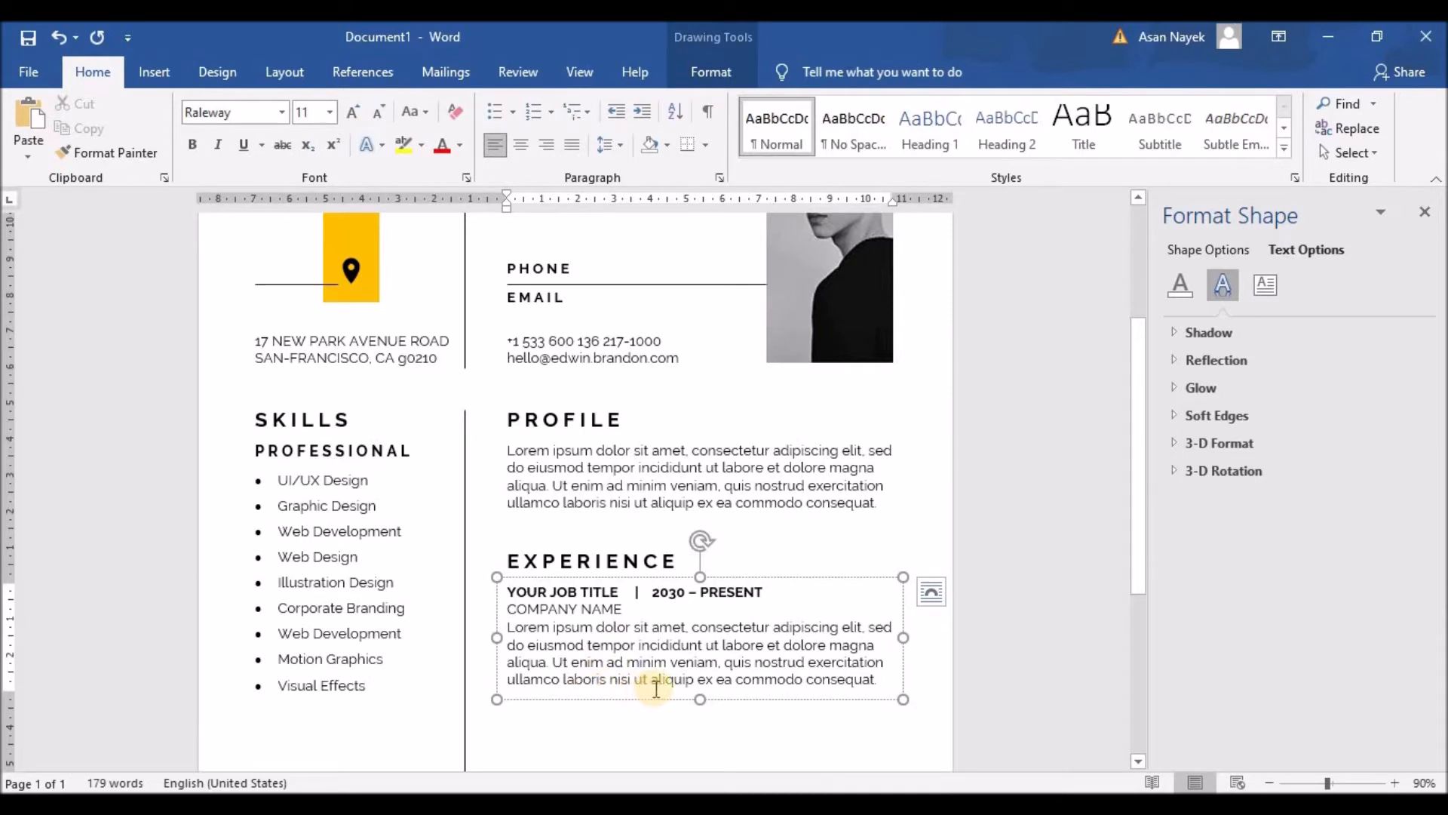
scroll(755, 679, down, 3)
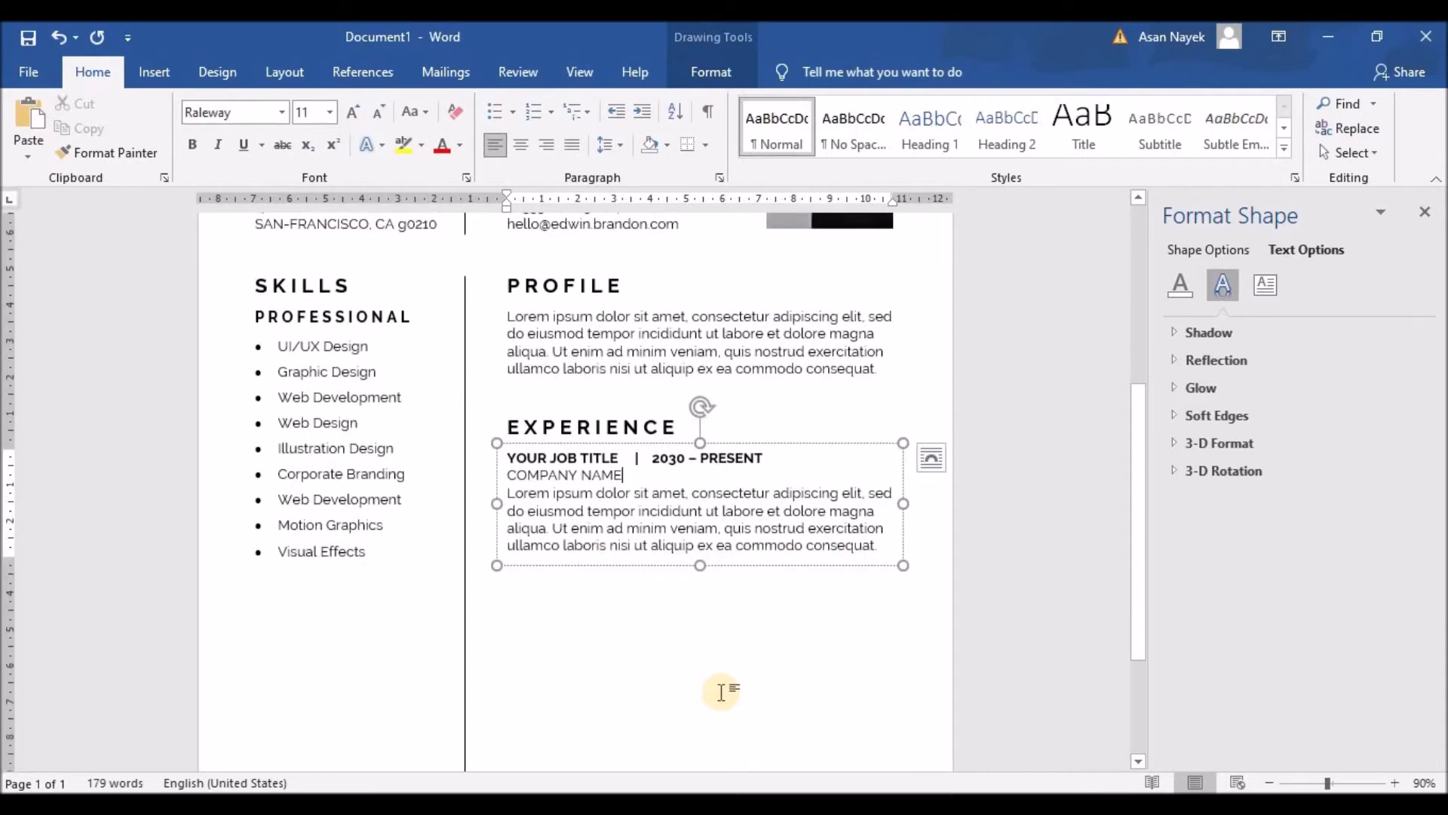
drag(700, 575, 700, 618)
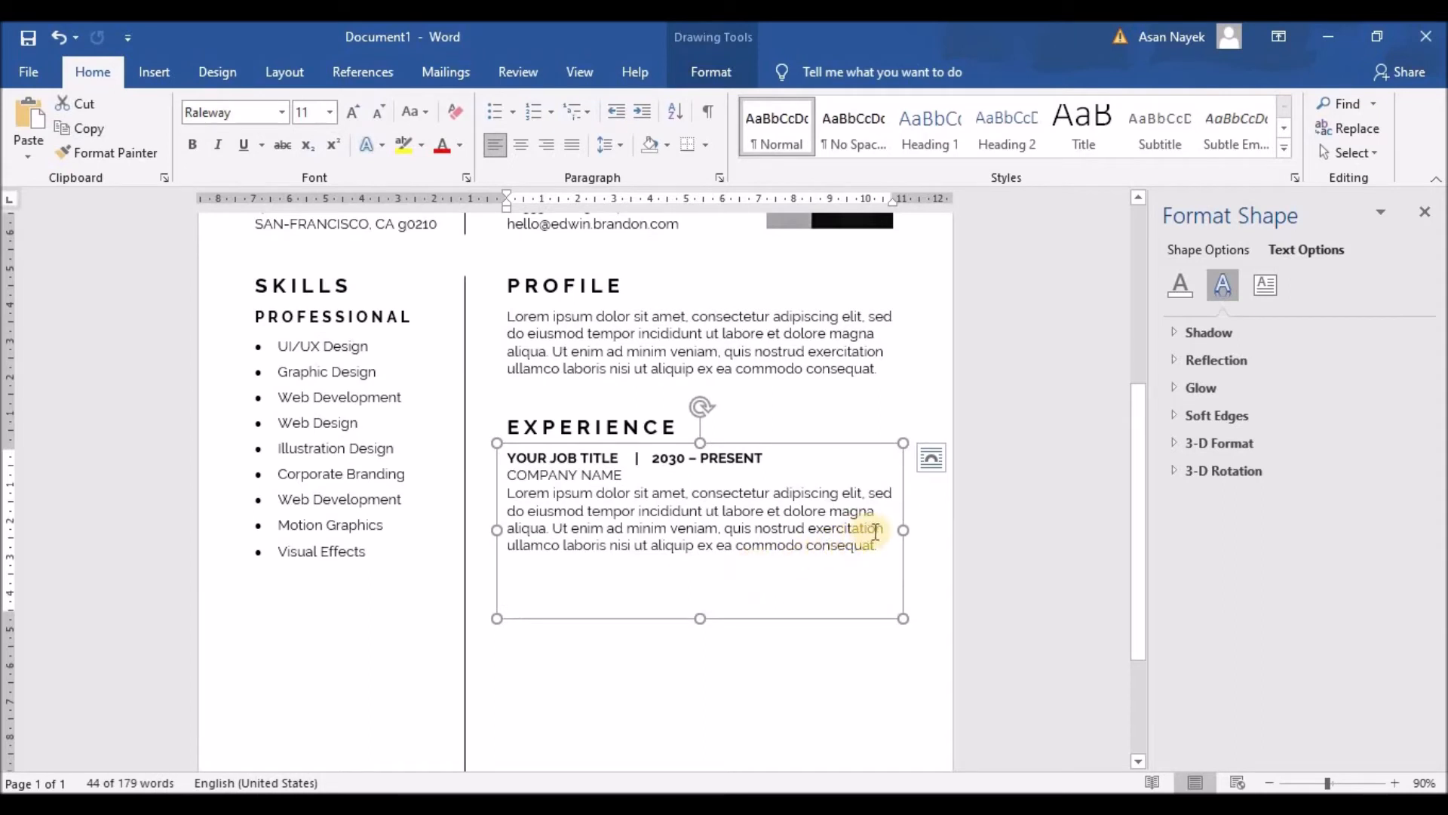
drag(811, 536, 897, 551)
key(Delete)
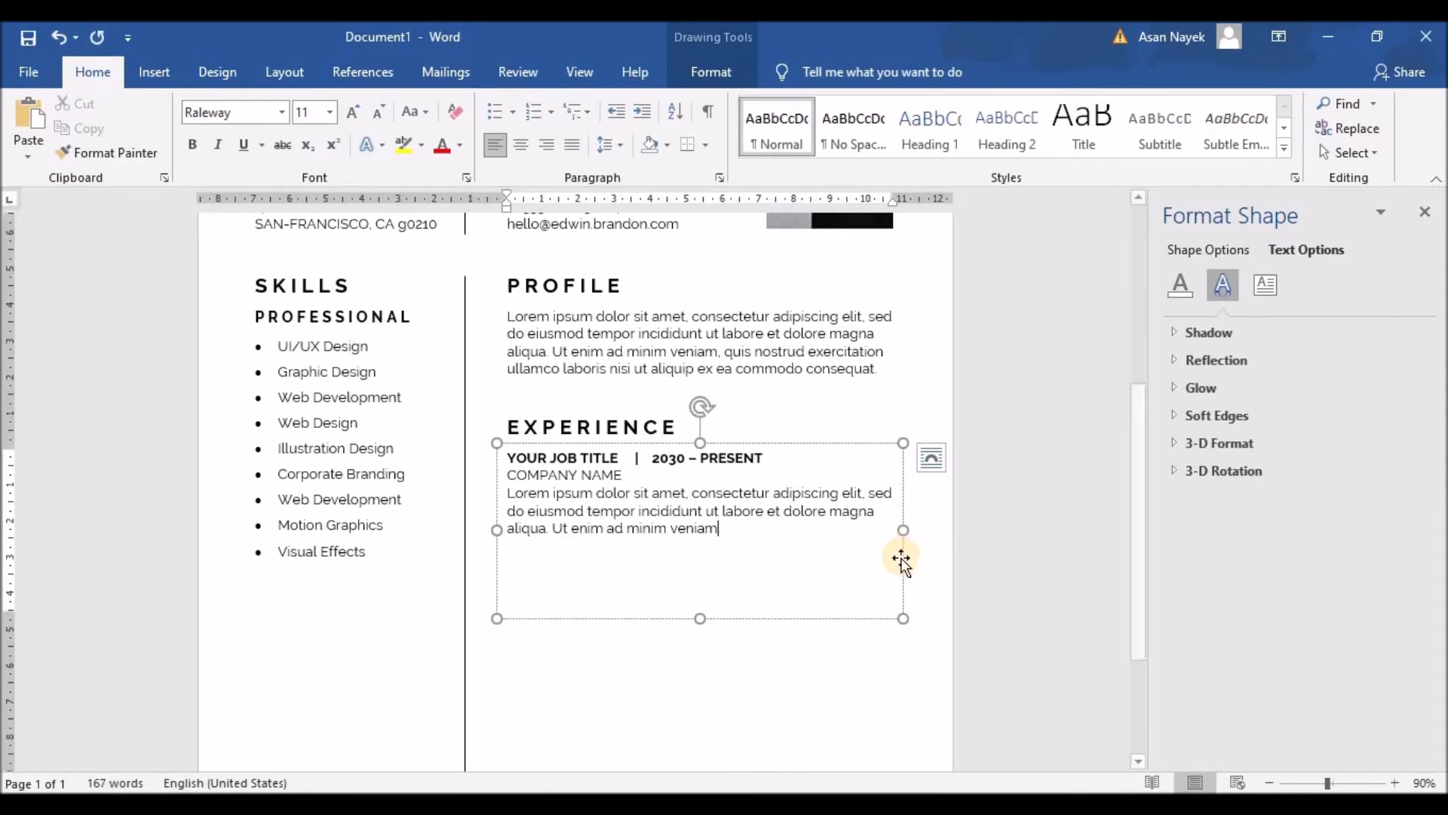
Add three lines with the opening Lorem ipsum sentence after the paragraph
drag(508, 493, 854, 489)
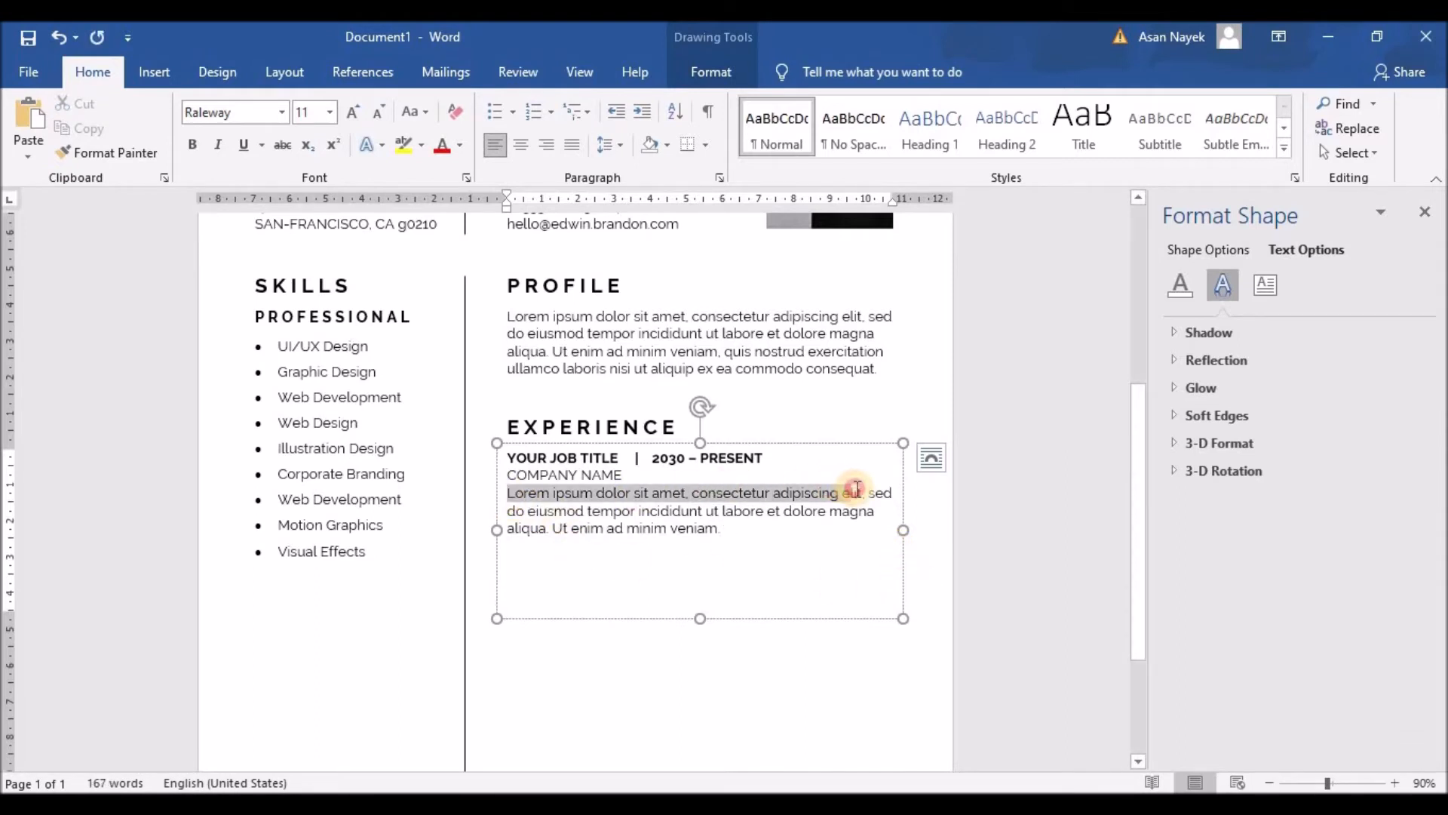
key(ctrl+c)
click(728, 533)
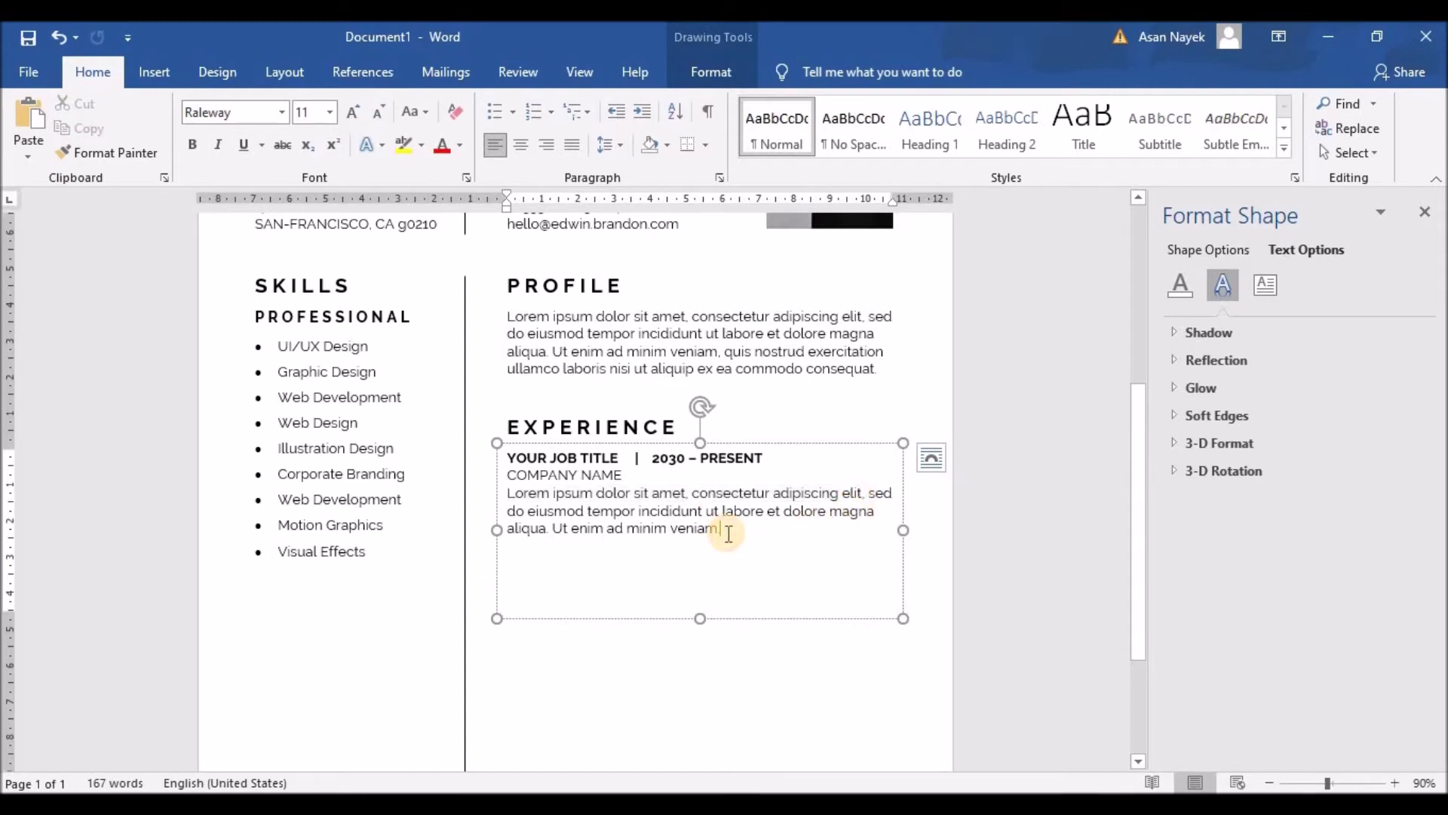
key(Return)
key(ctrl+v)
key(Return)
key(ctrl+v)
key(Return)
key(ctrl+v)
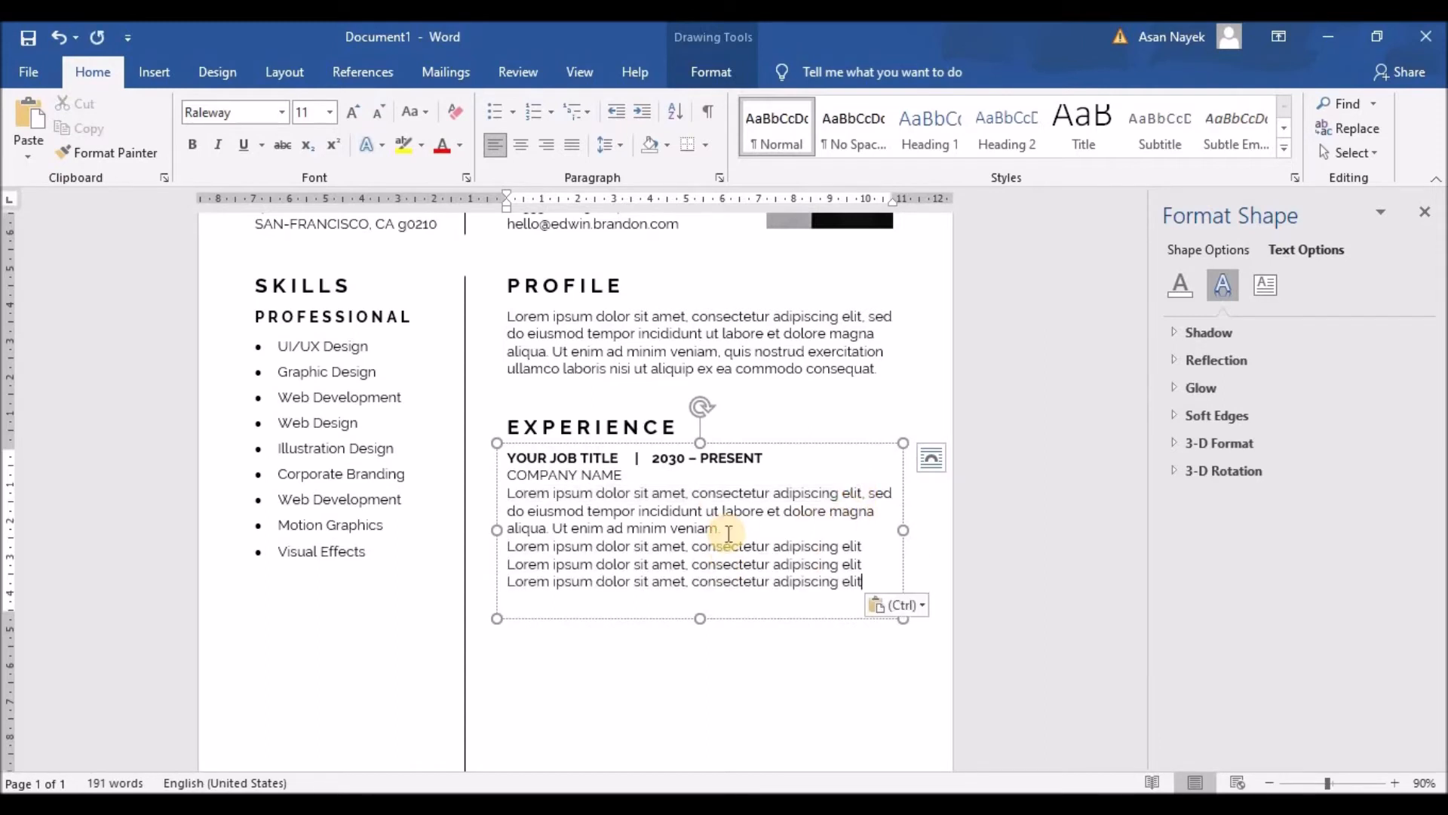
Make the three new lines bullets and decrease their indent
drag(867, 583, 492, 540)
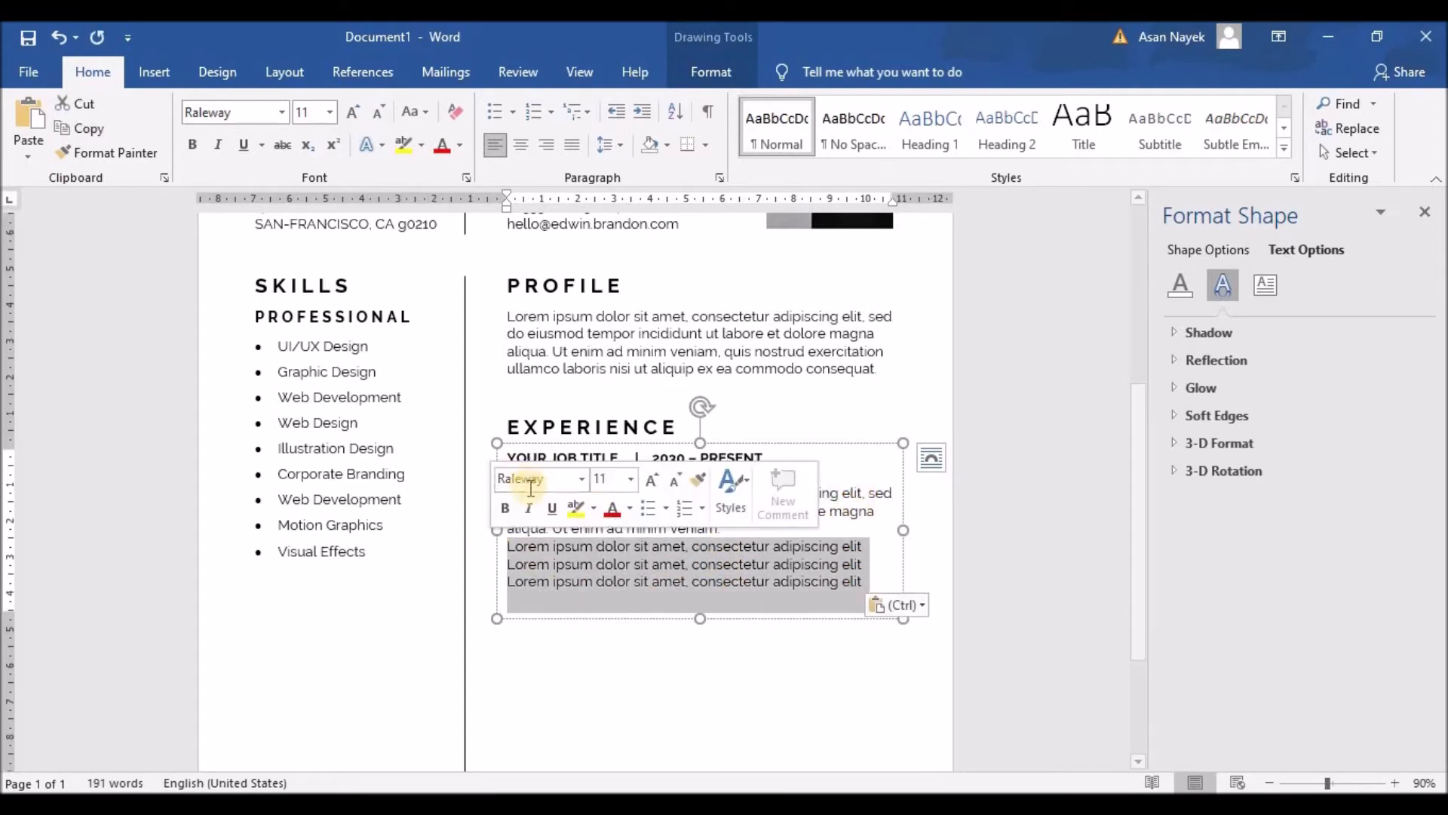
click(640, 508)
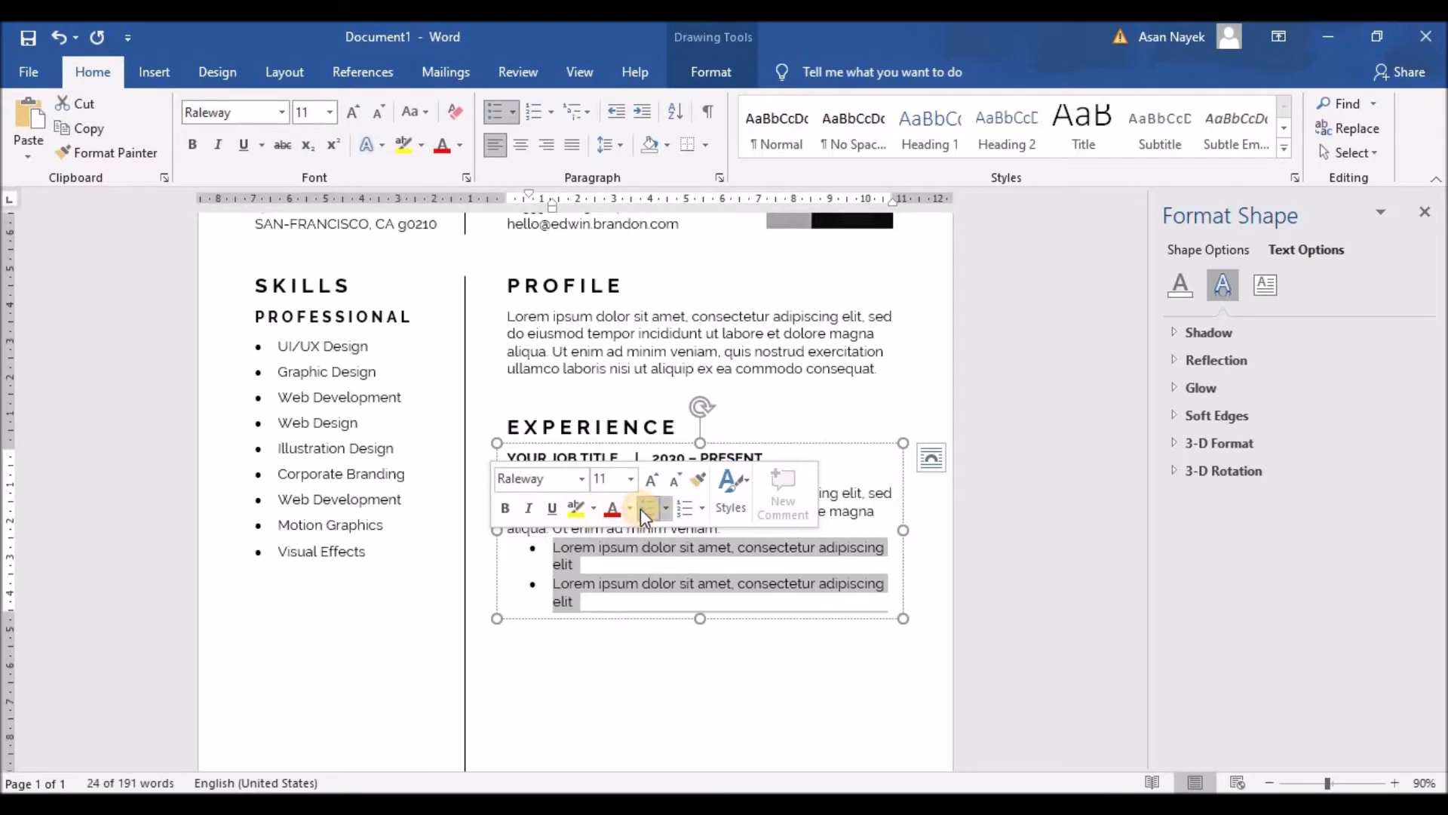
click(612, 114)
Widen the Experience text box and make it taller
click(791, 582)
drag(903, 529, 903, 530)
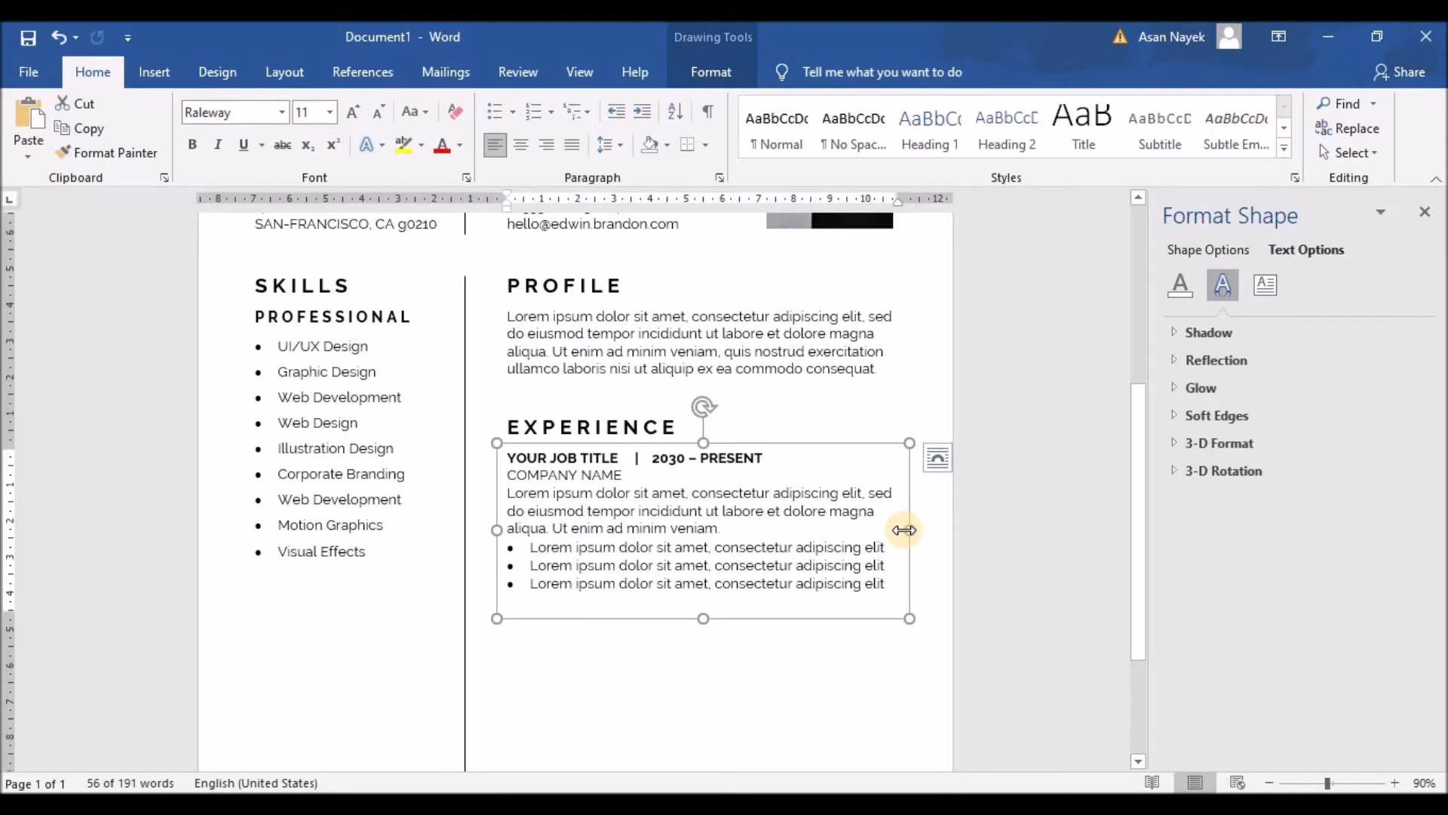
scroll(863, 546, down, 3)
drag(703, 486, 722, 742)
scroll(736, 630, down, 1)
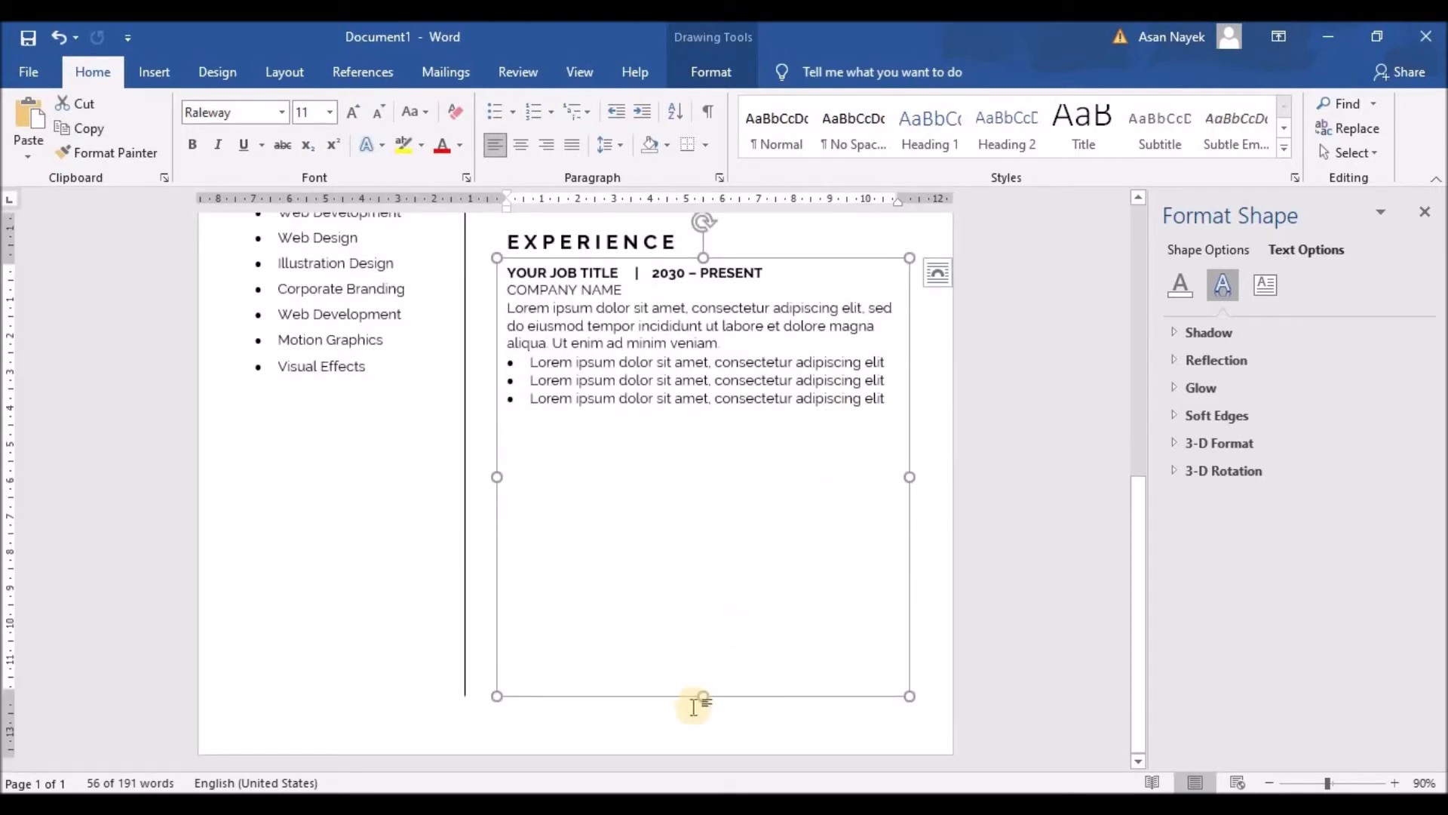
drag(700, 708, 701, 729)
Copy the job entry and paste it twice below as the second and third entries
mouse_move(507, 273)
mouse_down()
mouse_move(749, 297)
mouse_move(890, 400)
mouse_move(746, 388)
mouse_move(495, 272)
mouse_up()
key(ctrl+c)
click(560, 428)
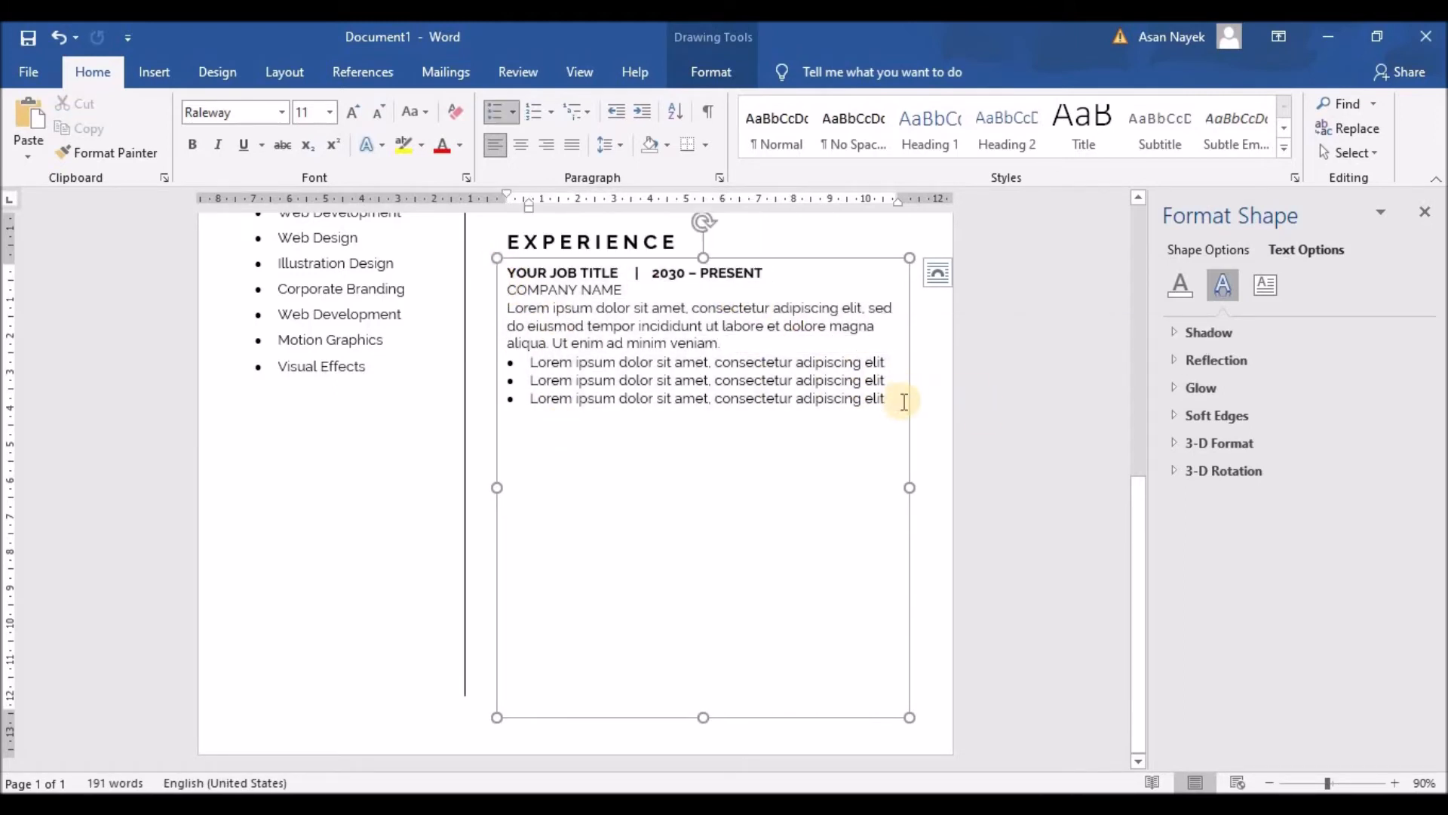
key(Return)
key(Return)
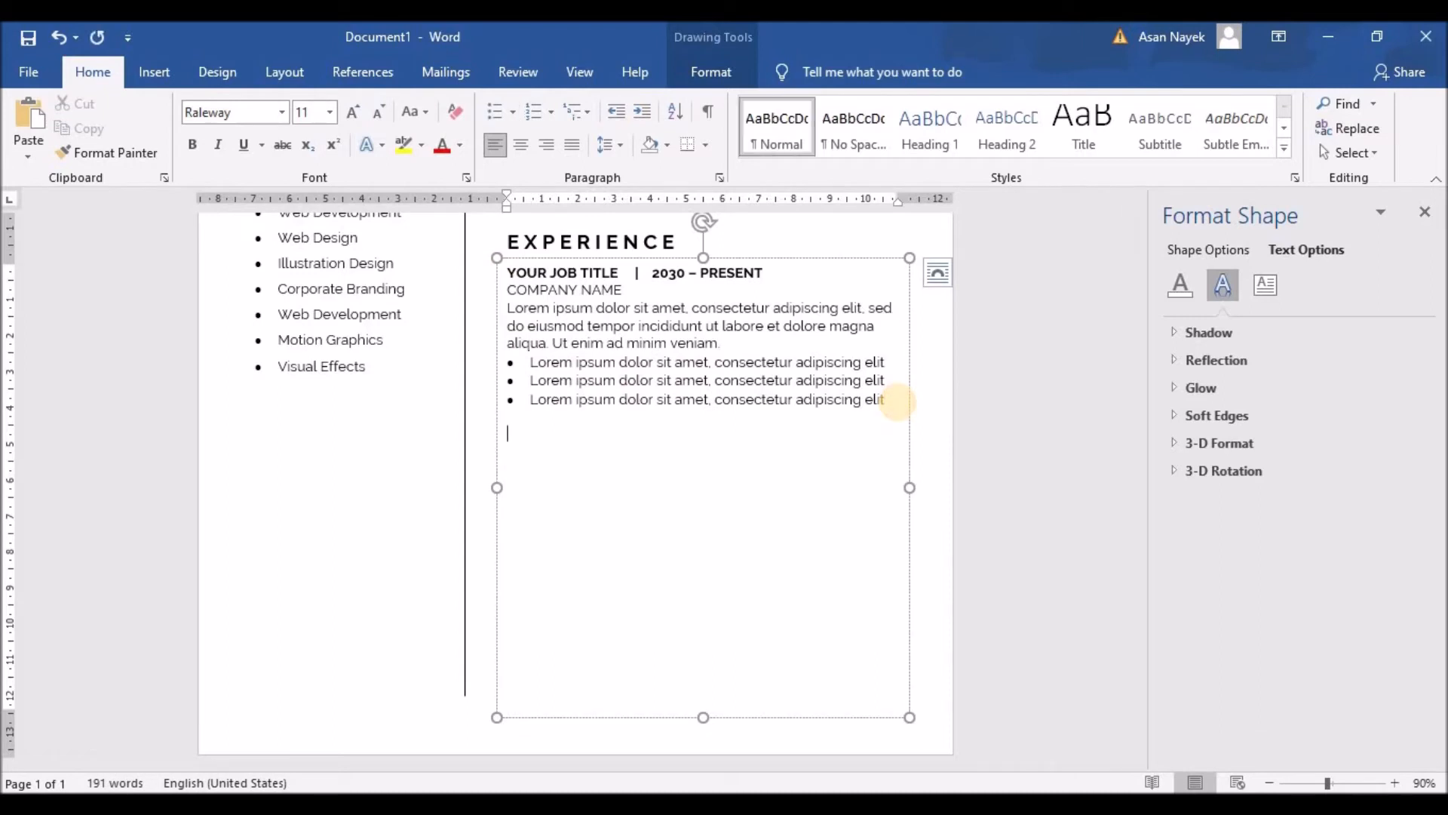
key(ctrl+v)
key(Return)
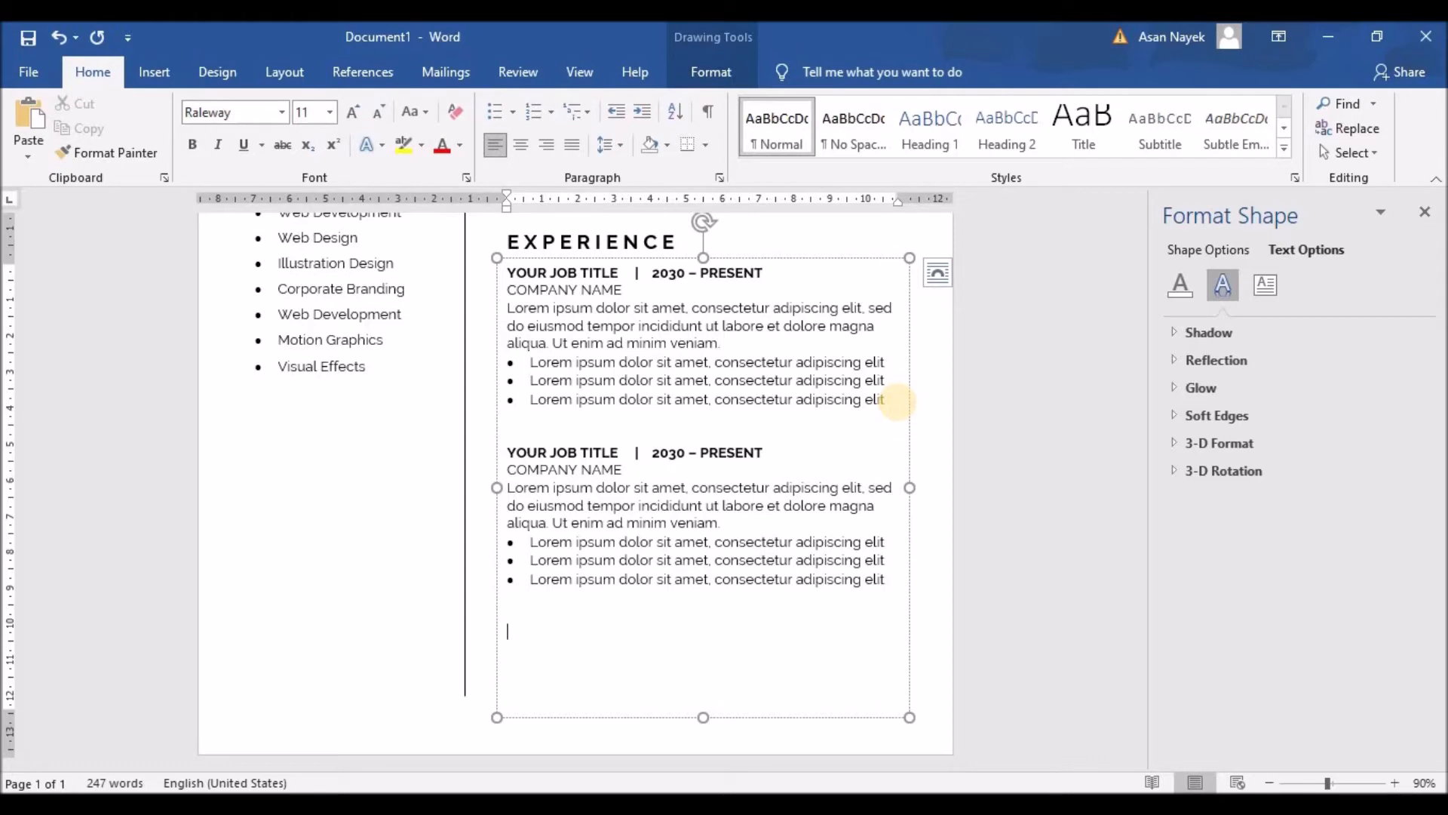
key(ctrl+v)
Delete the third bullet line from each of the three job entries
scroll(906, 408, up, 2)
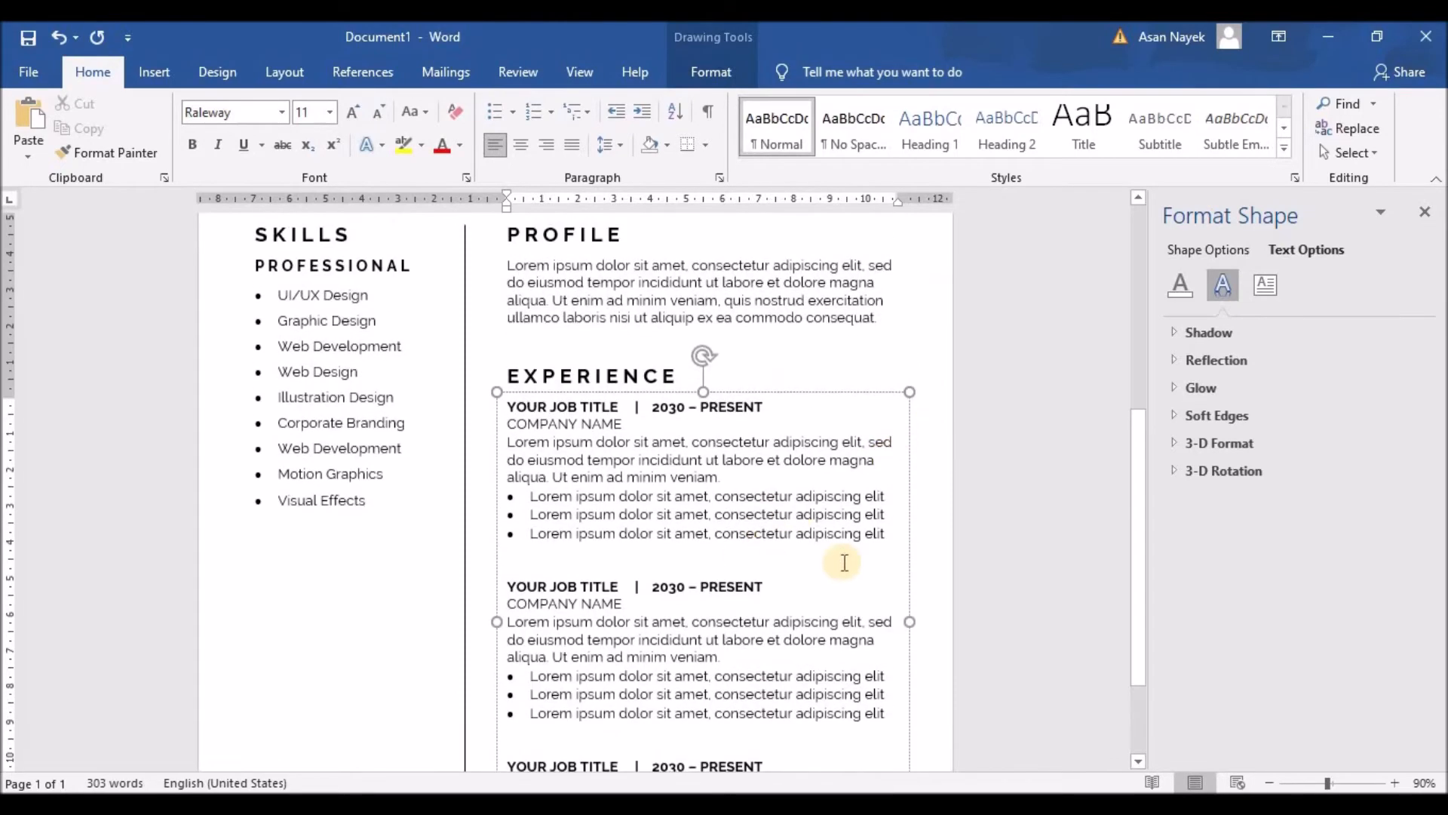
click(493, 537)
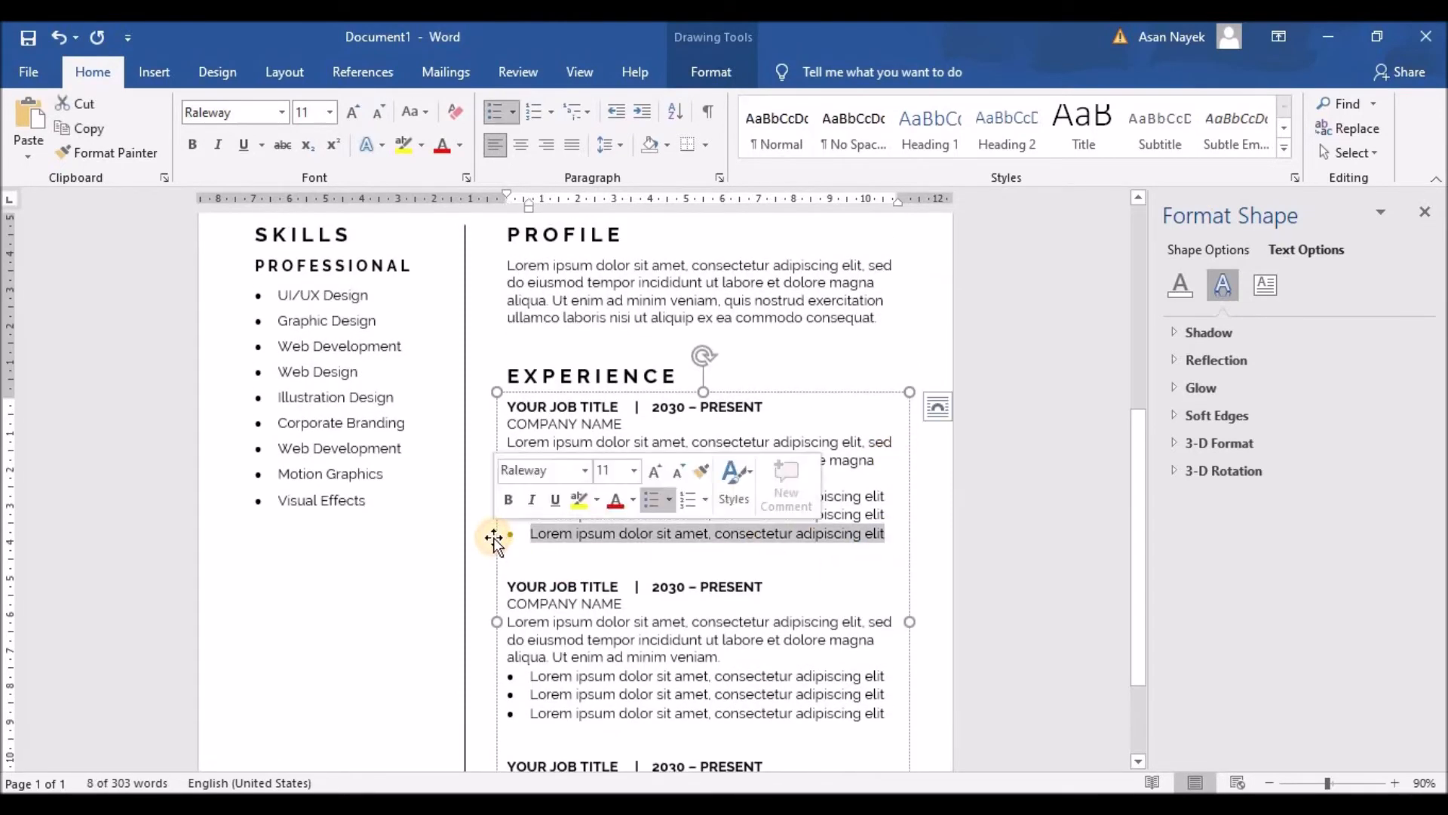
key(Delete)
key(BackSpace)
key(BackSpace)
key(BackSpace)
scroll(704, 598, down, 3)
click(896, 560)
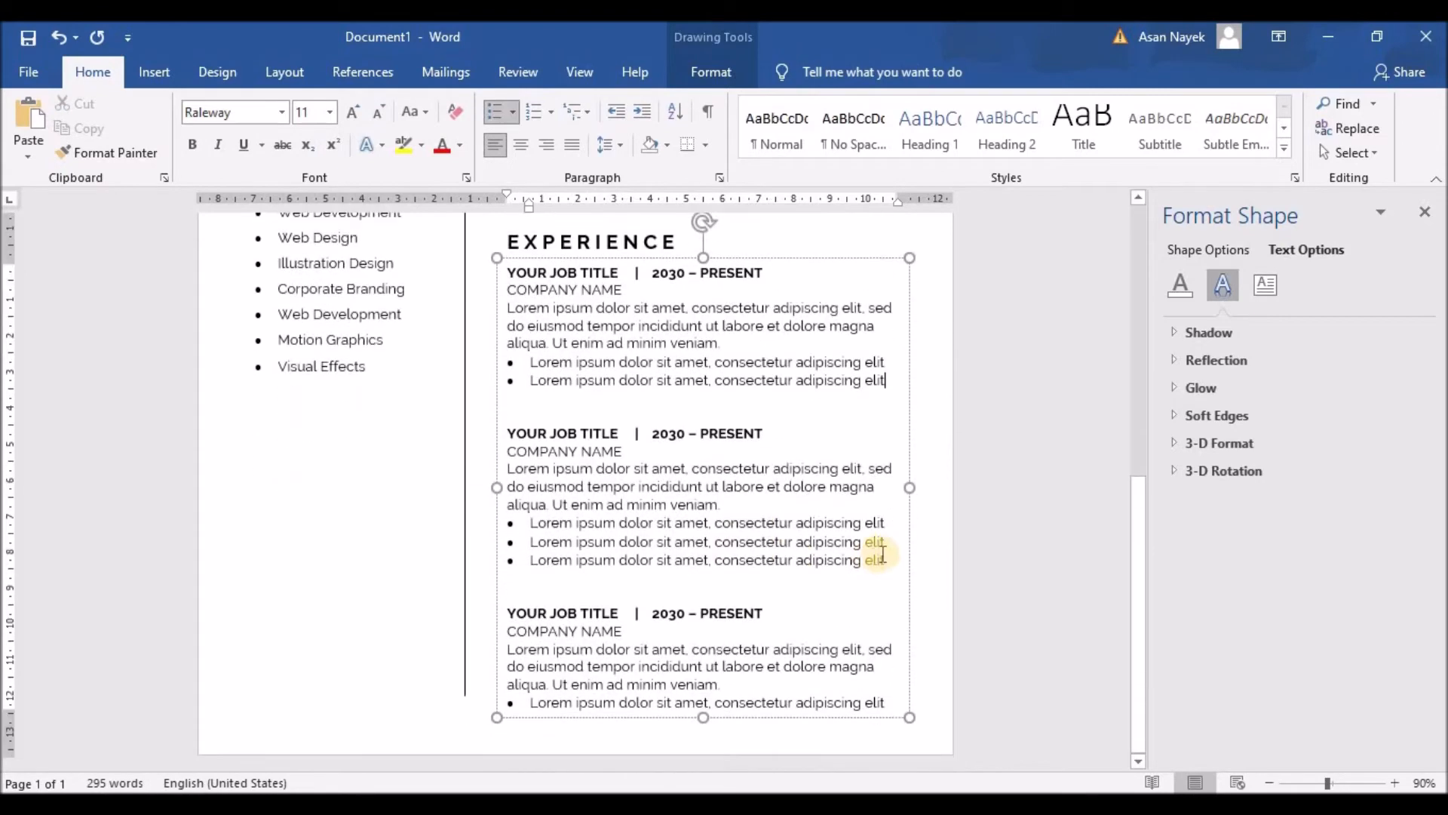
click(486, 560)
key(Delete)
key(BackSpace)
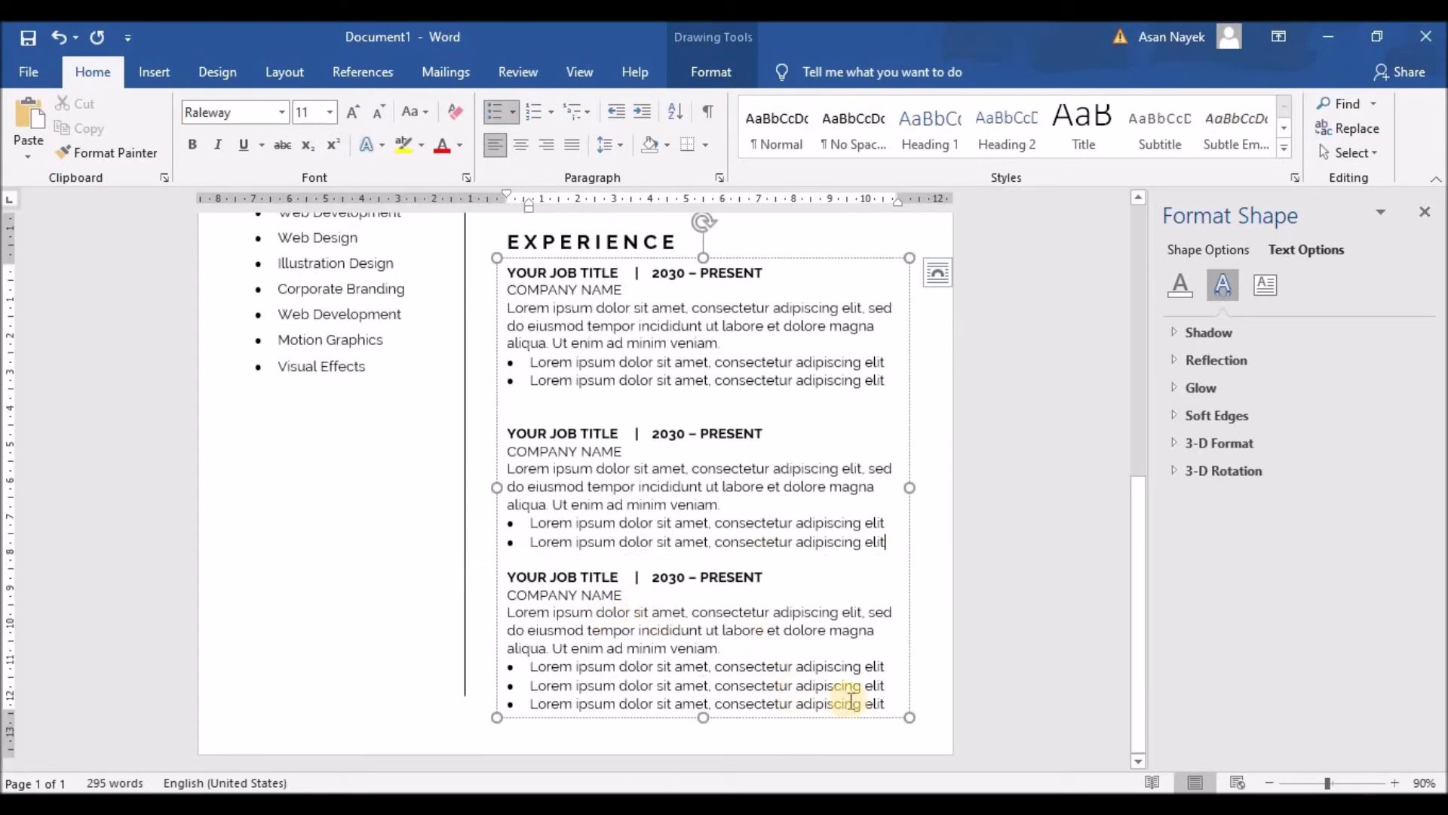
click(475, 703)
key(Delete)
key(BackSpace)
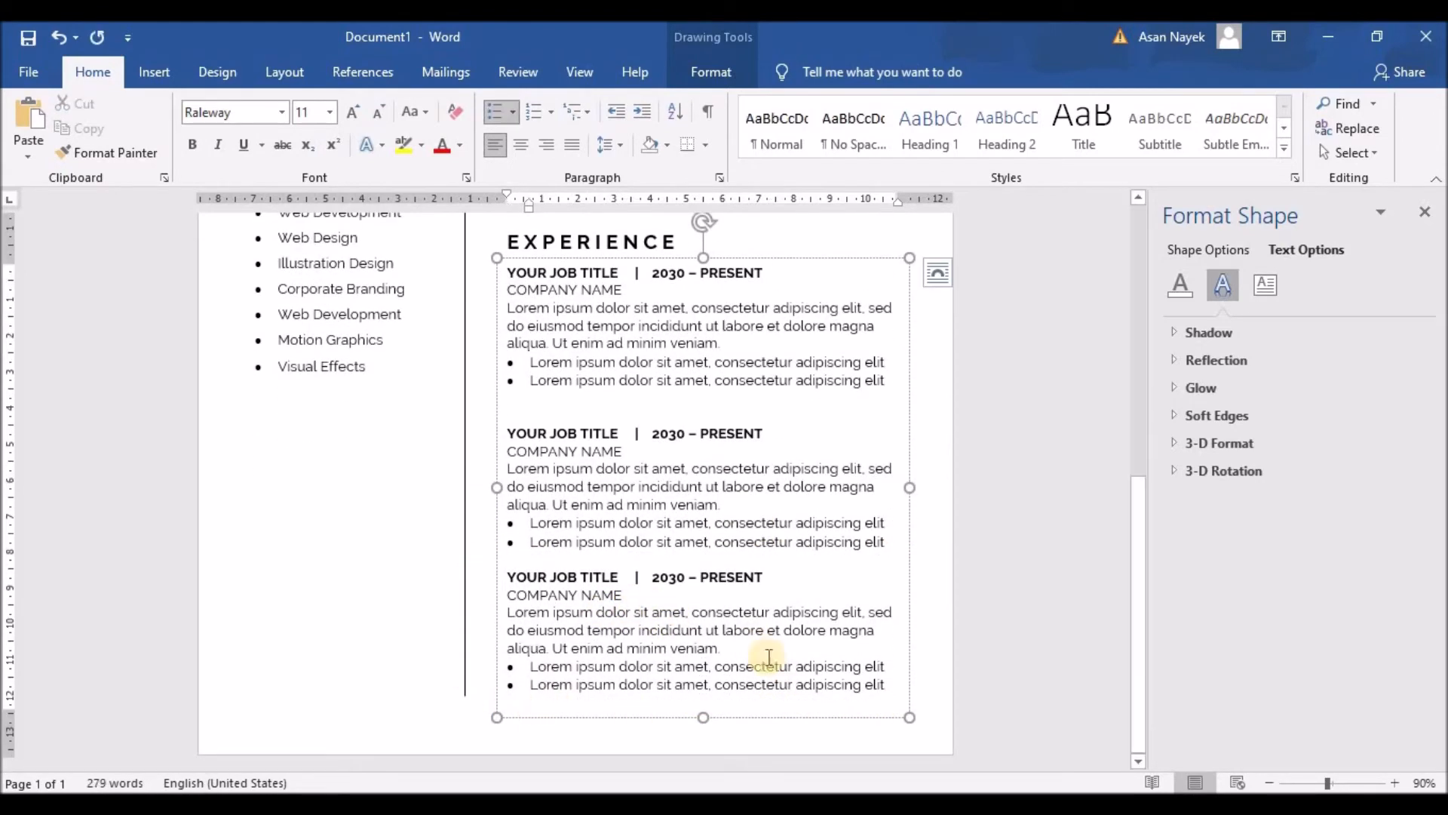
Add an unbulleted spacer line after the second job entry
click(885, 587)
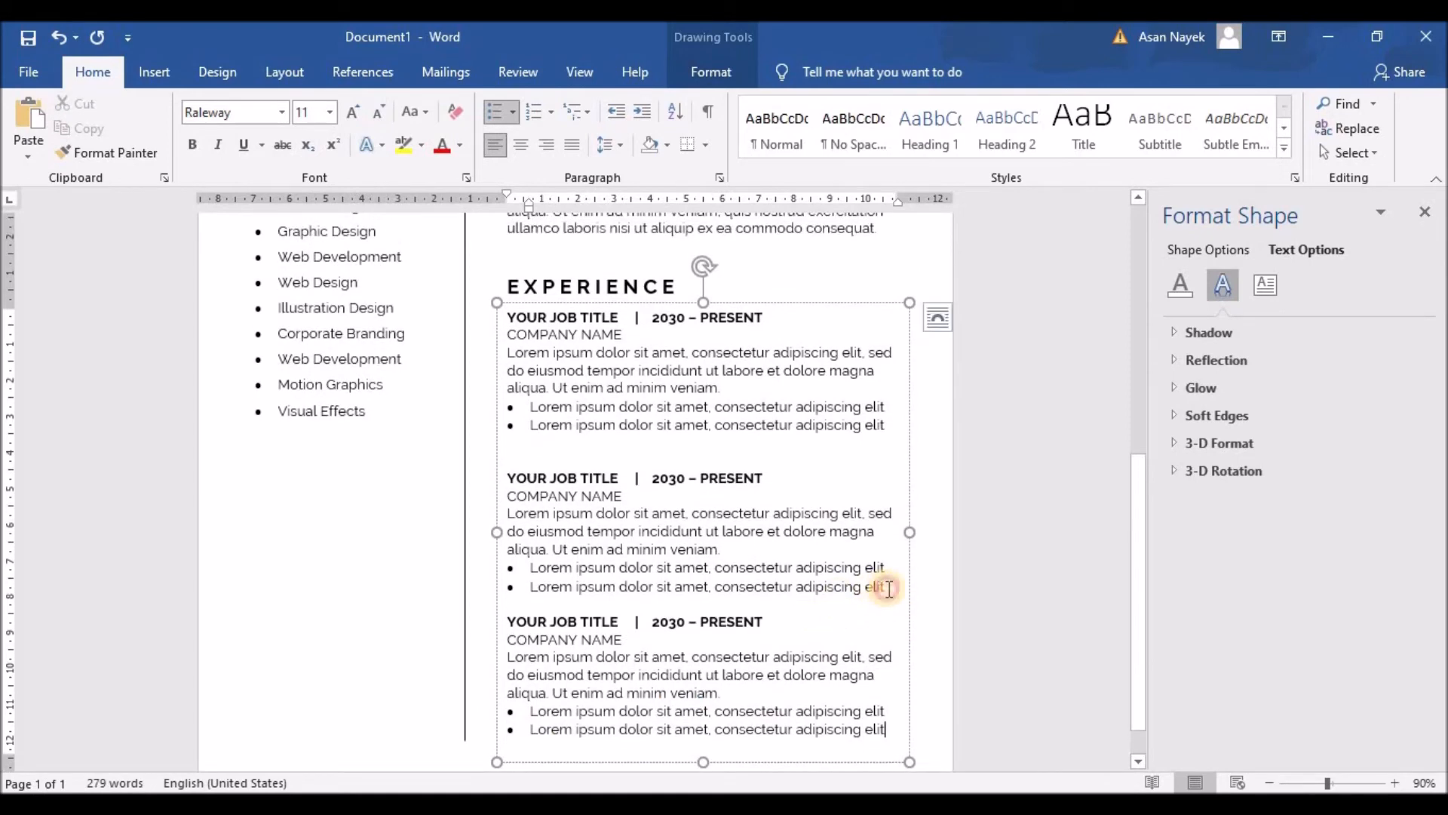
key(Return)
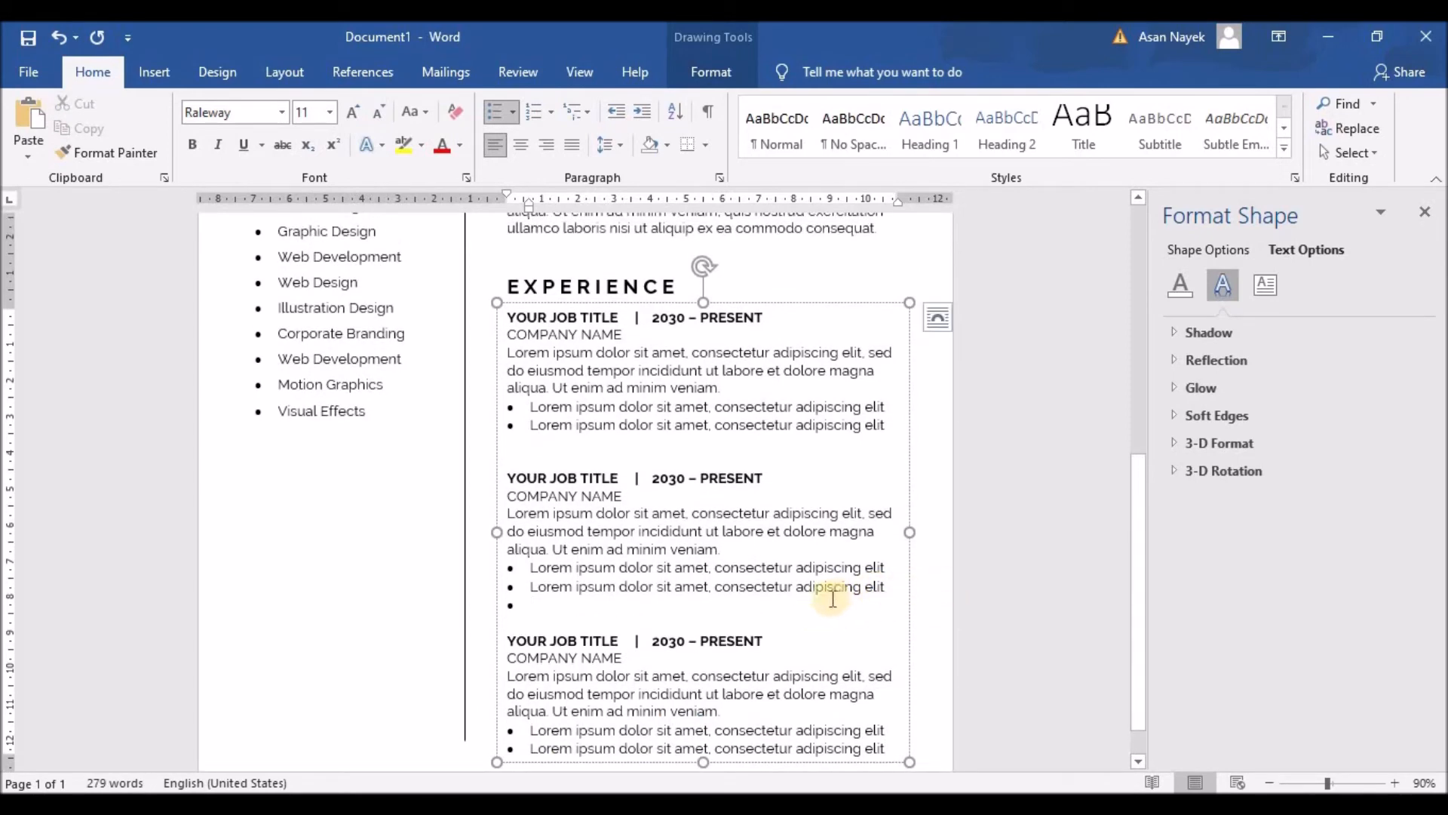
key(BackSpace)
scroll(819, 483, up, 2)
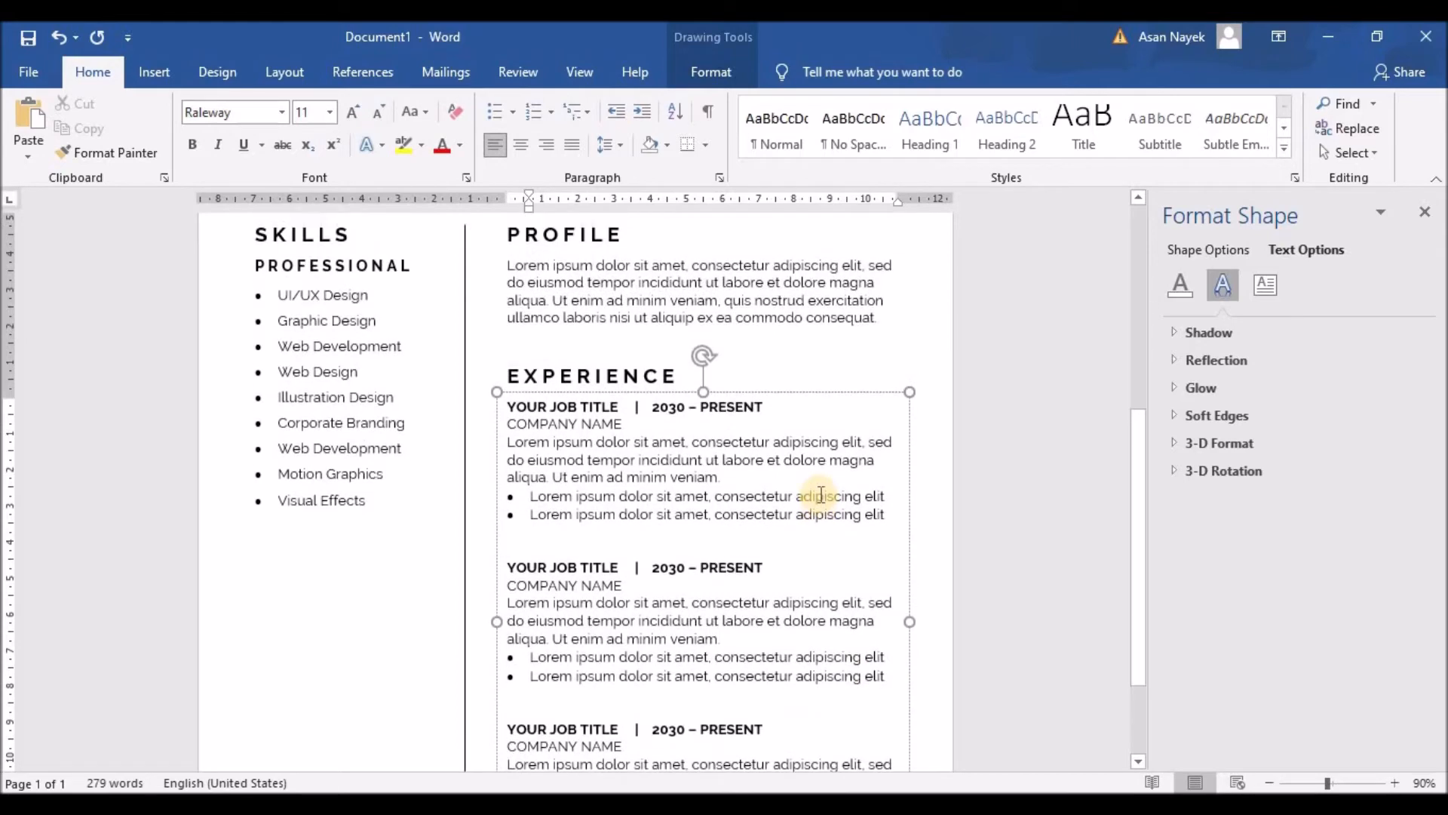
scroll(818, 476, down, 3)
Lengthen the vertical divider line to a height of 17.2 cm
click(464, 700)
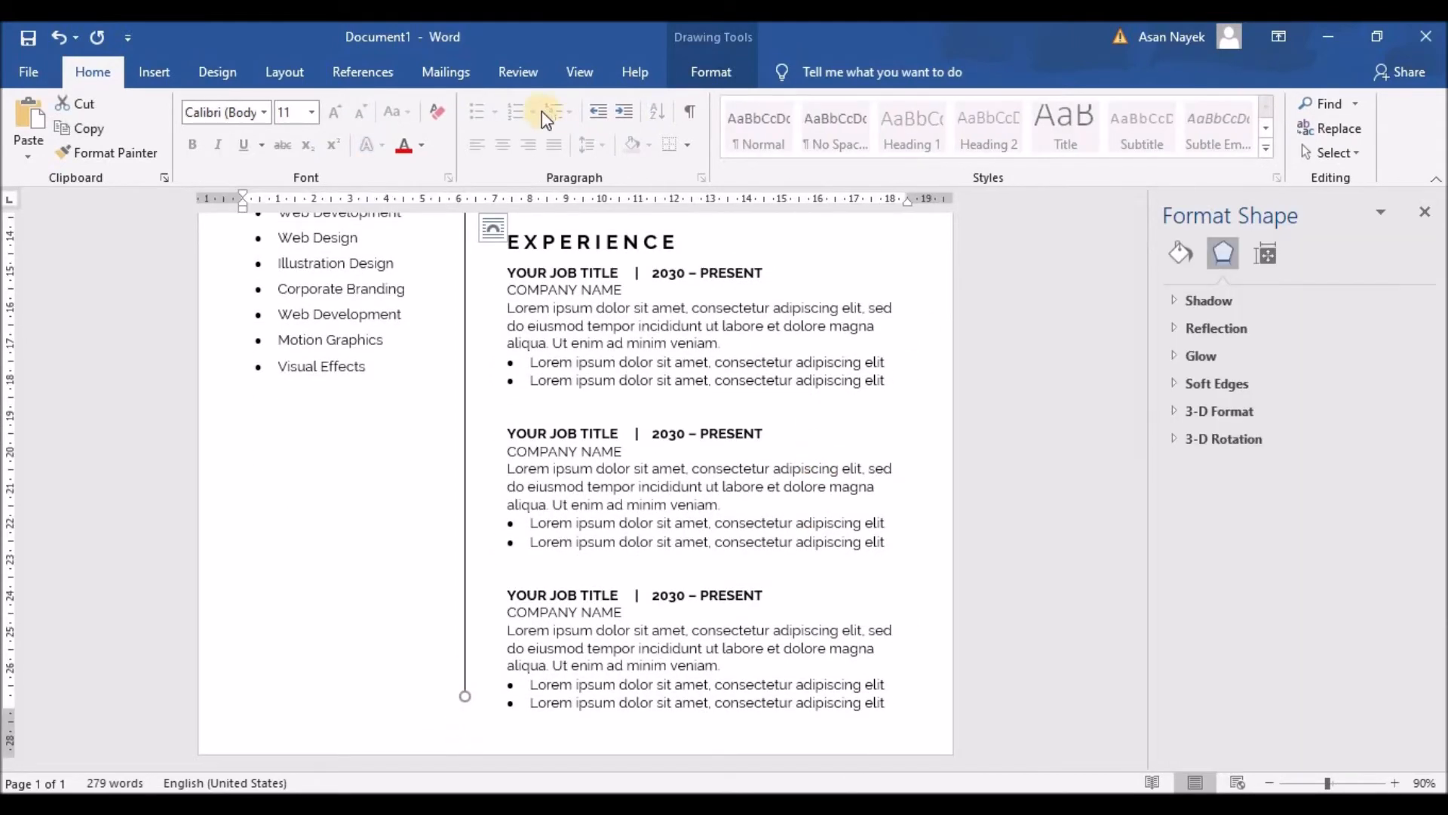
click(709, 71)
click(1366, 107)
click(1366, 107)
click(1366, 107)
click(1366, 107)
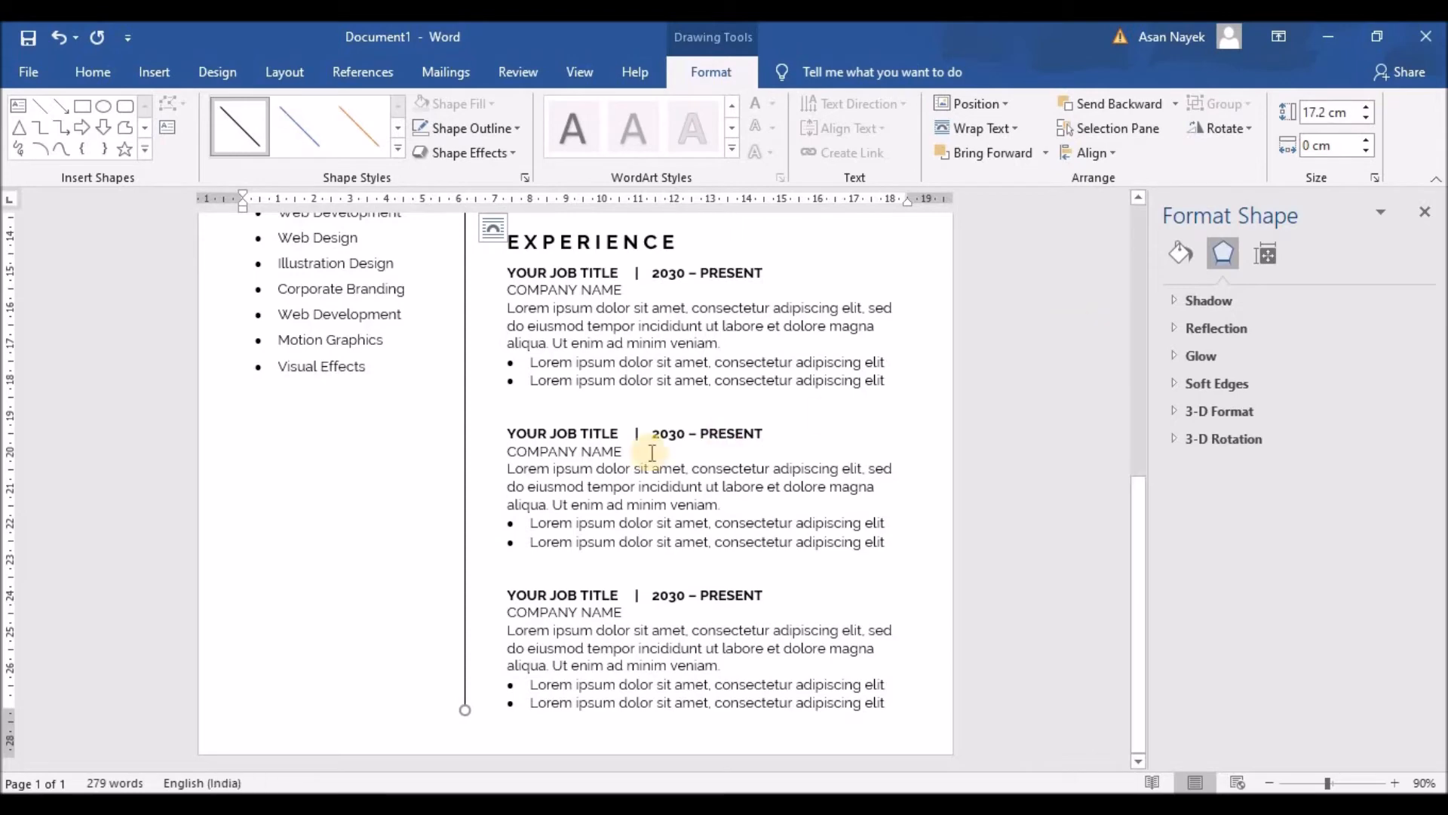
Copy the SKILLS text box and place the duplicate below the skills list
scroll(352, 445, up, 2)
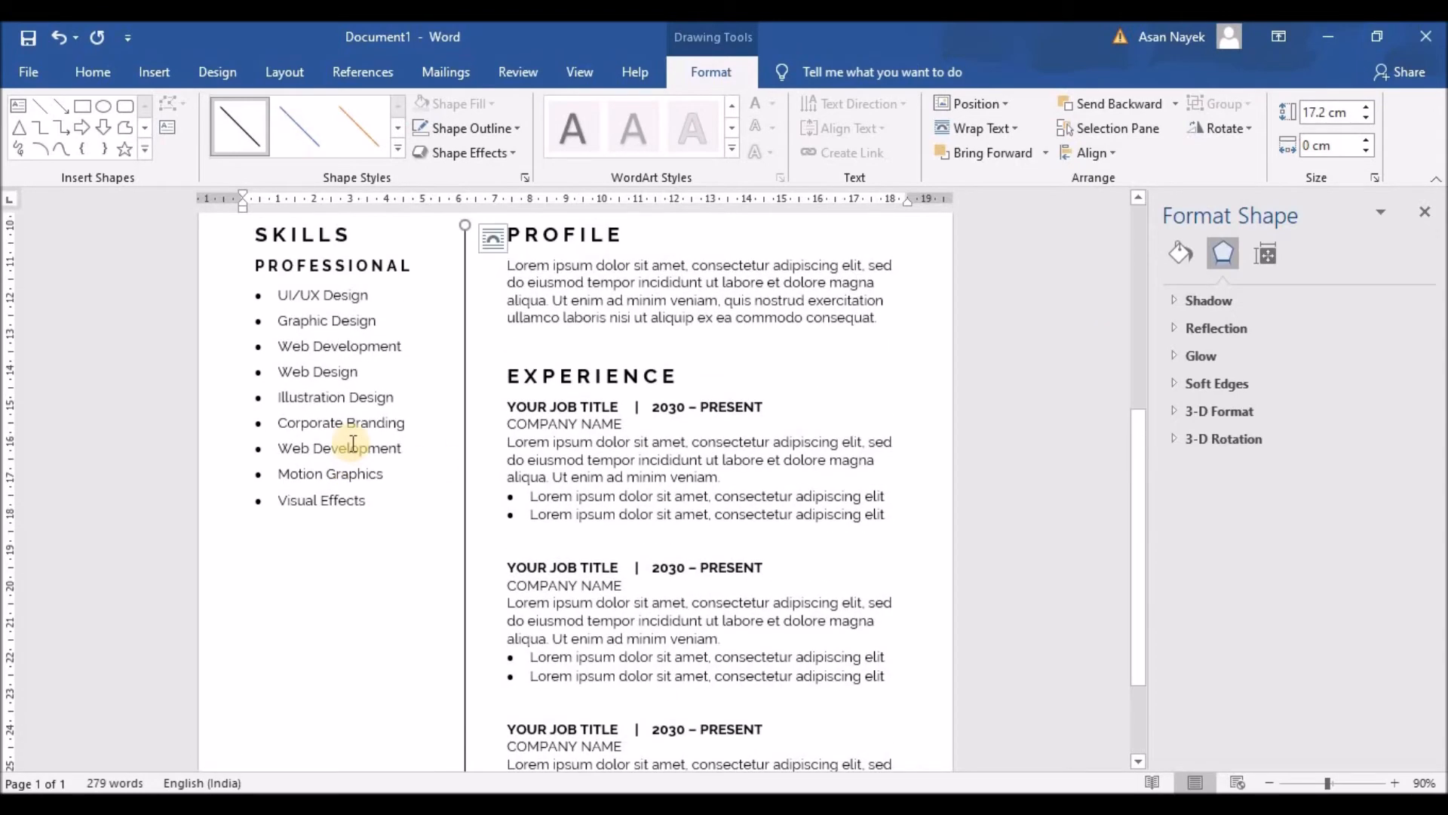
scroll(355, 495, up, 1)
click(301, 278)
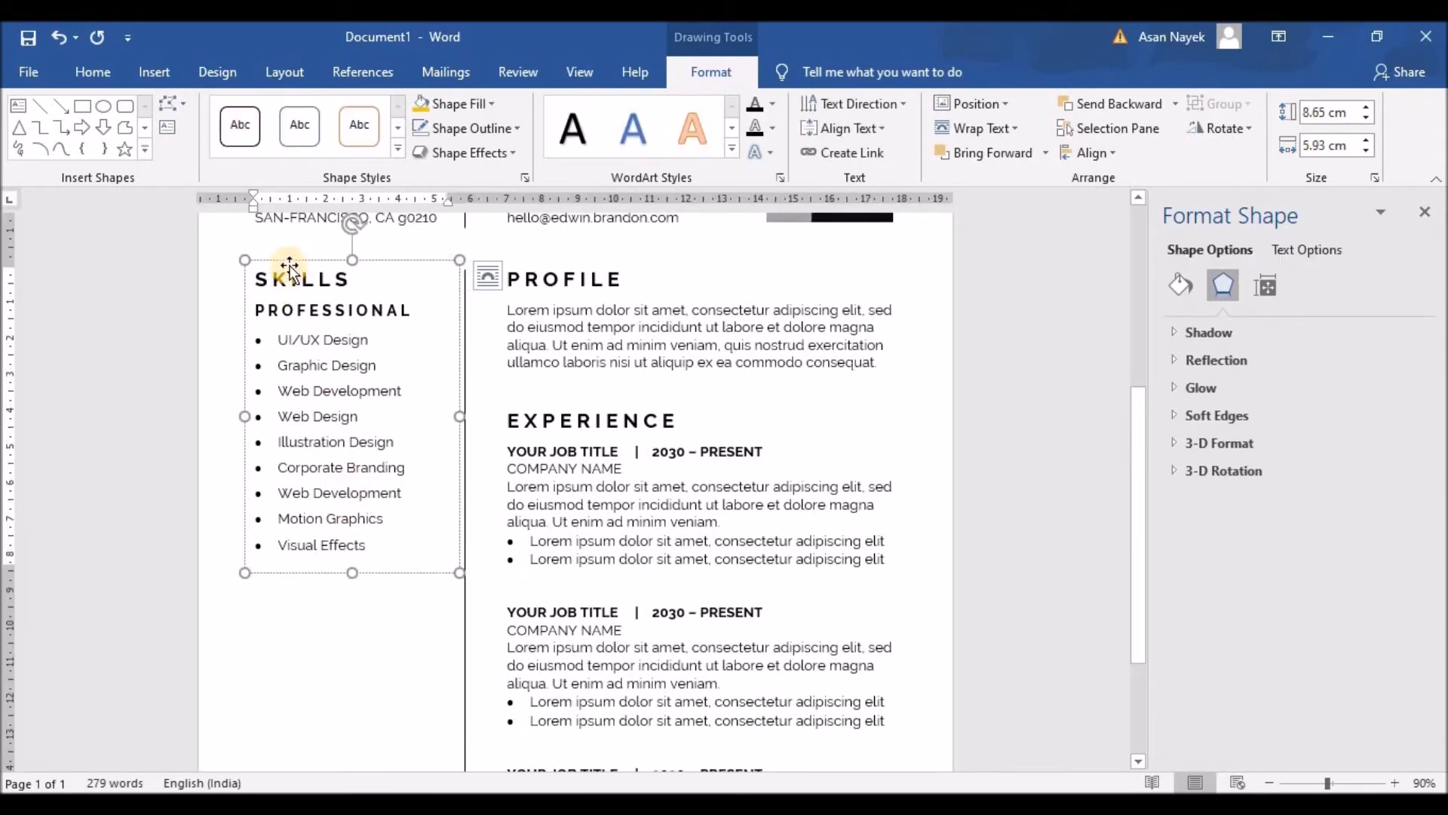
key(ctrl+c)
key(ctrl+v)
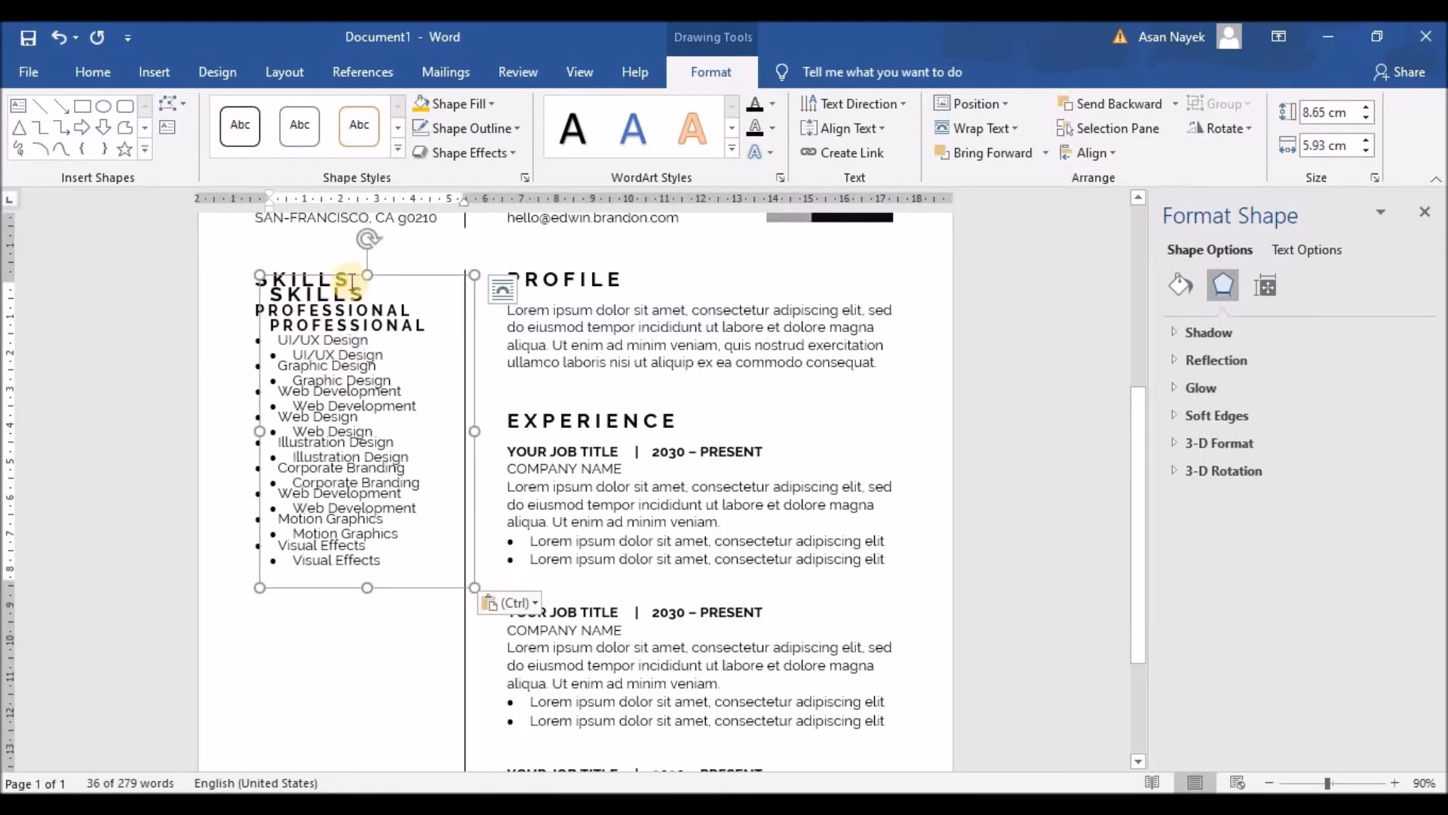
drag(344, 280, 332, 594)
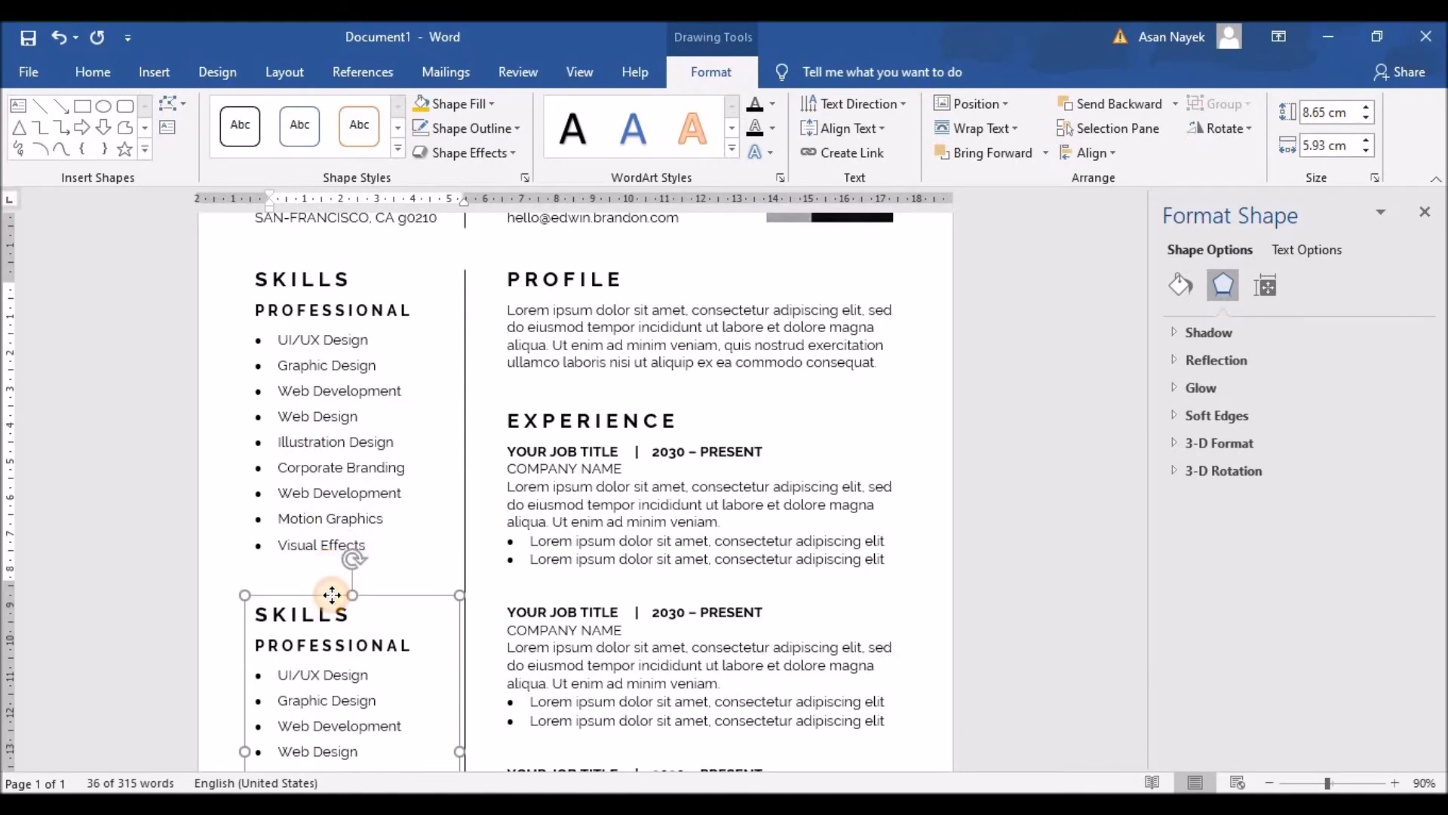
scroll(332, 594, down, 4)
Retype the copied heading as a letter-spaced EDUCATION
drag(256, 435, 342, 436)
text(EDUCATION)
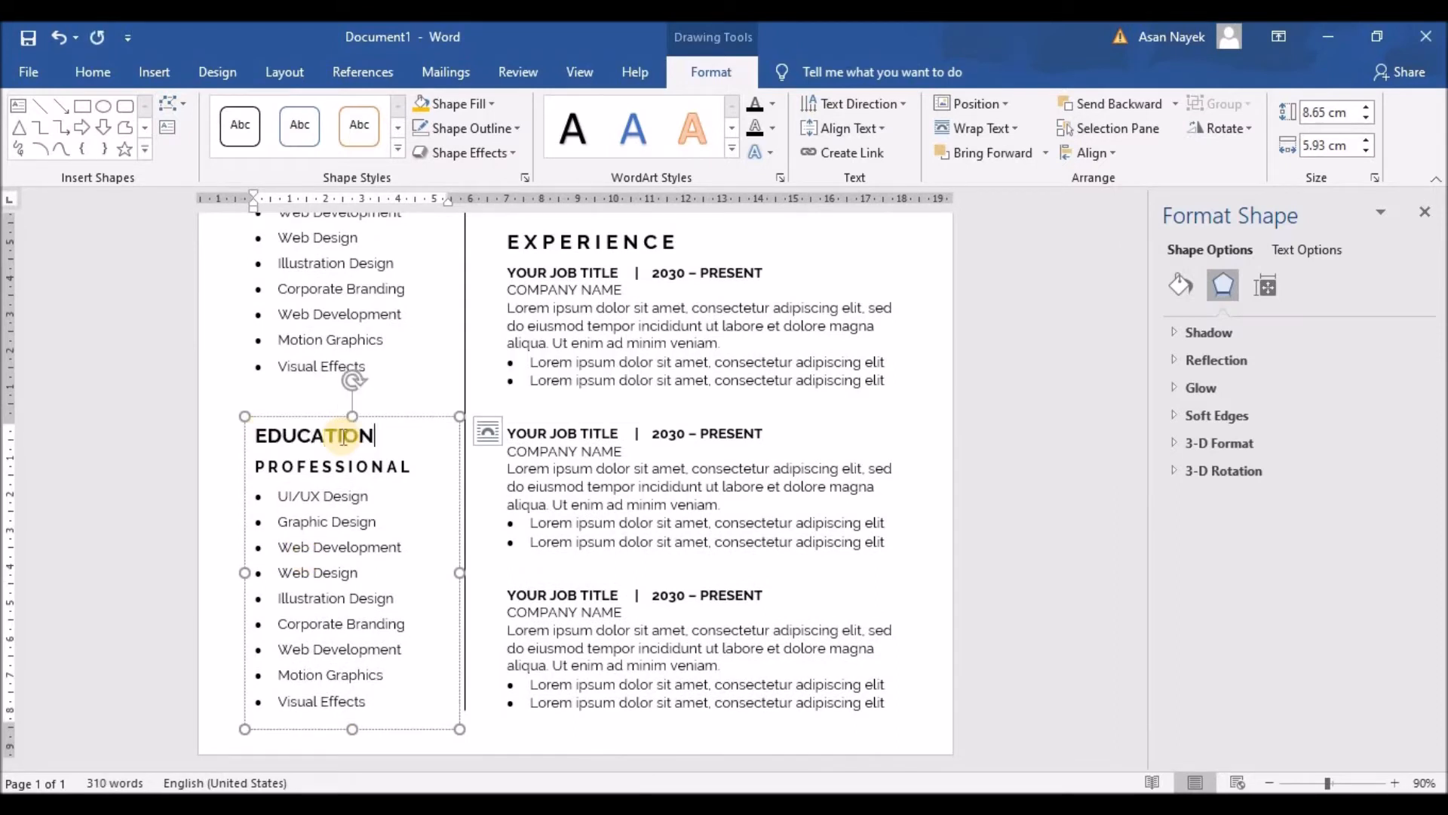
click(268, 435)
click(285, 437)
click(311, 438)
click(328, 437)
click(345, 438)
click(363, 437)
click(374, 438)
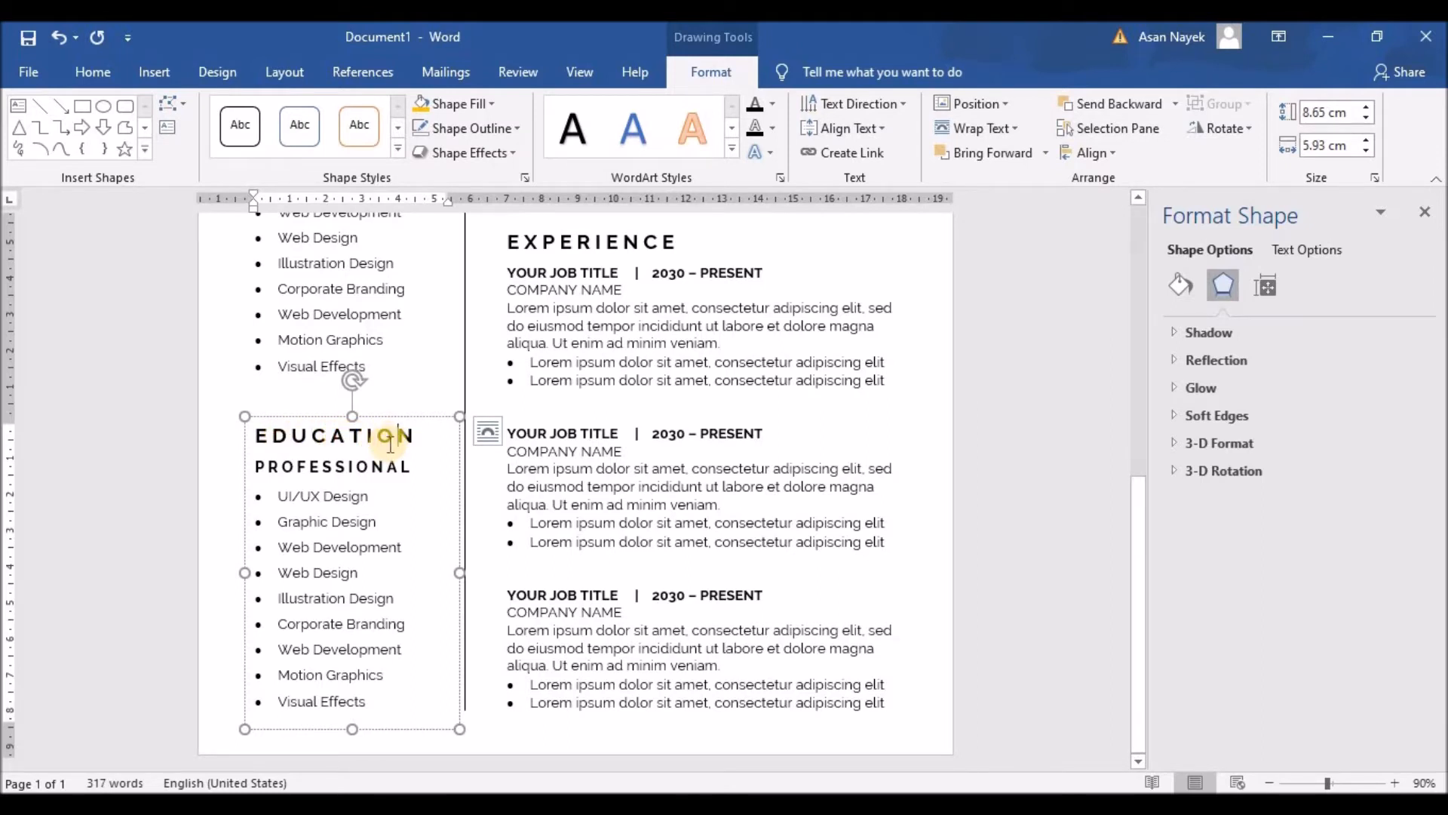
Replace PROFESSIONAL with a letter-spaced 'MASTERS | 2030-2034' line
drag(256, 466, 411, 474)
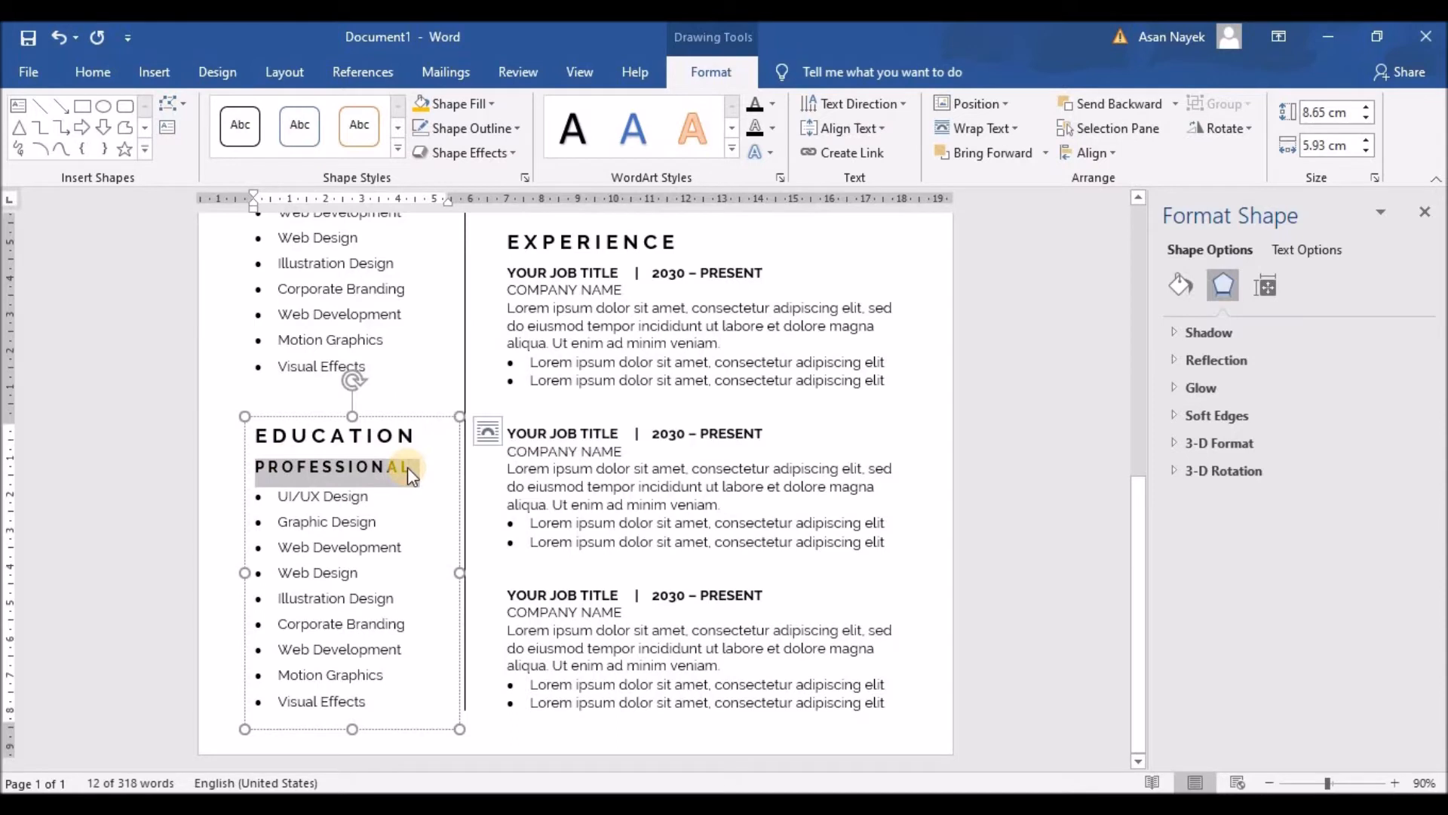
text(MASTER | 2030-2034)
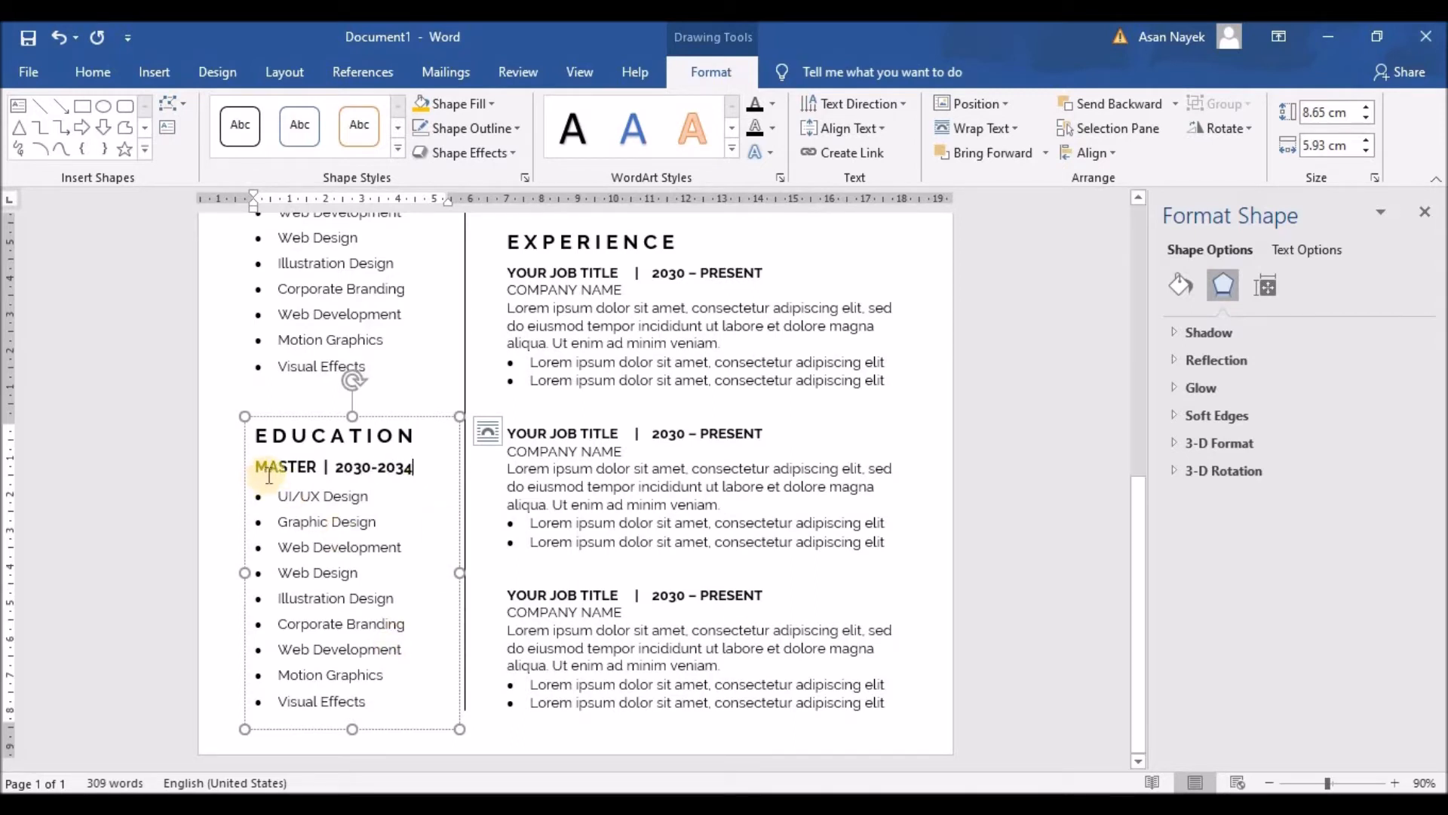
click(317, 468)
text(s)
key(BackSpace)
text(S)
click(265, 468)
click(286, 468)
click(303, 468)
click(317, 467)
click(339, 468)
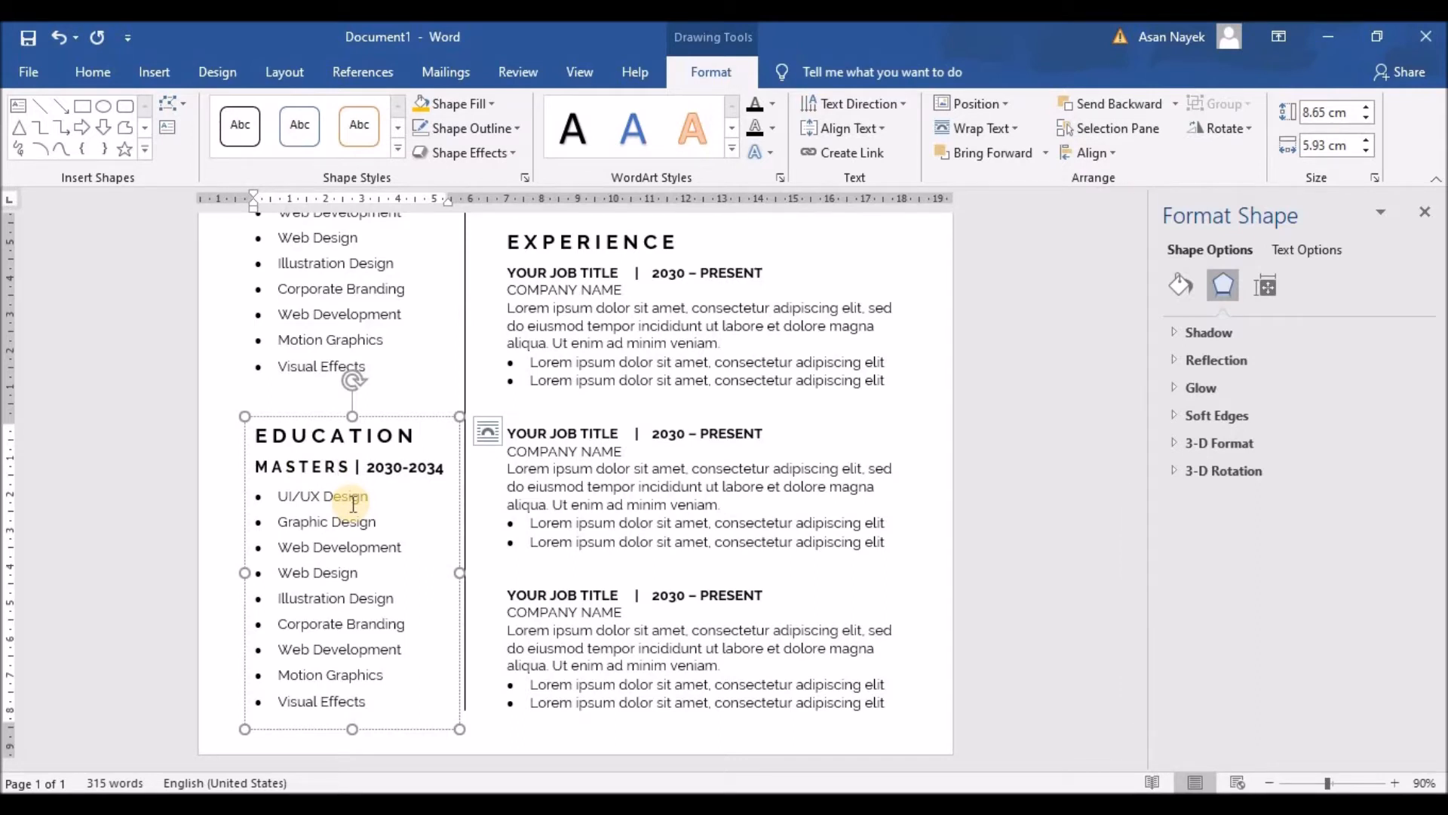
Replace the copied skills bullet list with 'UNIVERSITY NAME'
drag(367, 700, 216, 508)
key(BackSpace)
text(UNIVERSITY NAME)
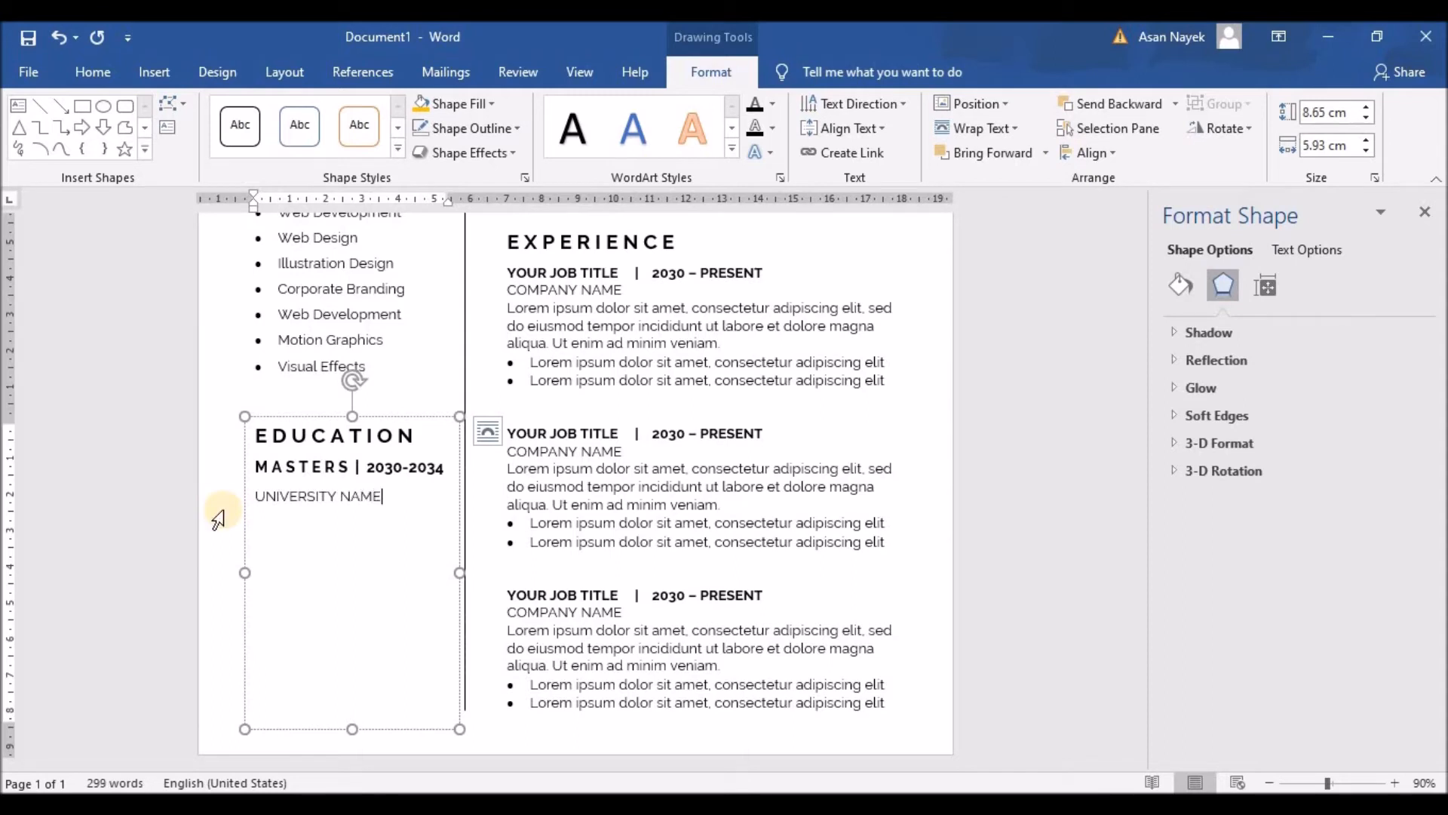
Shrink the font of the 'MASTERS | 2030-2034' line
drag(443, 468, 261, 468)
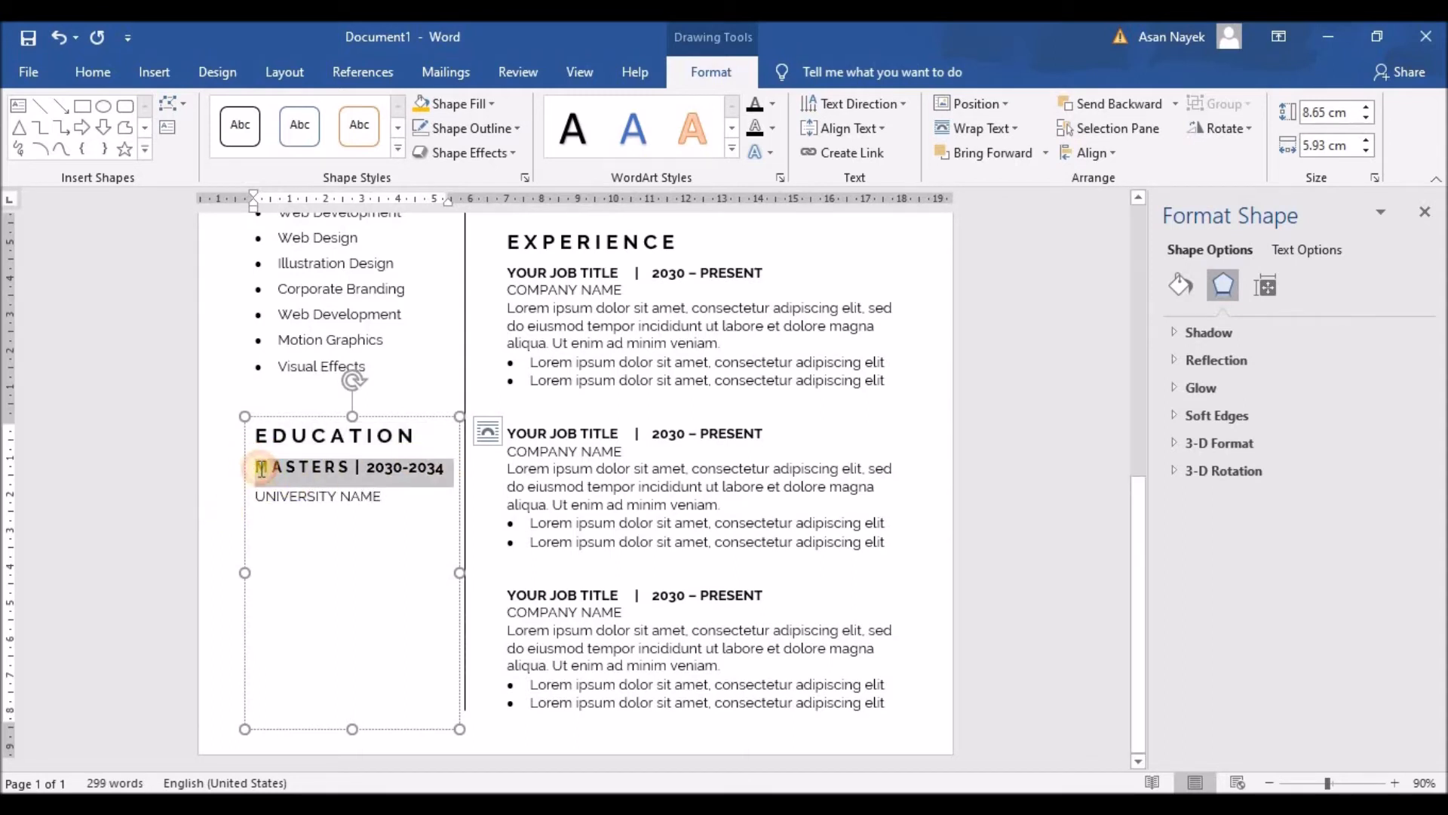
click(442, 404)
click(381, 507)
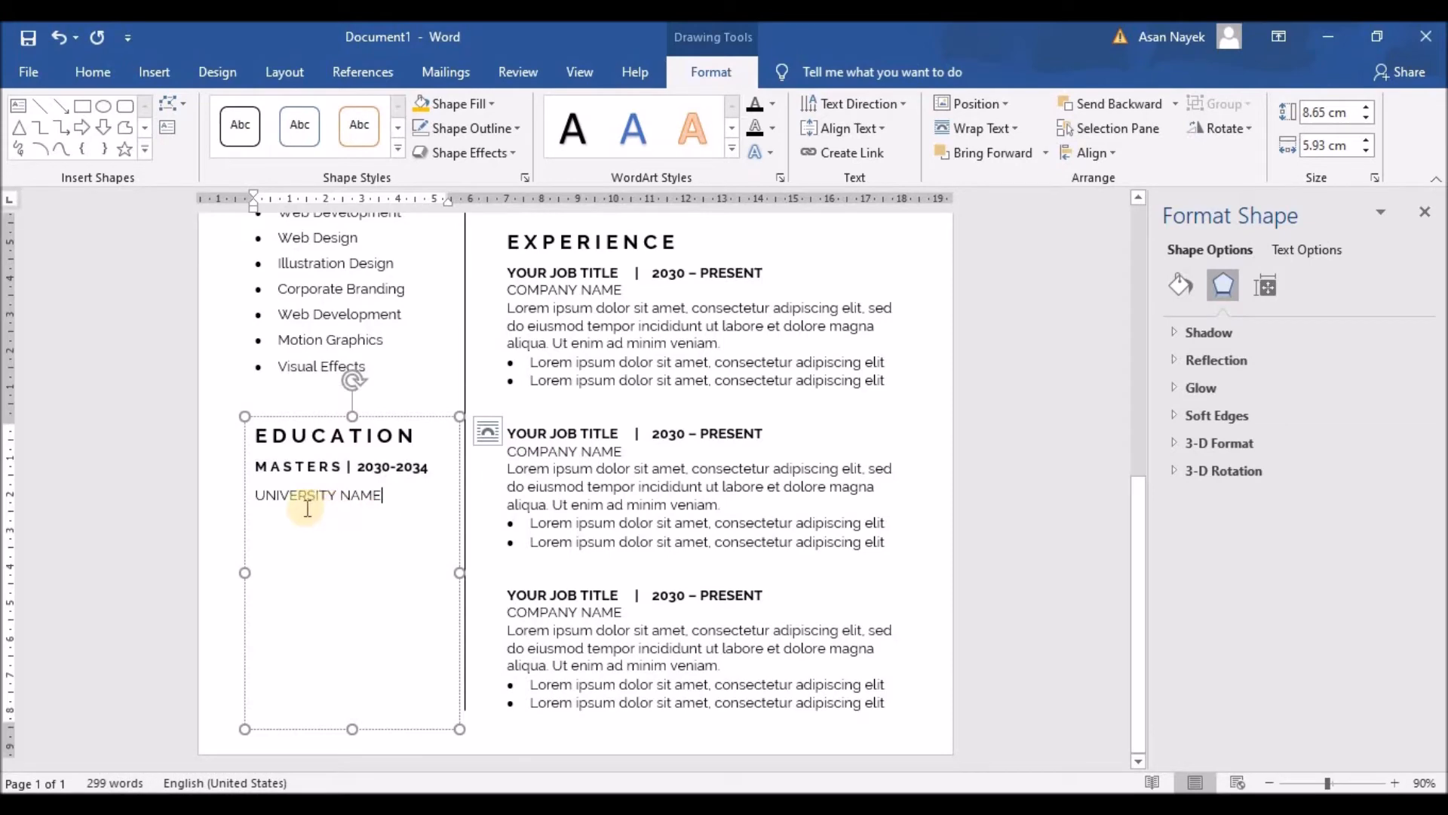
Remove the space after the MASTERS line and start a new line below UNIVERSITY NAME
drag(382, 498, 240, 466)
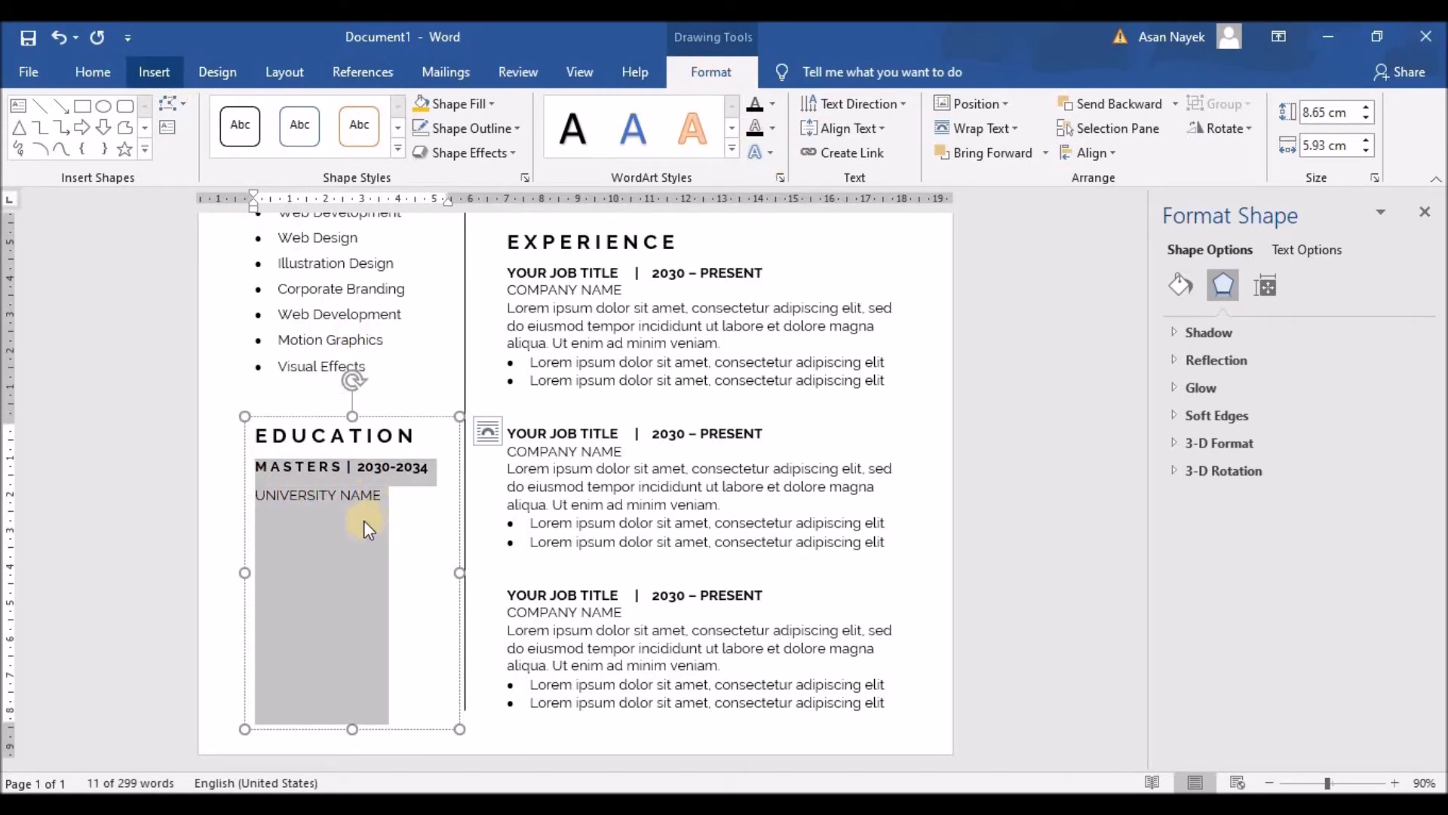
click(92, 71)
click(613, 144)
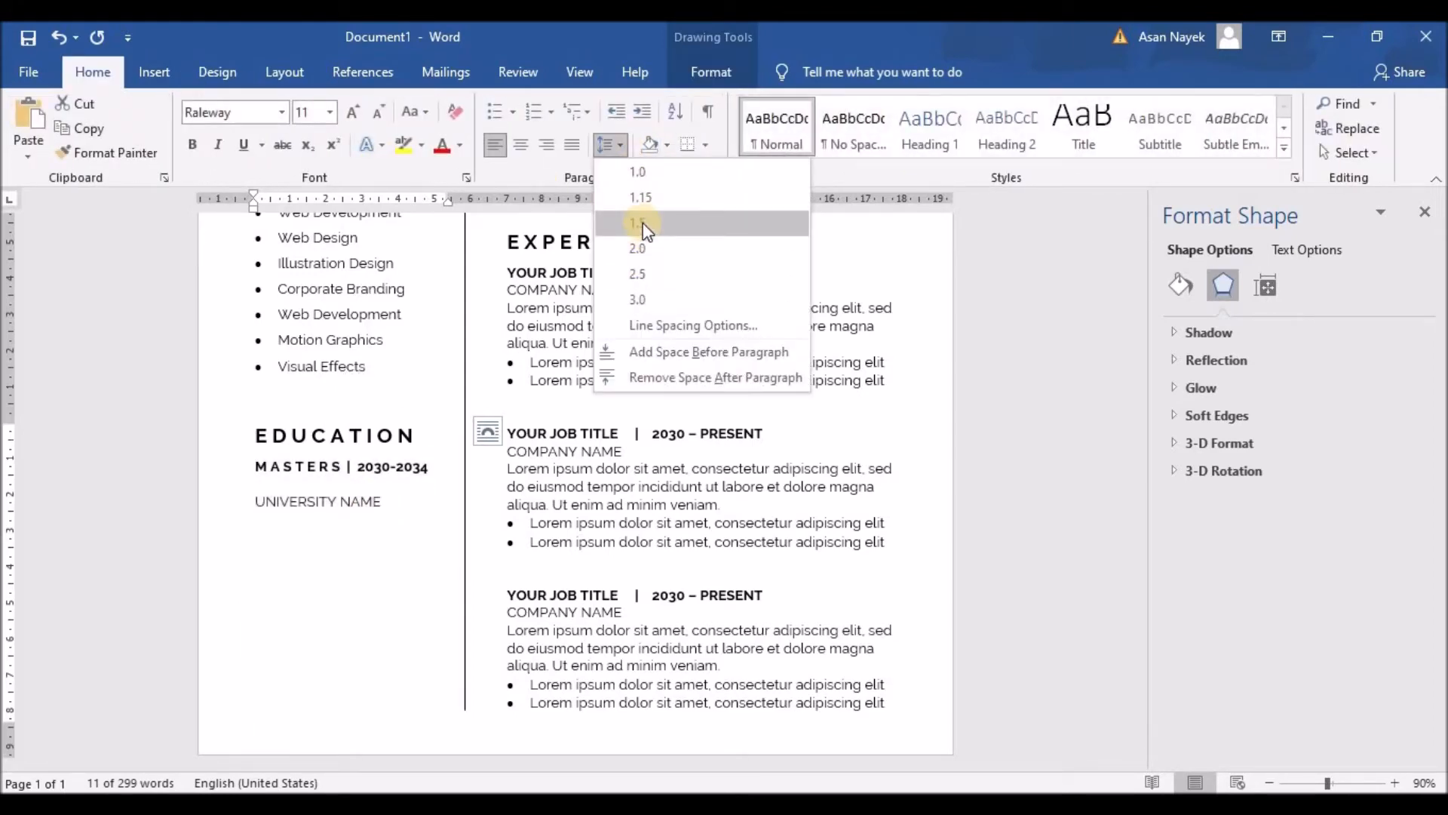
click(653, 375)
click(395, 491)
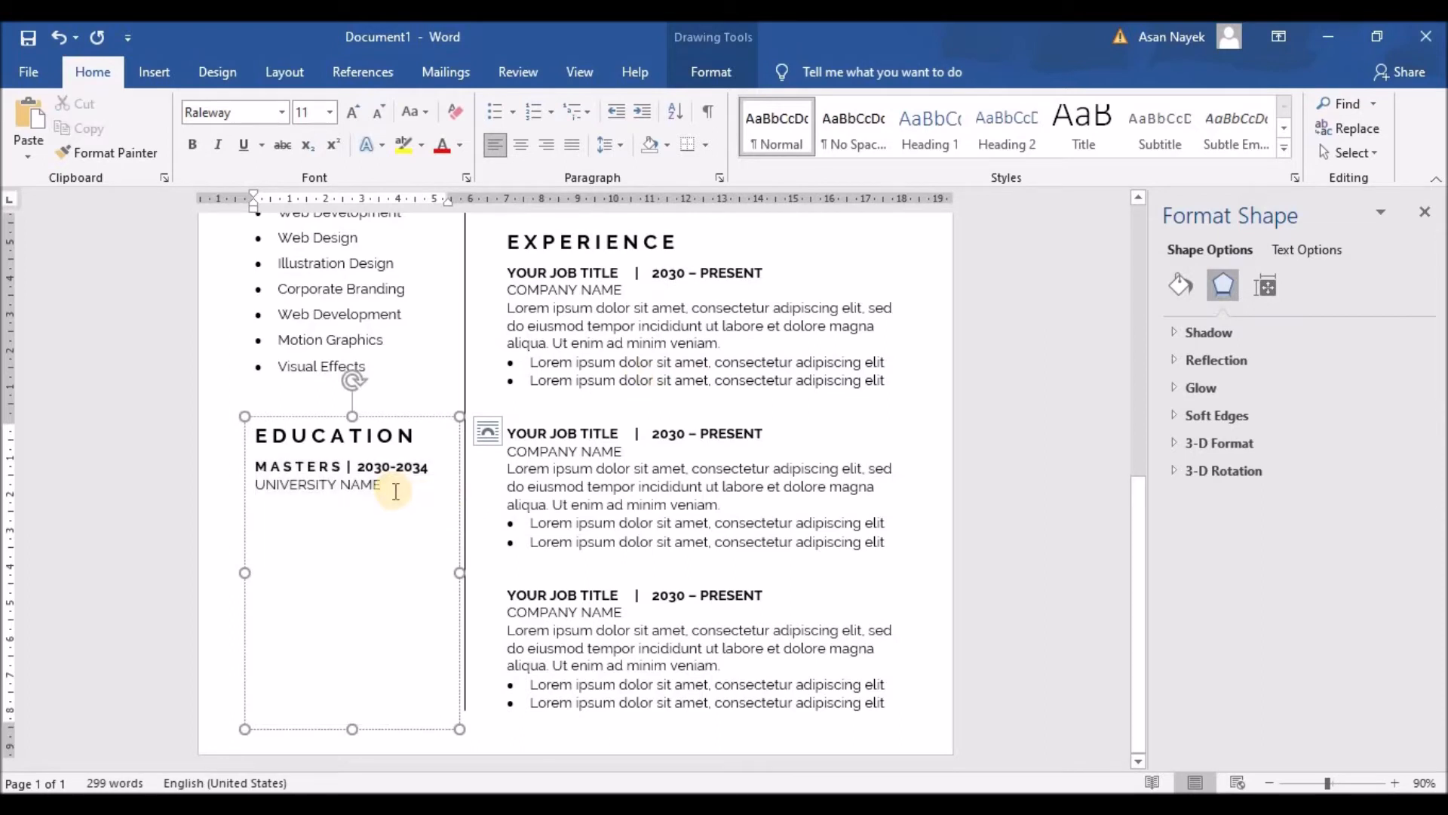
key(Return)
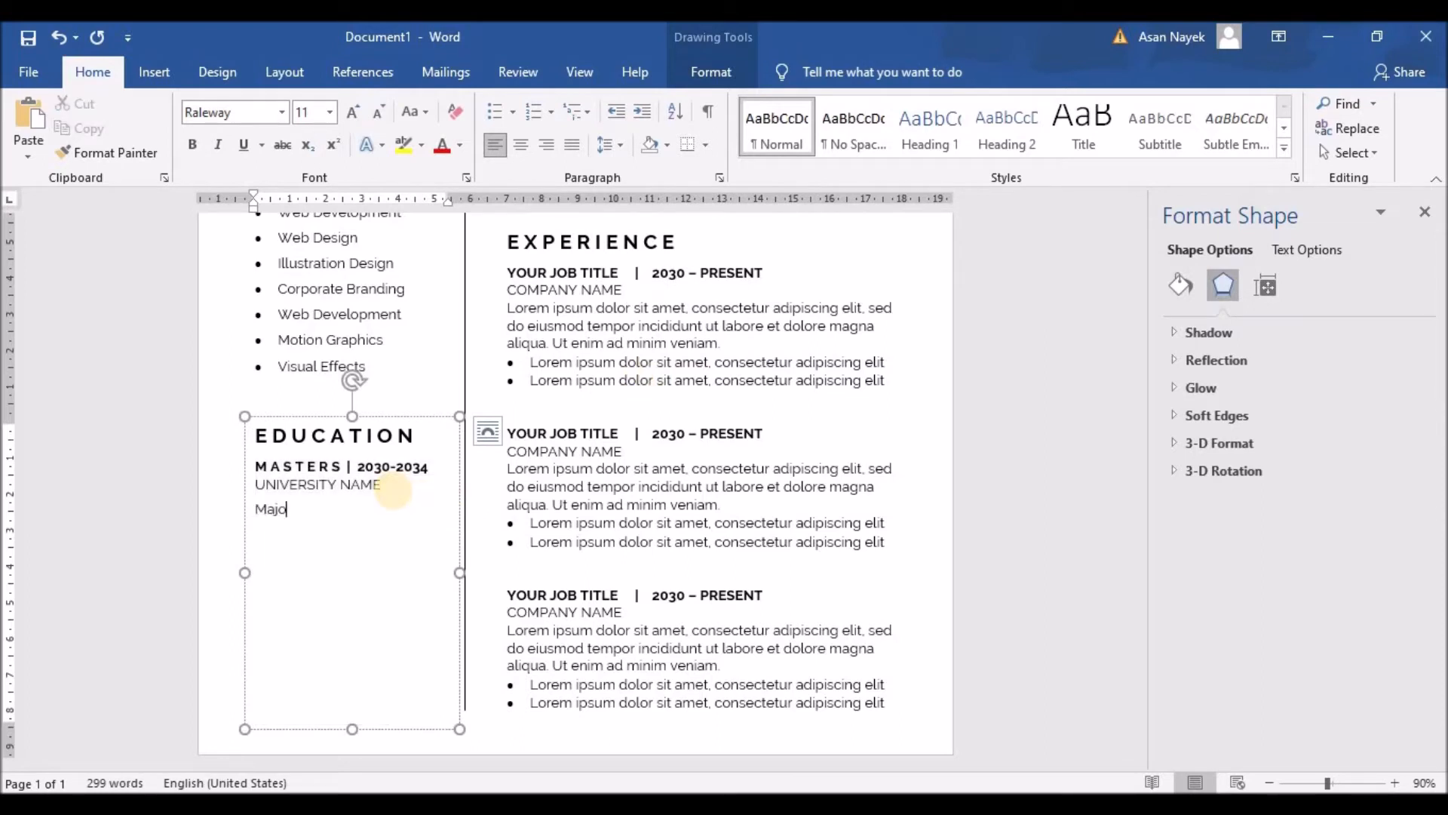
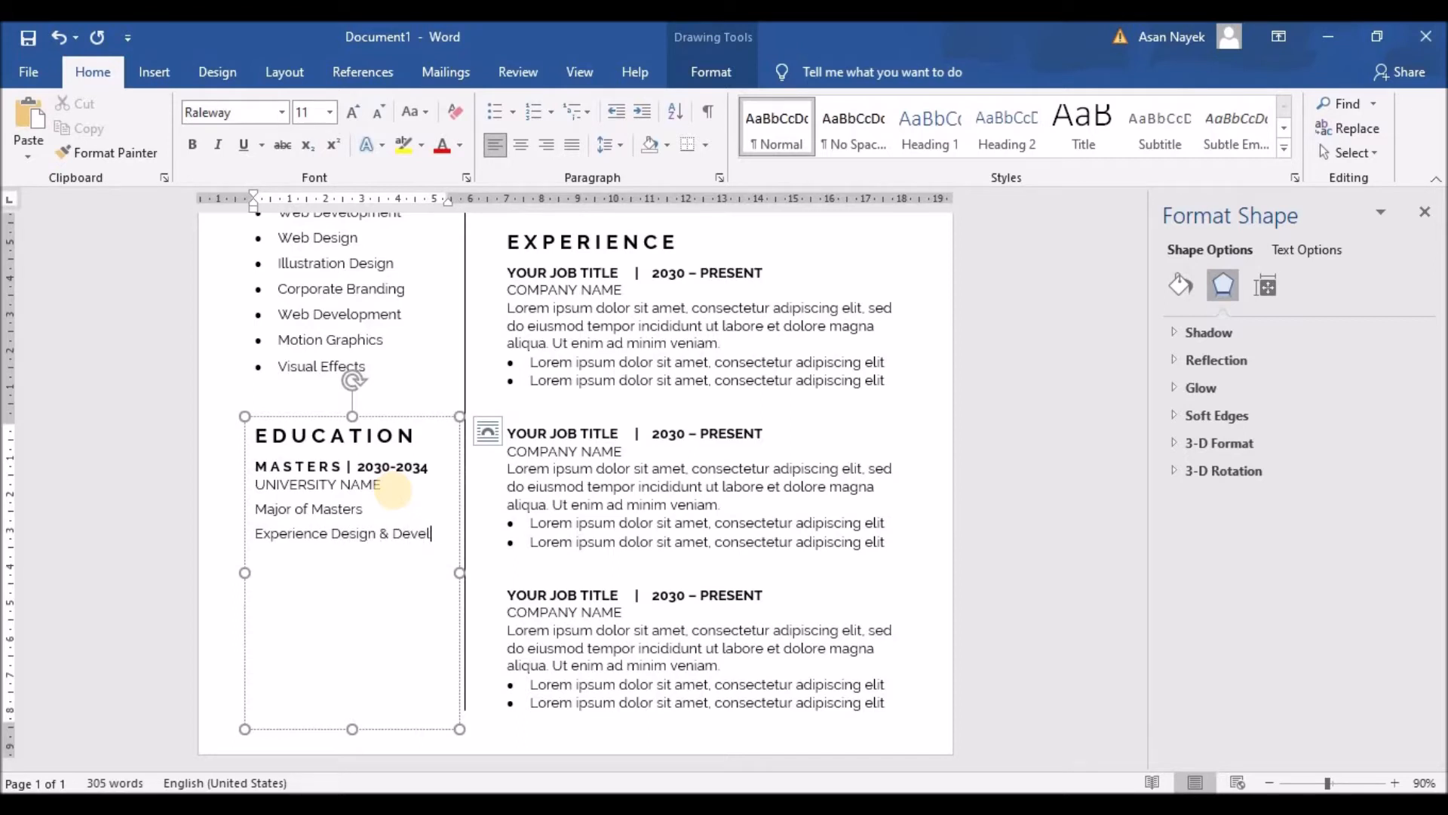
Finish typing the major and shorten the Education text box from the bottom
text(opement)
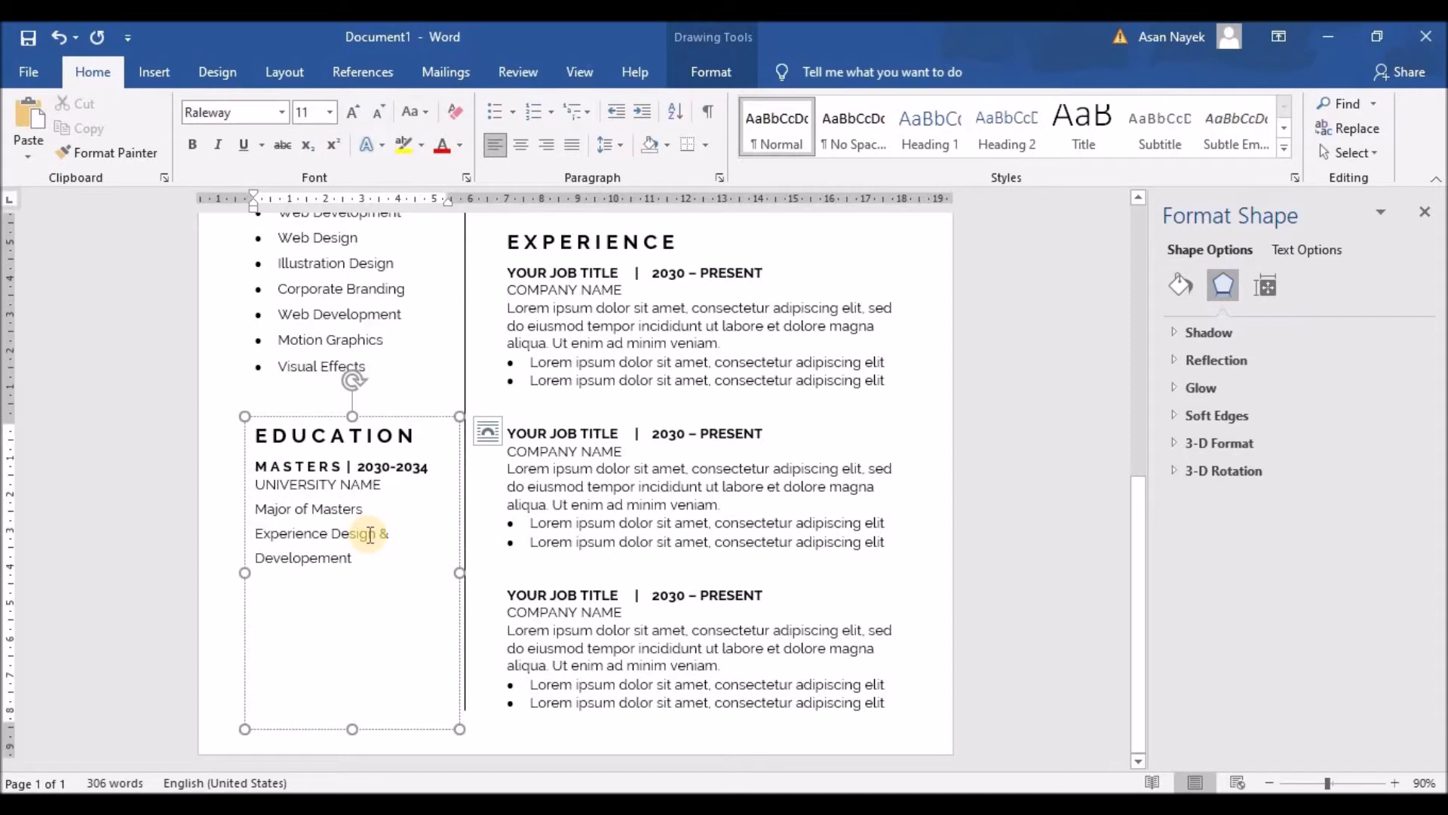
click(354, 729)
drag(349, 643, 351, 717)
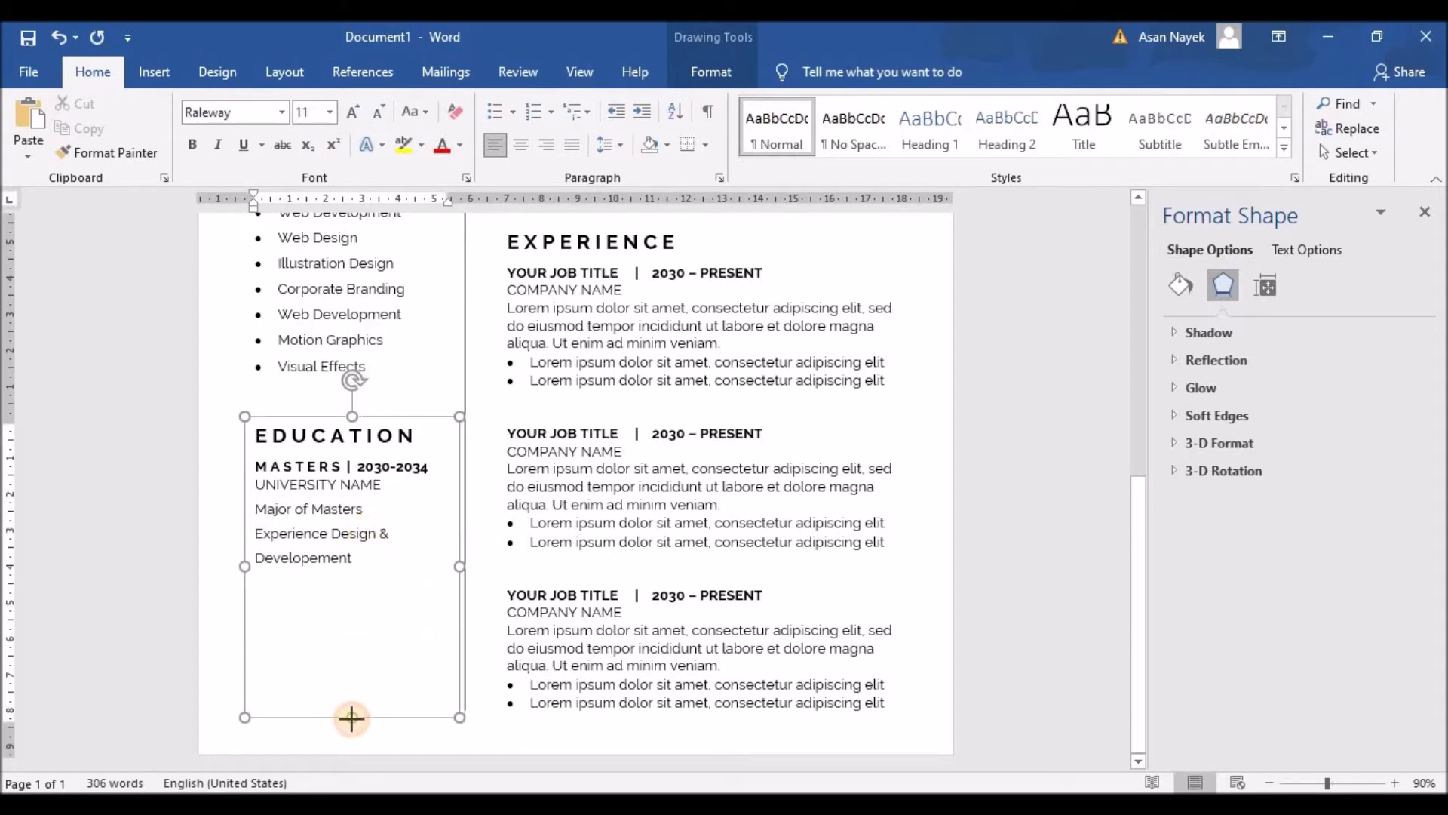
Set the Experience Design & Development major lines to 1.15 line spacing
drag(259, 462, 257, 507)
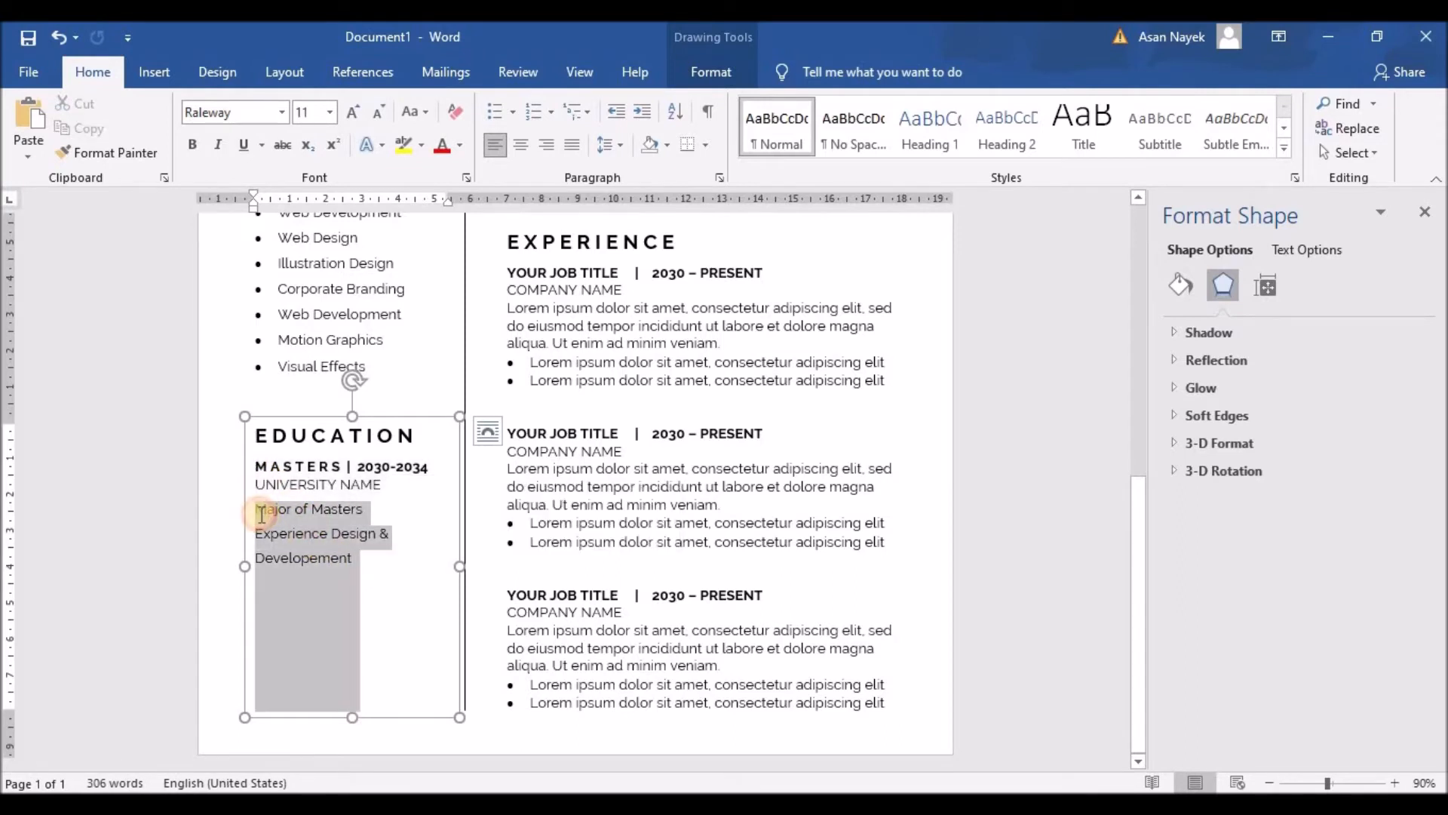
click(610, 145)
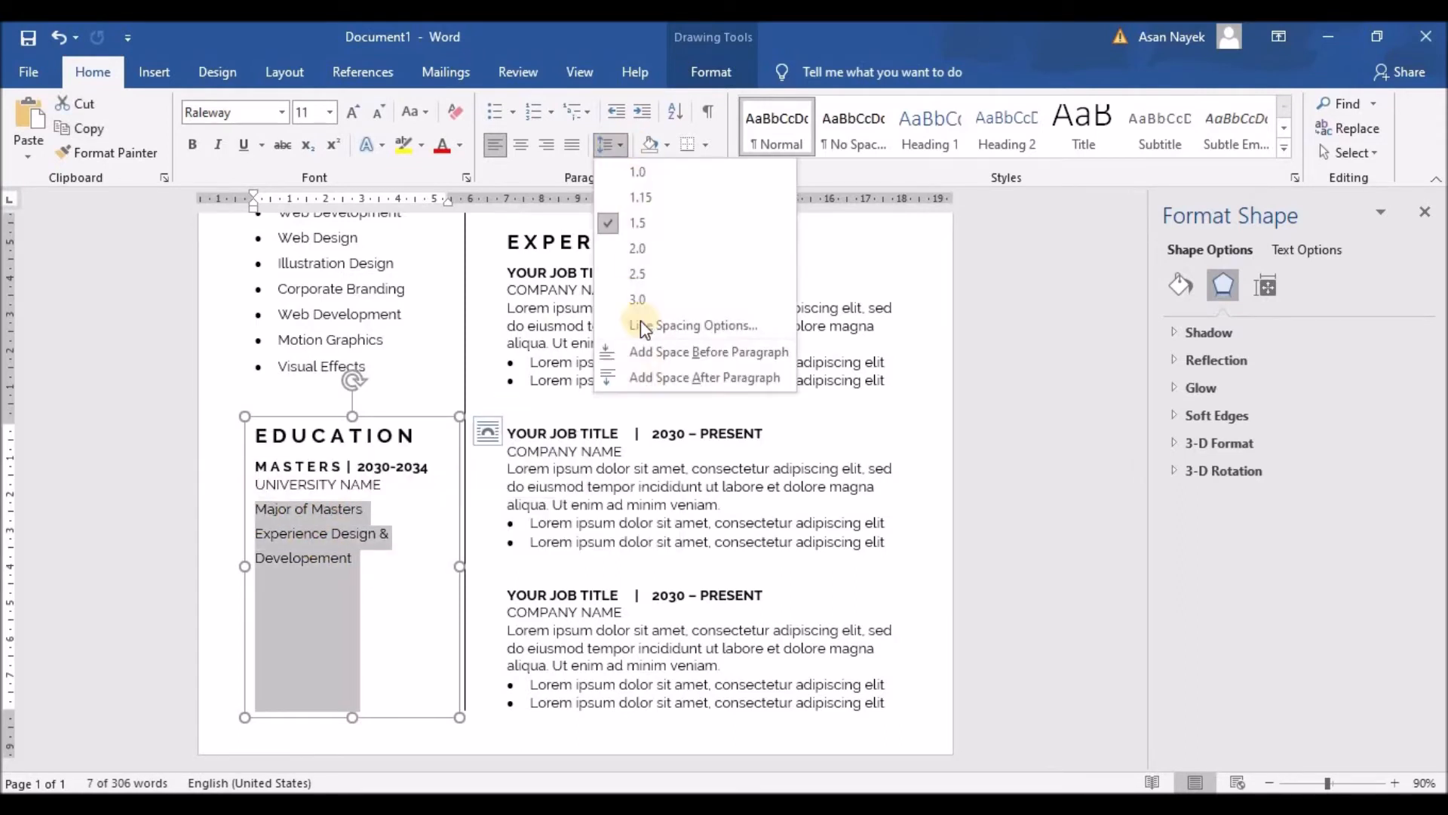
click(643, 208)
click(292, 651)
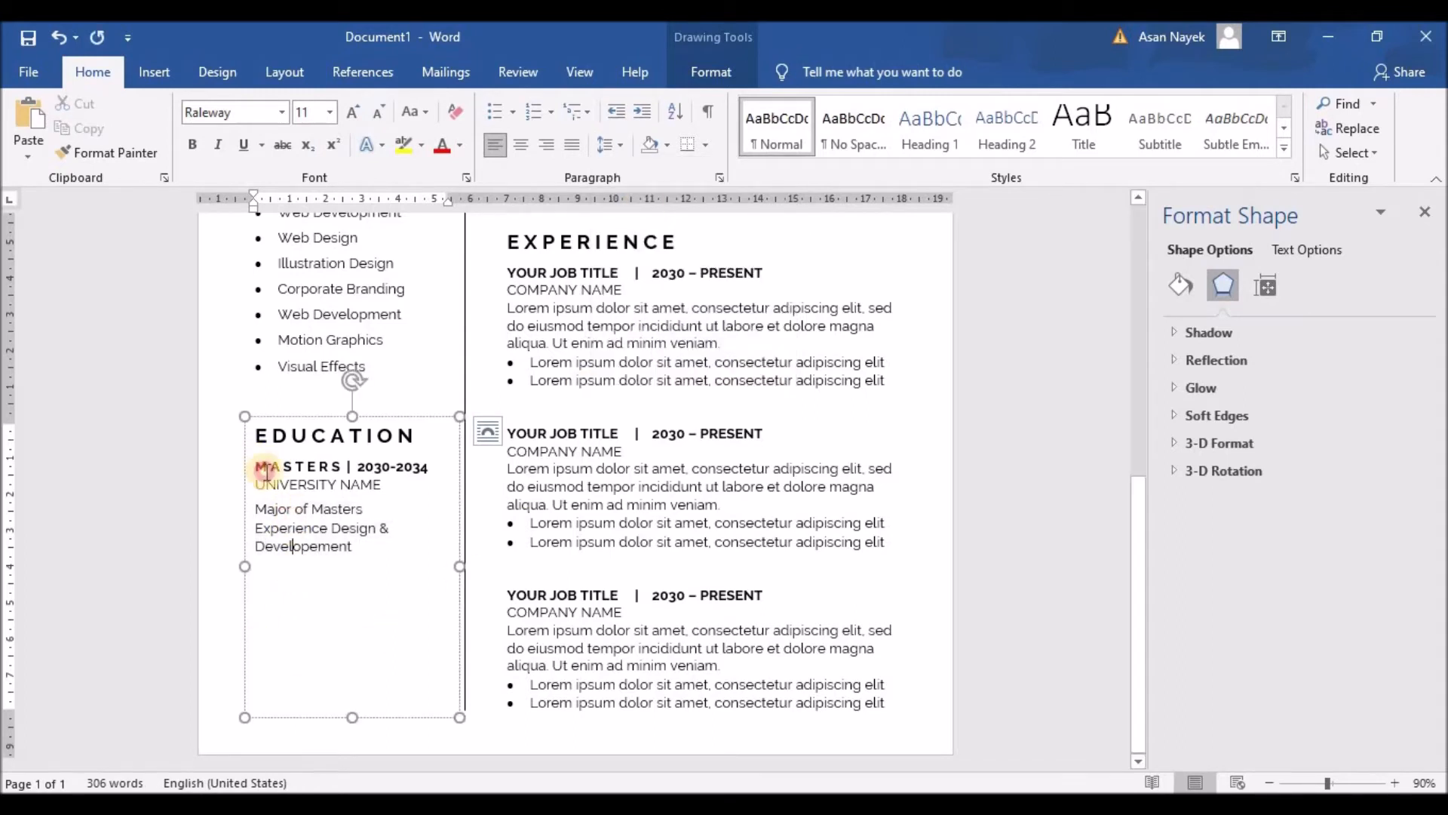
Copy the MASTERS degree block and paste it on a new line below Development
drag(265, 470, 355, 550)
key(ctrl+c)
click(370, 548)
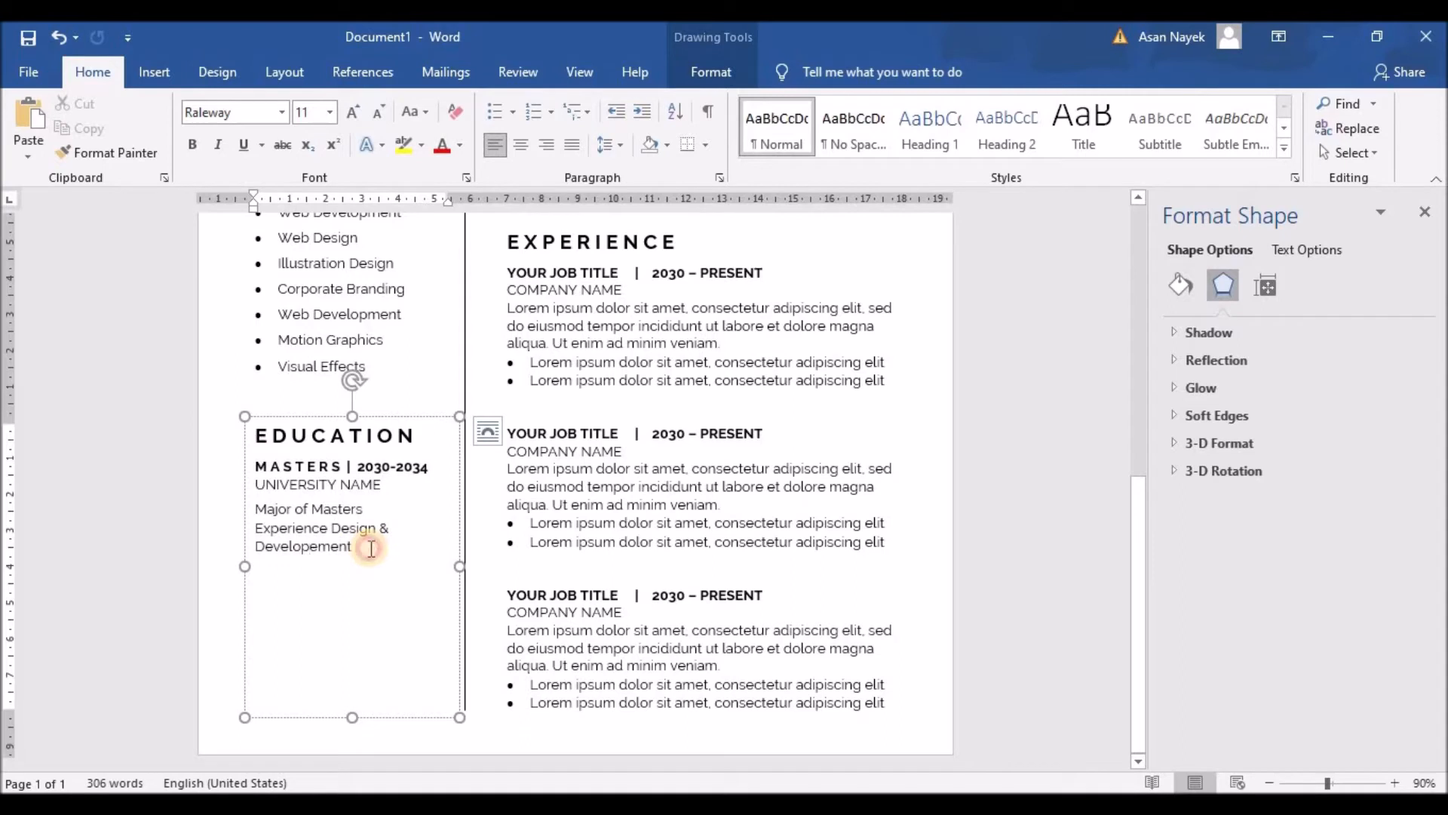
key(Return)
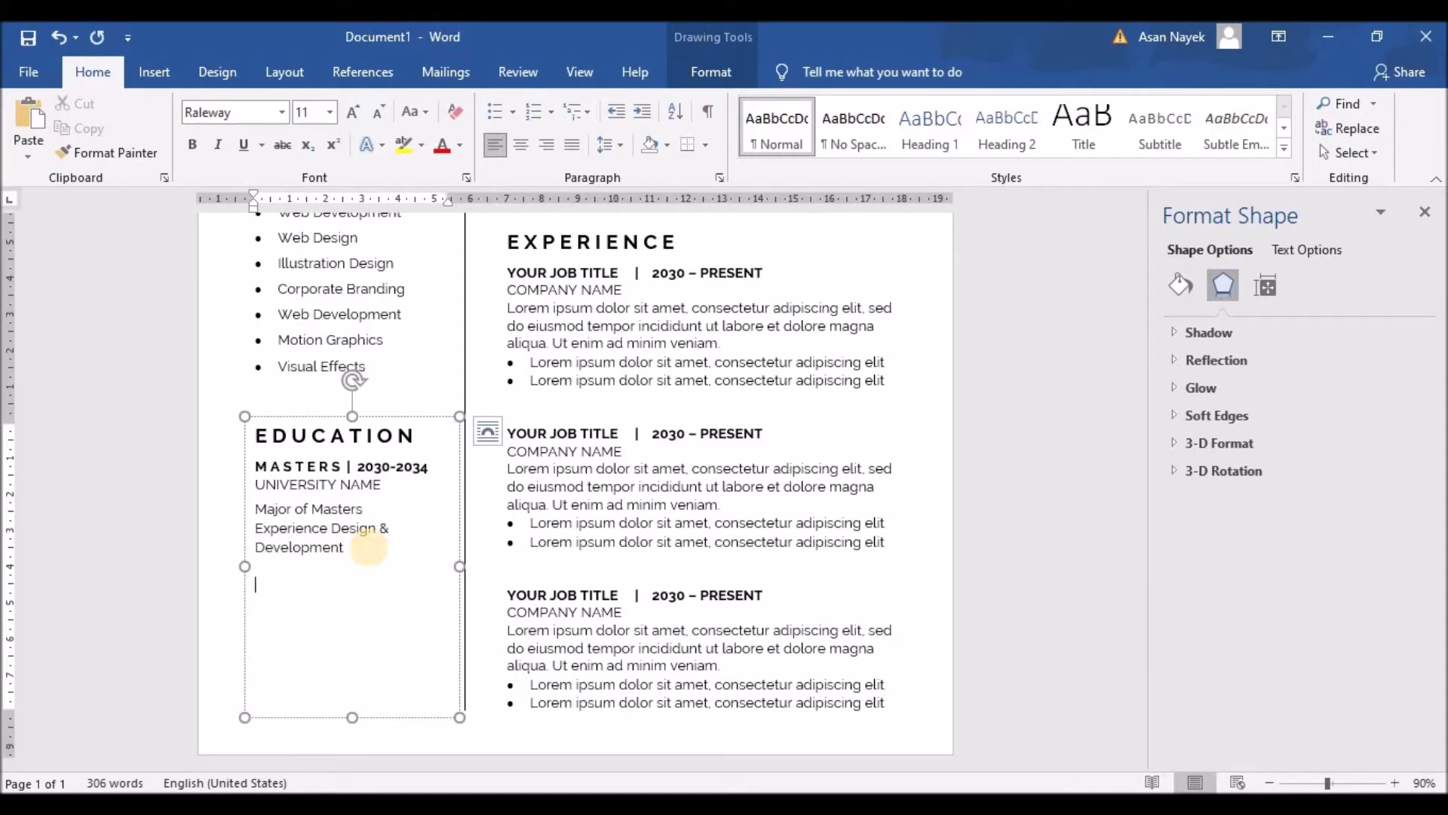
key(ctrl+v)
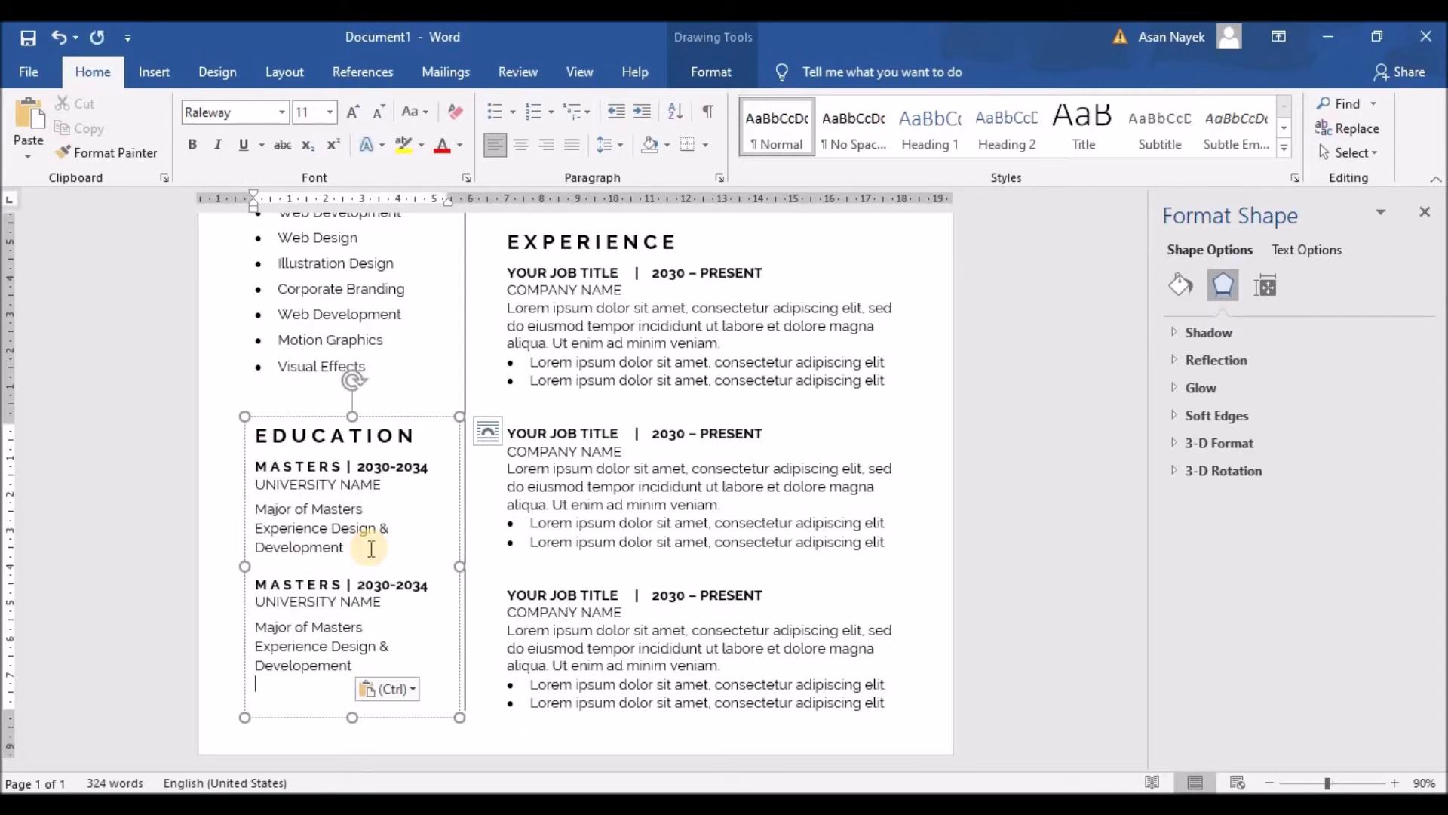
Add a blank line above the pasted block and rename its heading to BACHELOR | 2030-2034
click(257, 585)
key(Return)
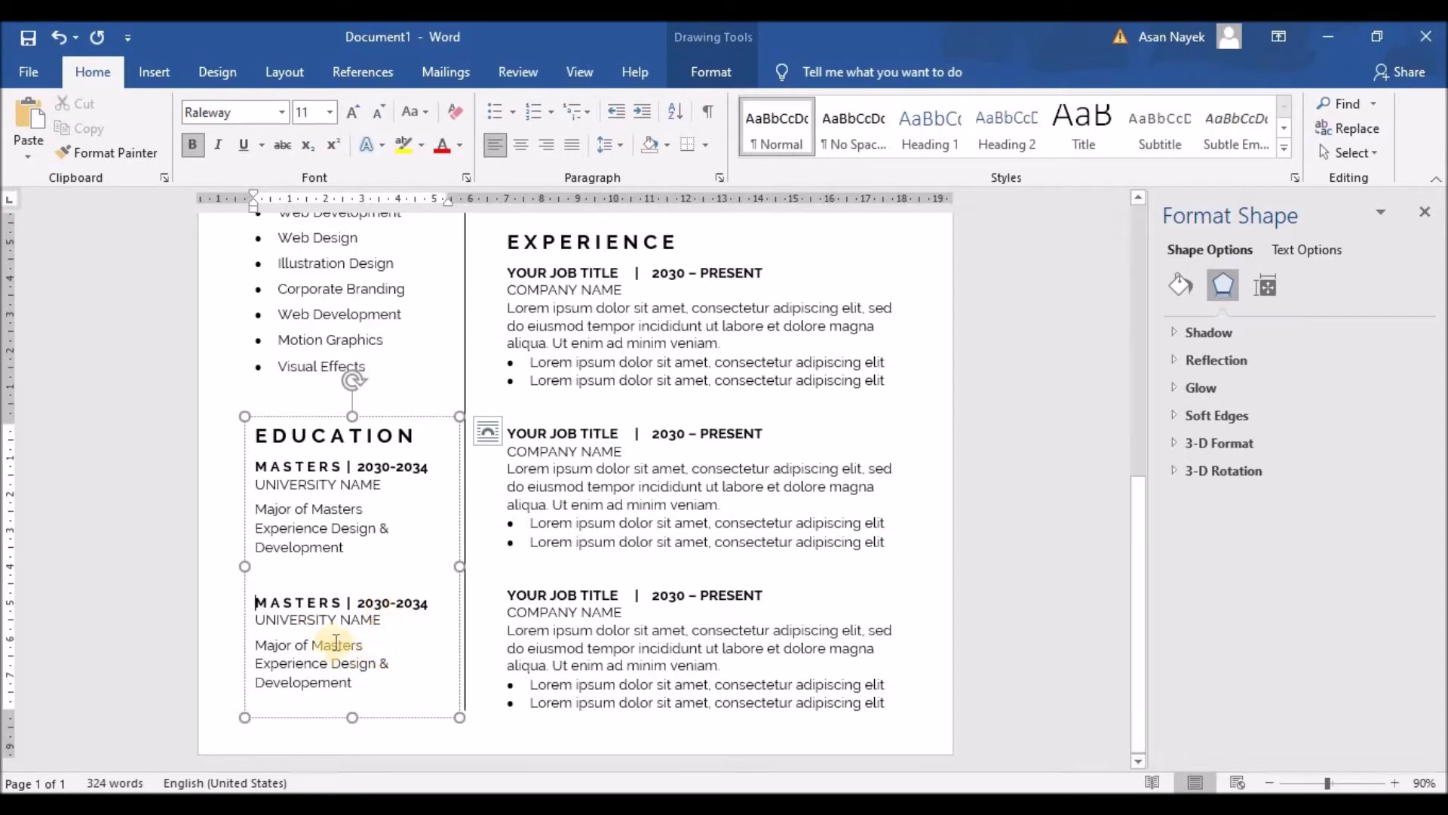
drag(256, 602, 337, 604)
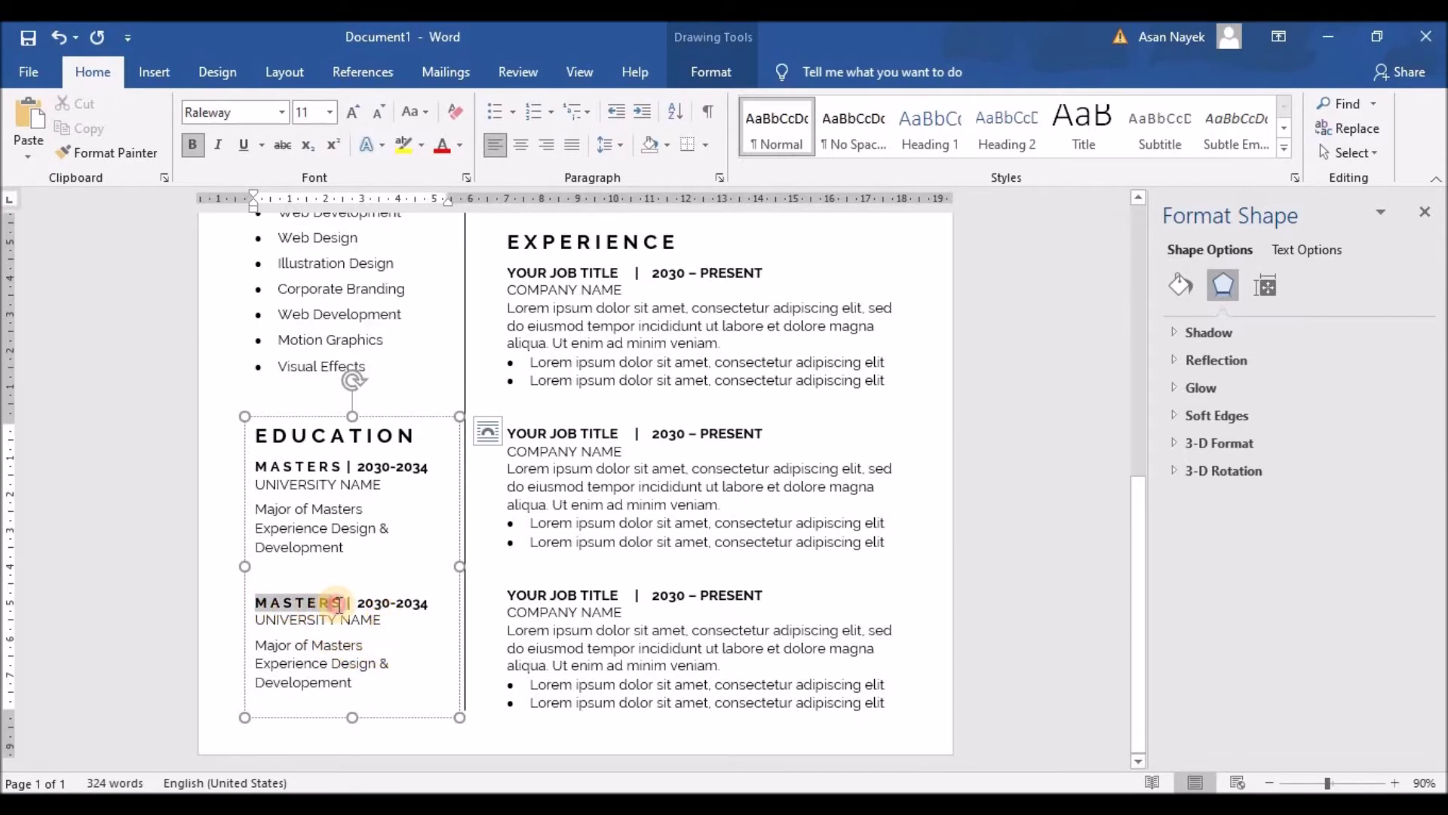
text(BAC)
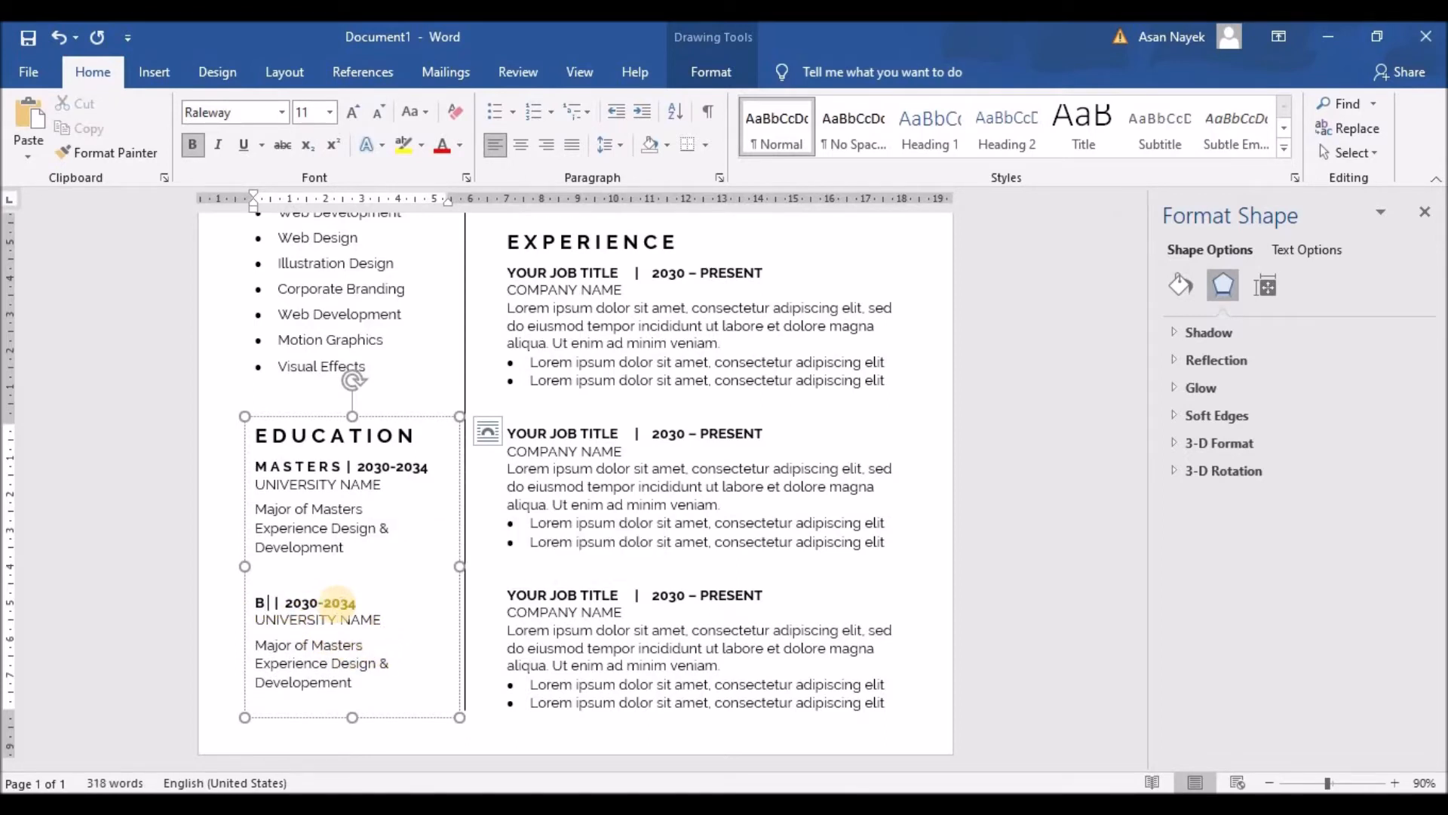
text(HELO)
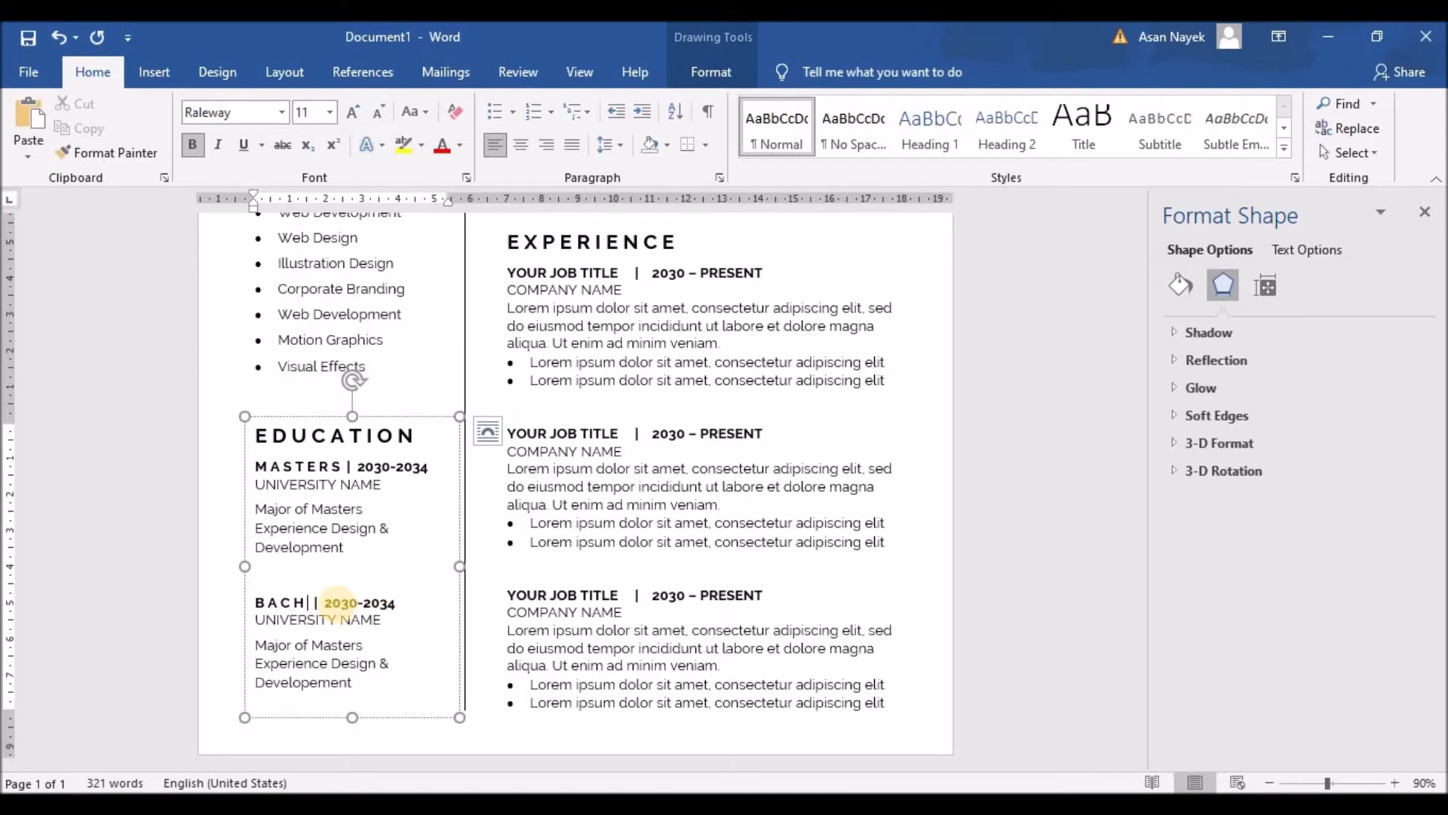
text(R)
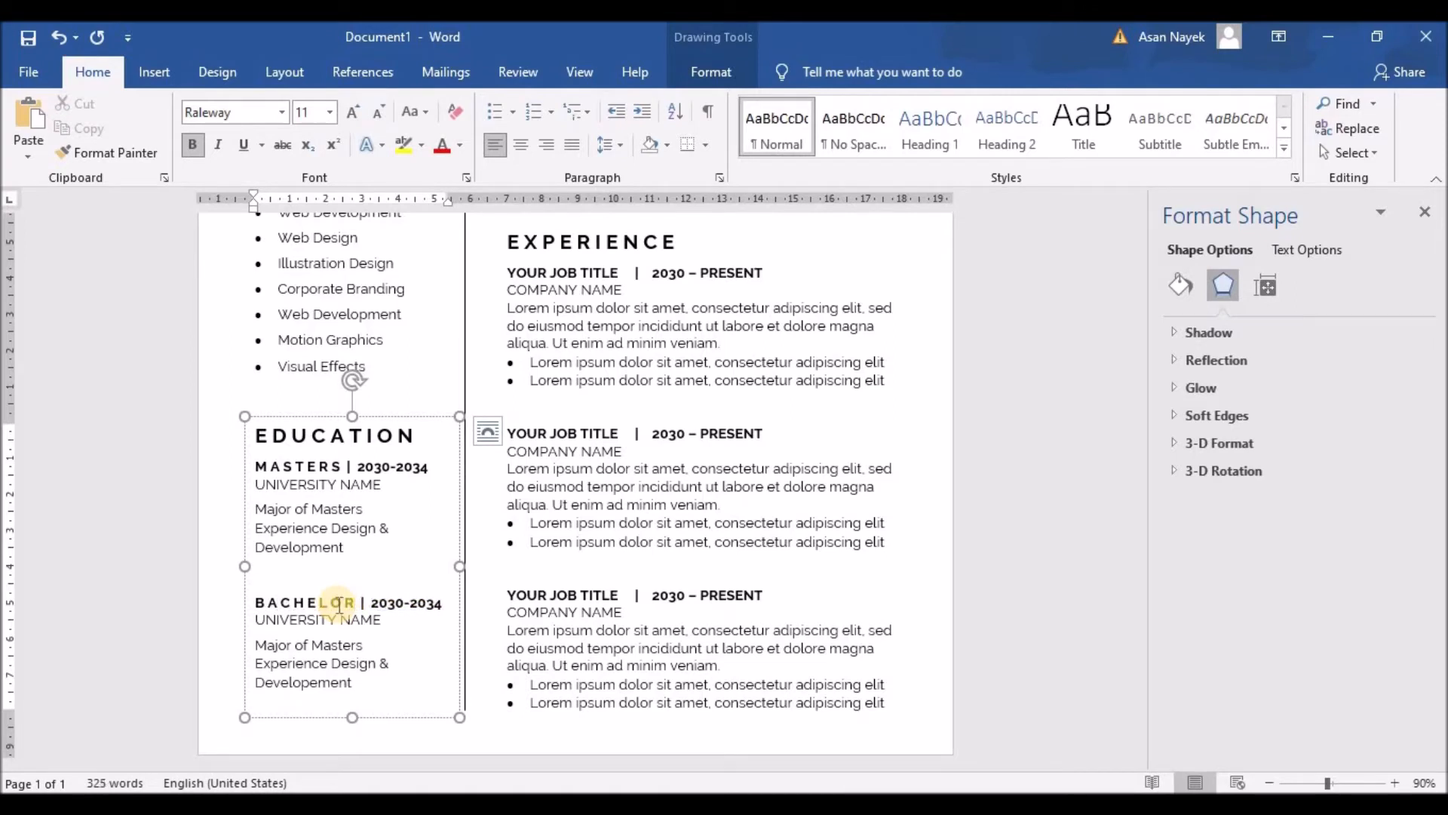
drag(337, 620, 261, 620)
click(265, 646)
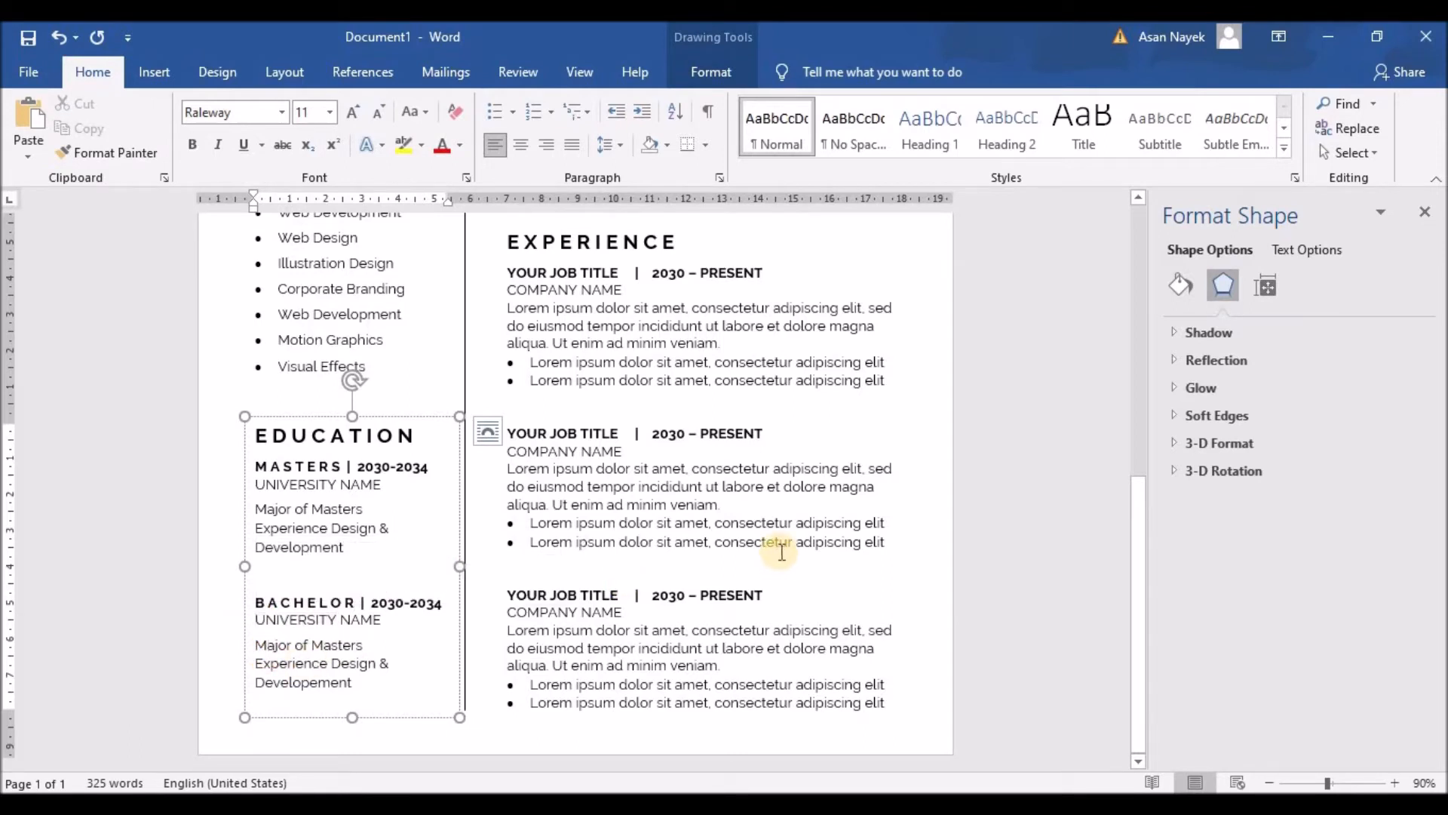
key(ctrl+Home)
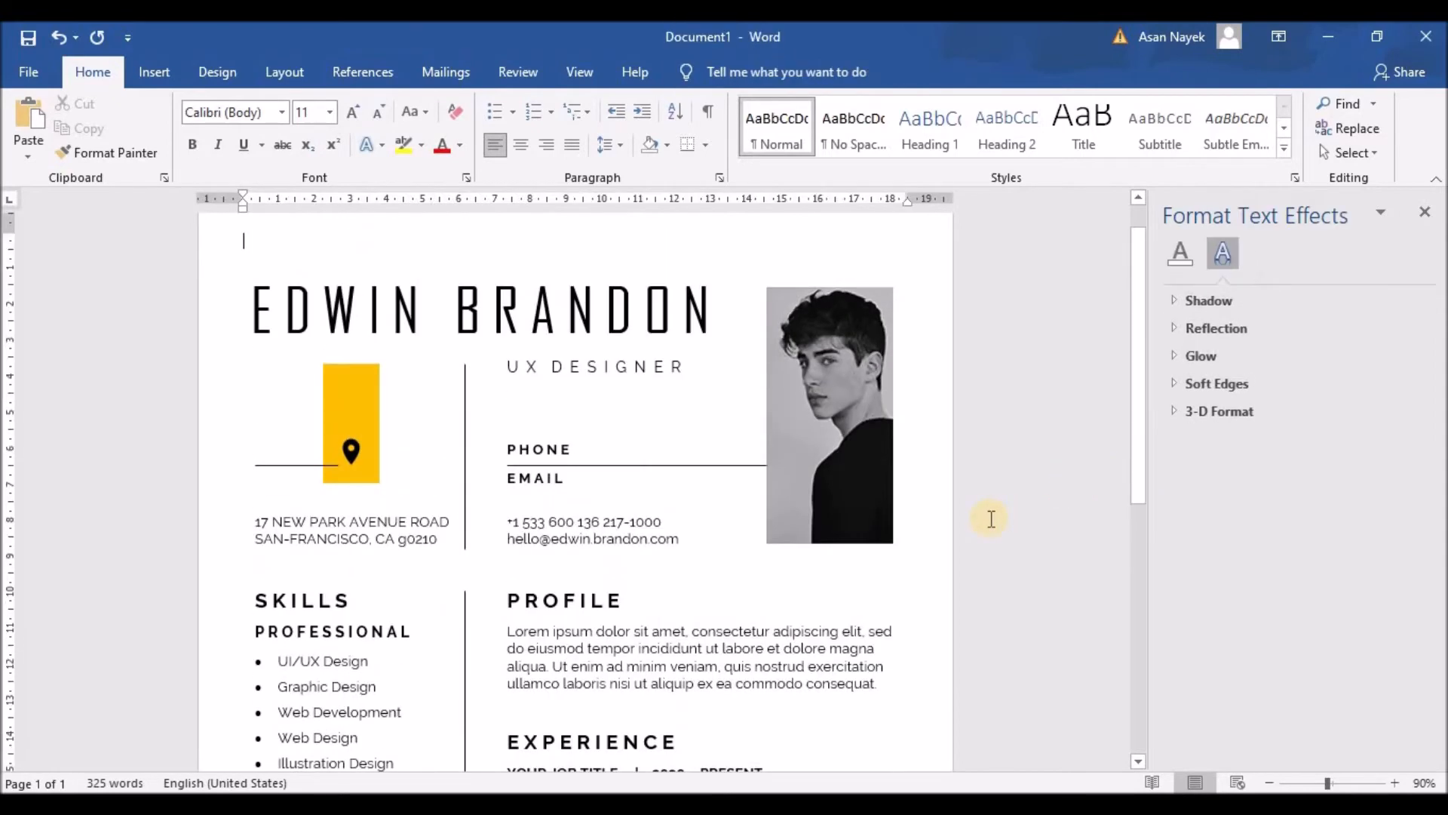
Delete the empty trailing page so the two resume copies span three pages
scroll(991, 518, down, 8)
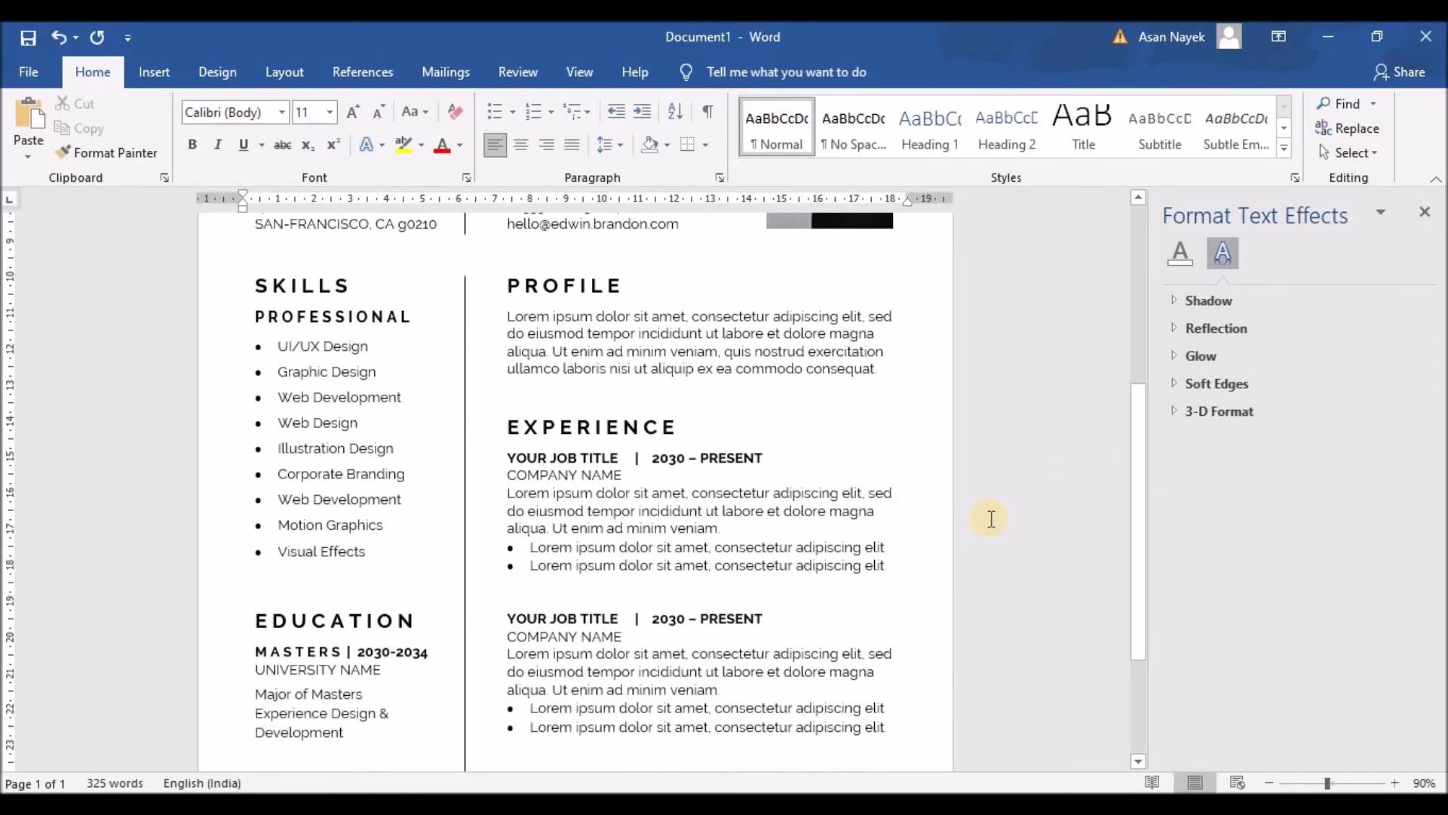
scroll(990, 518, up, 1)
scroll(991, 518, down, 5)
scroll(990, 518, up, 6)
scroll(988, 524, up, 6)
scroll(987, 528, down, 10)
scroll(985, 547, up, 12)
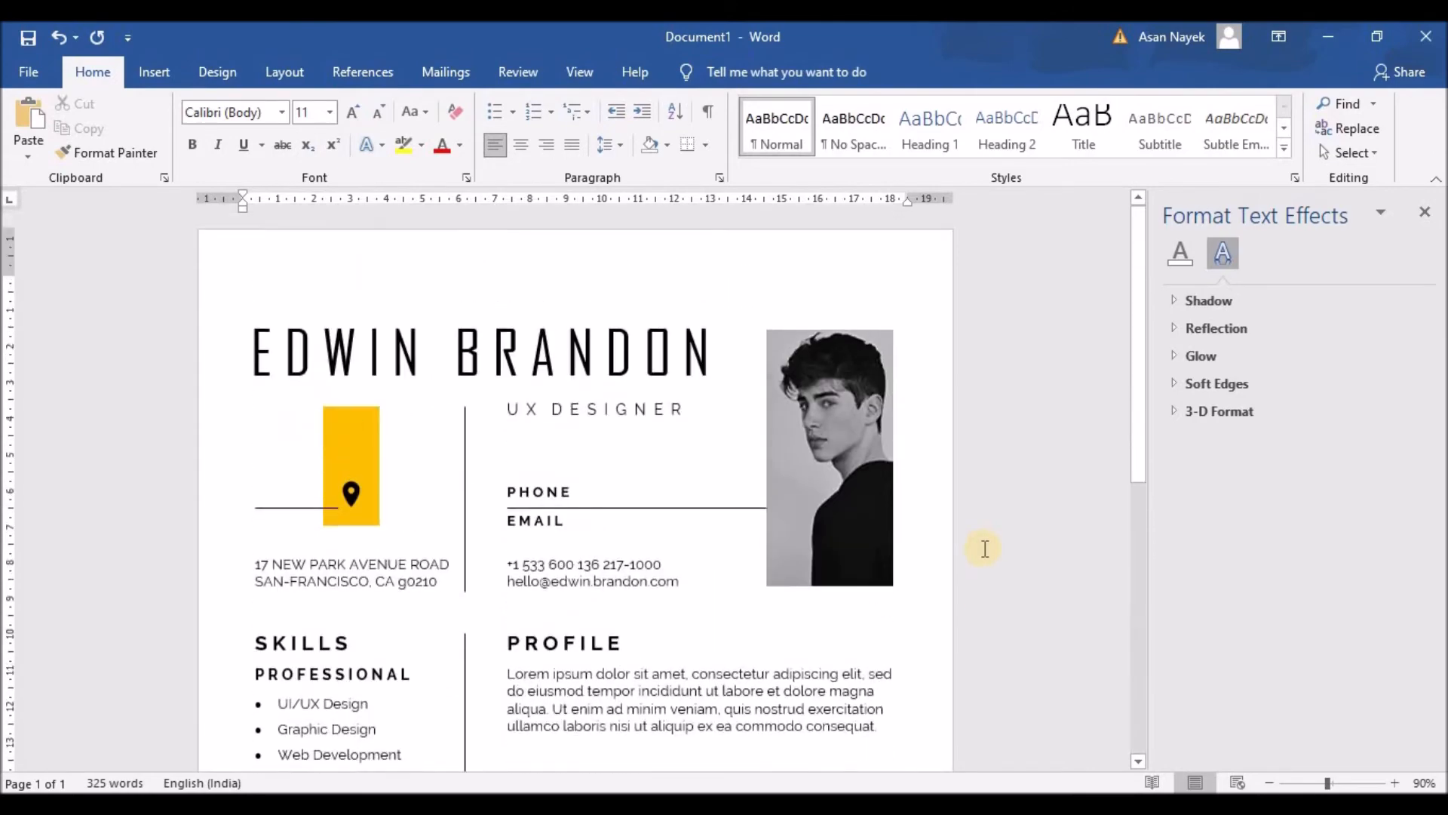
scroll(983, 549, down, 12)
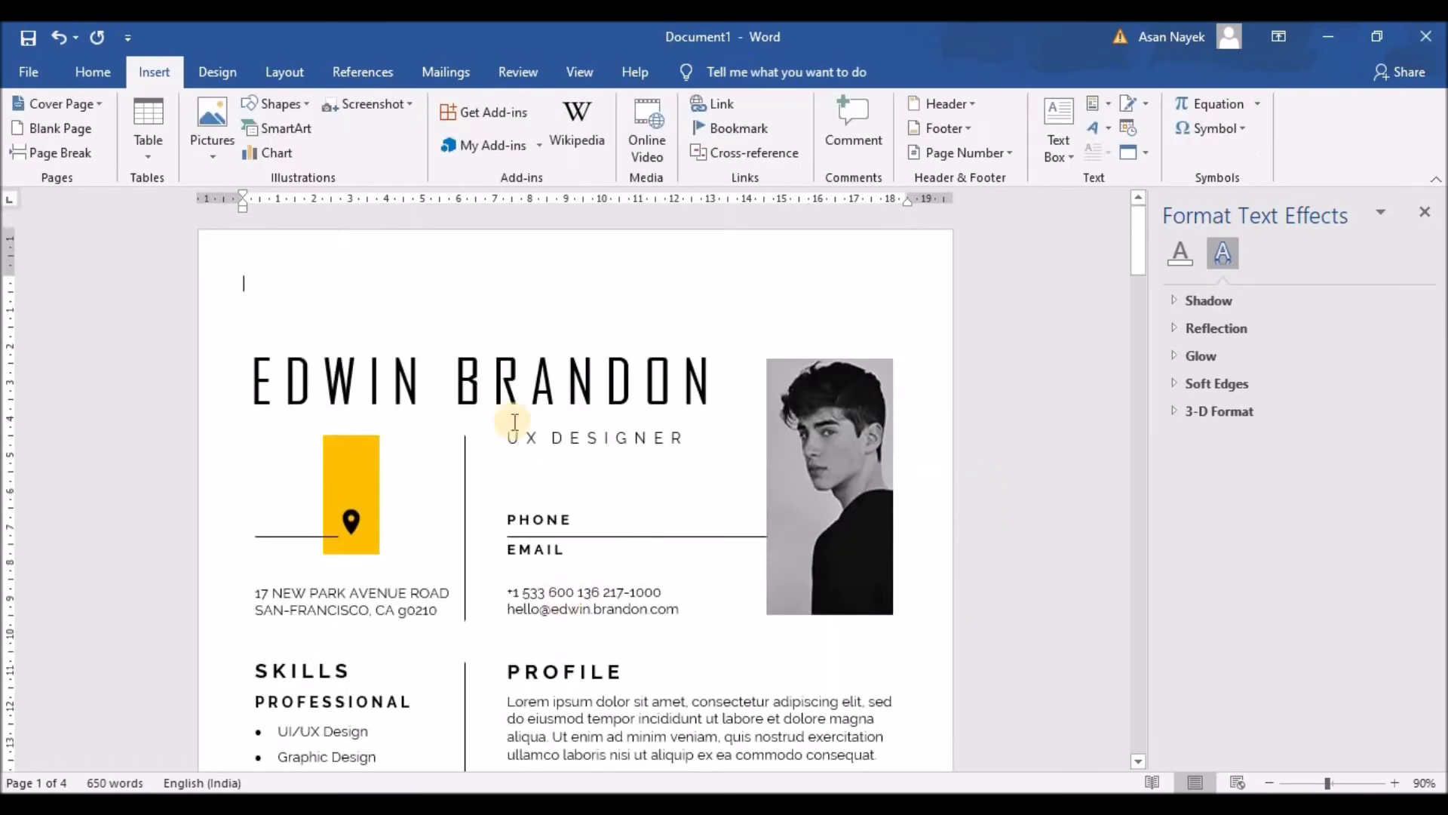
scroll(510, 426, down, 20)
click(517, 450)
key(BackSpace)
key(BackSpace)
key(BackSpace)
key(BackSpace)
key(BackSpace)
scroll(514, 449, up, 10)
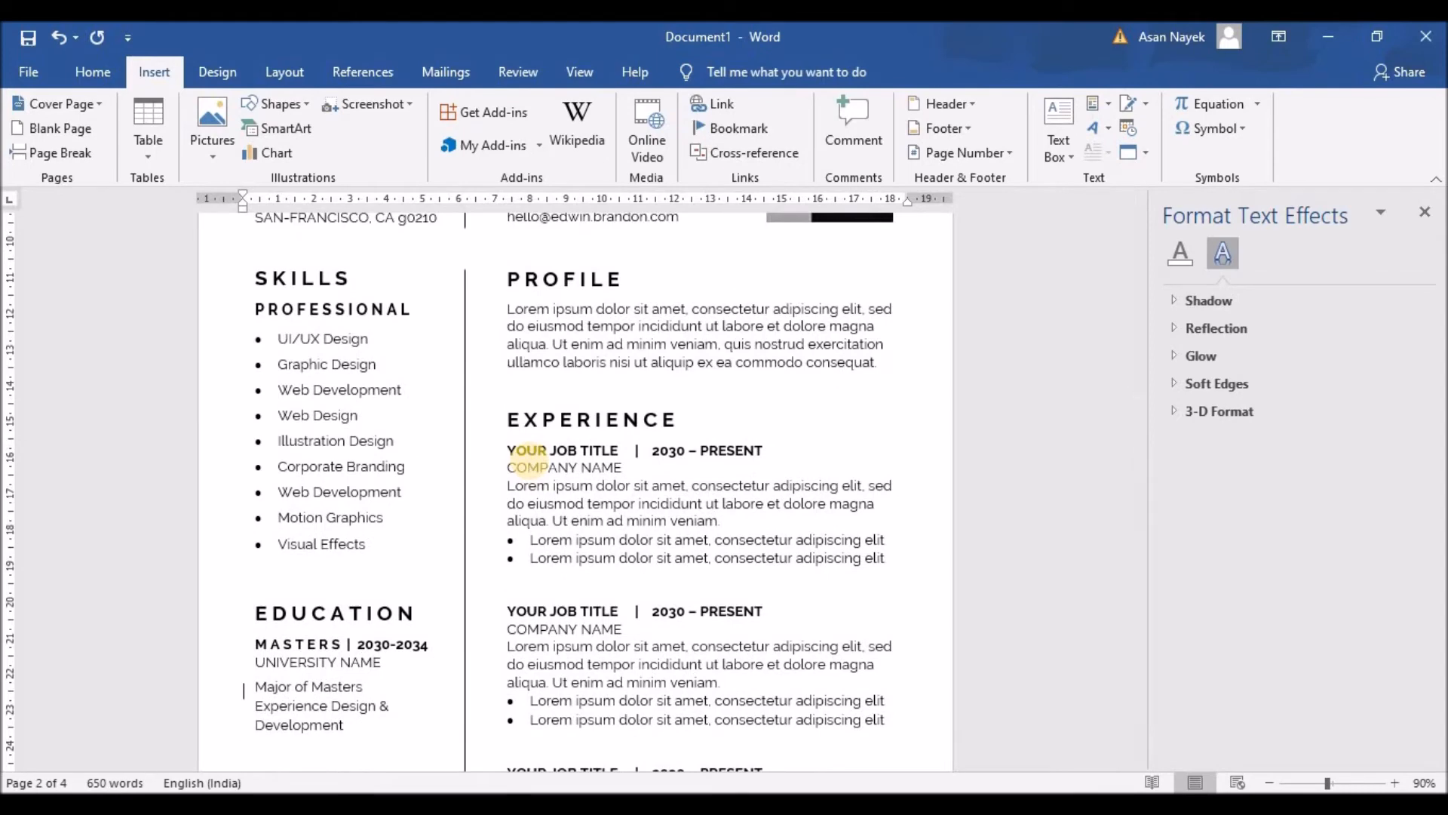
scroll(531, 464, up, 9)
scroll(530, 461, down, 15)
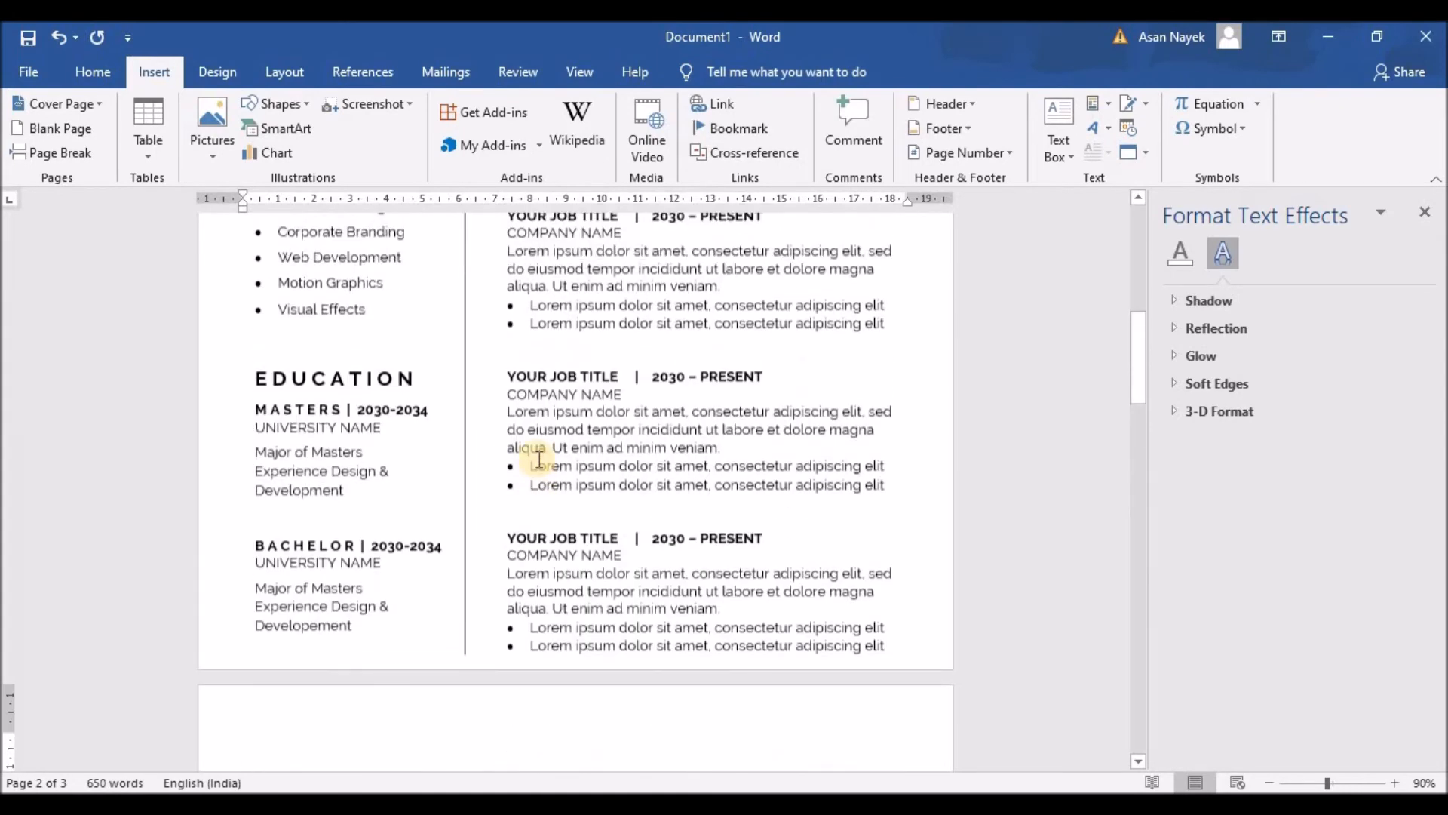
scroll(535, 460, up, 15)
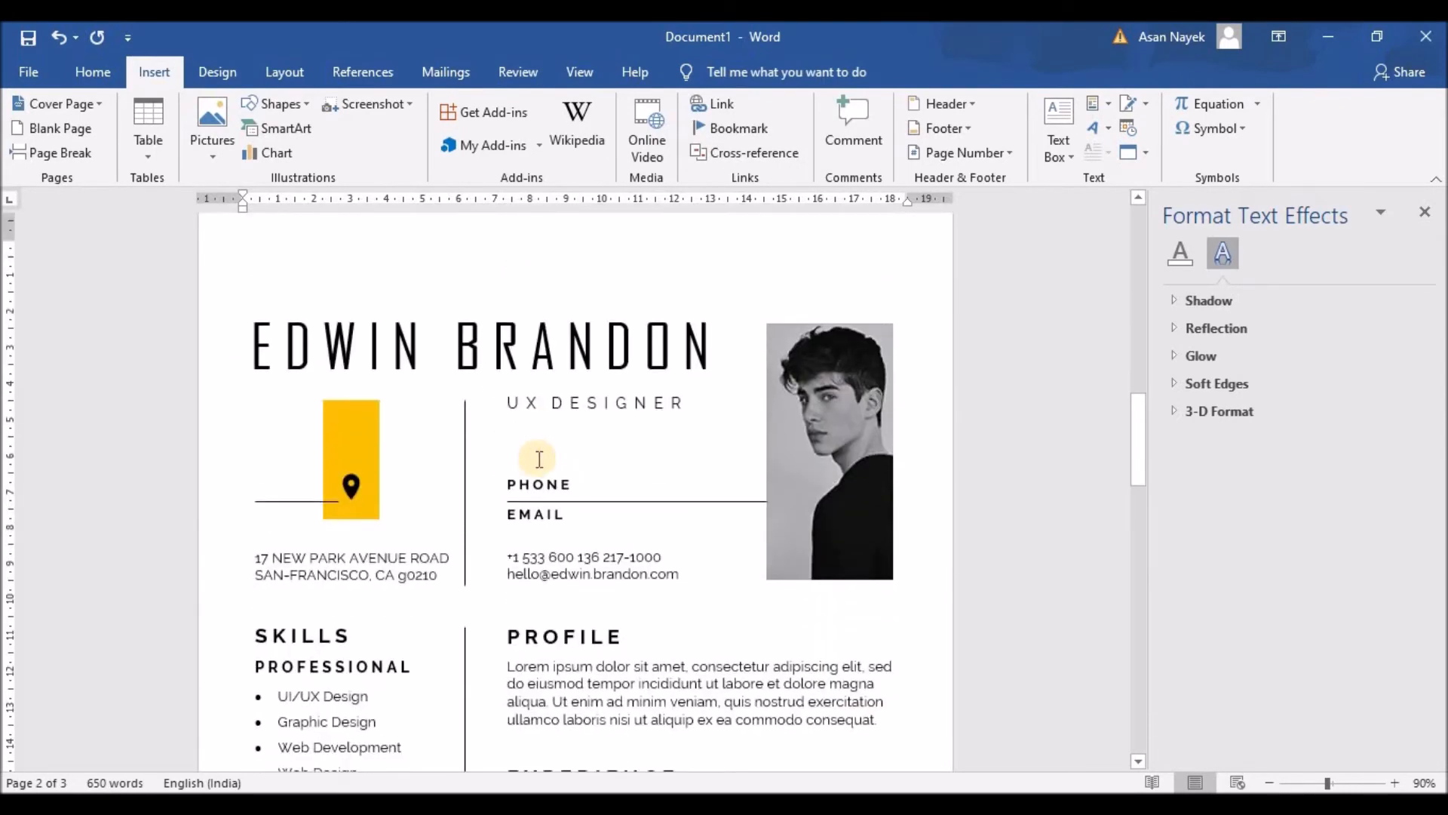
Delete the portrait photo, PHONE and EMAIL labels, and the line under UX DESIGNER
click(817, 412)
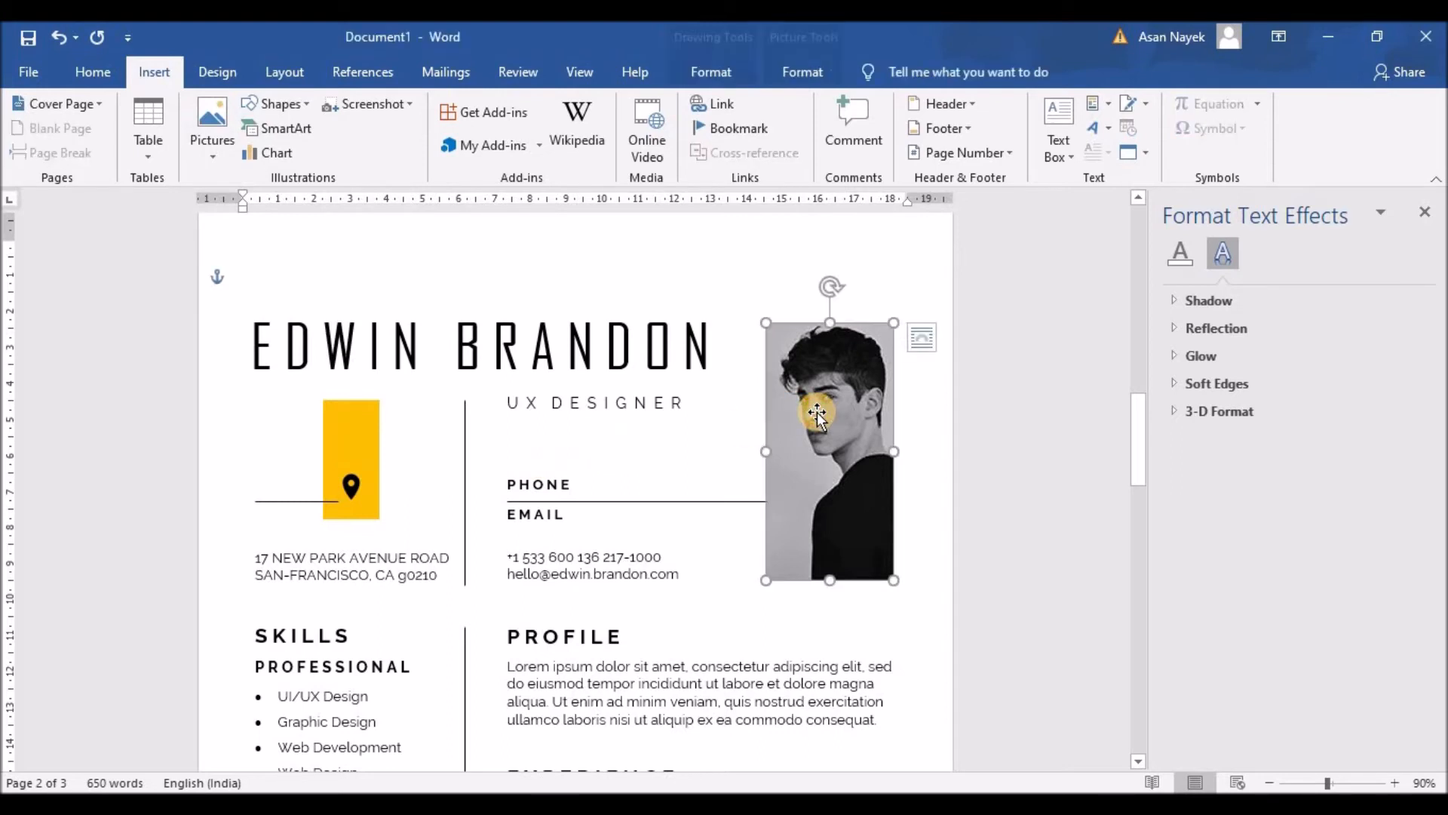
key(Delete)
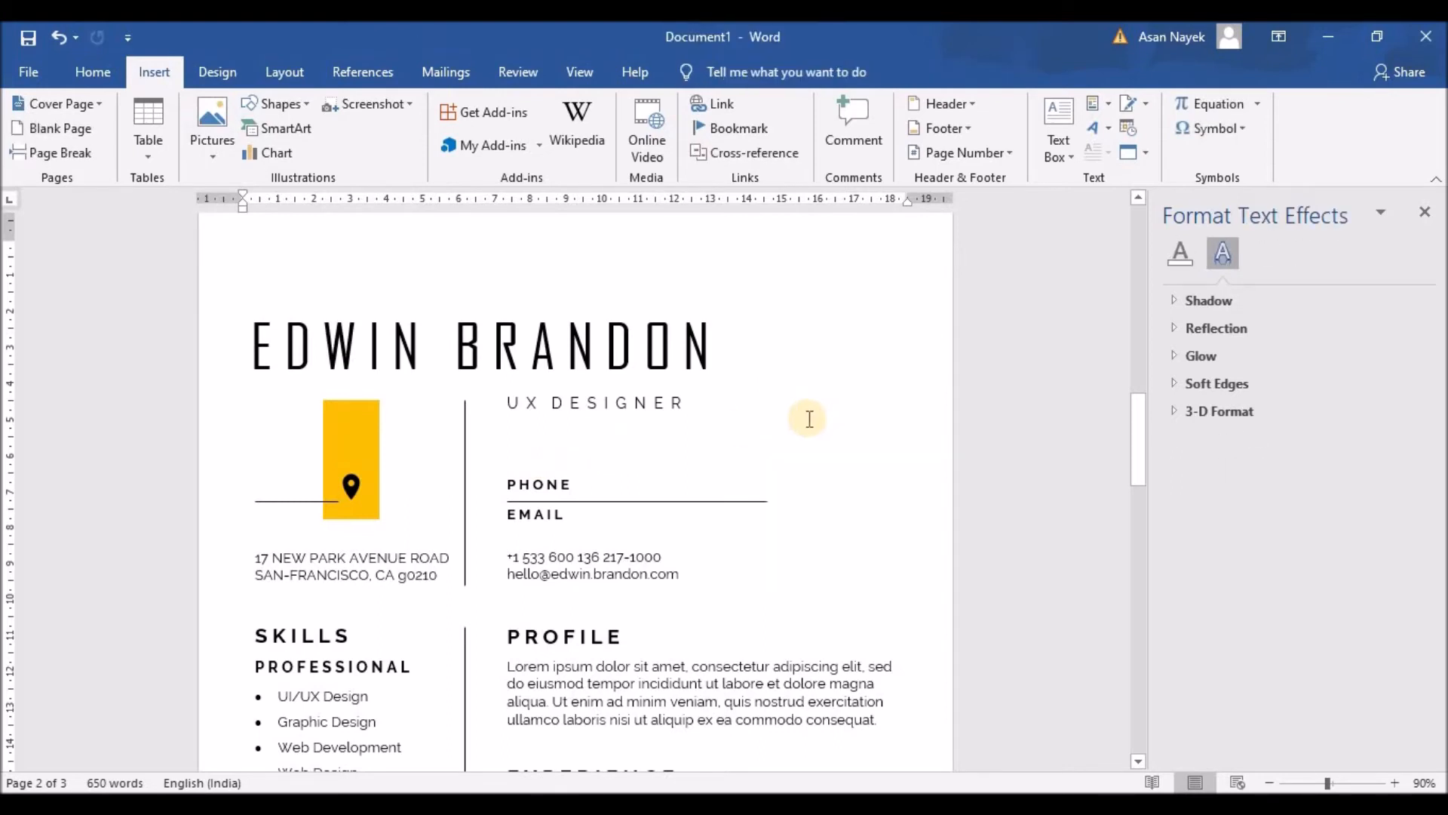
click(551, 483)
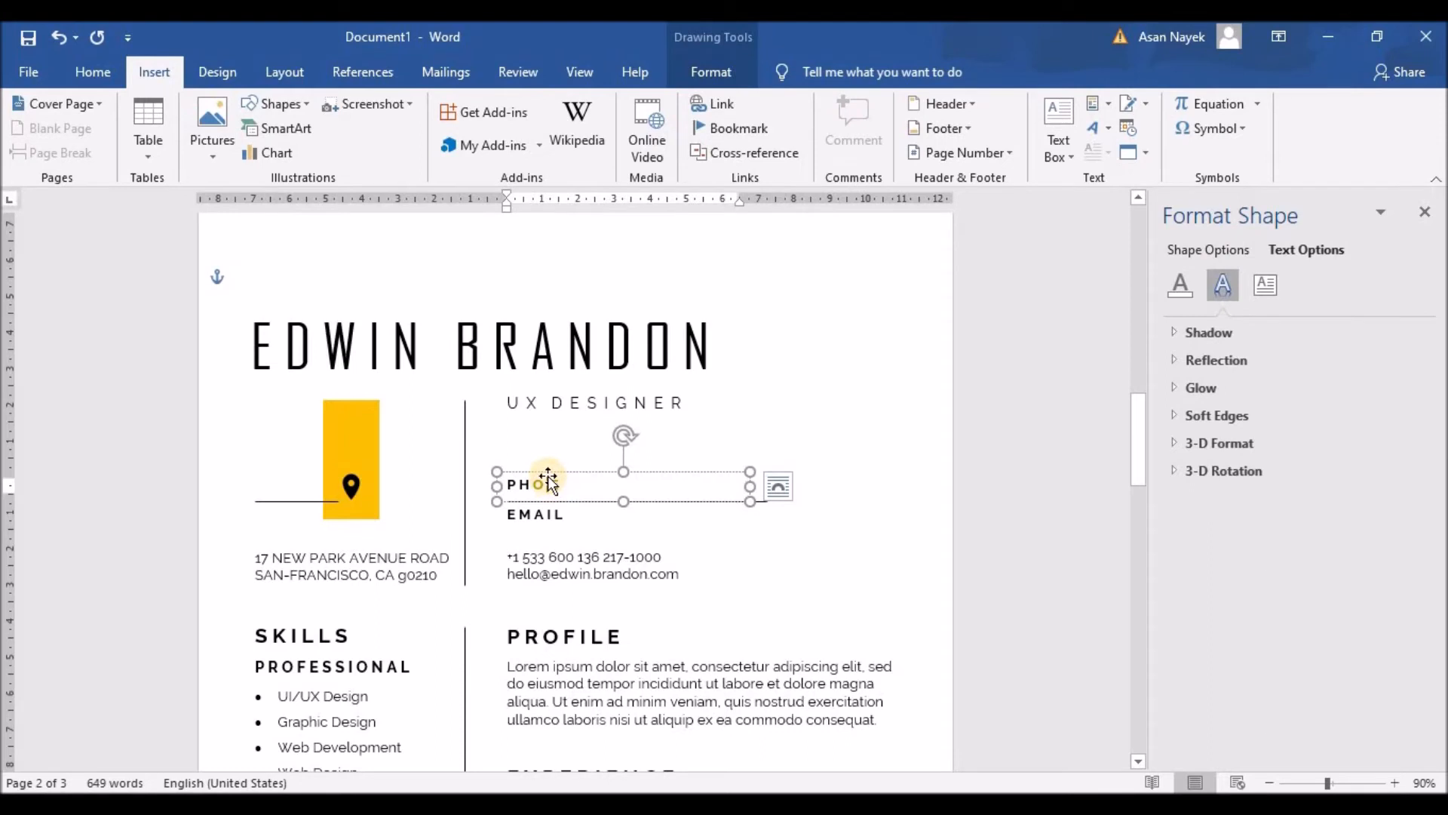
key(Delete)
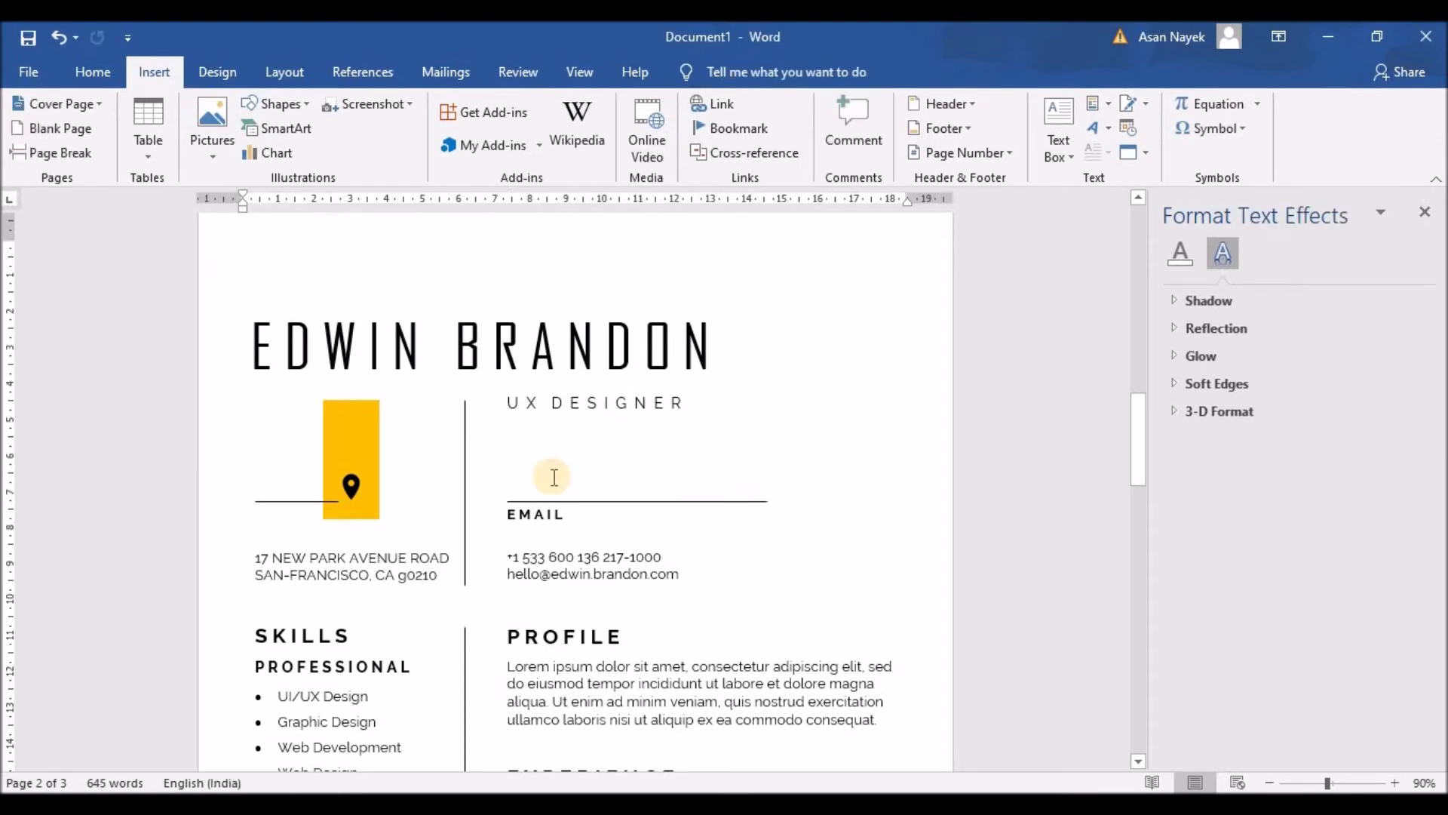
click(591, 501)
key(Delete)
click(591, 500)
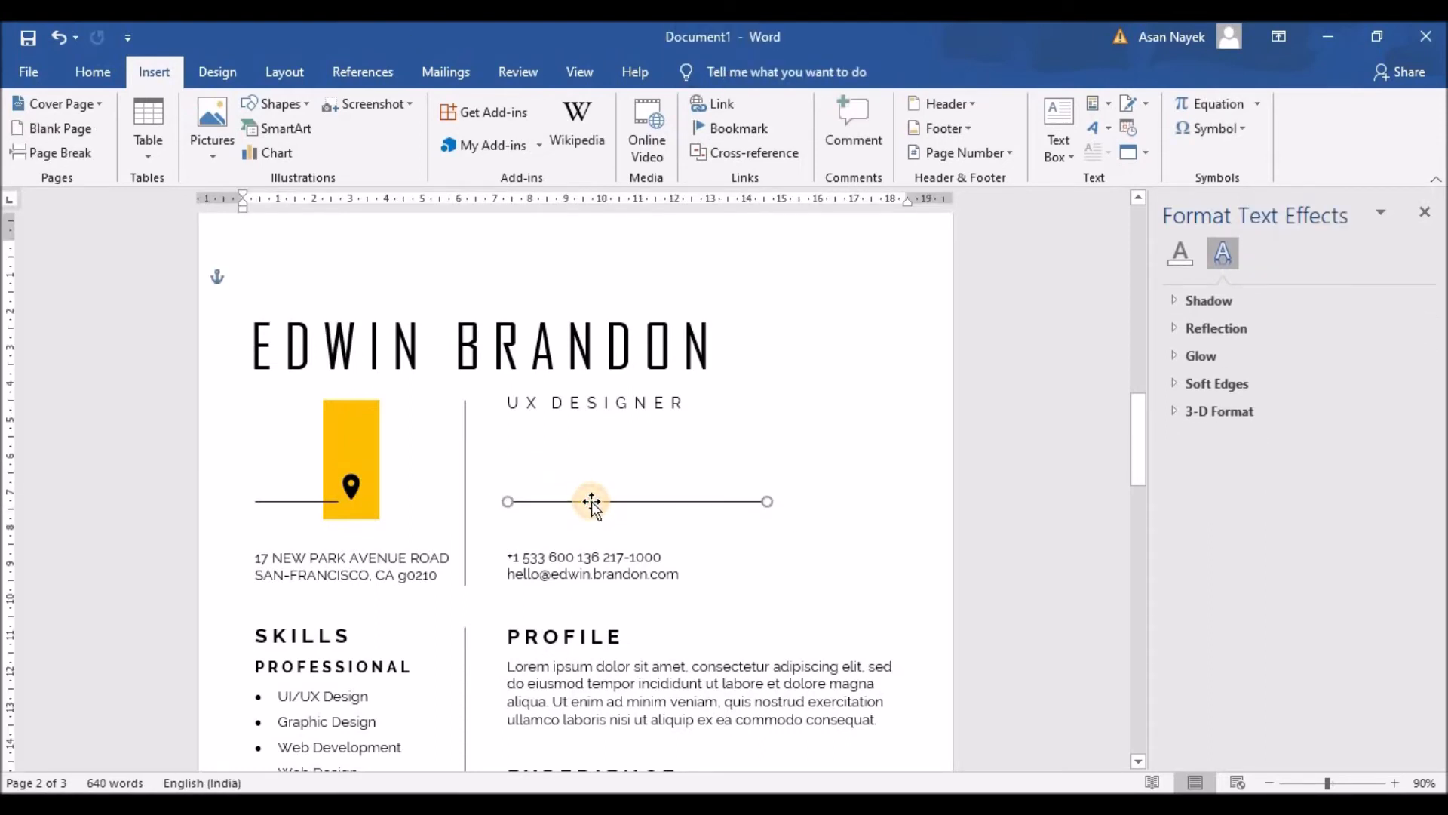
key(Delete)
Set the header's vertical divider line height to 0.7 cm
click(477, 563)
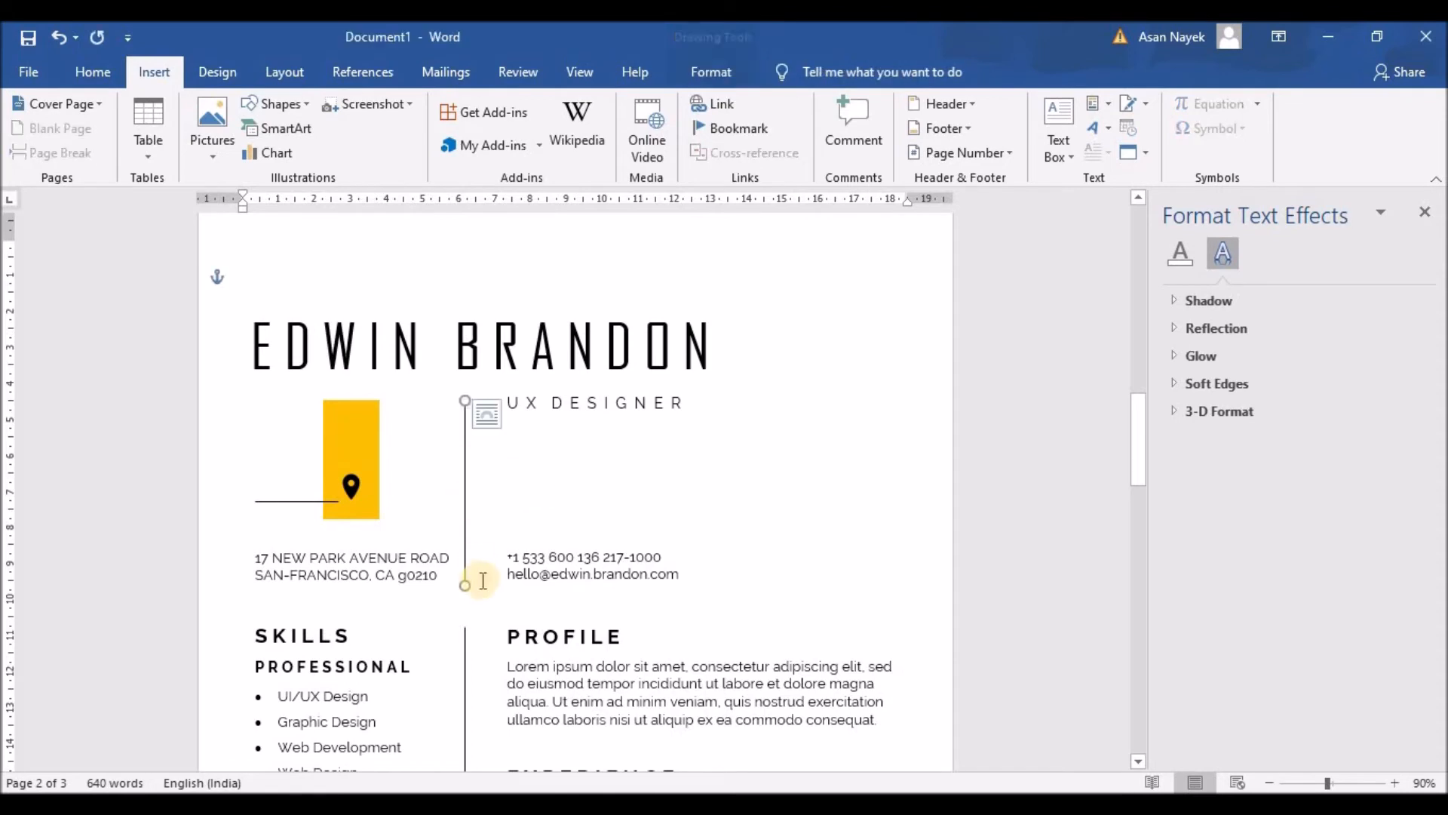
mouse_move(465, 581)
mouse_down()
mouse_move(458, 434)
mouse_move(464, 456)
mouse_up()
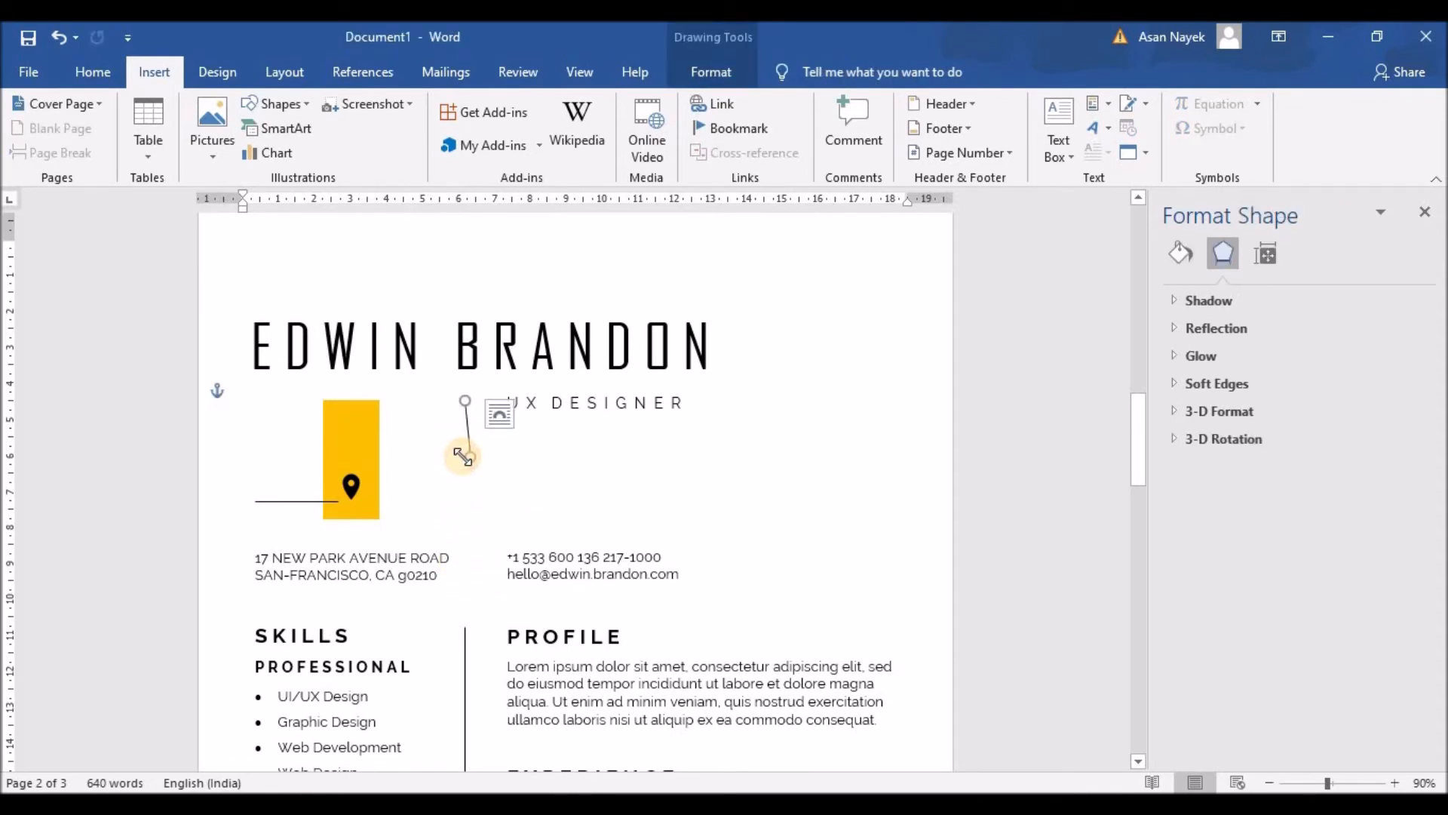
key(ctrl+z)
click(713, 73)
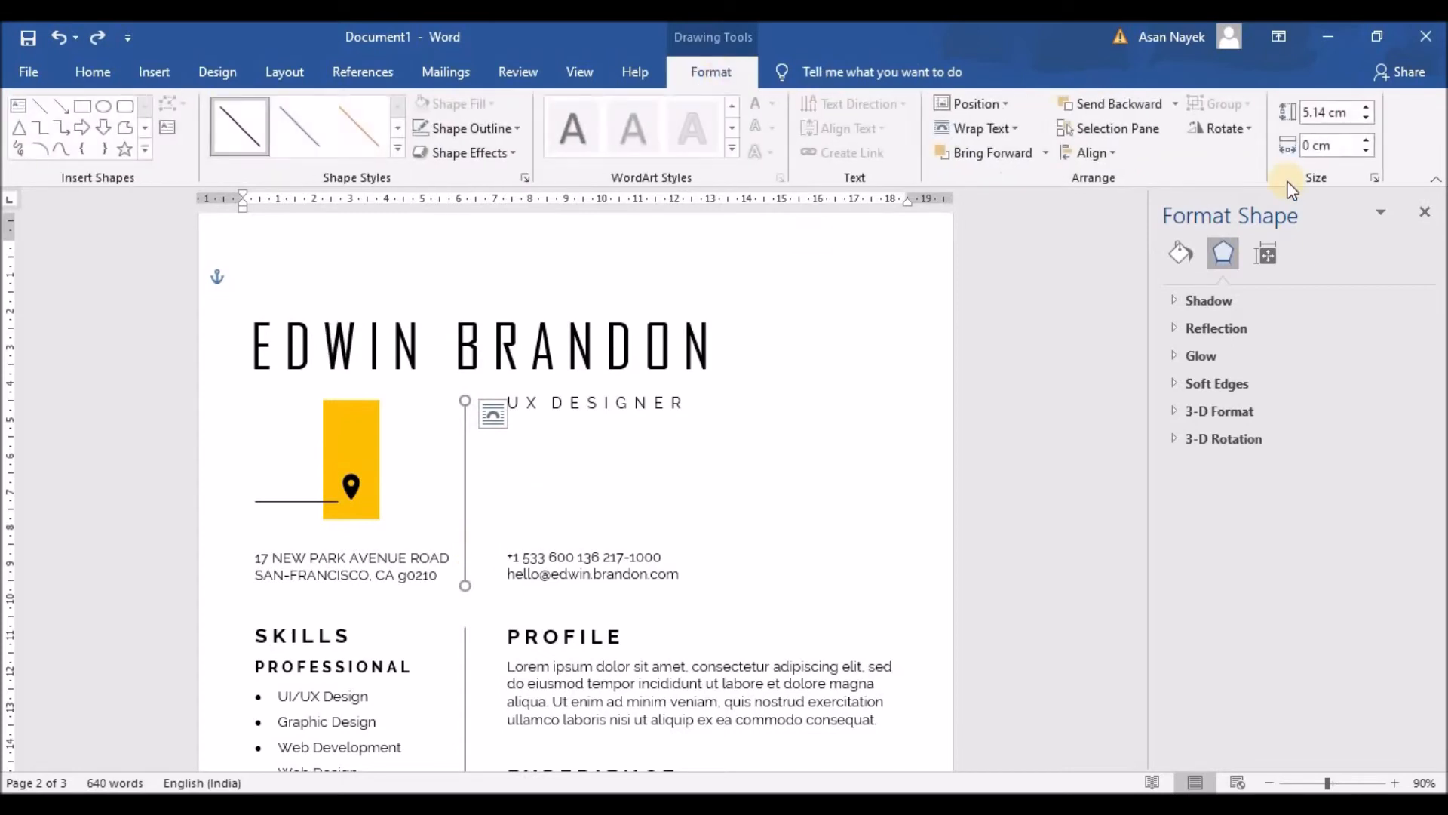
click(1365, 111)
click(1365, 119)
click(1365, 119)
click(626, 491)
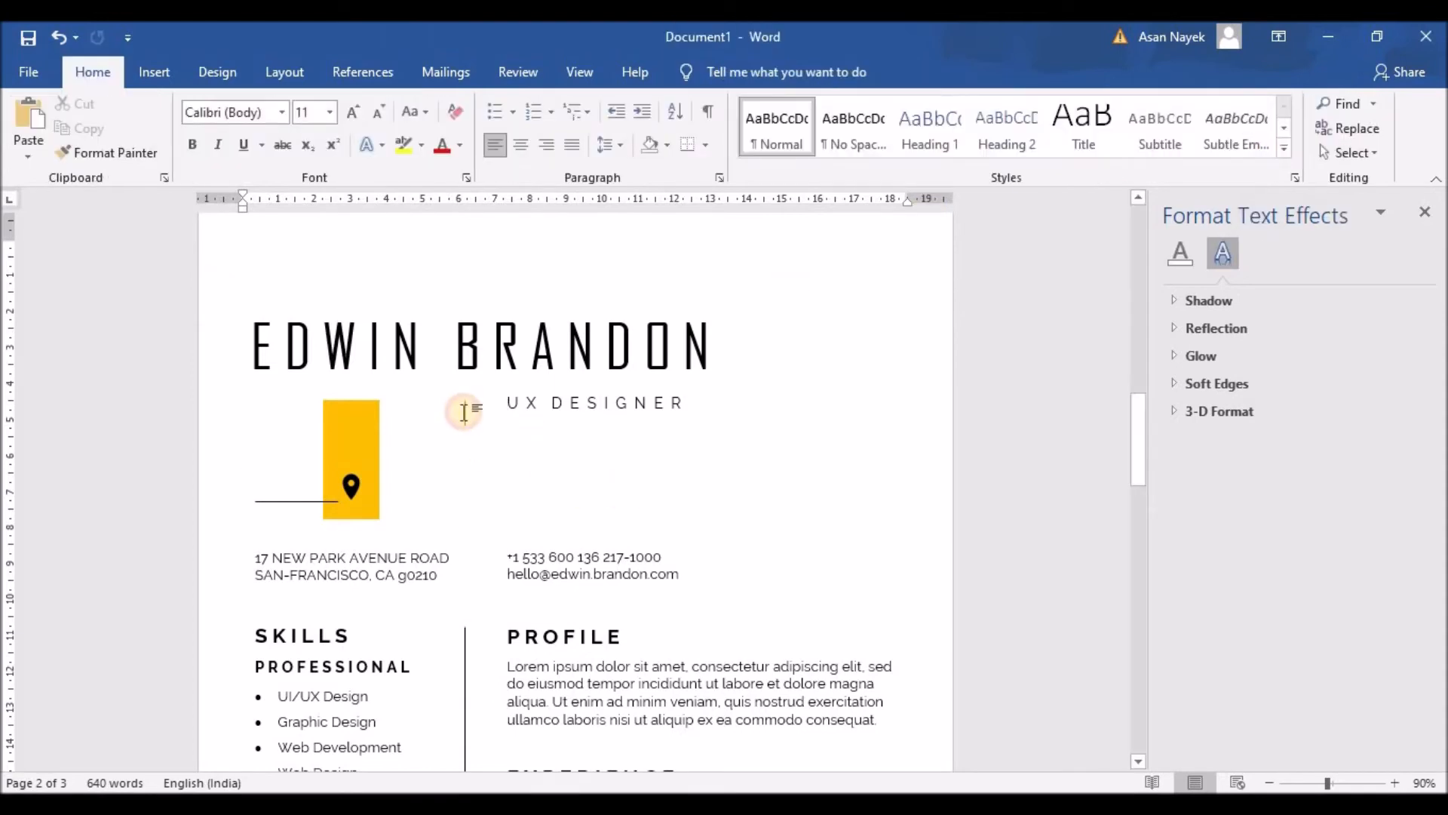
click(467, 410)
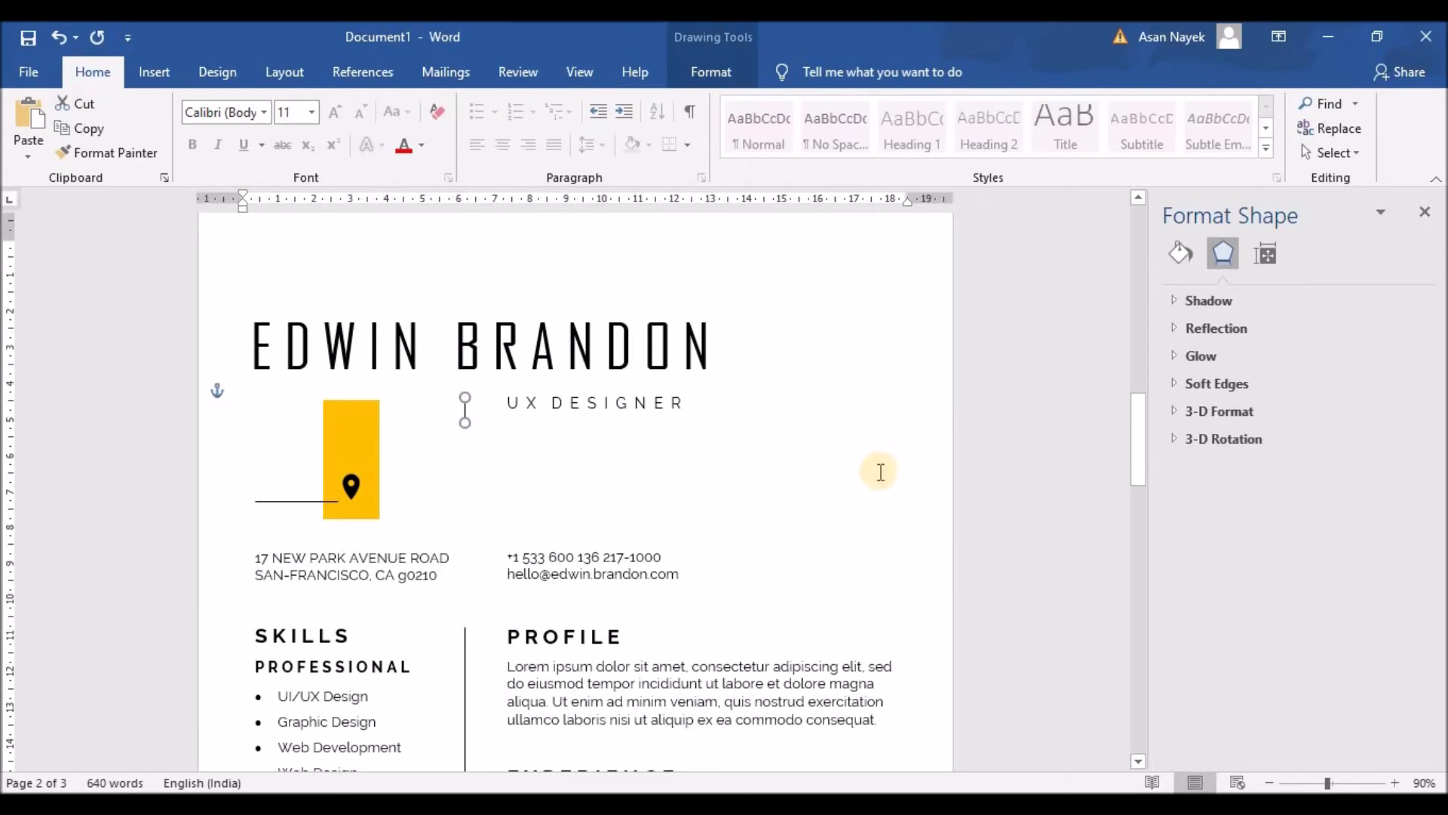
click(710, 488)
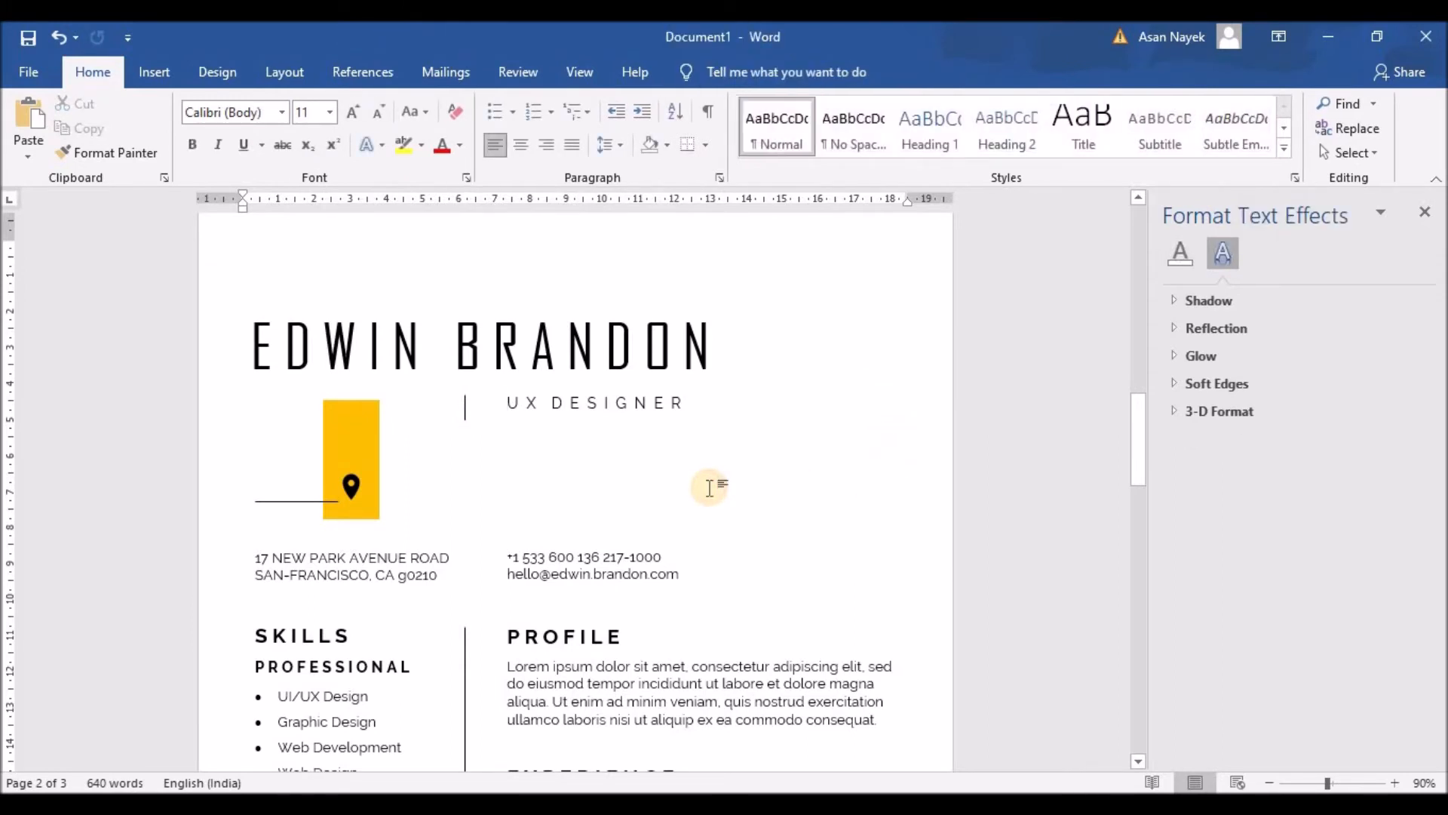
Delete the yellow rectangle, pin line, address box and phone/e-mail box
click(367, 465)
key(Delete)
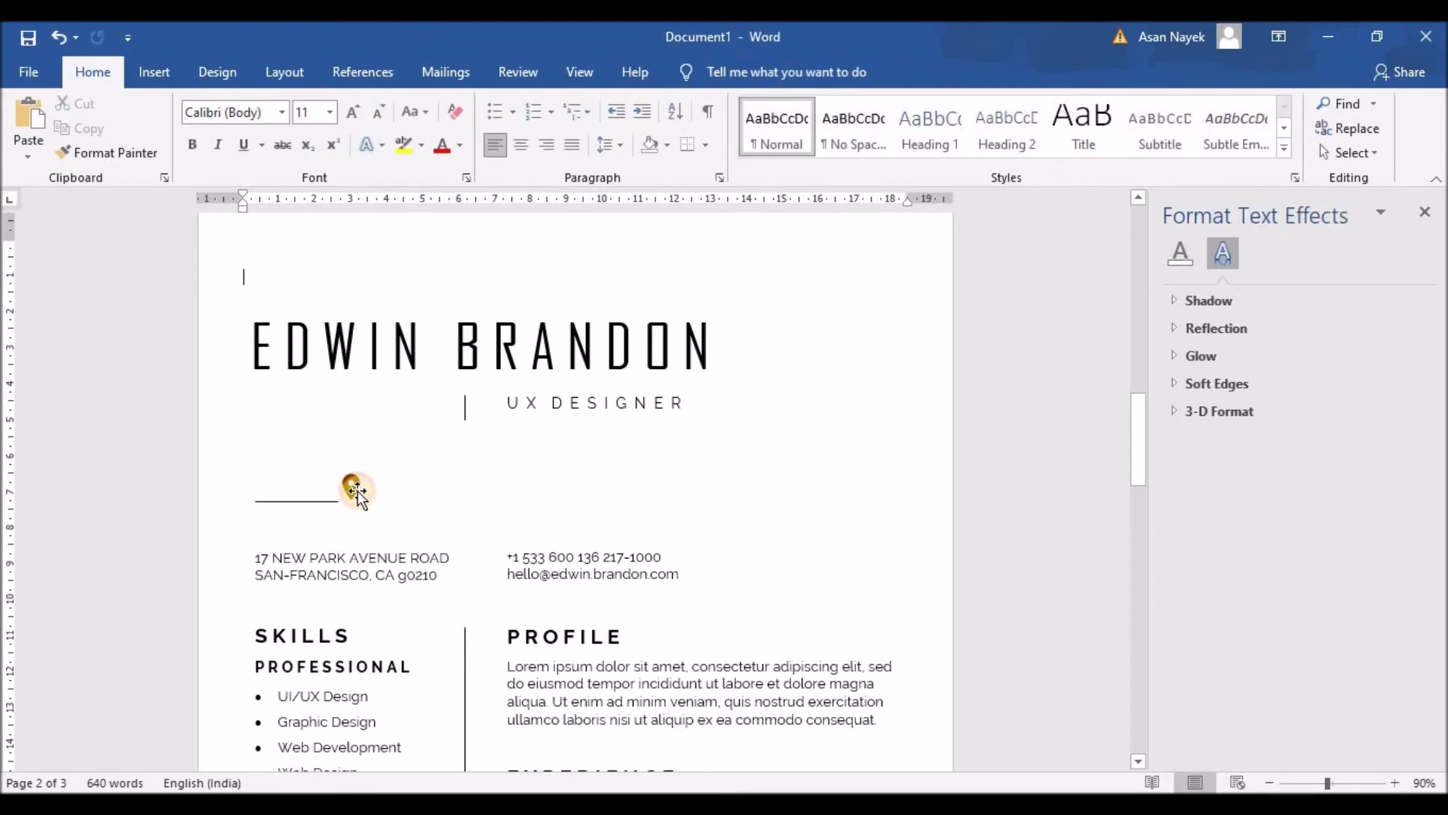
click(310, 501)
key(Delete)
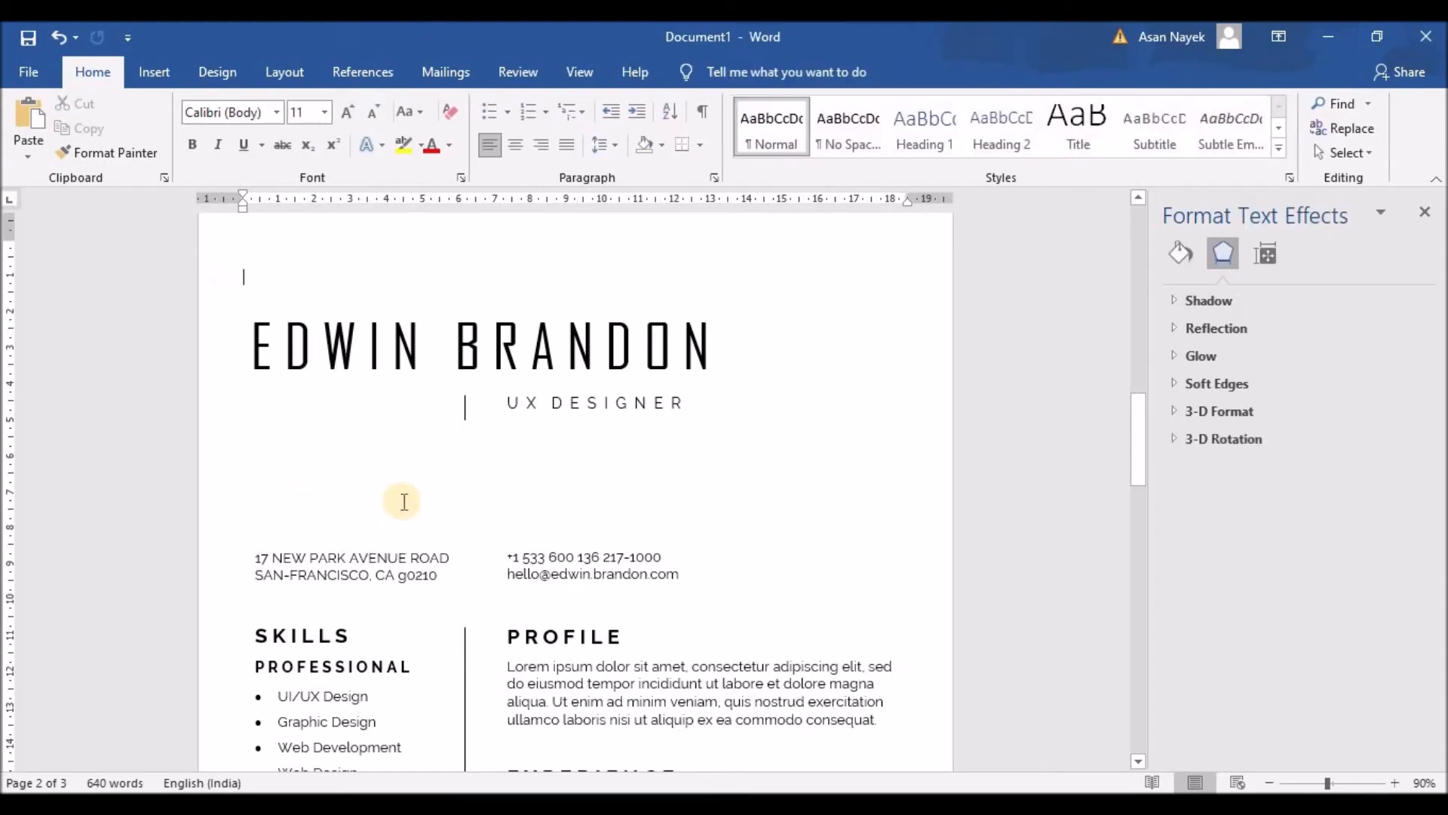
click(399, 542)
key(Delete)
click(564, 544)
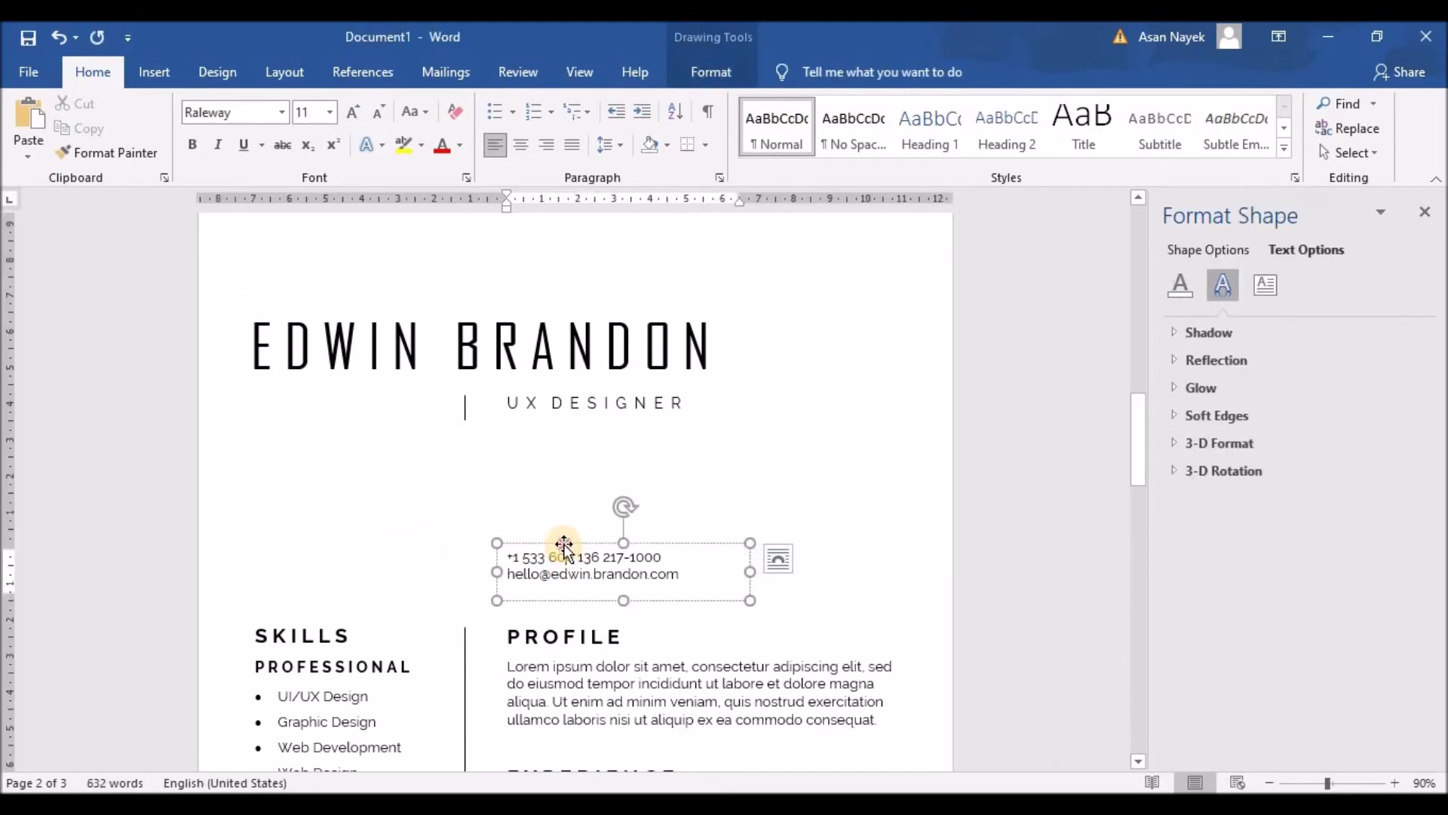
key(Delete)
Delete the PROFILE heading and its paragraph text box
scroll(526, 582, down, 4)
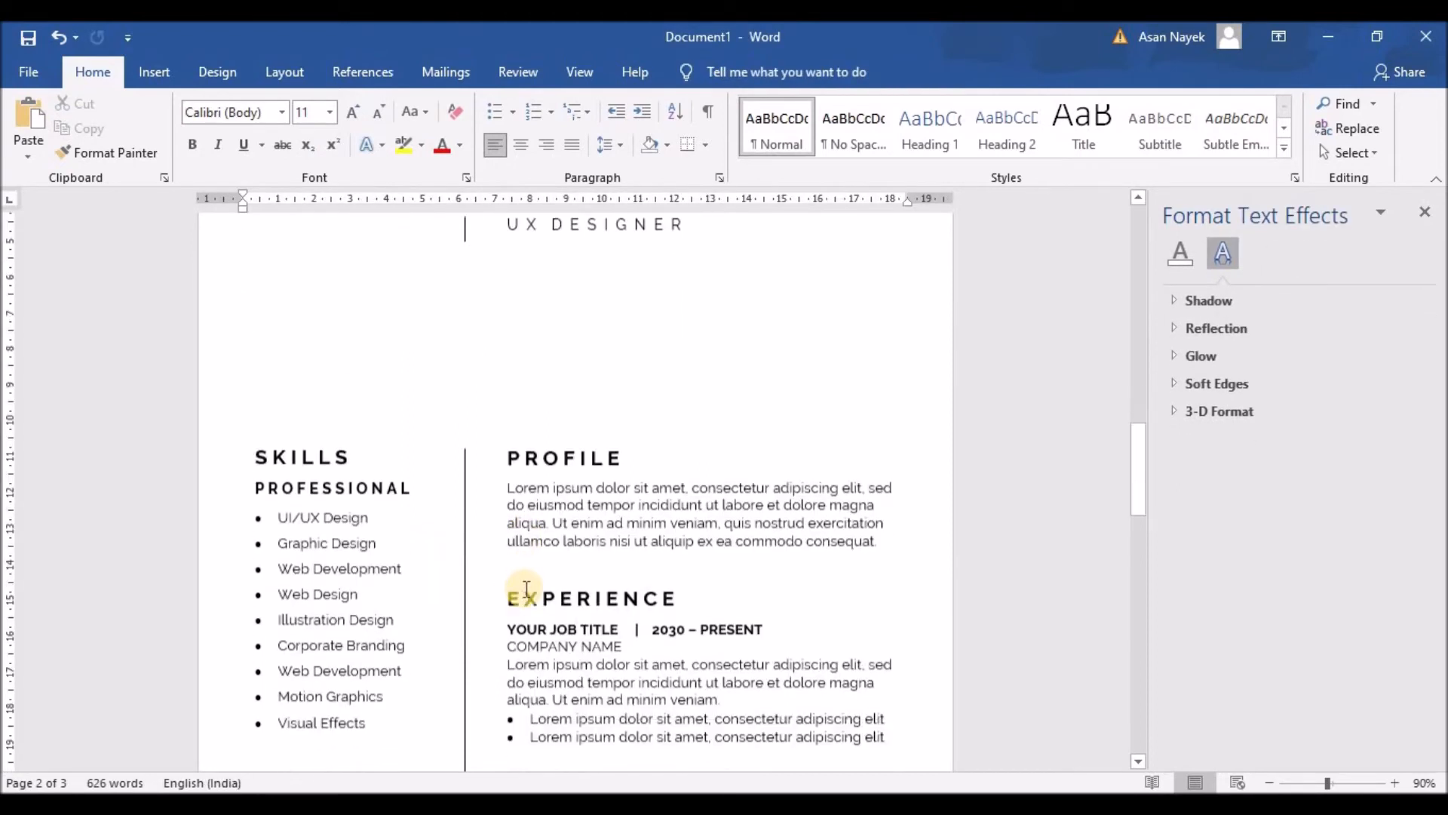
click(534, 457)
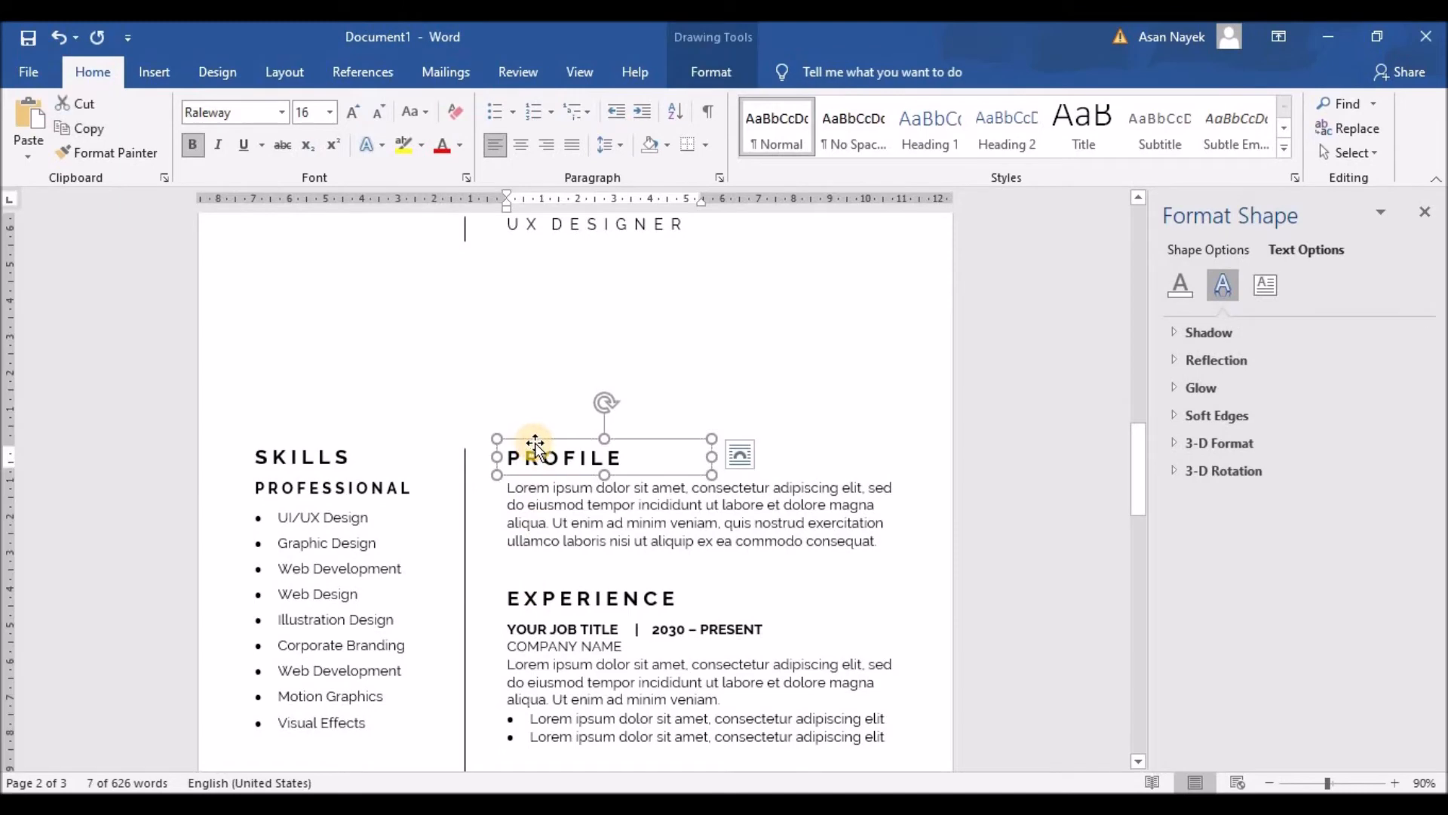
key(Delete)
click(548, 504)
click(555, 475)
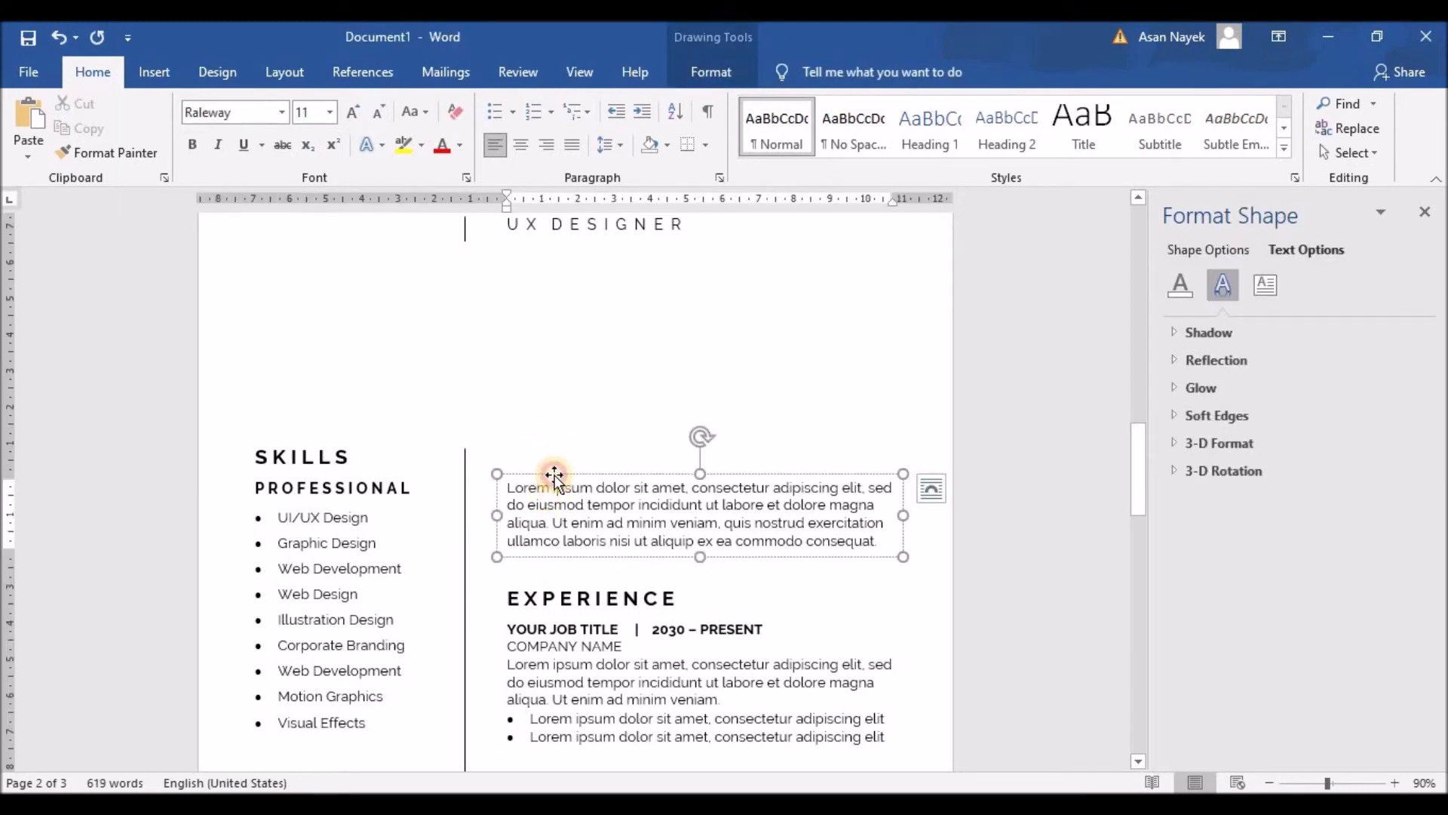
key(Delete)
Select the EXPERIENCE heading and job entries and move them up level with SKILLS
scroll(632, 596, down, 4)
click(630, 555)
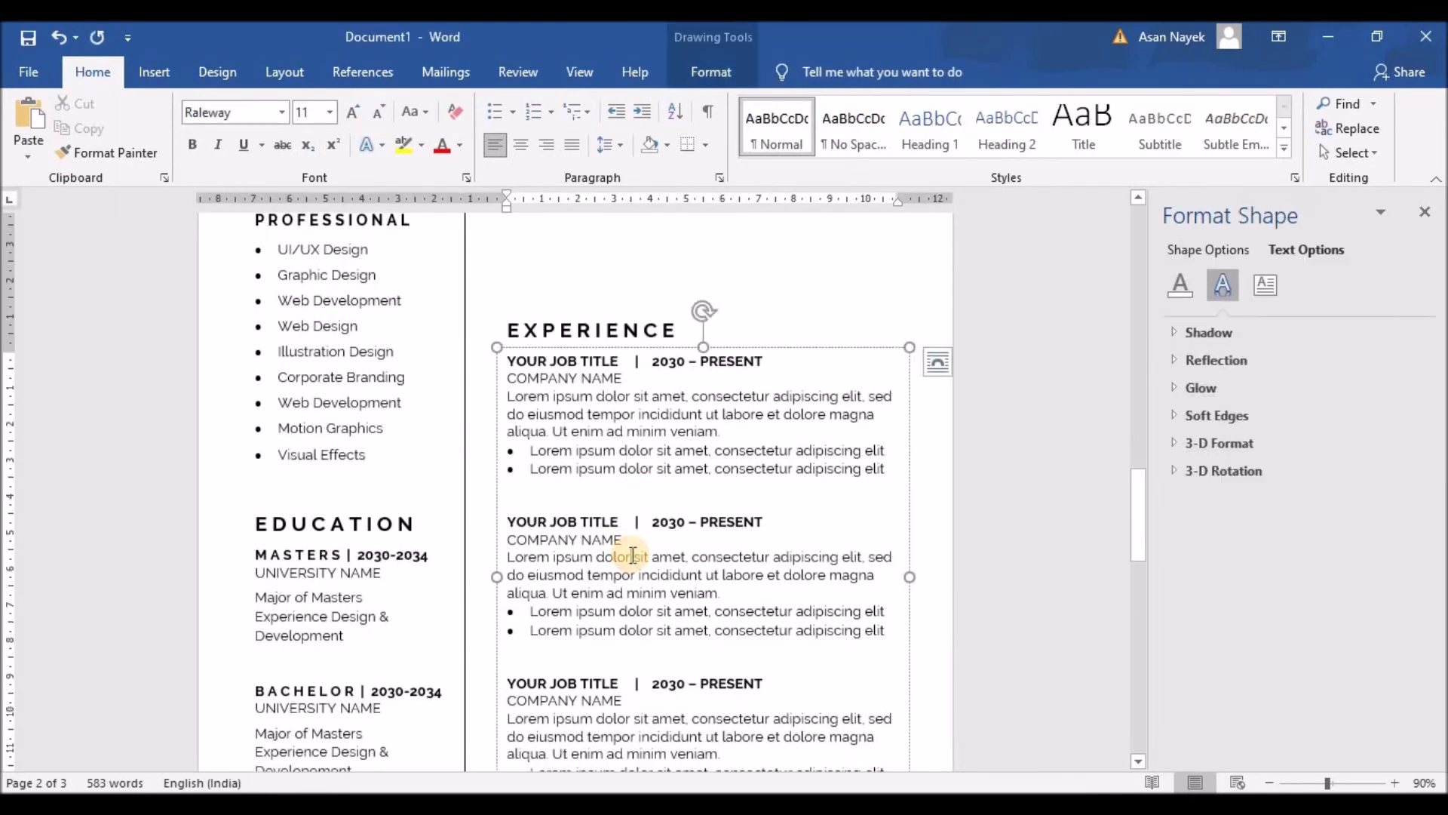
click(577, 308)
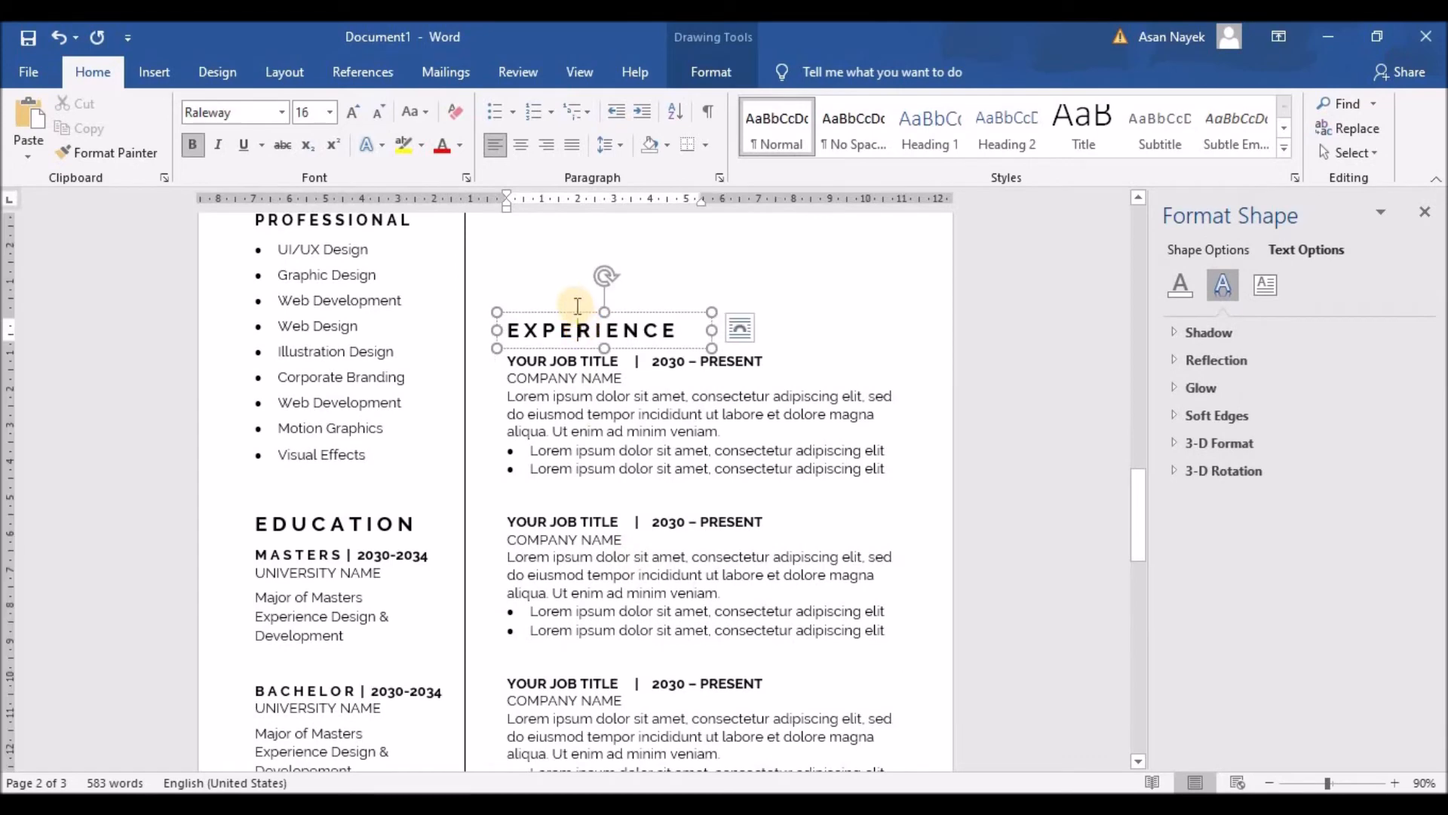
click(581, 378)
click(588, 348)
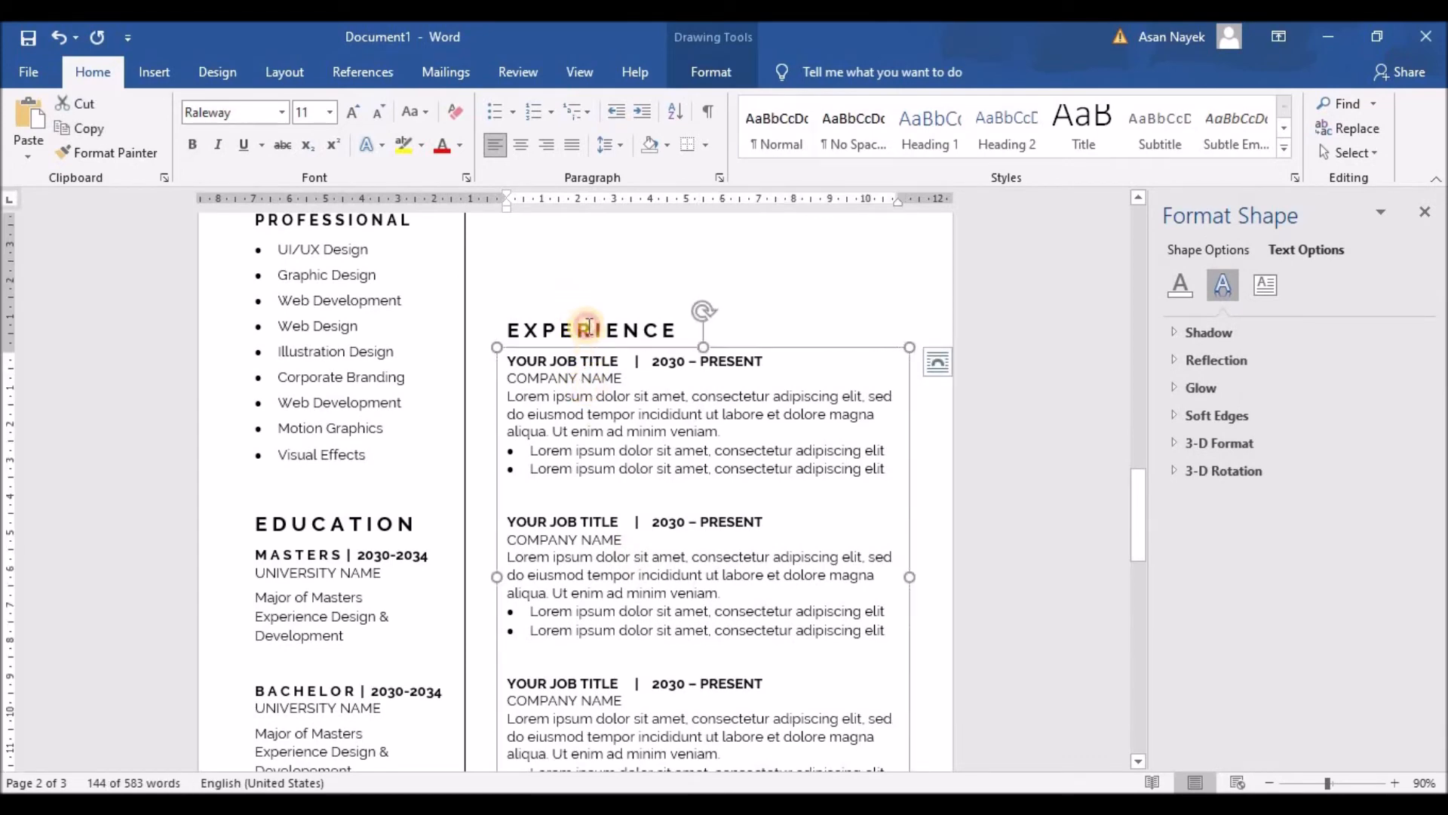
click(589, 327)
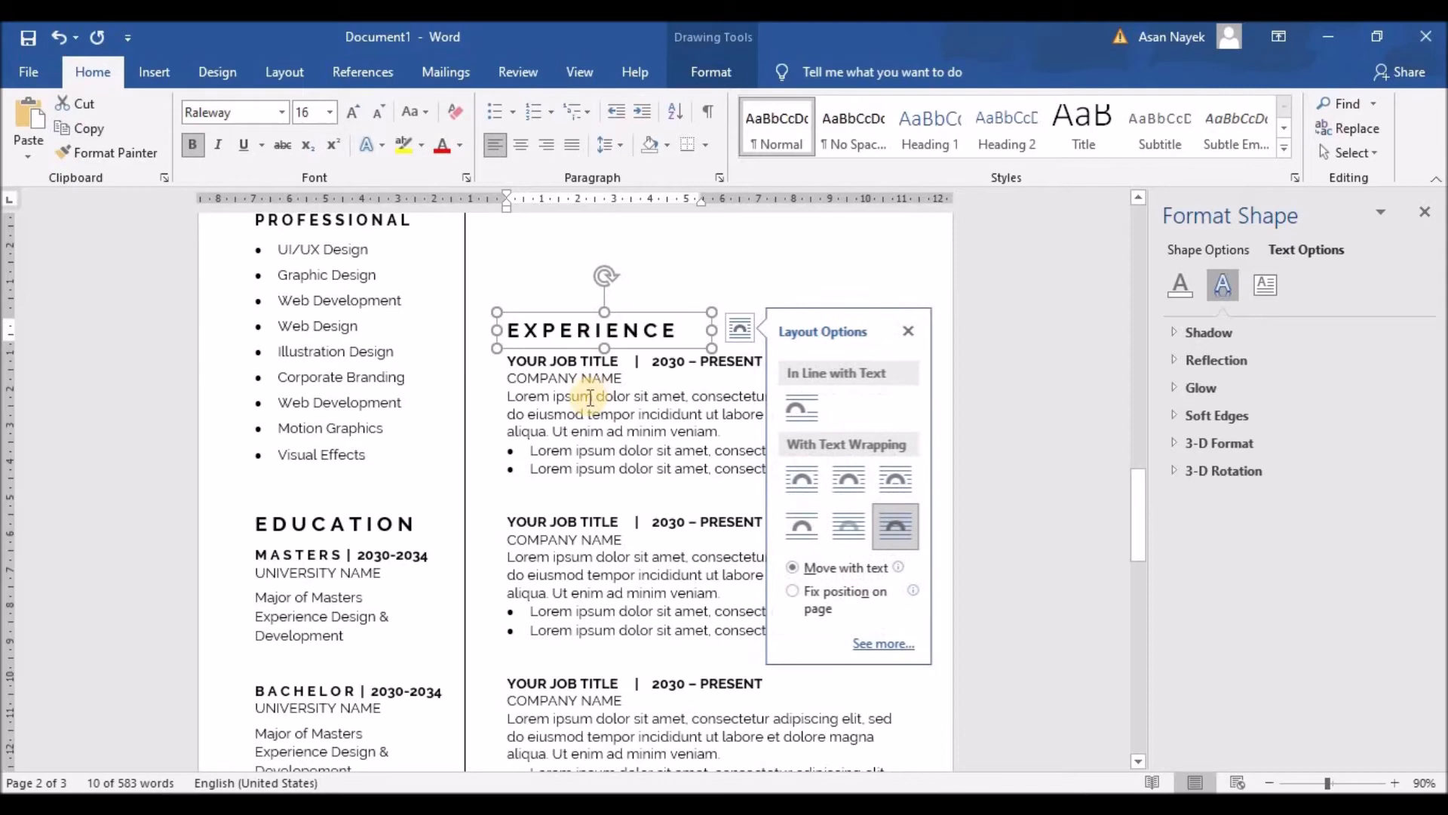
click(590, 396)
shift+click(579, 330)
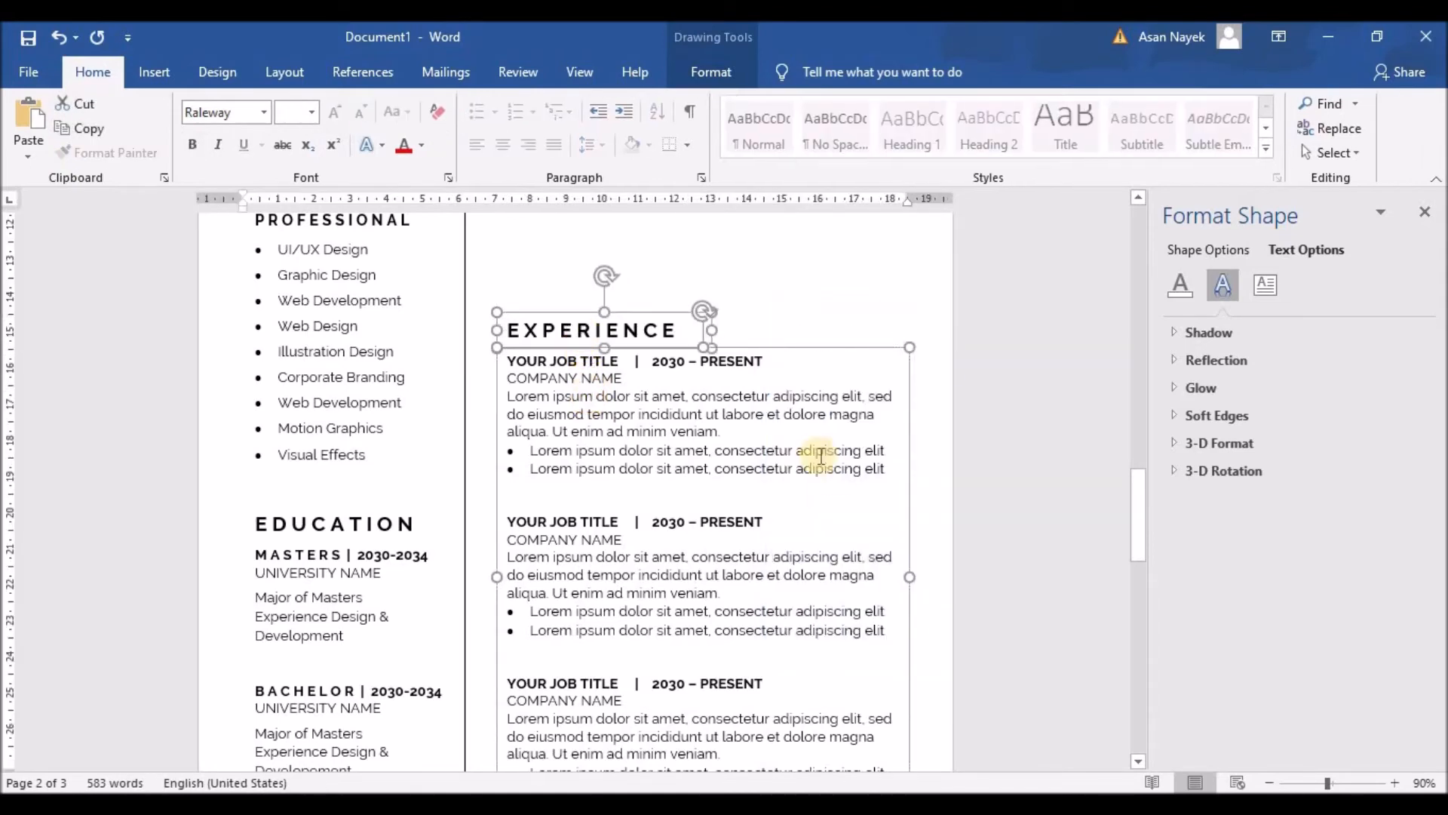
scroll(830, 494, up, 3)
key(Up)
key(Up)
key(Up)
key(Up)
key(Up)
key(Up)
key(Up)
key(Up)
key(Up)
key(Up)
key(Up)
key(Up)
key(Up)
key(Up)
key(Up)
key(Up)
key(Up)
key(Up)
key(Up)
key(Up)
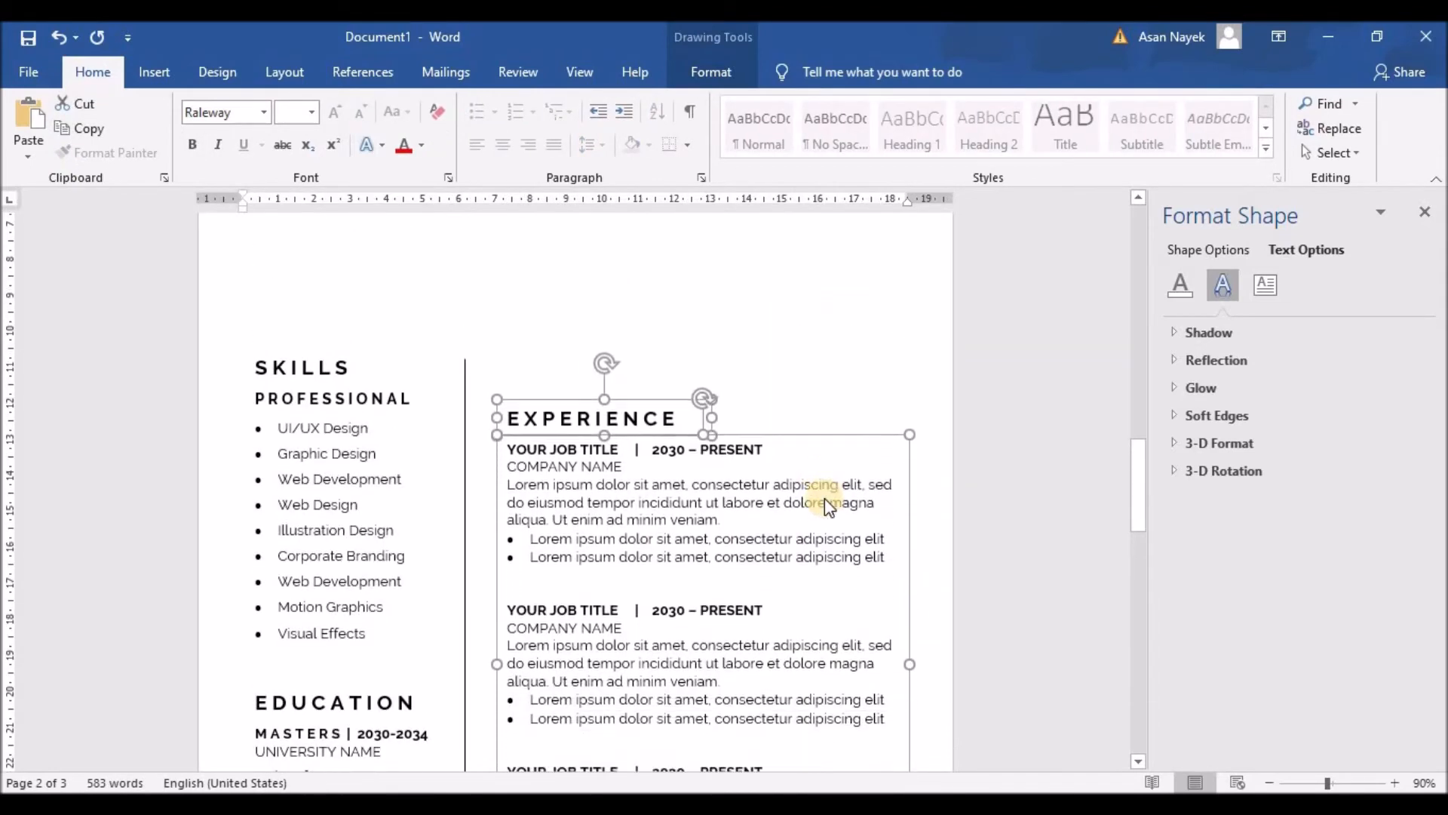
key(Down)
key(Down)
key(Down)
key(Down)
key(Down)
key(Down)
key(Down)
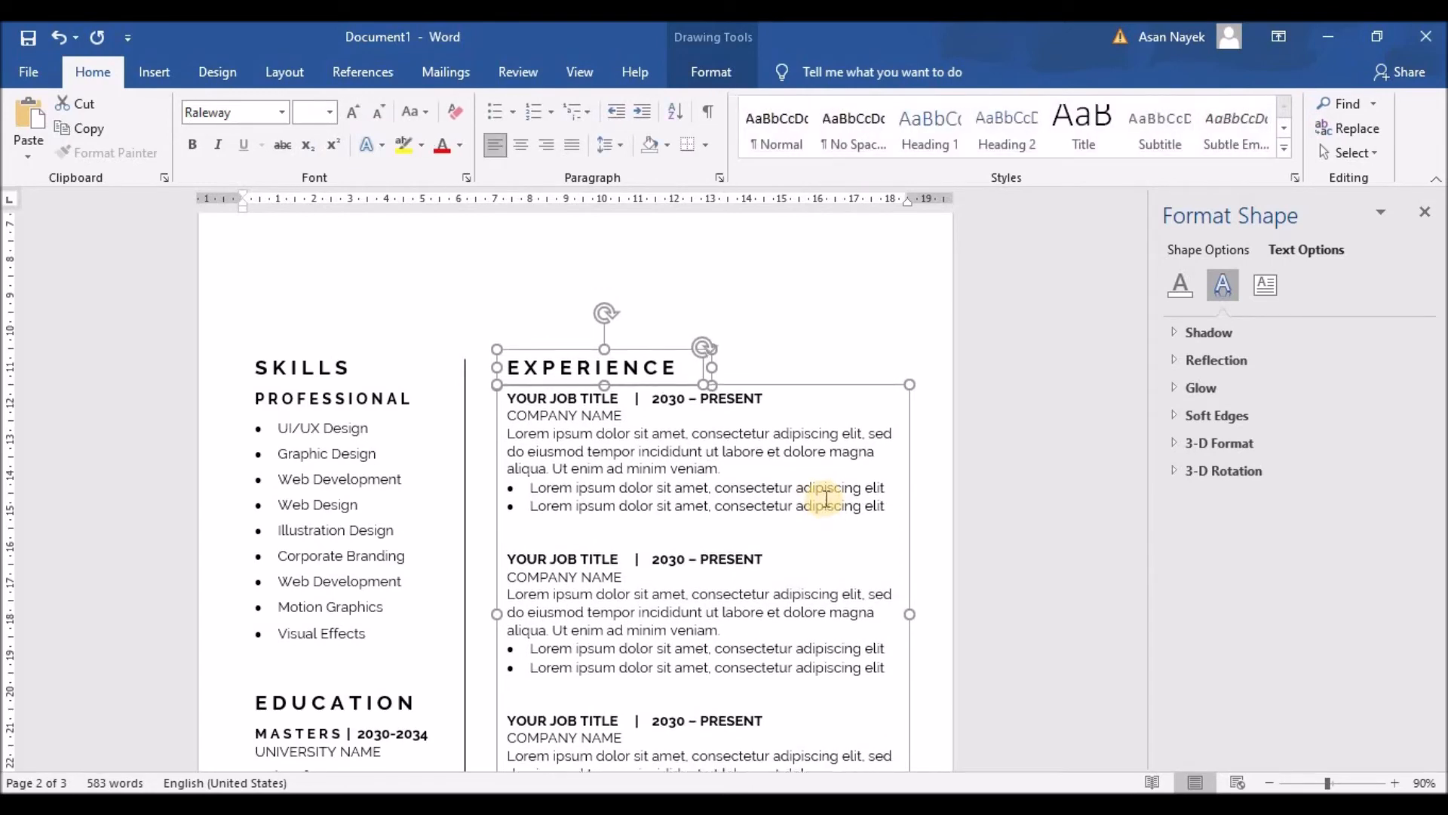
mouse_move(556, 348)
mouse_down()
mouse_move(555, 334)
mouse_move(555, 347)
mouse_up()
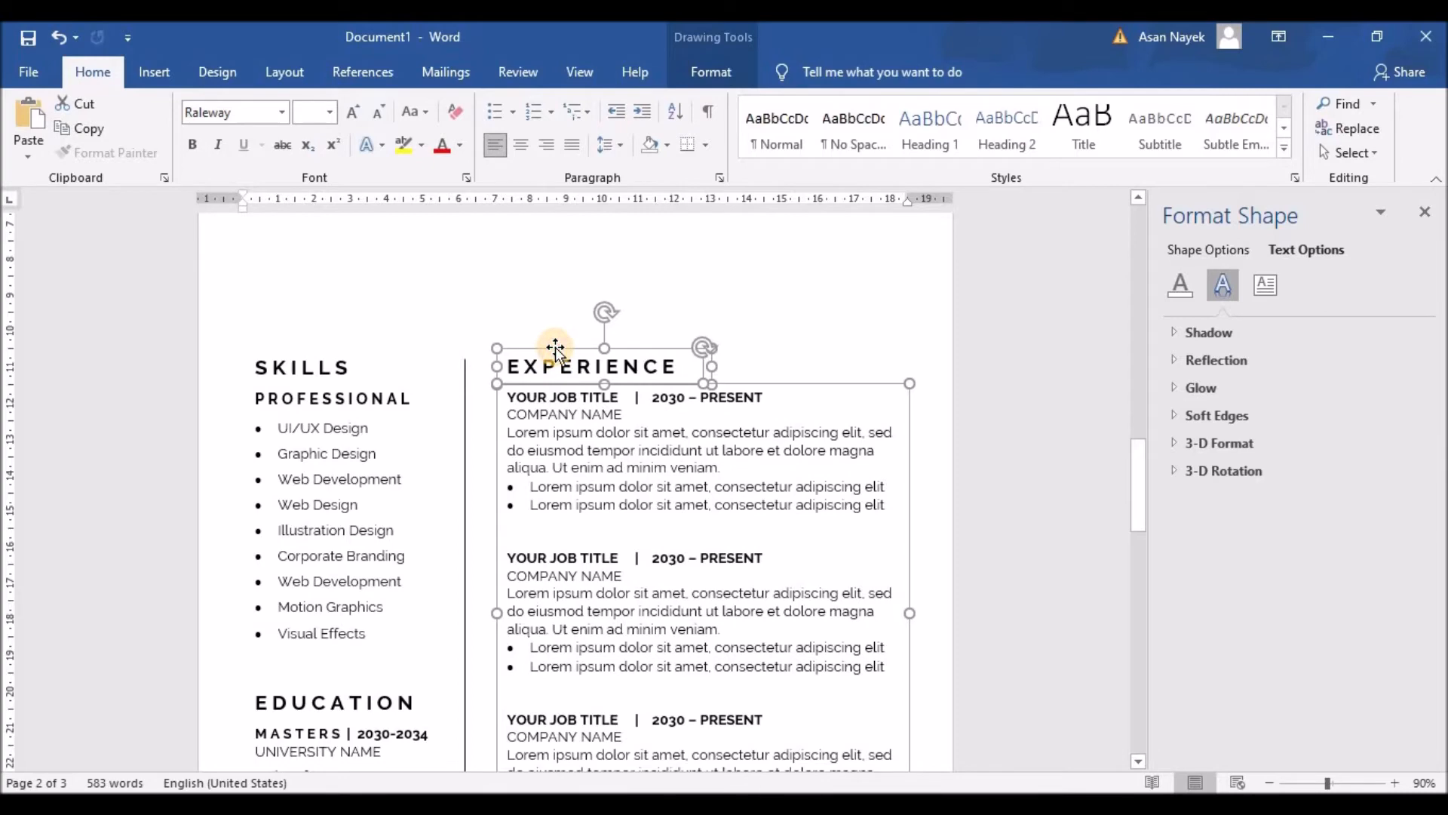
Restore the vertical divider line to its longer upward extent
click(779, 315)
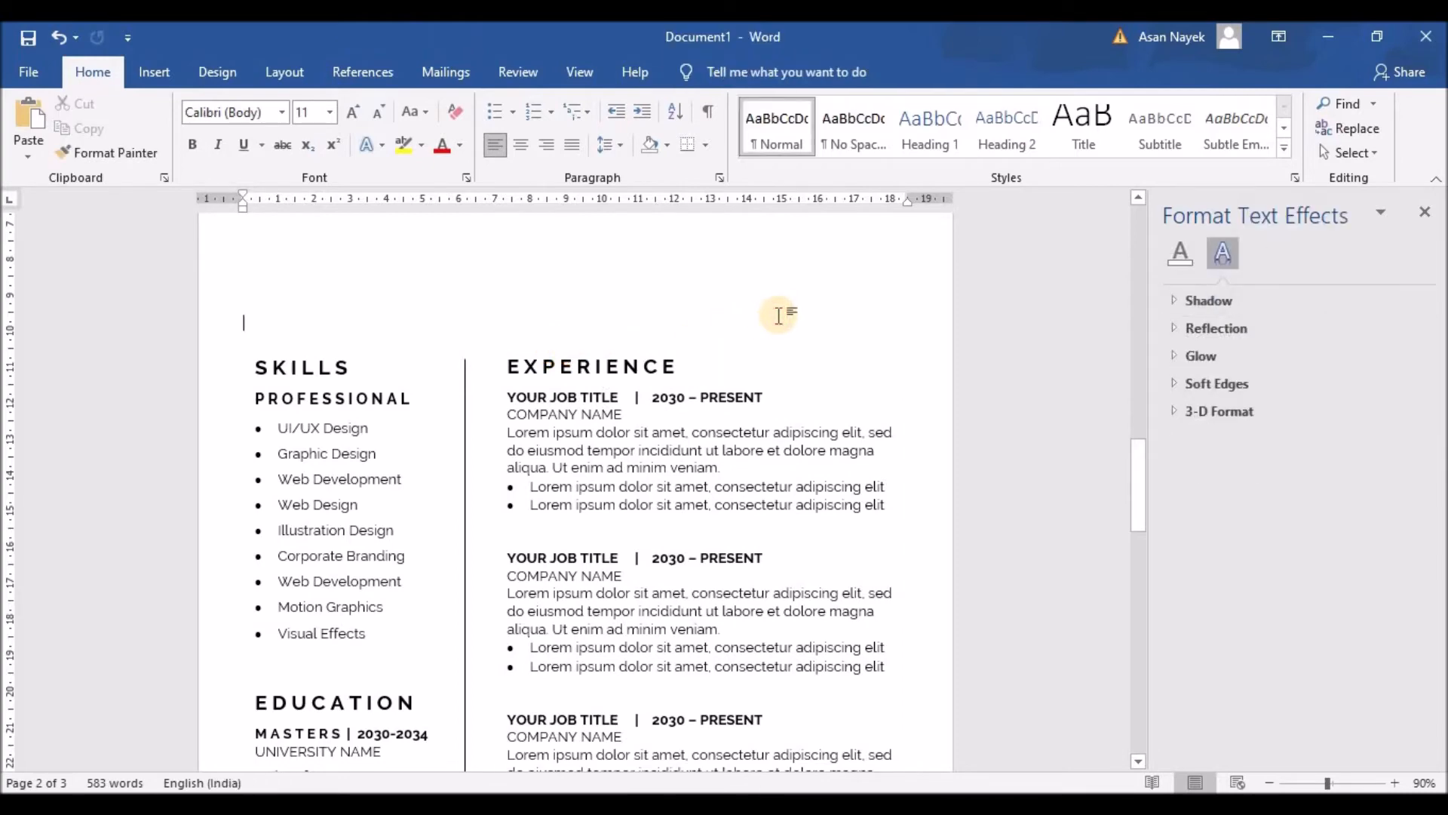
scroll(779, 316, down, 10)
scroll(779, 316, up, 13)
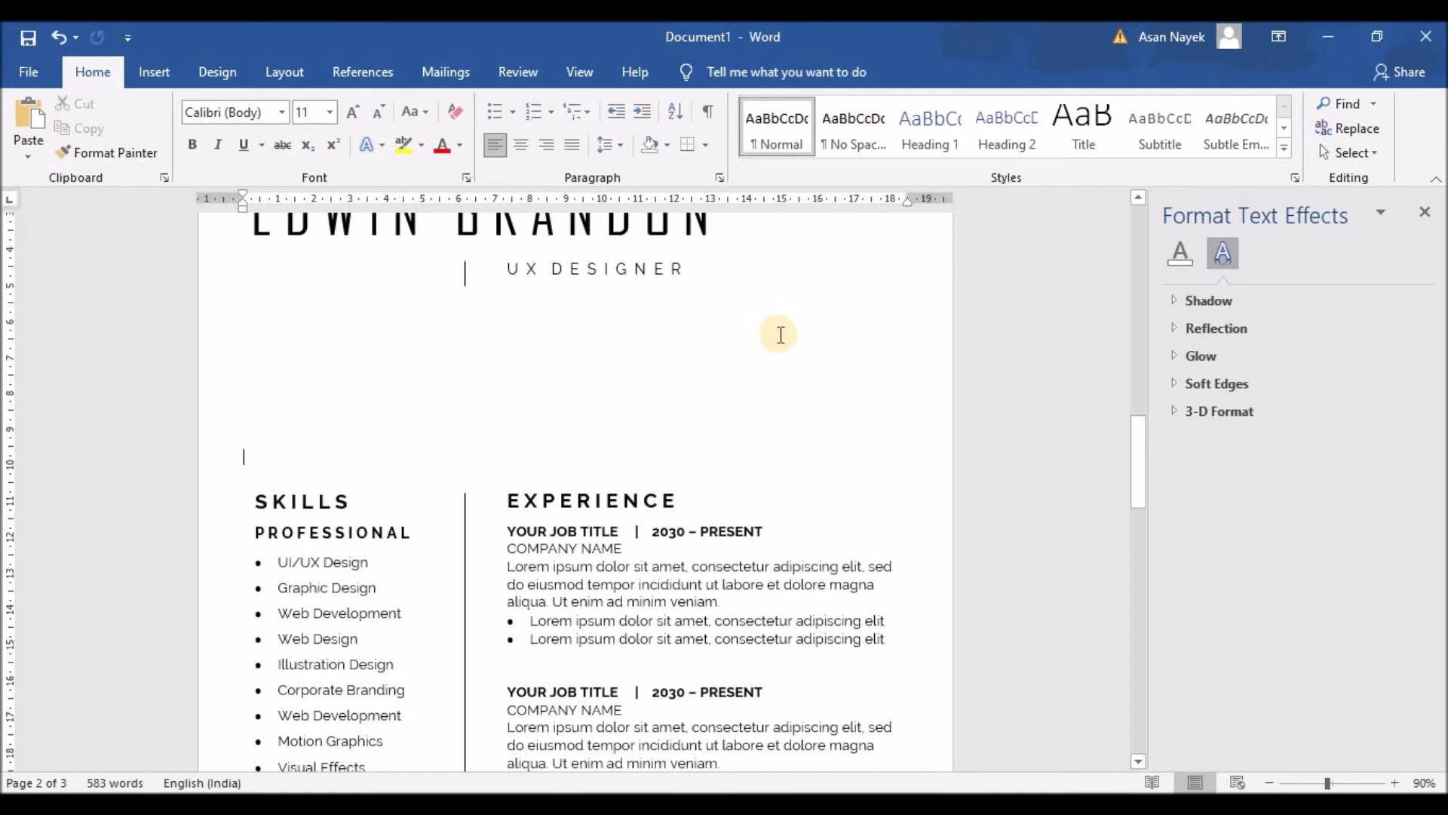
scroll(446, 525, down, 1)
scroll(447, 526, up, 1)
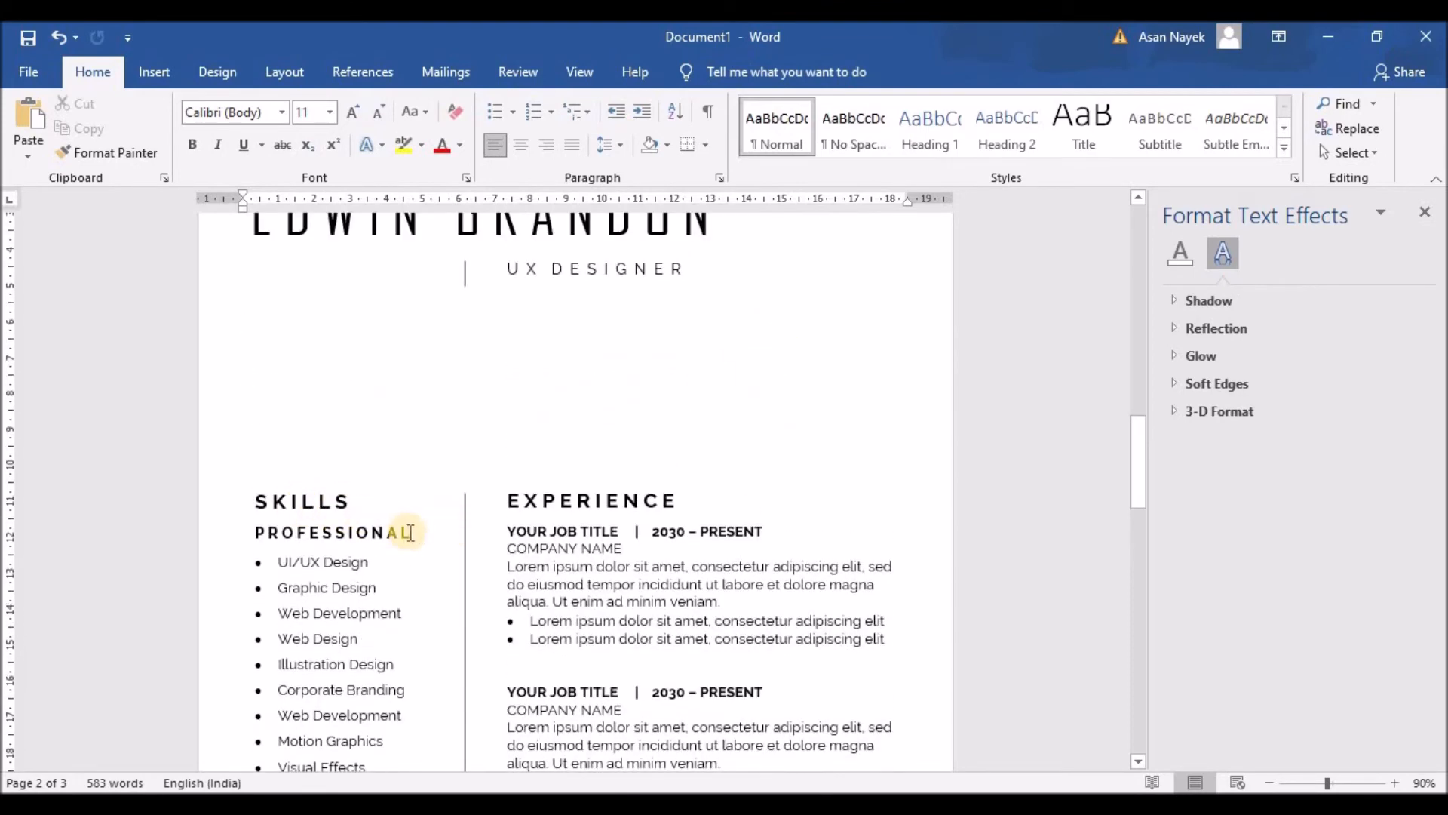
click(466, 525)
key(ctrl+z)
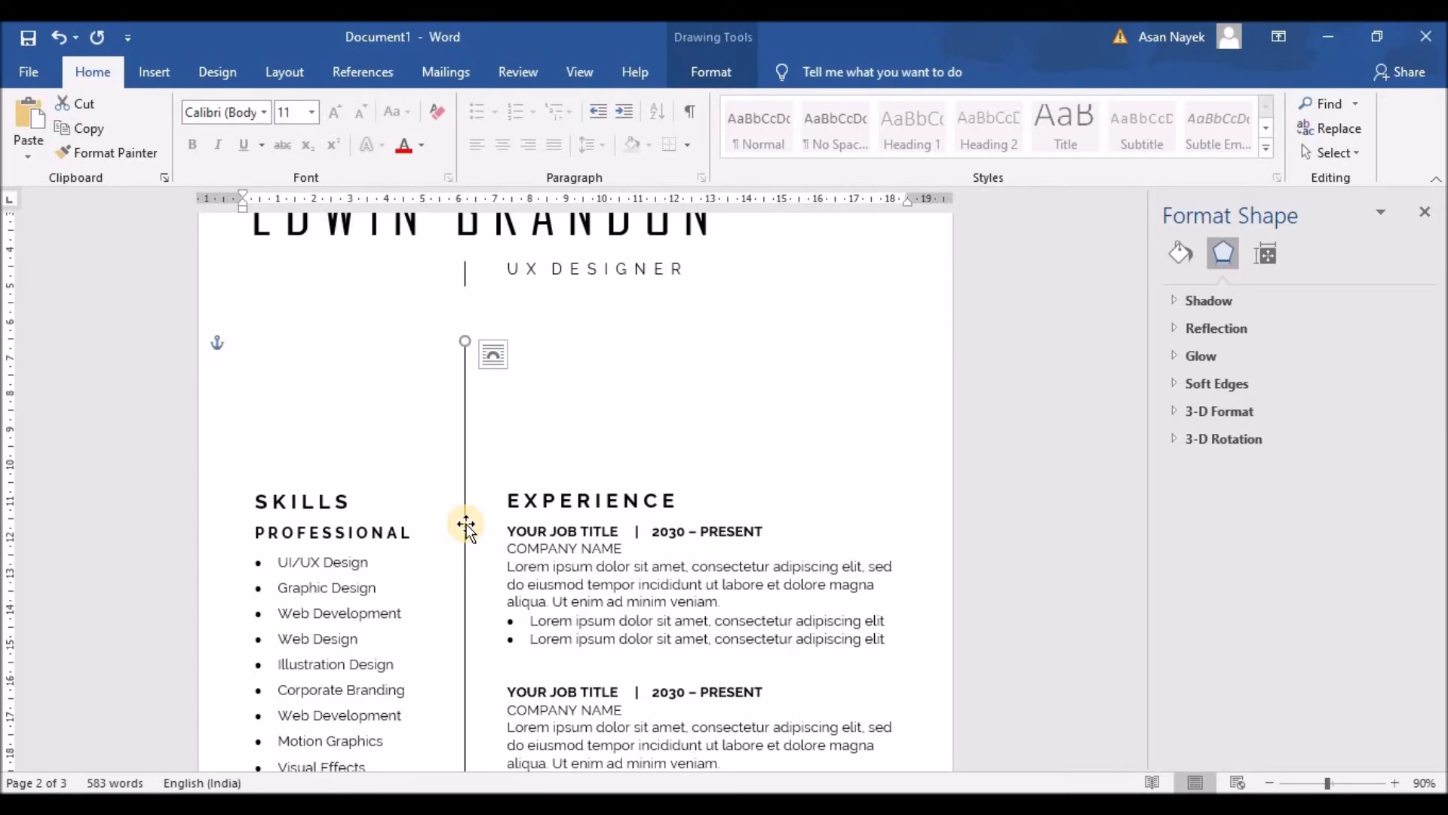
Move the SKILLS, EDUCATION and EXPERIENCE boxes together up under the header
click(320, 483)
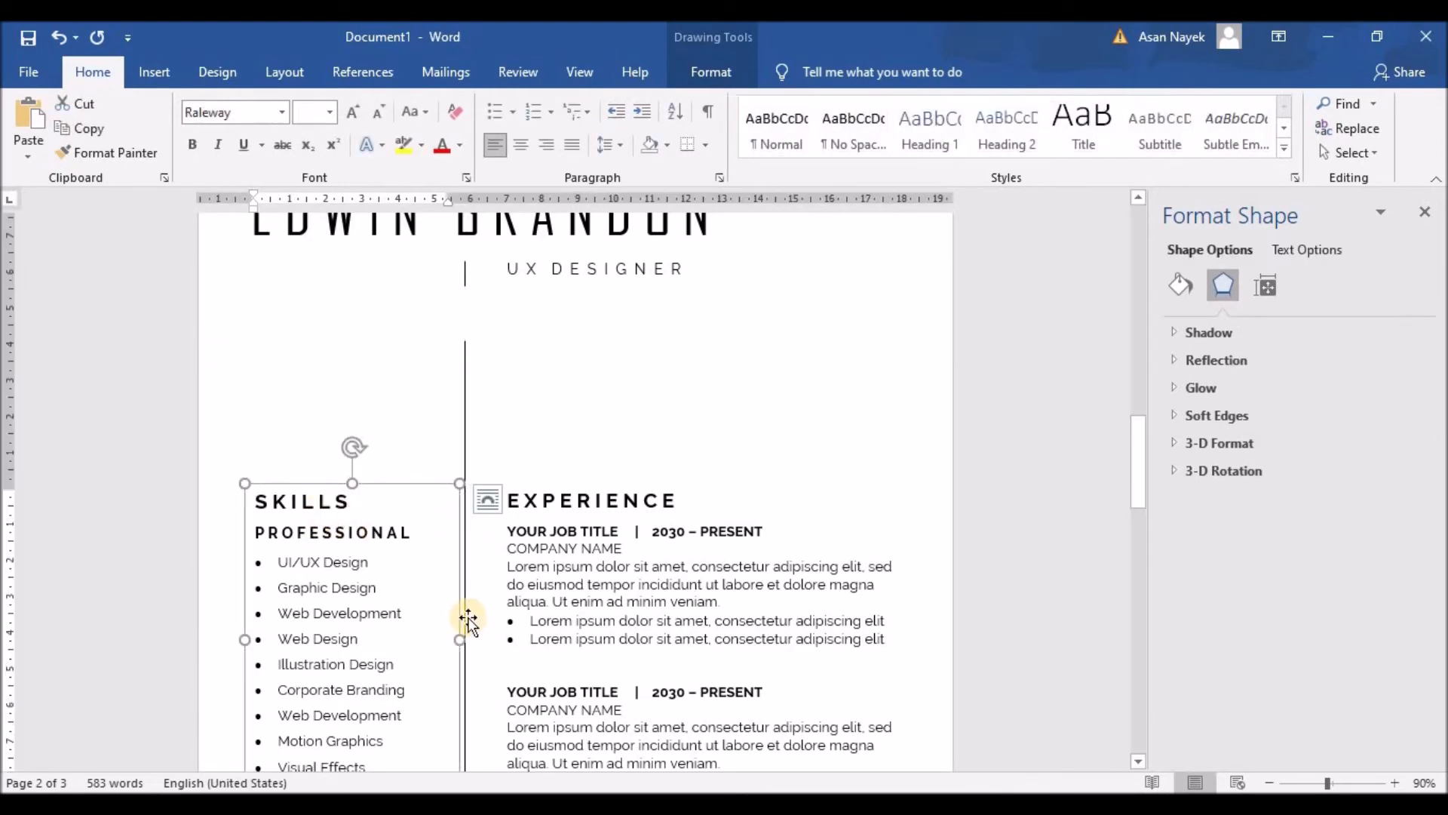
scroll(468, 619, down, 5)
click(362, 613)
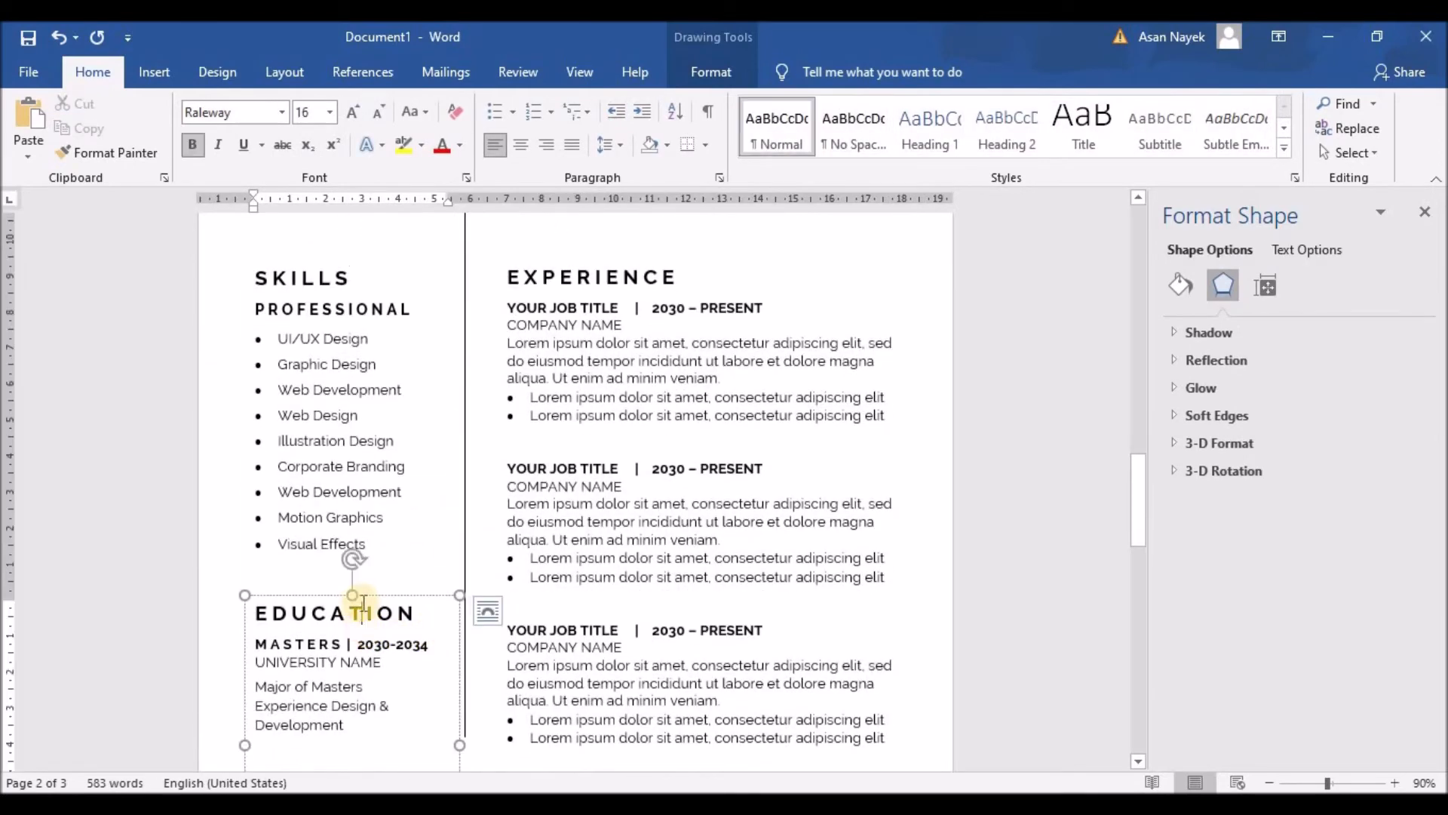
shift+click(341, 368)
shift+click(567, 285)
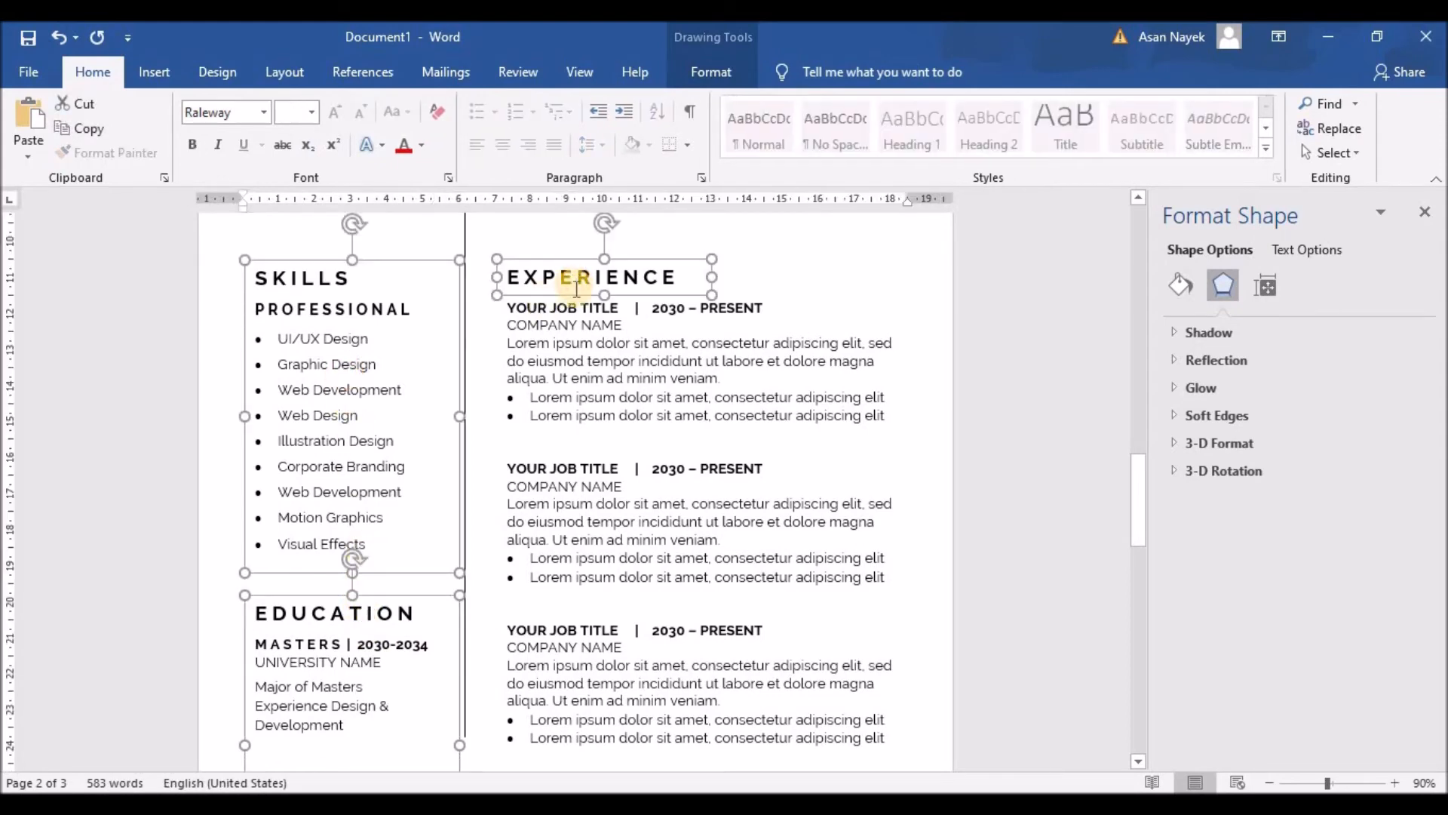
shift+click(577, 302)
scroll(679, 494, up, 5)
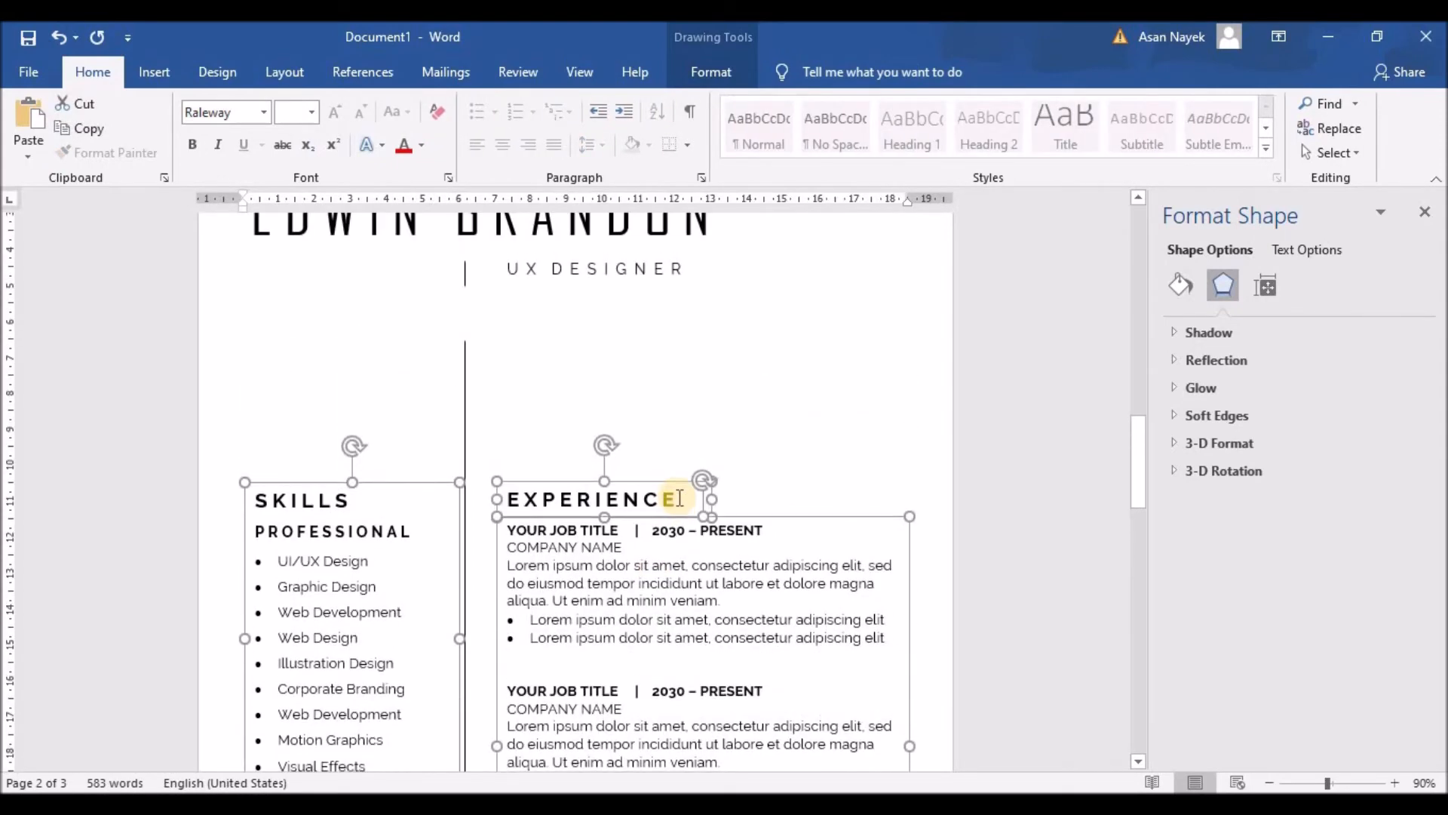
key(Up)
key(Up)
key(Up)
key(Up)
key(Up)
key(Up)
key(Up)
key(Up)
key(Up)
key(Up)
key(Up)
key(Up)
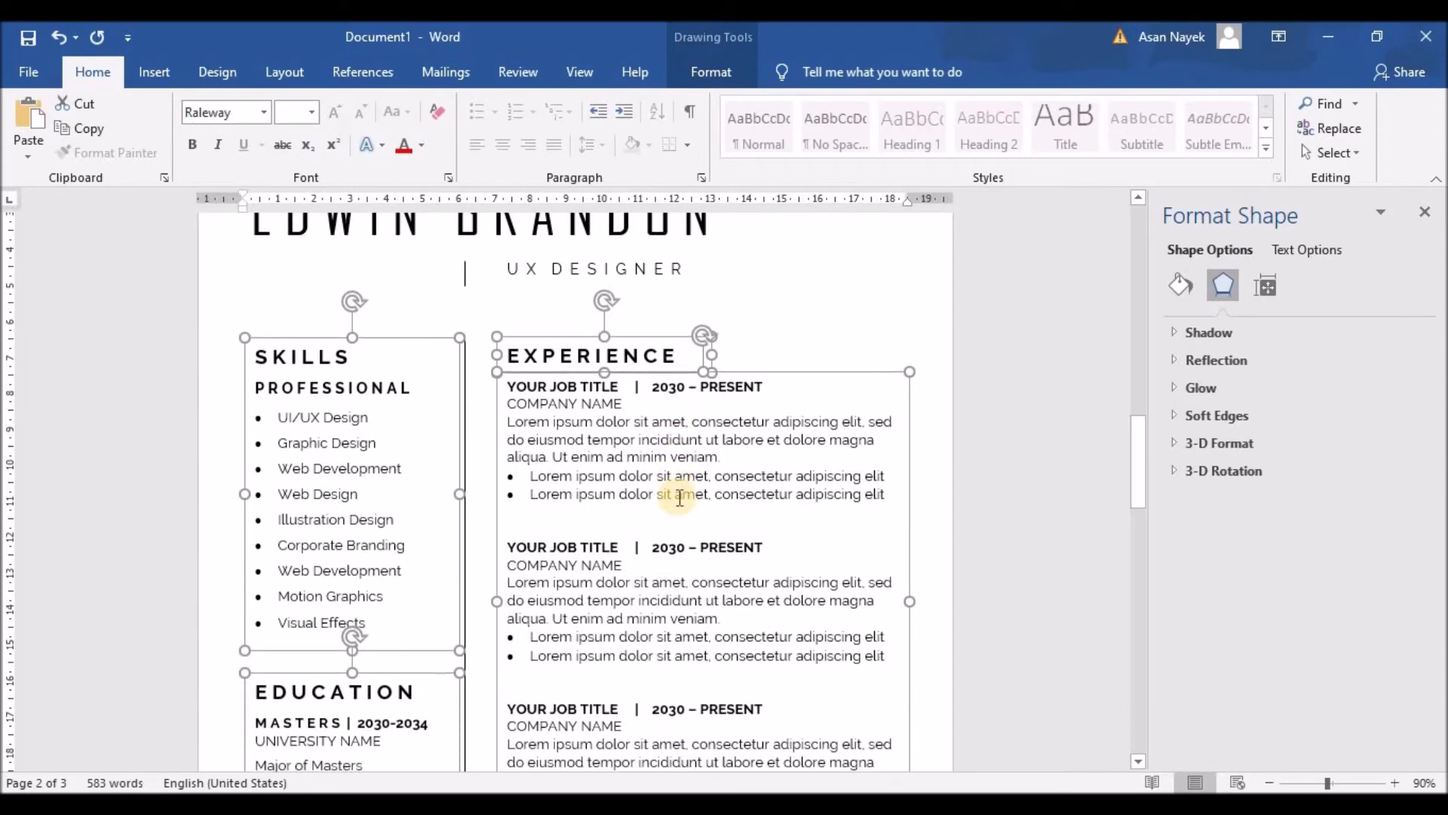
key(ctrl+Up)
key(ctrl+Up)
key(ctrl+Up)
key(ctrl+Up)
key(ctrl+Up)
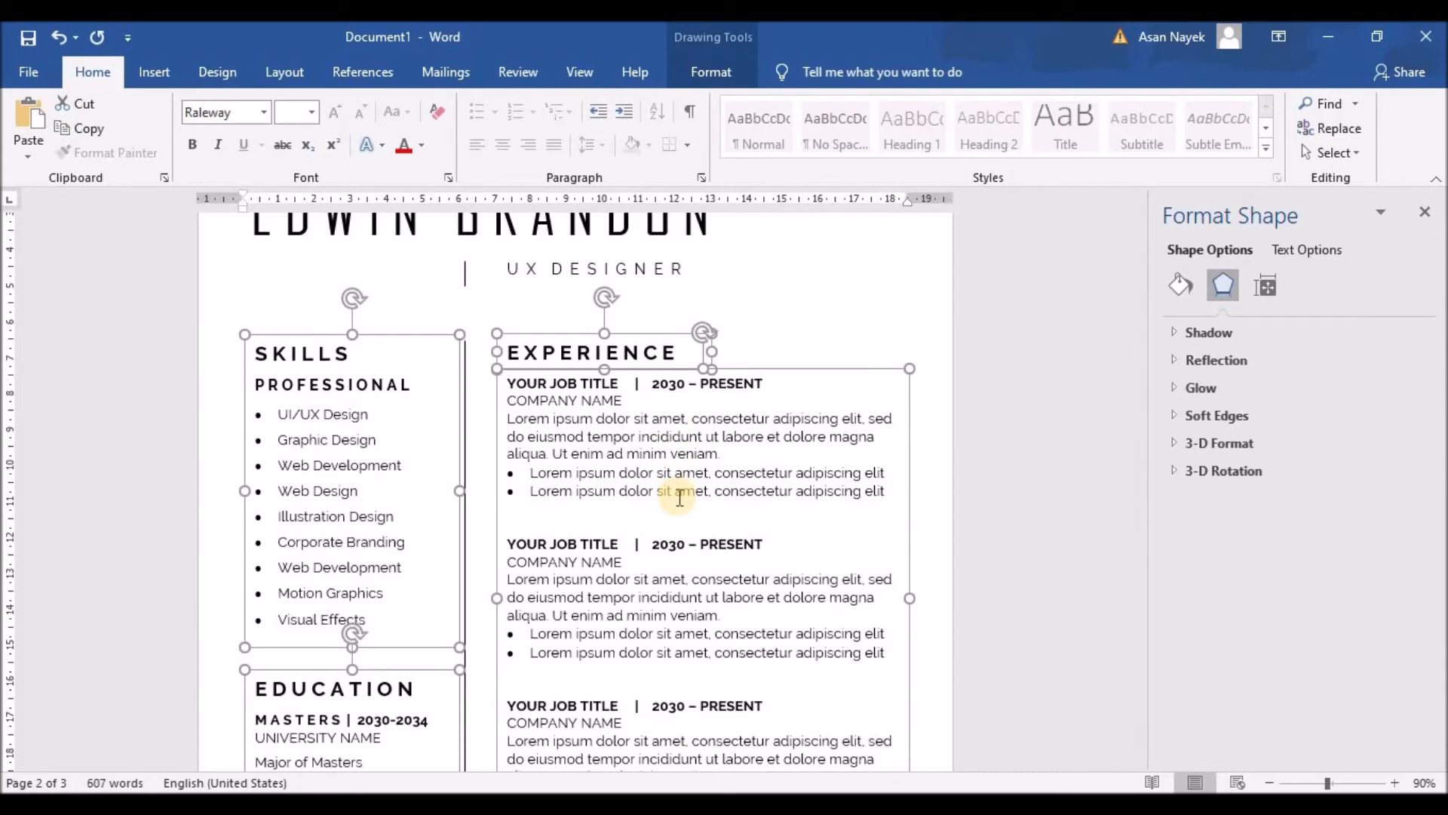
Widen the EXPERIENCE heading box to the right
click(797, 350)
click(664, 346)
drag(711, 347, 871, 348)
Add '(CONTINUED)' after EXPERIENCE, remove its bold and shrink it to size 12
click(695, 351)
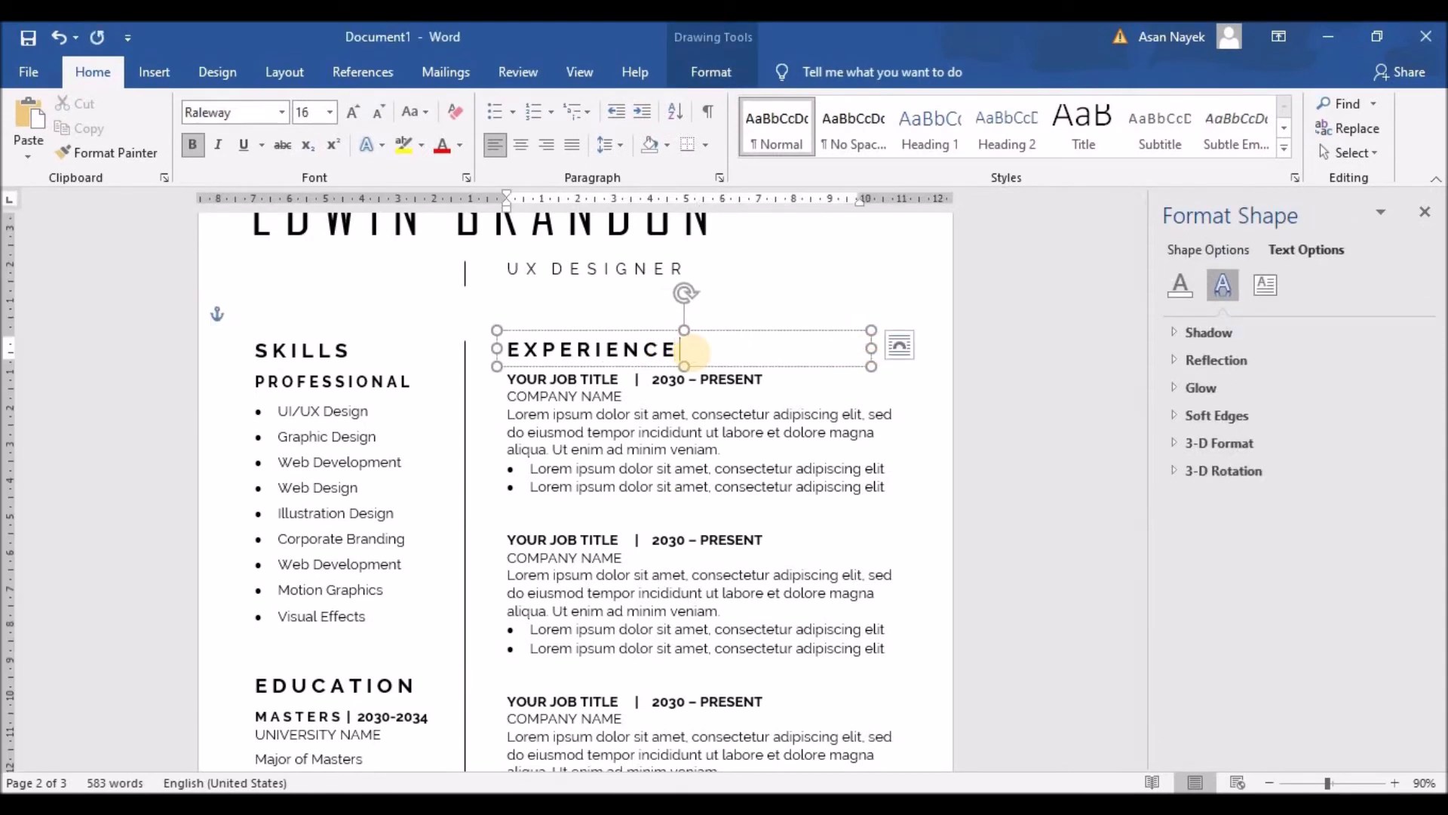
text((CONTINUED)
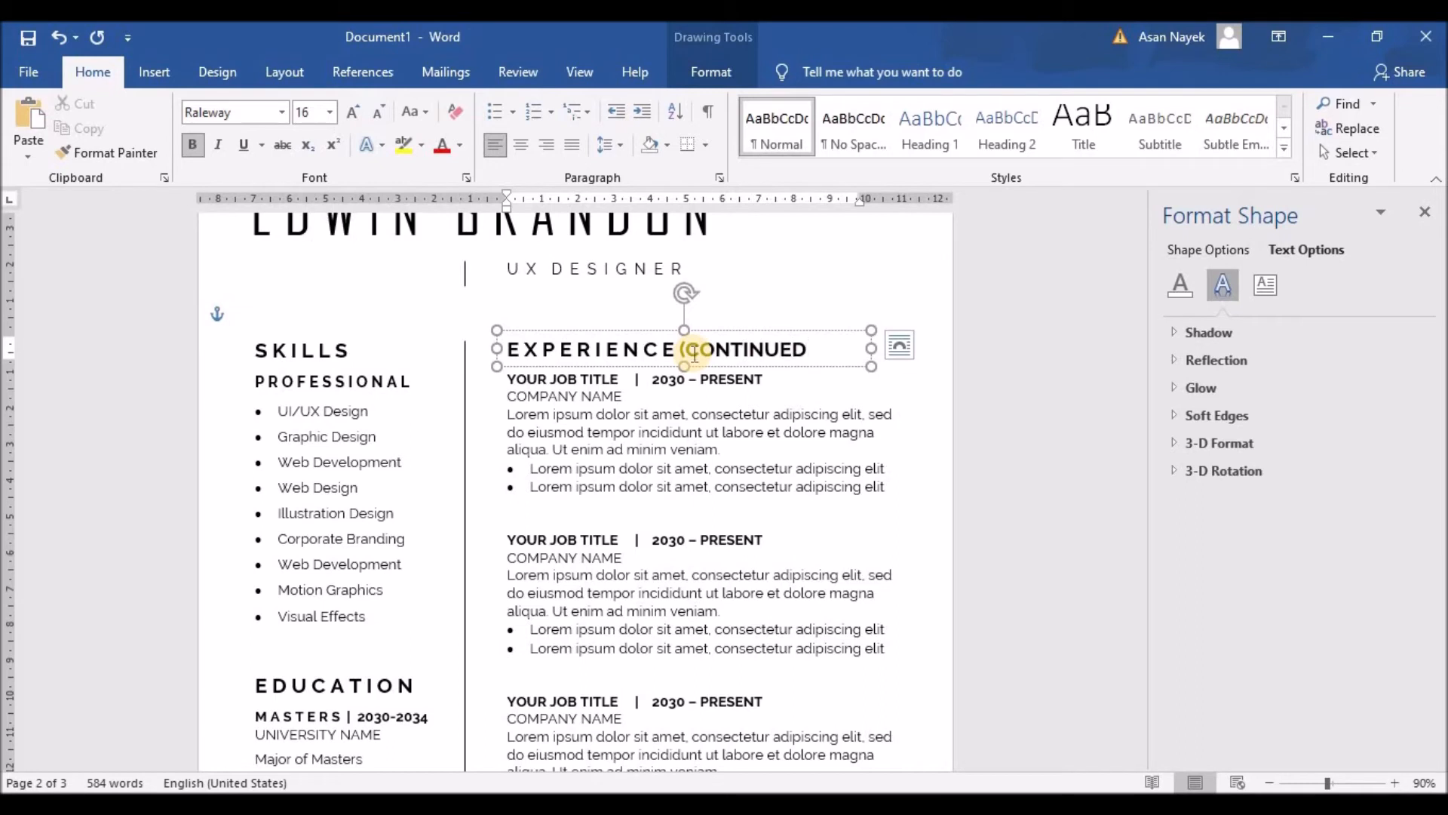
drag(680, 349, 813, 349)
click(821, 323)
click(997, 288)
click(997, 289)
Insert spaces between the letters so the note reads C O N T I N U E D
click(685, 349)
click(776, 349)
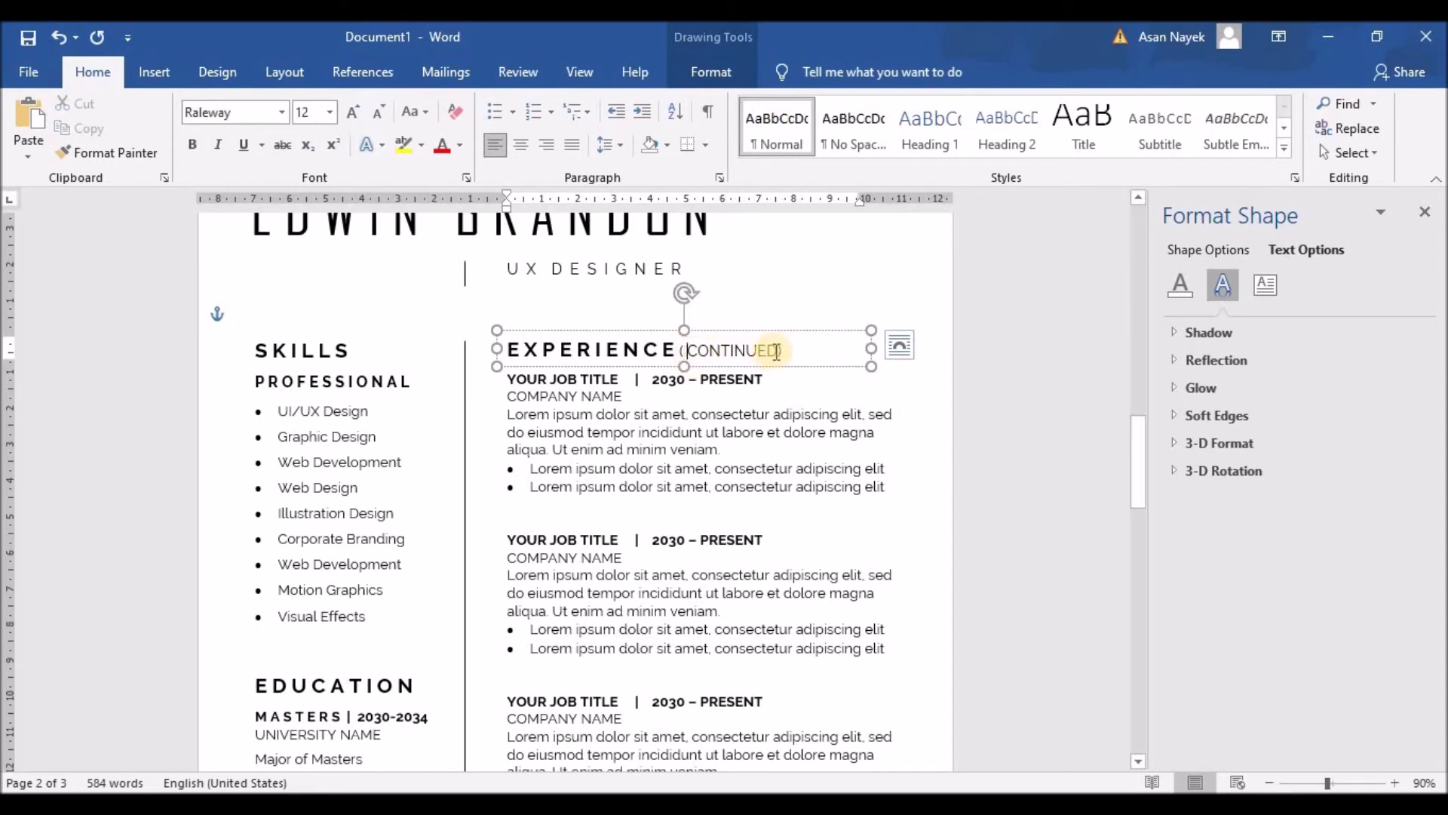
click(687, 350)
click(714, 353)
click(727, 352)
click(743, 351)
click(756, 351)
click(771, 351)
click(785, 351)
click(798, 353)
click(826, 349)
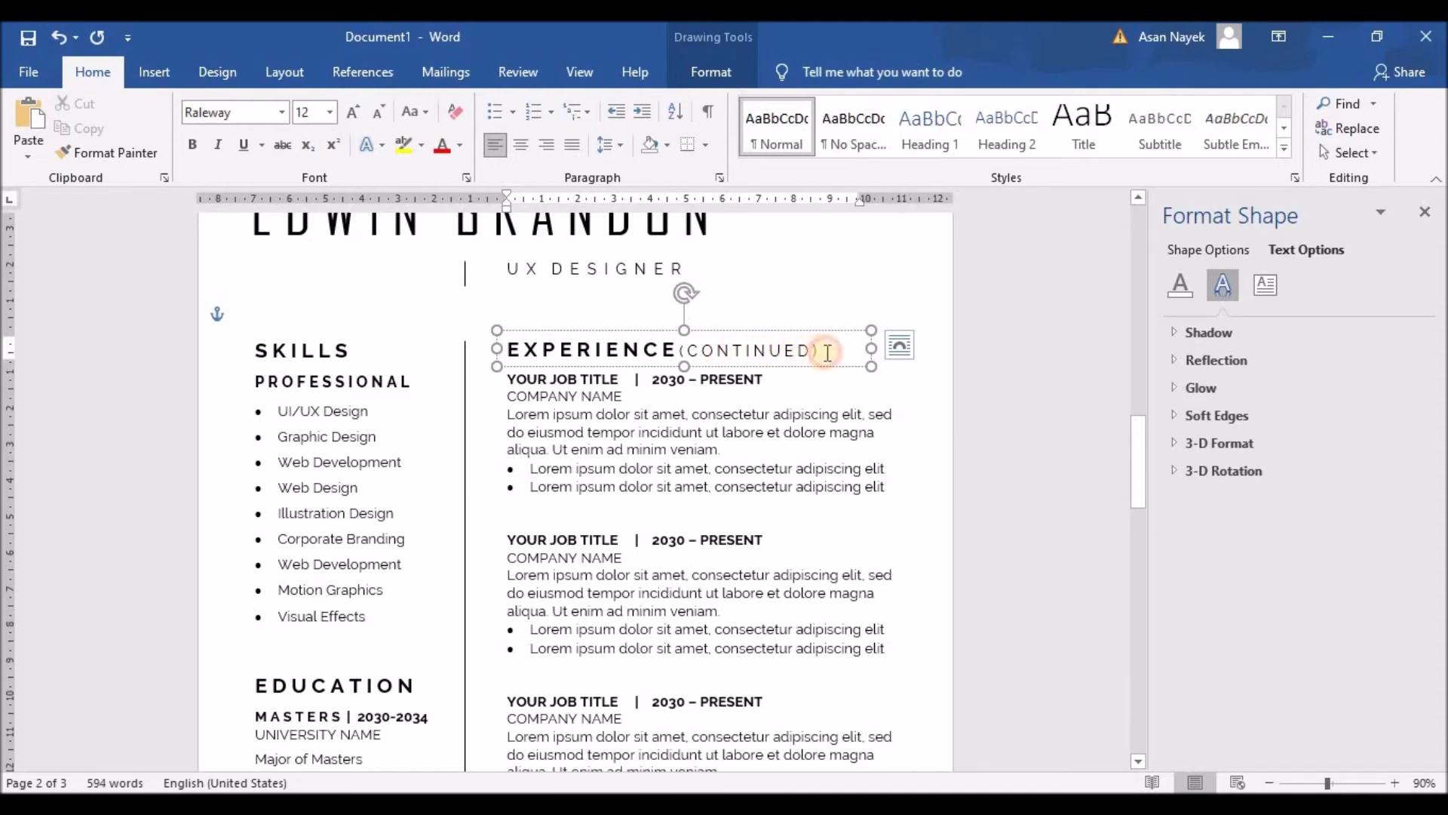
Shrink the spaced CONTINUED note two more font sizes
click(790, 351)
drag(790, 351, 685, 351)
click(875, 285)
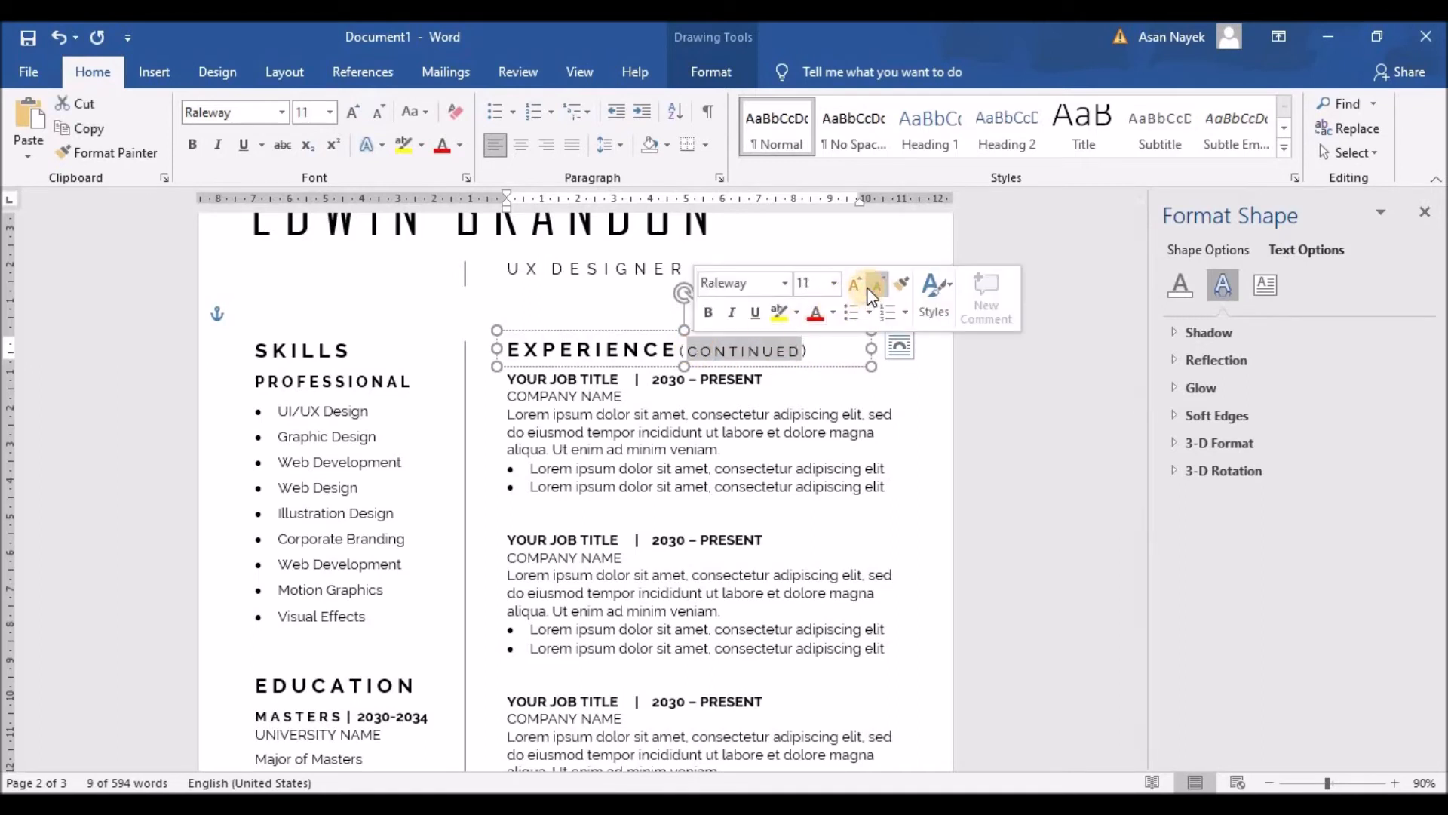
click(873, 291)
click(709, 469)
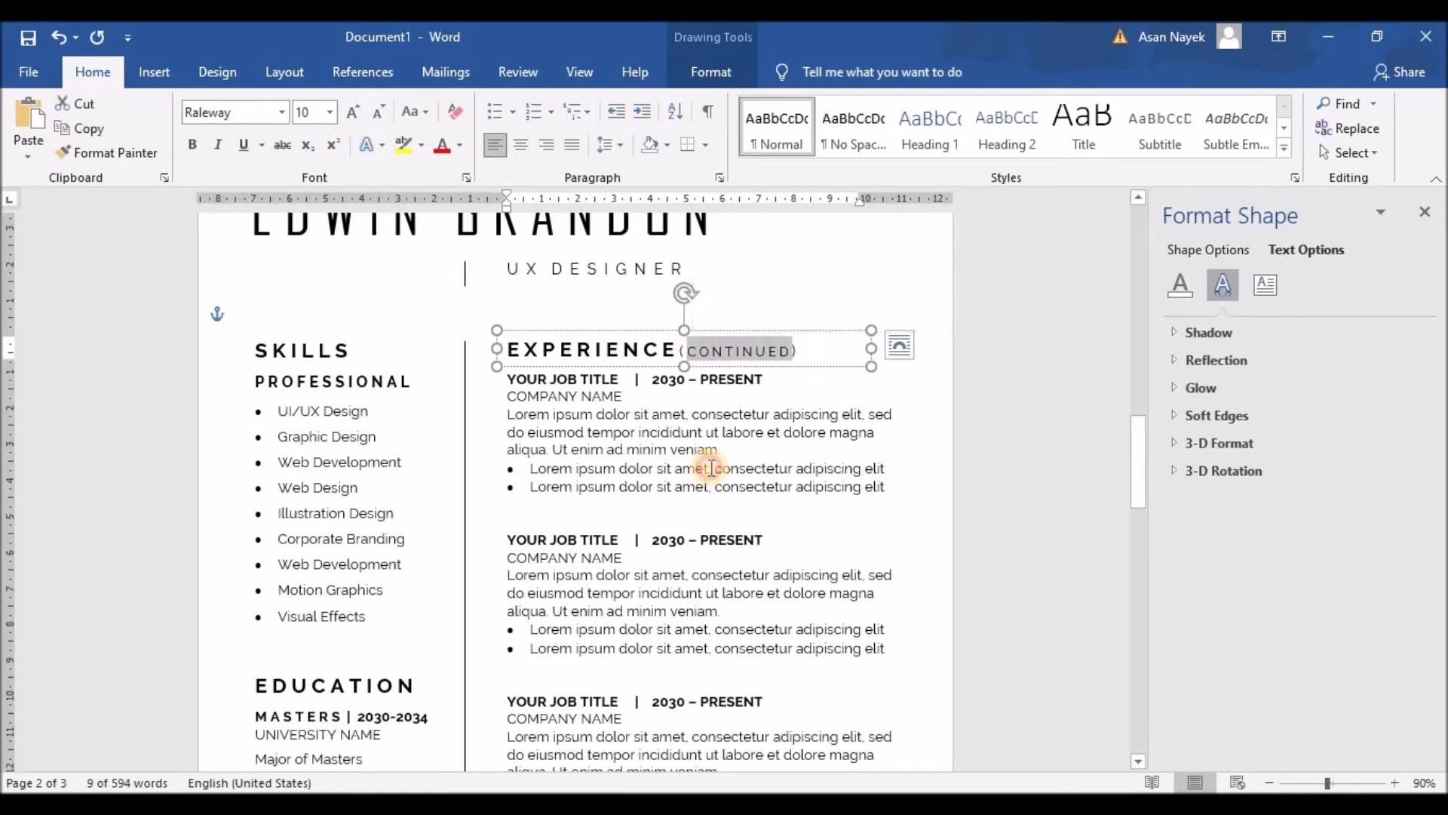
click(679, 349)
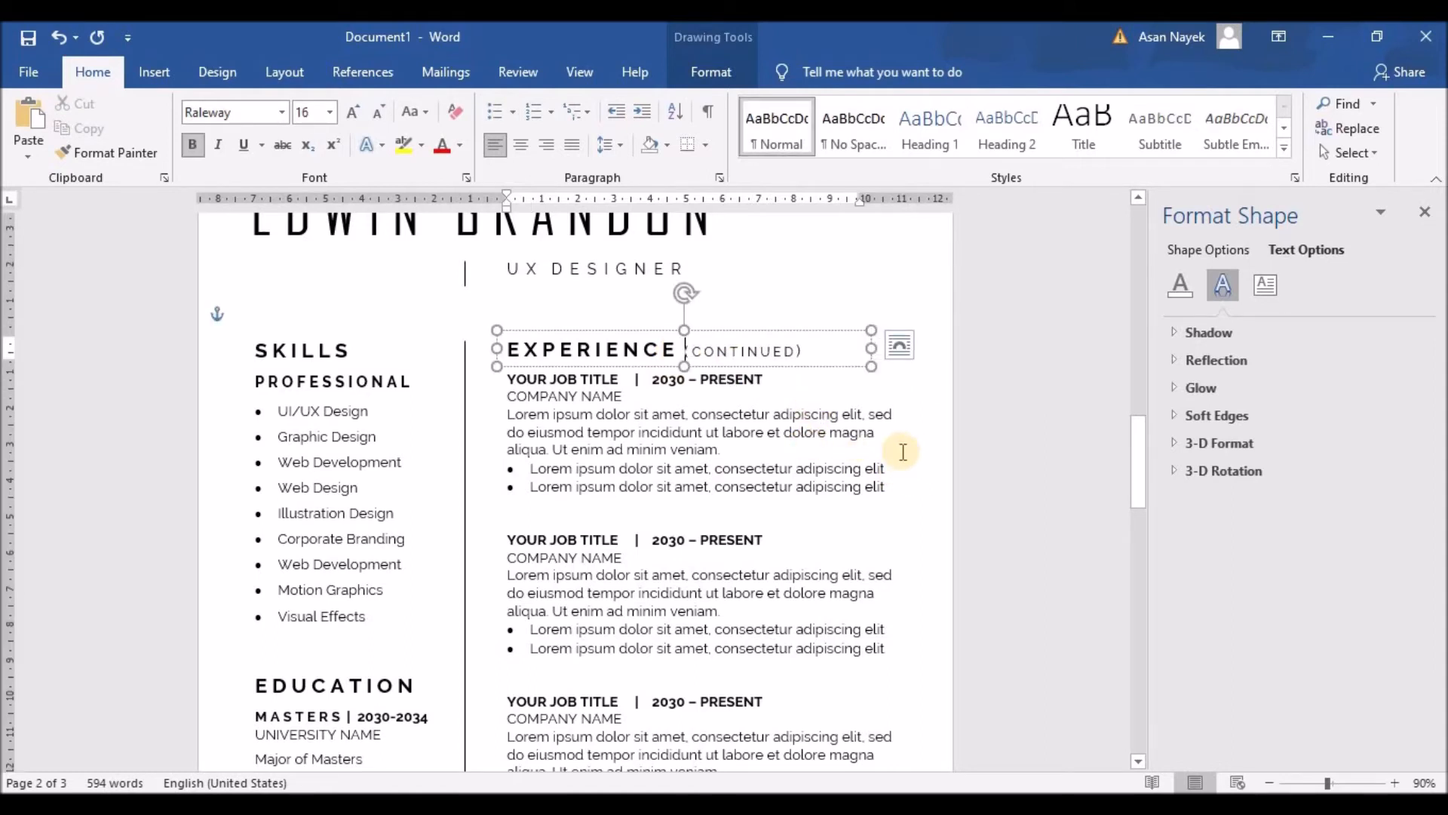
Rename the SKILLS heading to AWARD
drag(348, 350, 264, 352)
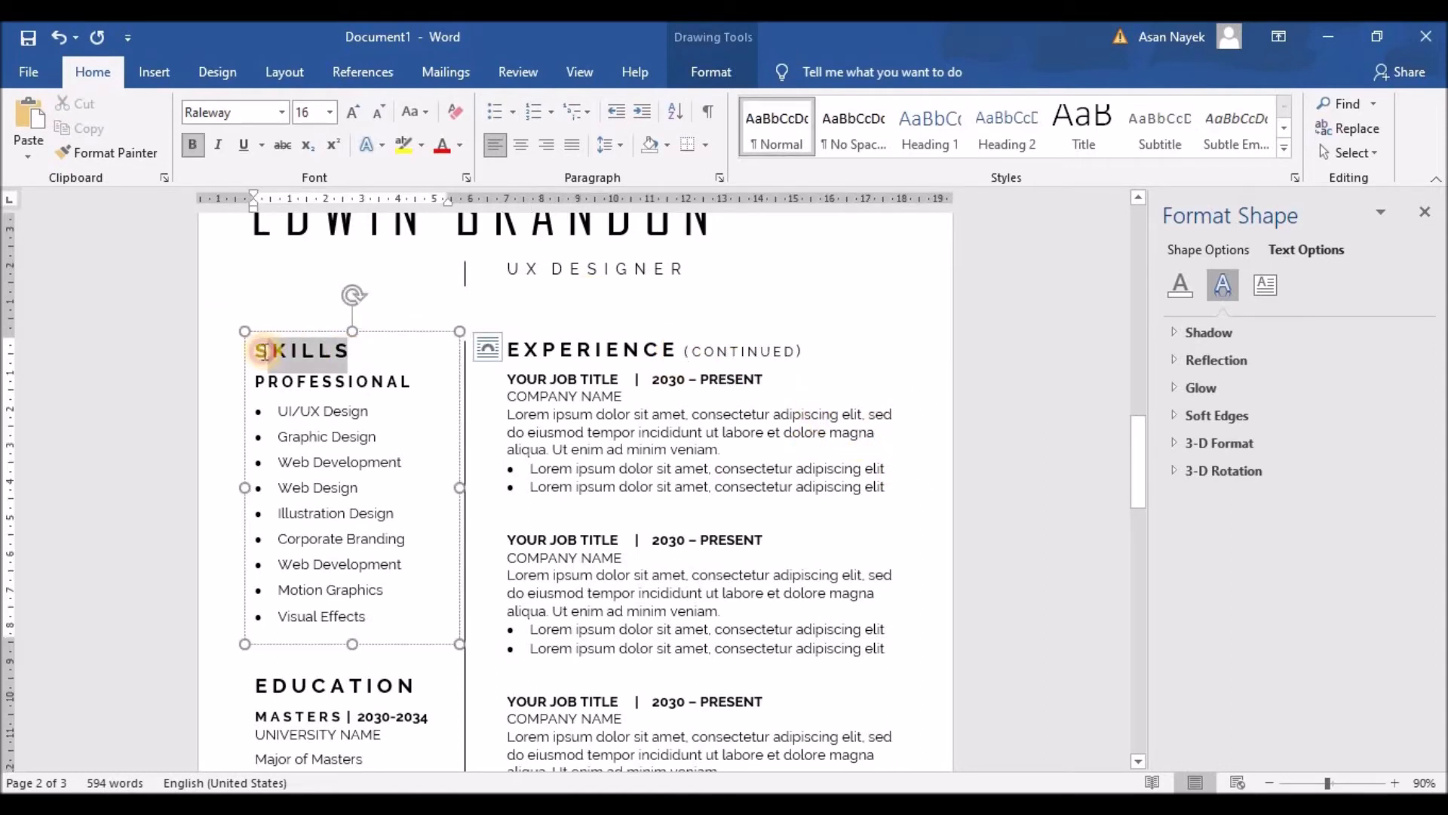
text(AWARD)
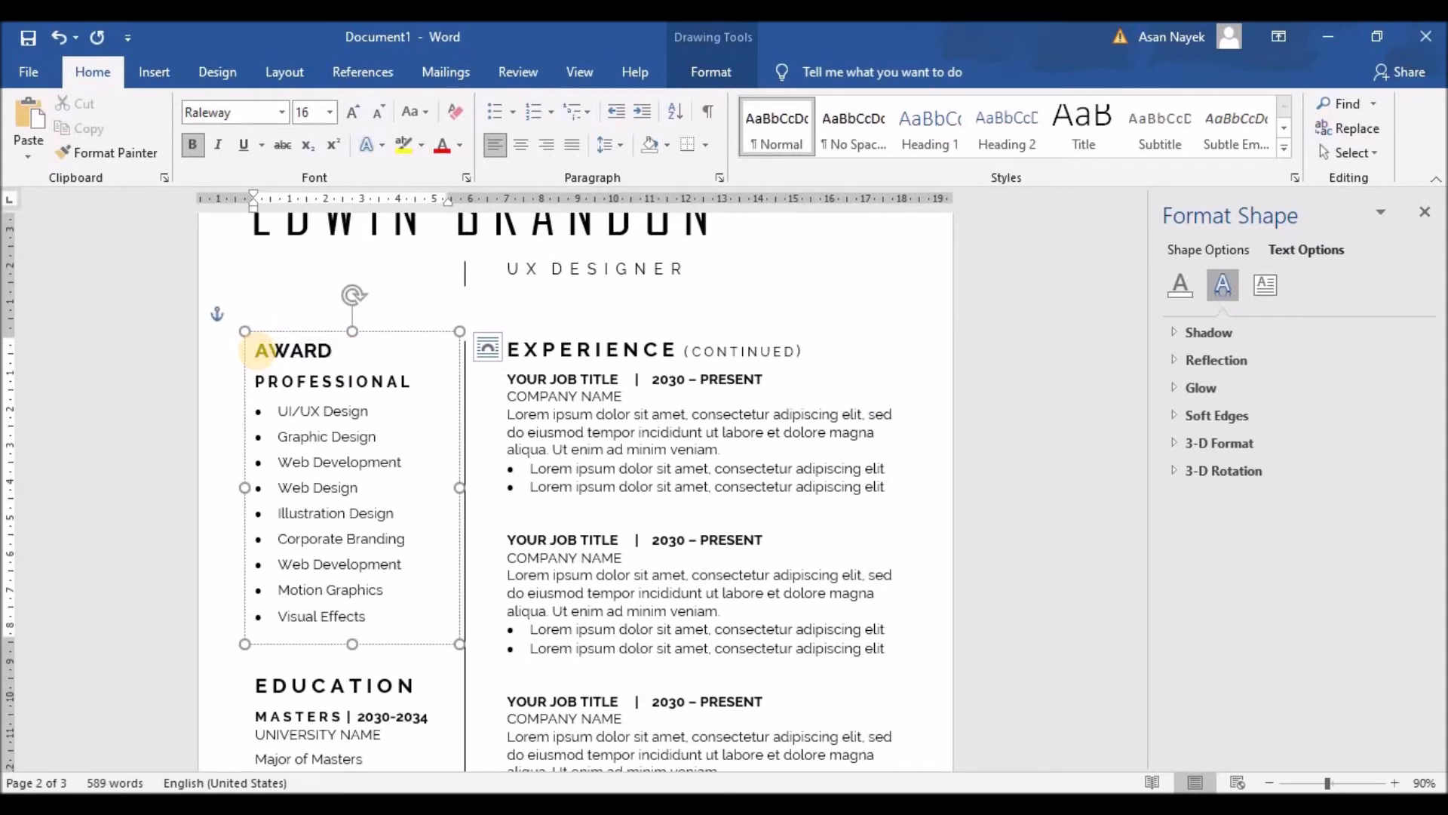
click(301, 351)
key(BackSpace)
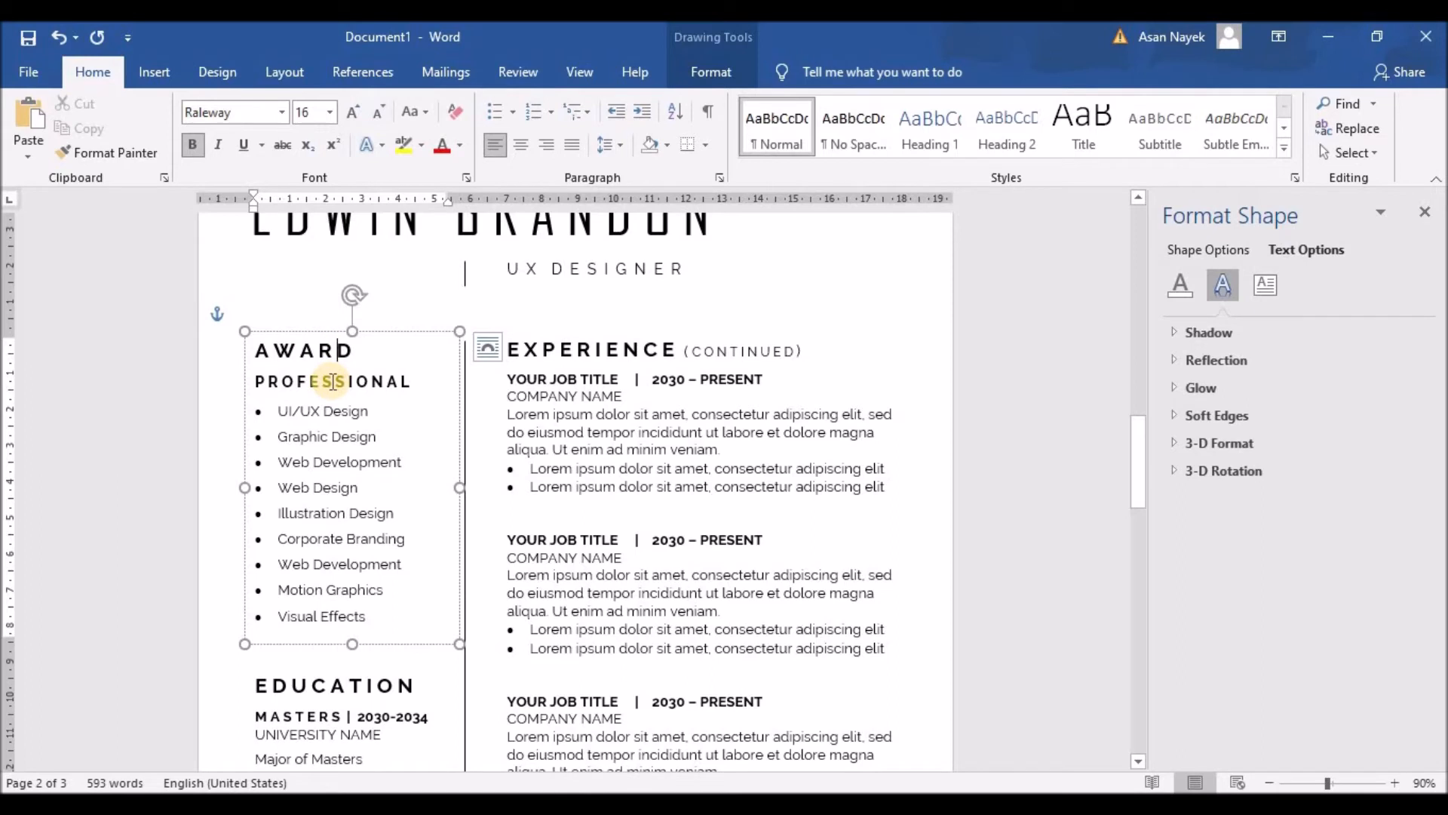
Replace the PROFESSIONAL subheading with 'YEAR - 2034' and spread out the letters of YEAR
drag(255, 381, 408, 395)
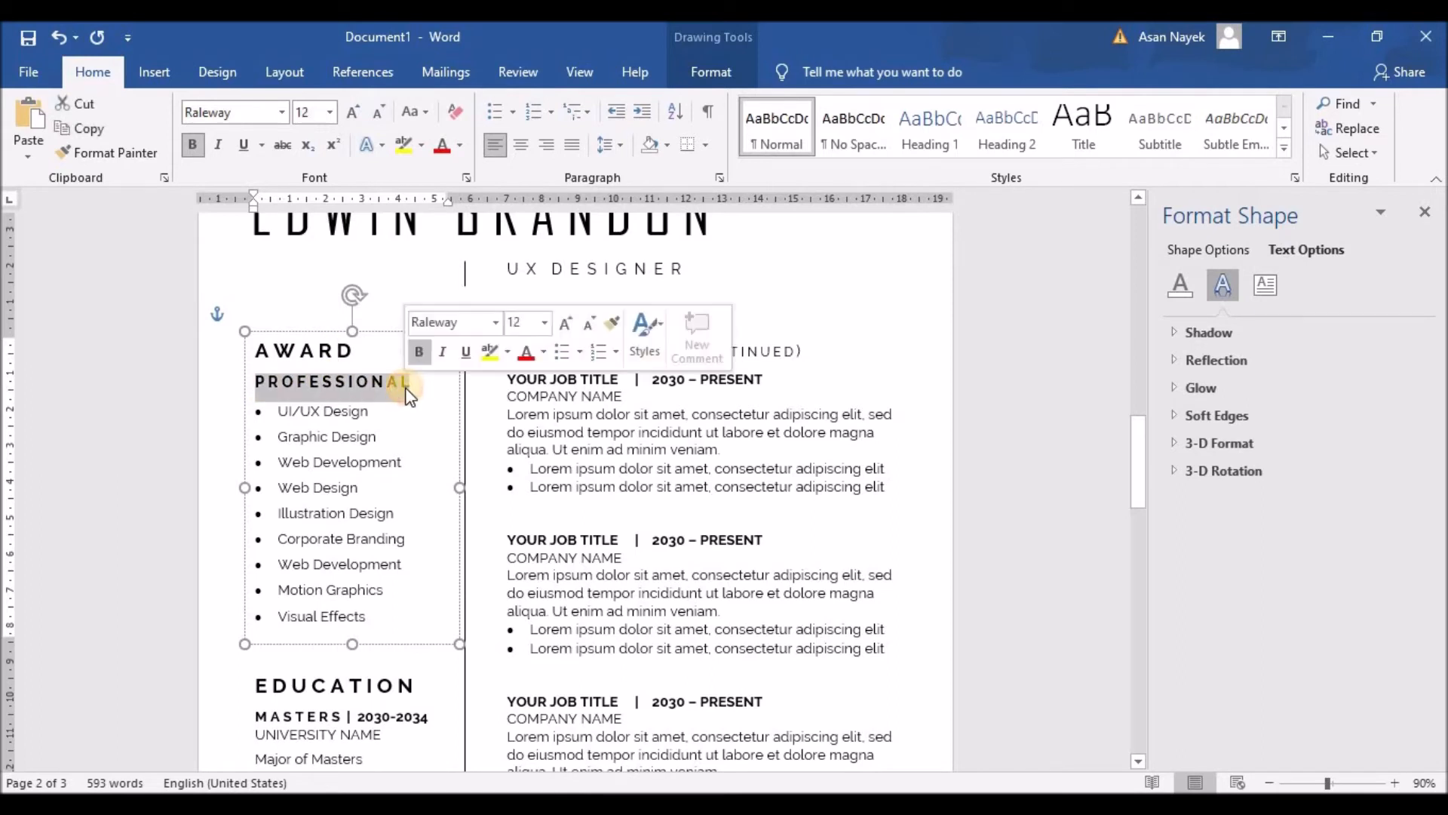
text(YEAR)
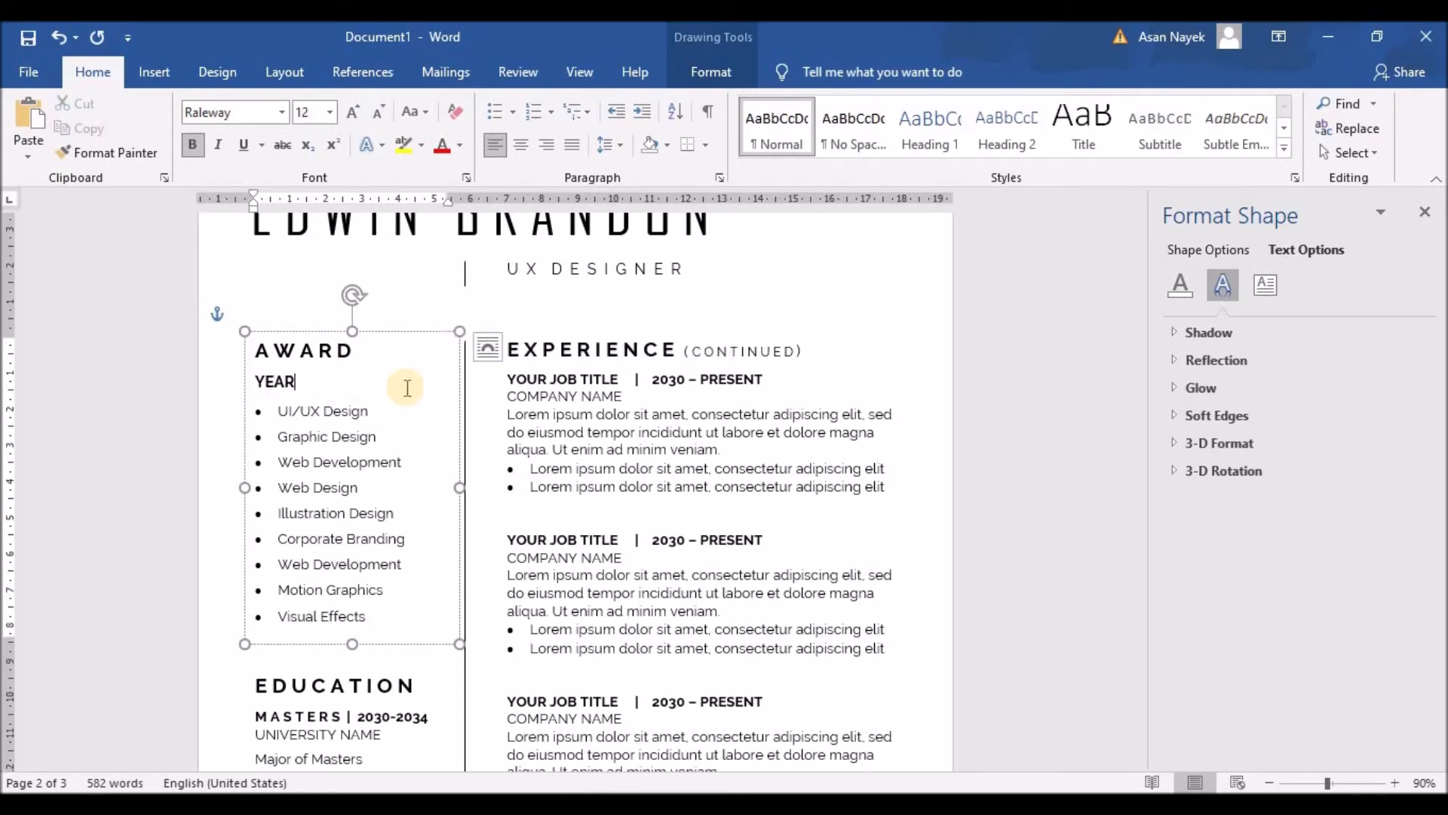
text( - 2034)
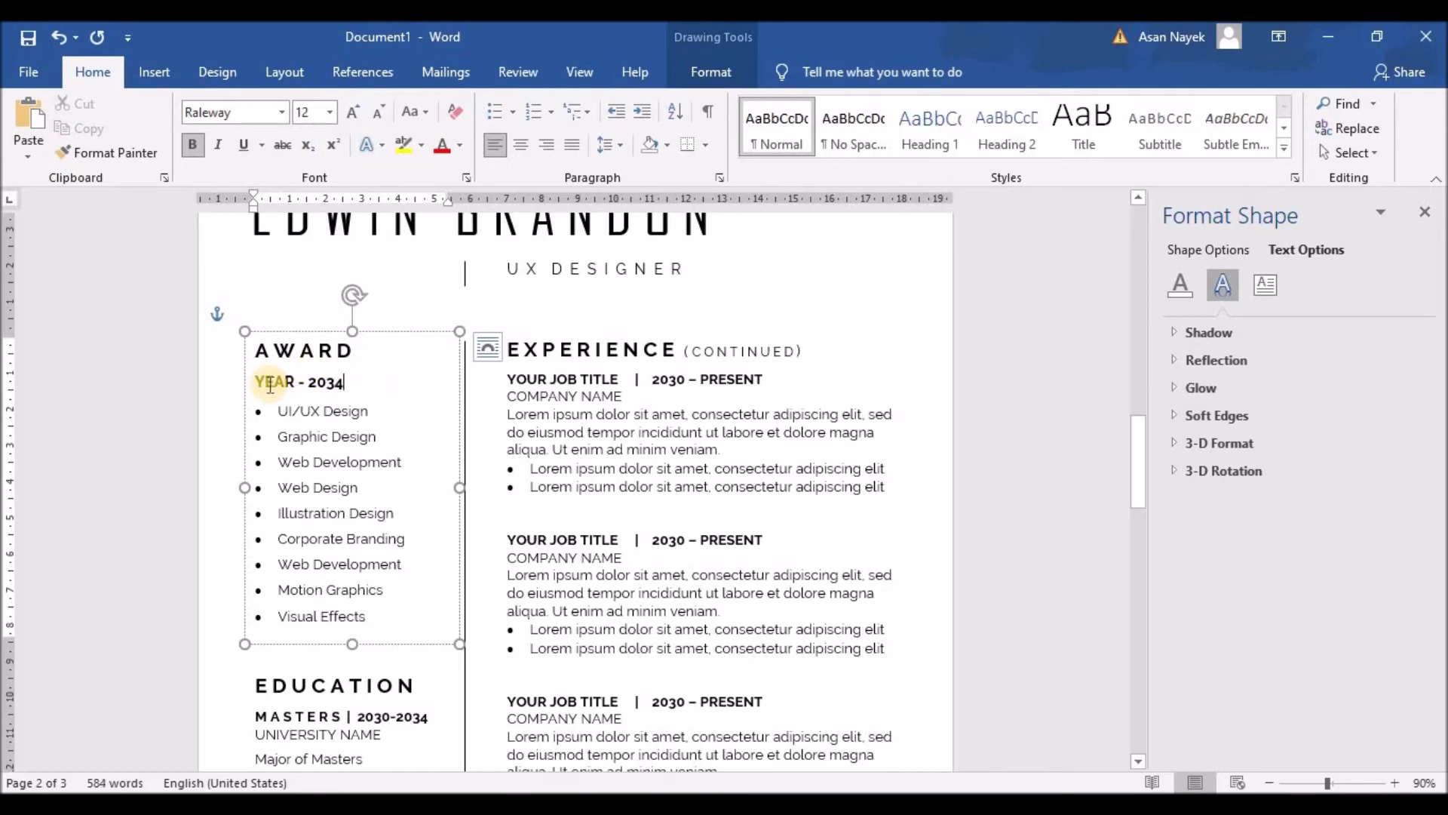
click(284, 383)
click(296, 383)
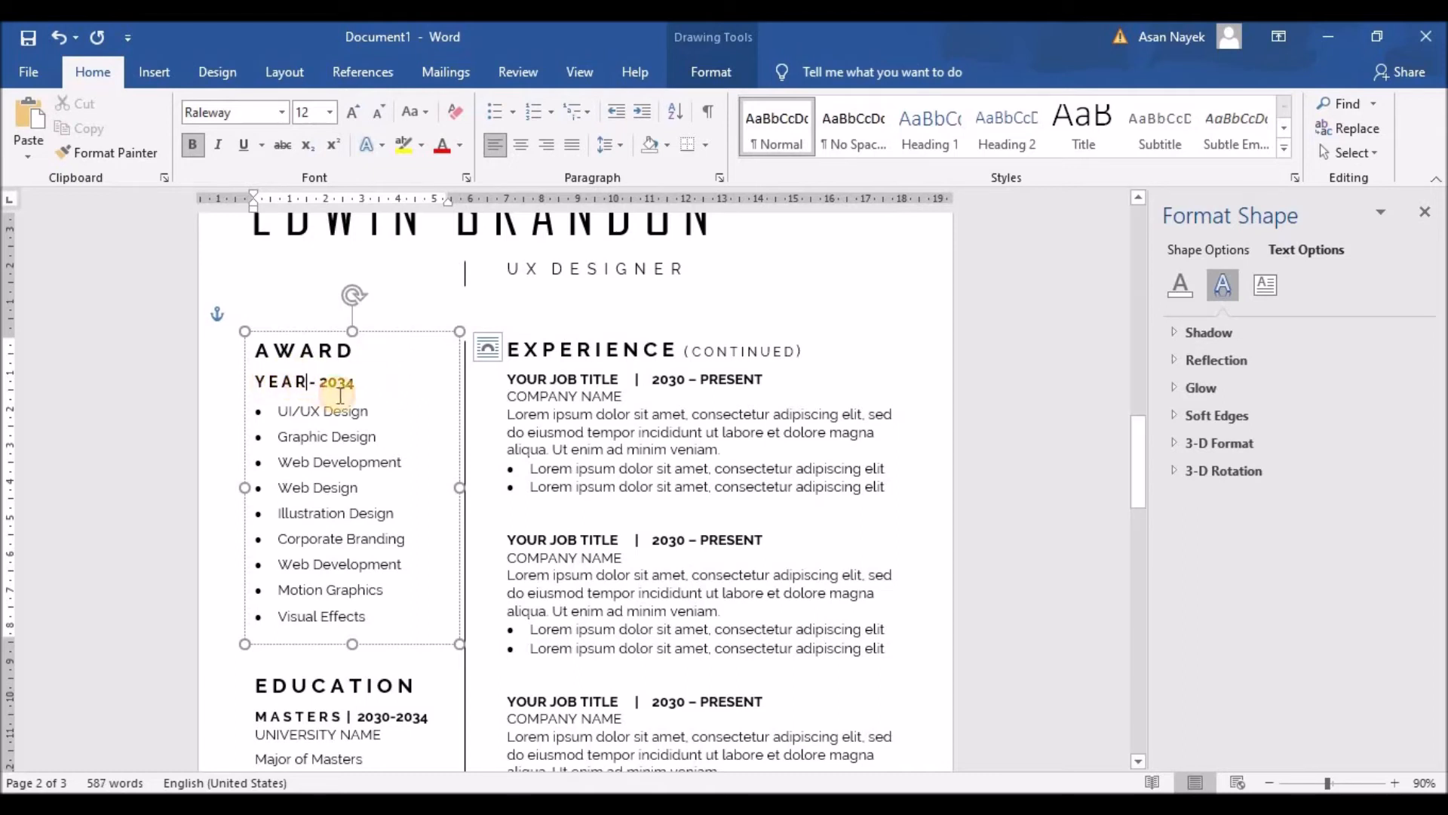
click(357, 382)
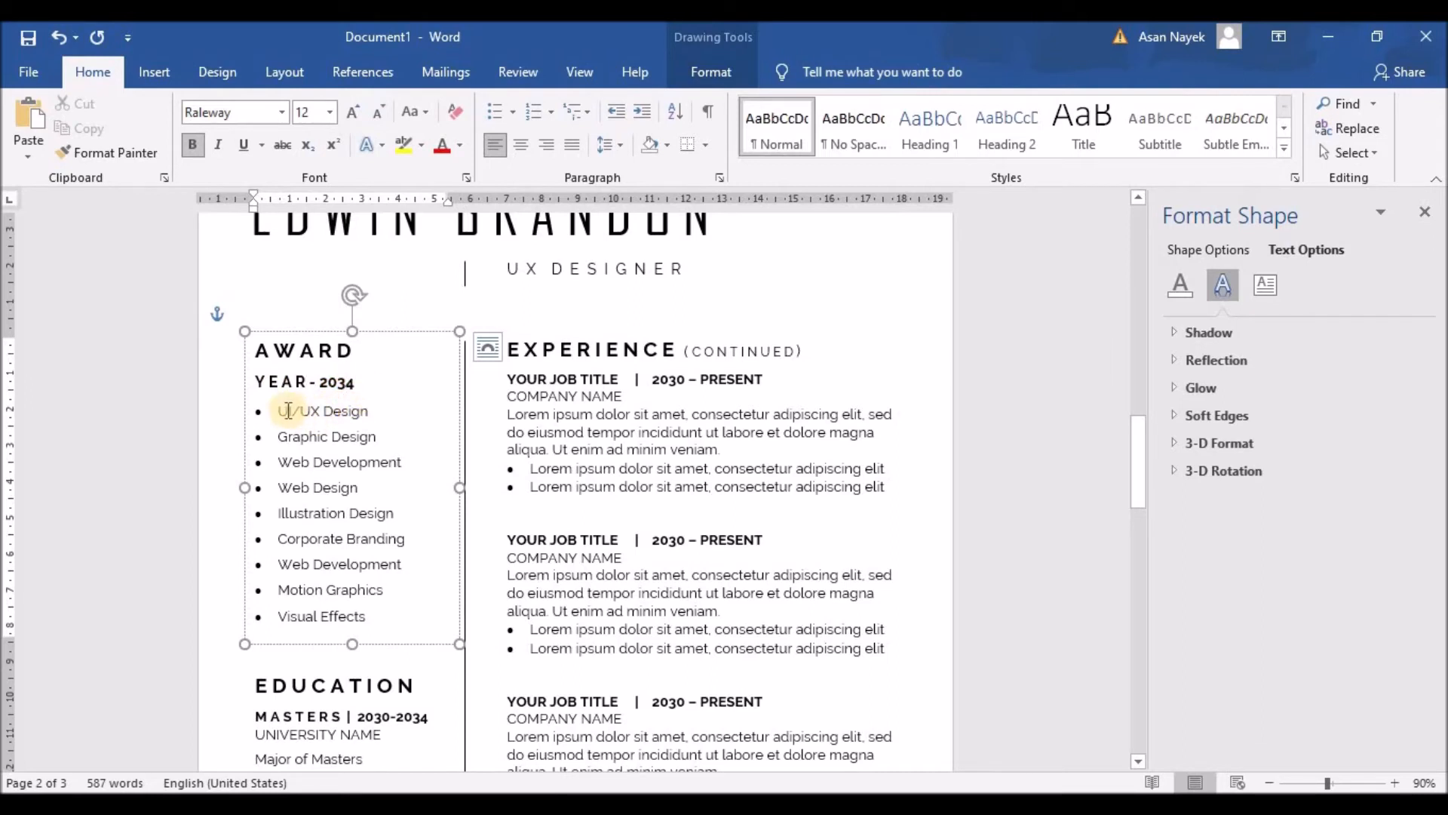
Remove the skill list's bullets, set 1.0 line spacing, and shorten UI/UX Design to UX Design
drag(279, 411, 369, 620)
click(497, 113)
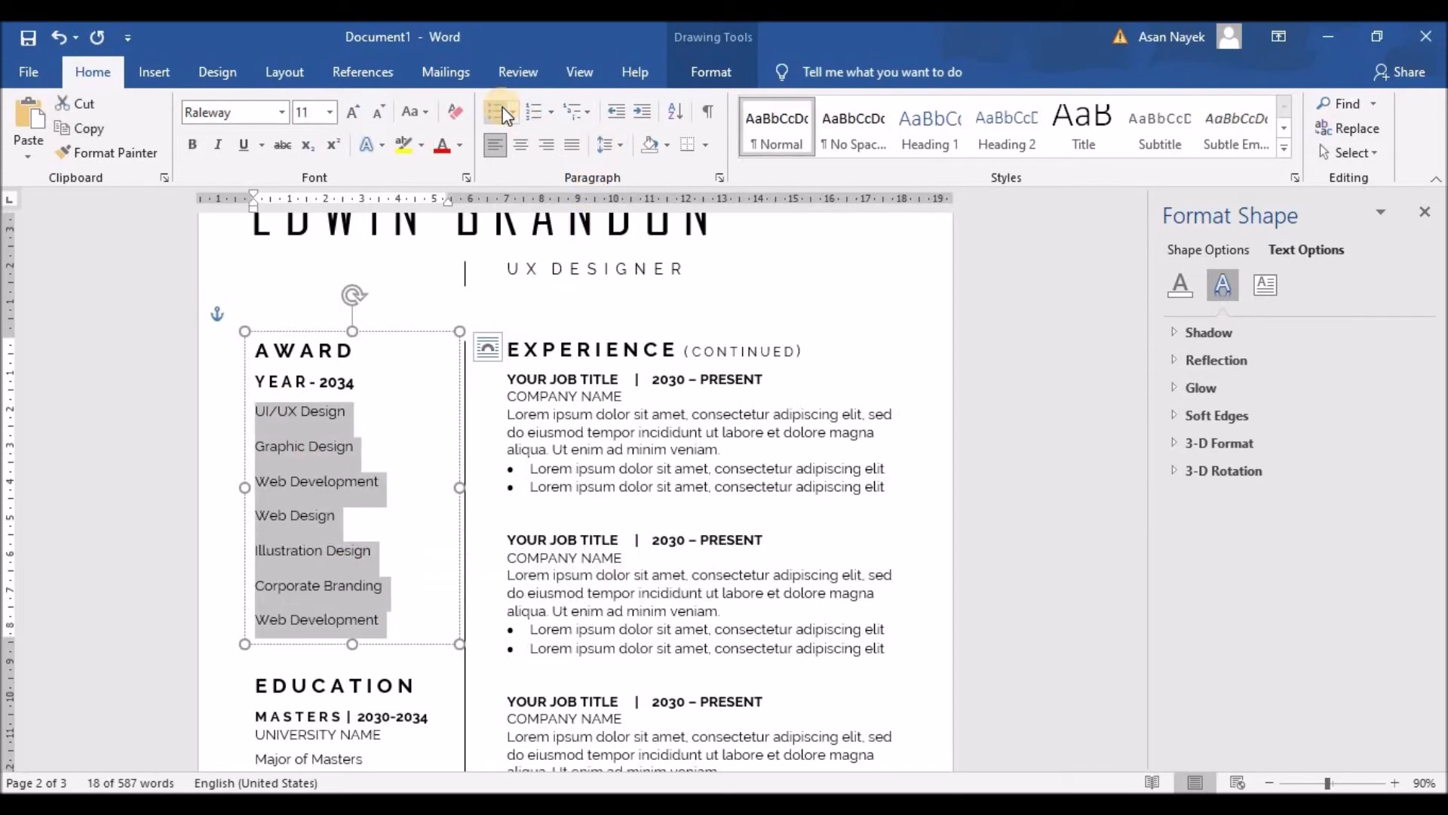
click(615, 144)
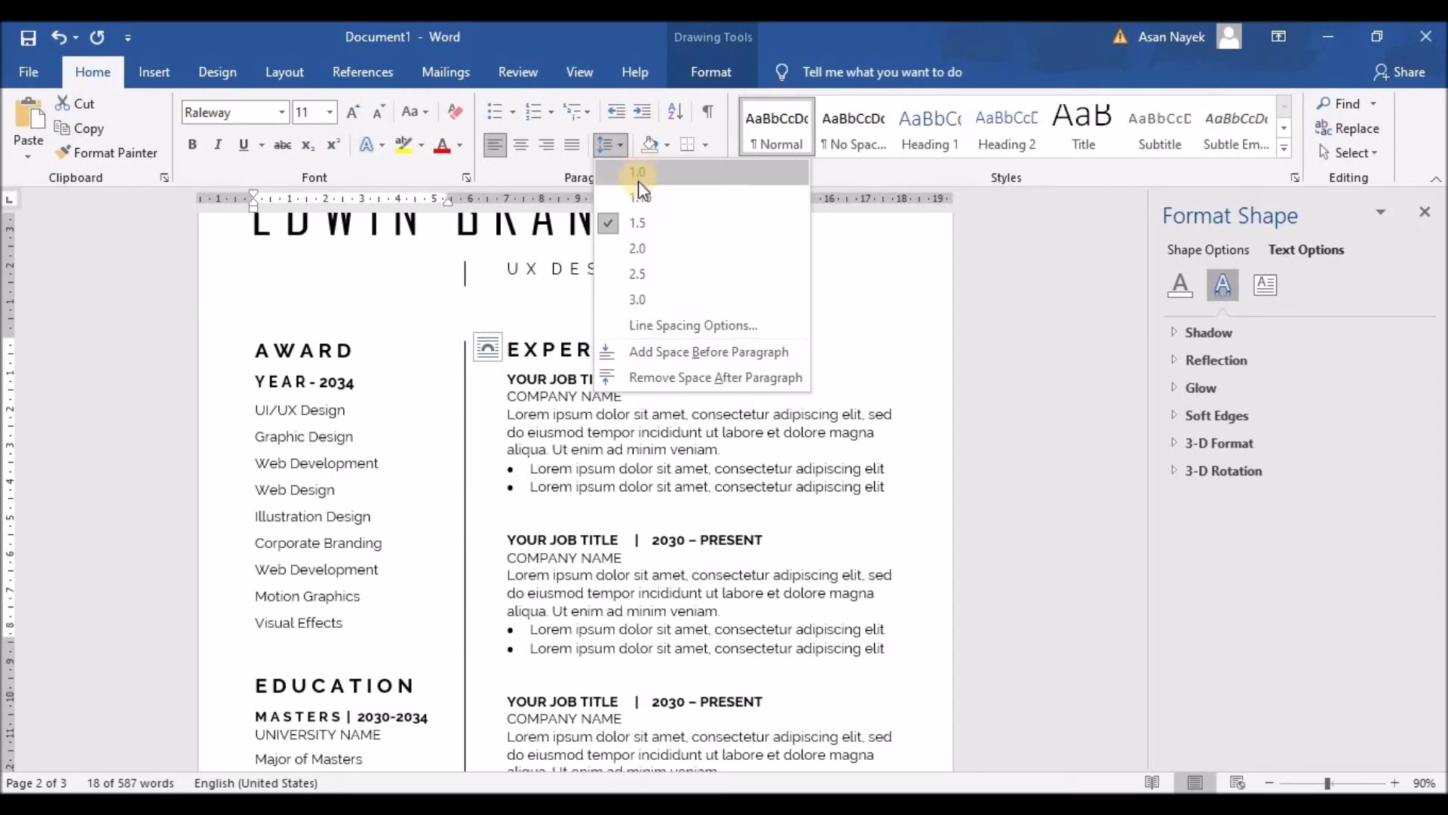
click(637, 171)
click(267, 409)
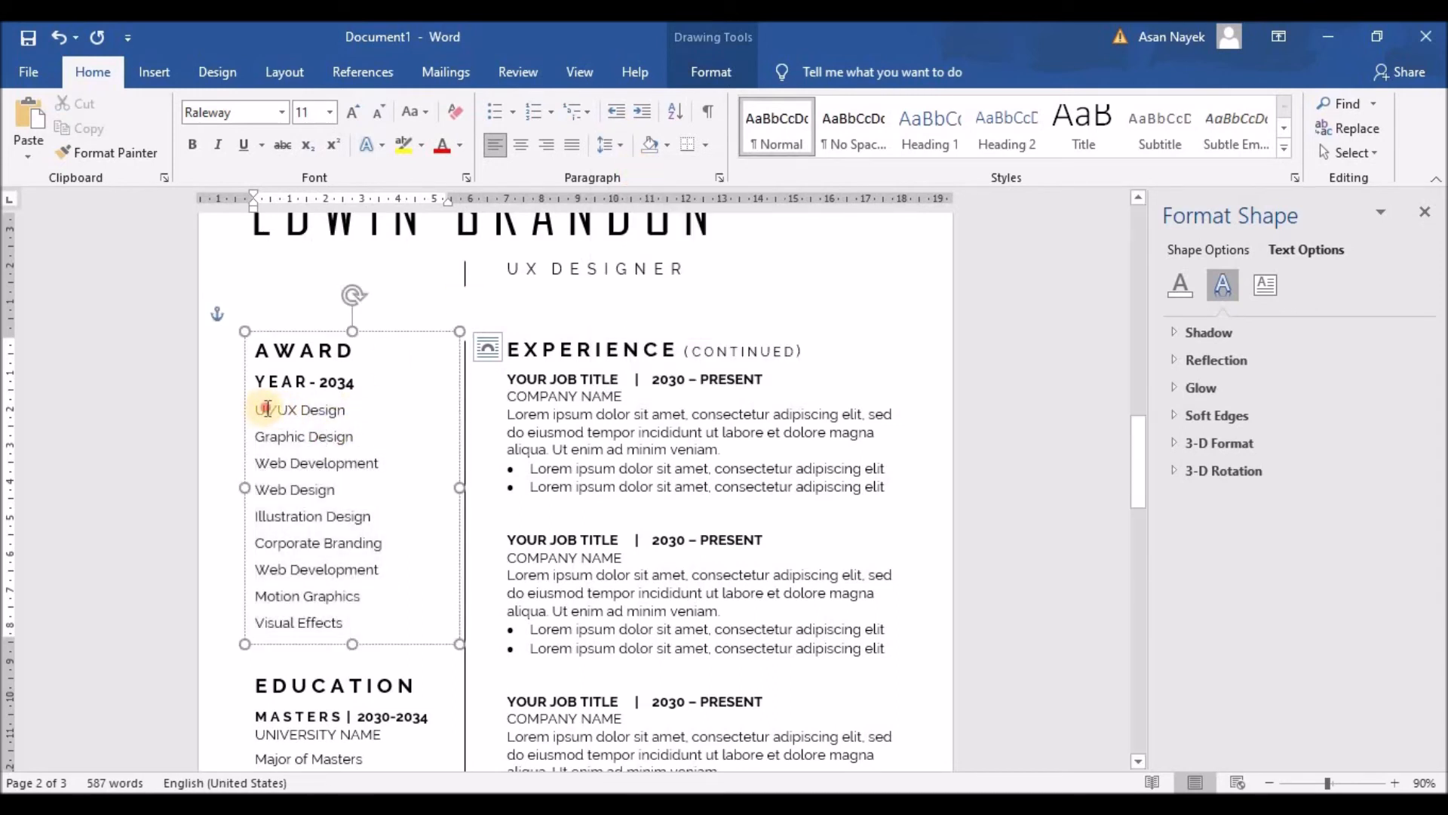
drag(267, 409, 347, 407)
click(255, 411)
drag(255, 411, 355, 624)
click(287, 462)
click(277, 409)
key(BackSpace)
key(BackSpace)
key(BackSpace)
click(255, 436)
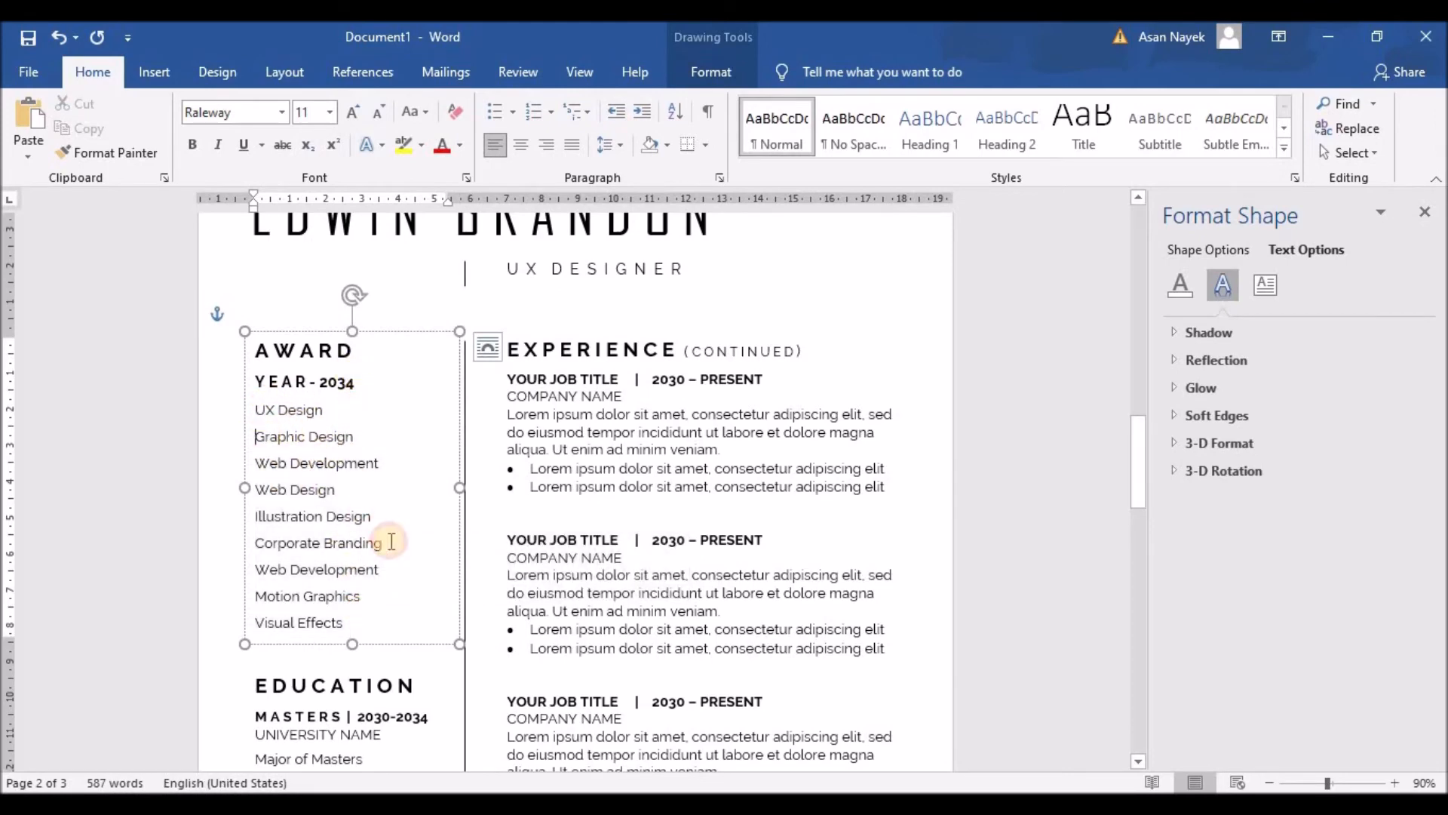
drag(391, 541, 401, 627)
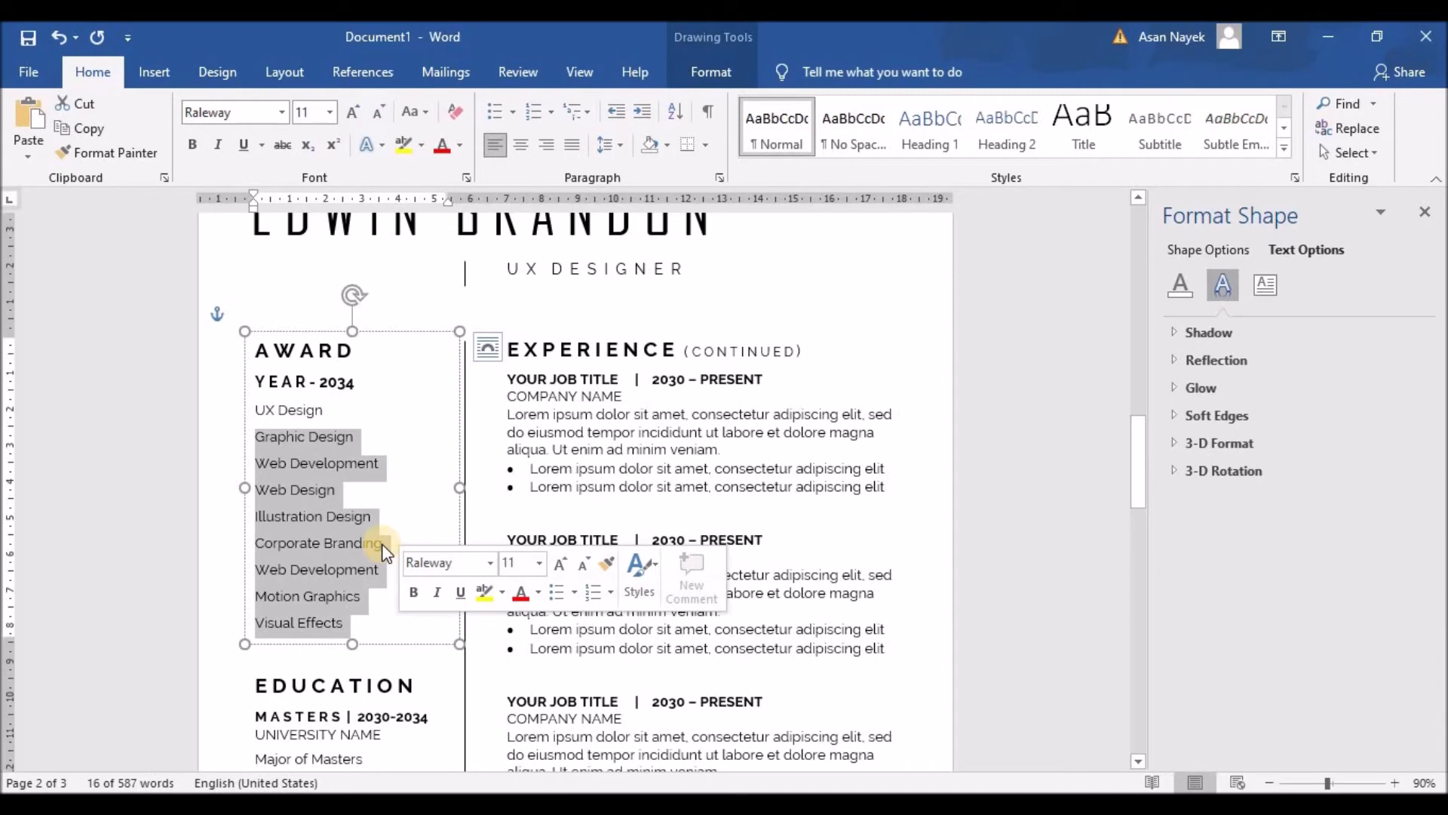
text(A)
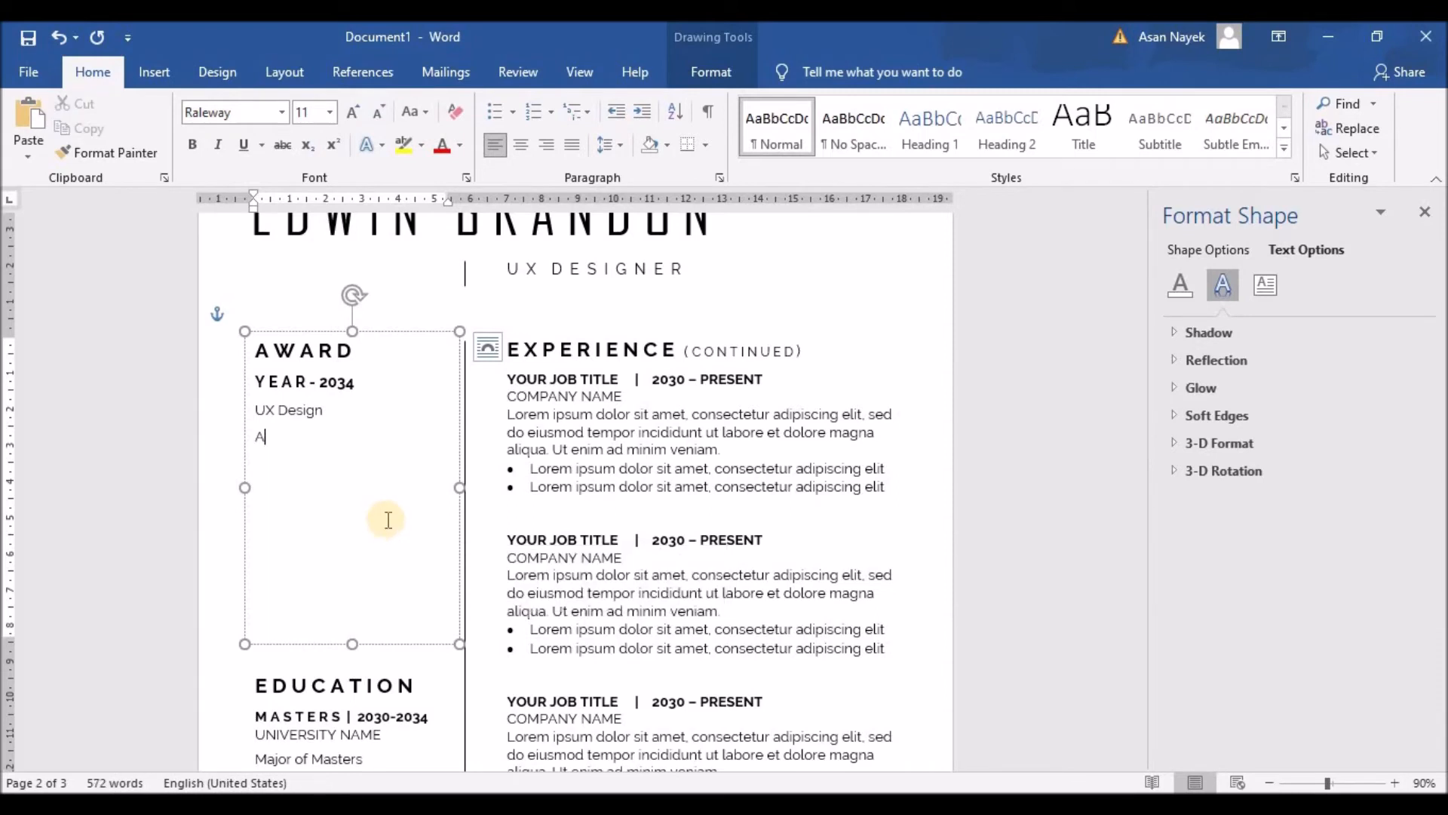
text(ward competition Organization )
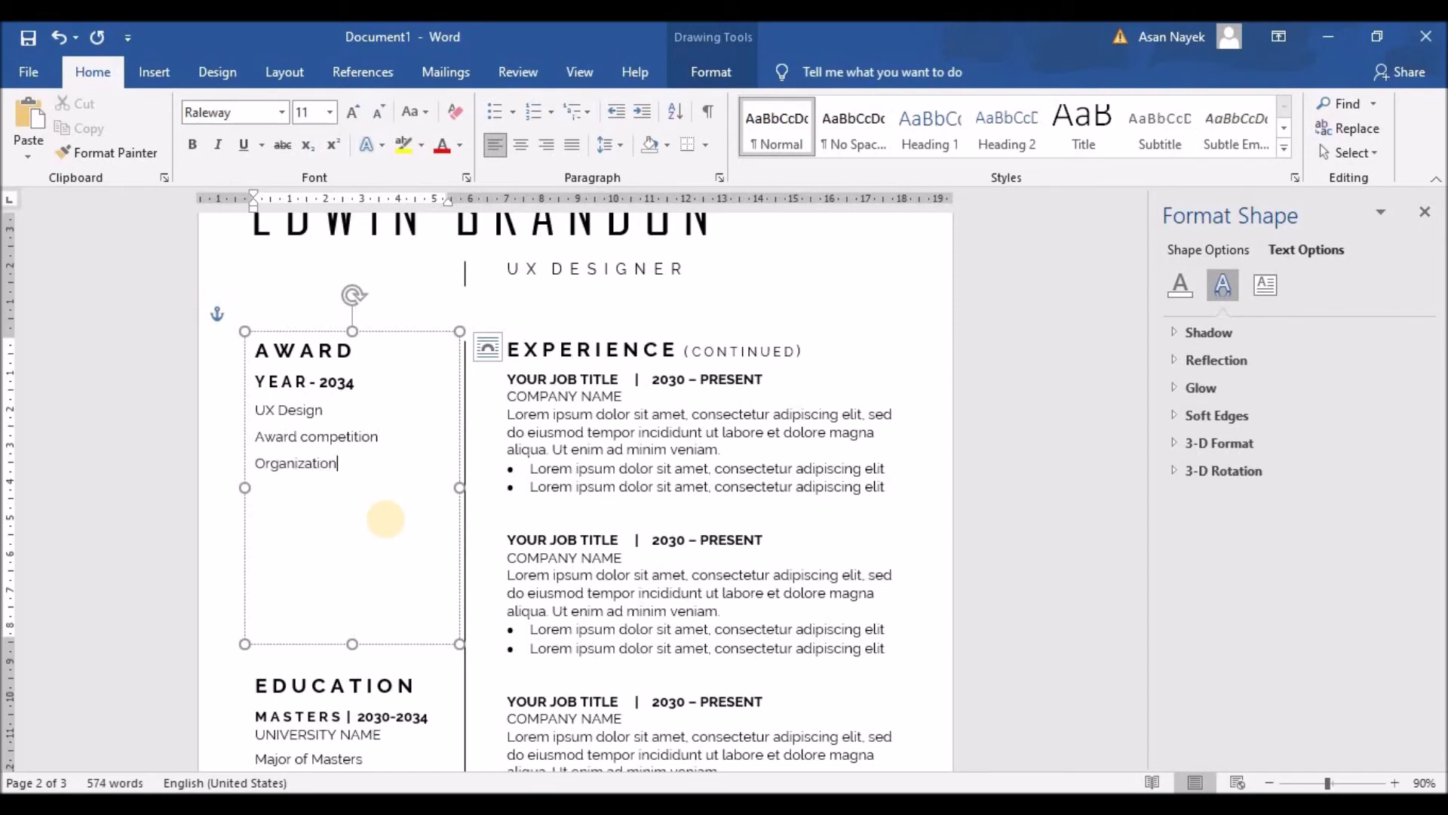
text(Nam)
text(USA )
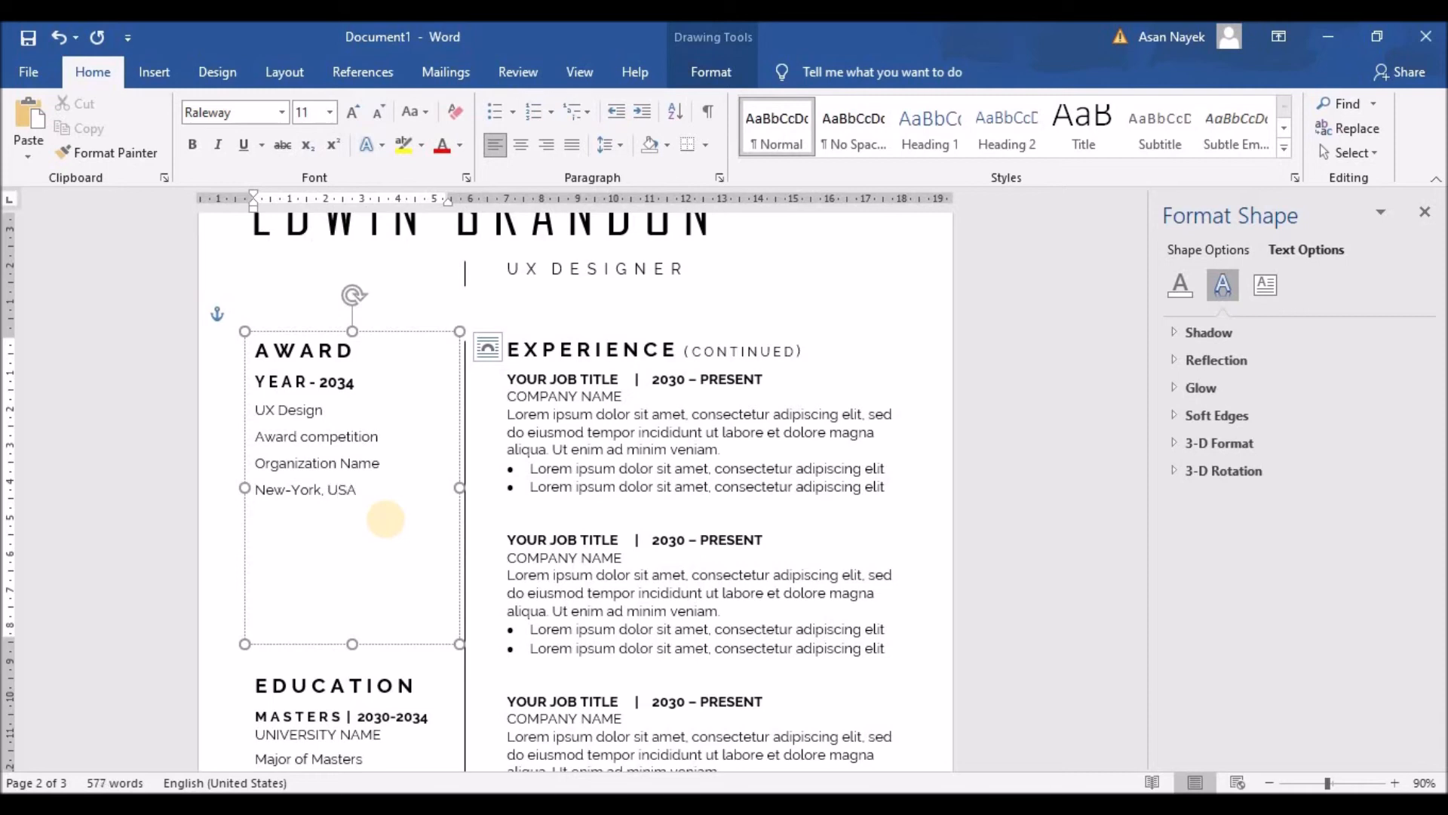
text(www.myaward.com)
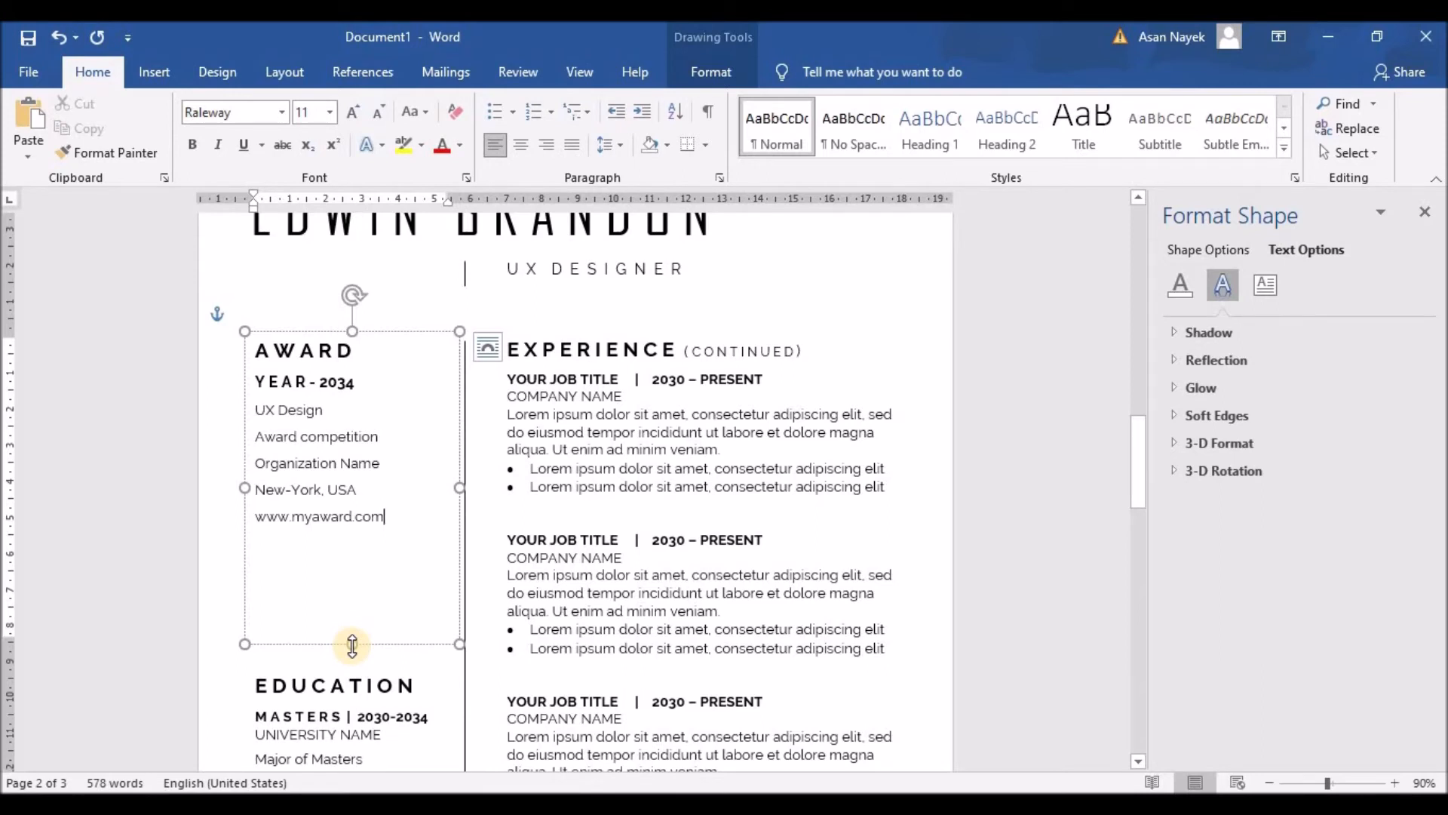
Shrink the Award text box to fit its text and delete the Education text box
drag(353, 645, 349, 533)
scroll(423, 495, down, 3)
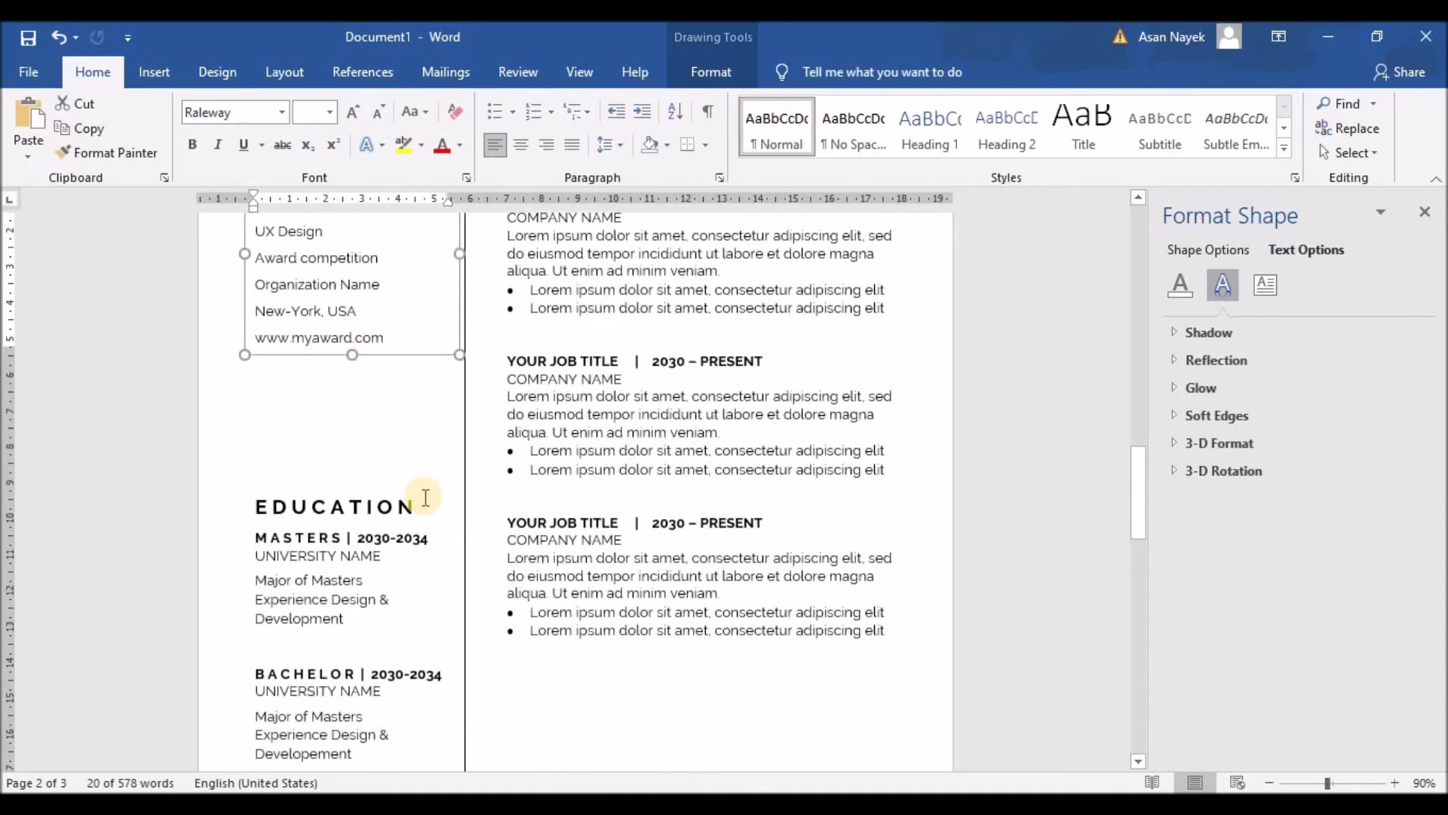
click(309, 541)
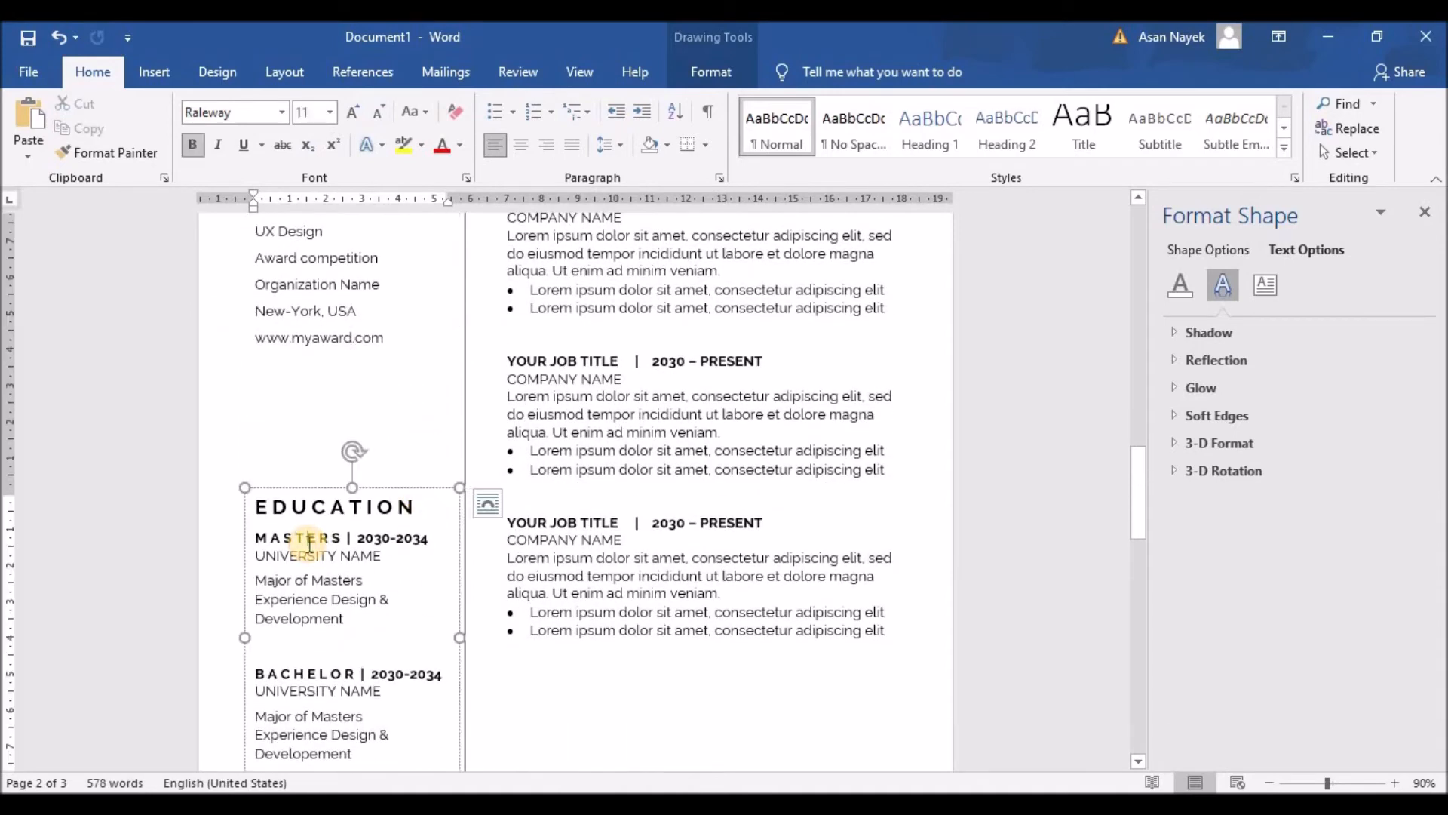
click(307, 486)
key(Delete)
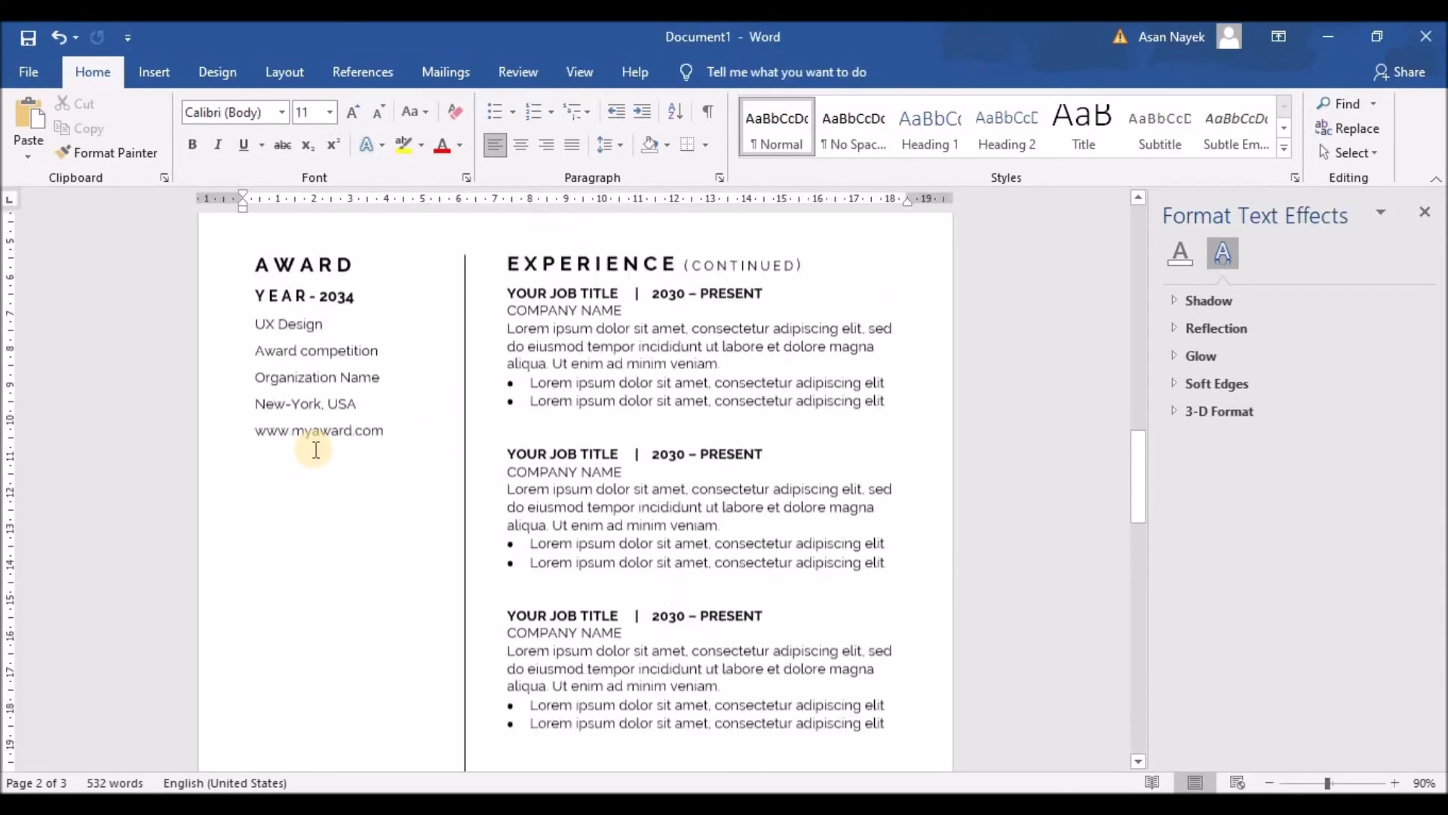
Duplicate the Award text box, nudge the copy below the original, and select its AWARD heading
click(303, 287)
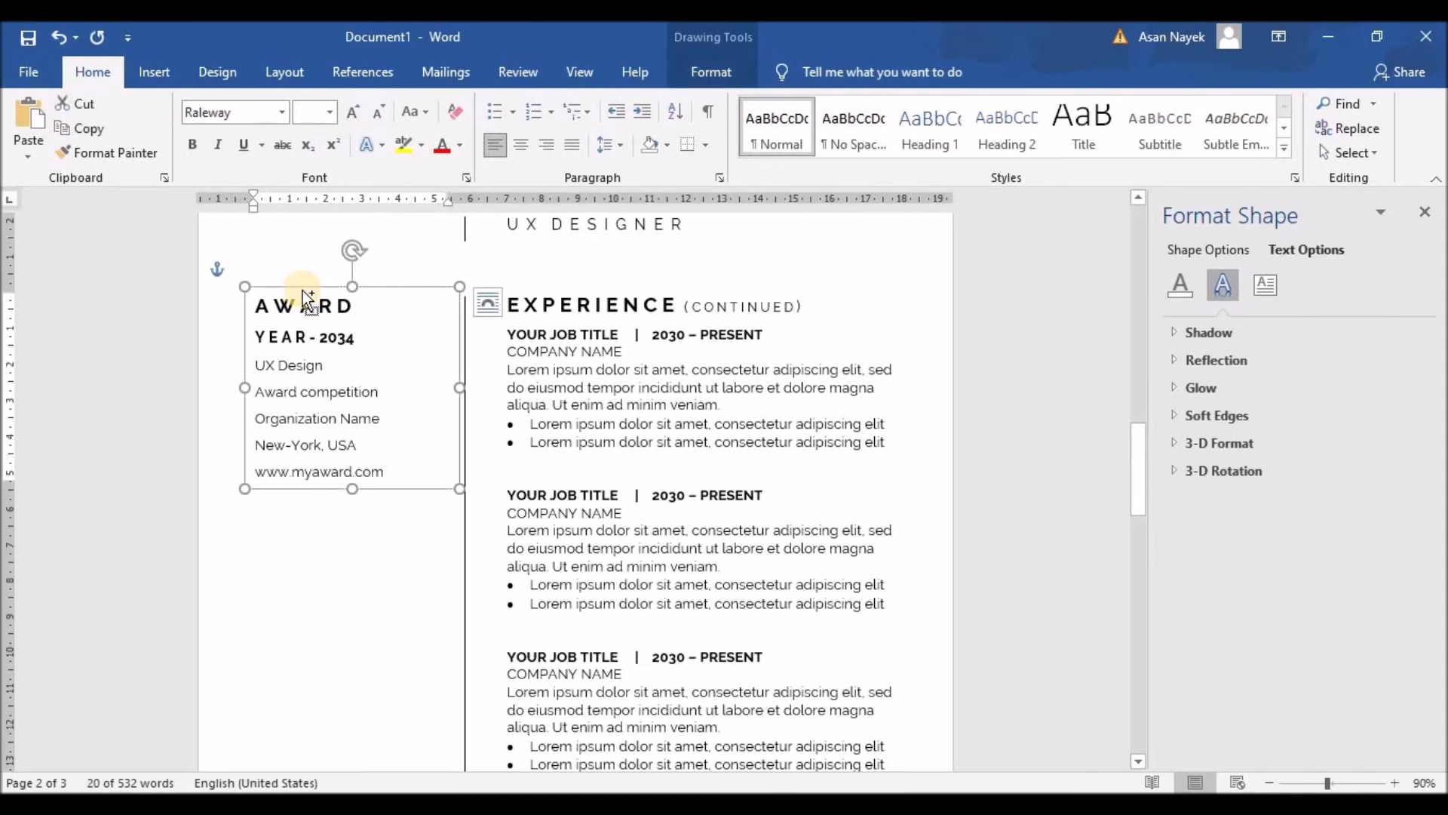
ctrl+drag(302, 291, 298, 310)
key(Down)
key(Down)
key(Down)
key(Down)
key(Down)
key(Down)
key(Down)
key(Down)
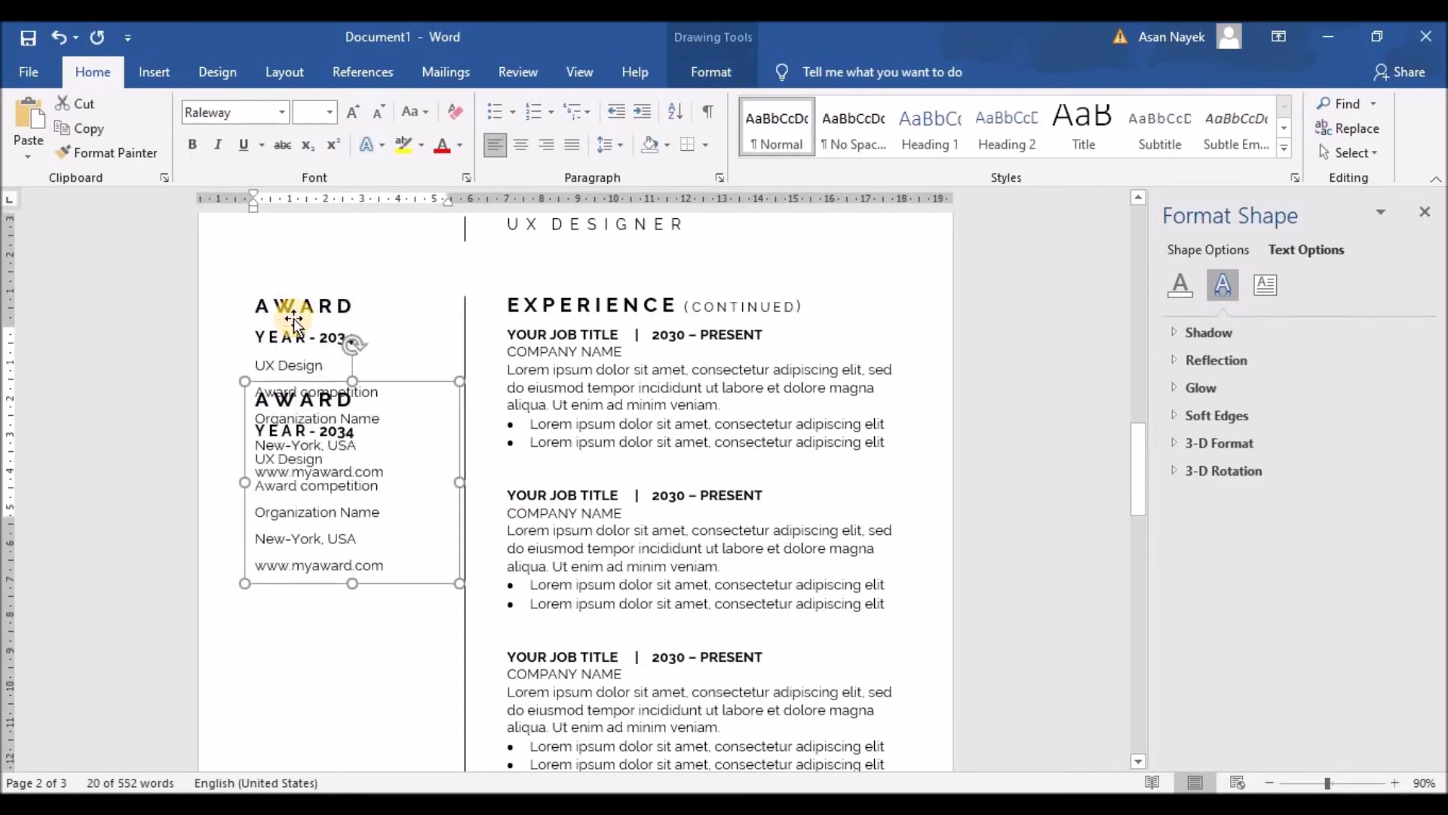
key(Down)
key(Down)
key(Down)
key(Down)
key(Down)
key(Down)
key(Down)
key(Down)
key(Down)
key(Down)
key(Down)
key(Down)
key(Down)
key(Down)
key(Down)
key(Down)
key(Down)
key(Down)
key(Down)
key(Down)
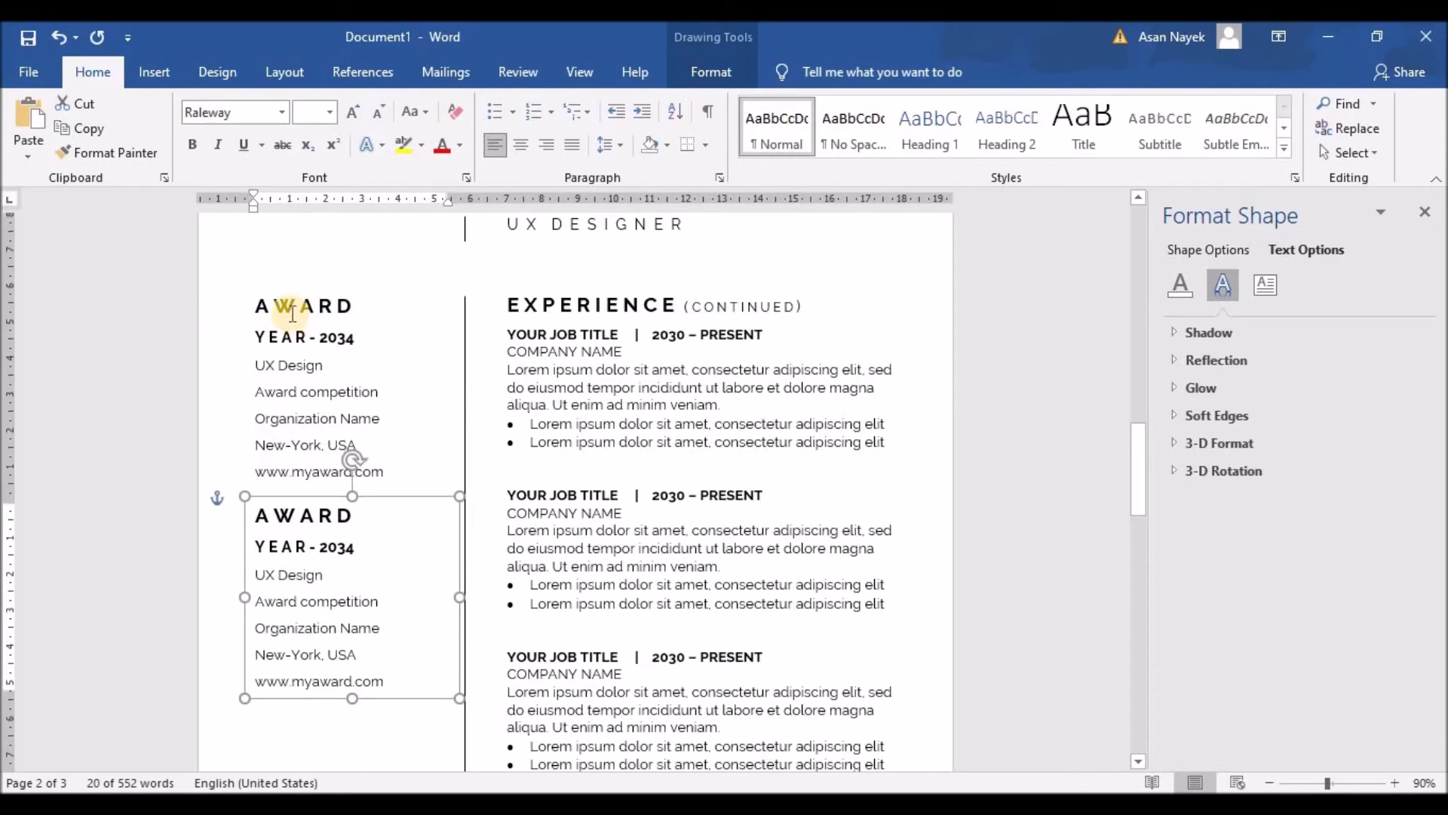
key(Down)
key(Down)
key(Down)
key(Down)
key(Down)
key(Down)
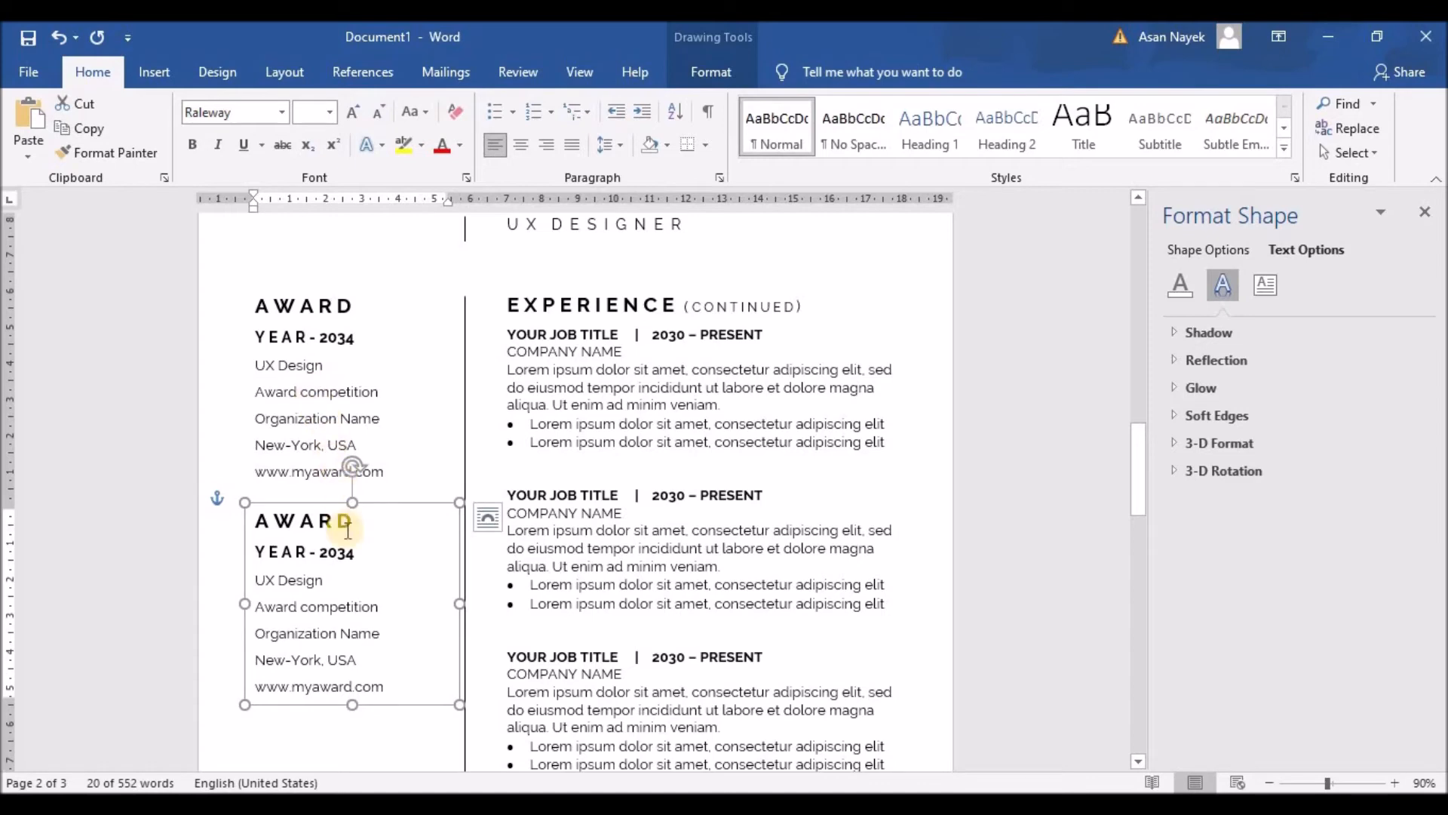
key(Down)
key(Down)
key(Down)
key(Down)
key(Down)
key(Down)
key(Down)
key(Down)
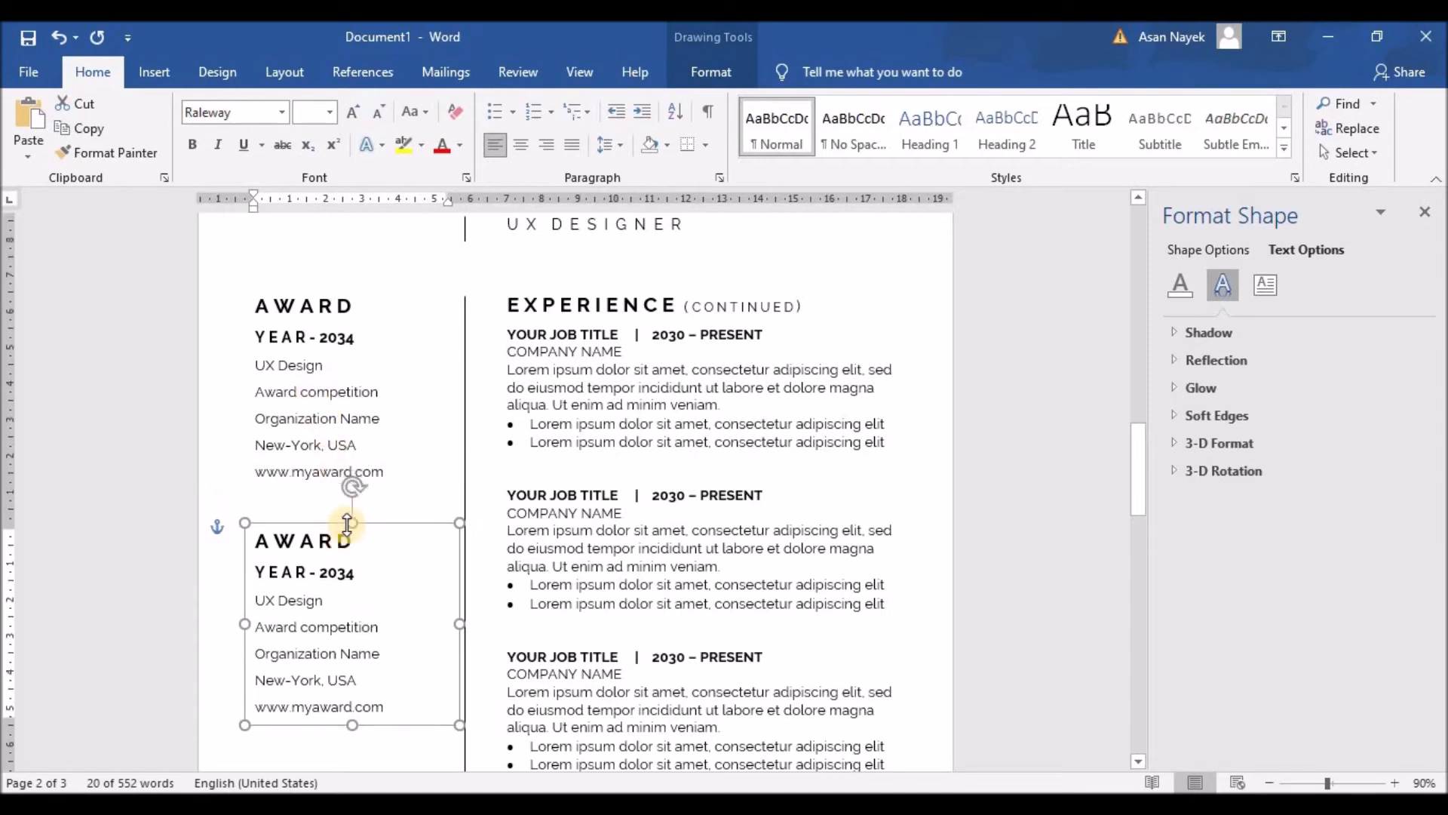
scroll(358, 444, down, 5)
scroll(357, 444, up, 4)
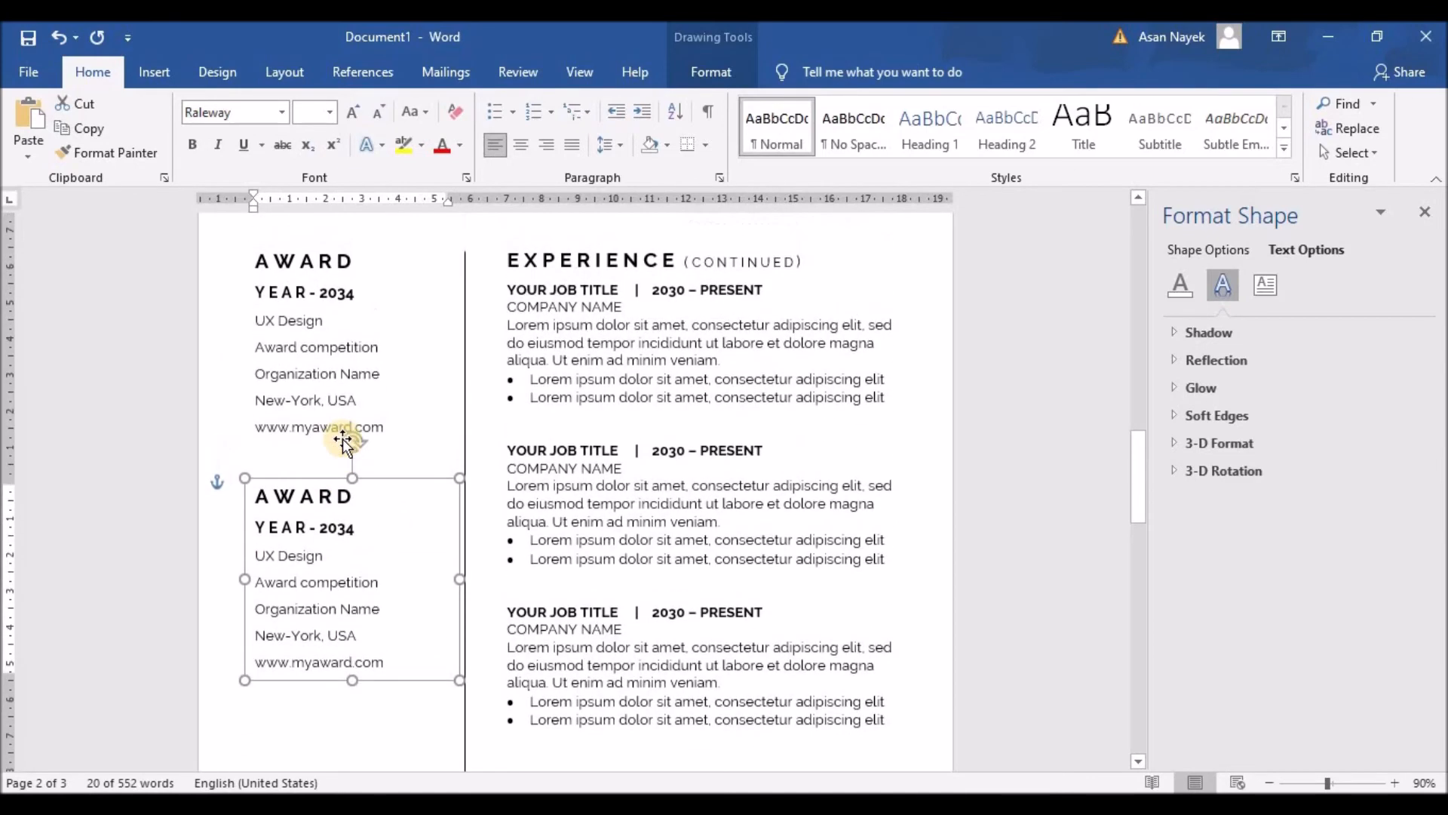
scroll(682, 530, down, 8)
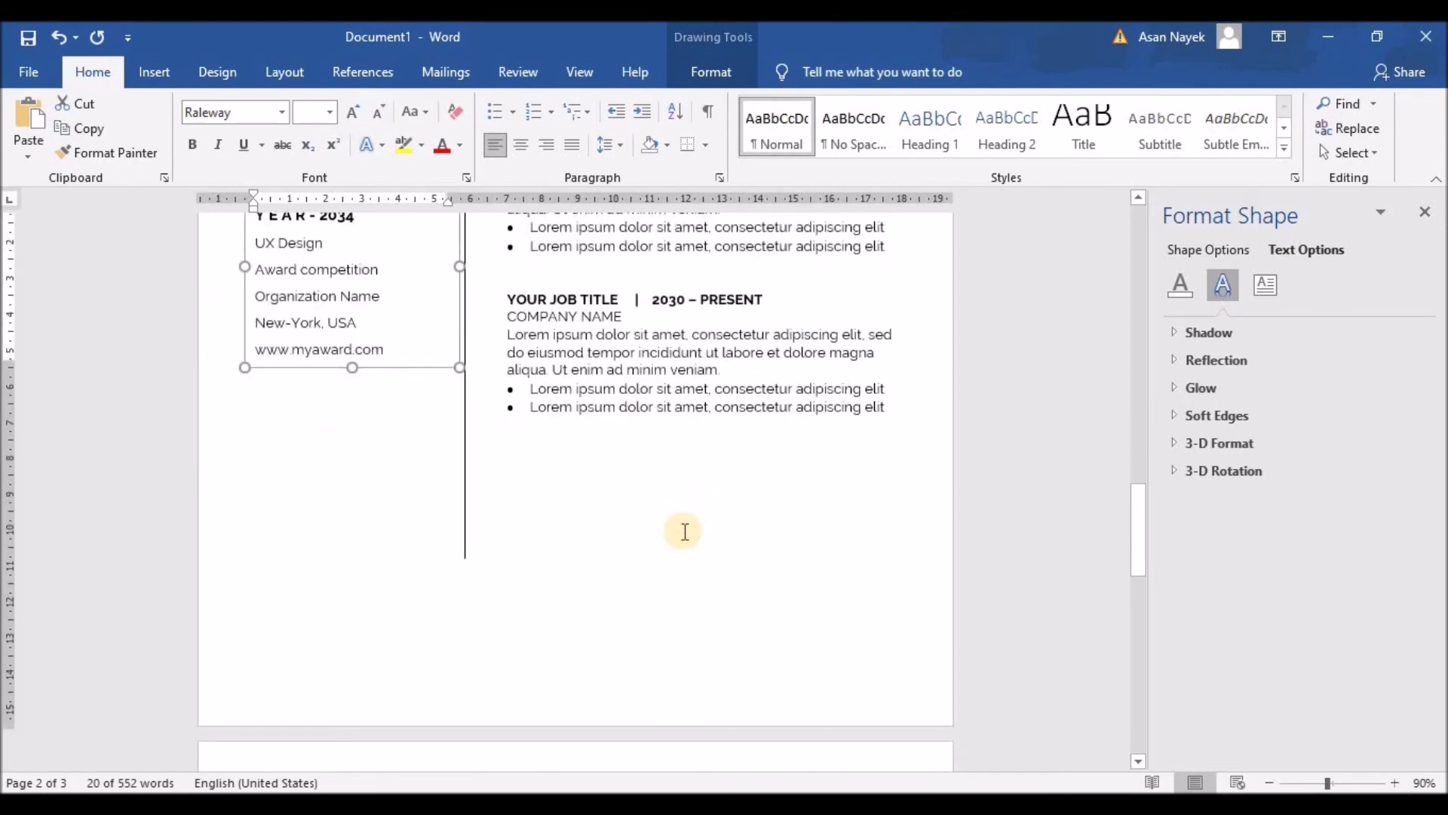
scroll(681, 530, up, 4)
drag(356, 317, 234, 317)
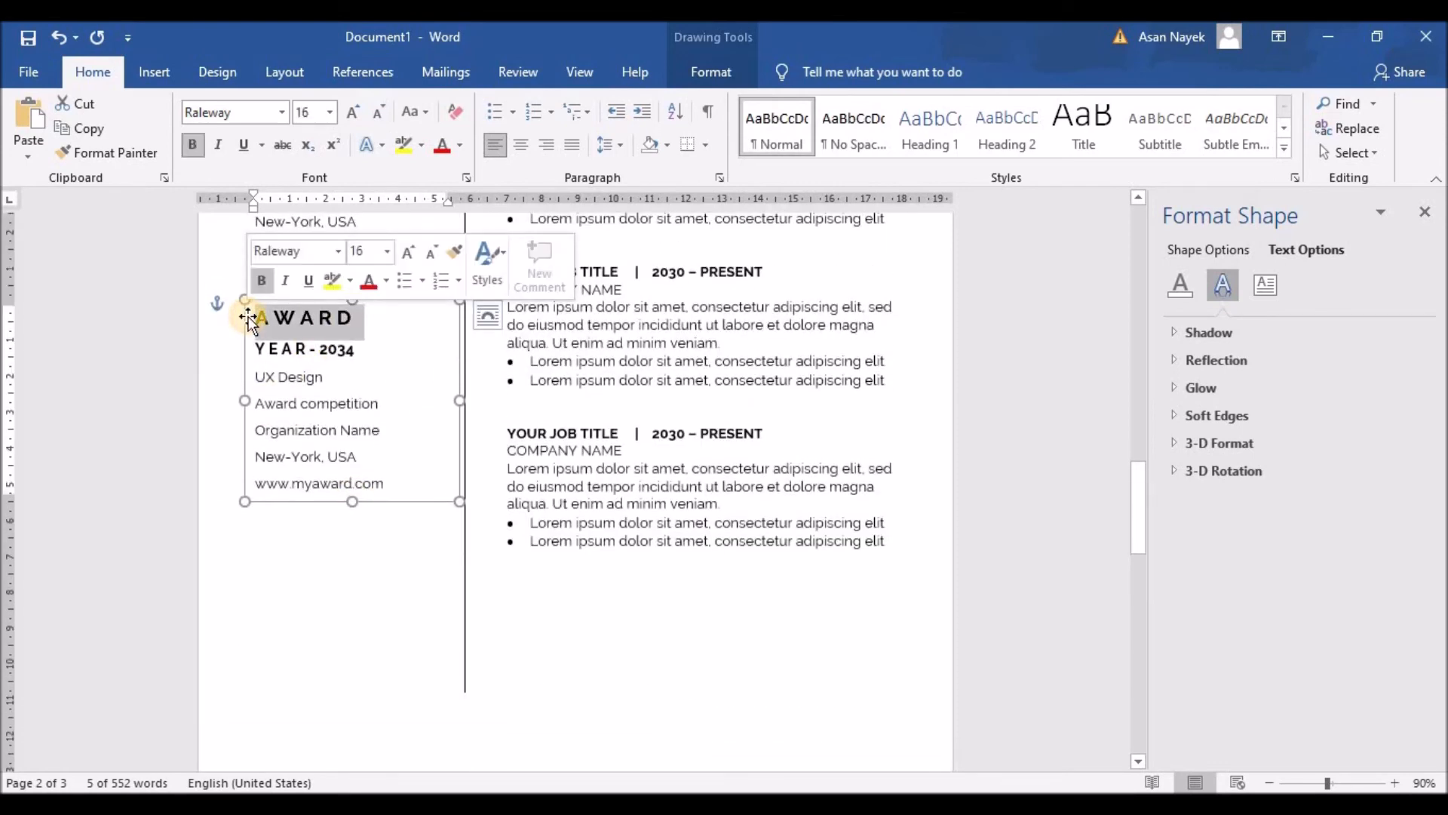
Replace the AWARD heading with SKILLS, spaced out as S K I L L S
text(SKILLS)
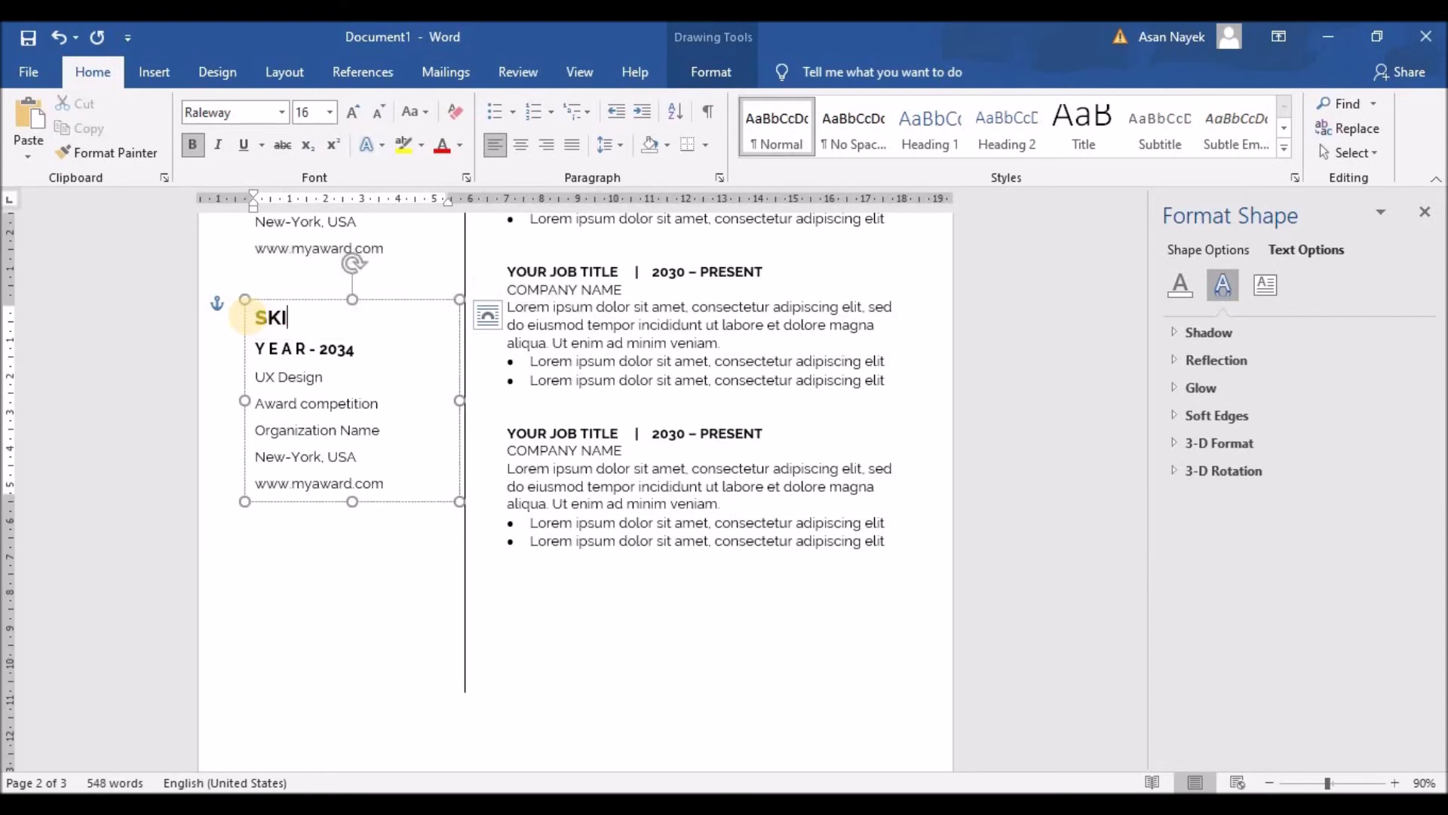
click(269, 317)
click(285, 318)
click(297, 318)
click(311, 318)
click(335, 318)
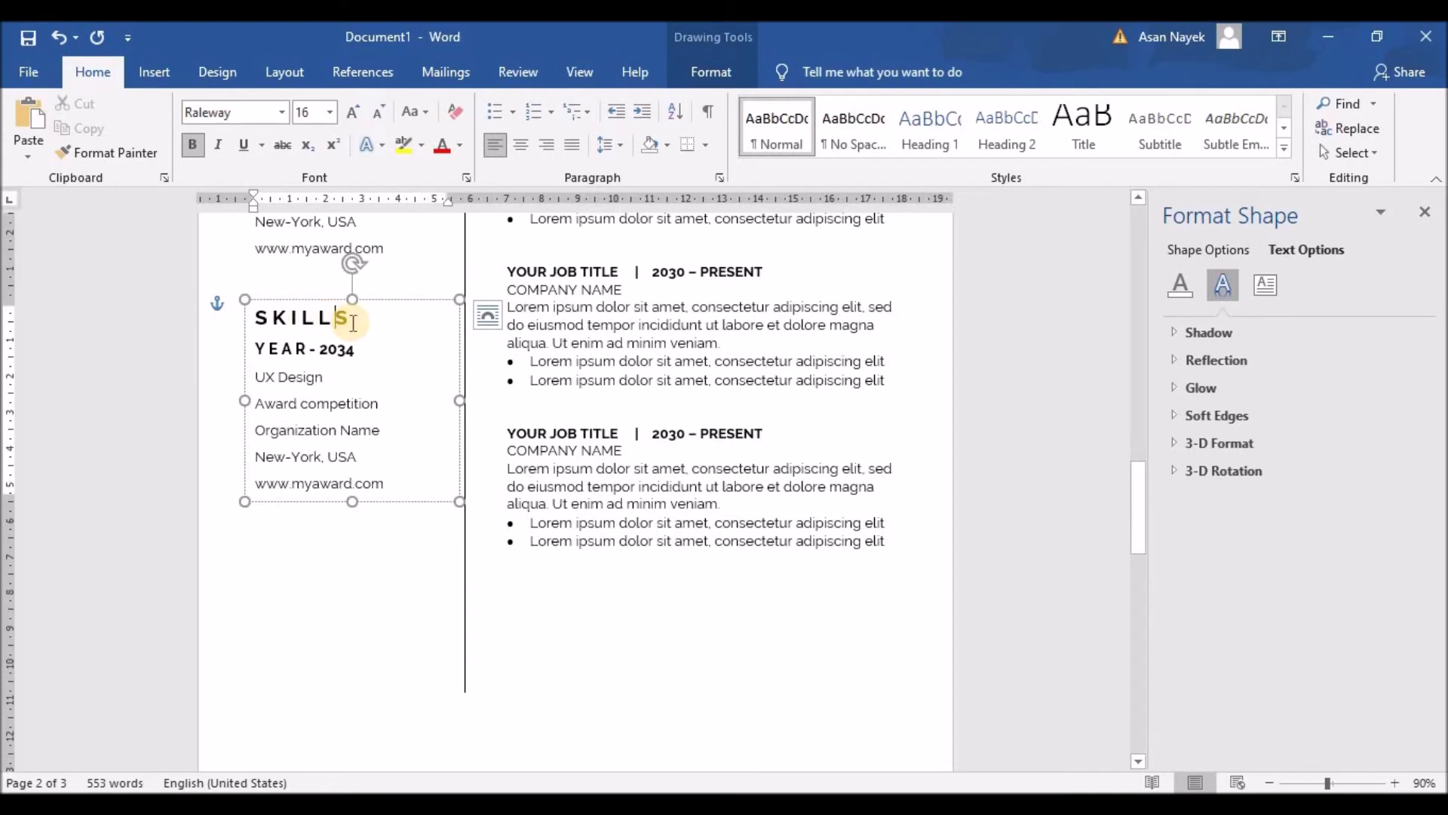
Replace the YEAR - 2034 line with the letter-spaced subheading T E C H N I C A L
drag(354, 352, 254, 349)
text(TECHNICAL)
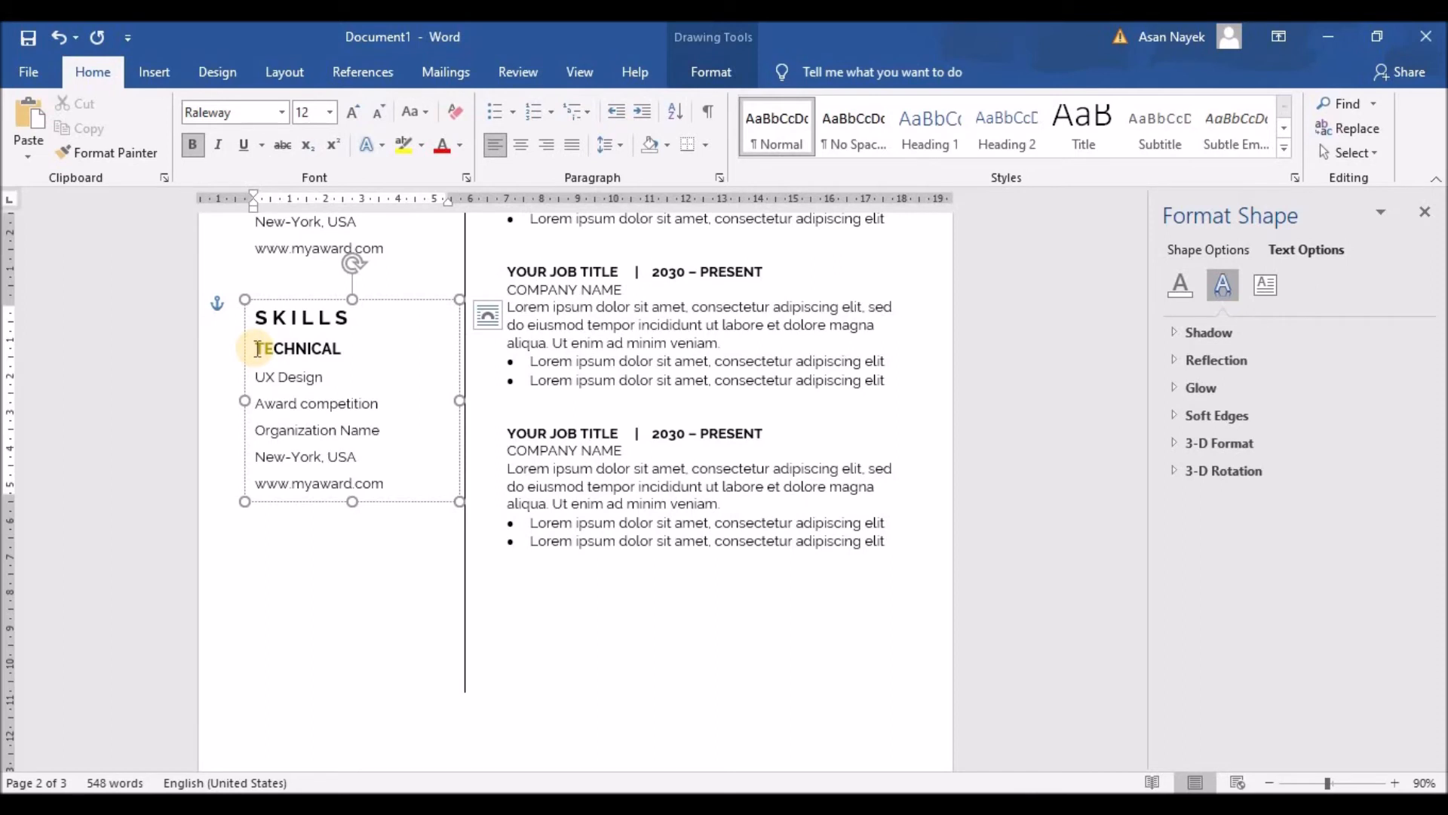
click(263, 348)
click(277, 349)
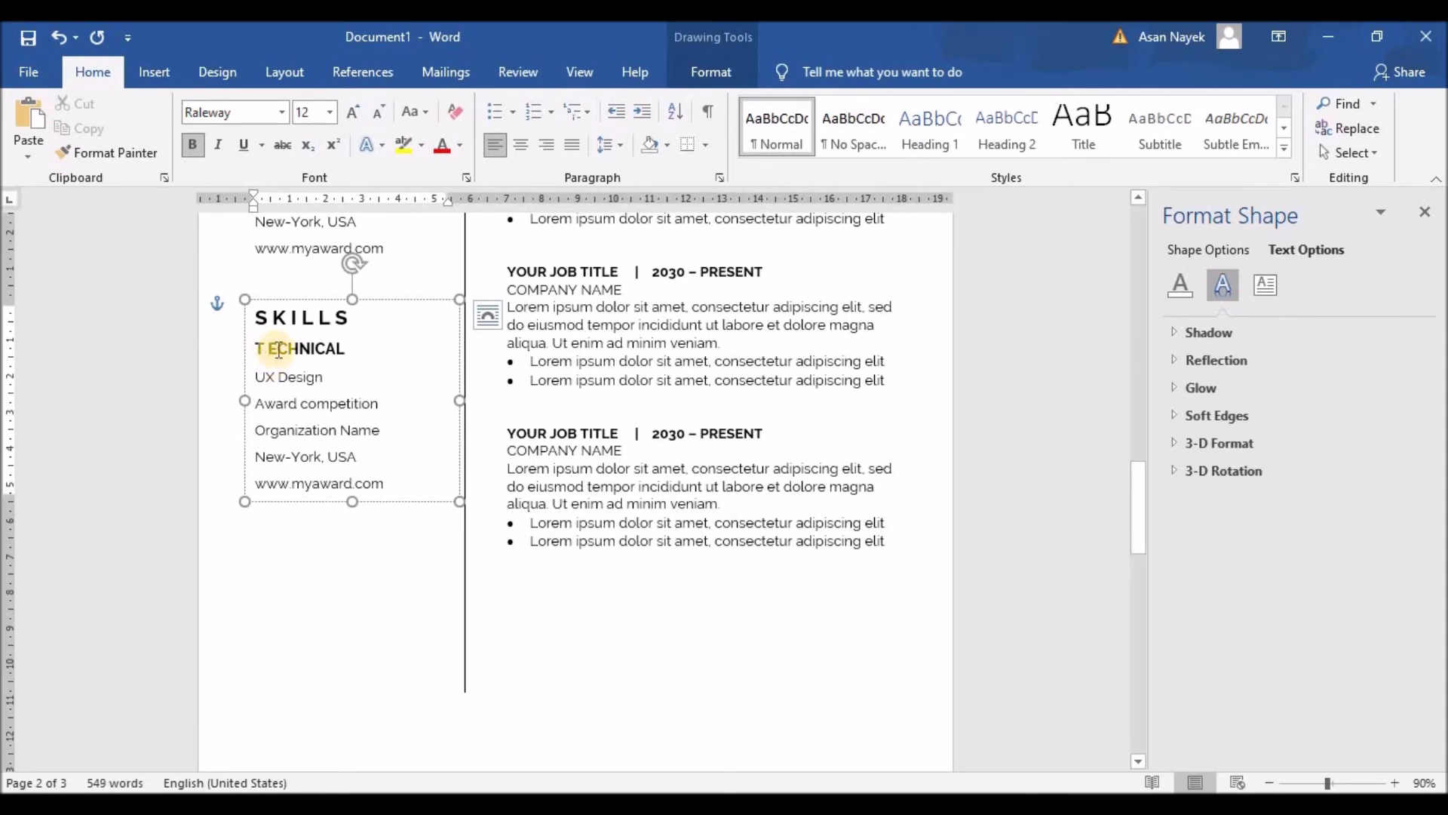
click(298, 348)
click(312, 349)
click(324, 351)
click(333, 349)
click(346, 351)
click(357, 348)
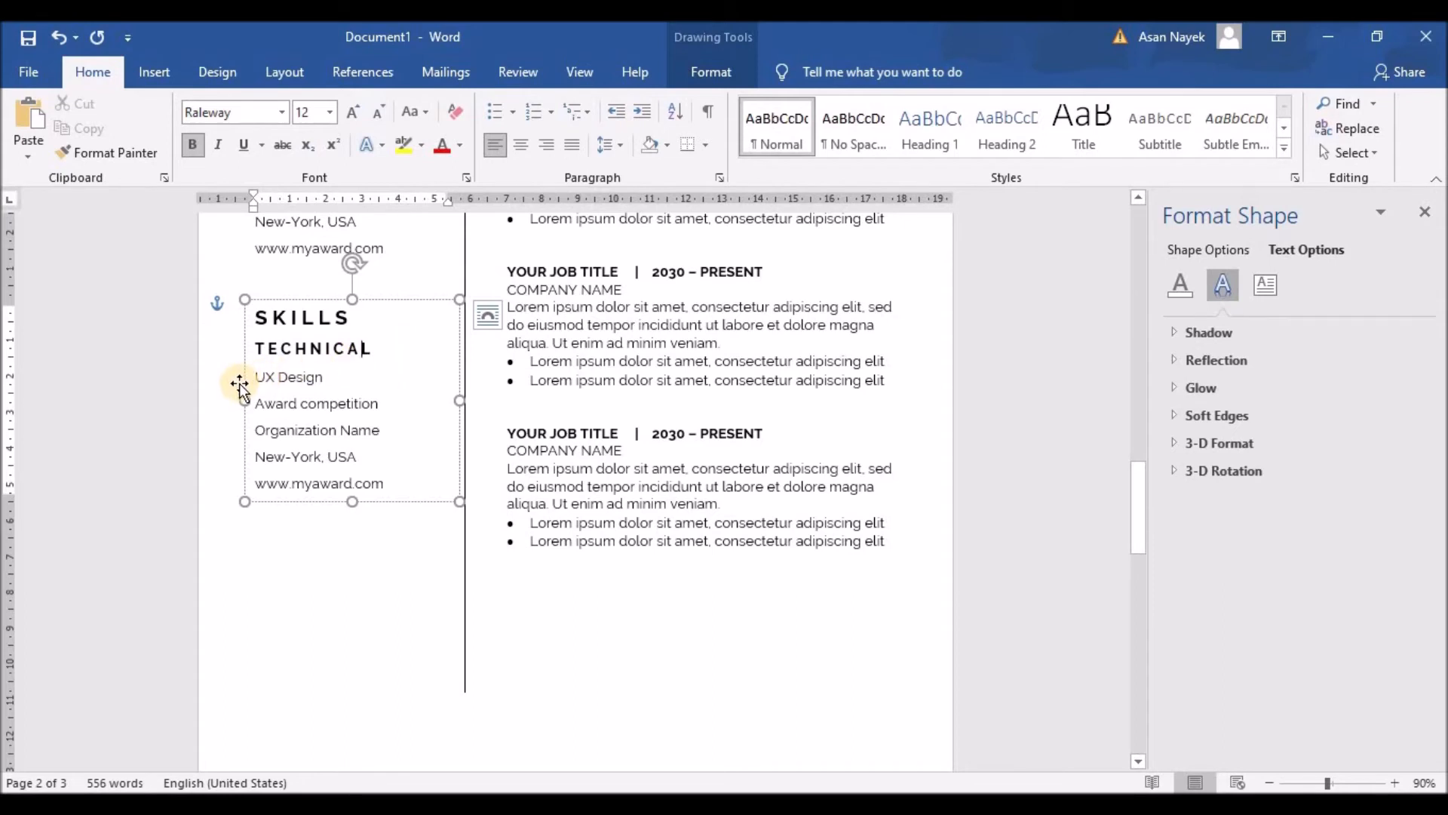
Bullet the award detail lines and replace them with skills starting Adobe Photoshop, Interact, JavaScript, Custom Code
drag(255, 376, 389, 486)
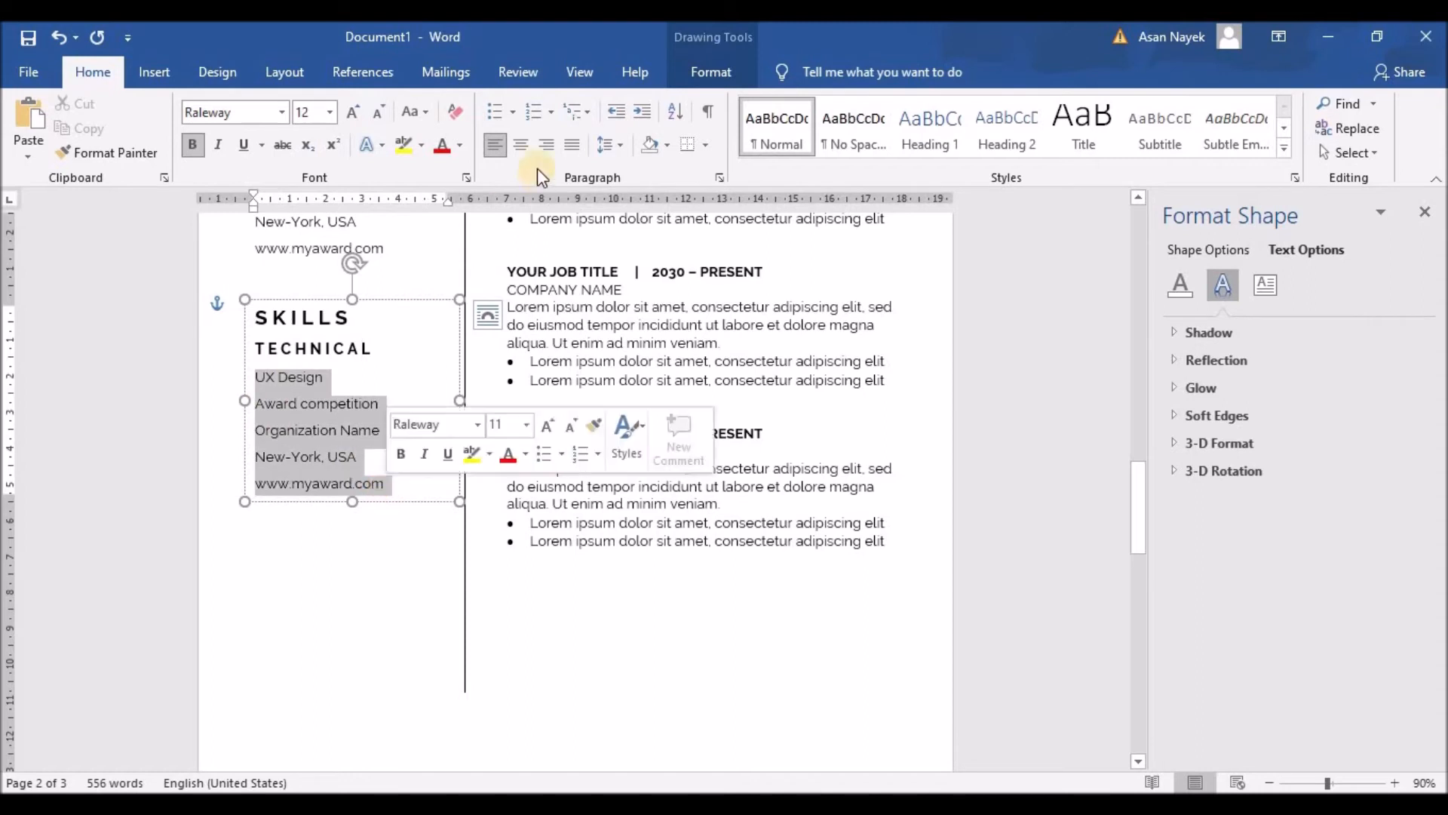
click(495, 111)
drag(301, 379, 421, 462)
text(Adobe )
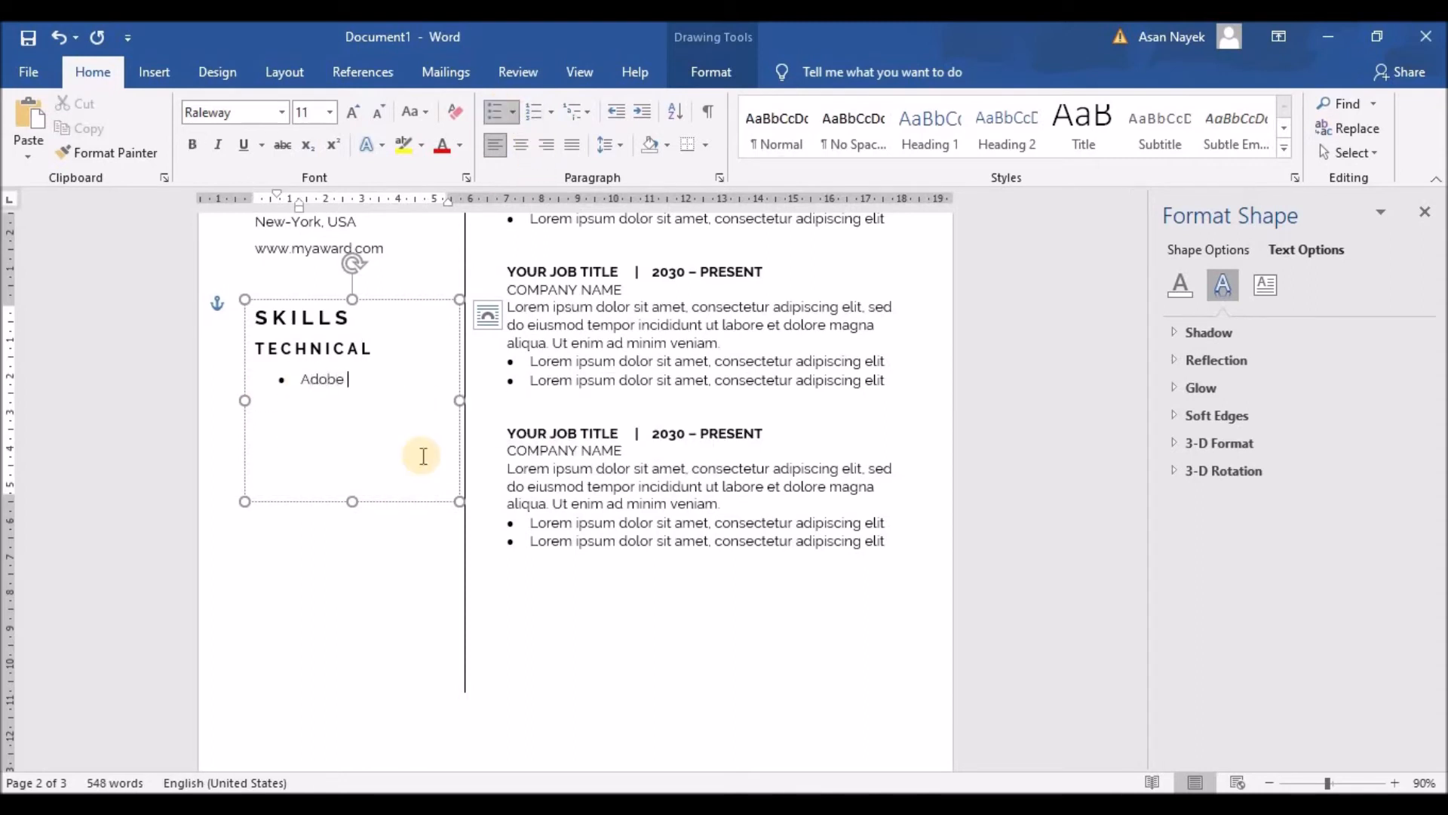
text(Photoshop)
text(Interactions)
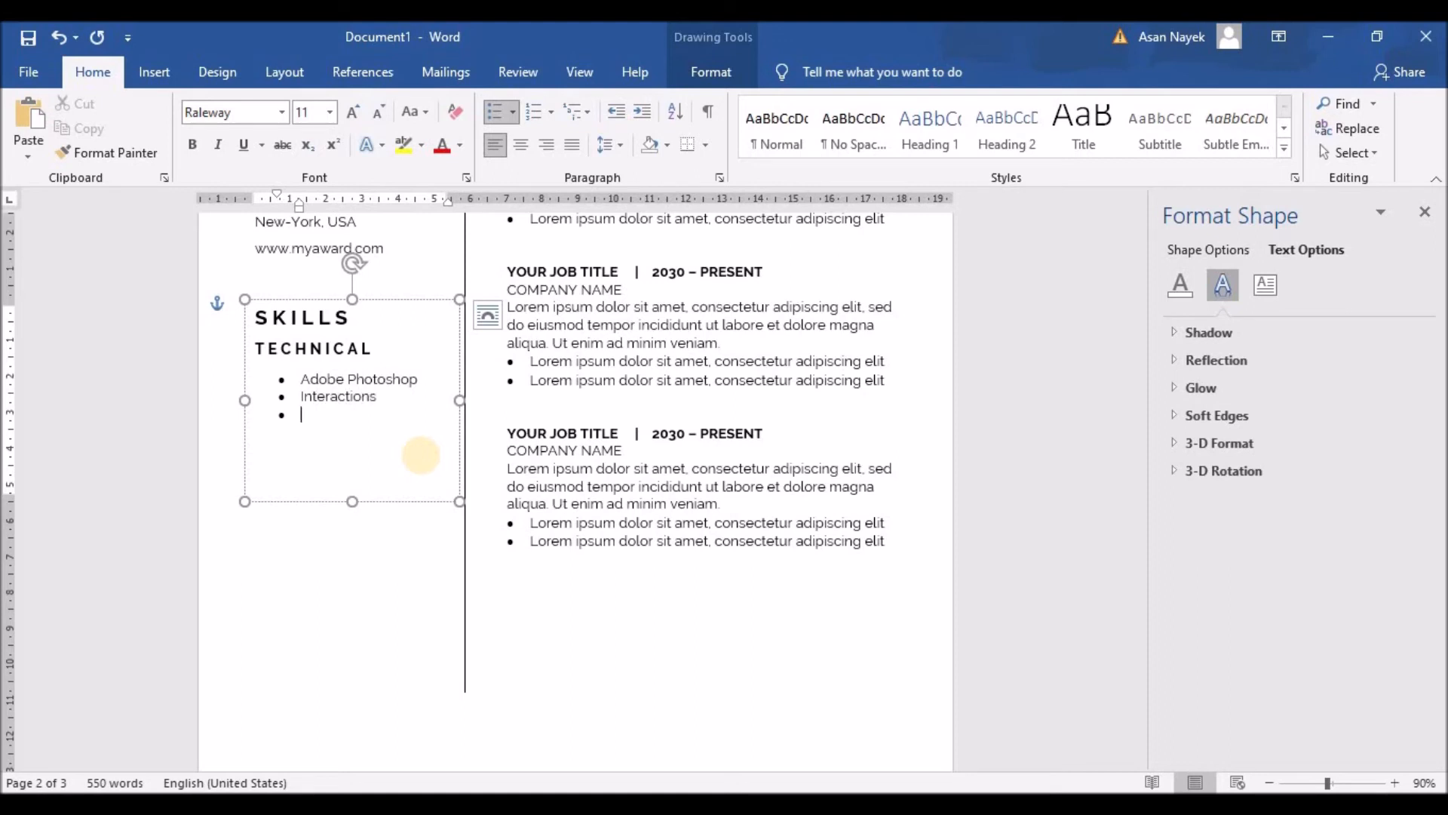
text(JavaScriptCustom Code)
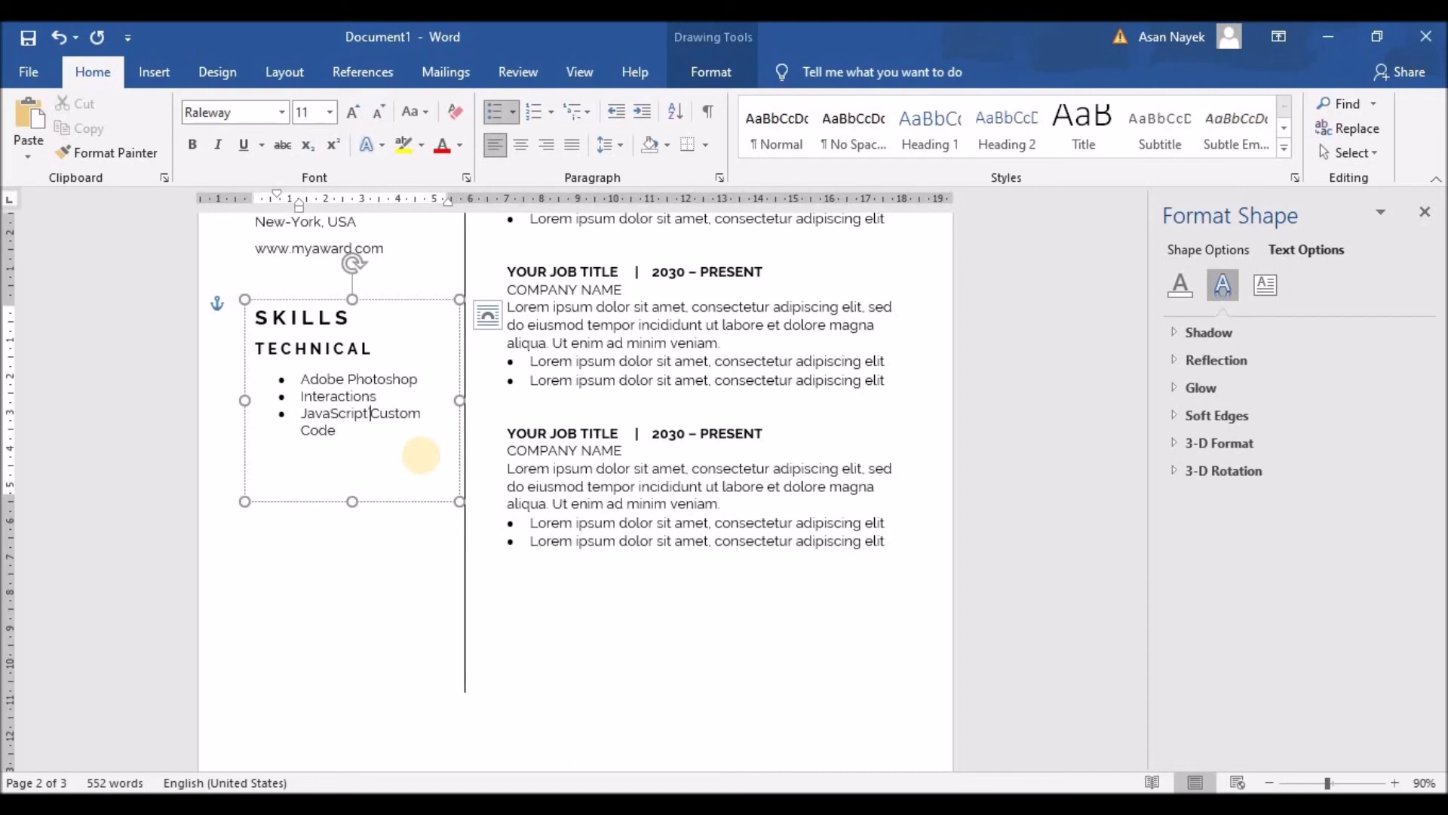
key(shift+Return)
key(BackSpace)
key(Return)
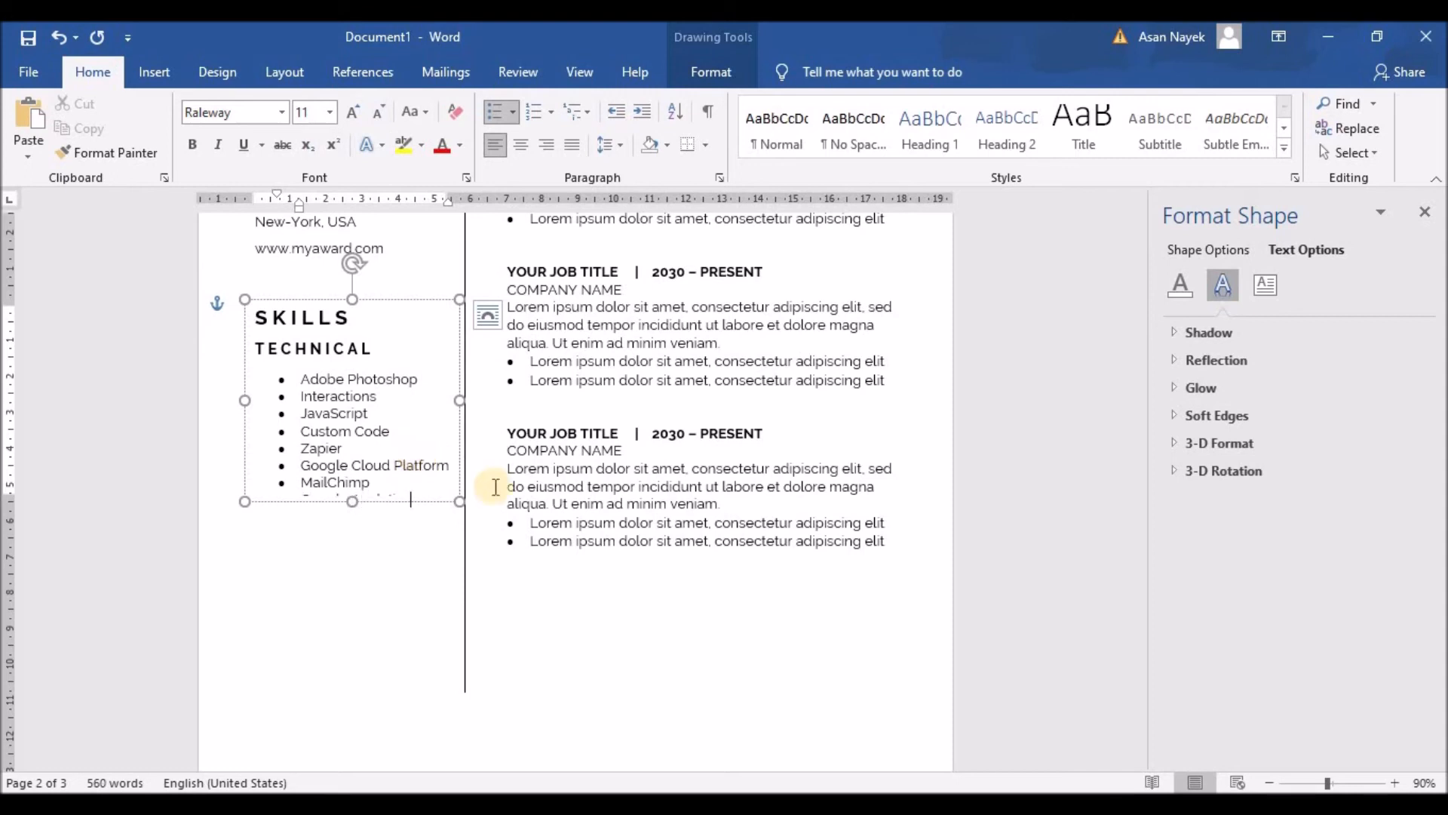
Enlarge the box to fit the list, correct the Google Cloud Platform item, and select the whole list
drag(352, 501, 352, 591)
click(451, 467)
key(BackSpace)
key(BackSpace)
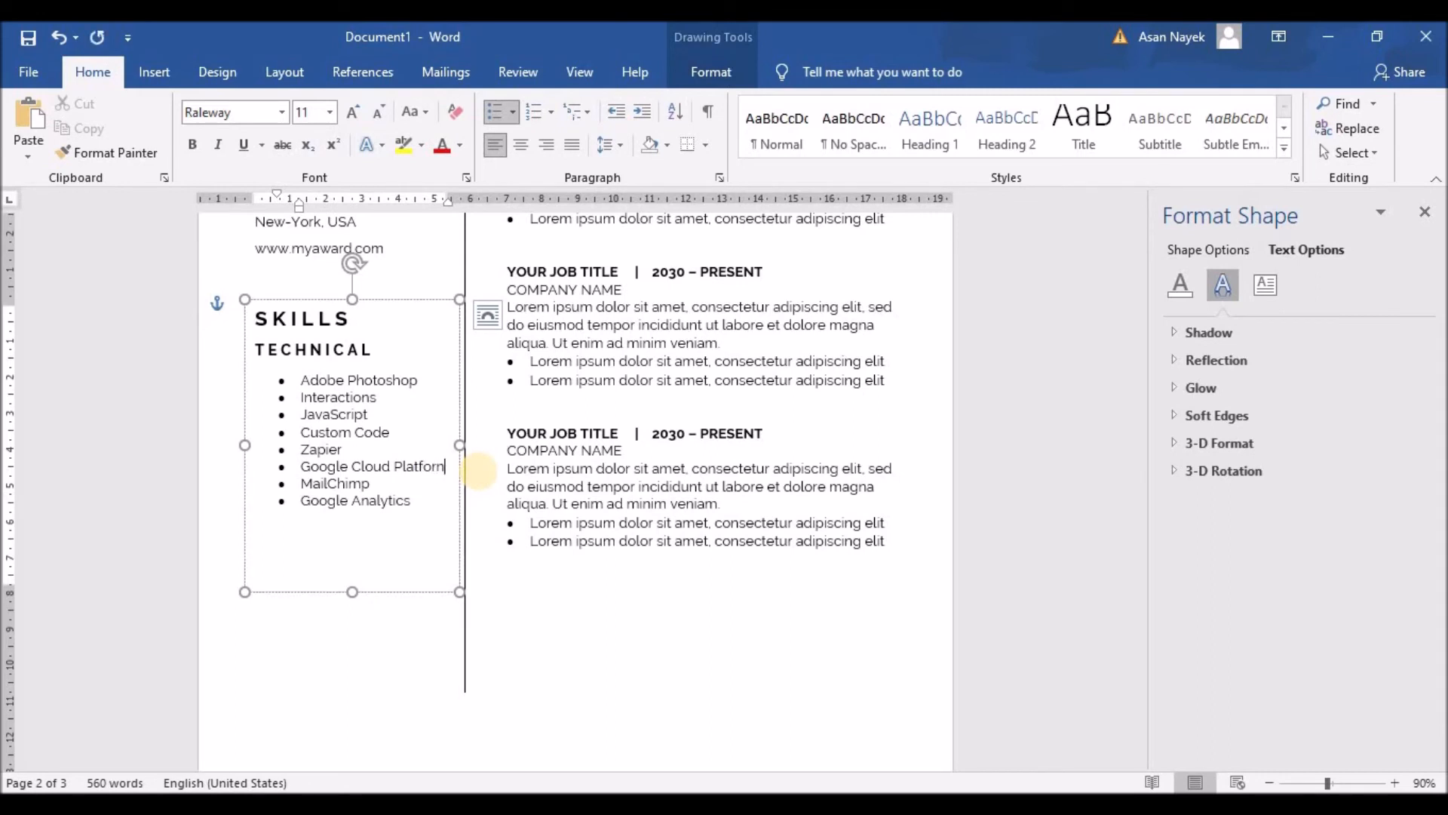
text(rm)
drag(458, 533, 300, 379)
Decrease the skills list indent, apply 1.5 line spacing, and start a new CSS/PHP bullet after Google Analytics
click(616, 111)
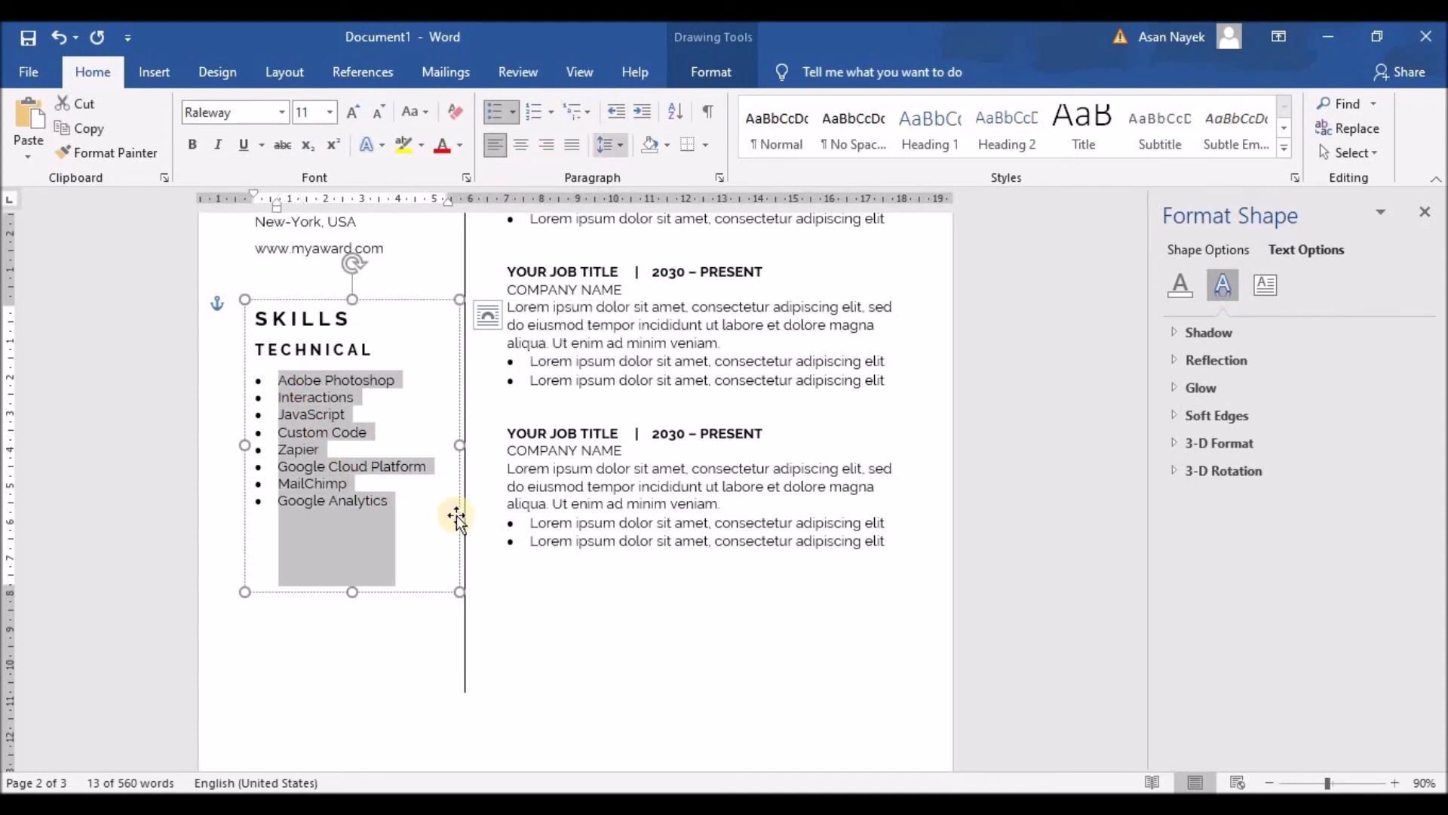
click(622, 146)
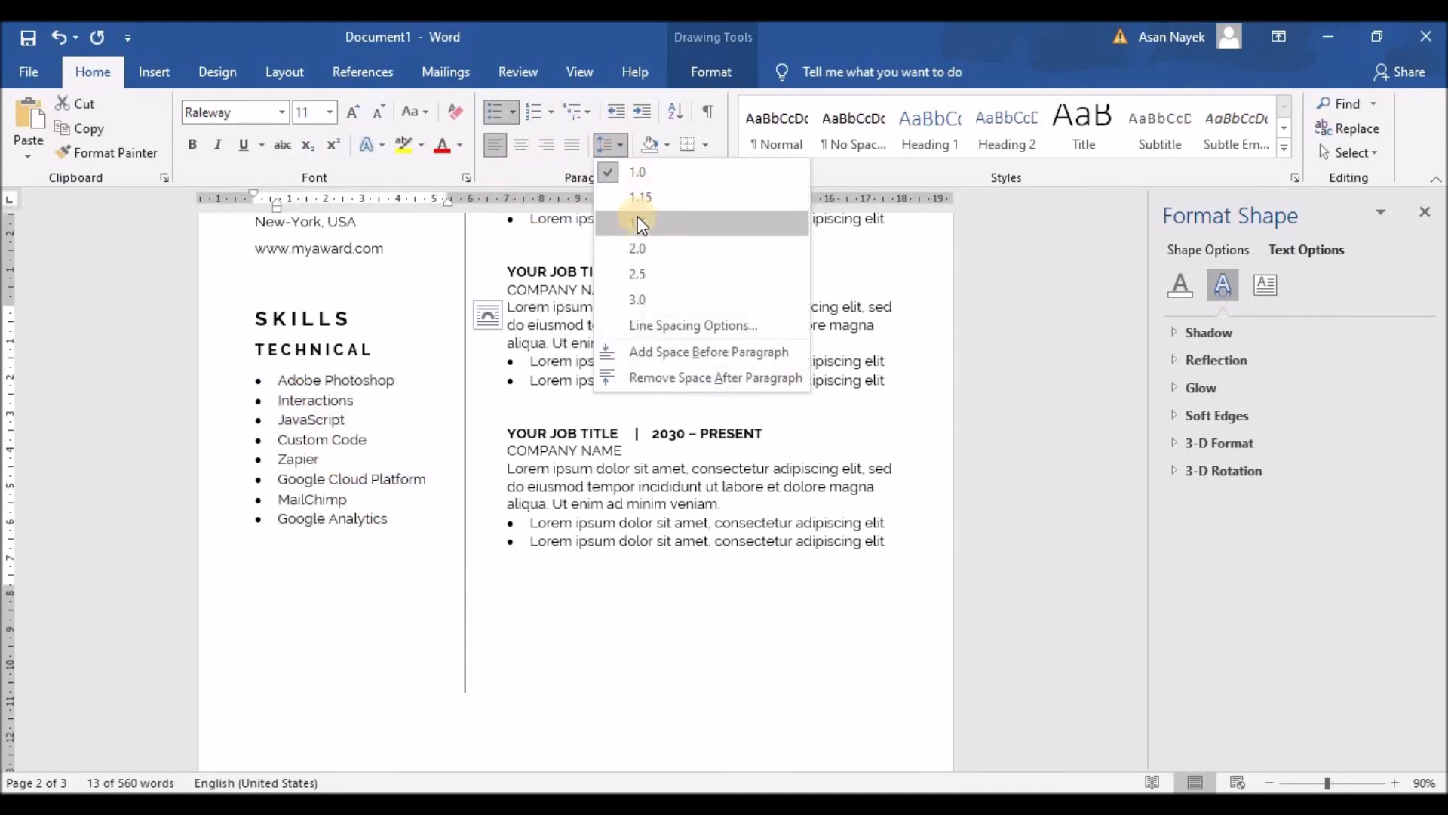
click(638, 217)
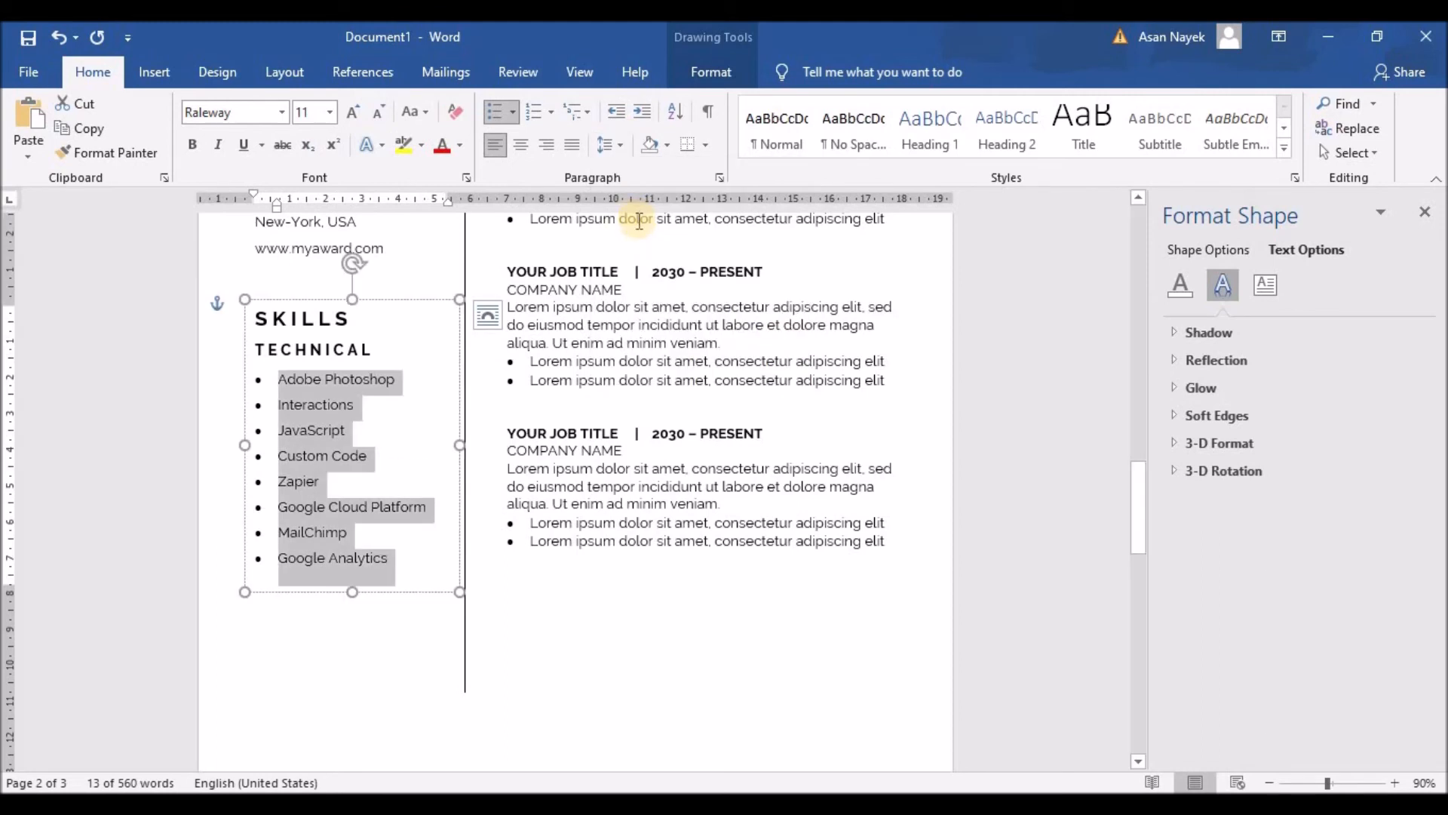
click(363, 589)
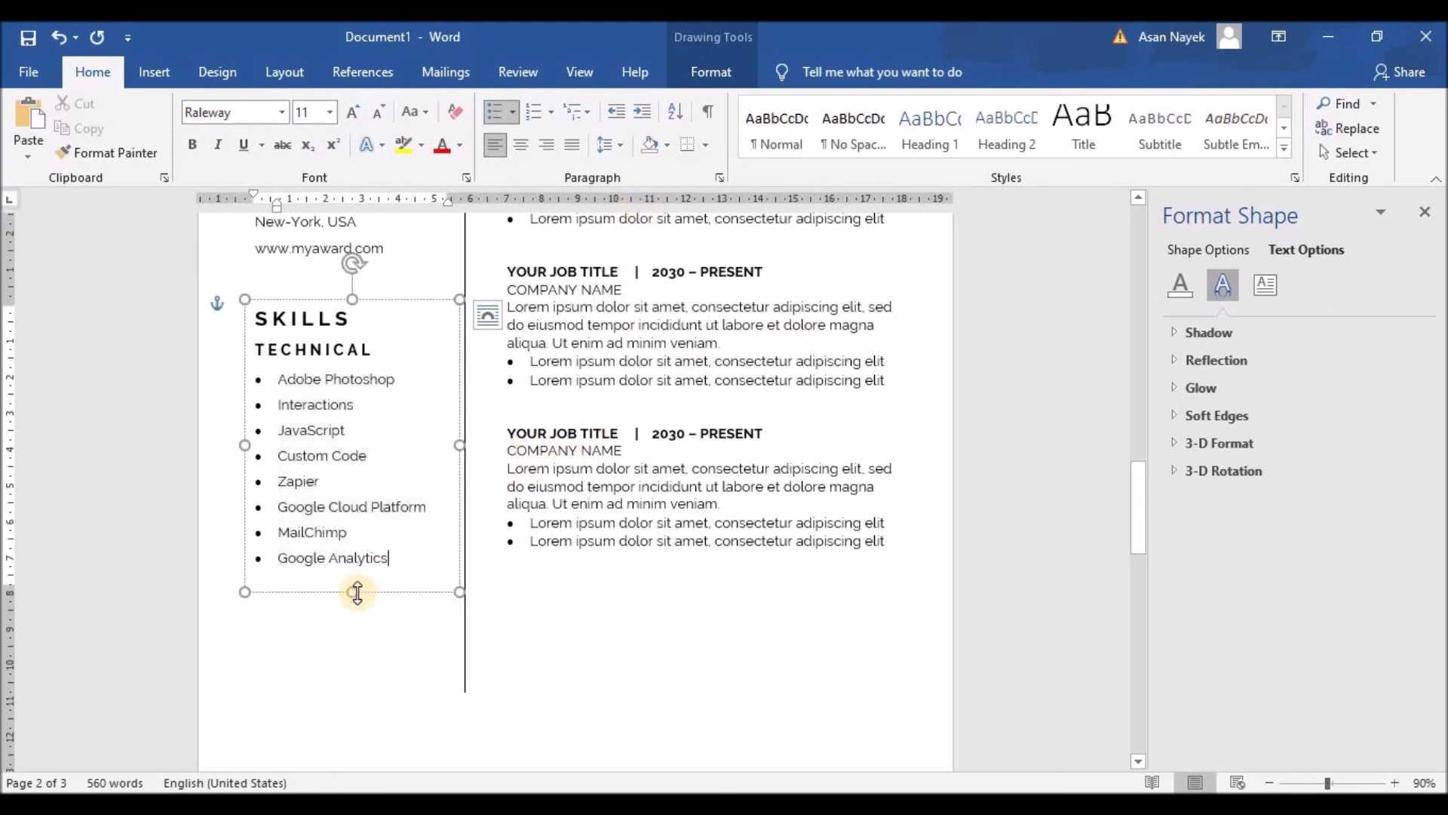
click(407, 557)
key(Return)
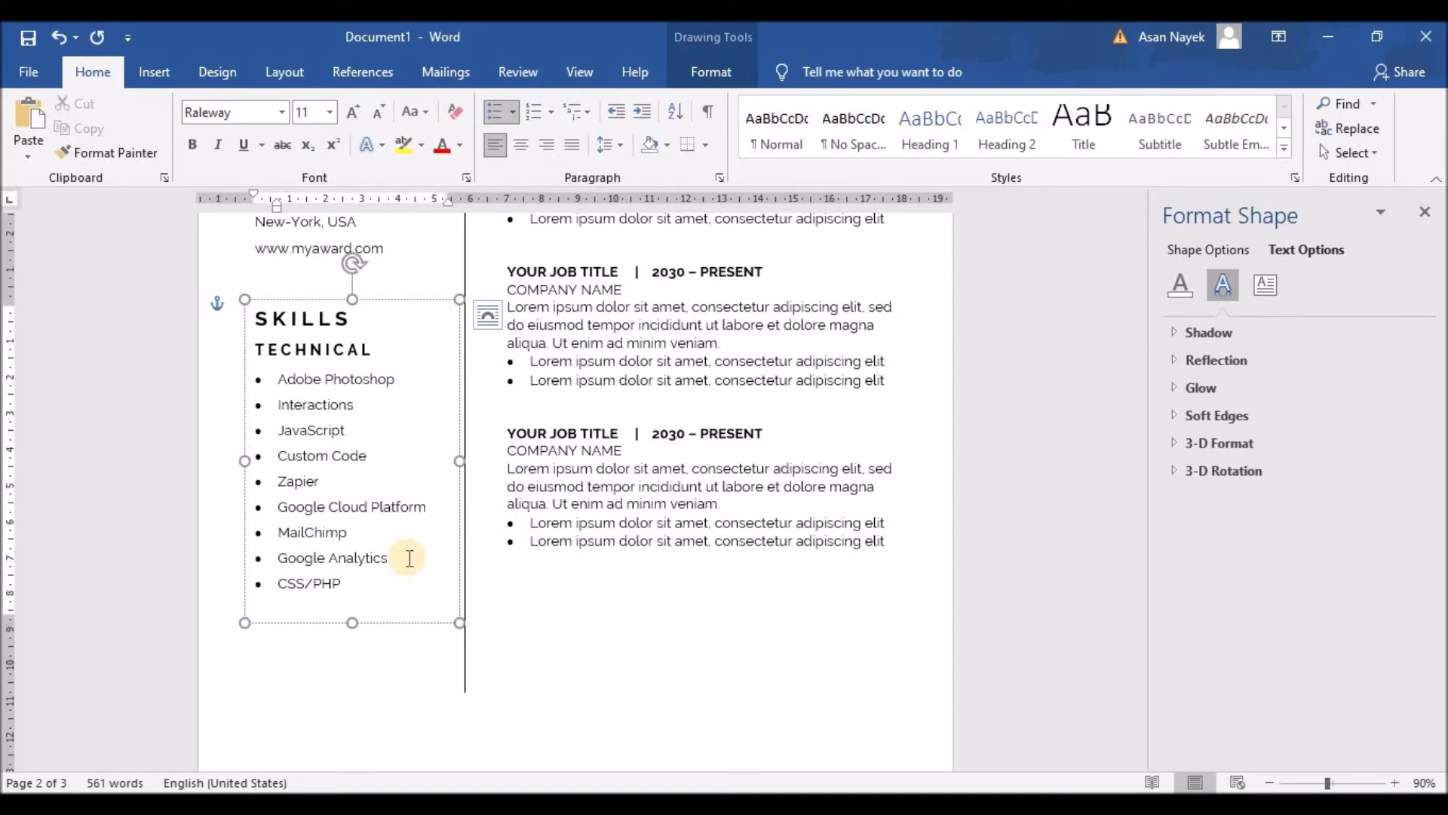
scroll(633, 598, up, 3)
scroll(638, 603, down, 4)
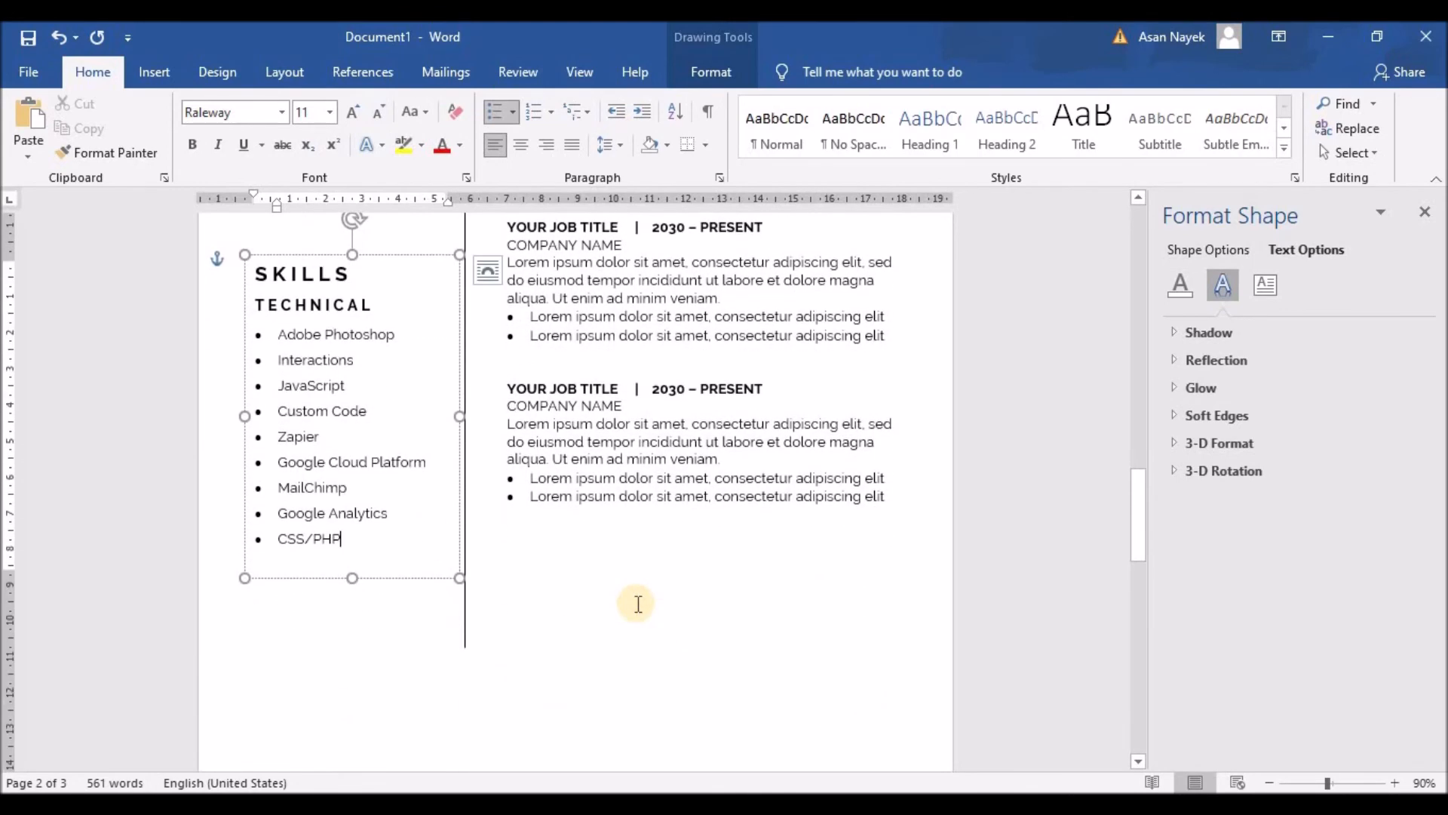
scroll(637, 603, up, 3)
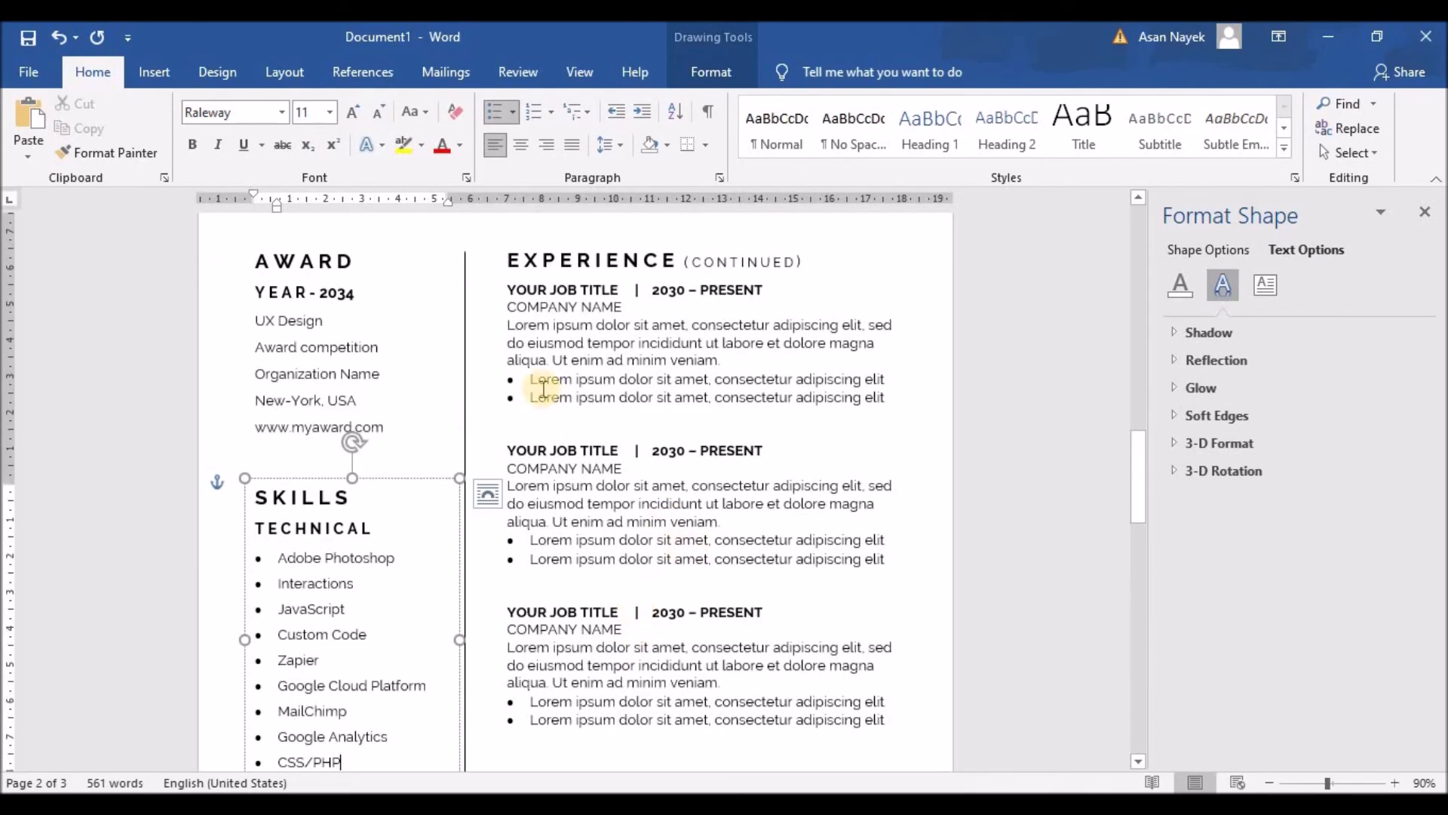
Copy a Lorem ipsum bullet and paste it as a third bullet under the first and second jobs
drag(530, 397, 882, 405)
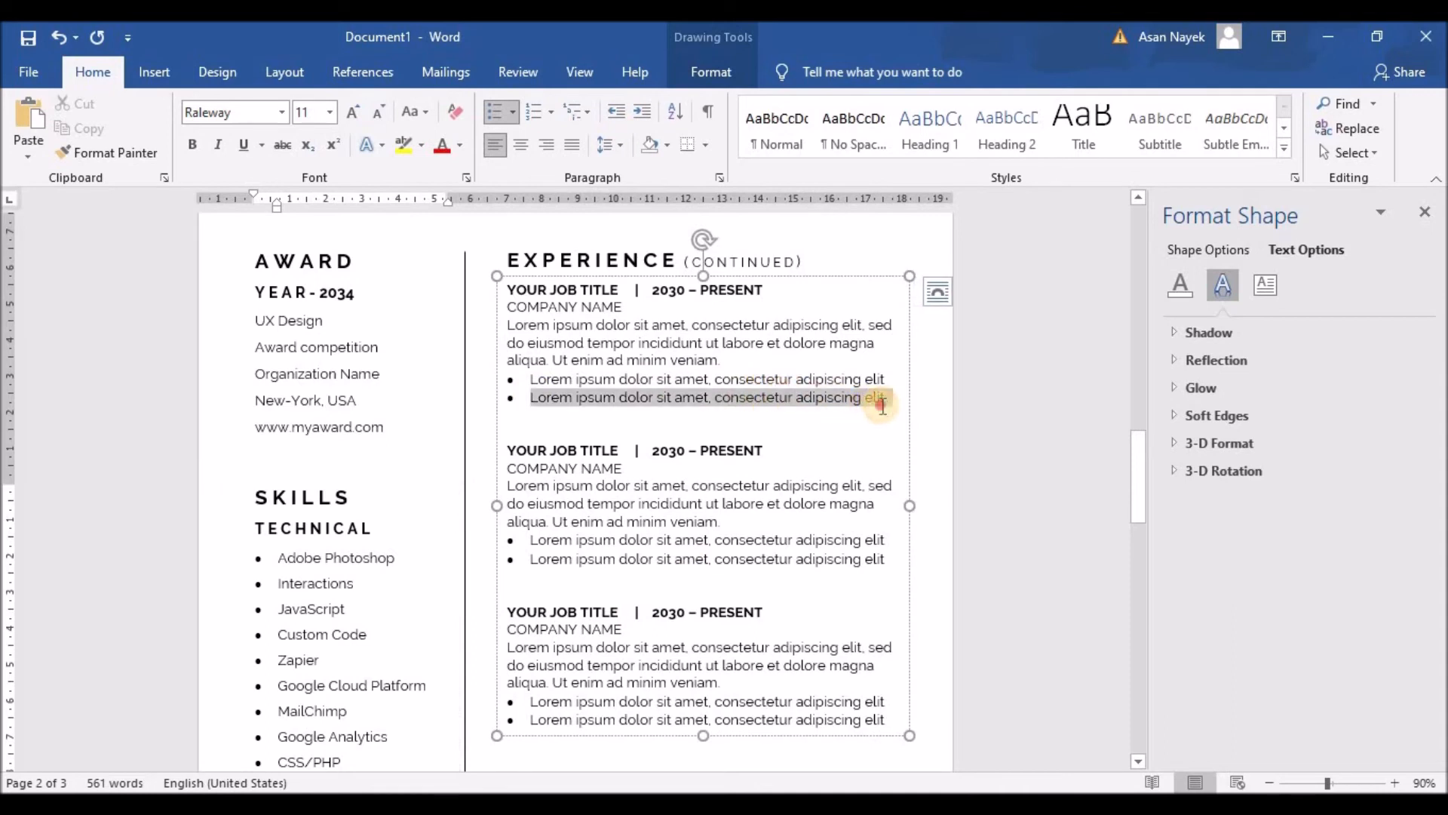
key(ctrl+c)
click(892, 404)
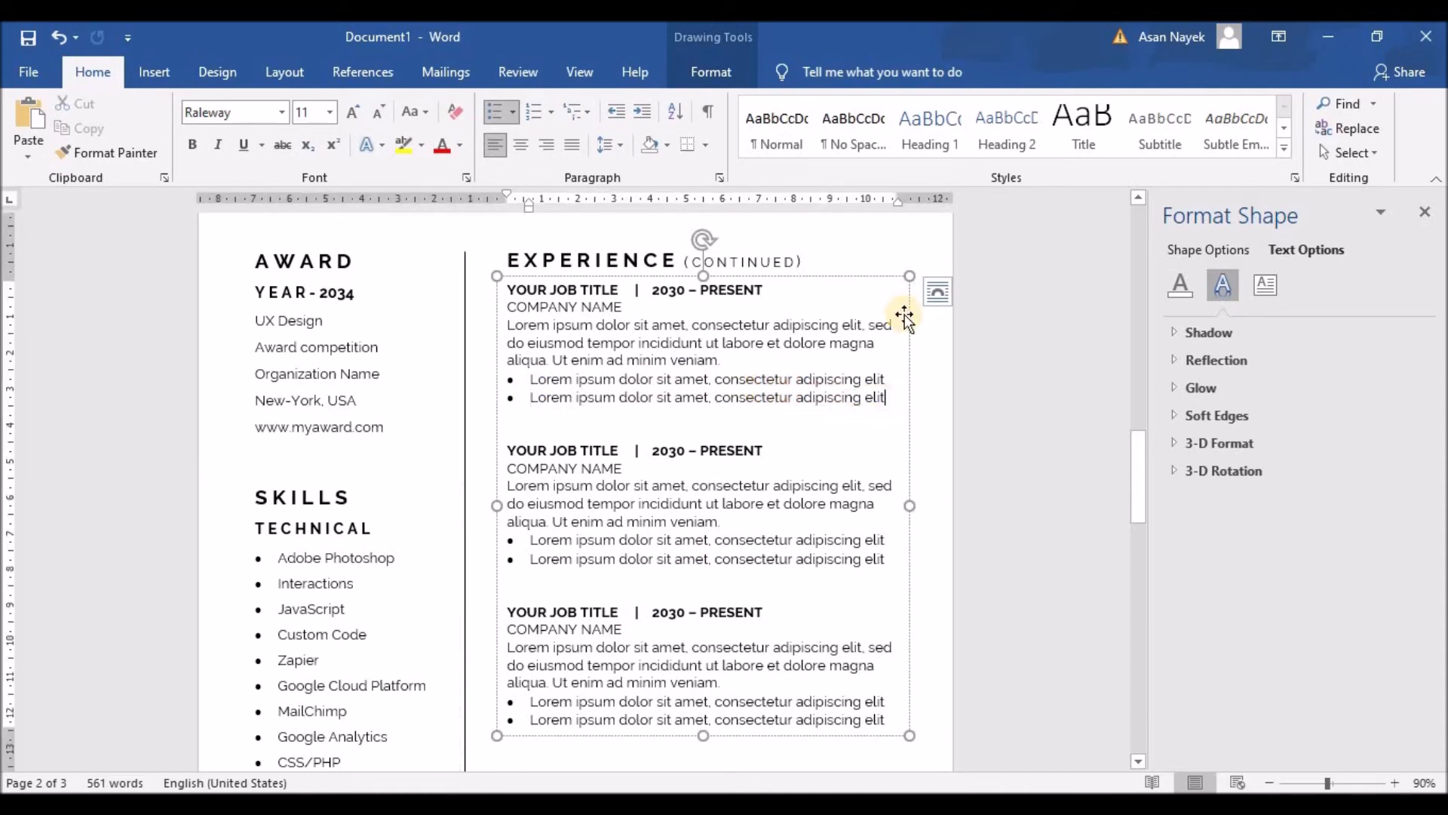
key(Return)
key(ctrl+v)
key(BackSpace)
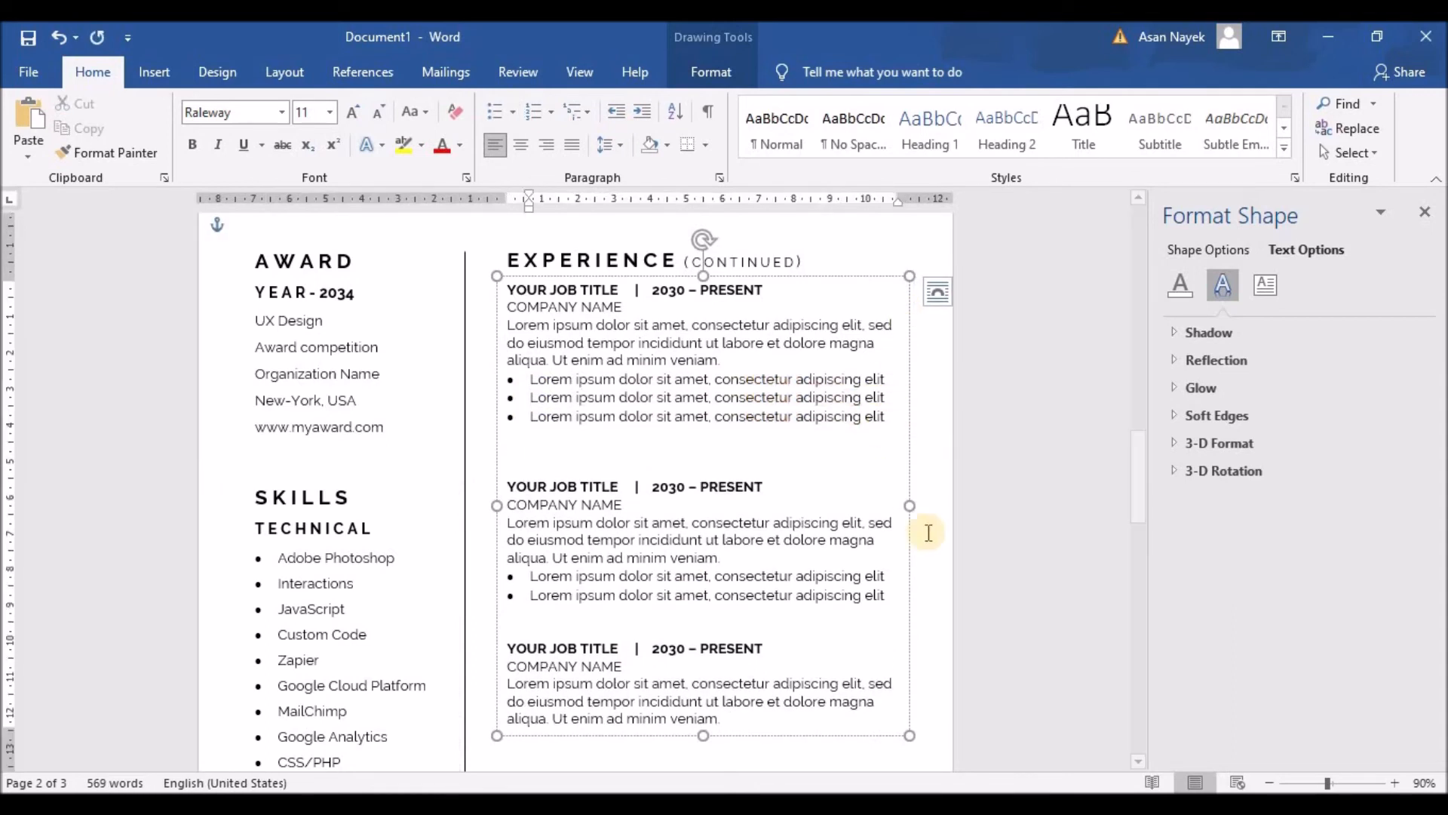
click(887, 595)
key(Return)
key(ctrl+v)
key(BackSpace)
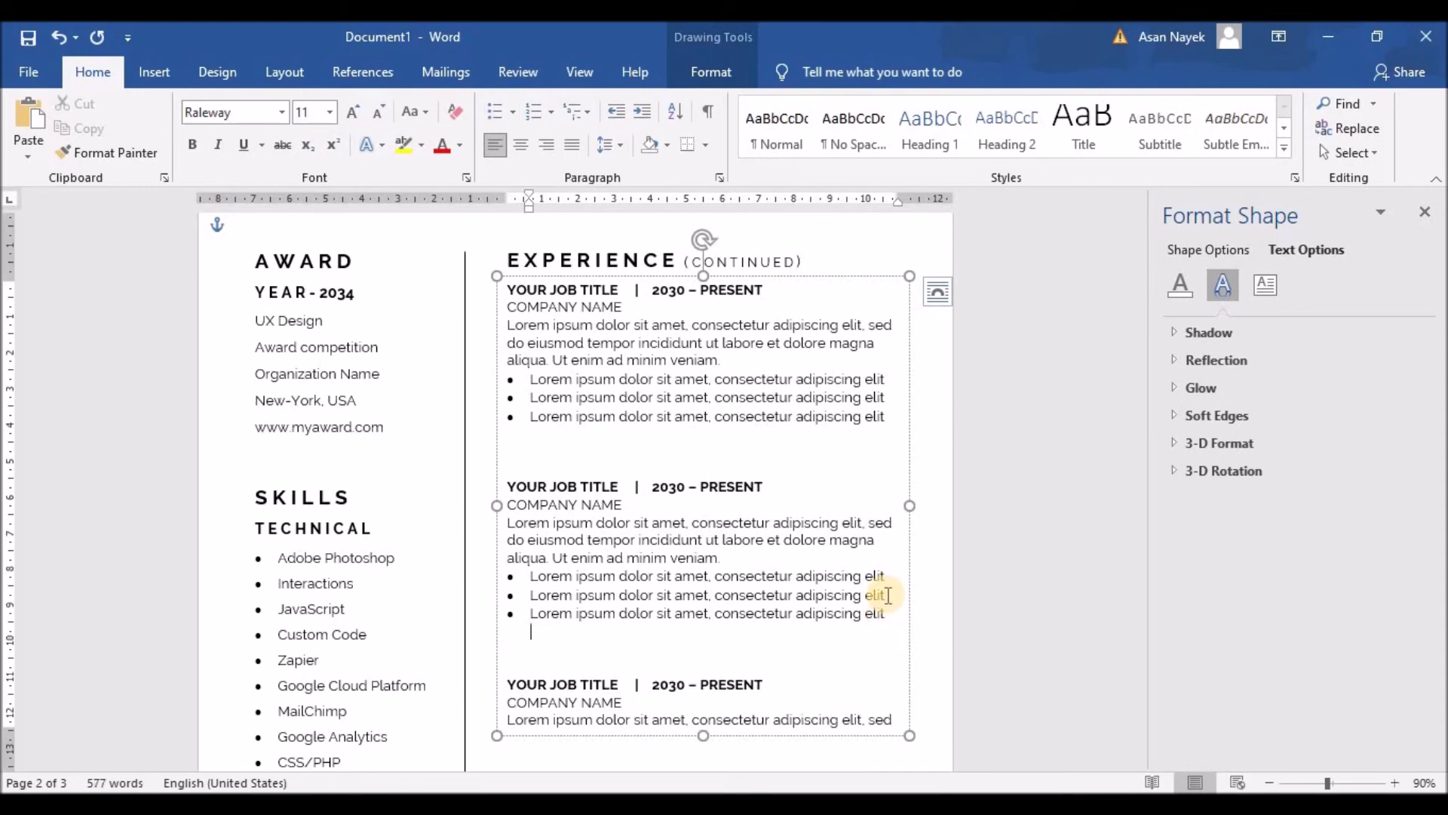
Lengthen the Experience text box so all job entries are visible
scroll(882, 588, down, 3)
drag(701, 558, 721, 628)
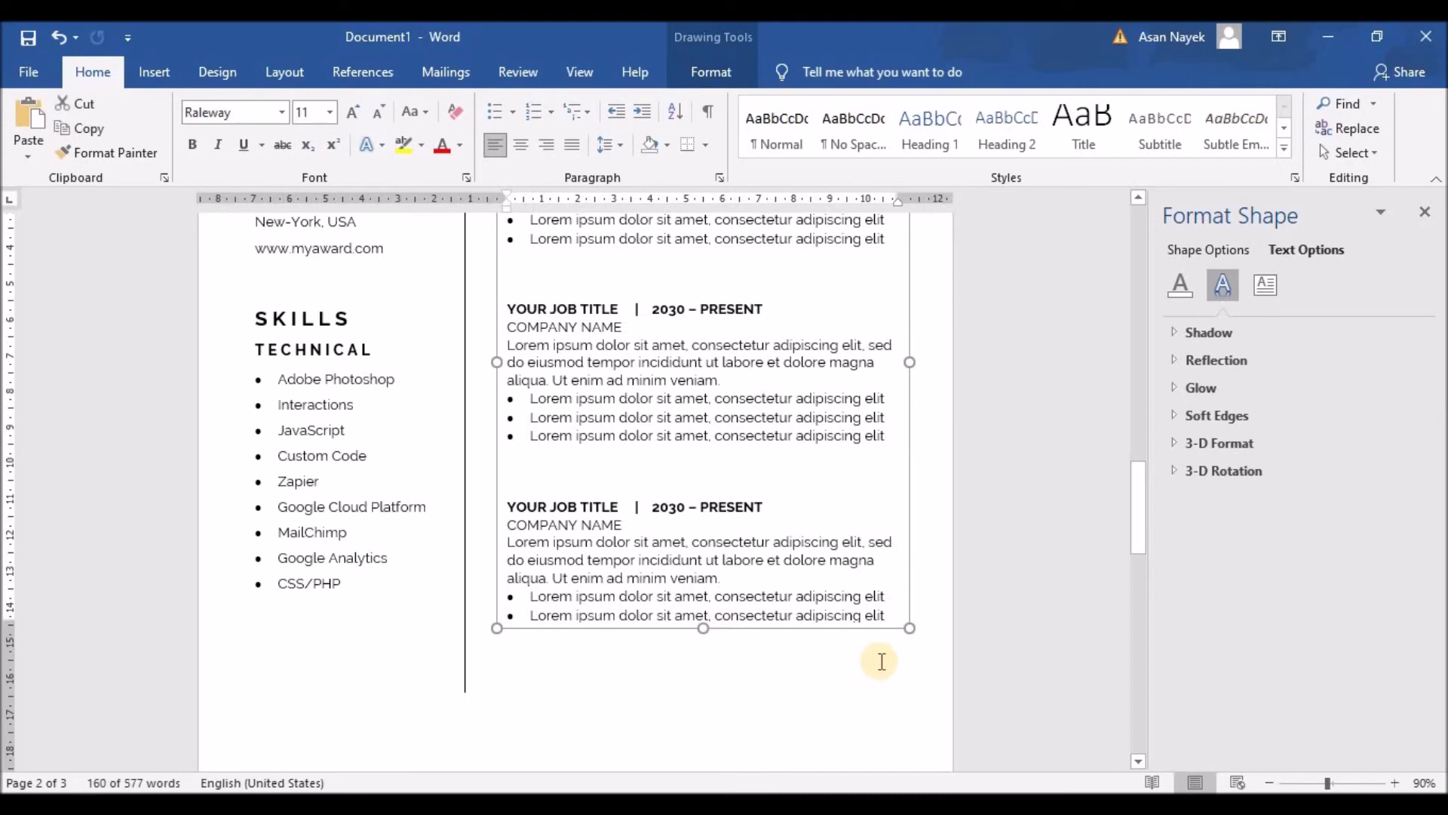
scroll(875, 660, up, 3)
scroll(881, 661, down, 3)
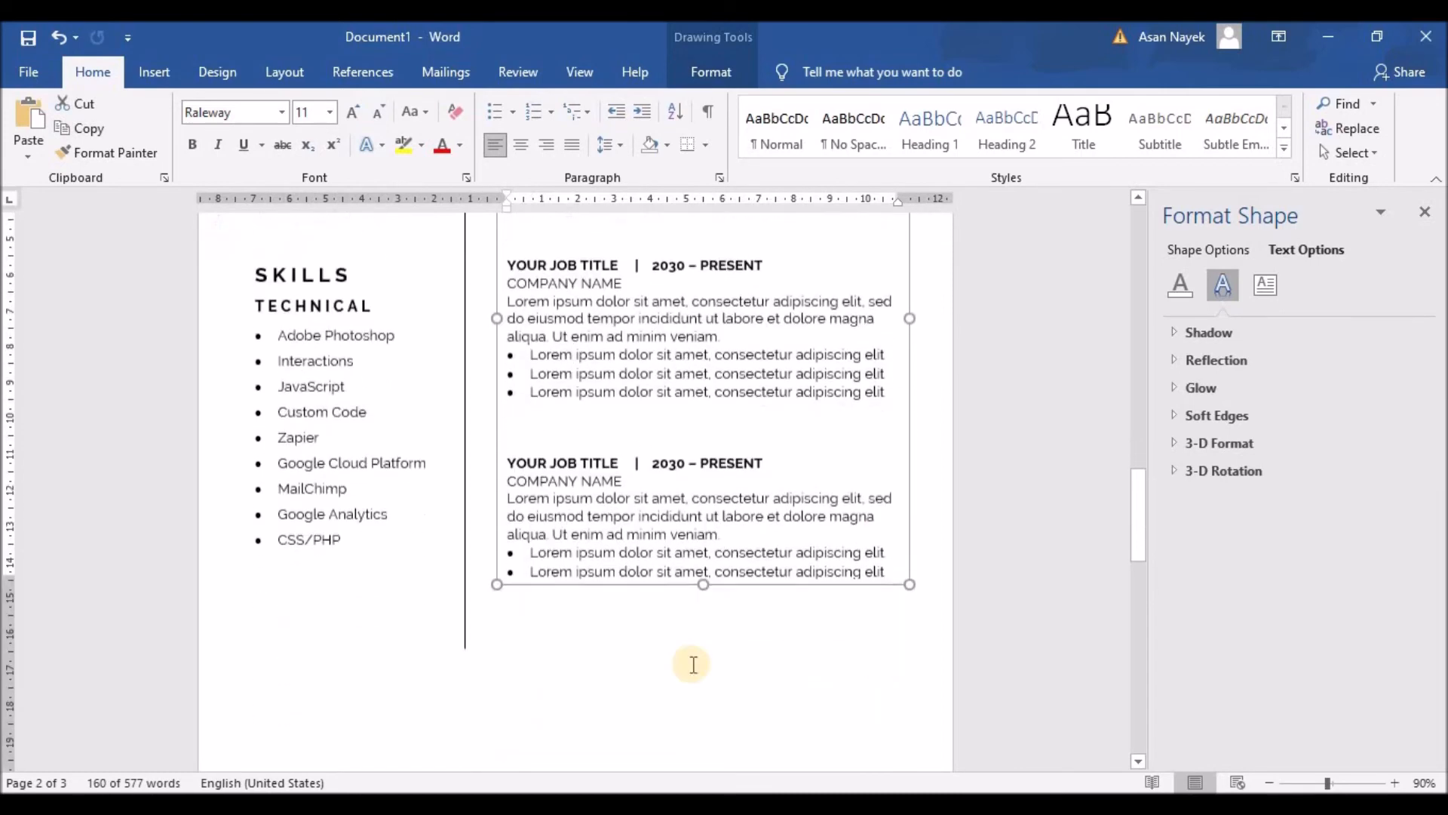
Raise the vertical divider line's shape height to about 20 cm
click(463, 643)
click(466, 638)
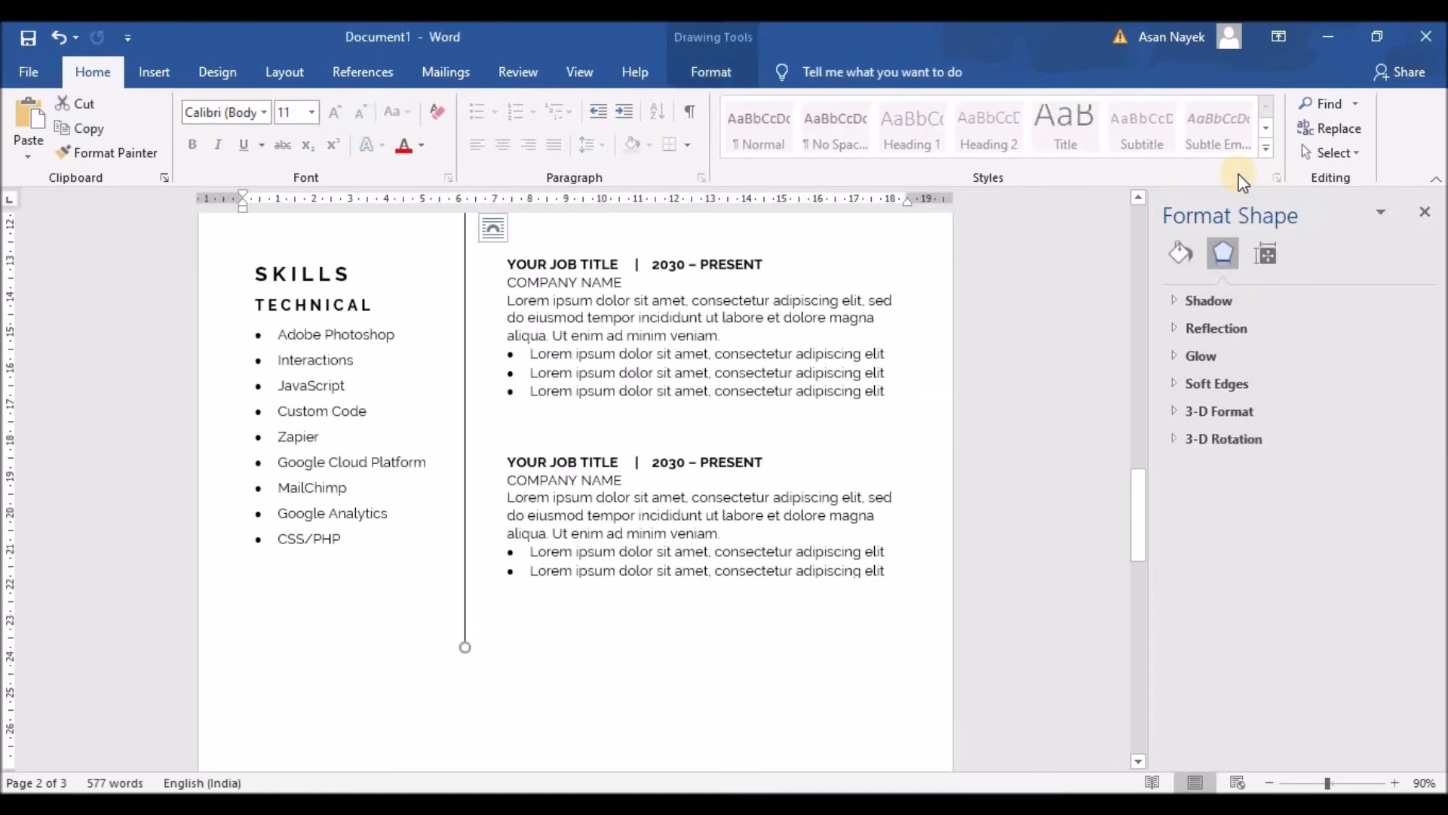
click(711, 72)
click(1368, 108)
scroll(1050, 449, down, 2)
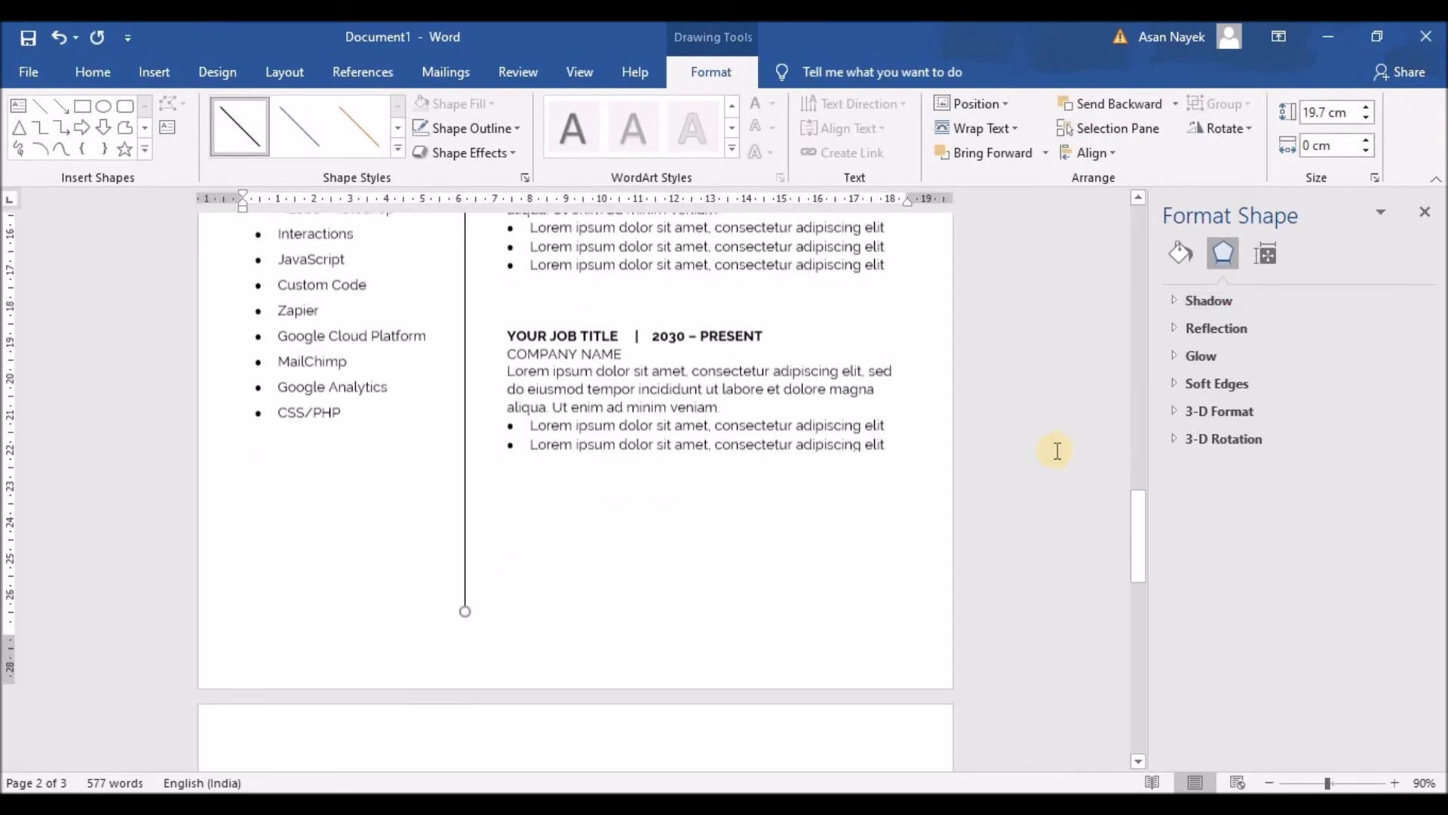
click(1366, 108)
click(1367, 112)
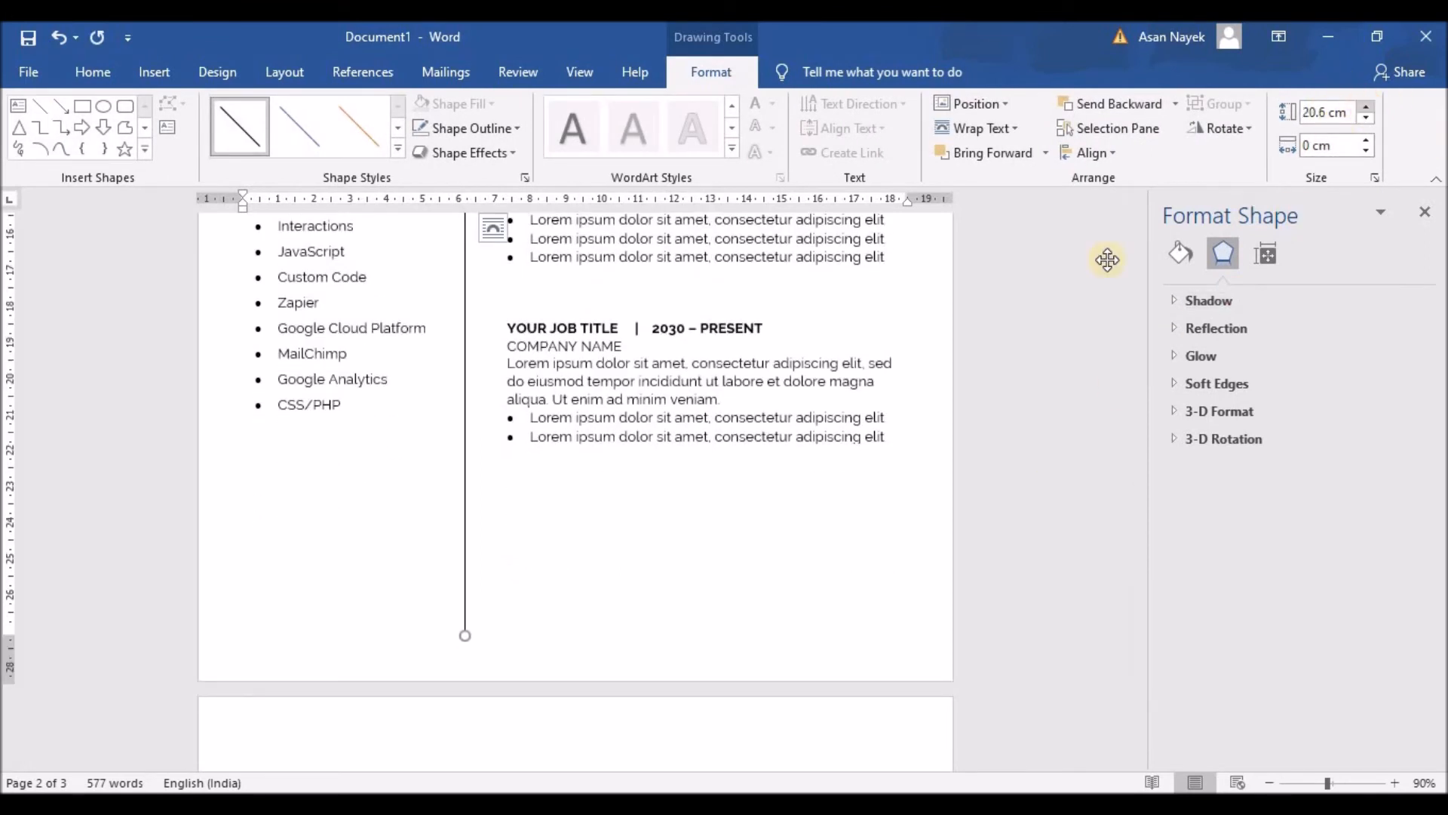
click(1063, 492)
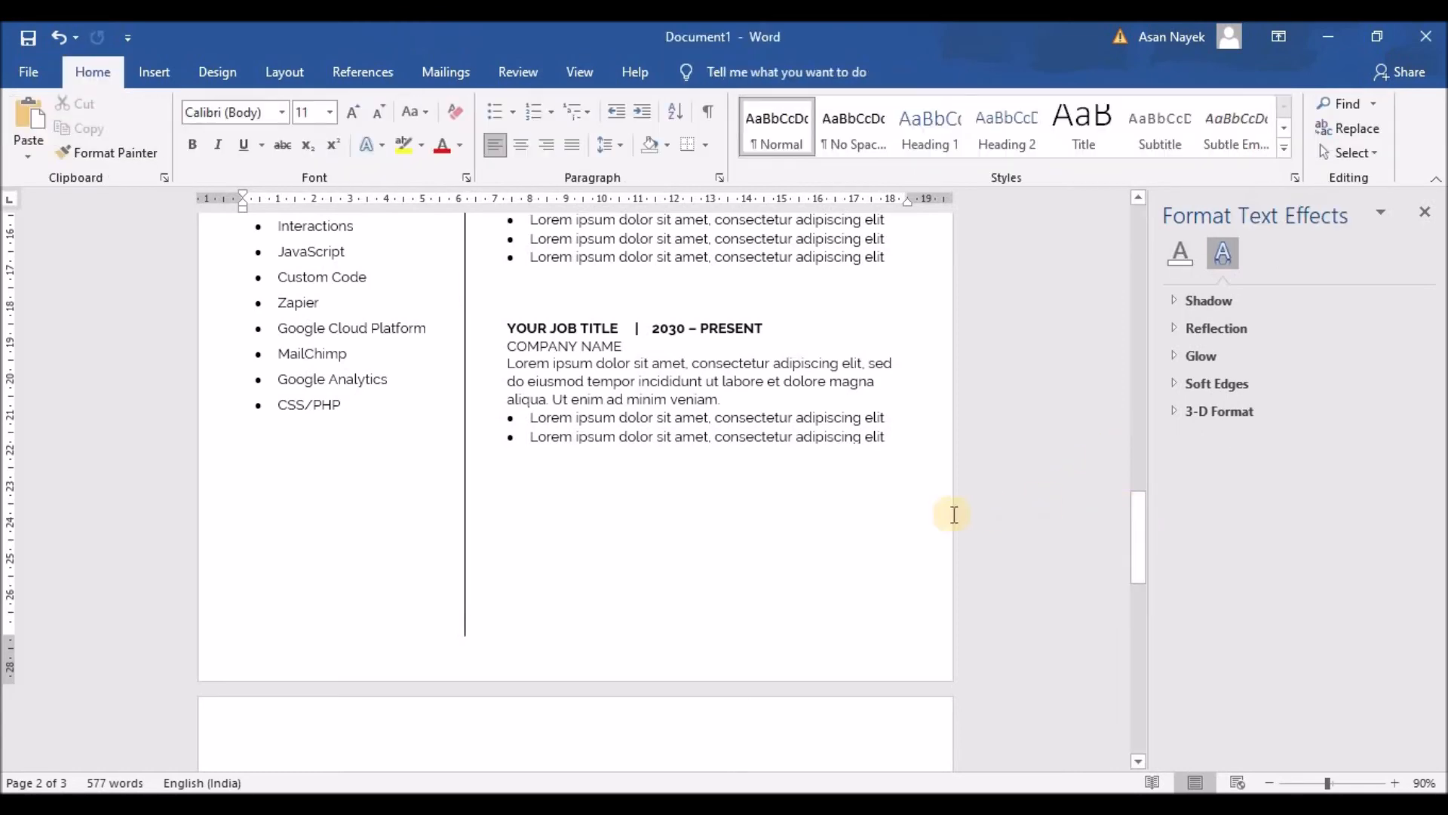
scroll(857, 455, up, 4)
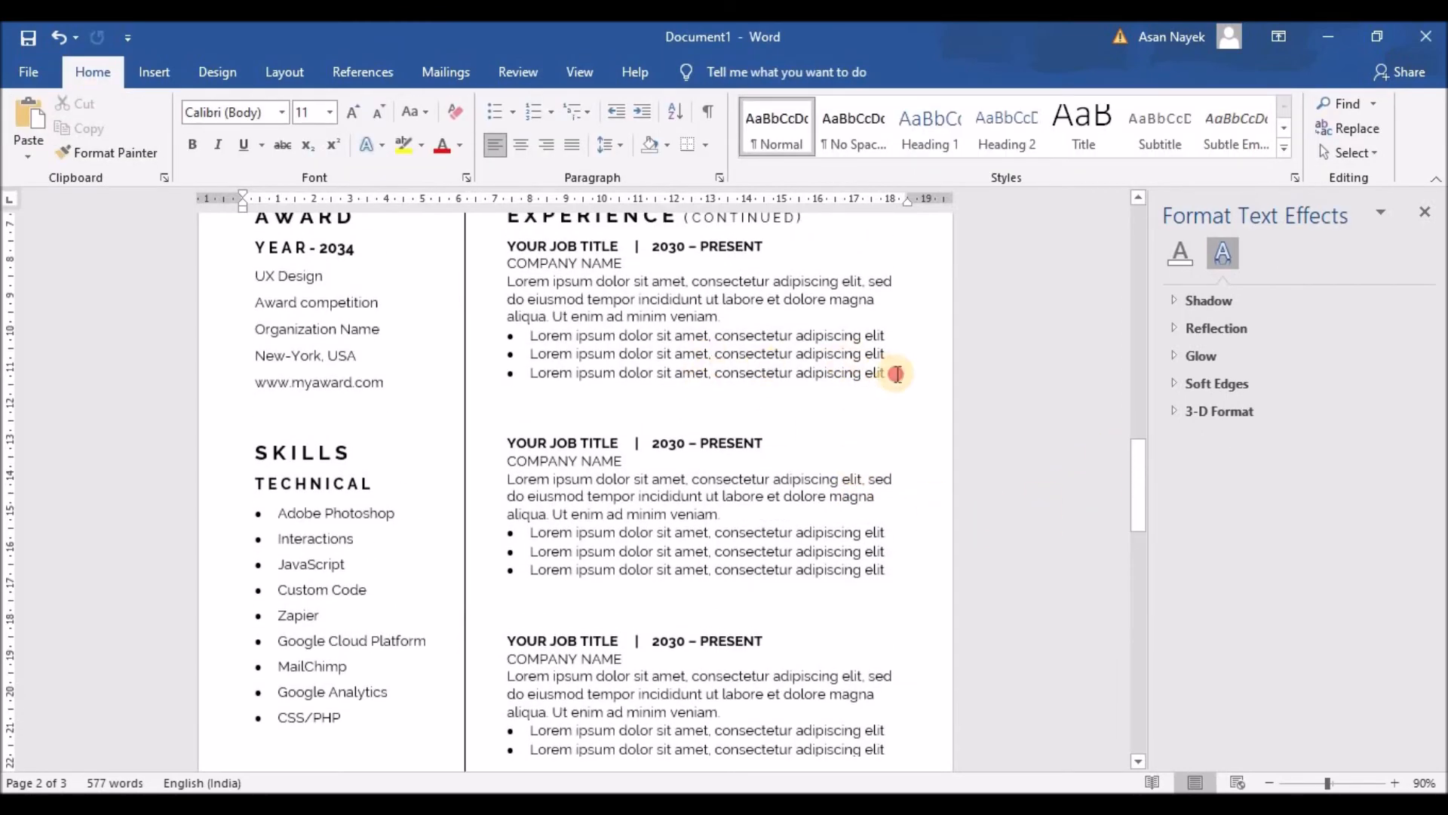
Delete the third Lorem ipsum bullet from the second job entry
click(886, 372)
click(498, 577)
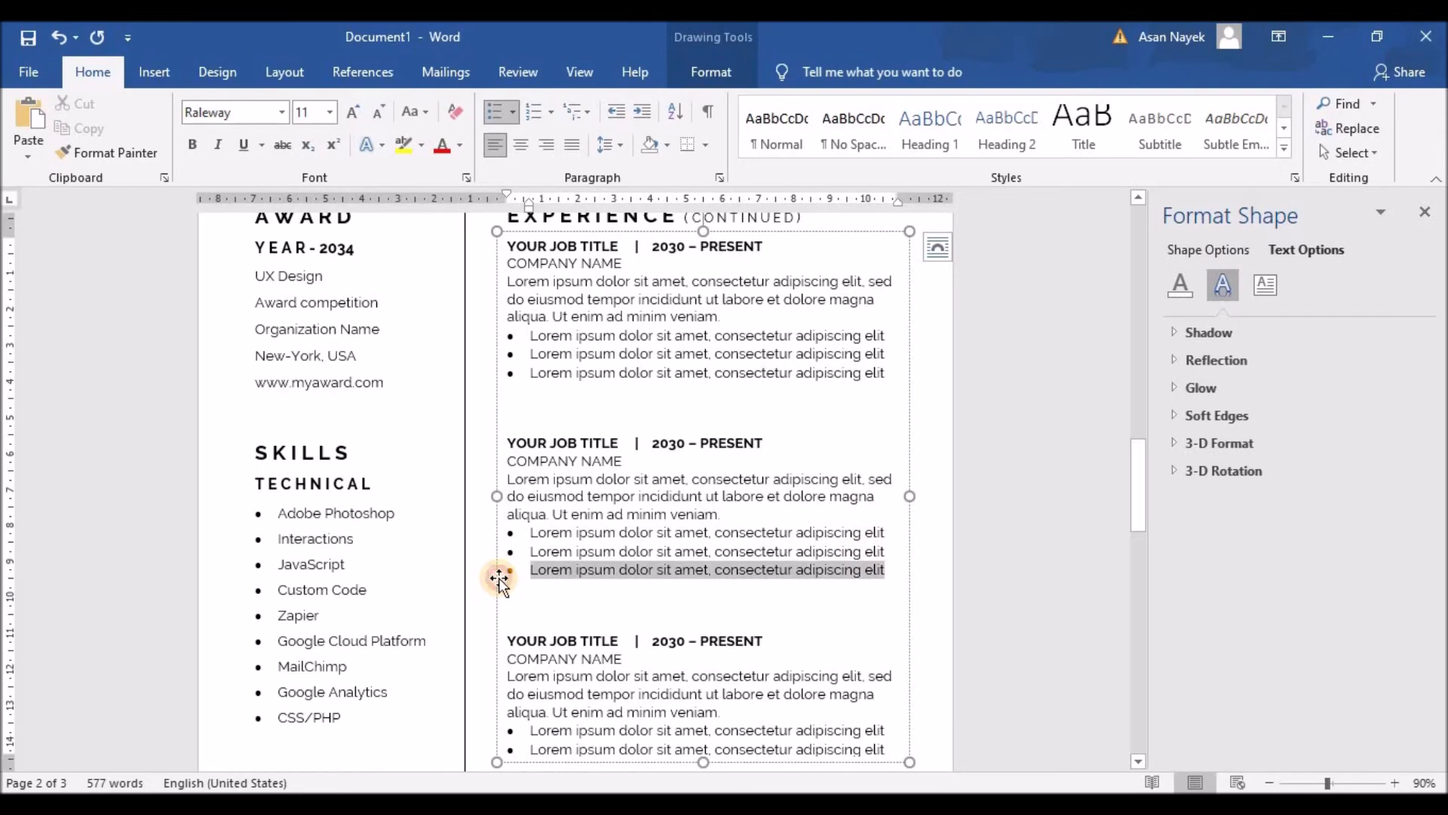
key(BackSpace)
key(BackSpace)
key(BackSpace)
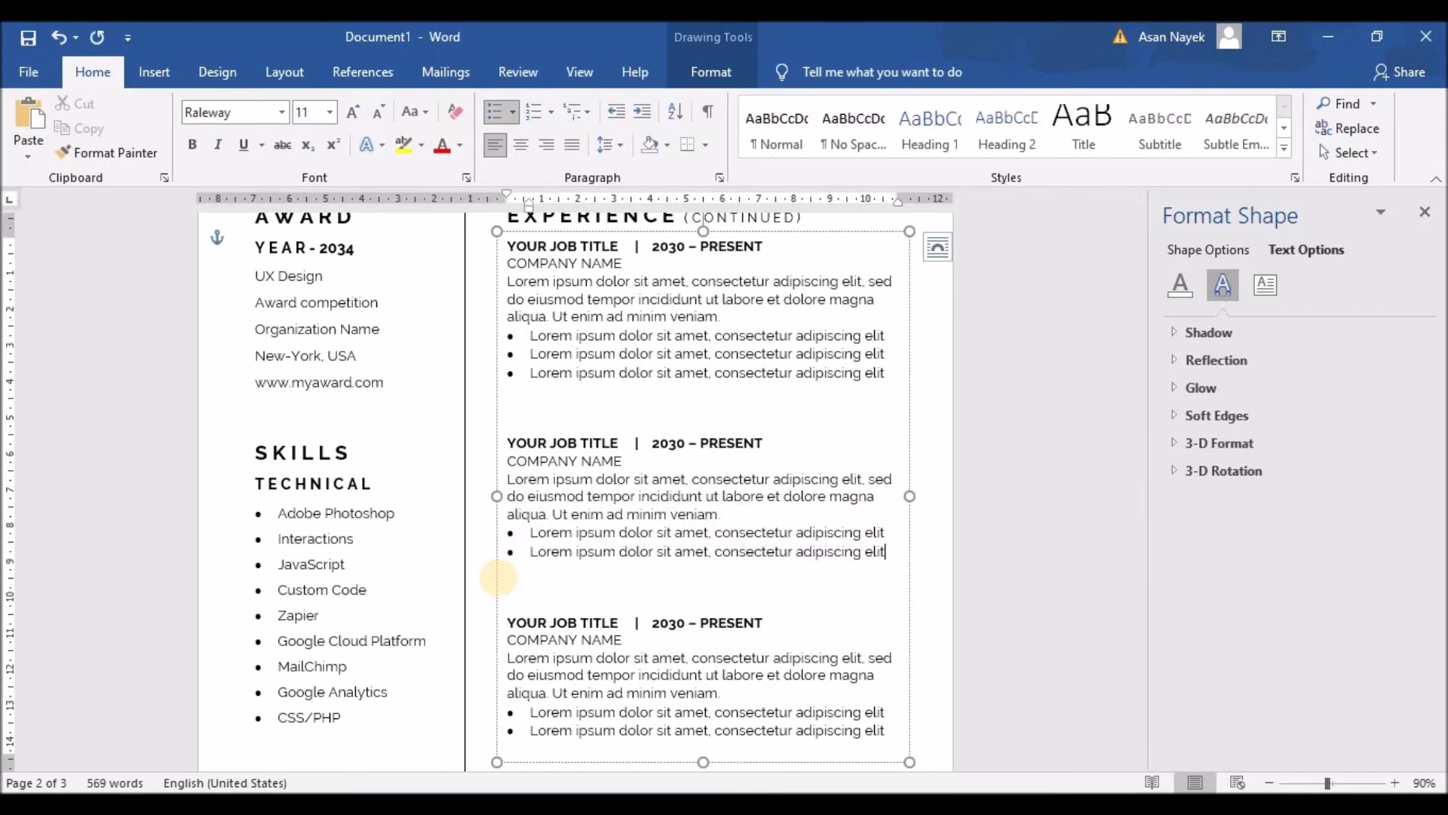
scroll(498, 577, down, 5)
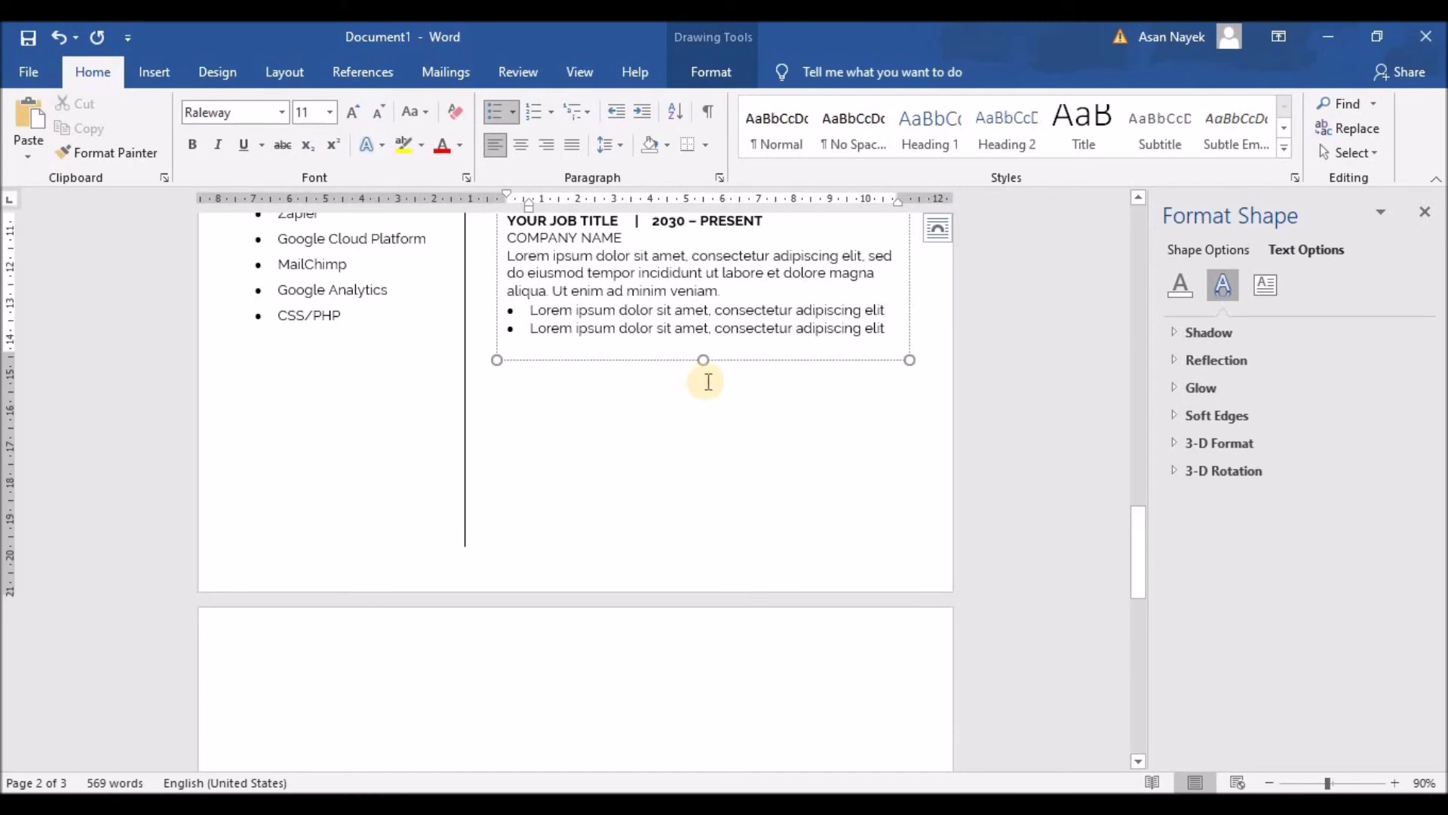
drag(704, 356, 704, 348)
scroll(685, 526, up, 5)
scroll(672, 510, up, 2)
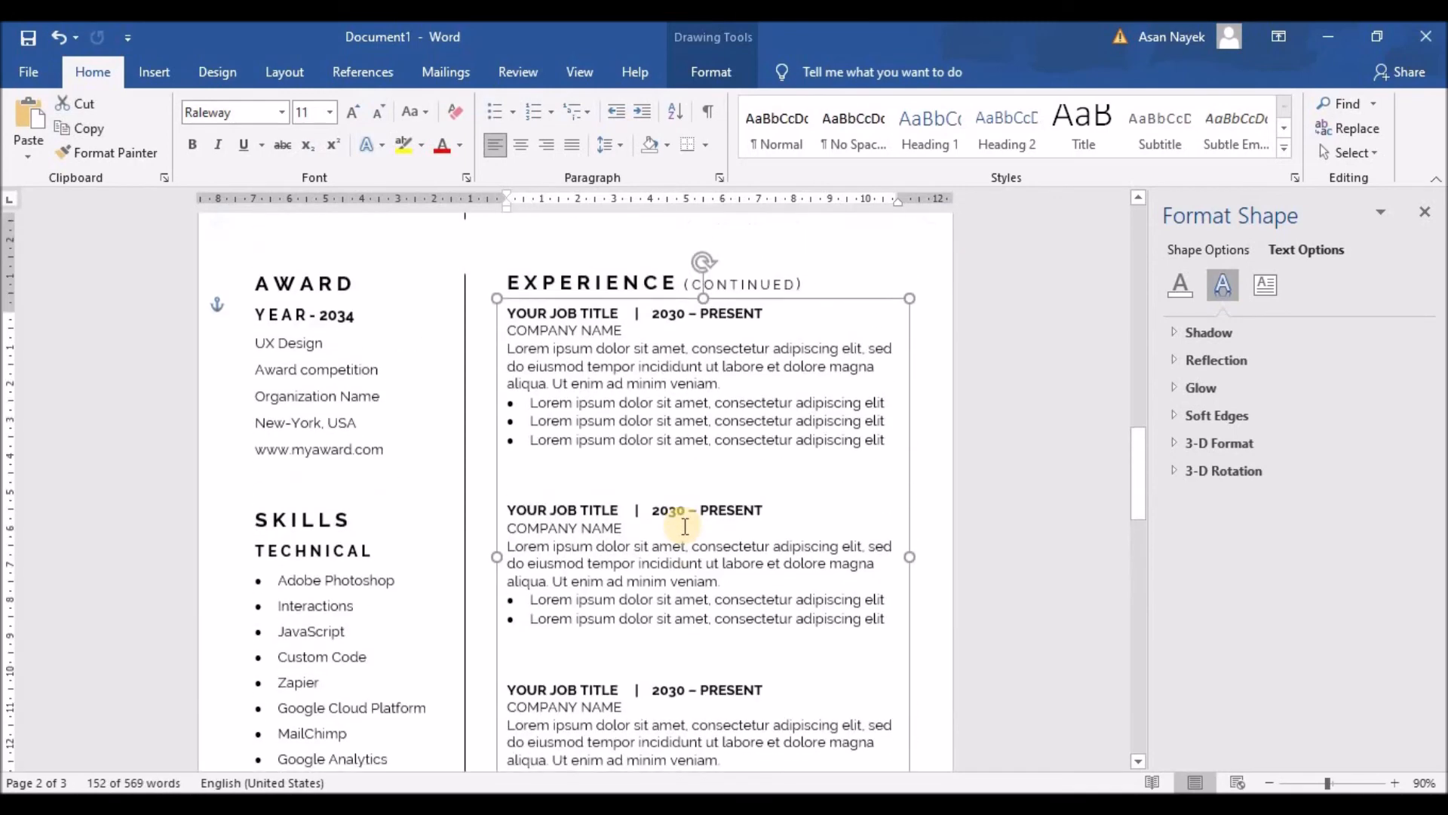
scroll(685, 526, down, 1)
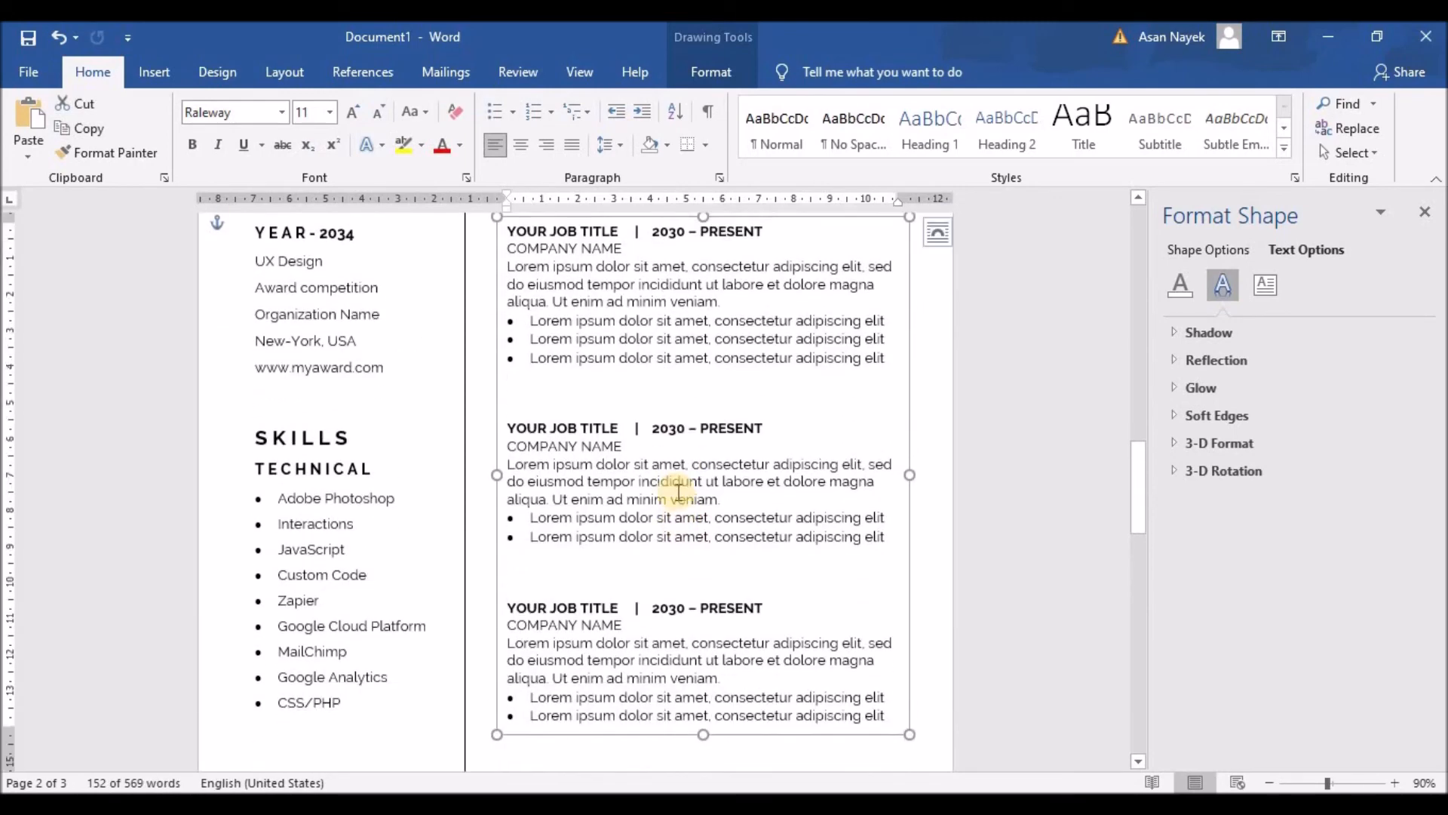
Select the whole SKILLS text box and place the cursor below the skills list
click(313, 498)
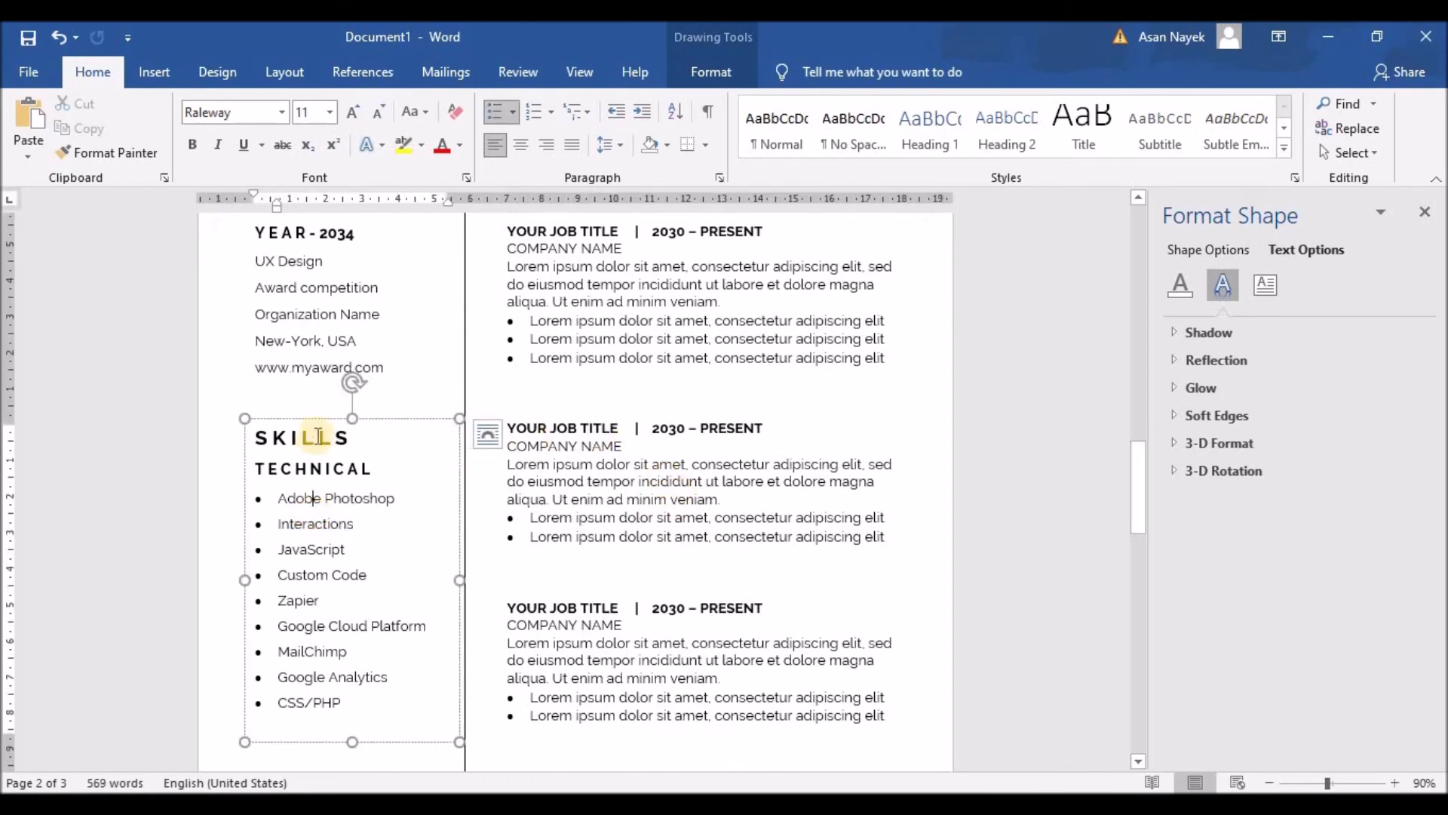
click(315, 417)
scroll(351, 551, down, 3)
click(337, 574)
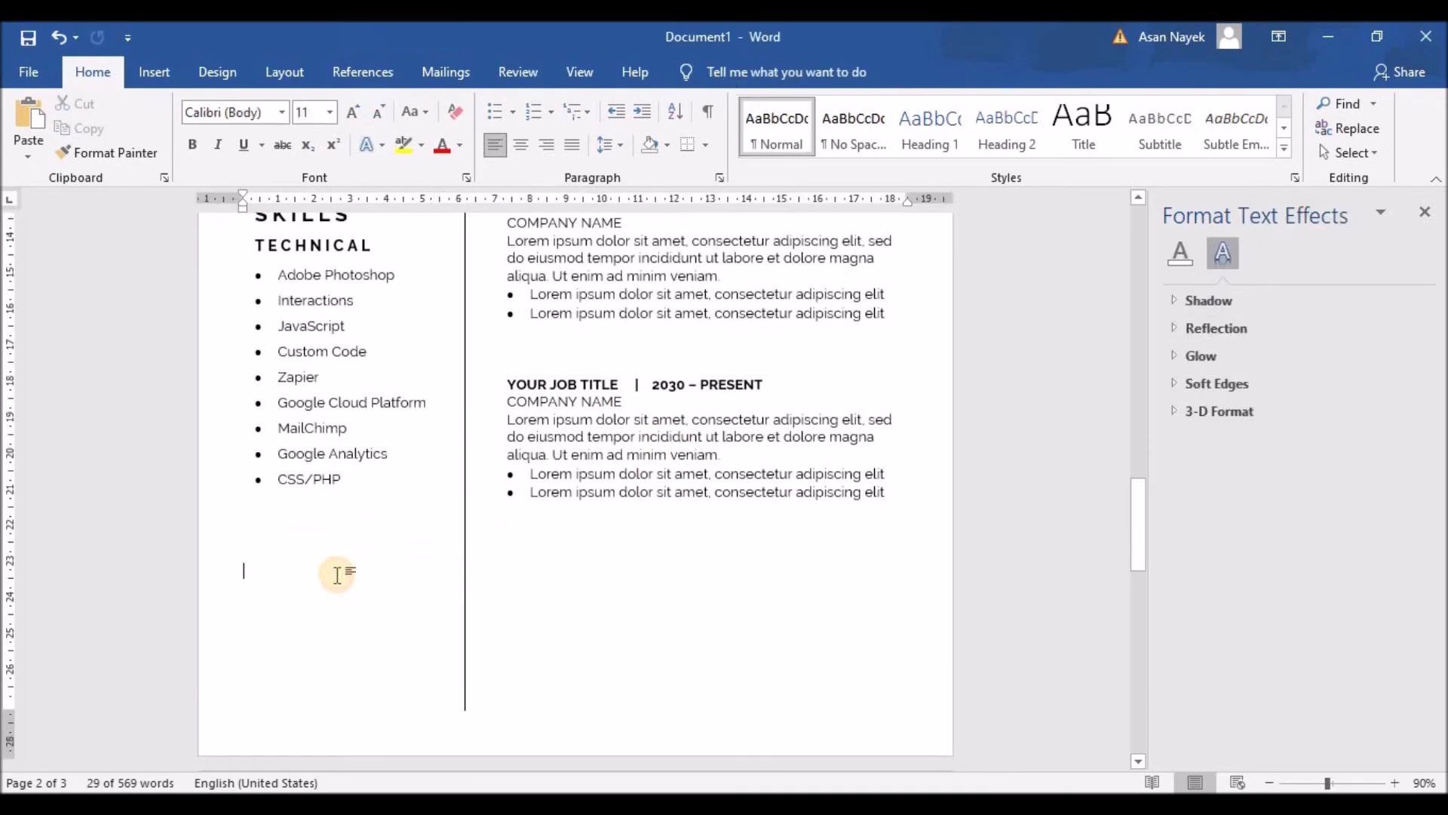
Paste a copy of the SKILLS text box and drag it below CSS/PHP in the left column
key(ctrl+v)
scroll(370, 407, up, 1)
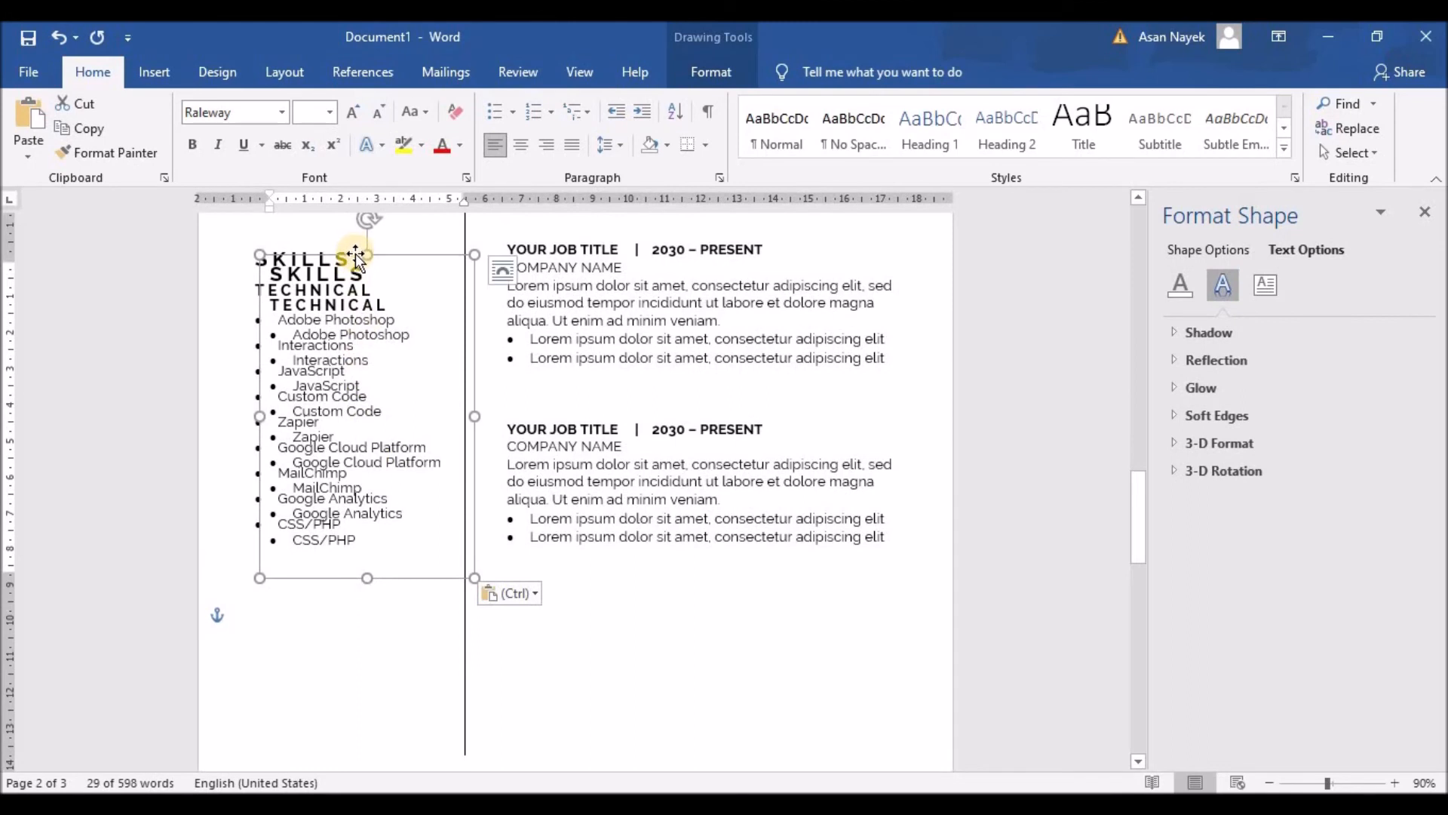
drag(356, 256, 340, 587)
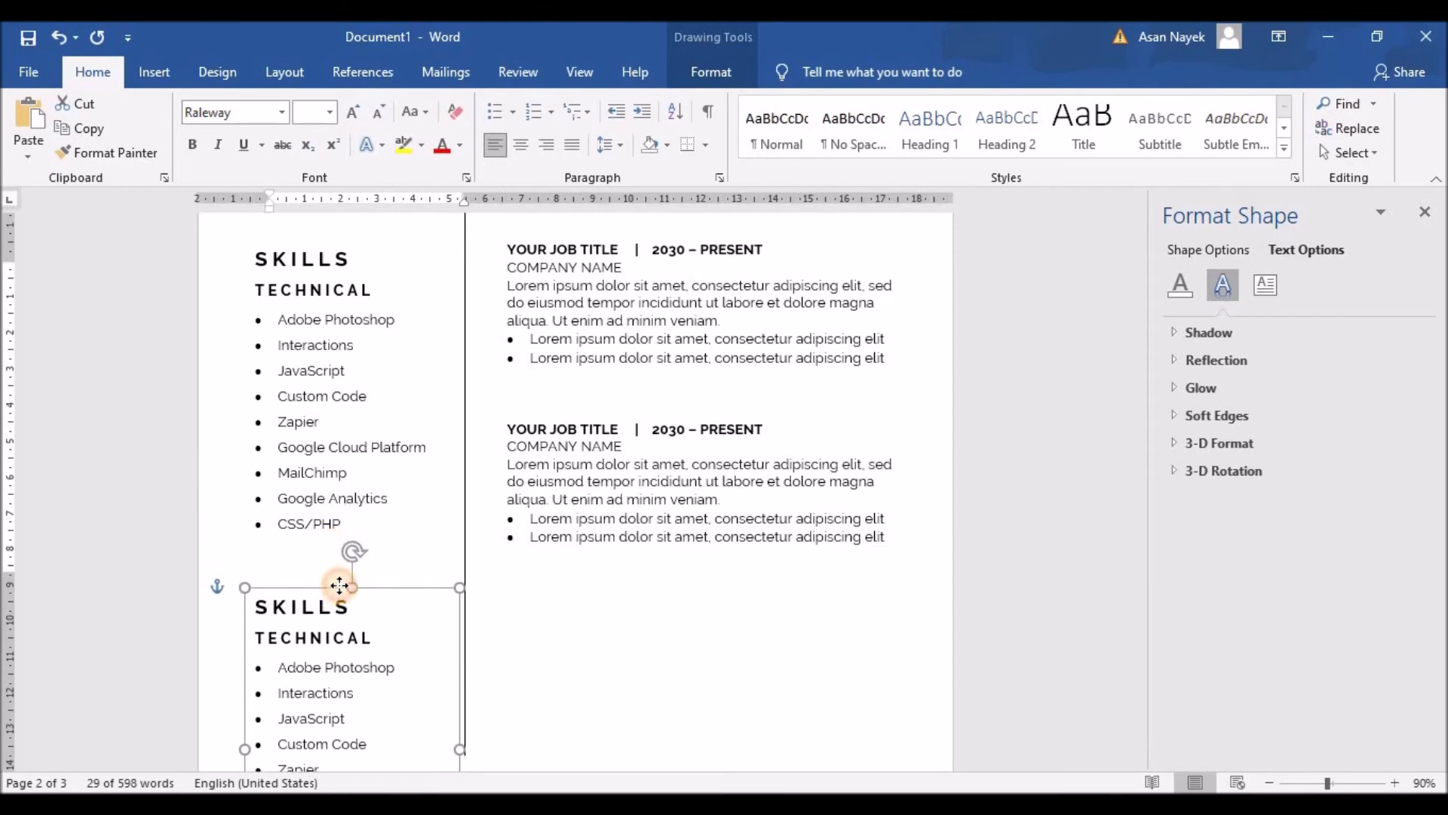
scroll(339, 558, down, 5)
scroll(344, 558, up, 3)
scroll(347, 560, down, 3)
scroll(346, 560, up, 3)
mouse_move(349, 411)
mouse_down()
mouse_move(350, 491)
mouse_move(324, 505)
mouse_move(324, 359)
mouse_move(327, 396)
mouse_up()
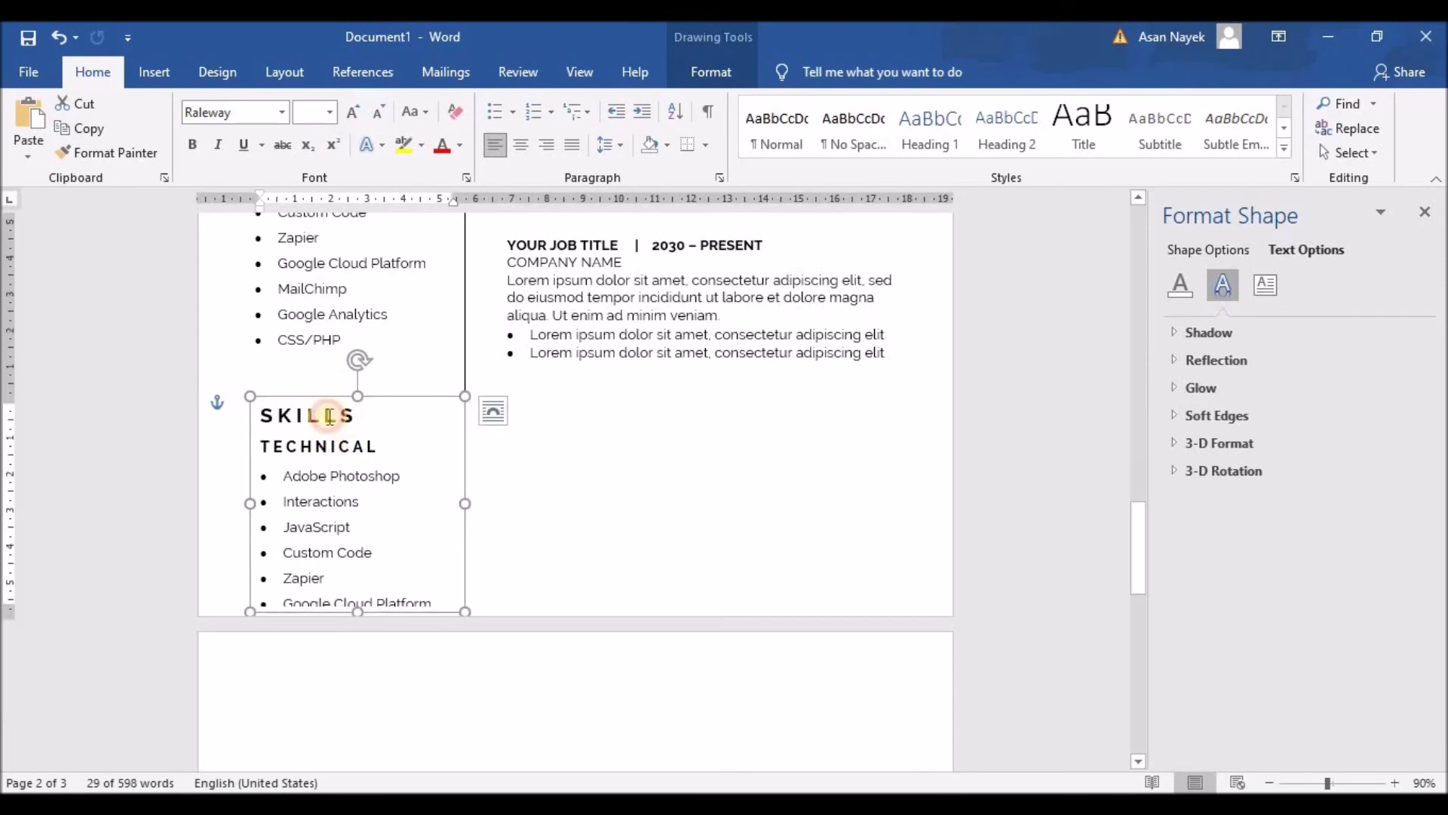
Replace the SKILLS heading with INTERESTS, spaced out as I N T E R E S T S
double_click(330, 416)
text(INTERESTS)
click(273, 417)
click(288, 418)
click(304, 416)
click(324, 415)
click(343, 414)
click(359, 415)
click(385, 415)
click(399, 415)
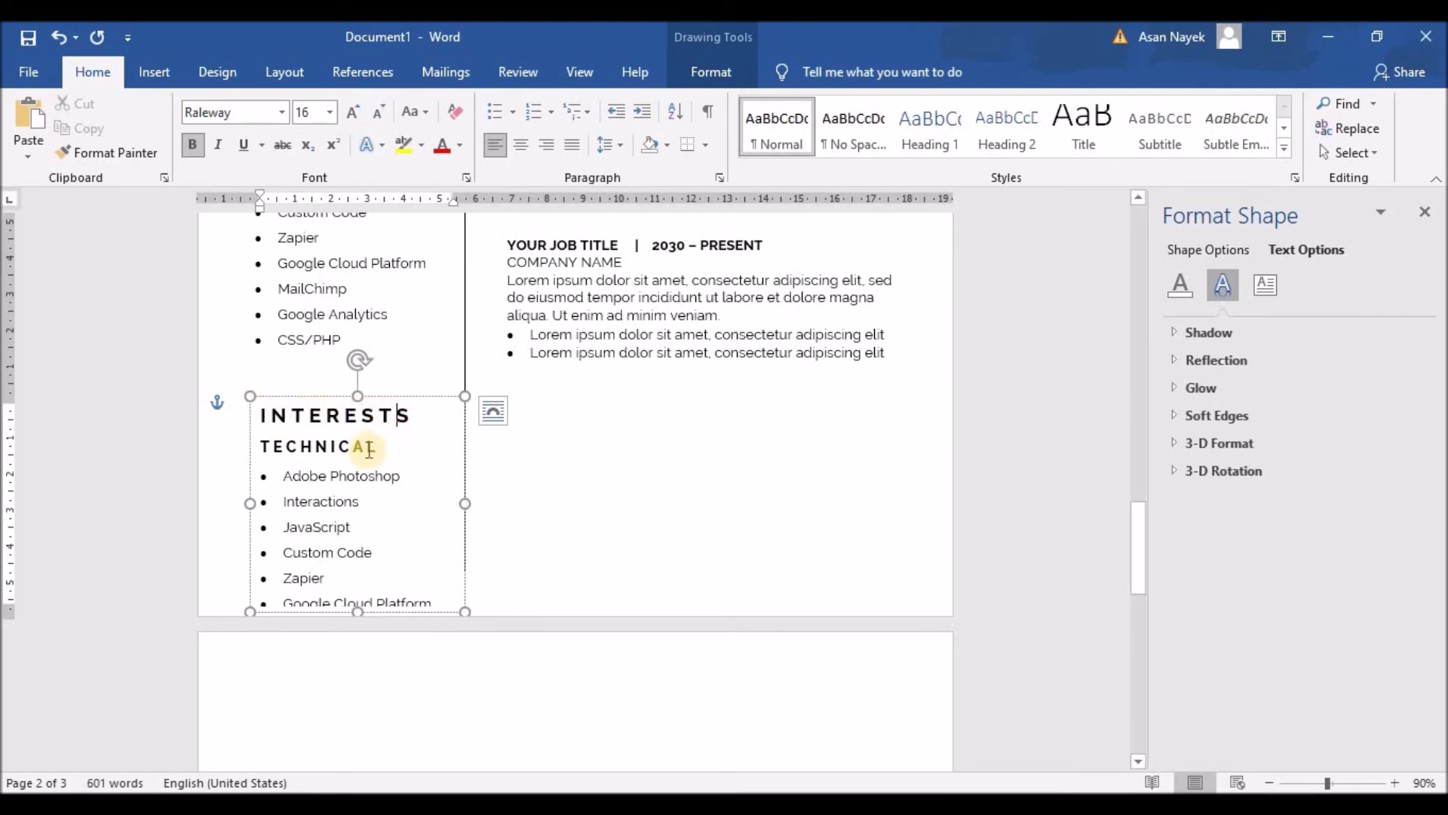
Replace the TECHNICAL subheading with the letter-spaced H O B B I E S
double_click(252, 447)
text(HOBBIES)
click(270, 447)
click(290, 446)
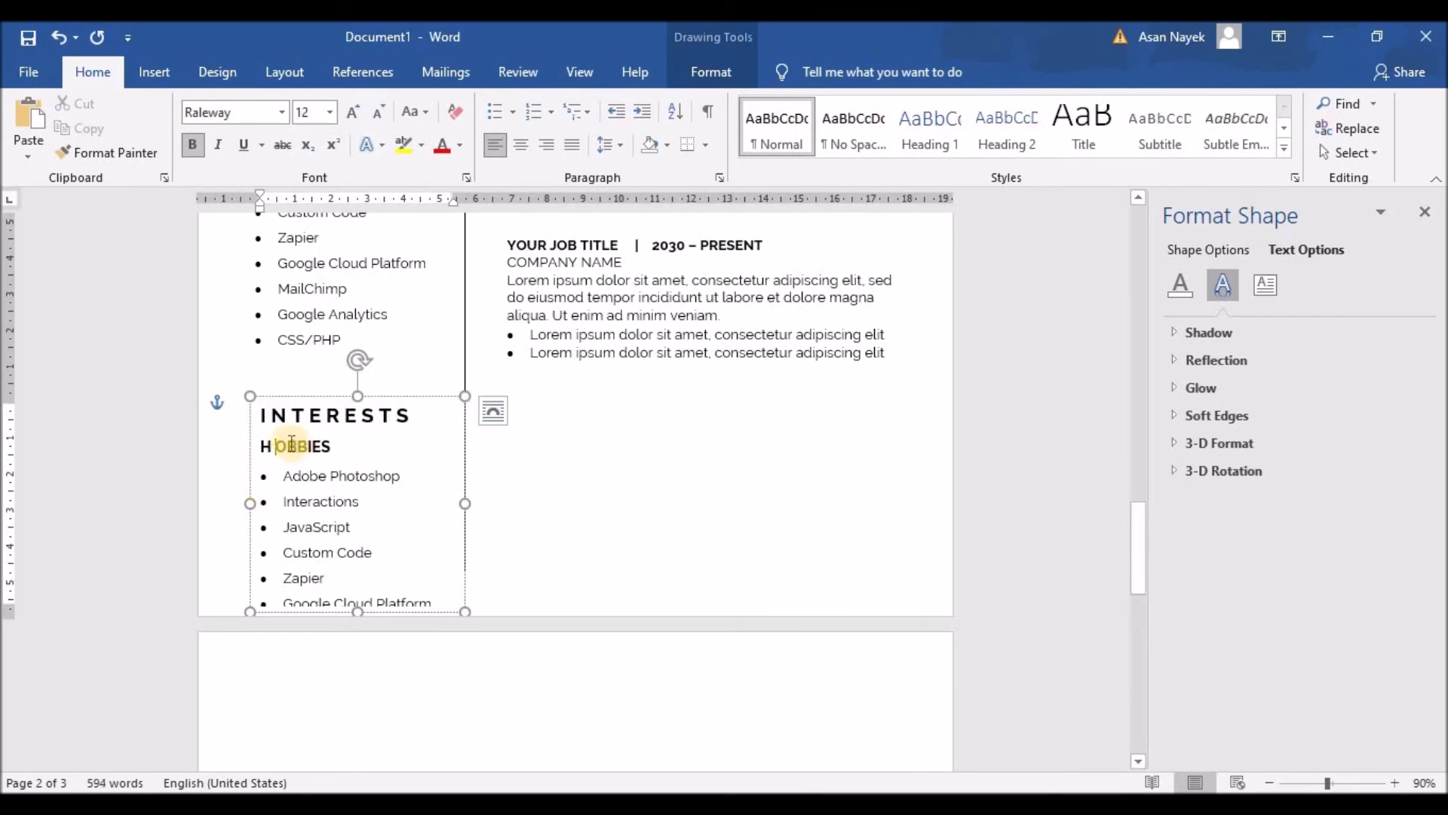
click(301, 446)
click(317, 446)
click(329, 447)
click(339, 447)
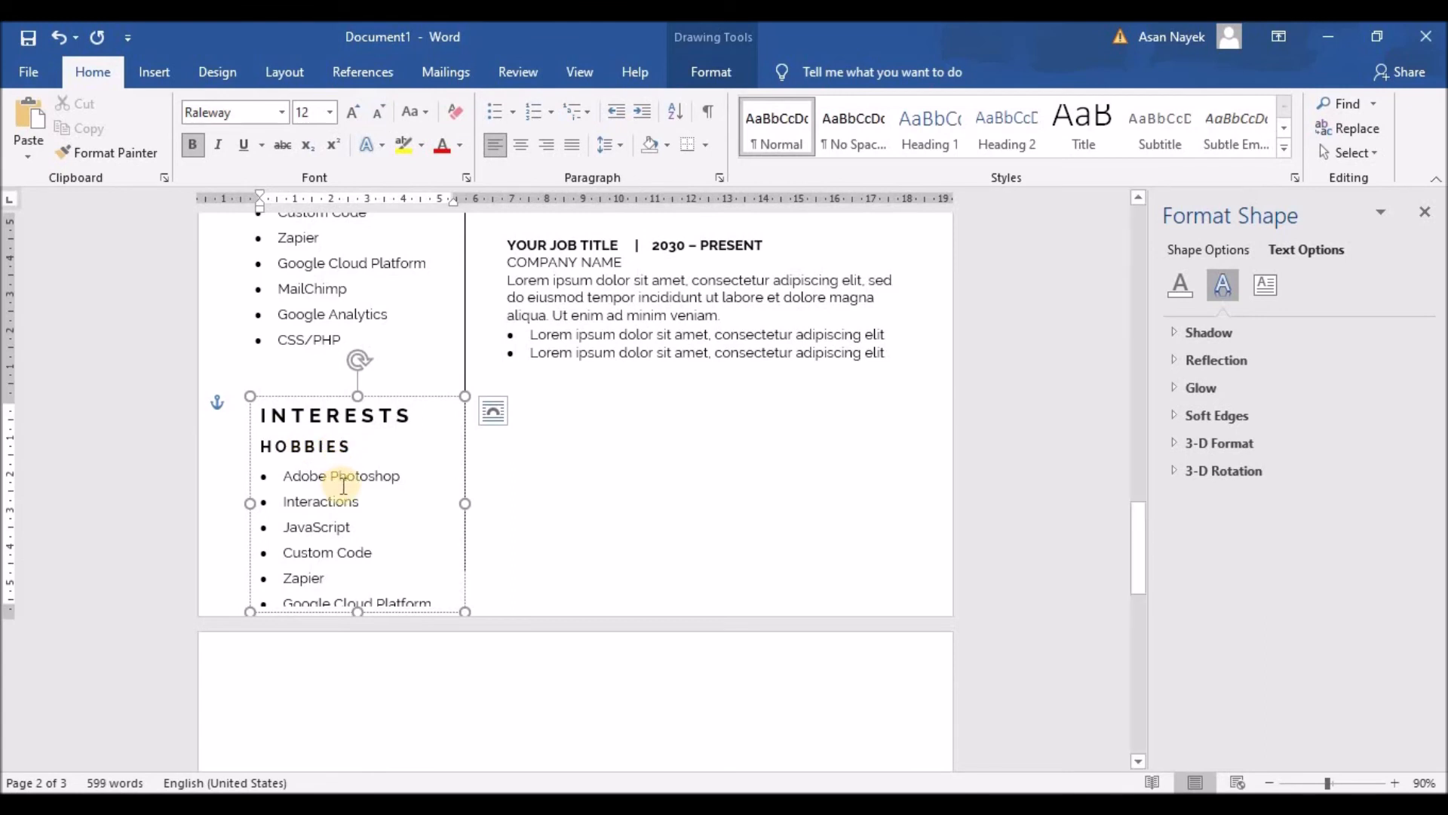
scroll(362, 478, down, 2)
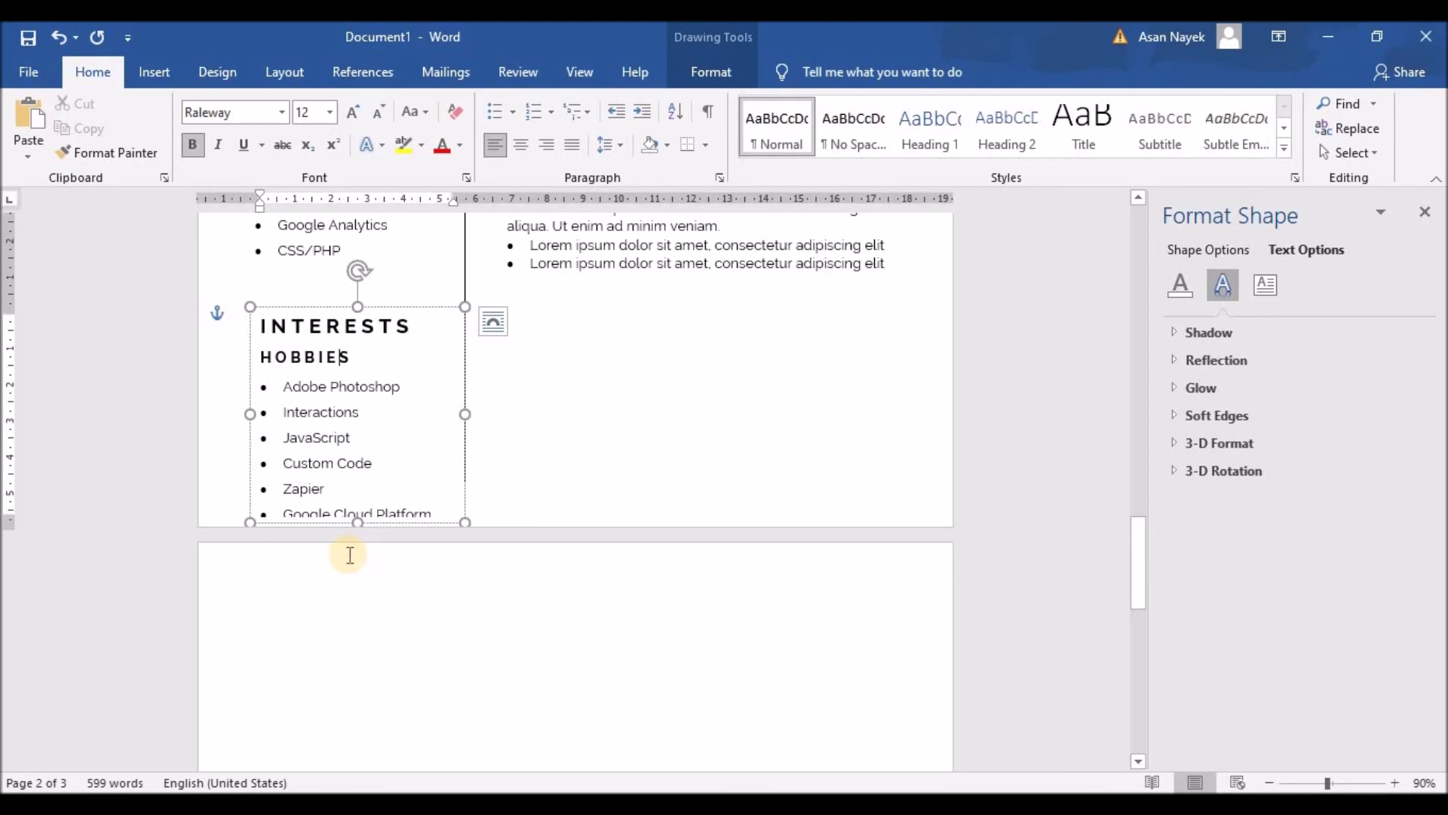
Delete the old skill bullets and type Games as the first hobby
drag(284, 386, 471, 531)
key(Delete)
key(Delete)
key(Delete)
key(Delete)
key(Delete)
key(Delete)
key(Delete)
key(Delete)
key(Delete)
key(Delete)
key(Delete)
key(Delete)
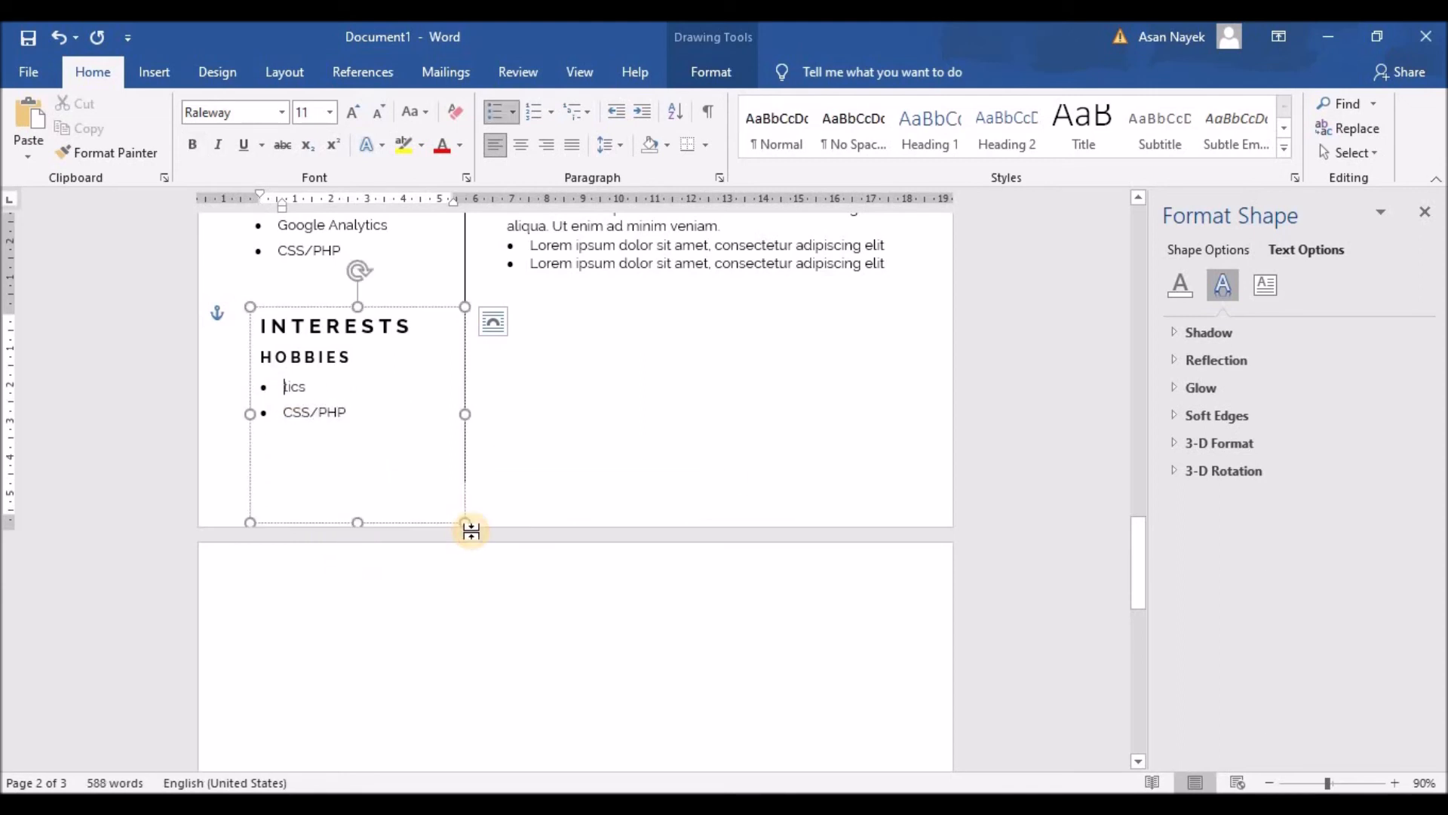
key(Delete)
text(Ga)
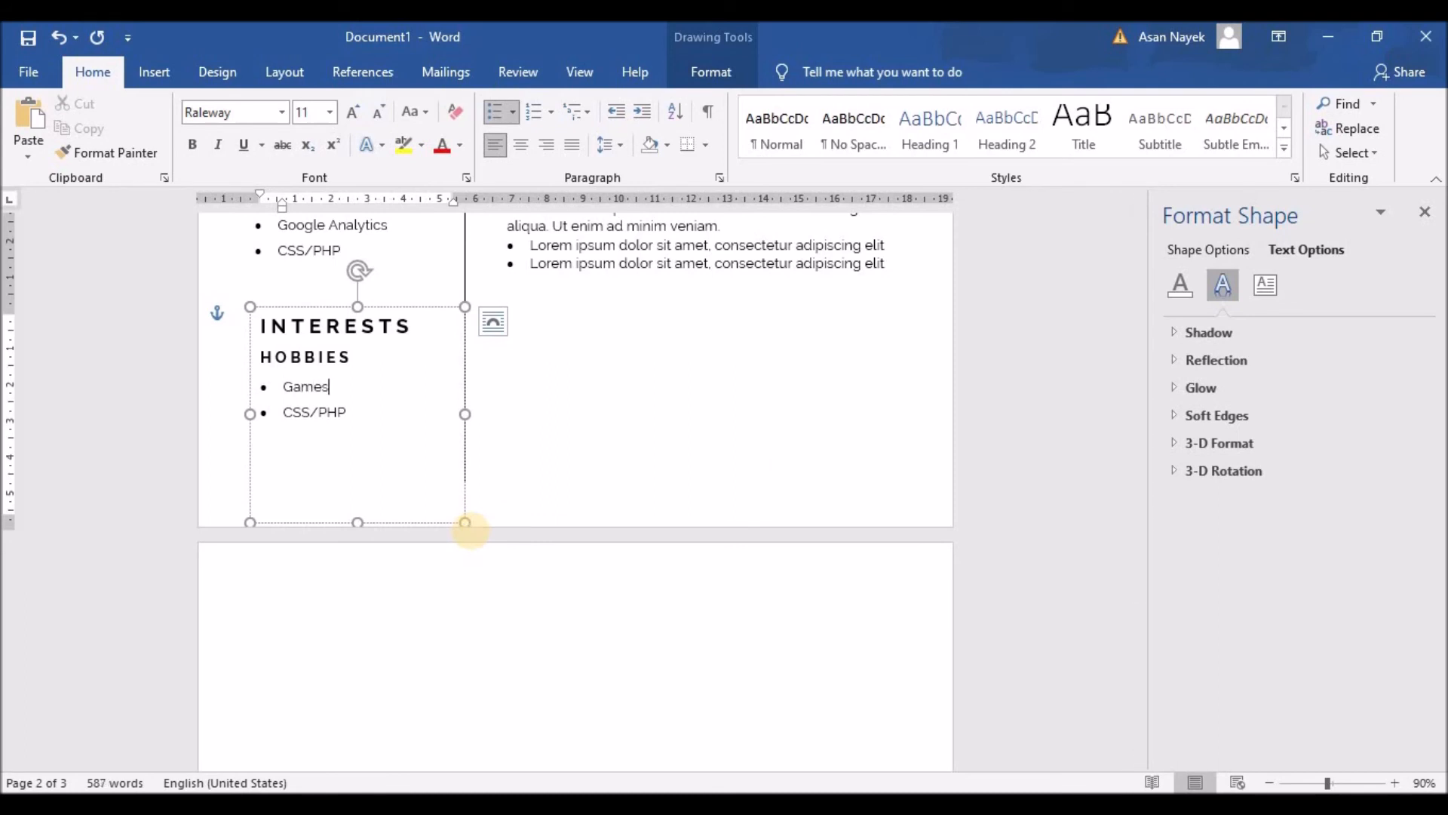
text(mes)
key(Return)
Add Artificial Intelligence, Space Exploration, Football and Blogging, removing the leftover CSS/PHP line
text(Artificial Intelligence)
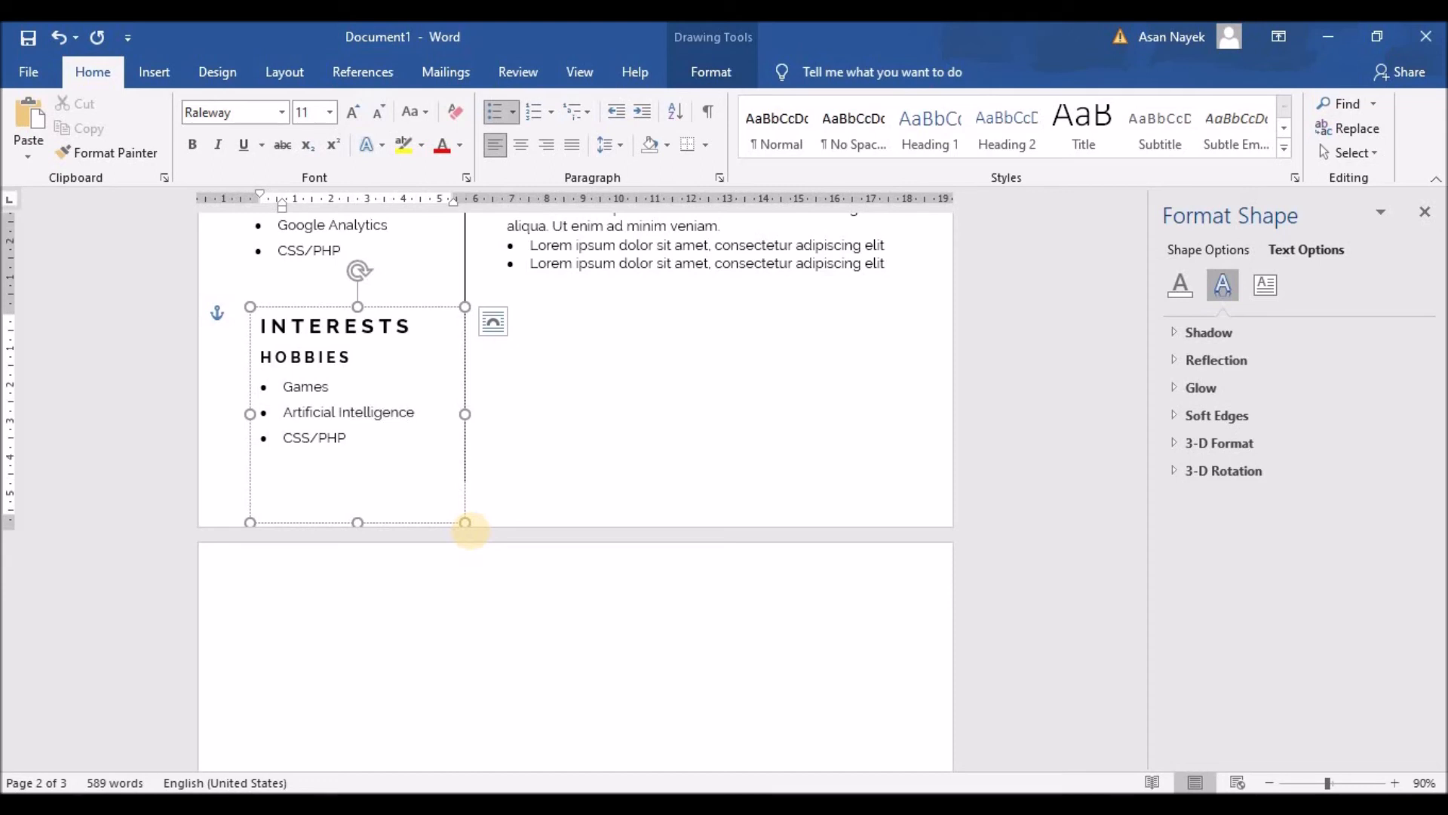
key(Return)
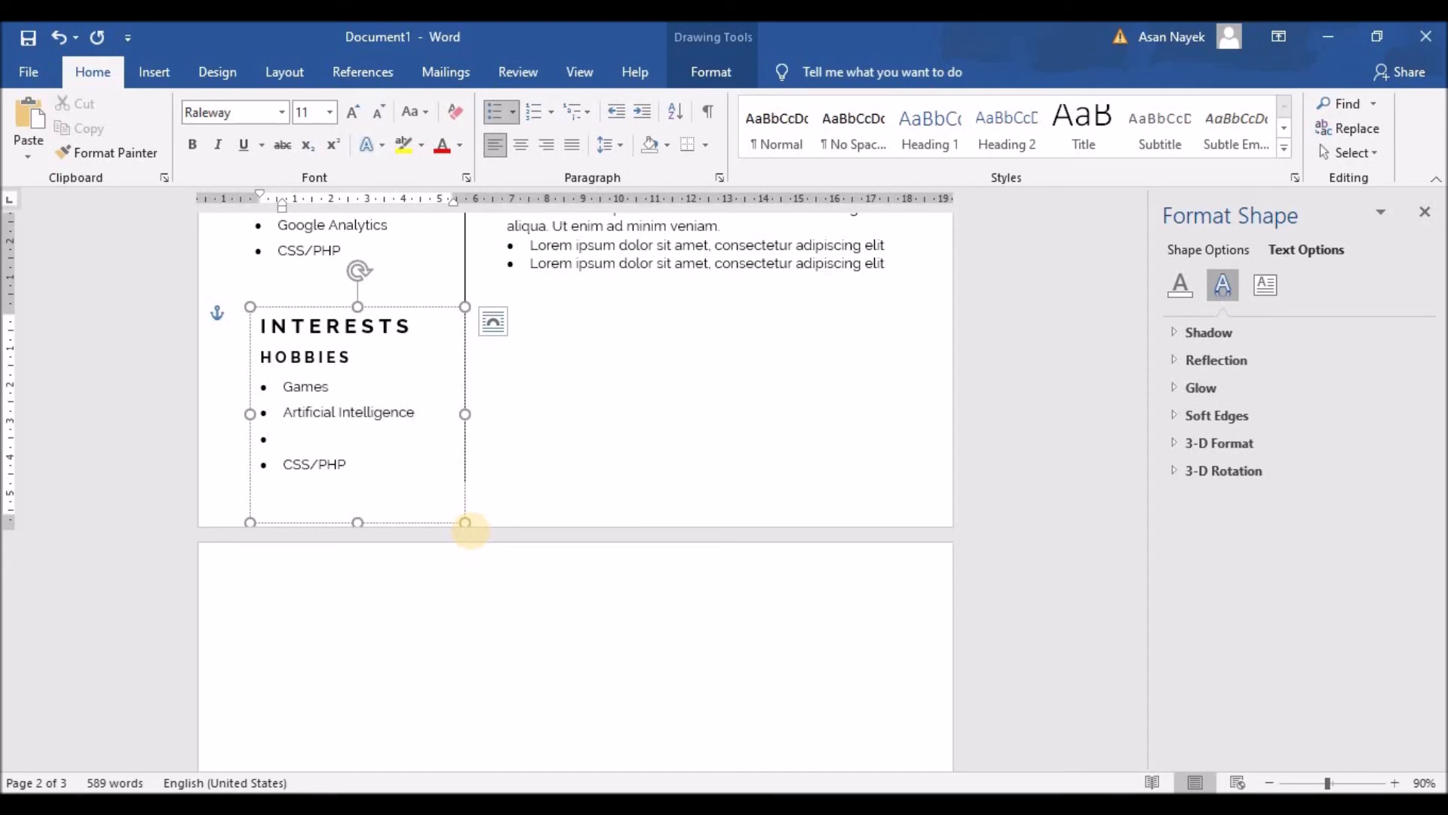
text(Space Exploration)
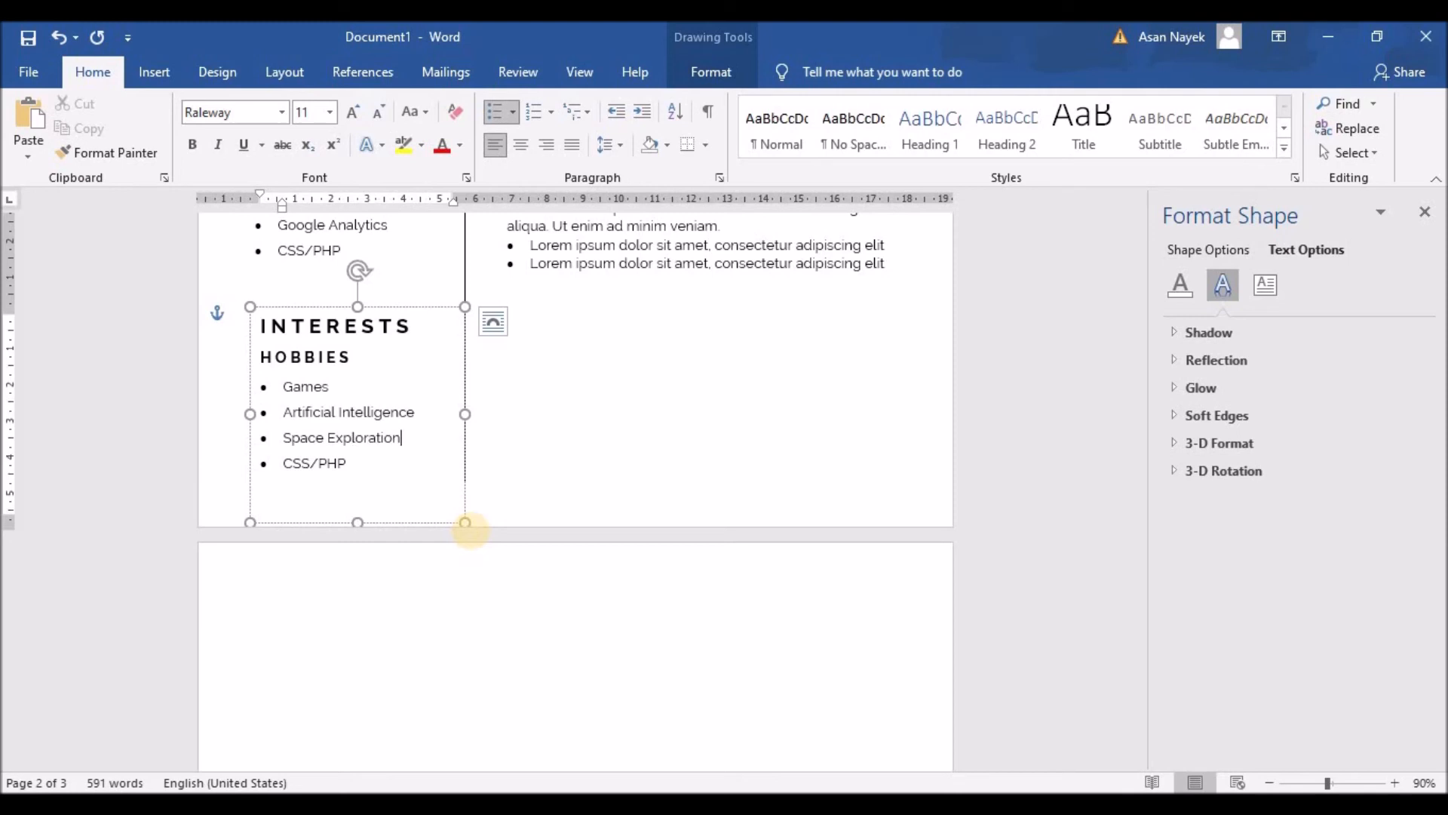
key(Return)
text(Football)
key(Return)
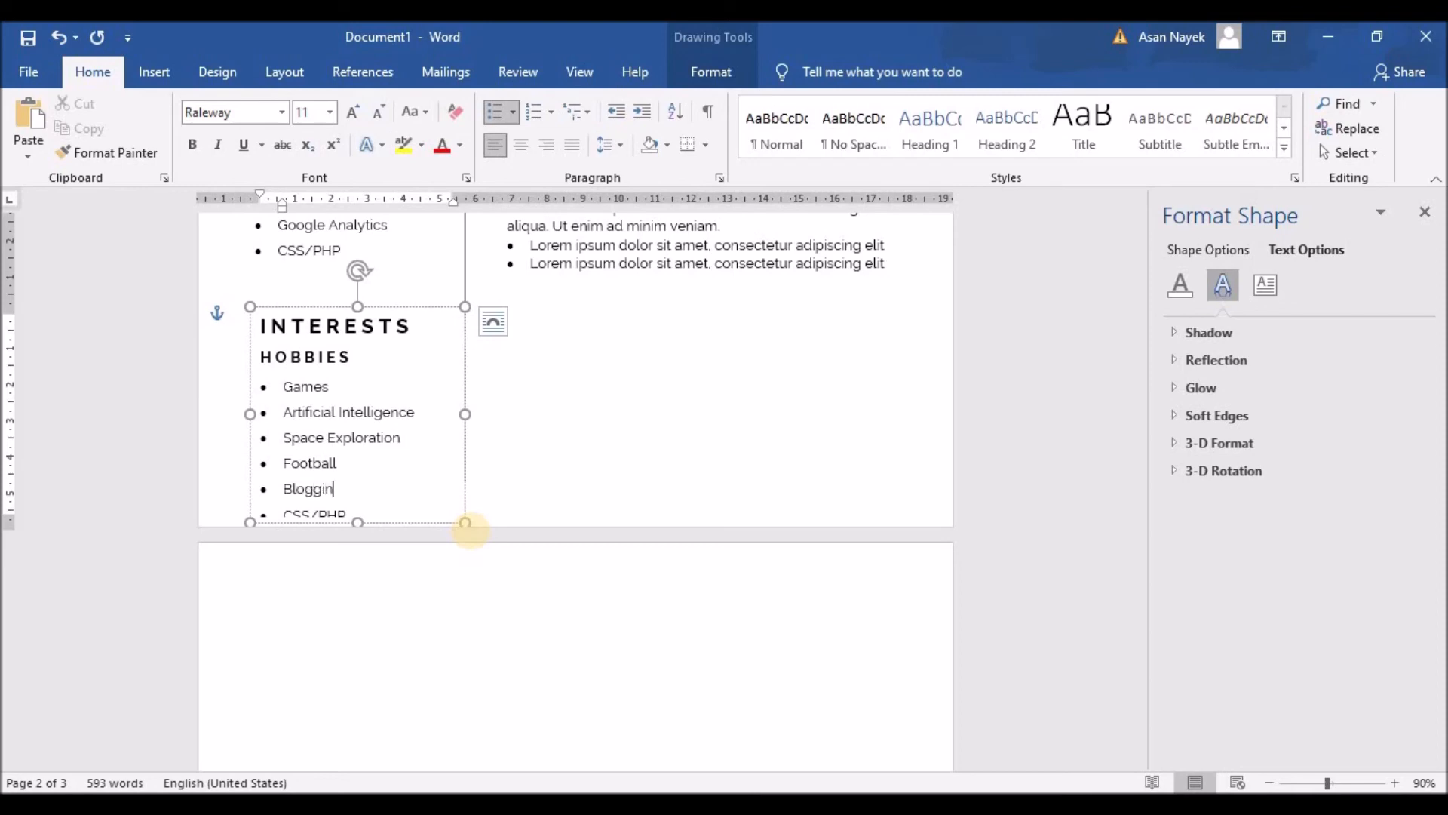
key(Delete)
key(Delete)
key(Delete)
key(Delete)
key(Delete)
key(Delete)
key(Delete)
key(Delete)
Delete the third bullet of the first job entry
scroll(675, 551, up, 3)
scroll(675, 551, up, 6)
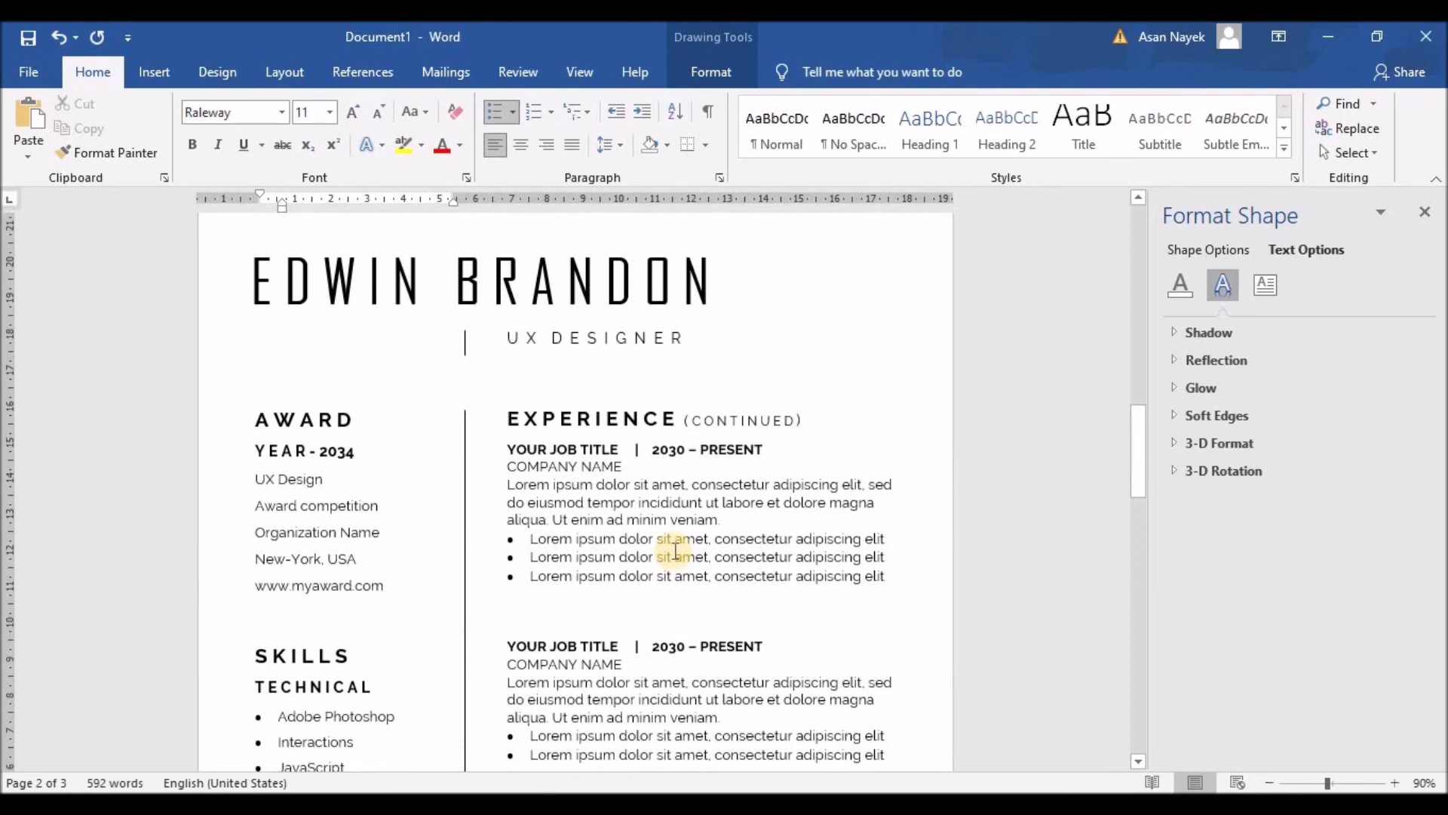
scroll(676, 551, up, 2)
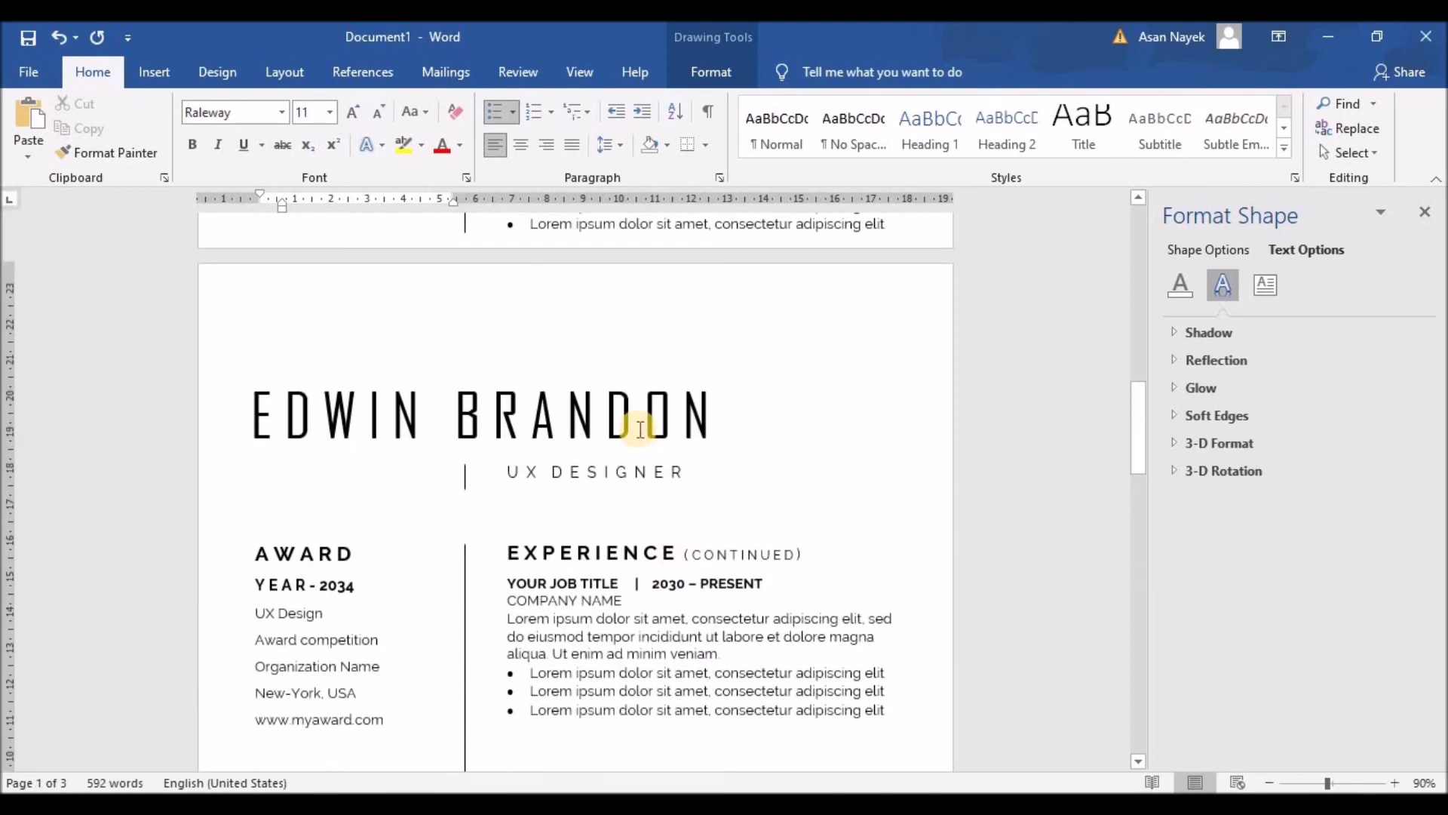
scroll(359, 558, down, 2)
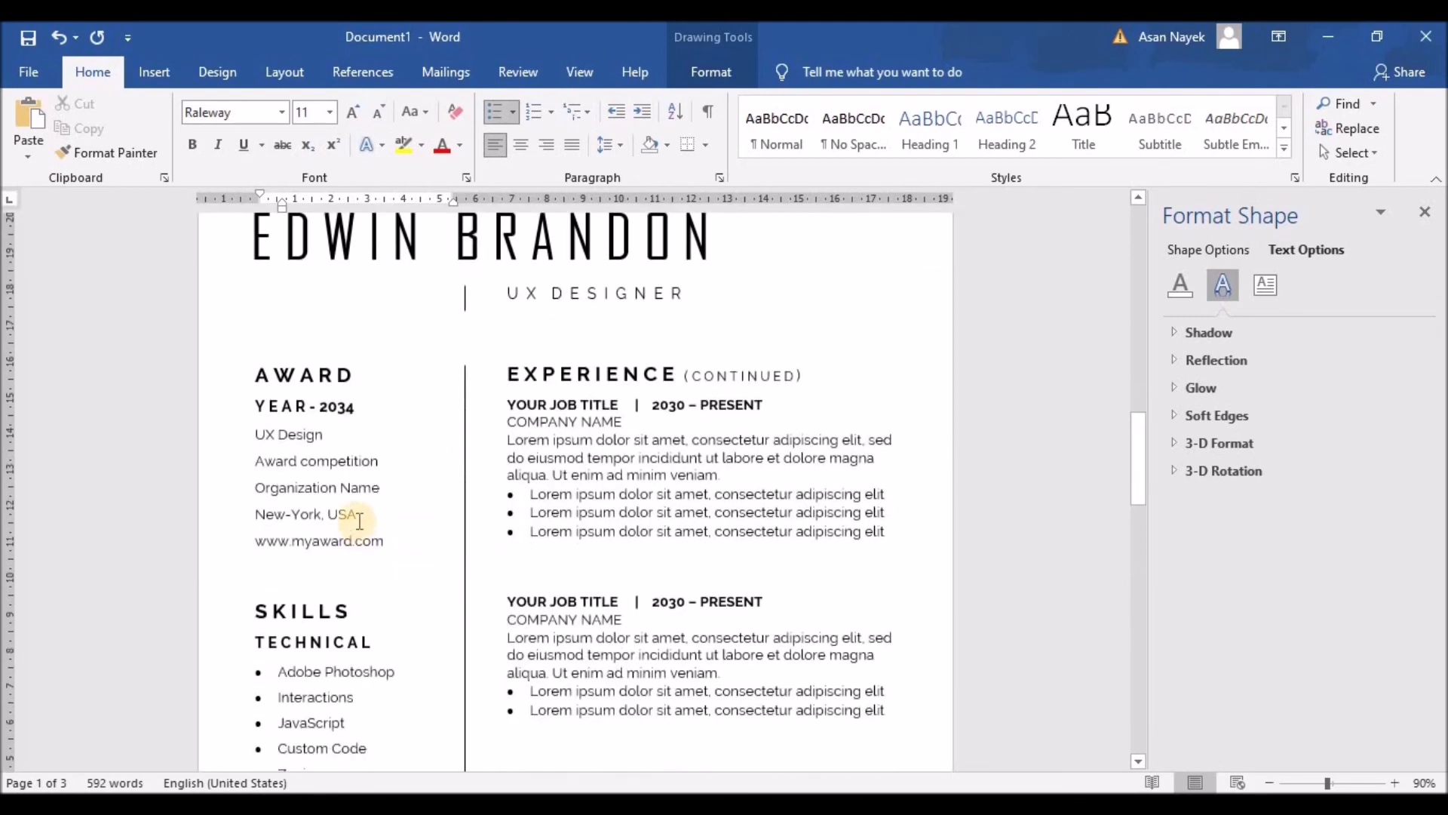
drag(887, 532, 491, 521)
key(Delete)
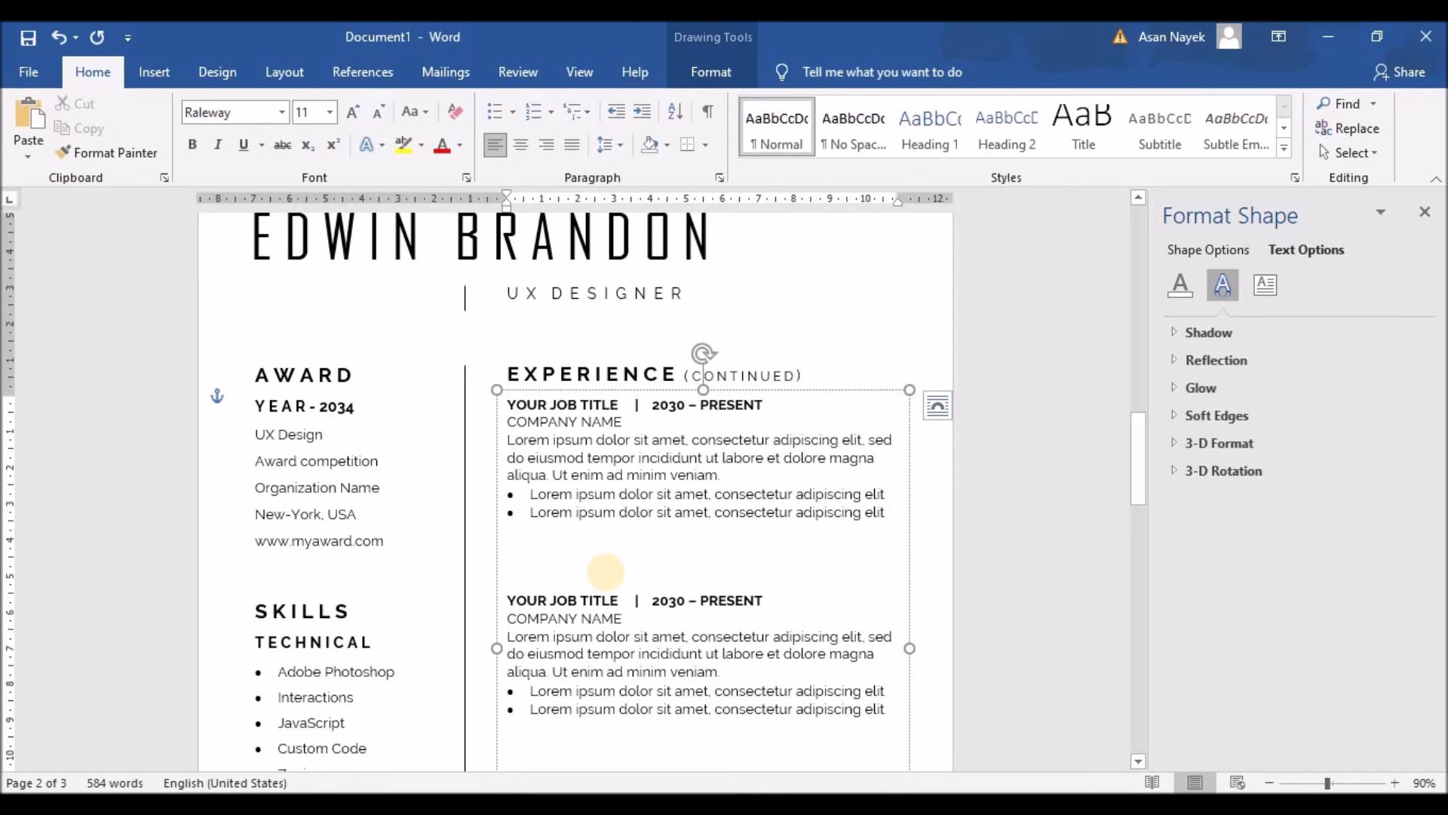
Remove the blank paragraphs before the third job and shorten the text box
scroll(608, 569, down, 4)
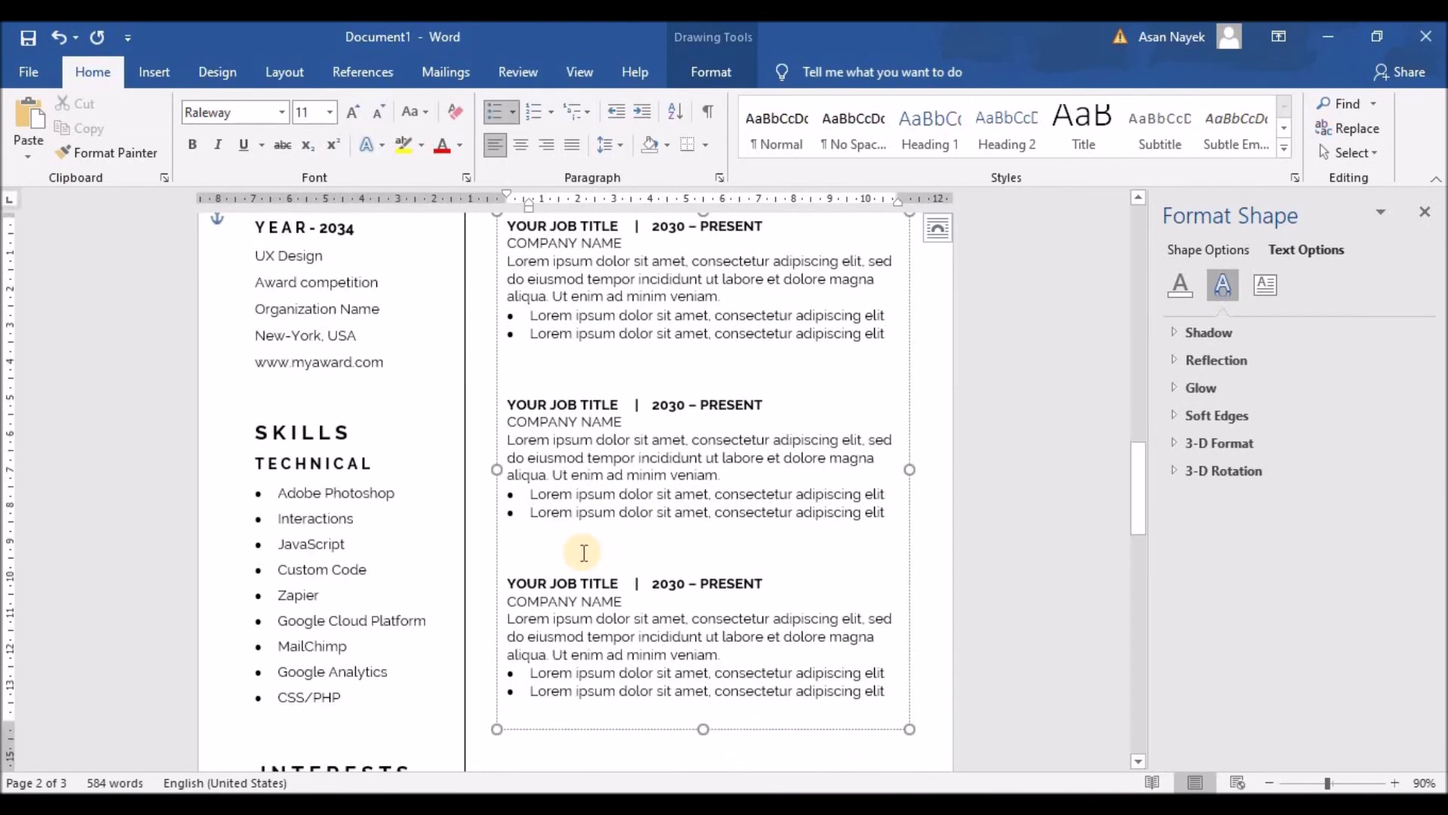
click(524, 372)
key(BackSpace)
drag(518, 534, 546, 537)
key(BackSpace)
drag(706, 730, 692, 672)
scroll(453, 592, up, 3)
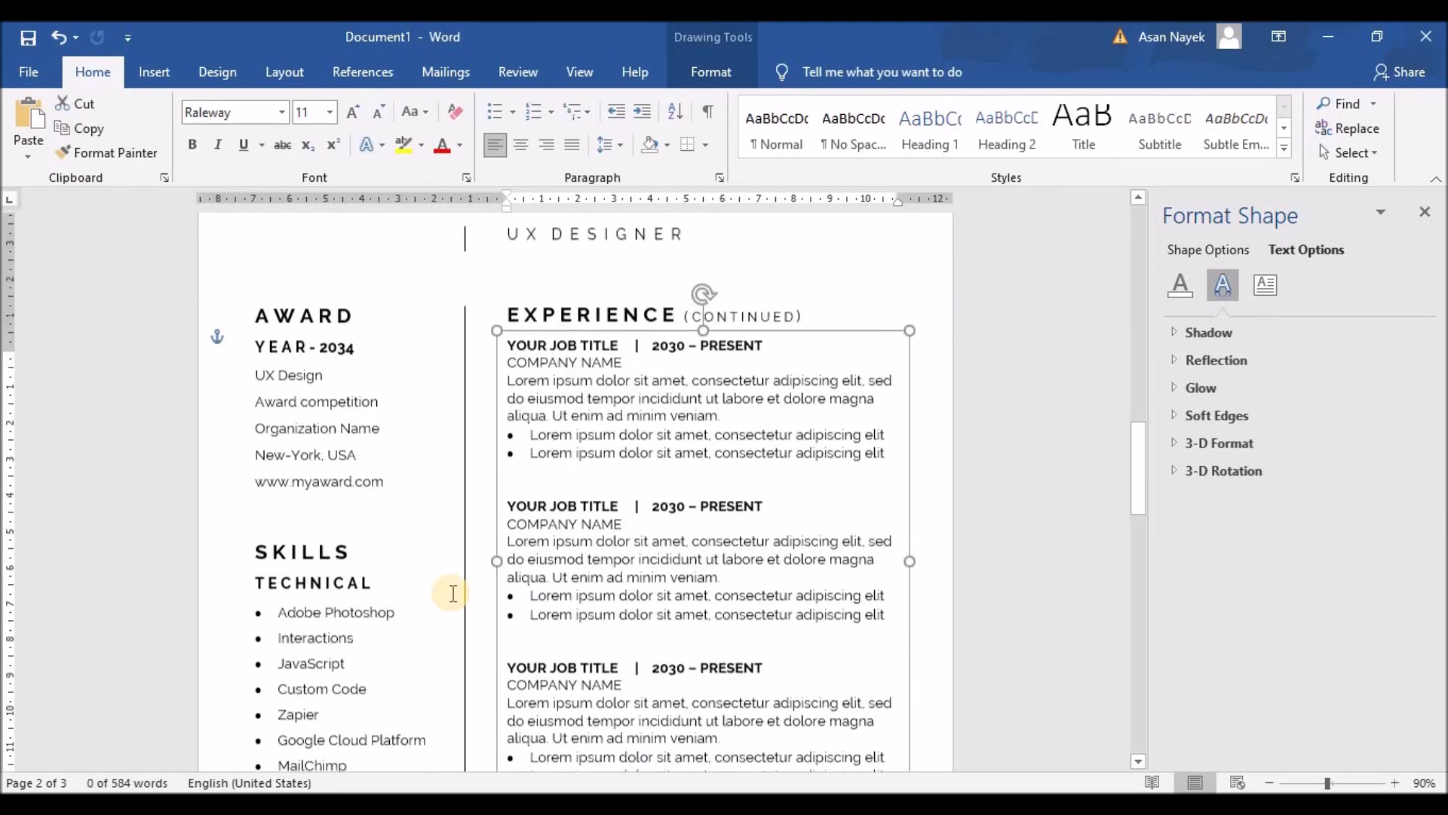
Remove space after paragraph for the Award lines, including YEAR - 2034 and UX Design
drag(384, 495, 242, 425)
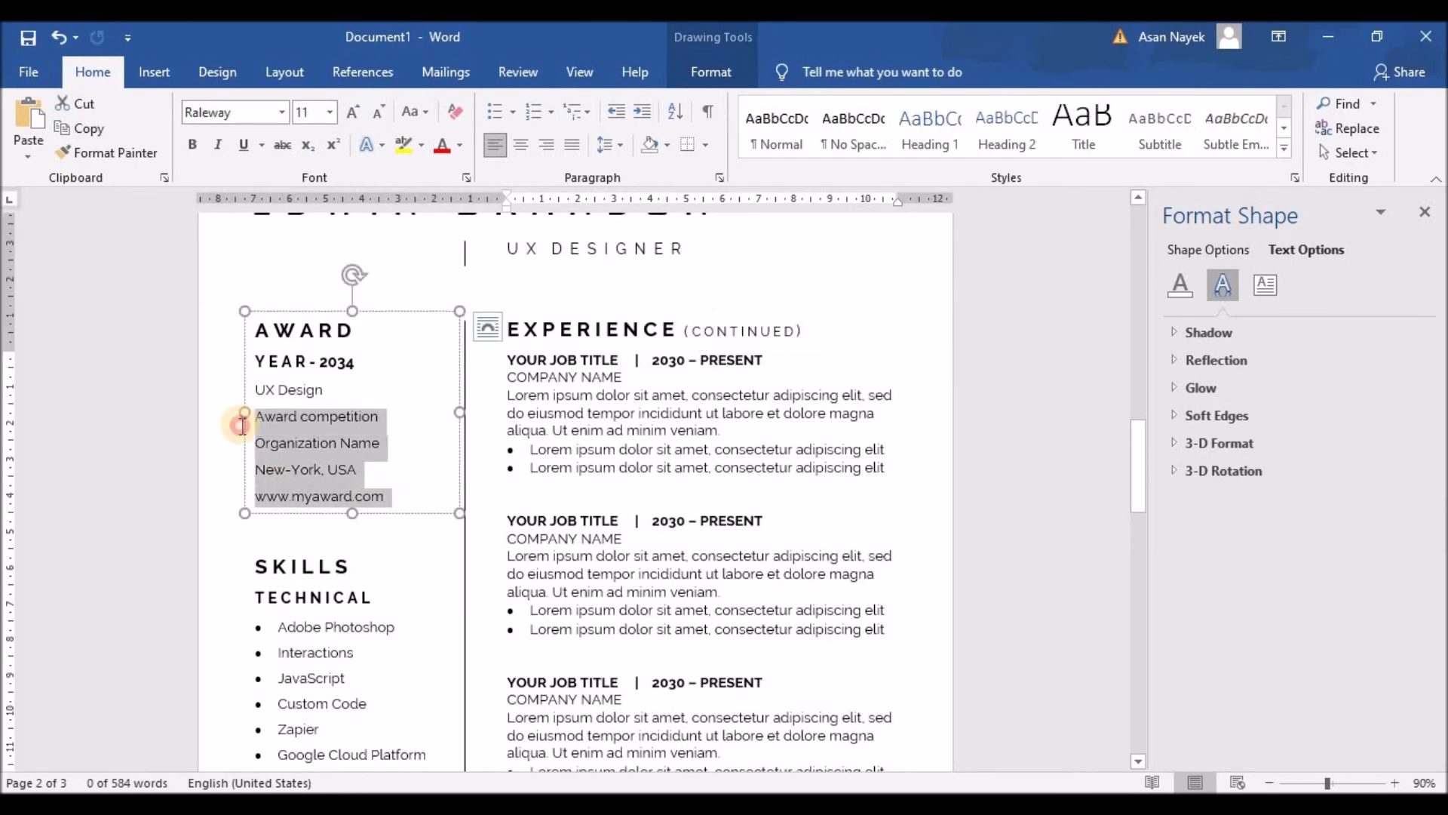
click(620, 146)
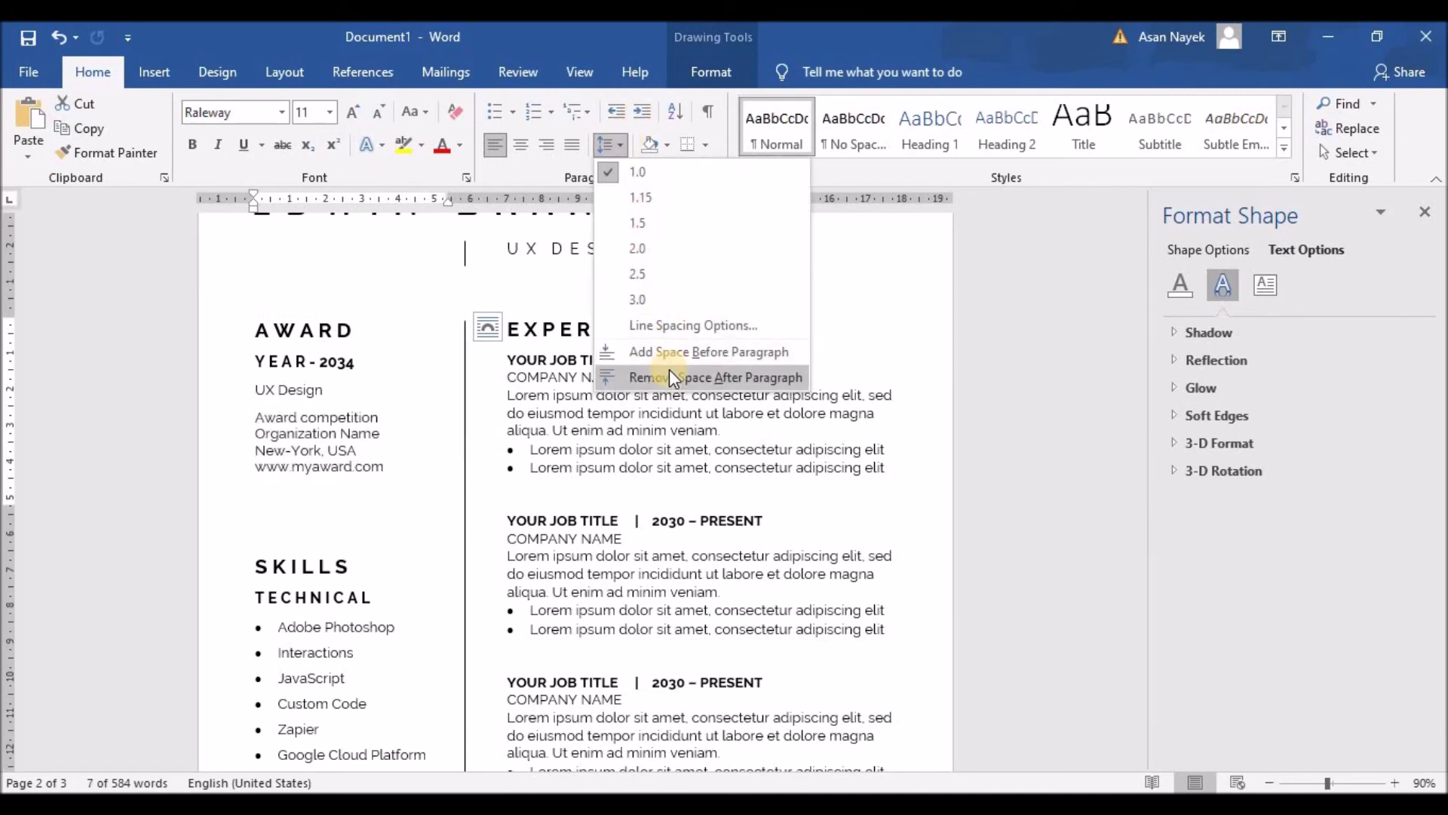
click(668, 377)
click(340, 466)
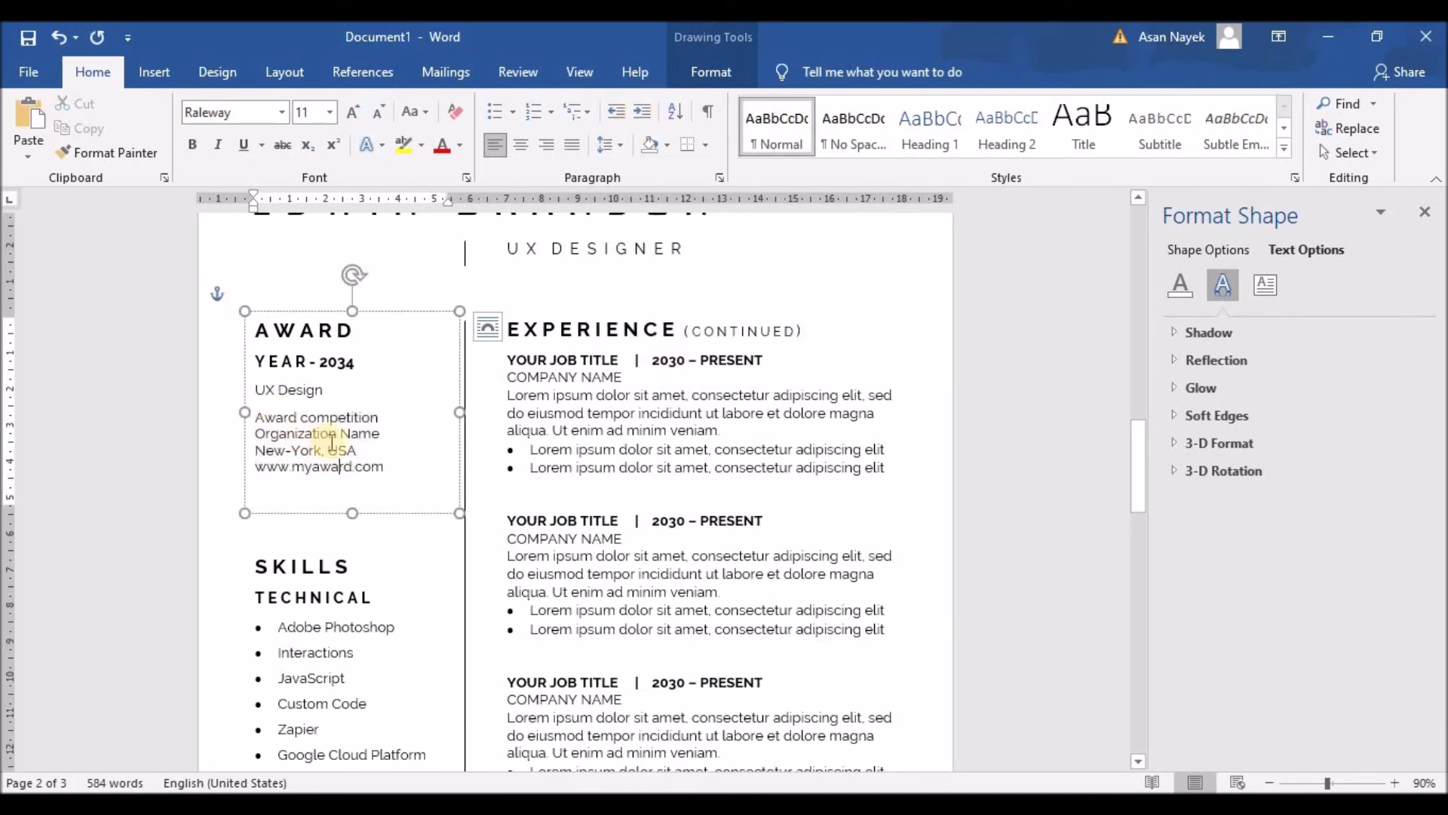
drag(324, 390, 240, 361)
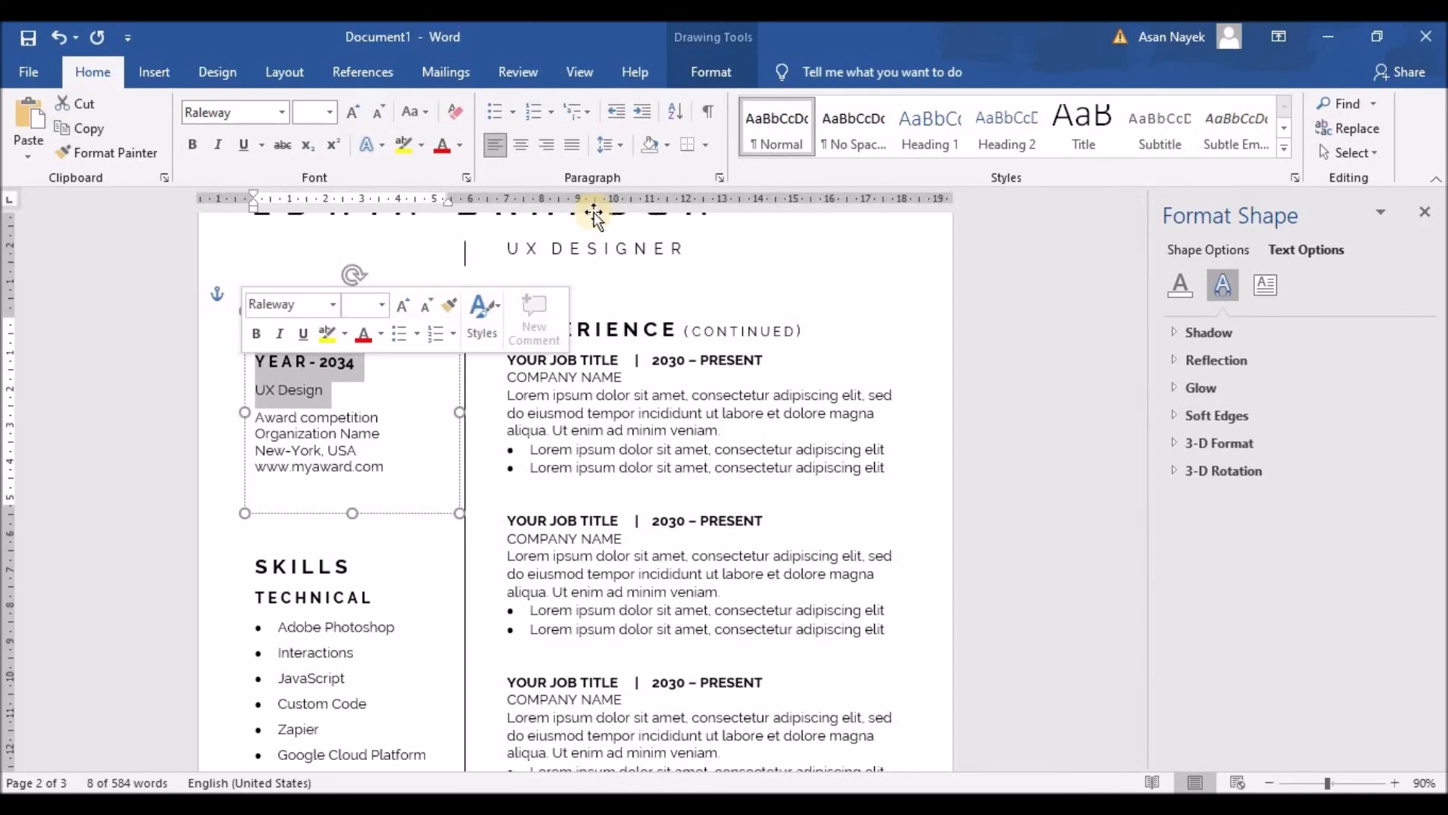
click(620, 145)
click(640, 372)
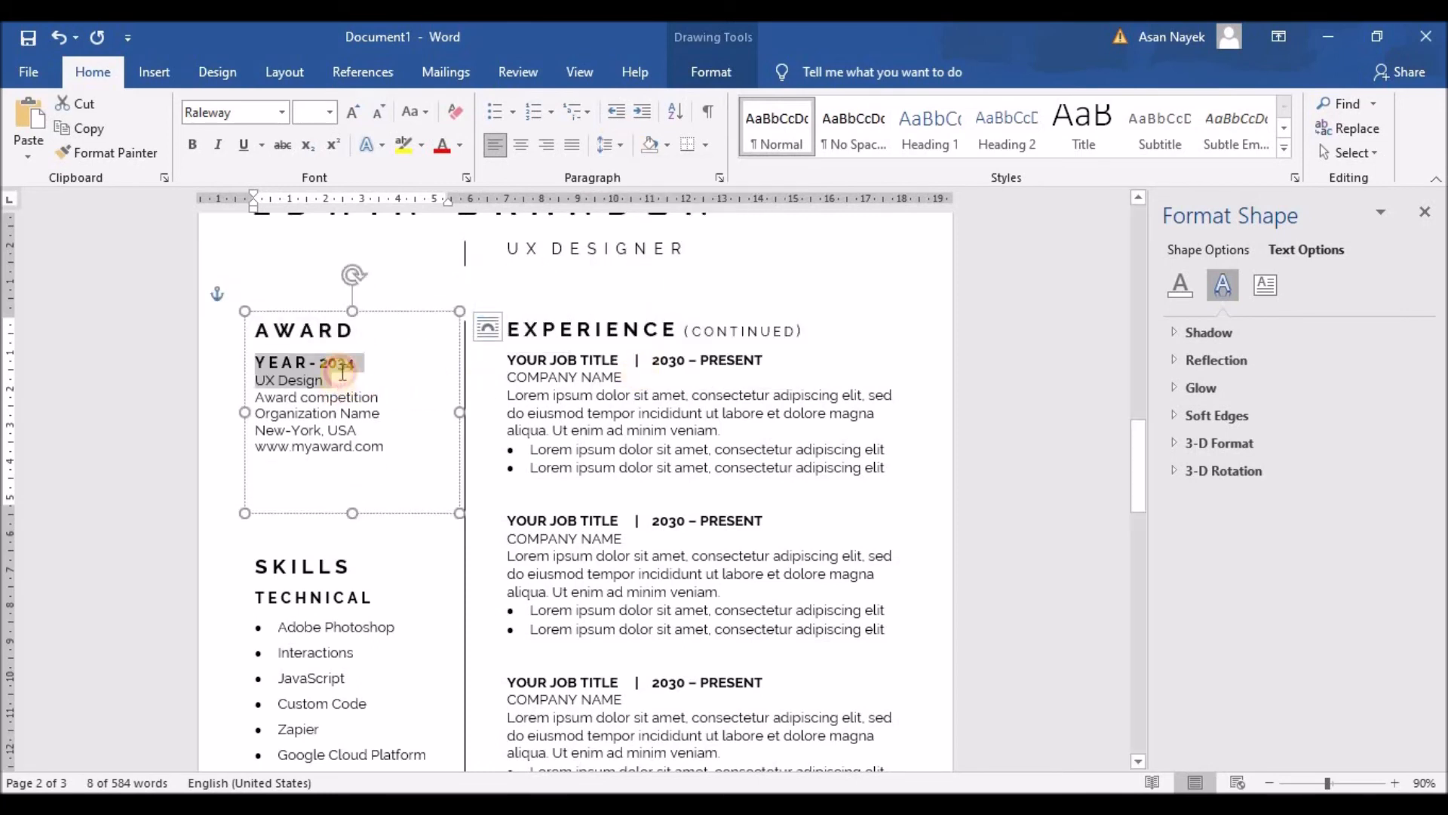
Shrink YEAR - 2034 to size 11, shorten the Award box and nudge Skills up
click(257, 365)
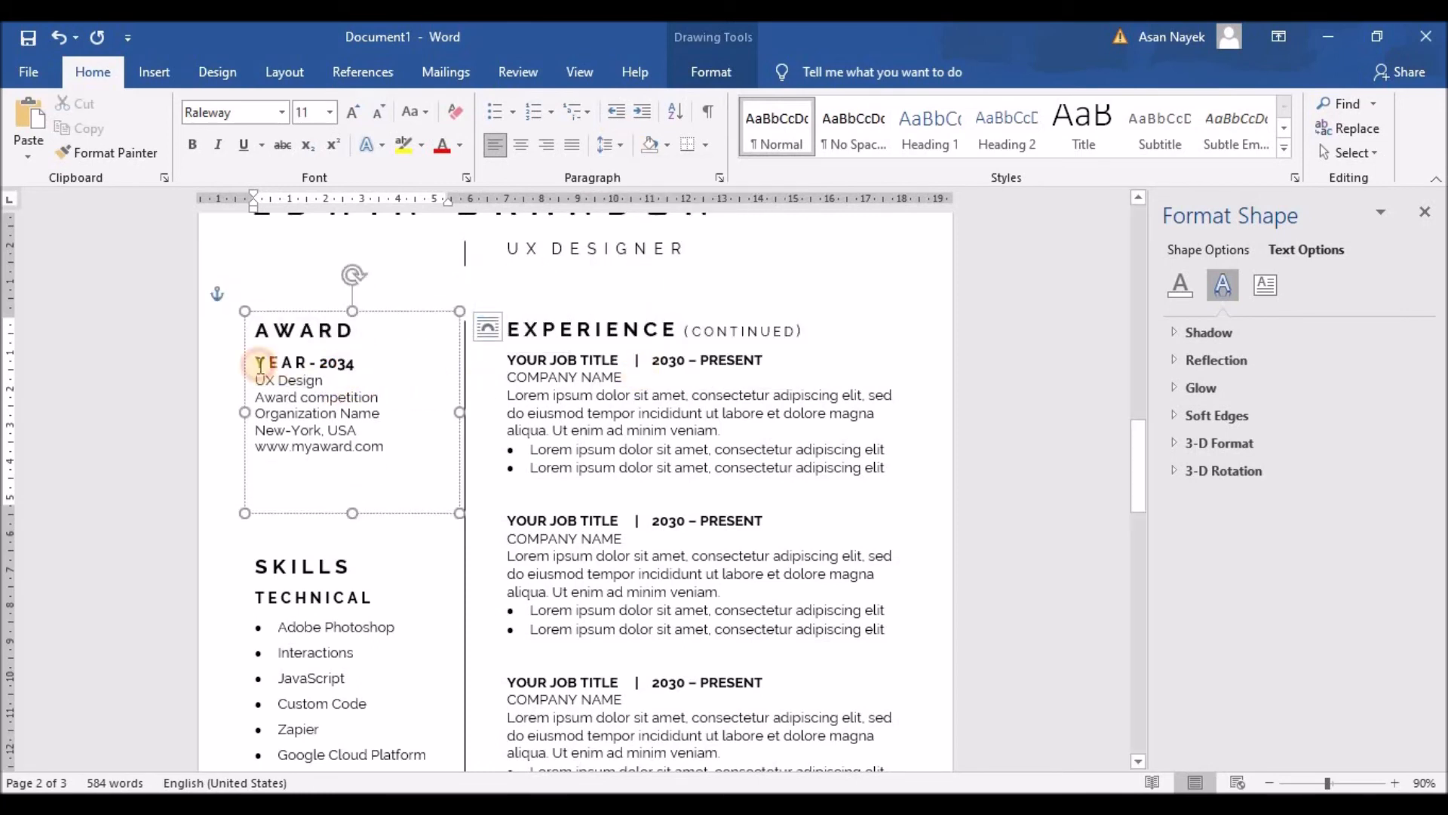
click(379, 112)
drag(356, 519, 356, 479)
click(305, 570)
click(303, 538)
click(305, 546)
drag(463, 566, 473, 552)
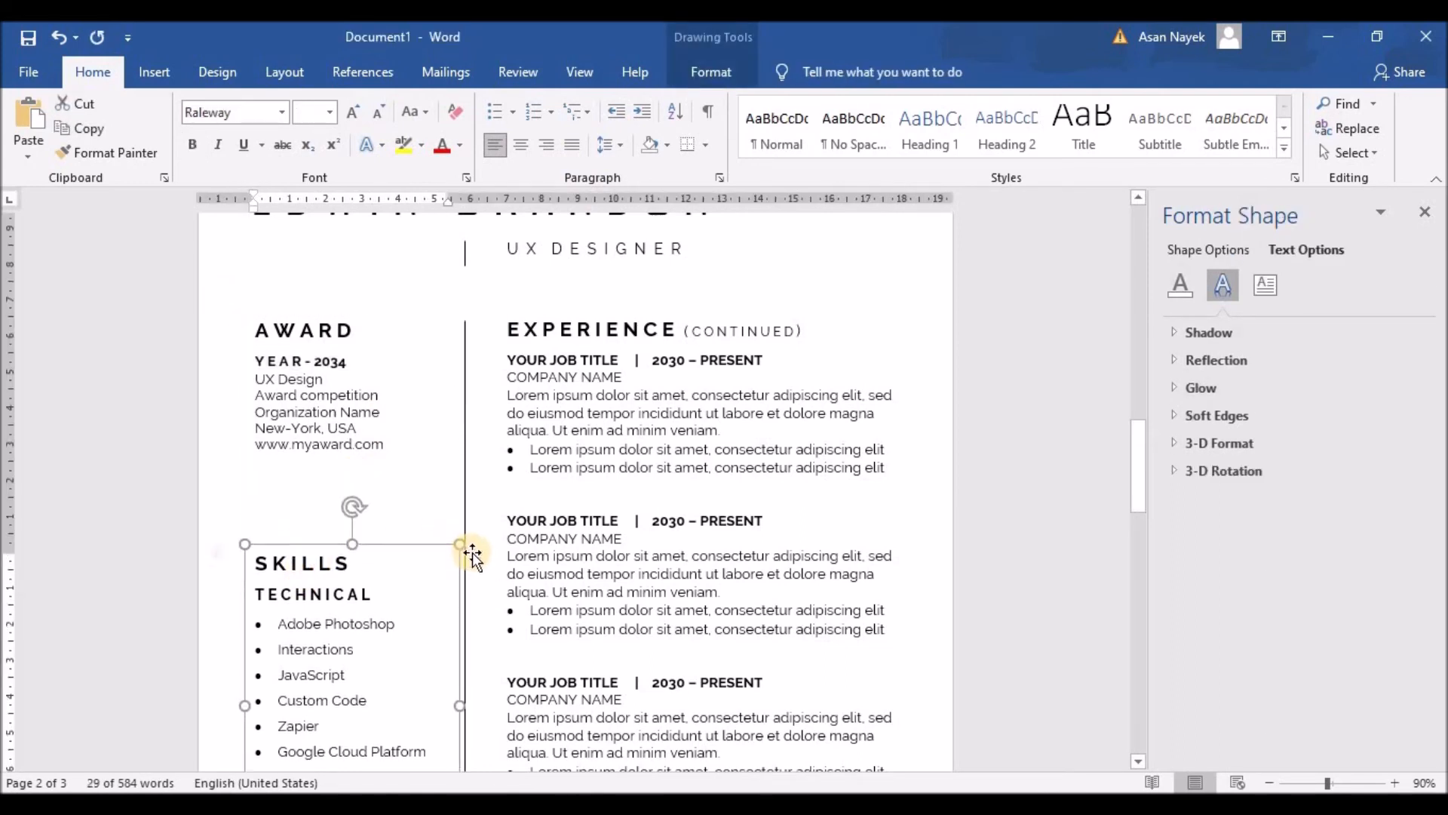
Nudge the Skills and Interests boxes upward with the Up arrow
key(Up)
key(Up)
key(Up)
key(Up)
key(Up)
key(Up)
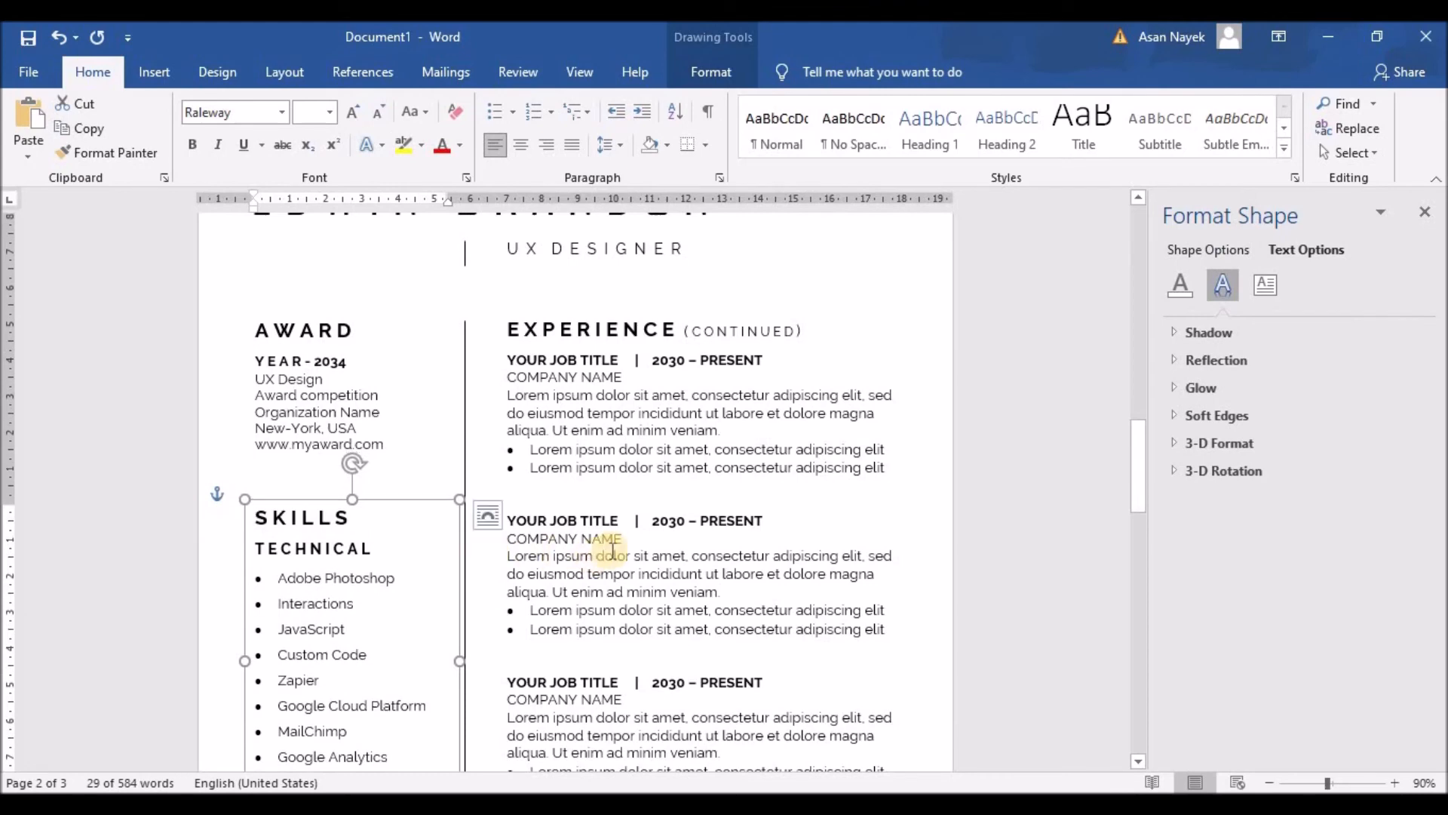
scroll(528, 554, down, 3)
click(338, 615)
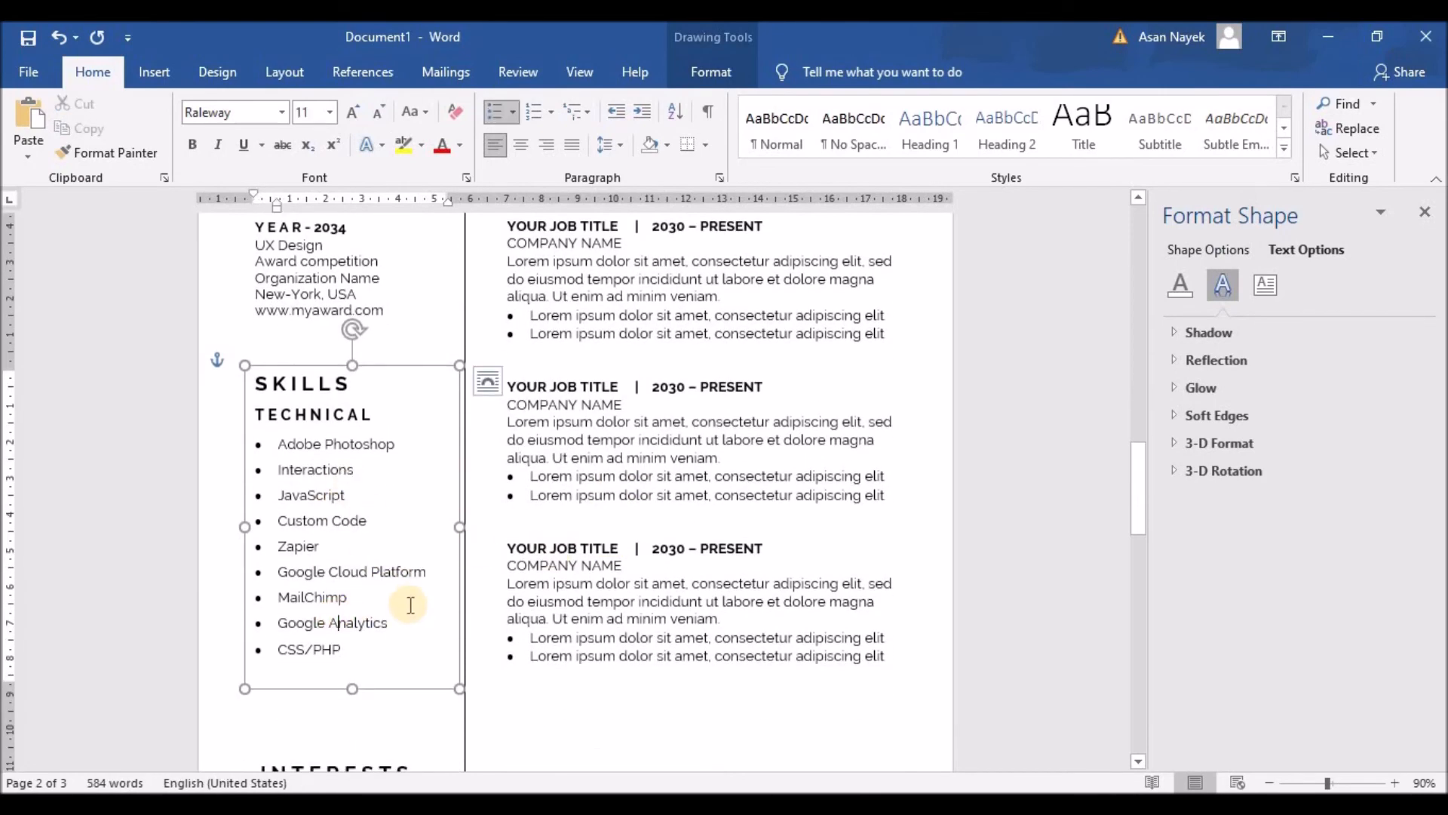
scroll(405, 591, down, 6)
click(314, 533)
key(Escape)
key(Up)
key(Up)
key(Up)
key(Up)
key(Up)
key(Up)
key(Up)
key(Up)
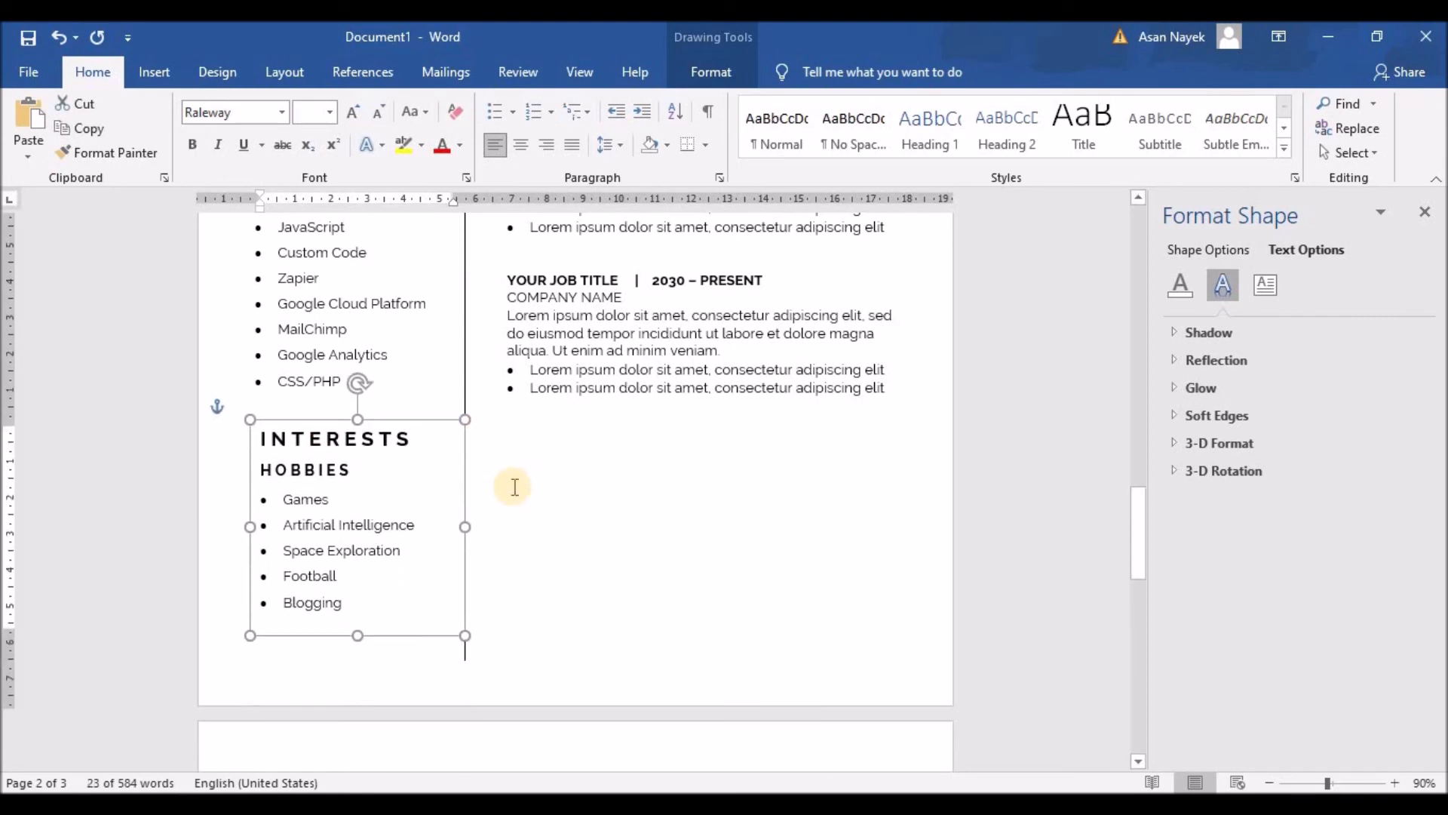
Make the Interests box taller and add Marketing as a sixth hobby after Blogging
drag(359, 644, 361, 673)
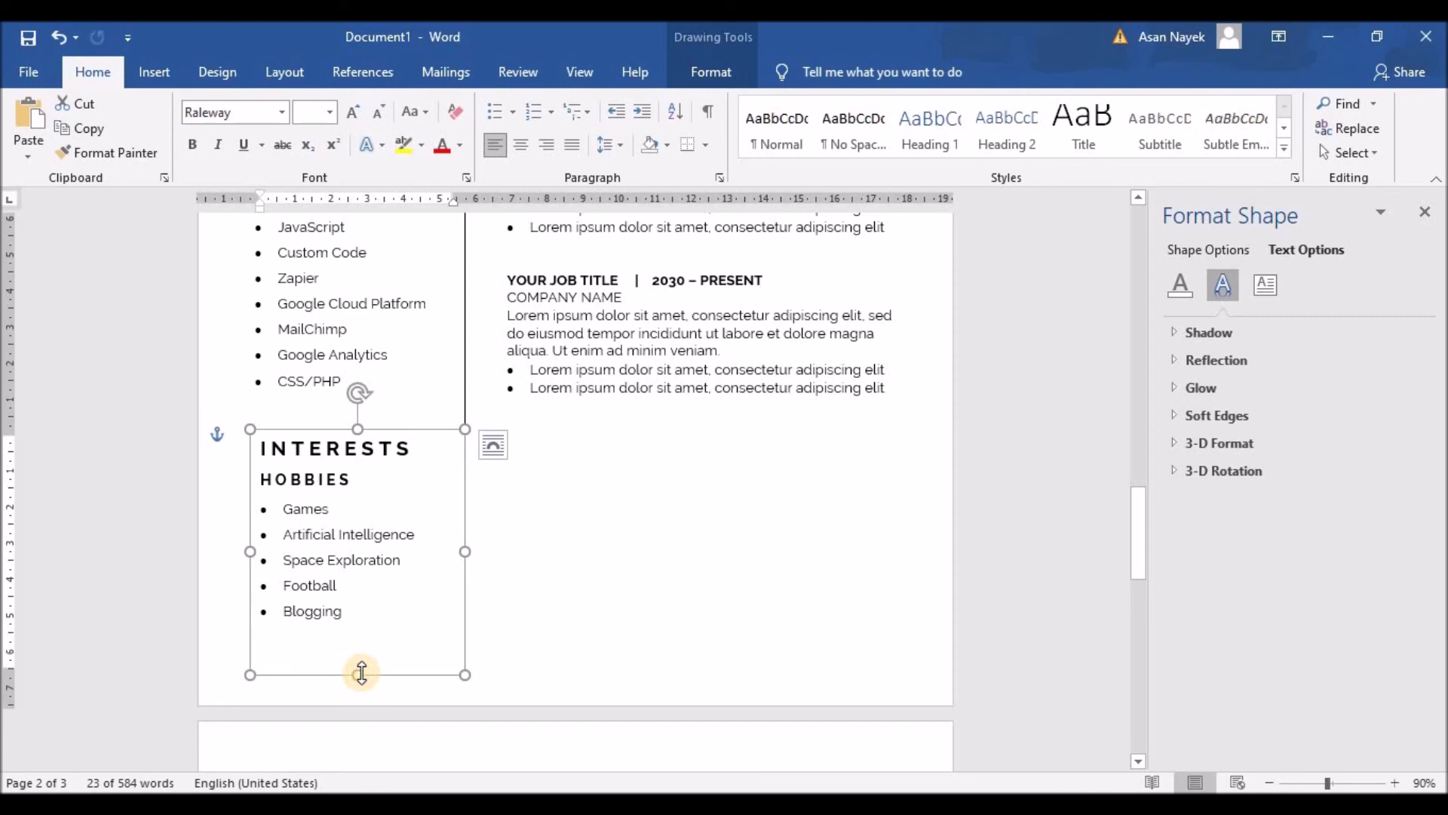
click(375, 613)
key(Return)
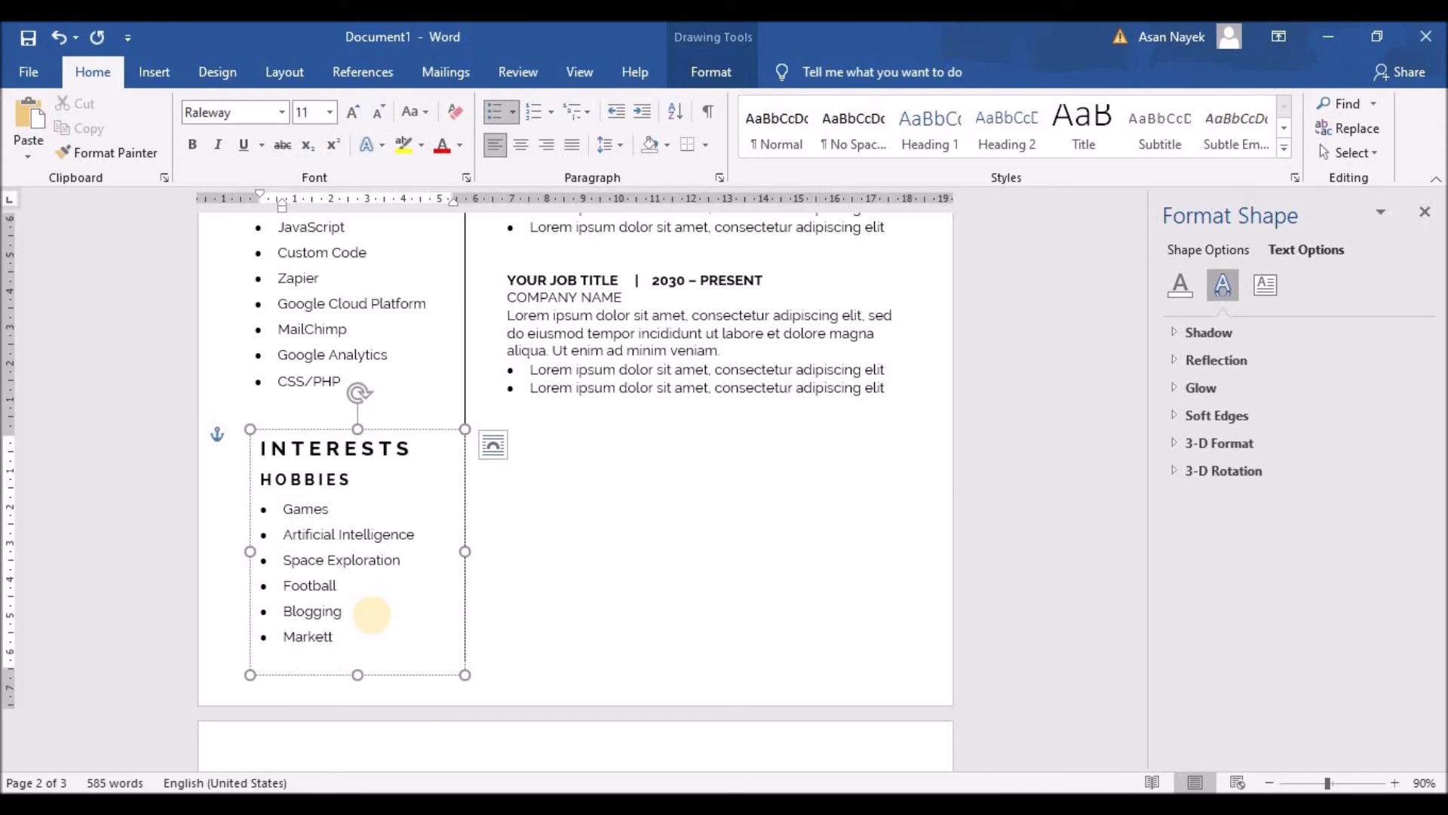
click(524, 491)
scroll(575, 381, up, 1)
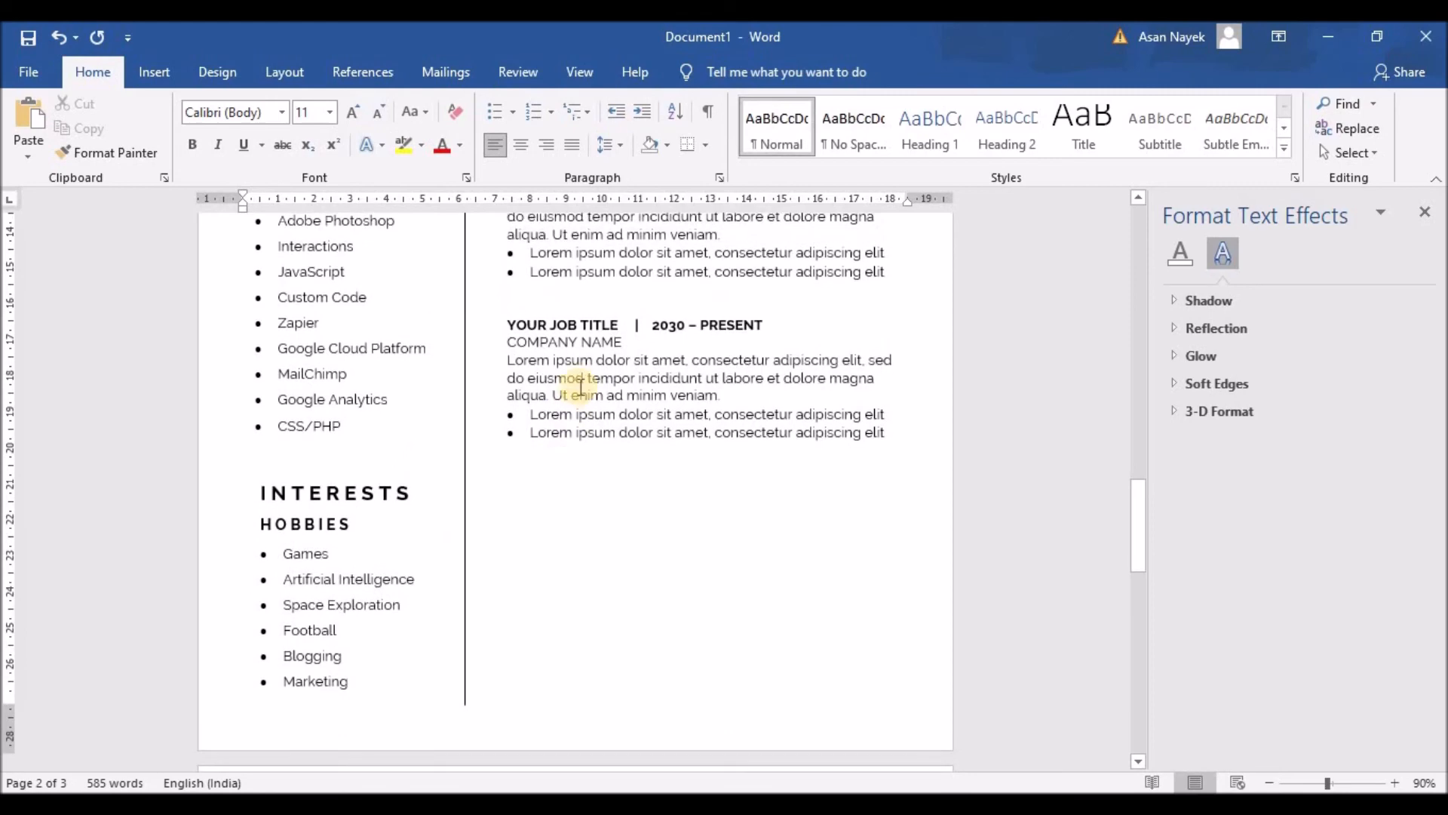
Ctrl-drag a copy of the Interests box to its right
click(576, 381)
scroll(581, 377, up, 5)
scroll(583, 376, down, 5)
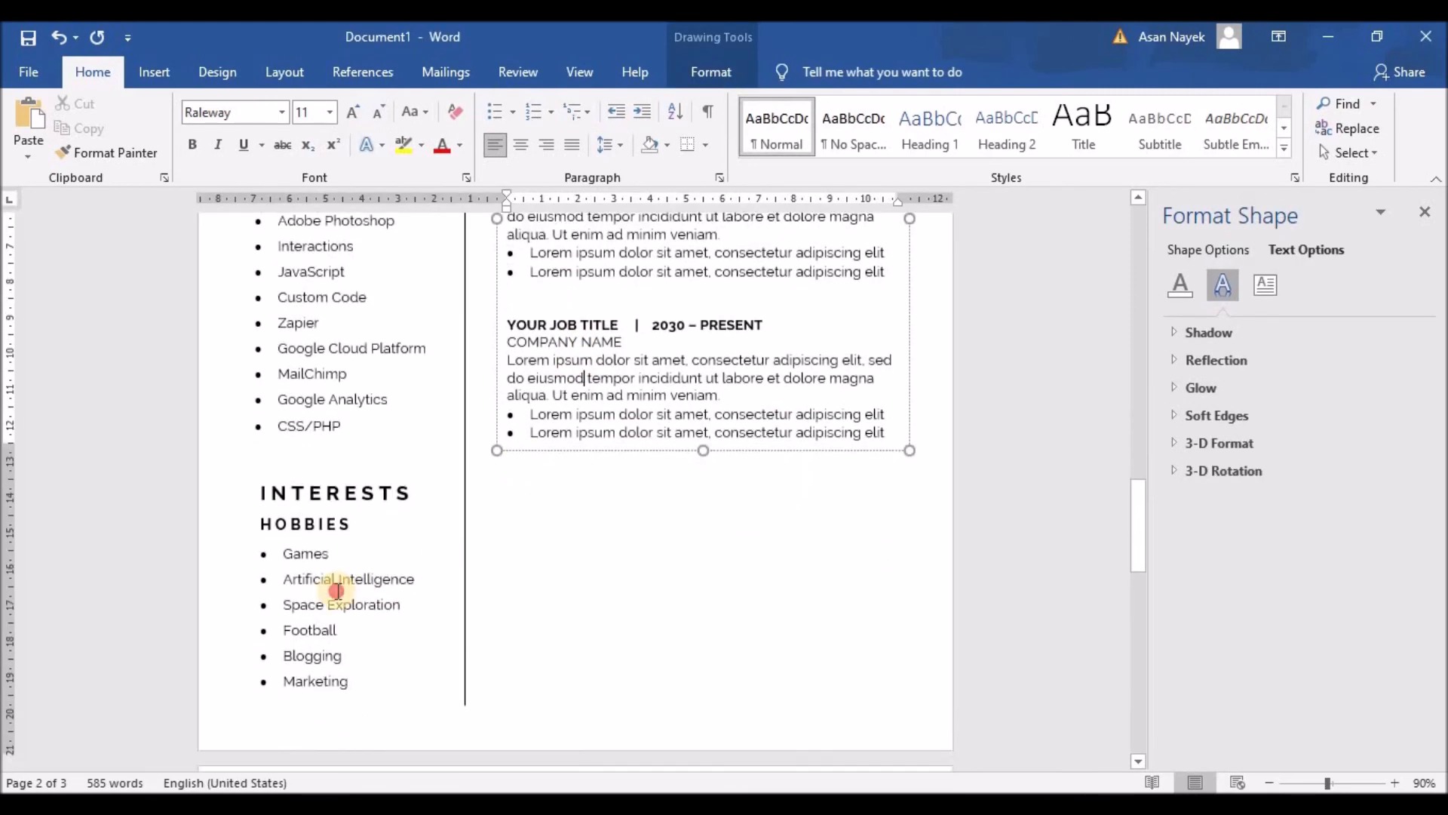
click(336, 592)
key(ctrl)
click(332, 474)
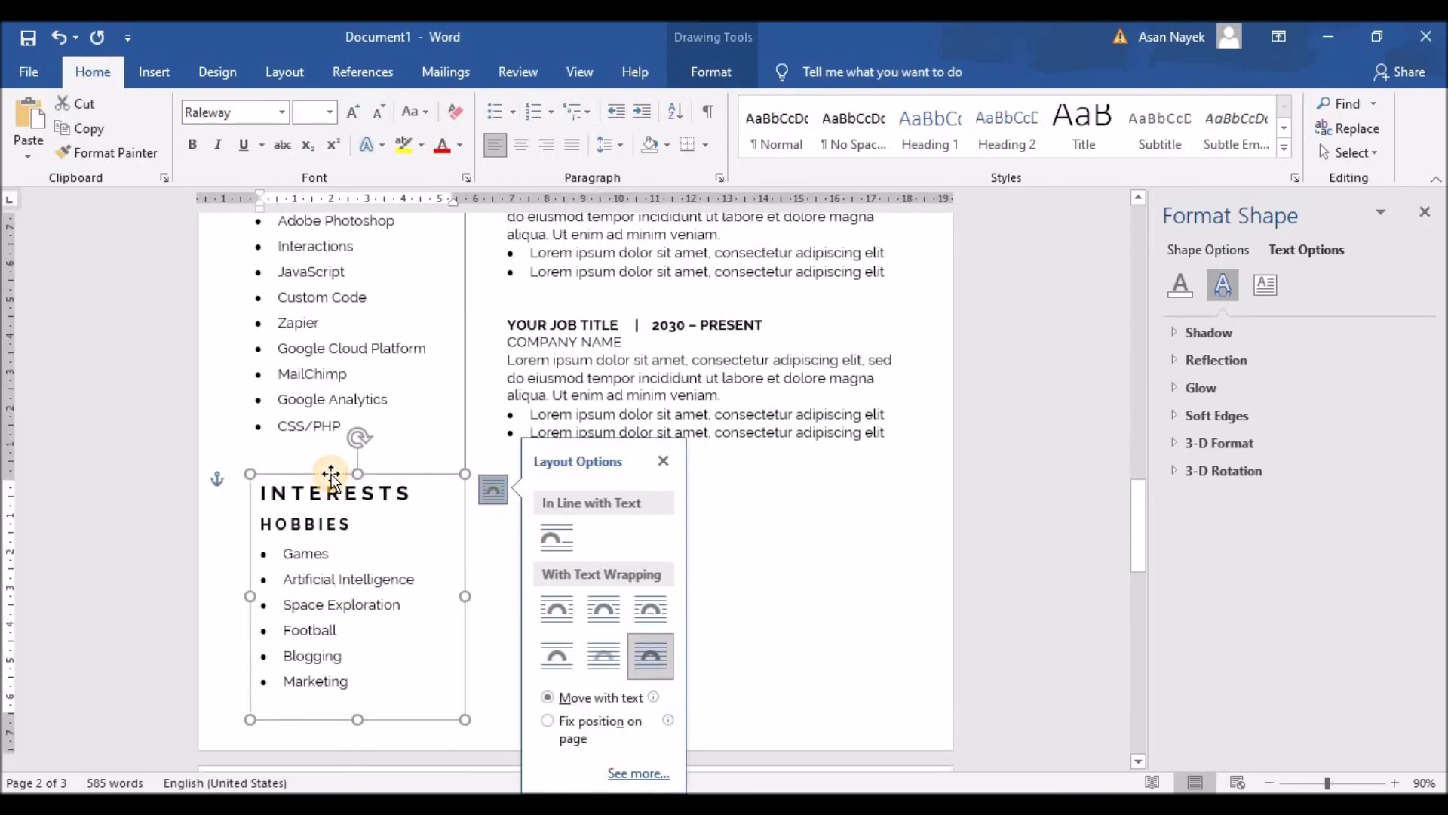
drag(329, 473, 651, 494)
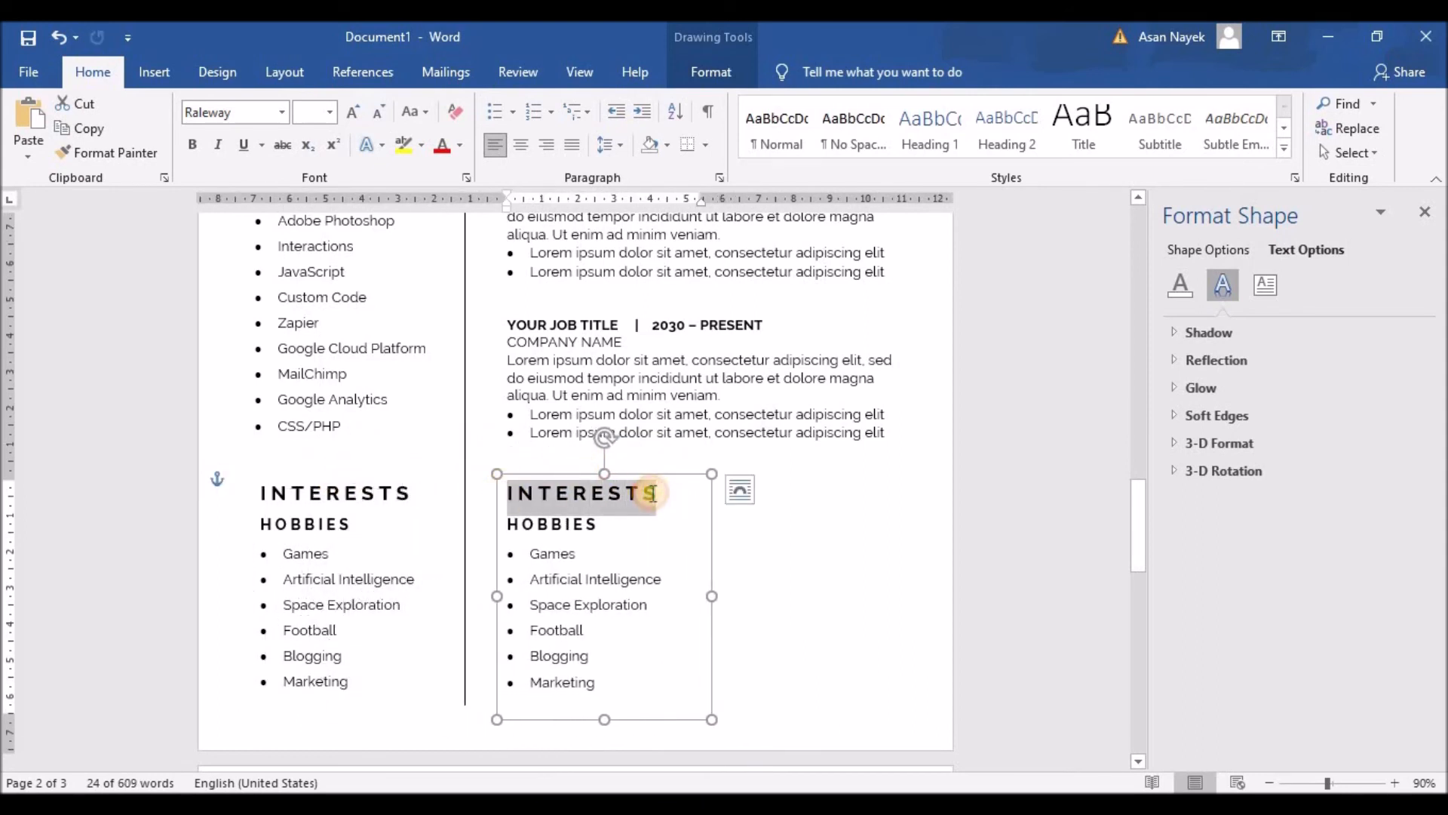
Retitle the copy REFERENCES with its letters spaced out
text(REF)
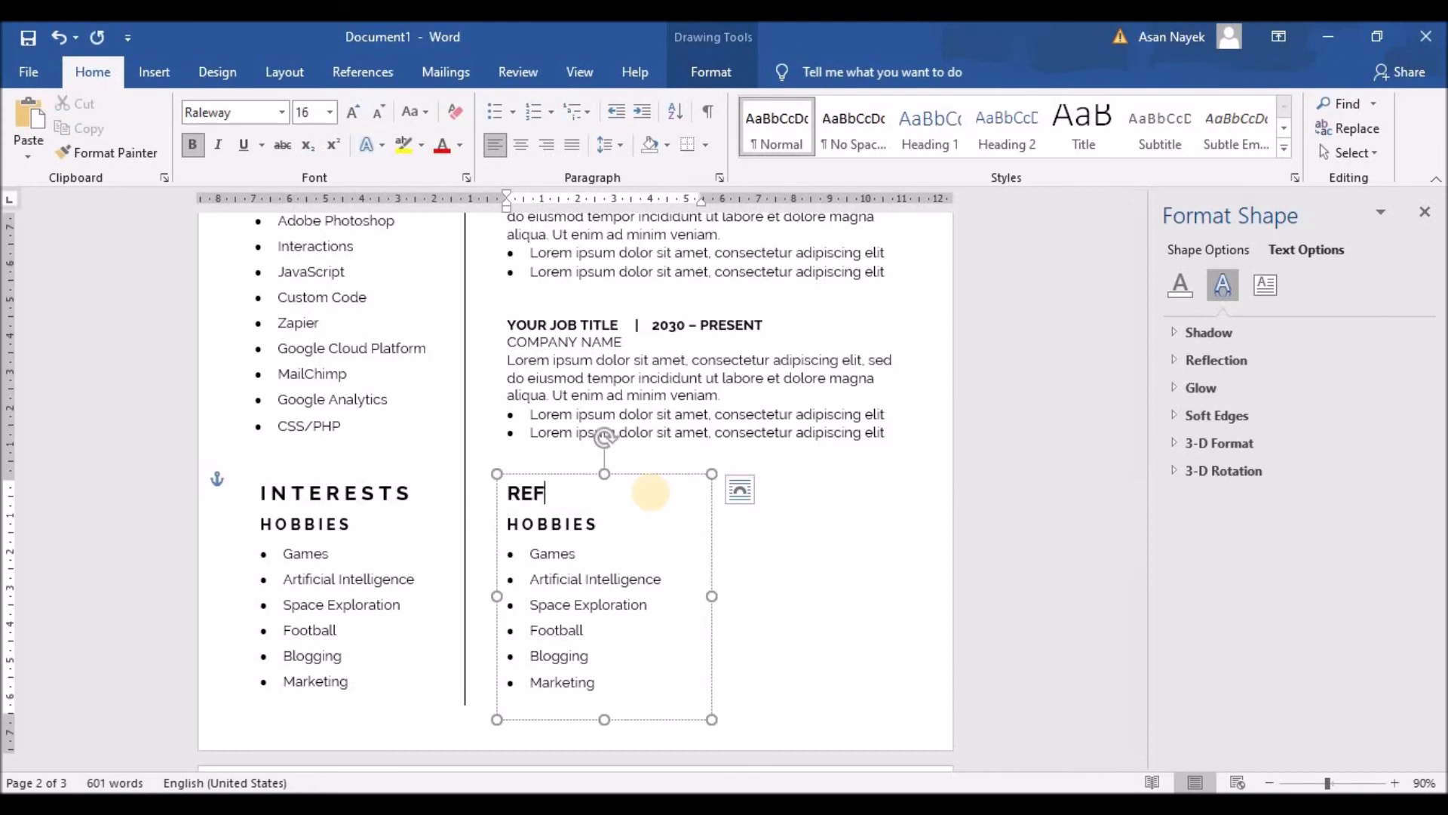
text(ERENCES)
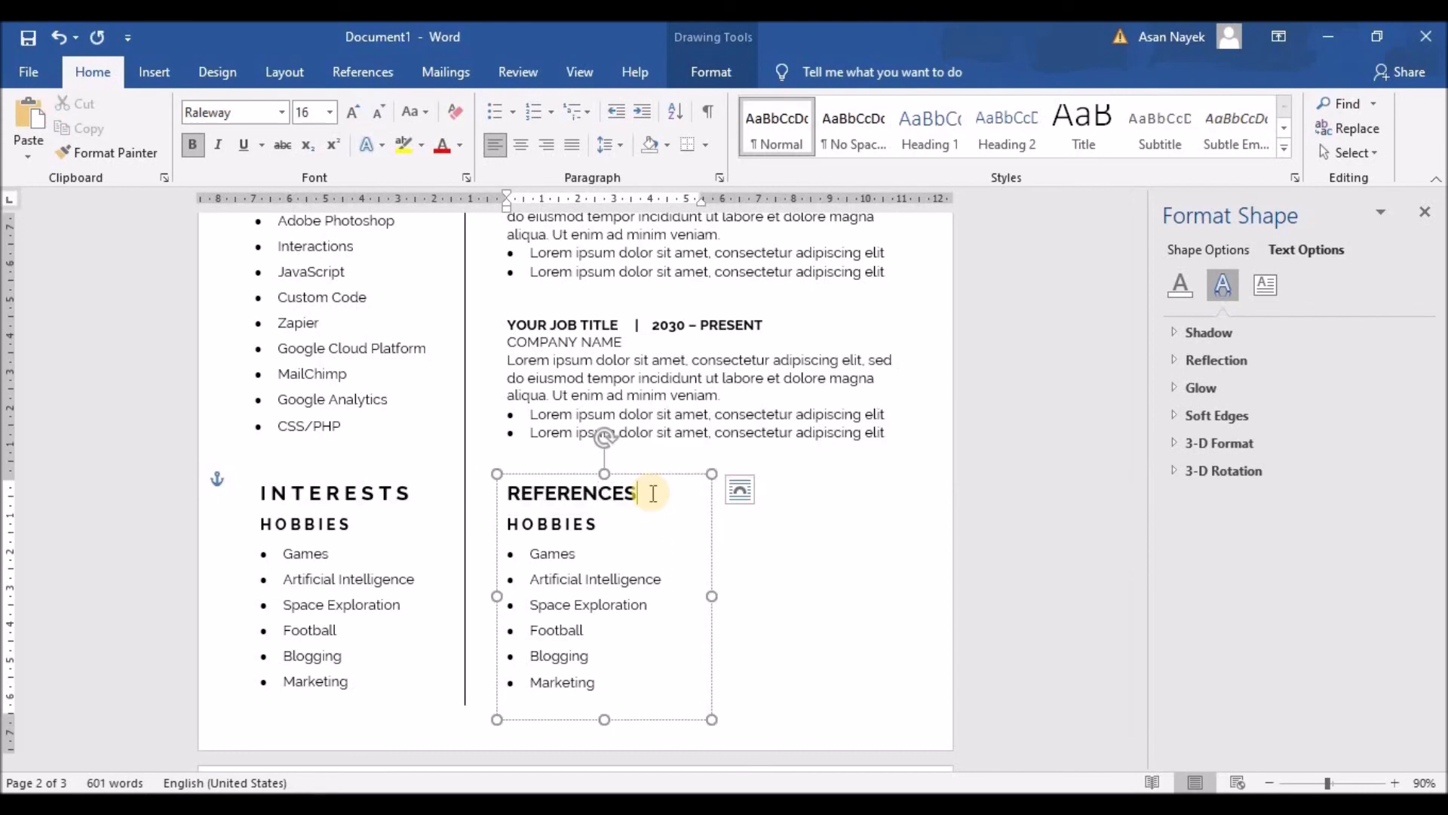
click(523, 495)
click(539, 494)
click(558, 494)
click(577, 494)
click(596, 494)
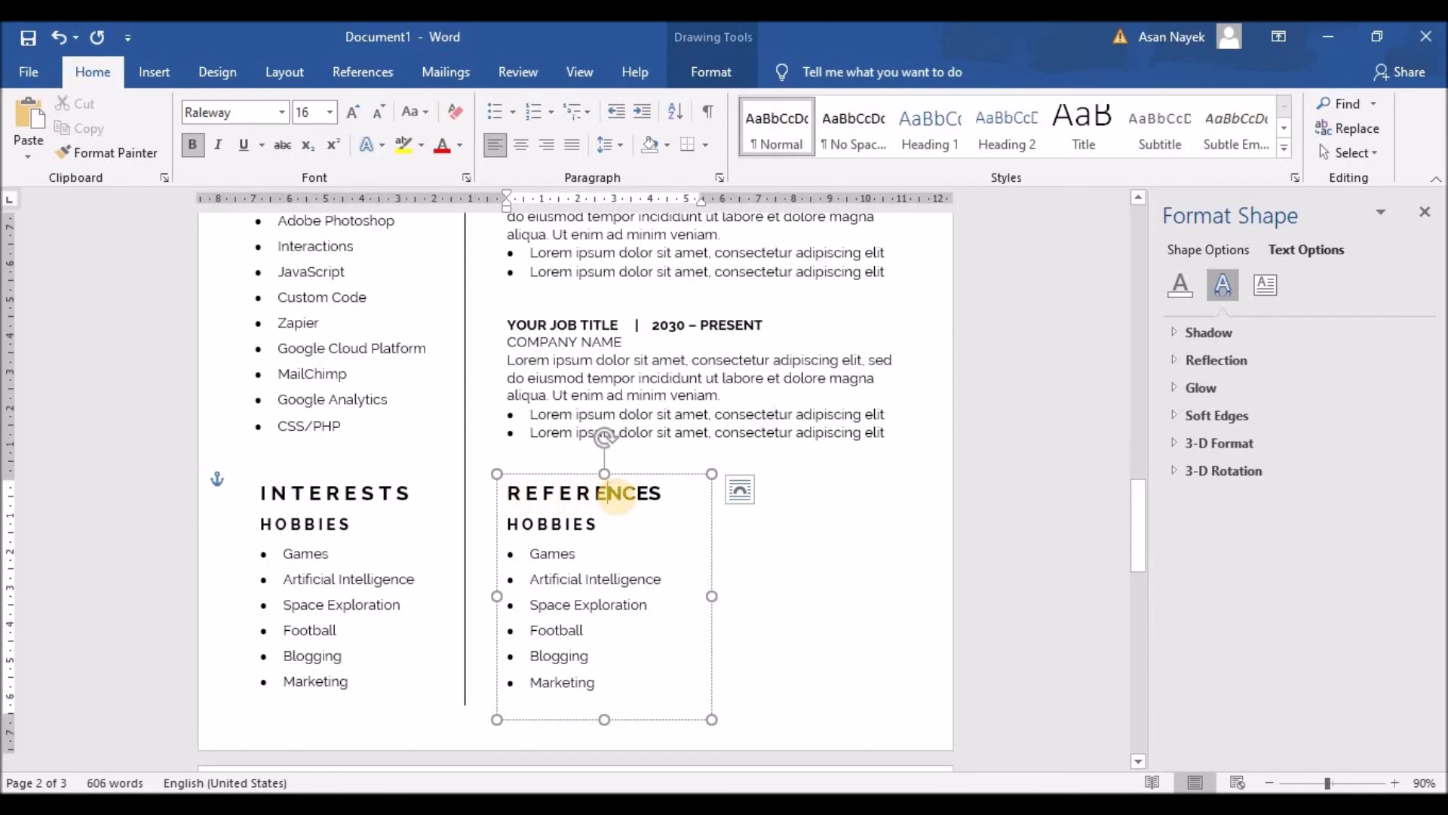
click(643, 494)
click(663, 494)
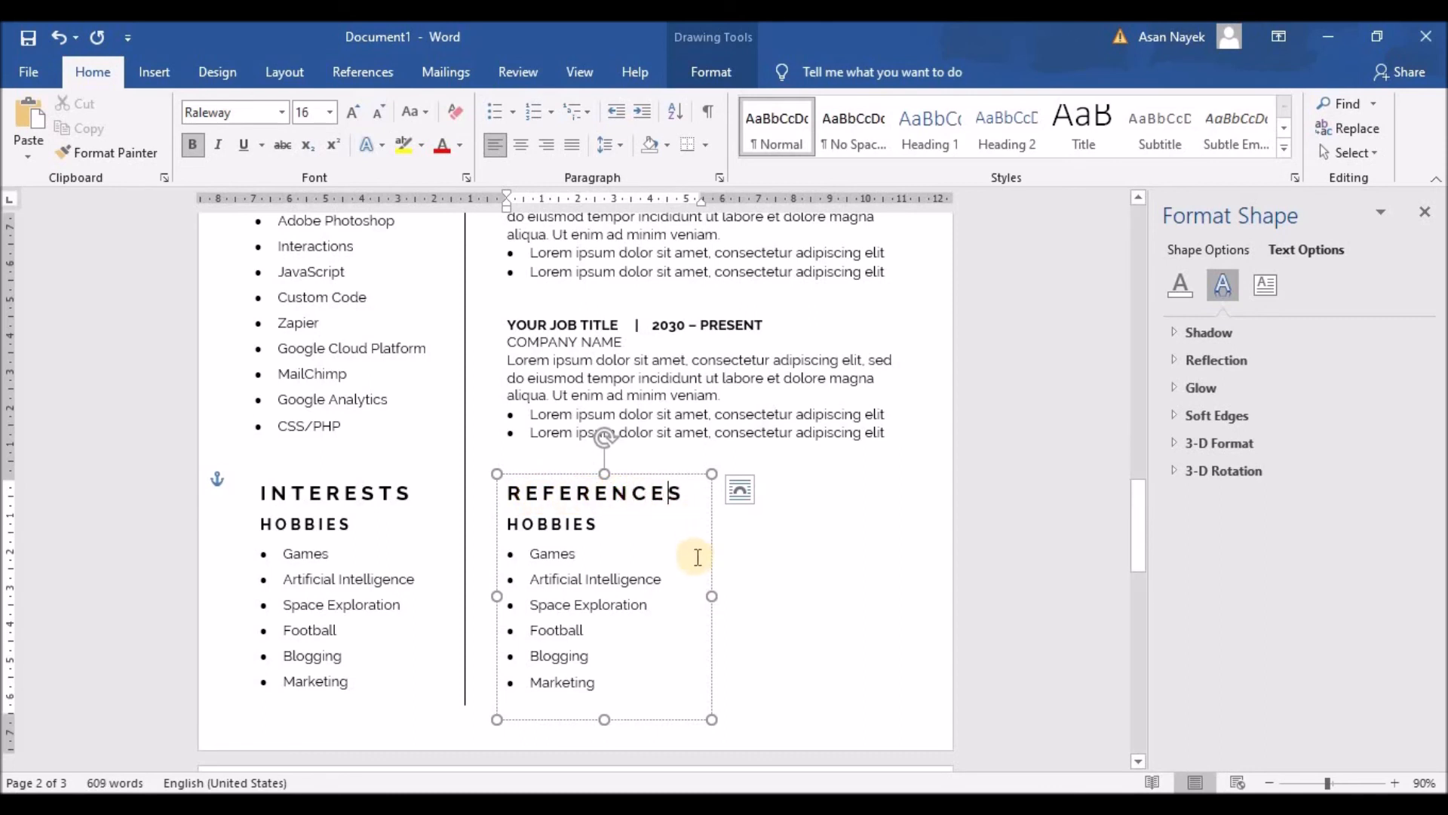
Delete the copied hobby list and shrink the box to fit the REFERENCES heading
drag(711, 596, 691, 596)
drag(600, 684, 485, 523)
key(BackSpace)
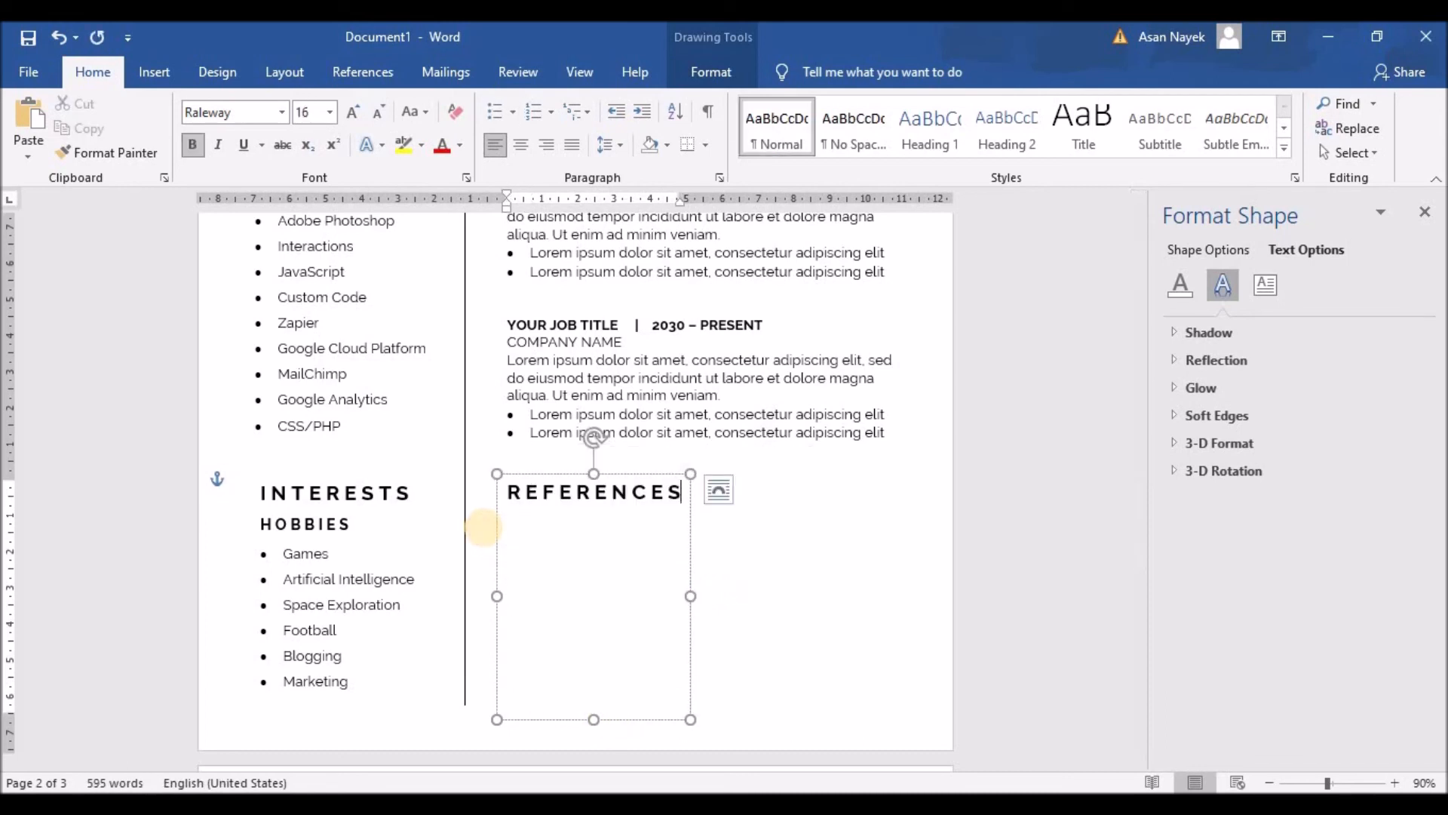
drag(593, 719, 602, 508)
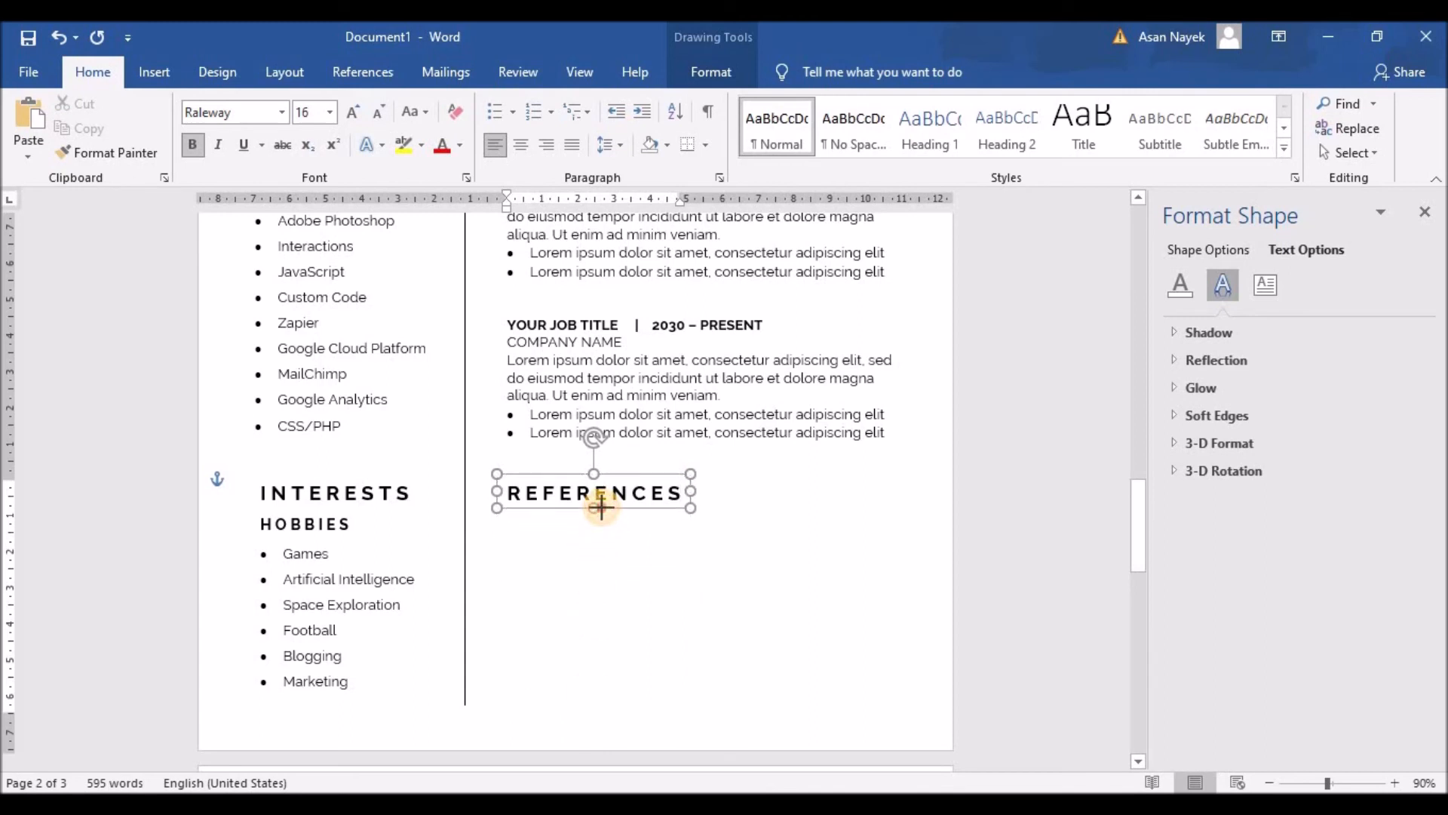
Paste a copy of the Interests box under REFERENCES, clear its text and bullet, and lower its top
click(351, 573)
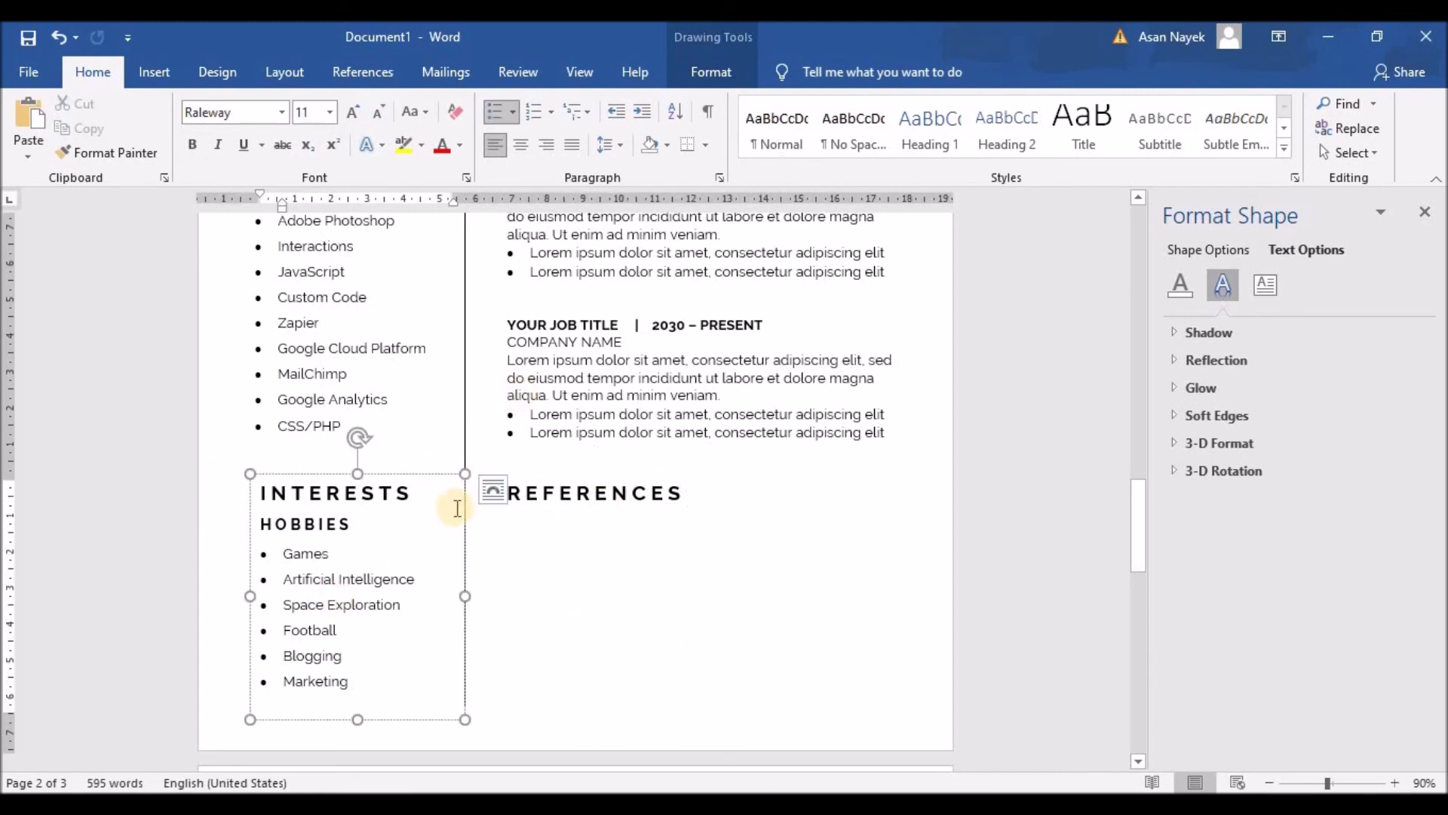
click(373, 475)
key(ctrl+c)
key(ctrl+v)
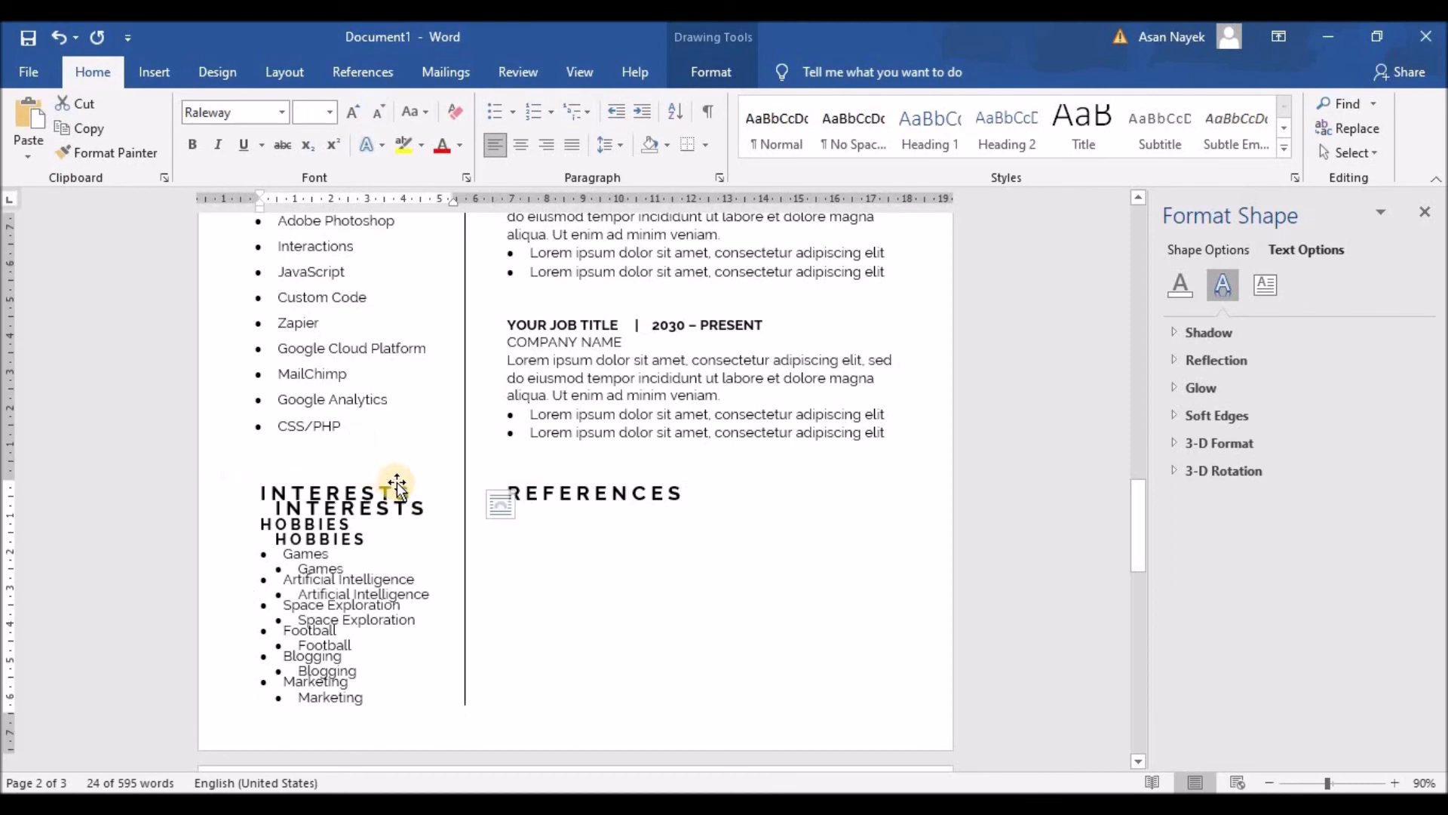
drag(434, 488, 654, 494)
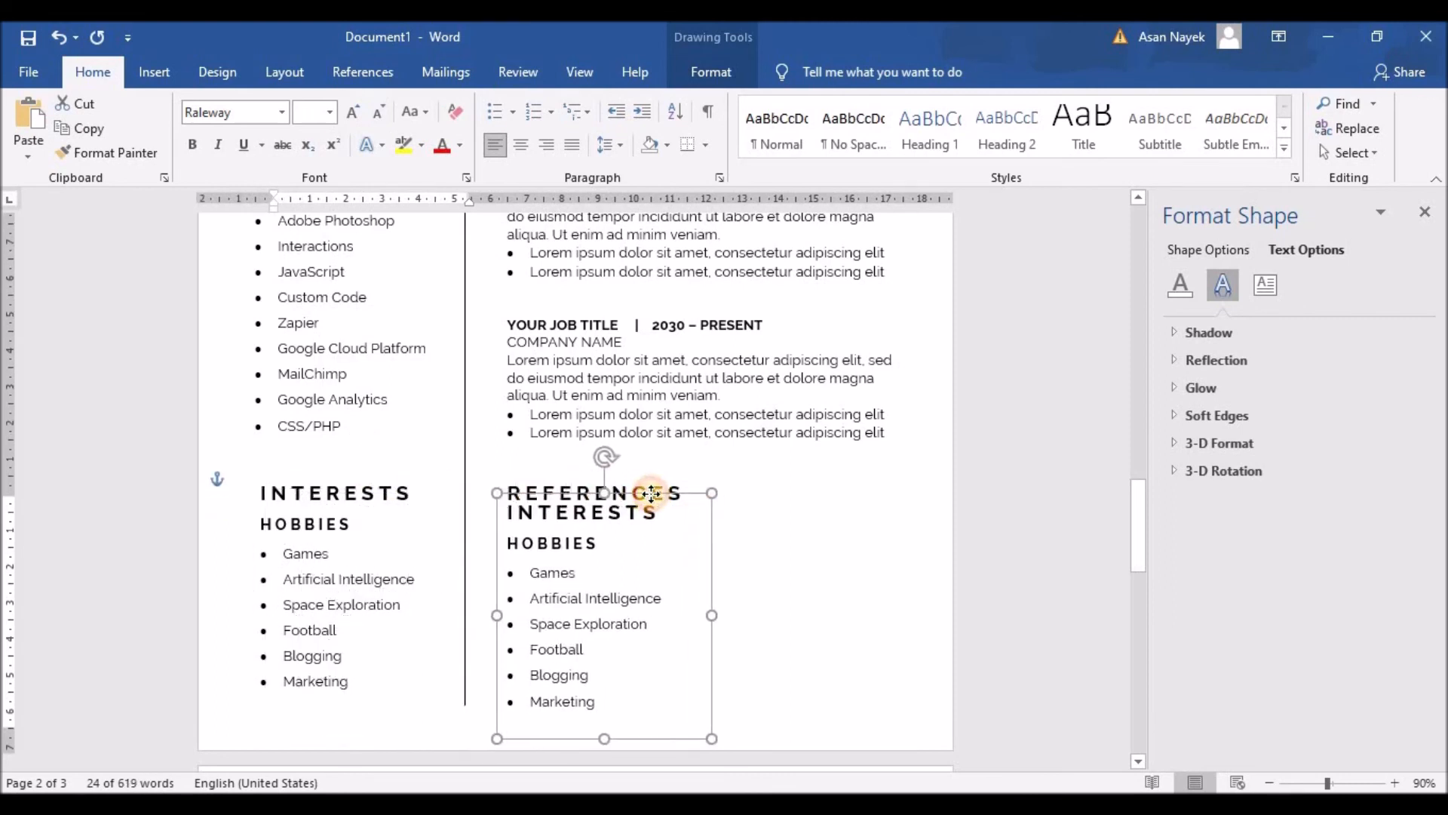
drag(597, 703, 469, 510)
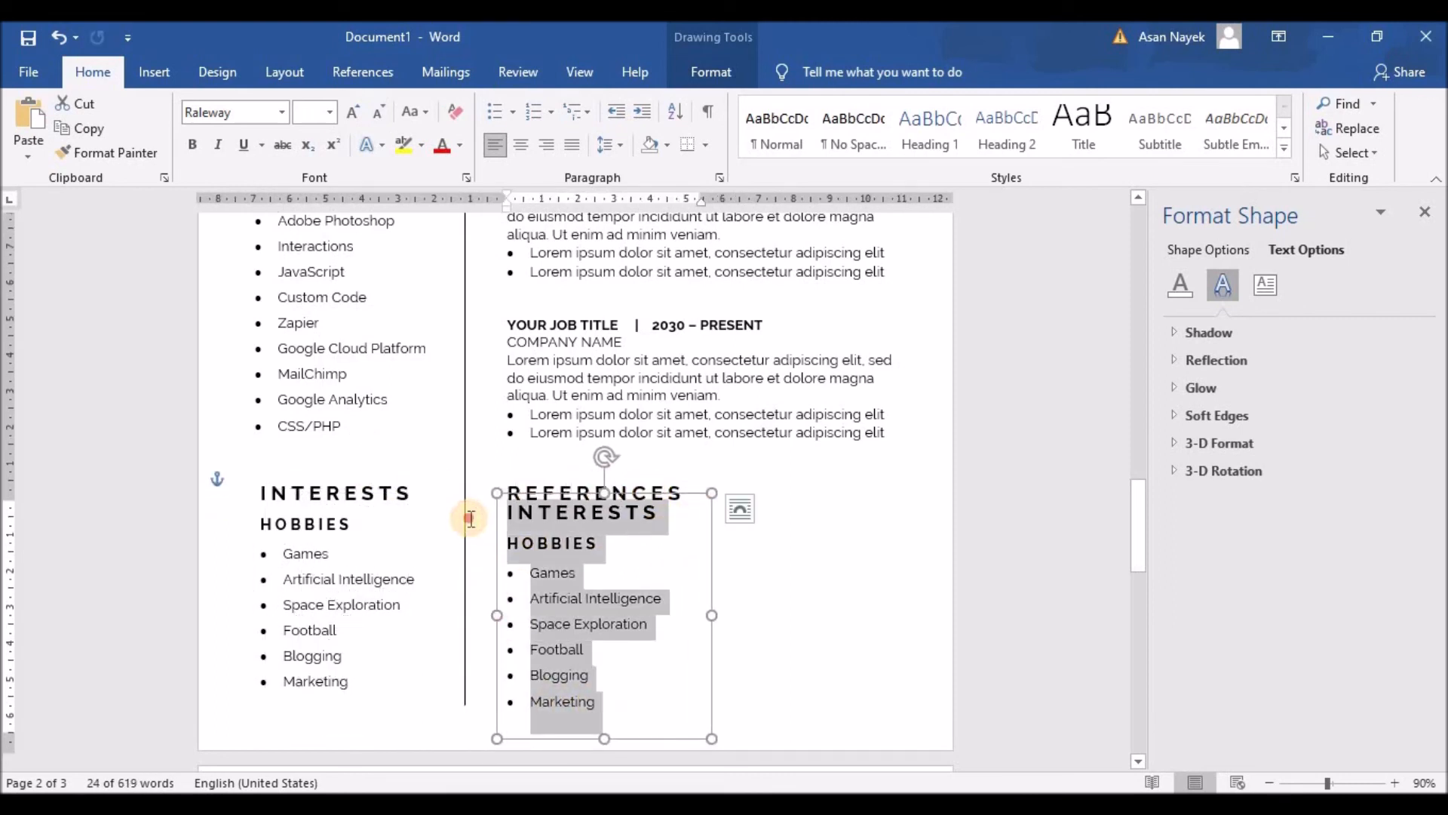
key(Delete)
key(BackSpace)
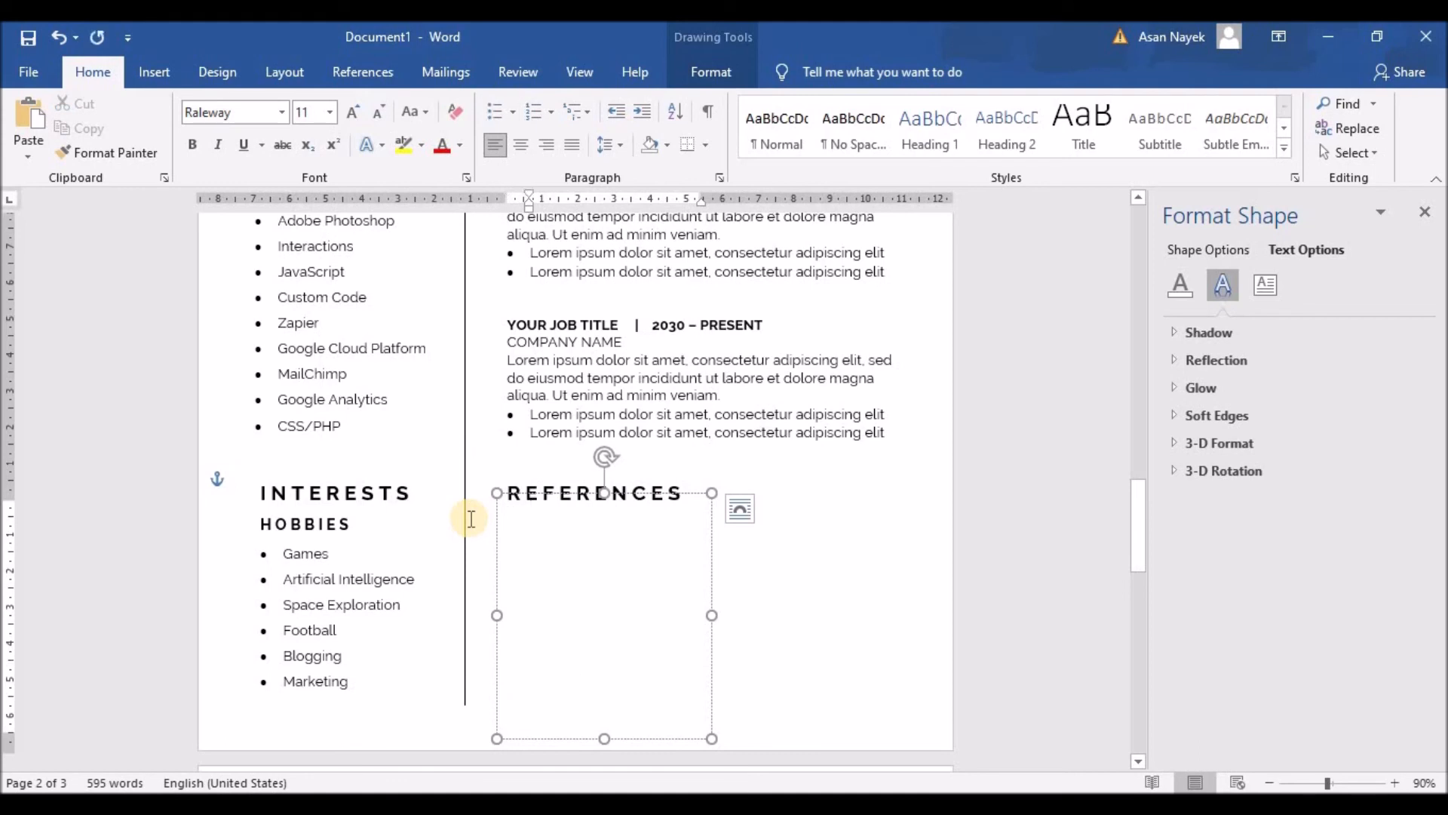
drag(604, 511, 603, 507)
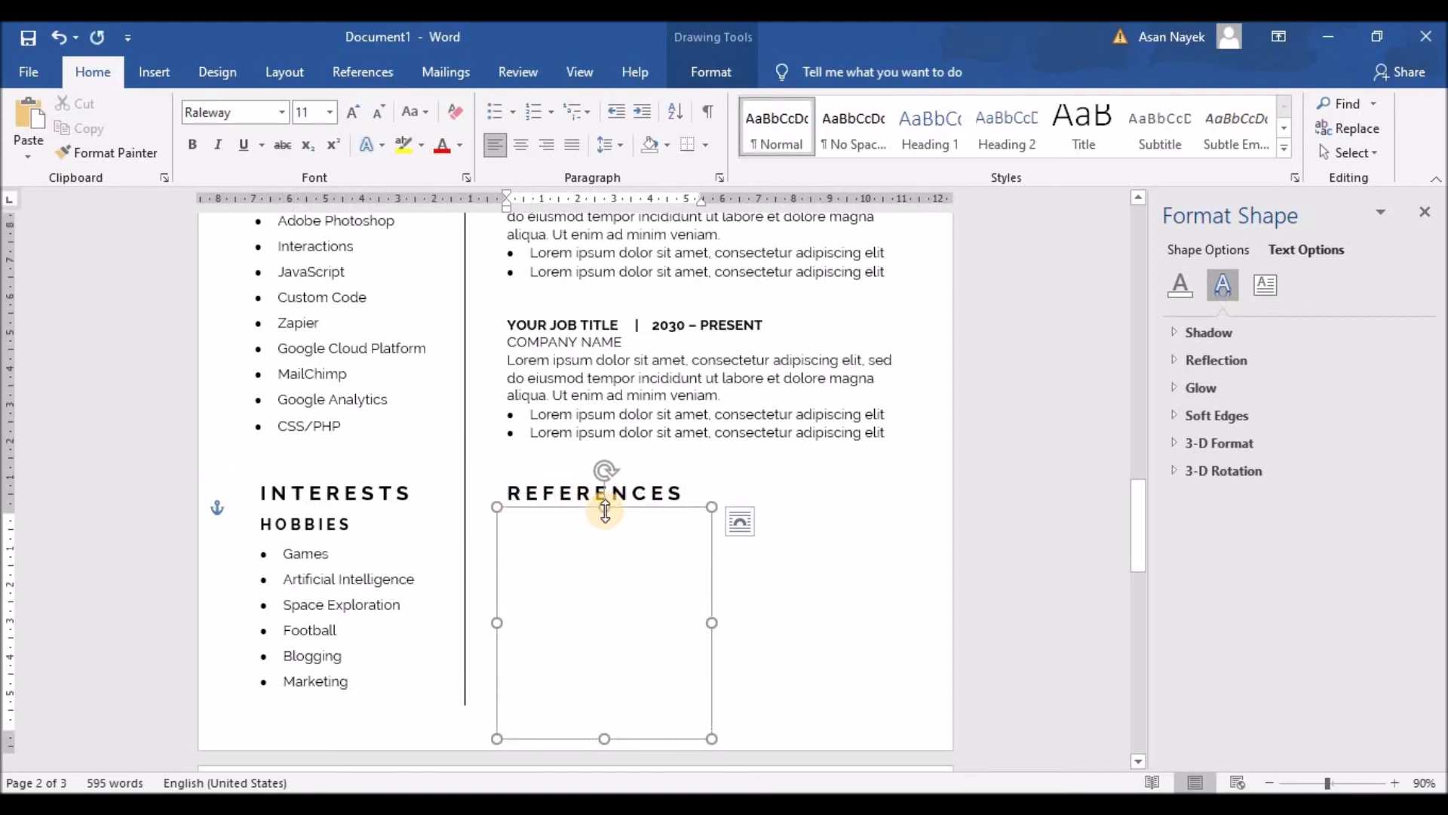
Type the reference's name with CEO title, COMPANY NAME, phone number and e-mail lines
click(550, 519)
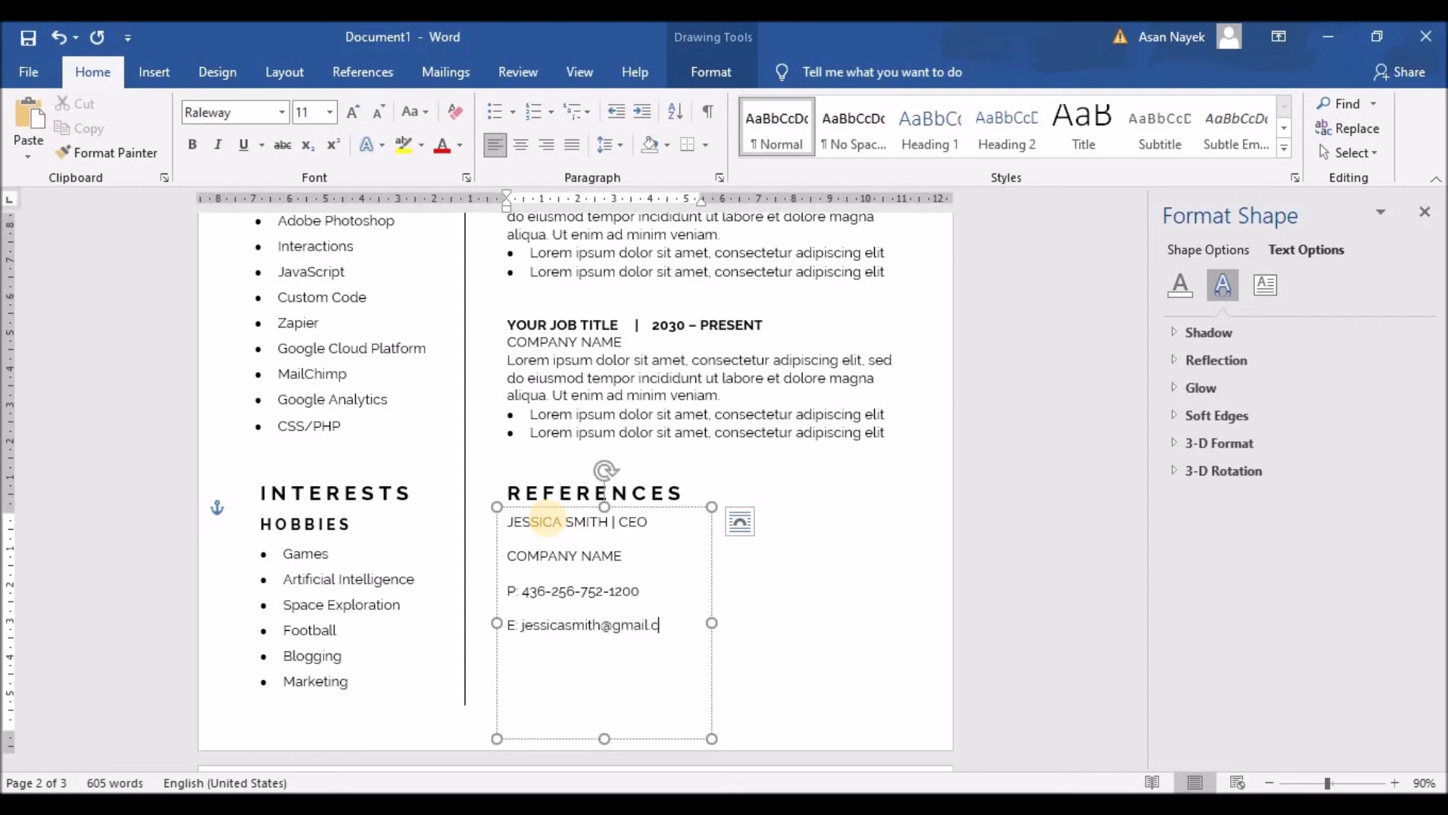
Remove space after paragraph across all four reference lines
drag(679, 627, 509, 588)
click(610, 144)
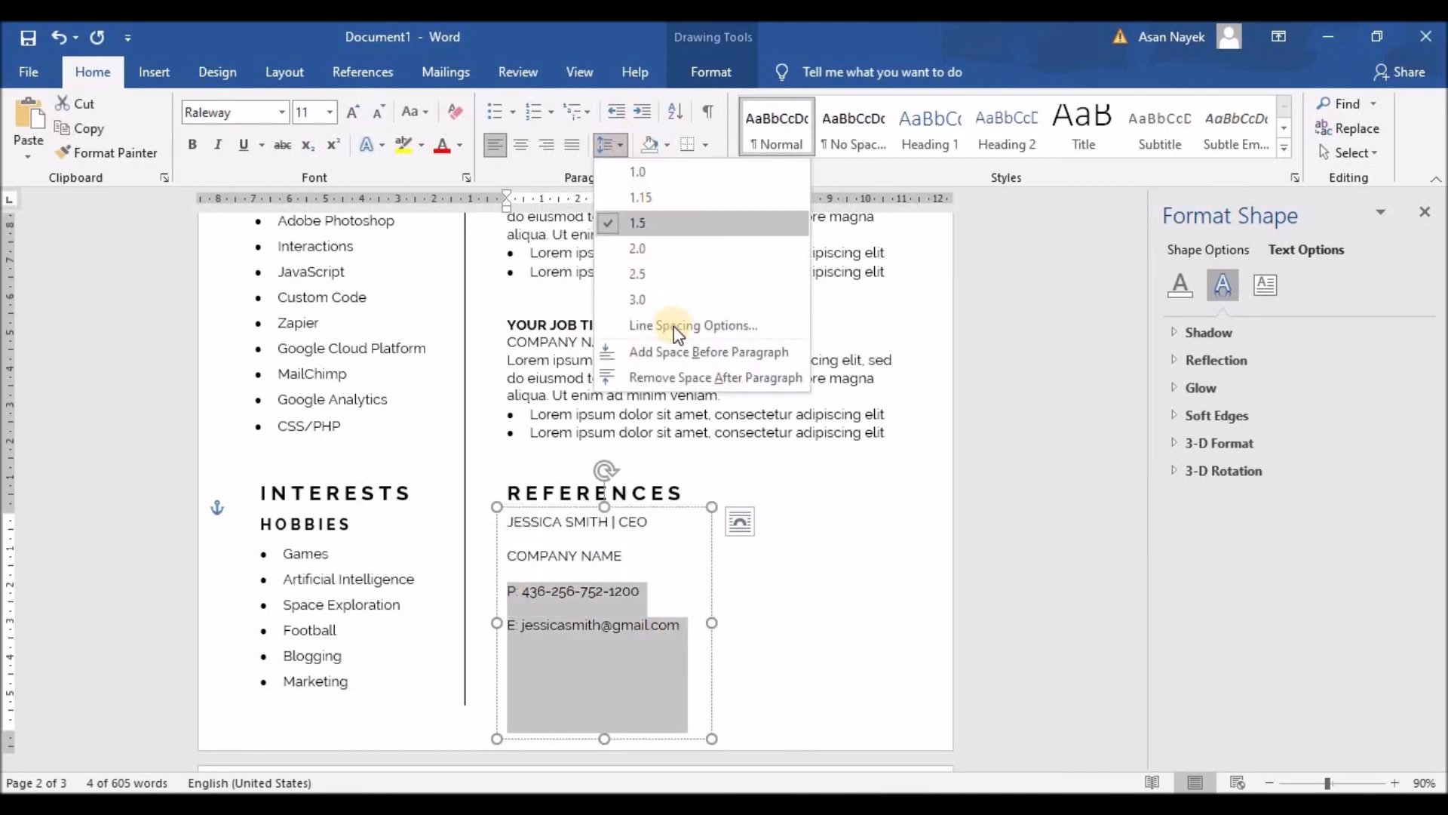
click(677, 369)
click(670, 613)
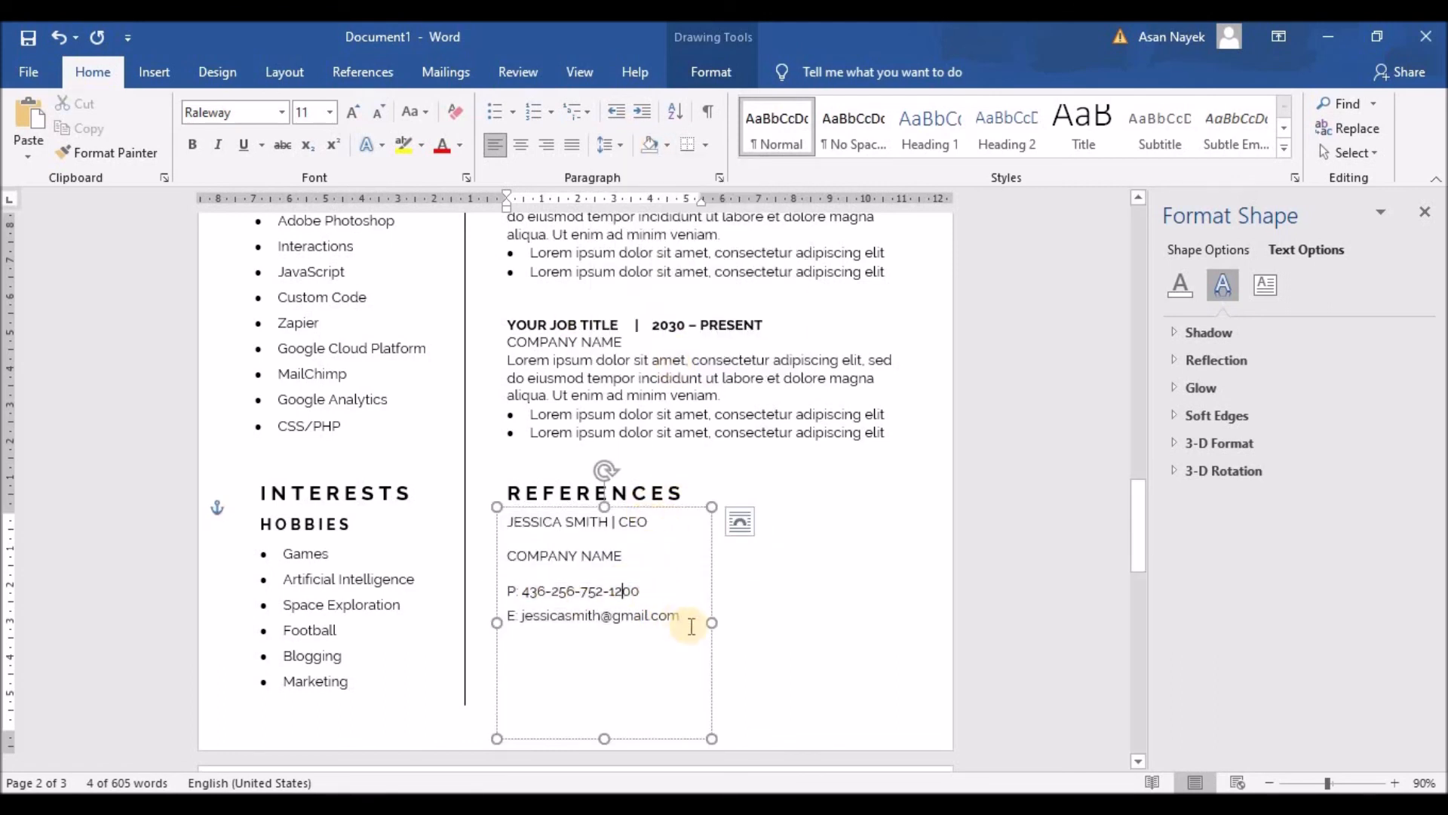
drag(554, 587, 511, 560)
drag(679, 612, 510, 528)
click(610, 144)
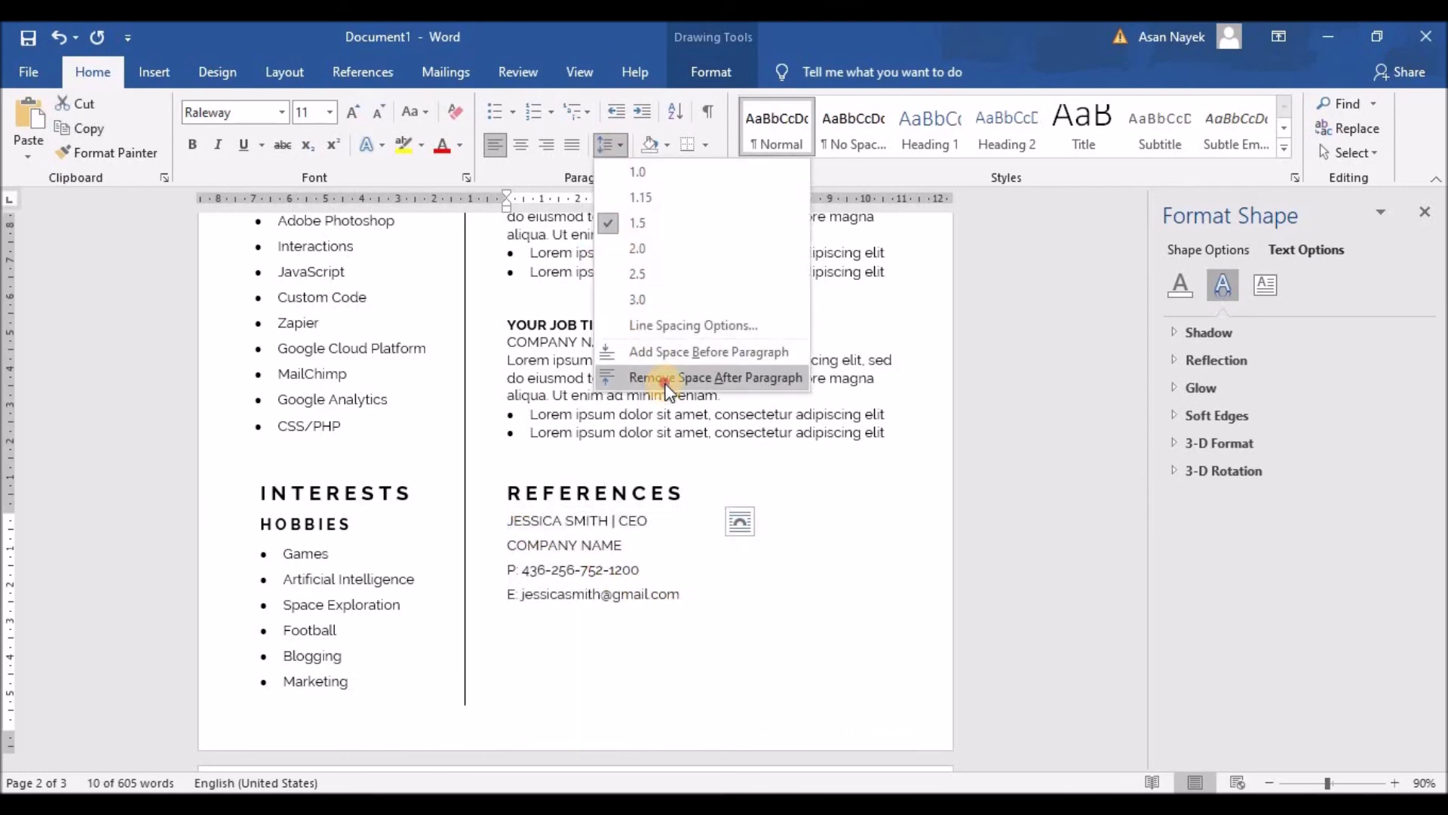
click(666, 381)
click(630, 543)
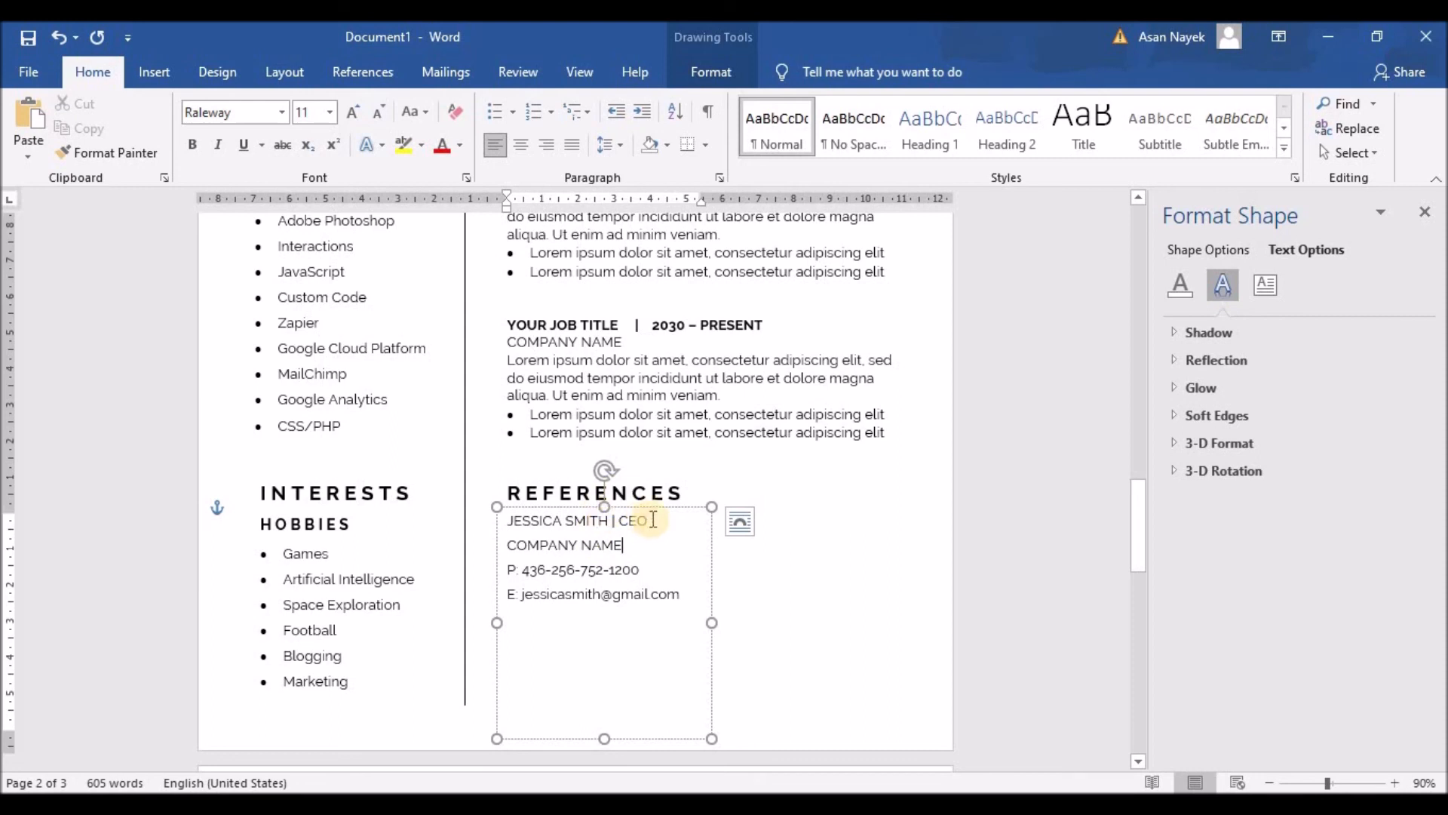
Bold the name and title line and the P: and E: labels
drag(655, 520, 504, 521)
click(518, 481)
click(556, 557)
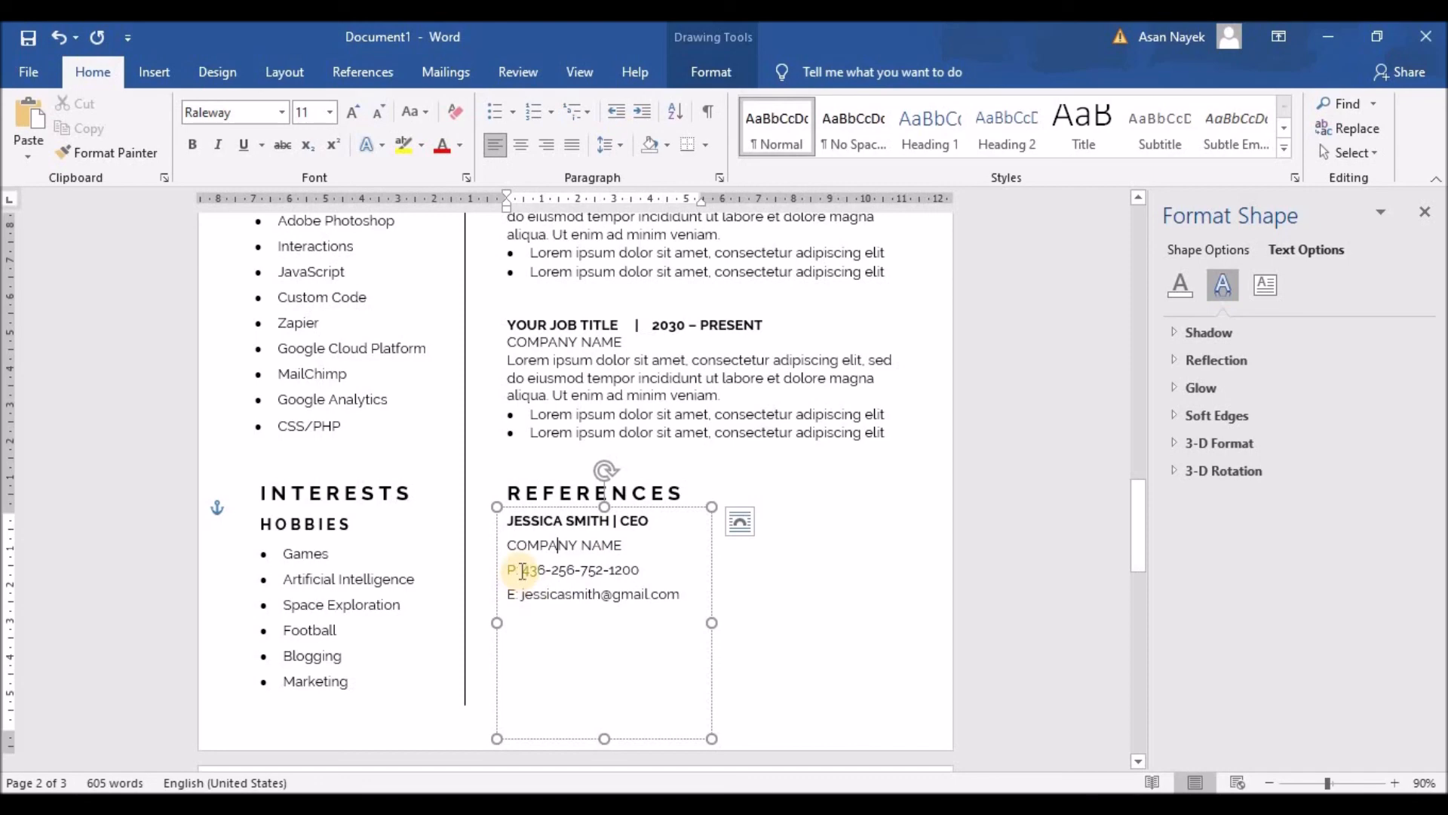
mouse_move(507, 571)
mouse_down()
mouse_move(521, 566)
mouse_move(520, 592)
mouse_up()
click(517, 533)
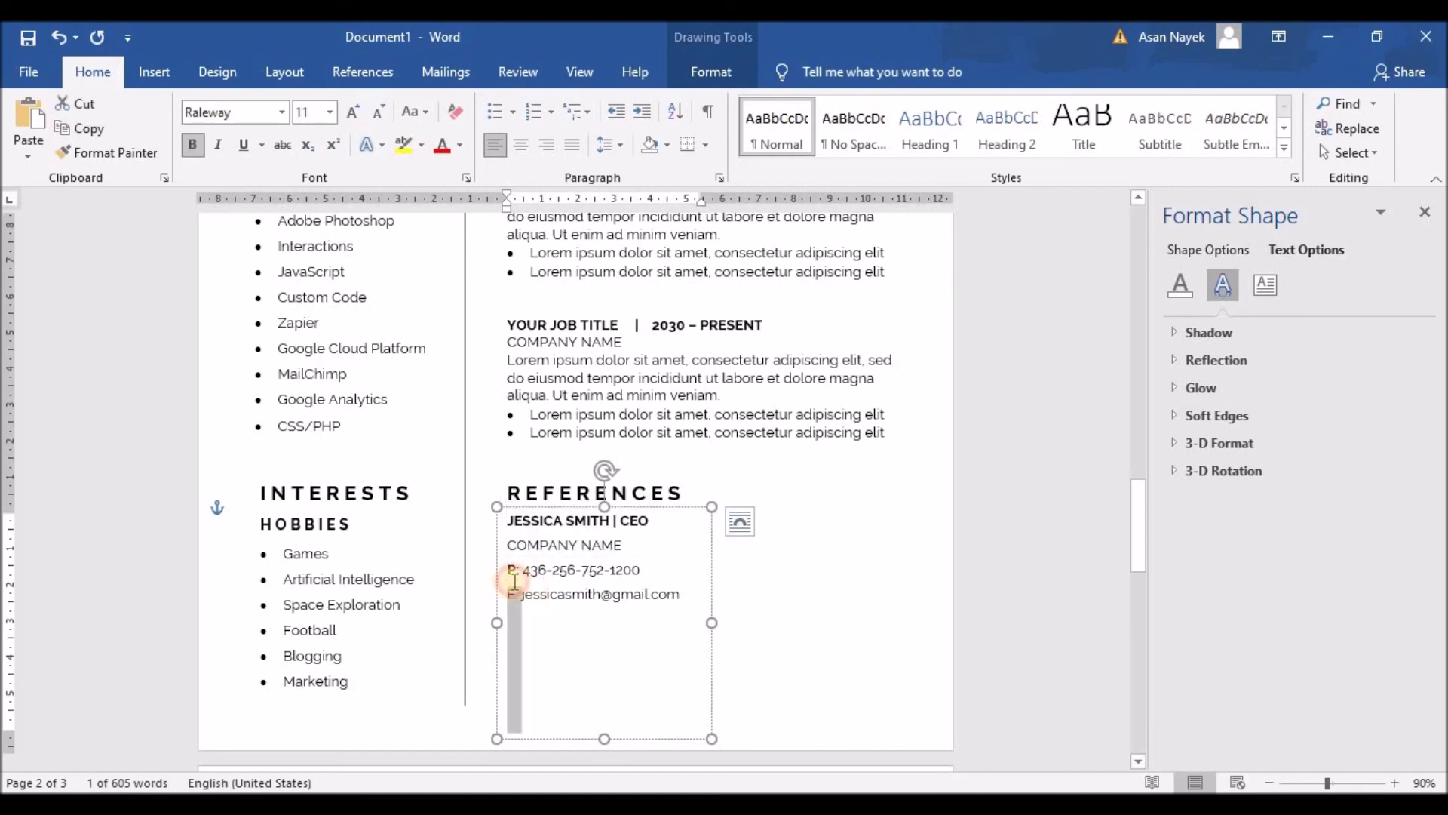
click(518, 558)
click(584, 644)
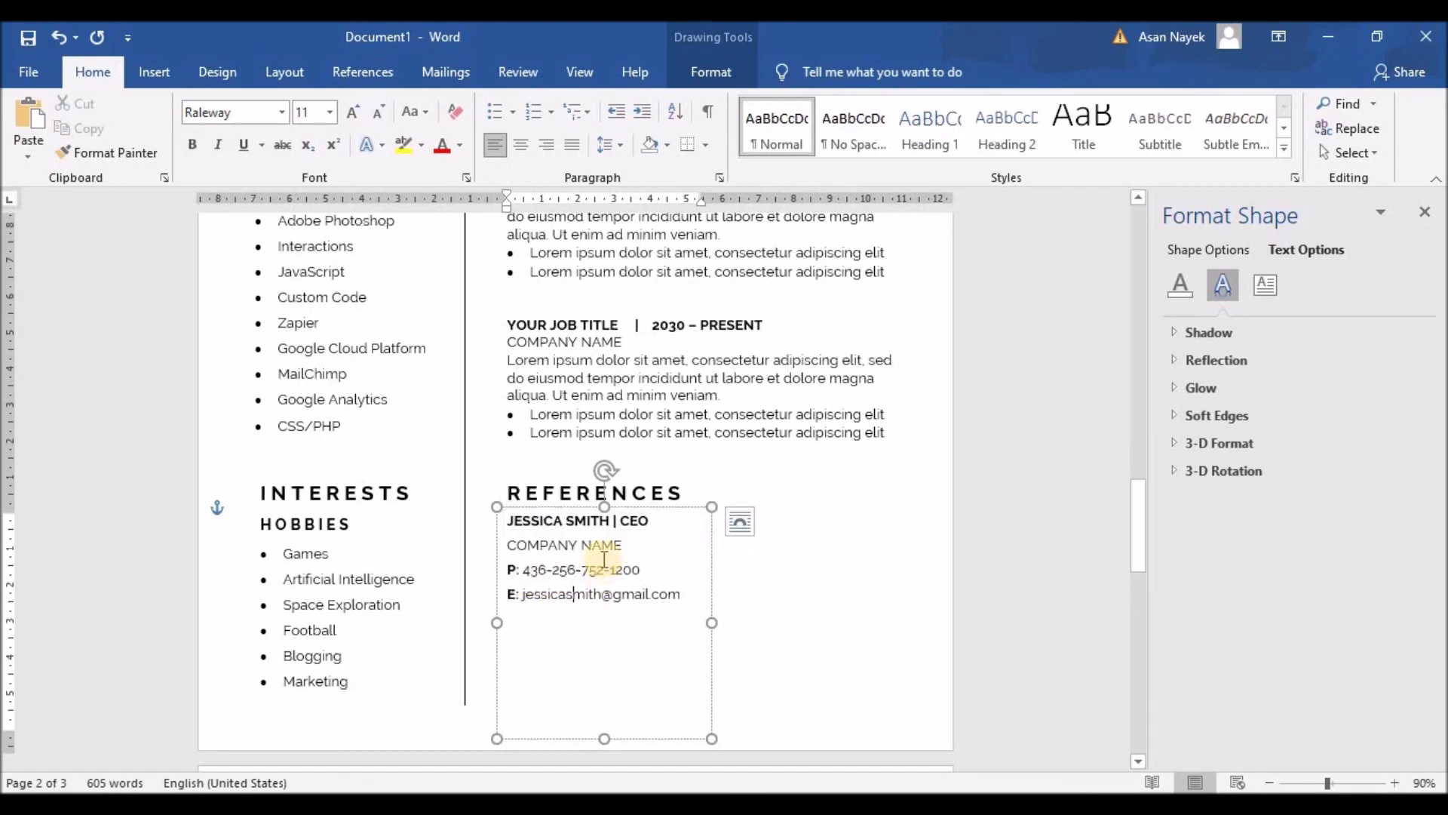
Resize the reference box to fit its four lines
drag(603, 507, 600, 515)
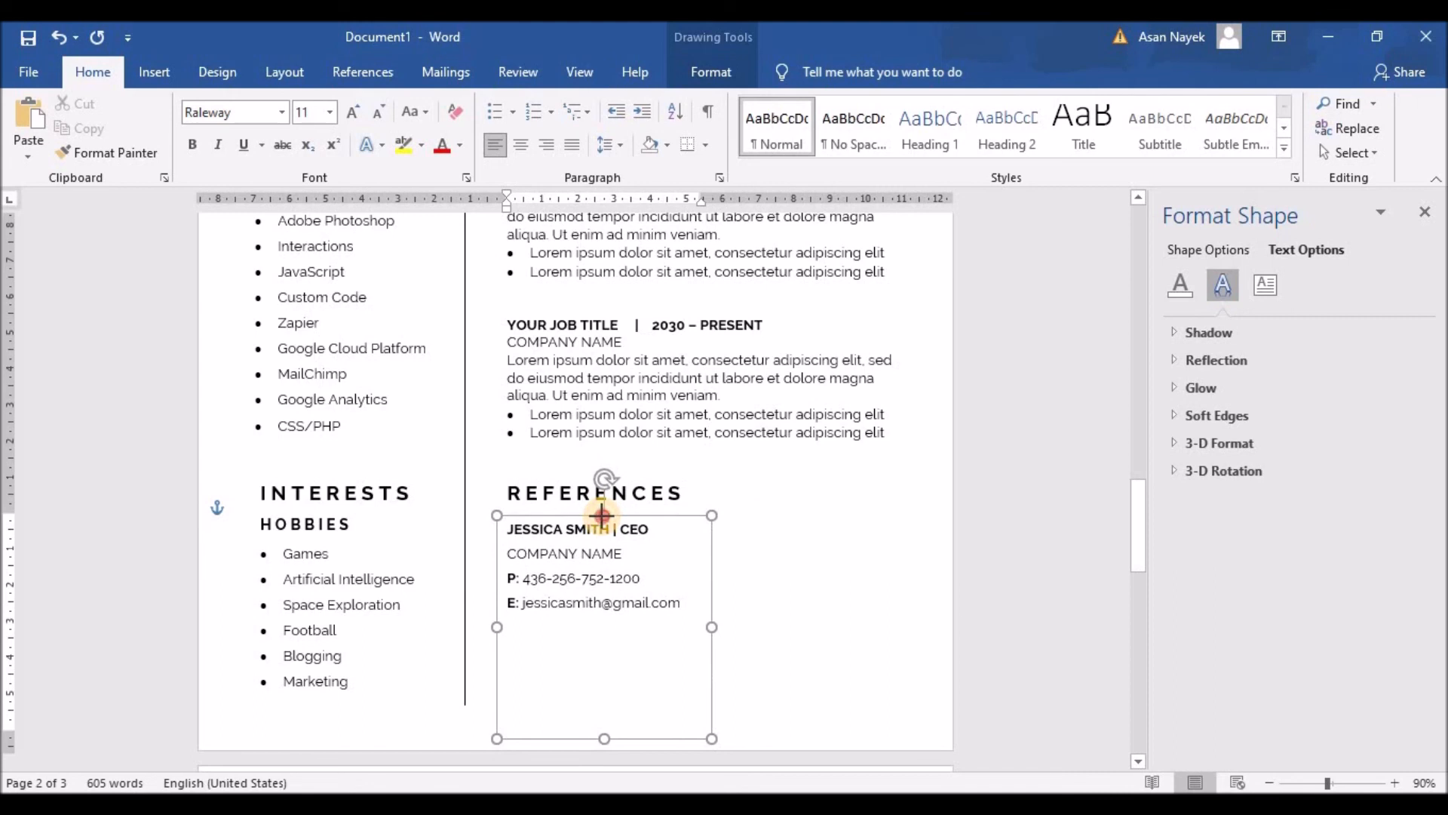
drag(709, 626, 688, 626)
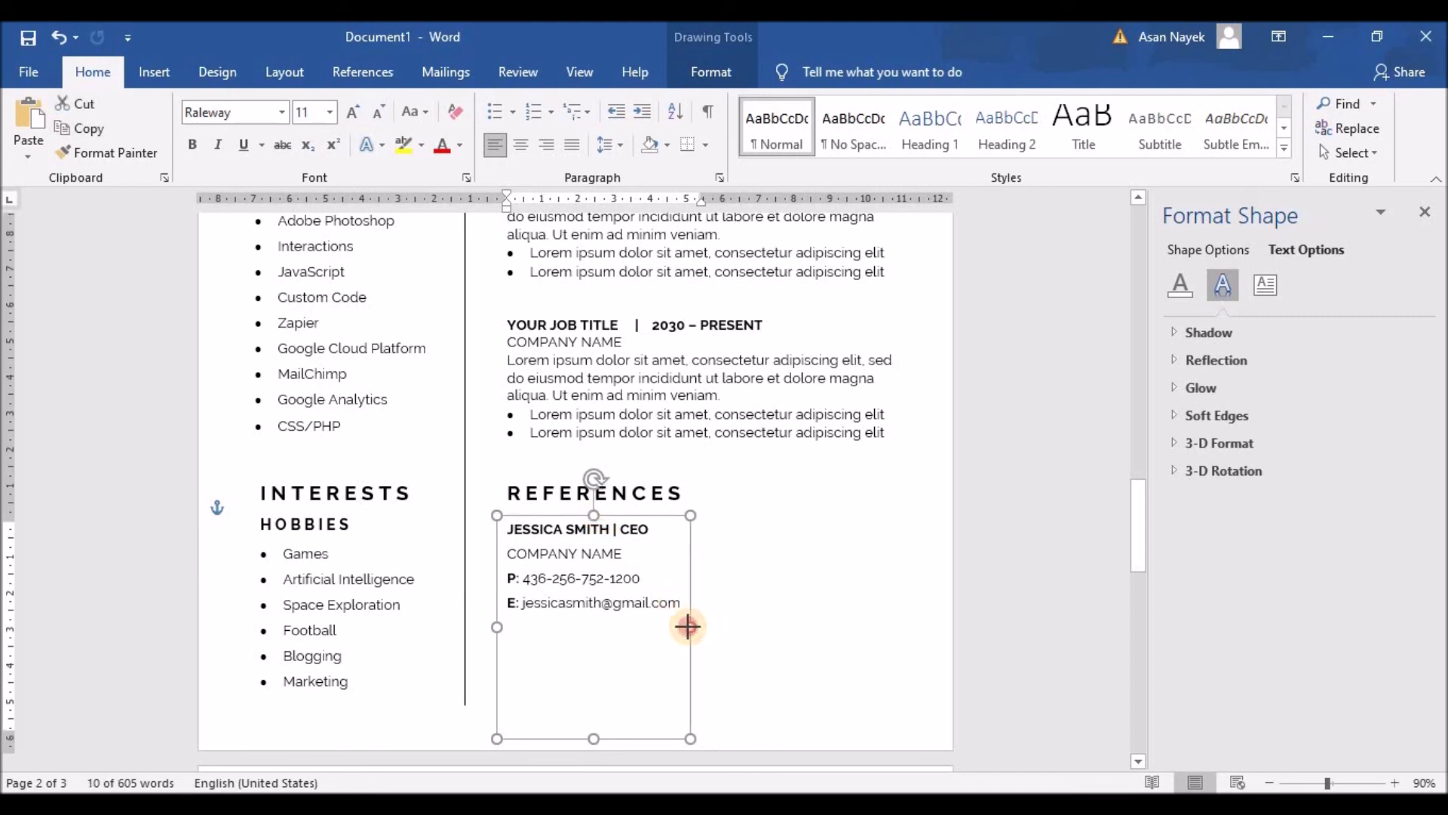
drag(593, 738, 594, 617)
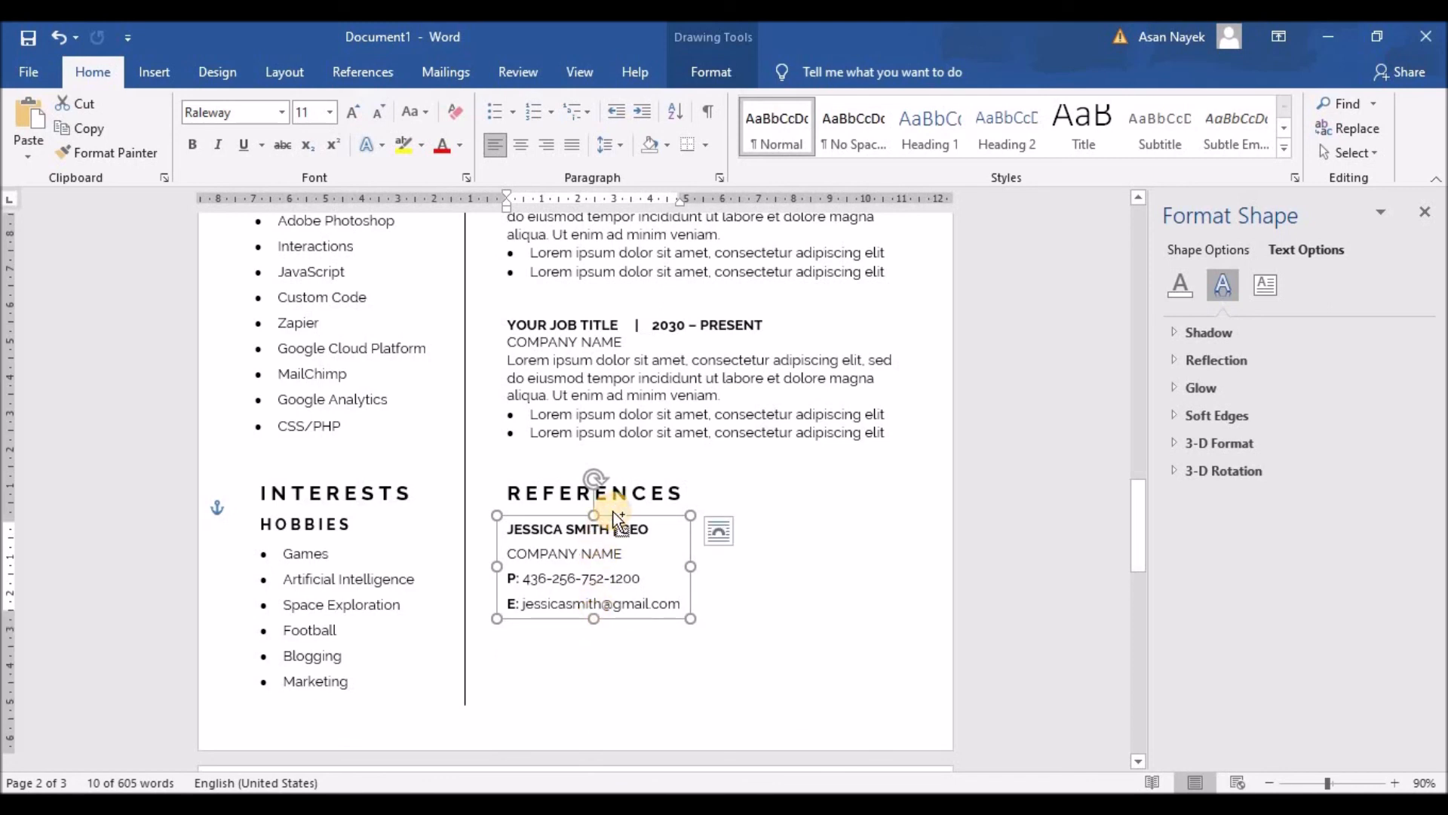
Duplicate the reference box to the right, then copy both boxes below as a second row
key(ctrl+v)
drag(649, 532, 851, 515)
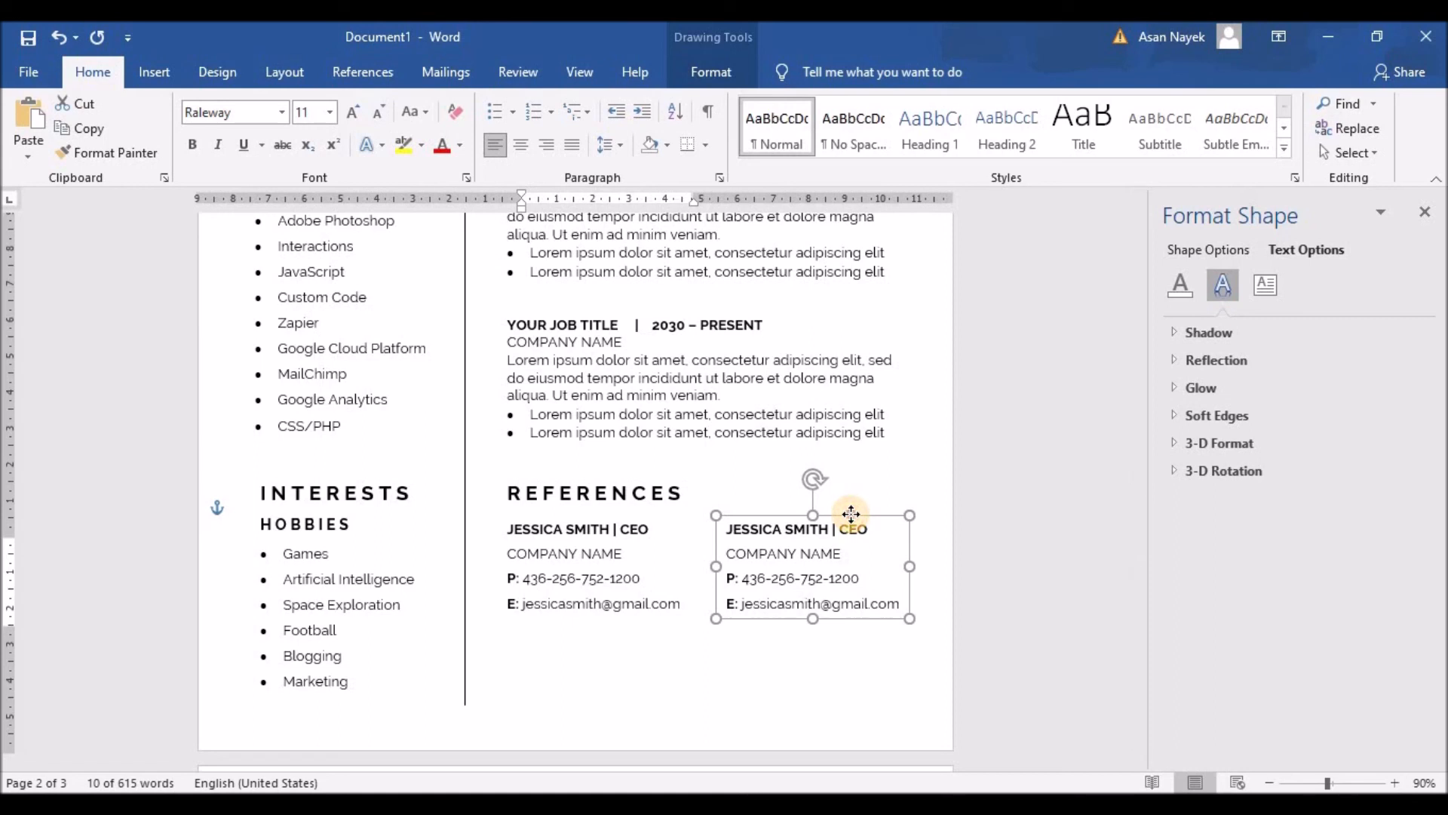
click(598, 533)
shift+click(766, 520)
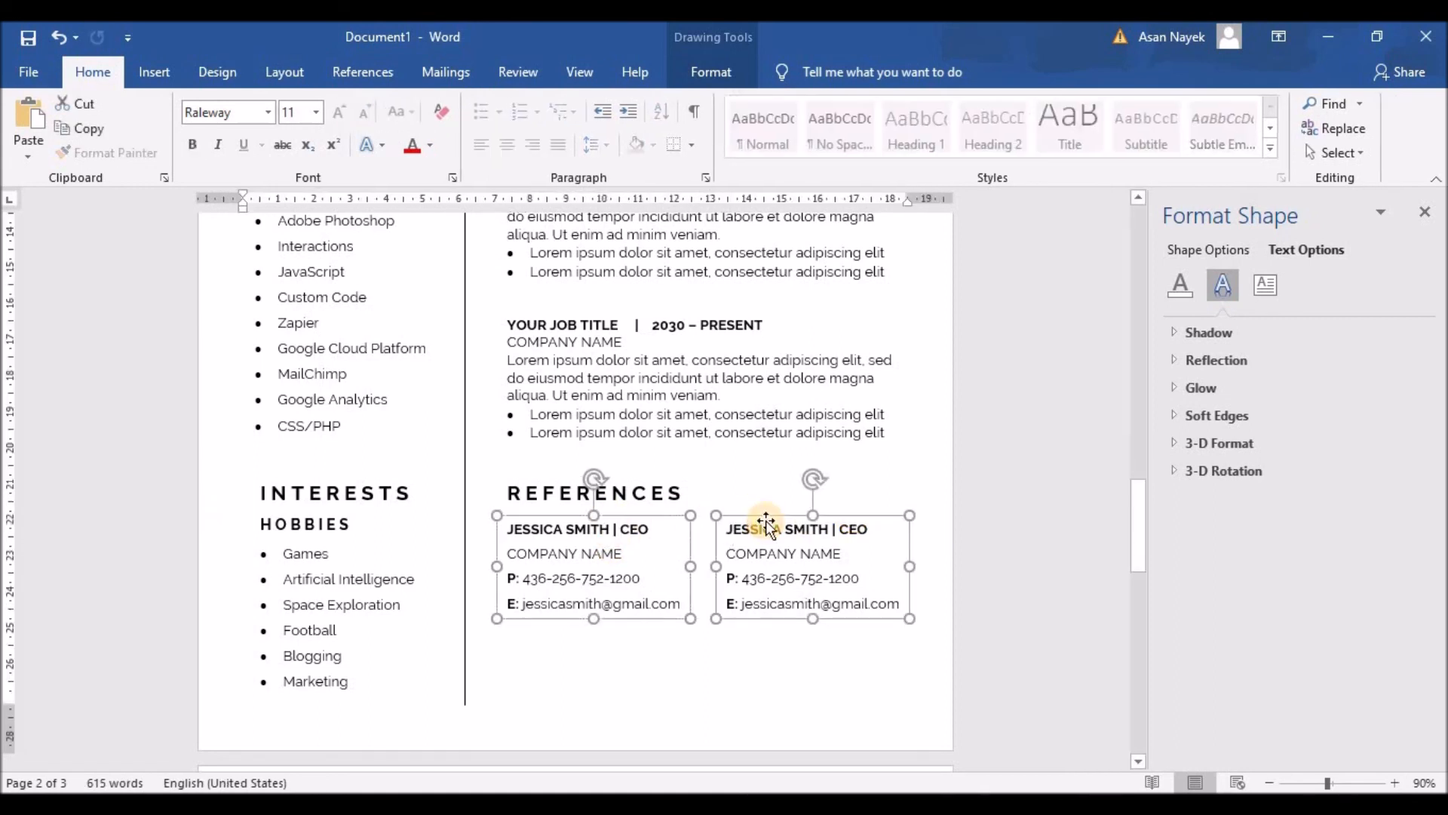
drag(769, 528, 850, 630)
Tighten line spacing on the top-left (1.15) and top-right (1.0) boxes' contact lines
drag(681, 604, 507, 549)
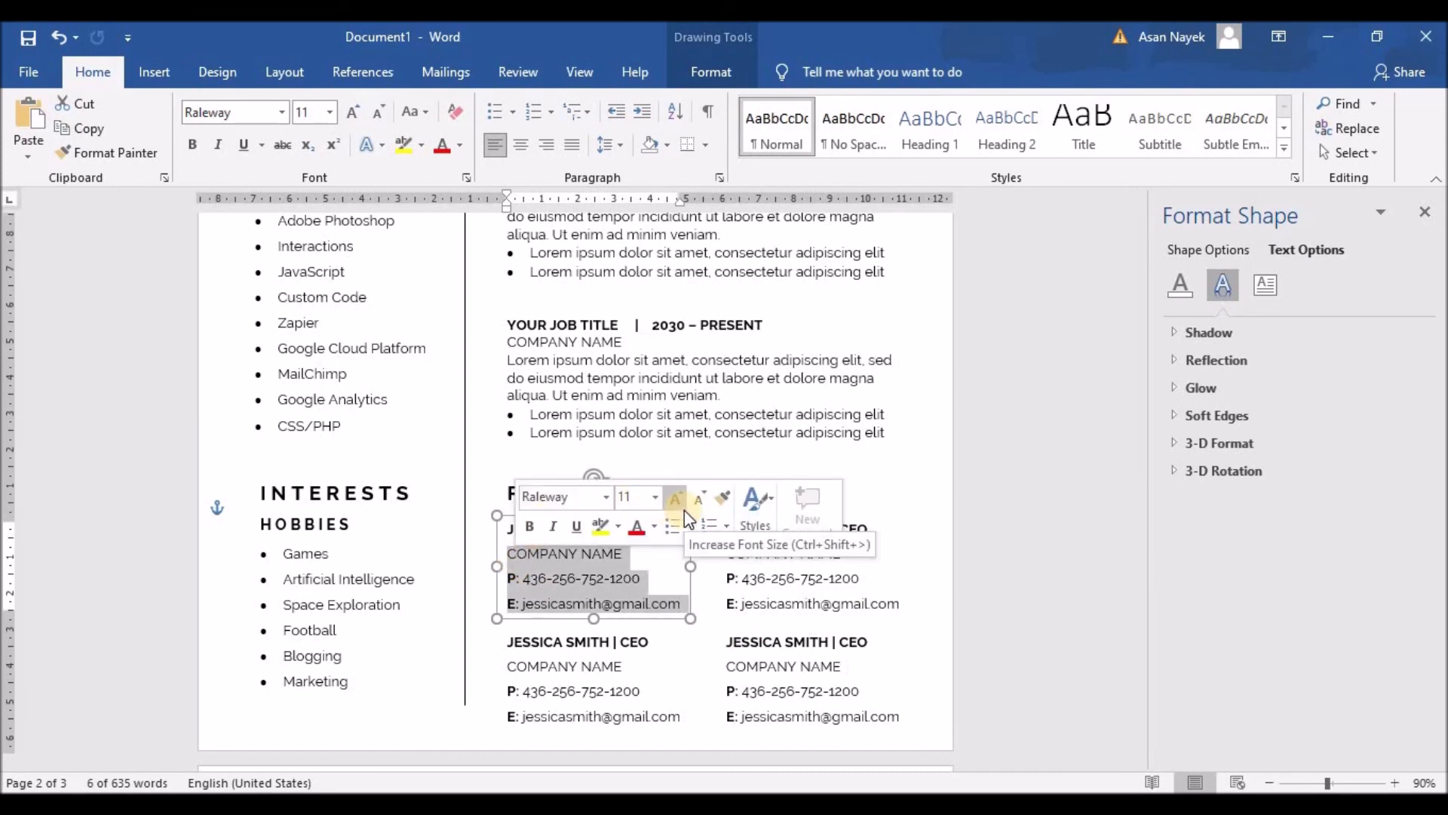
click(611, 145)
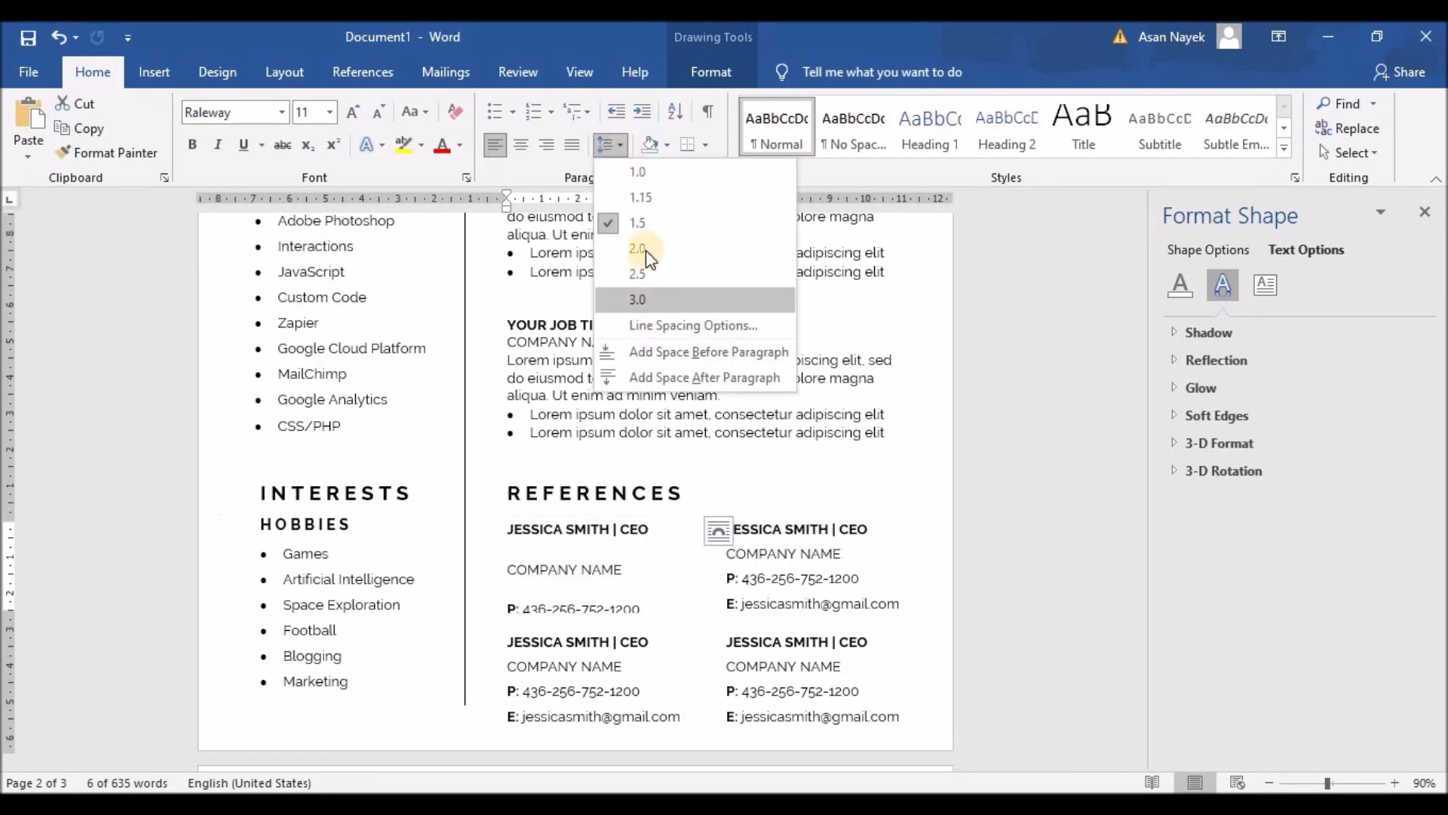
click(646, 205)
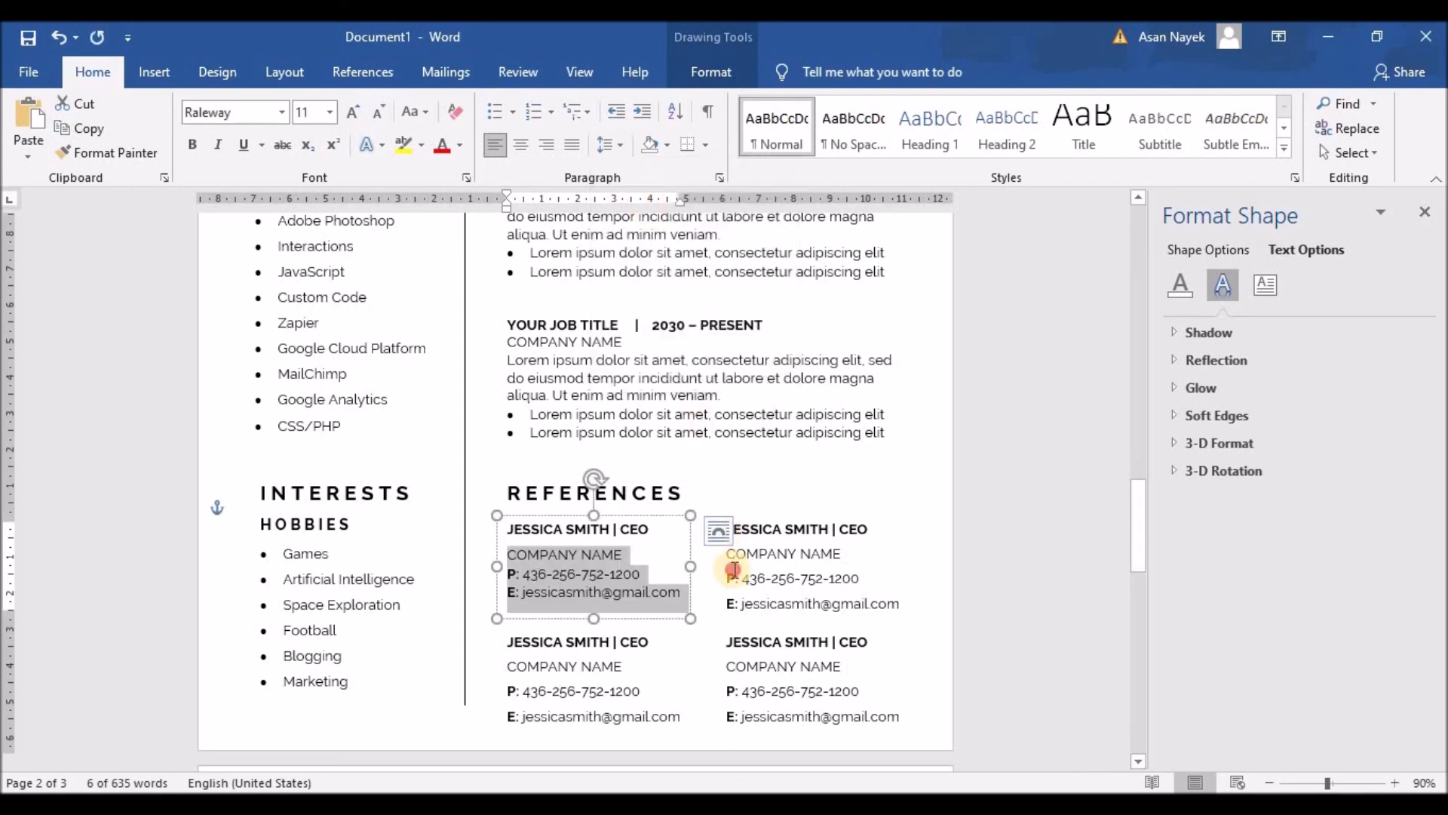
drag(875, 601, 726, 553)
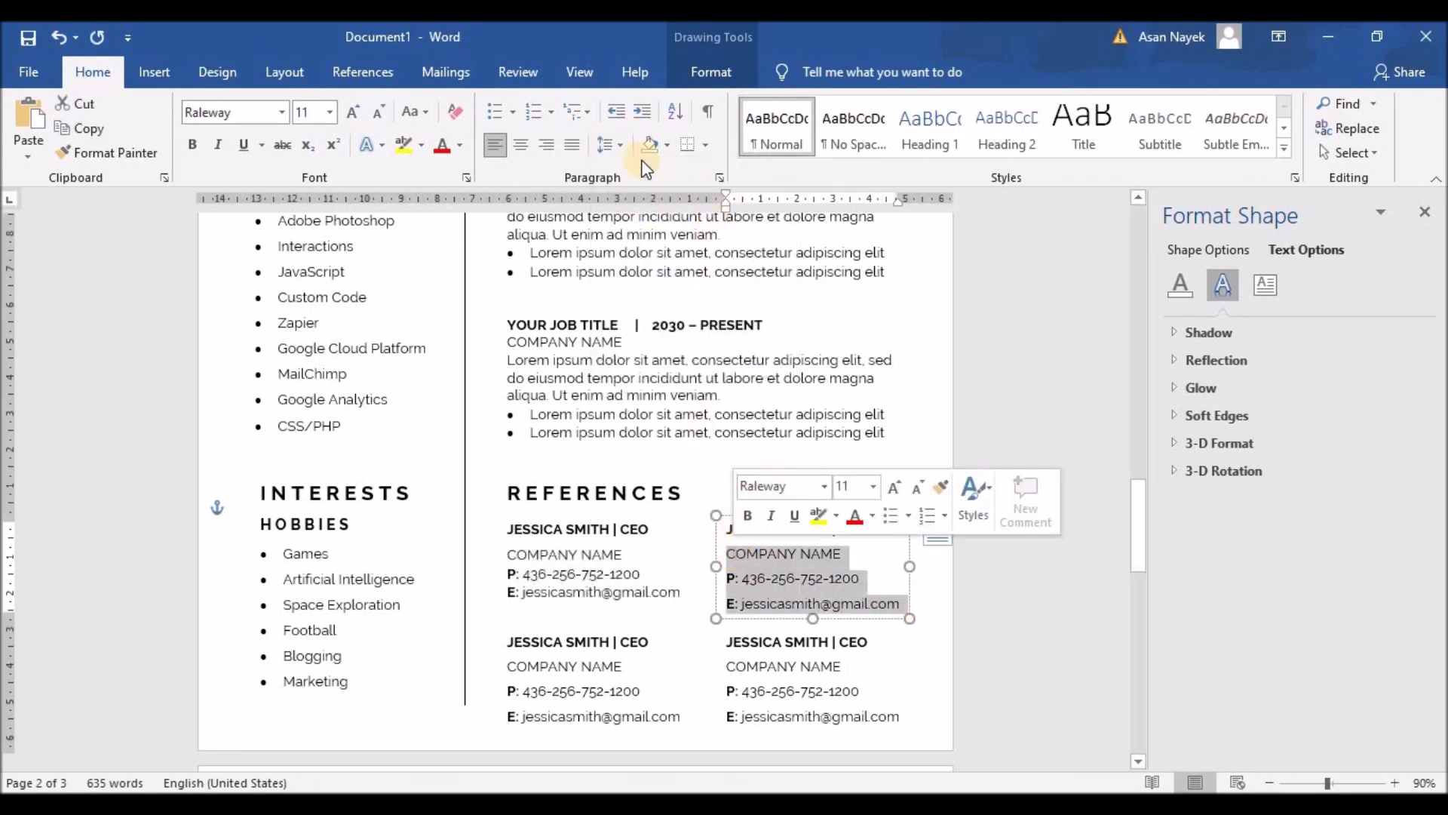
click(609, 144)
click(632, 188)
click(631, 653)
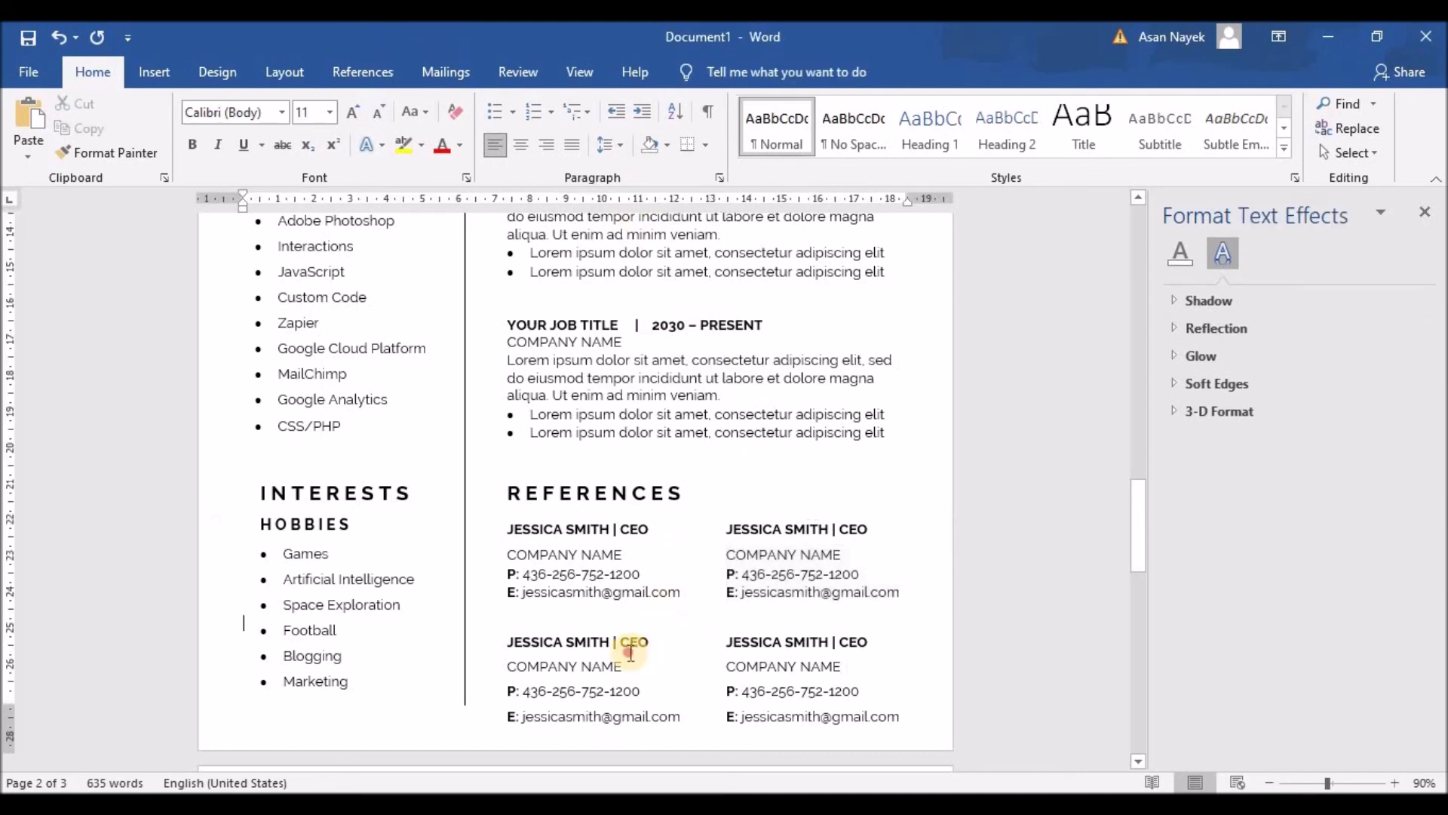
Set single 1.0 line spacing on both bottom-row boxes' contact lines
drag(683, 717, 507, 666)
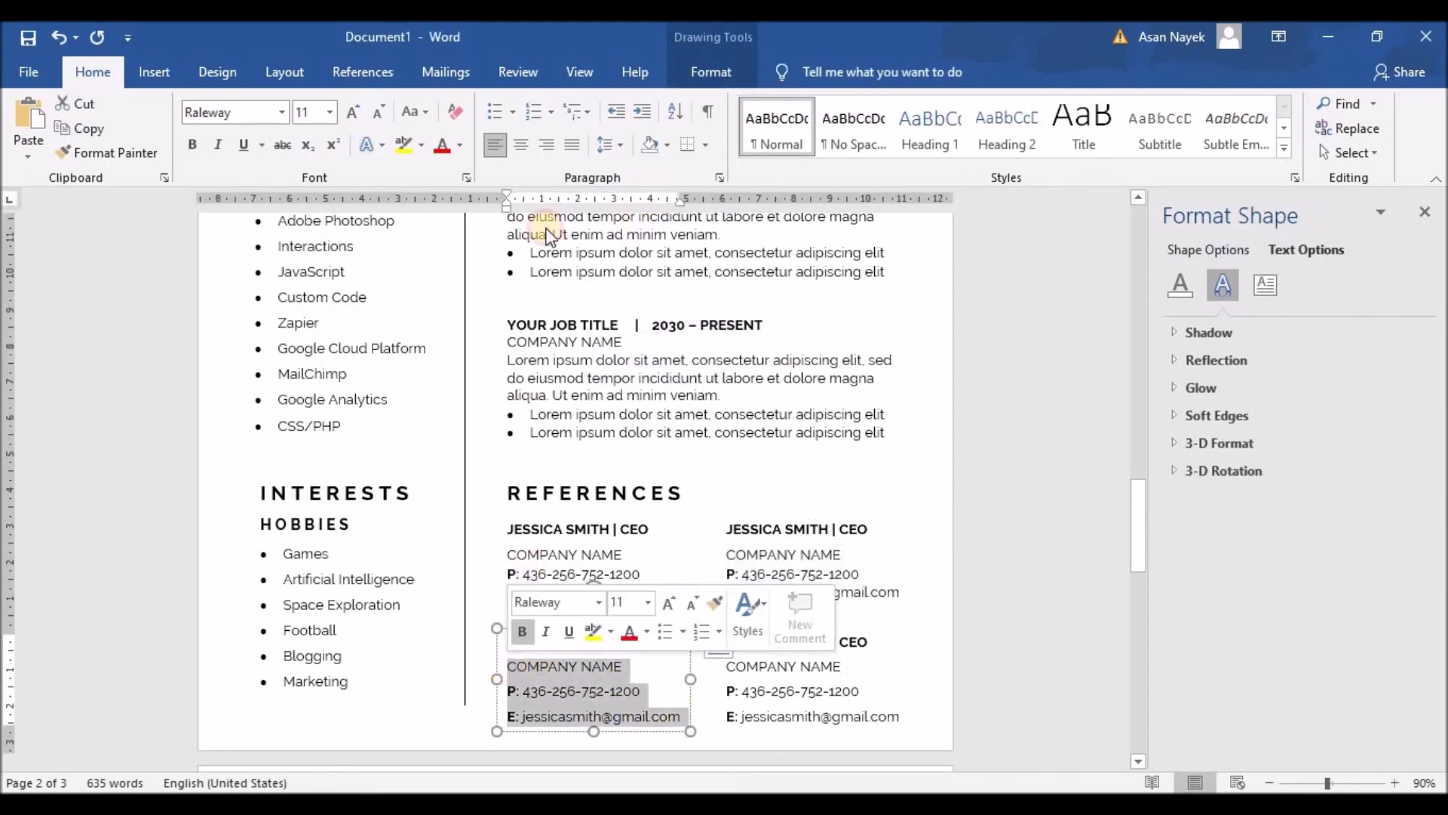
click(611, 144)
click(633, 188)
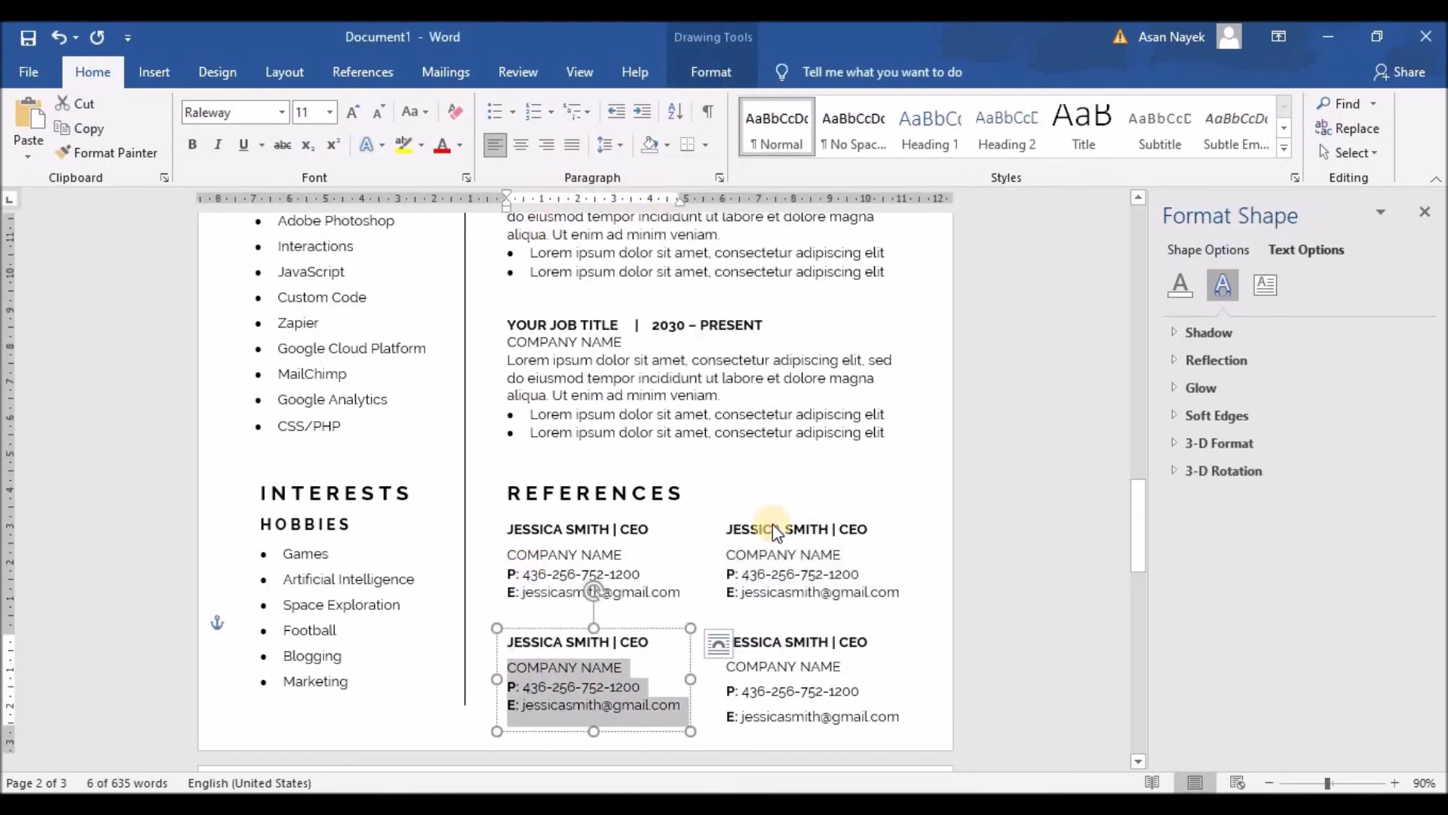
click(808, 691)
drag(899, 716, 727, 666)
click(623, 147)
click(636, 186)
click(686, 725)
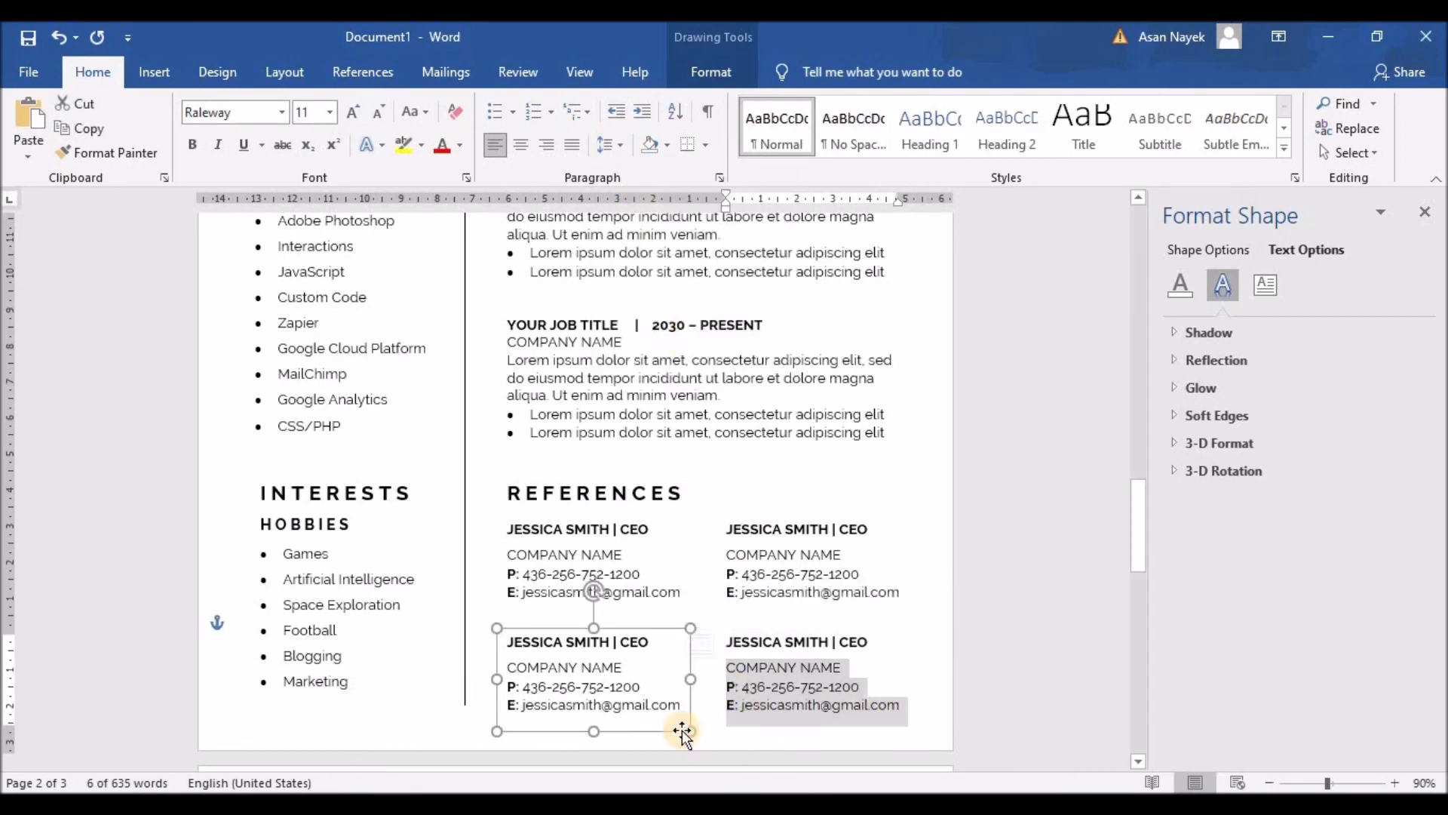
click(1037, 596)
scroll(1034, 595, up, 1)
scroll(830, 618, down, 3)
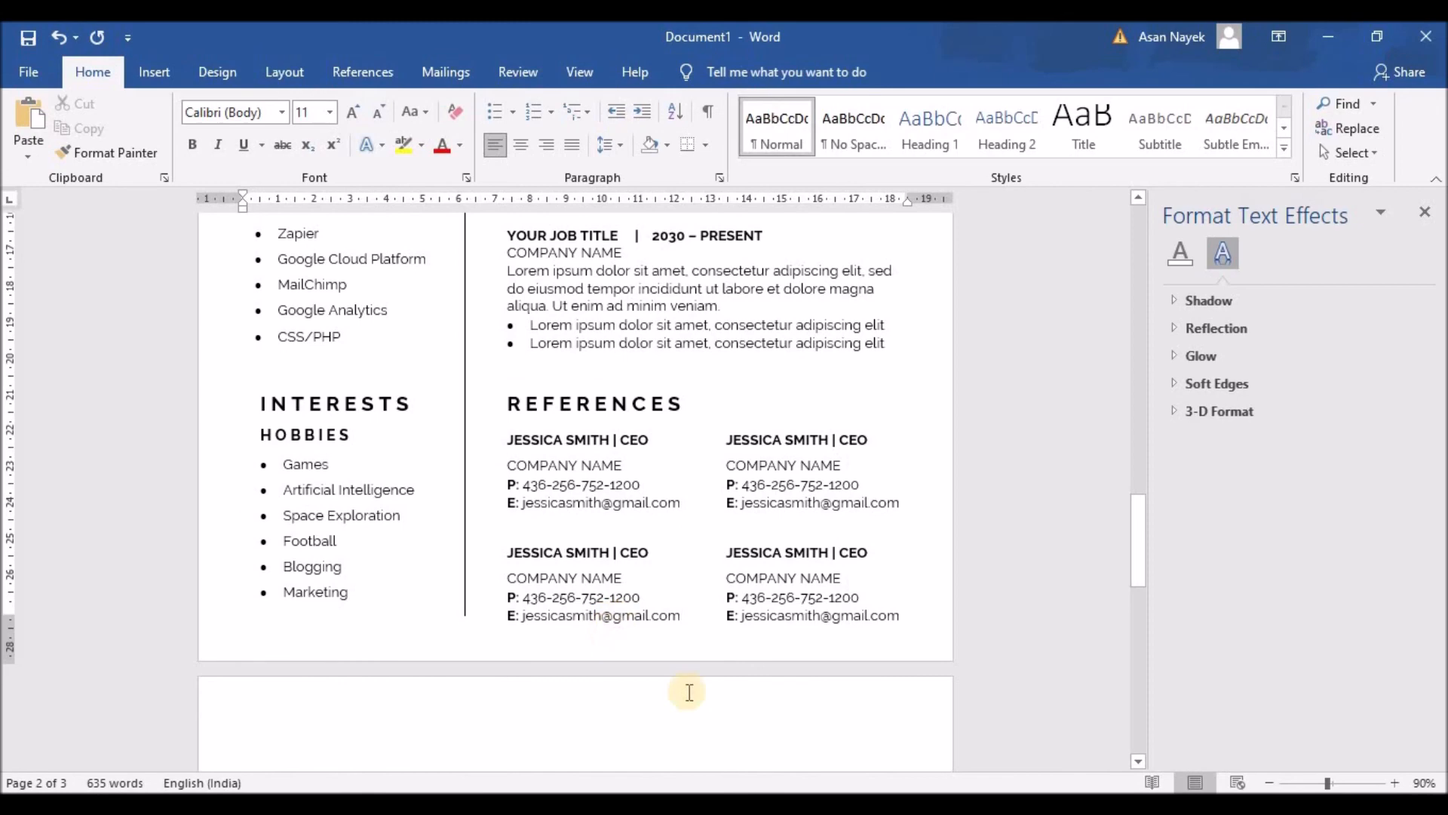
scroll(740, 560, up, 3)
scroll(741, 562, up, 4)
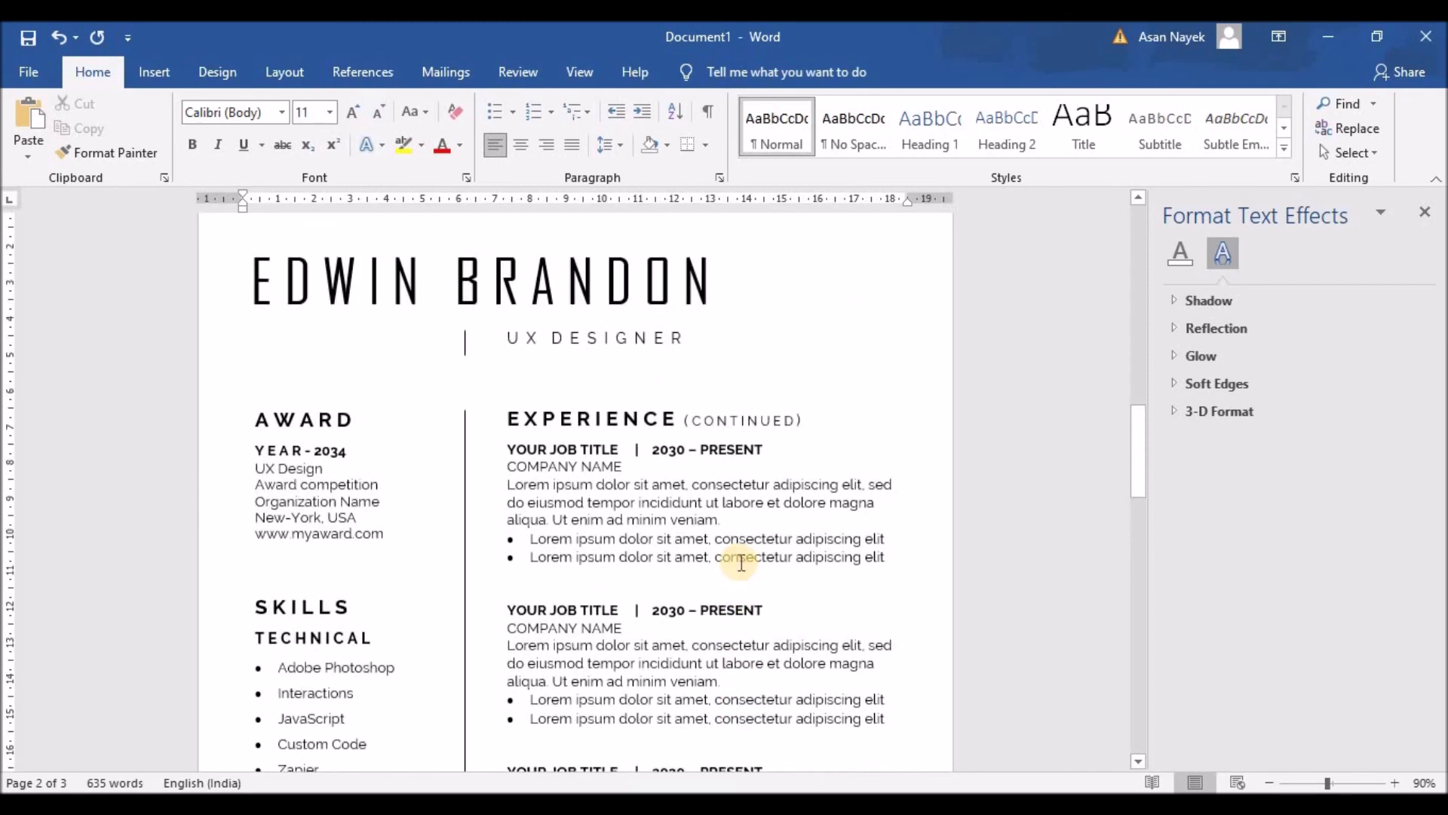
scroll(741, 562, up, 10)
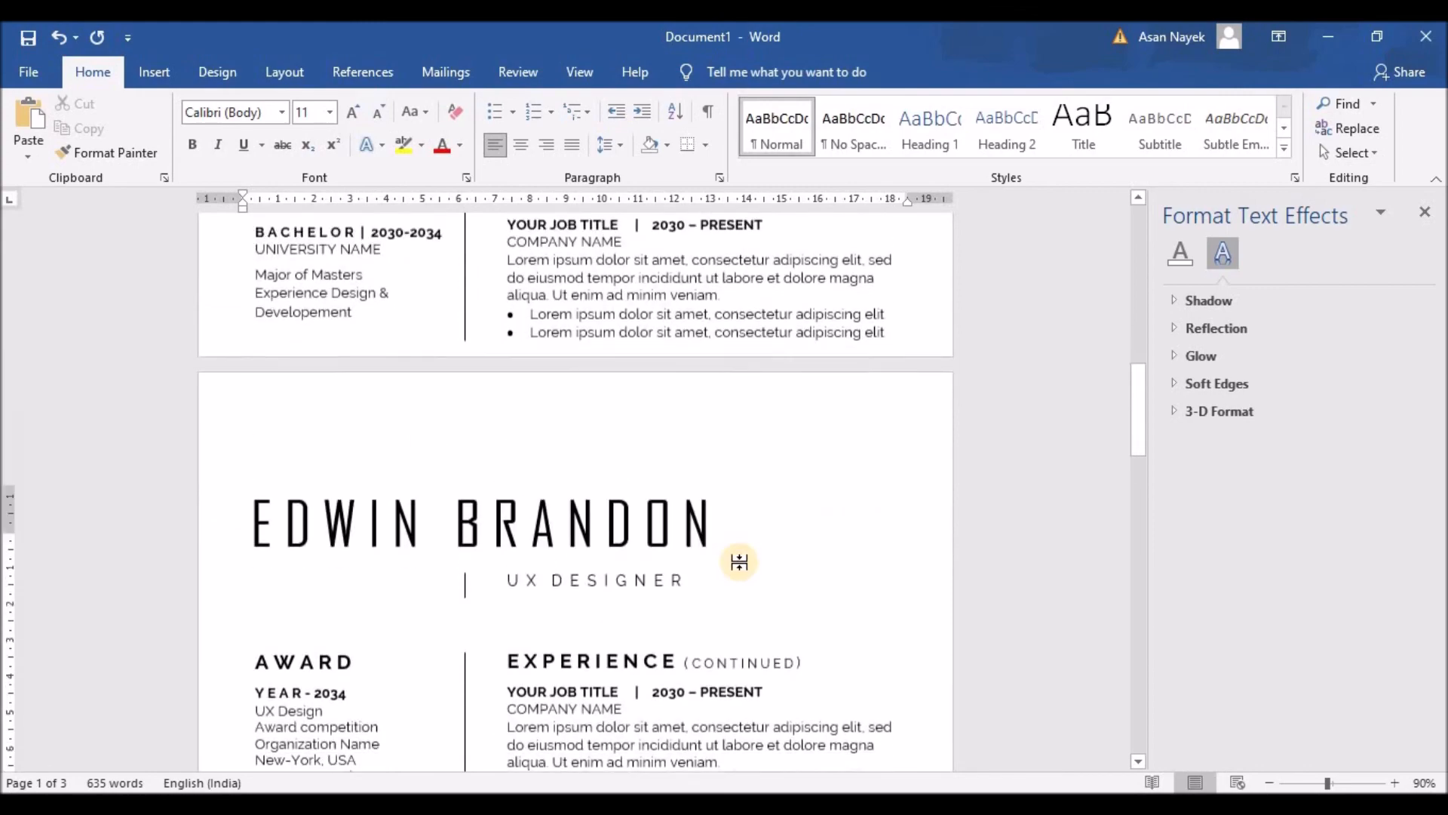
scroll(737, 566, up, 4)
scroll(730, 576, down, 16)
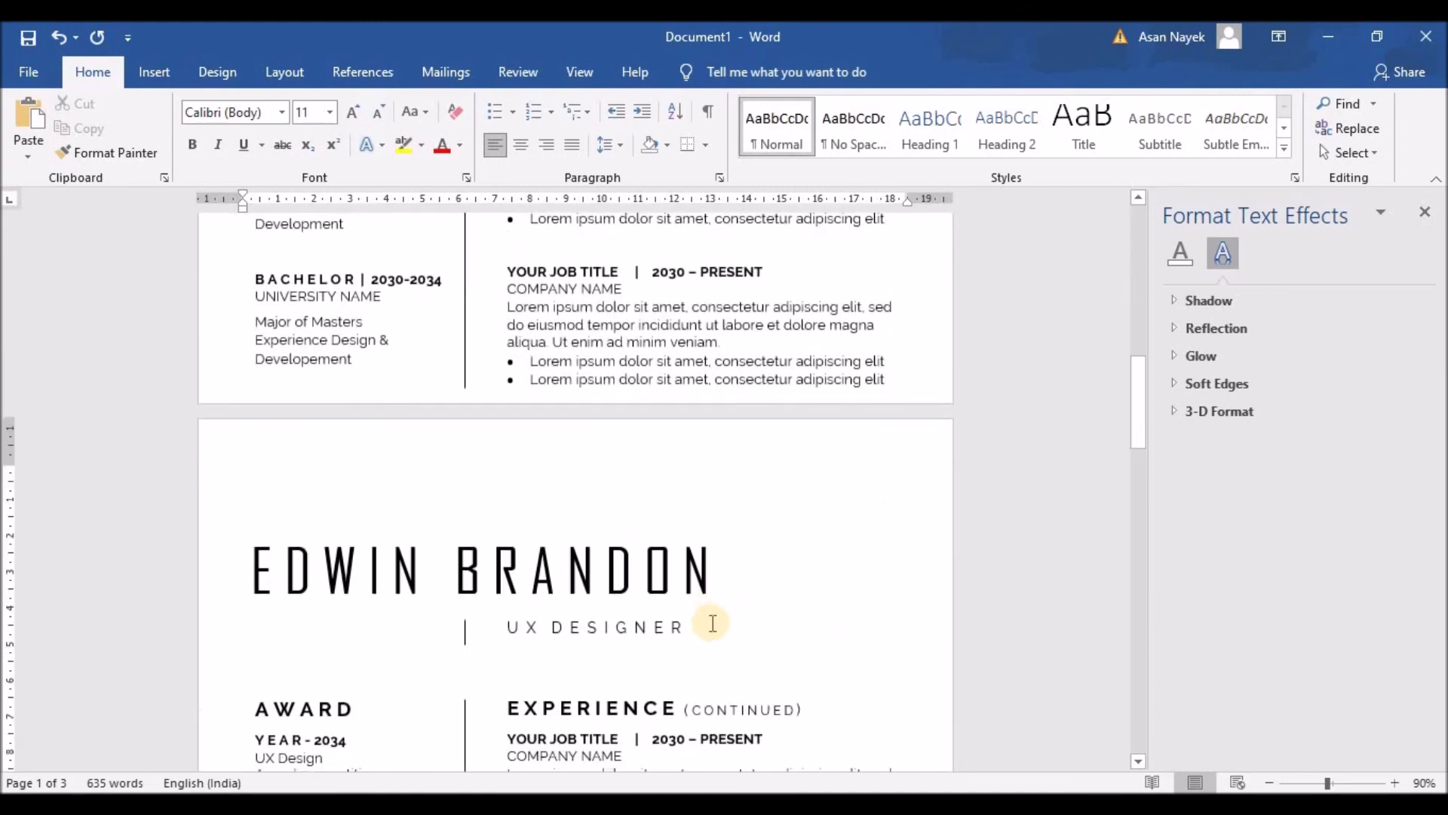
scroll(705, 639, down, 12)
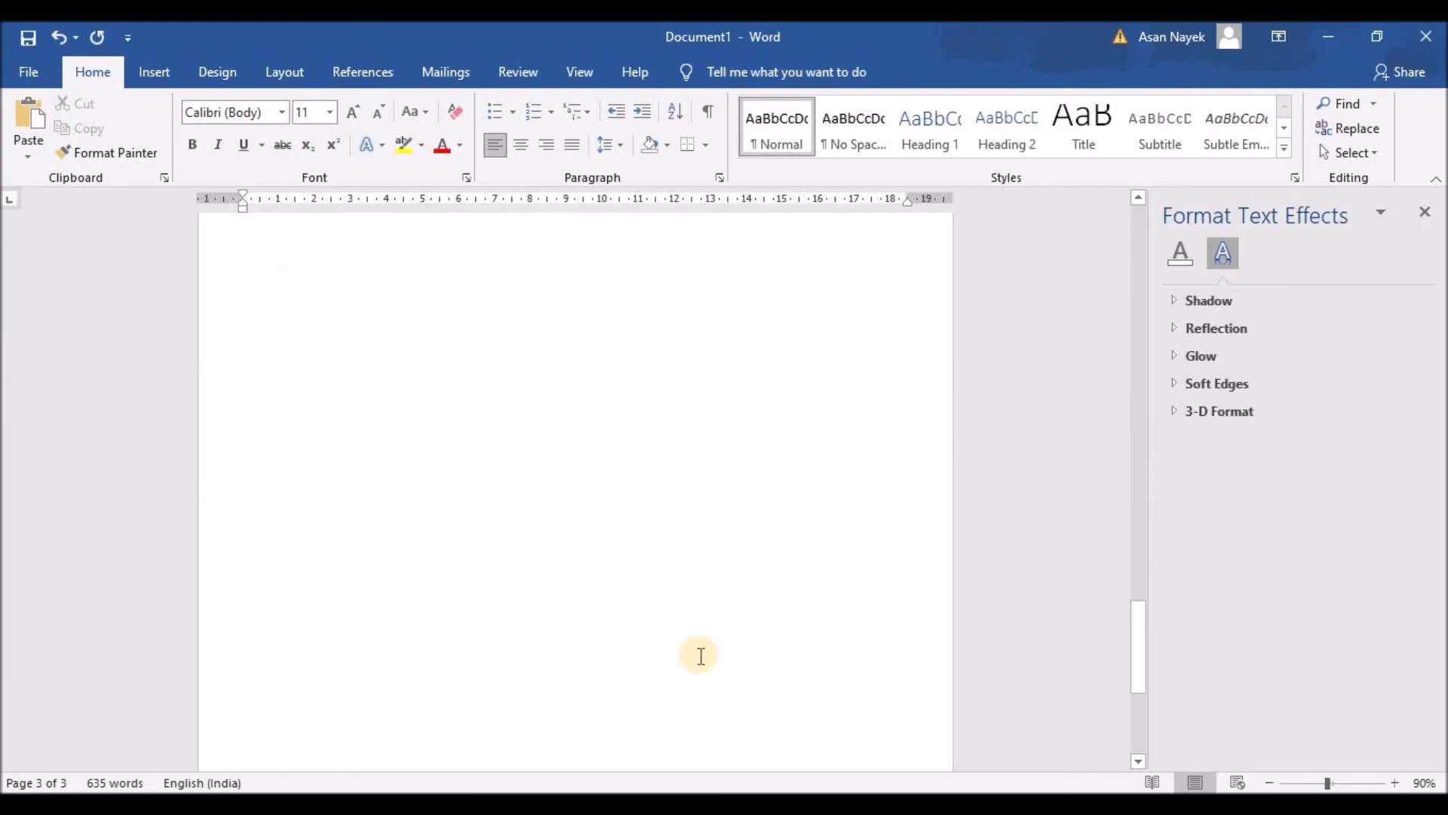
scroll(701, 656, up, 20)
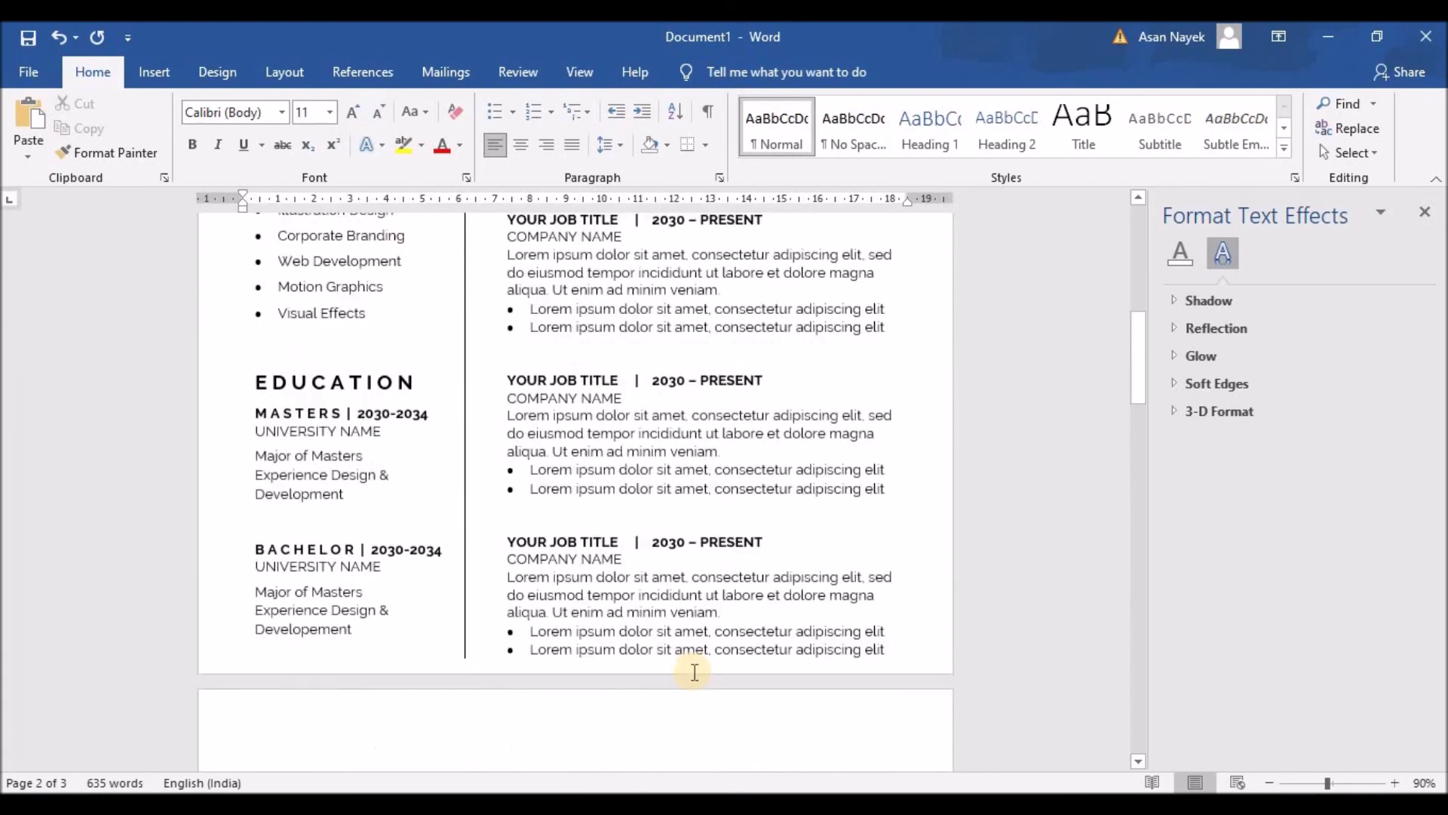
scroll(692, 661, up, 1)
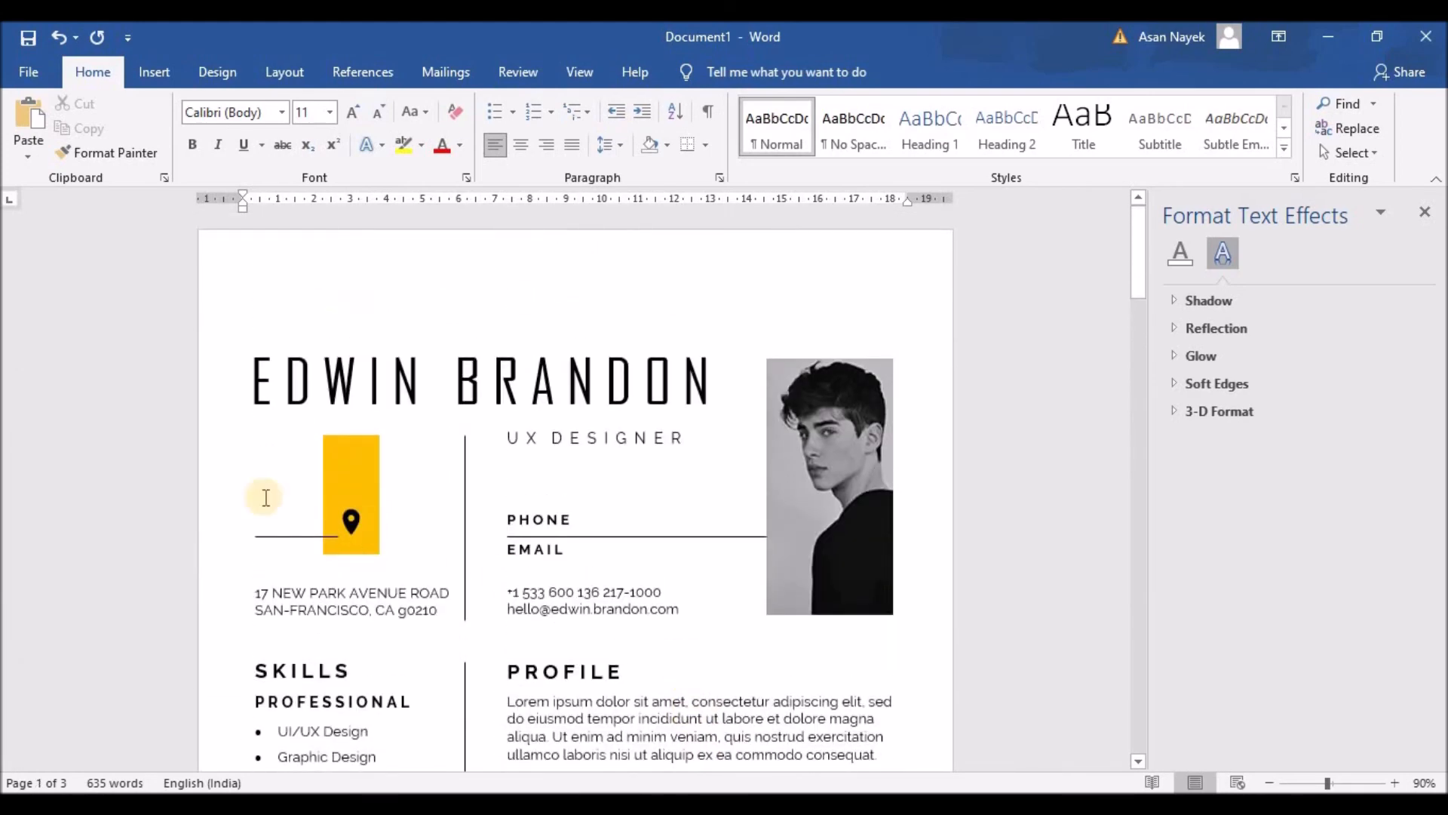
click(30, 71)
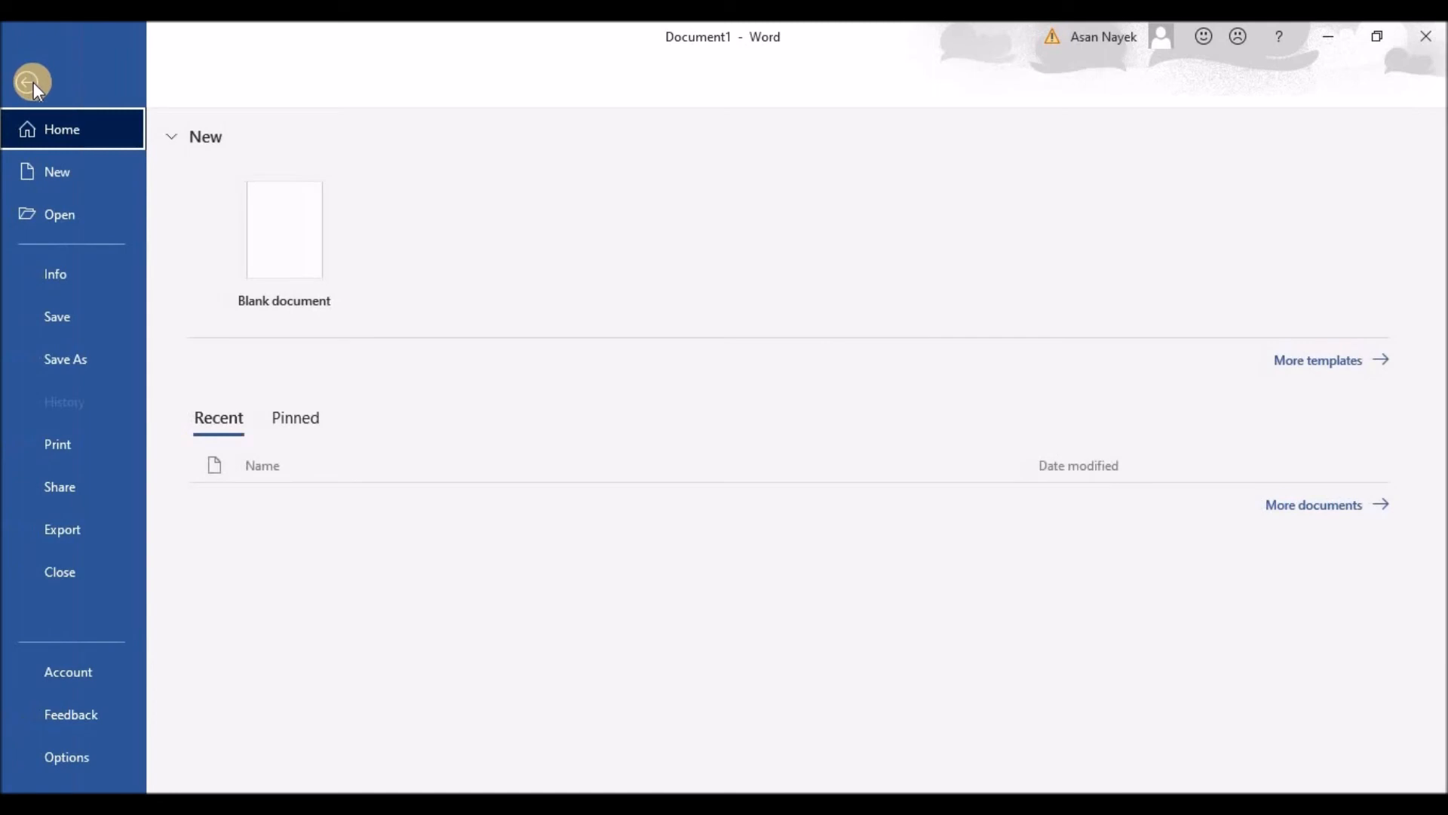
Start a Create PDF/XPS export and browse to E:\Projects\Resume
click(101, 365)
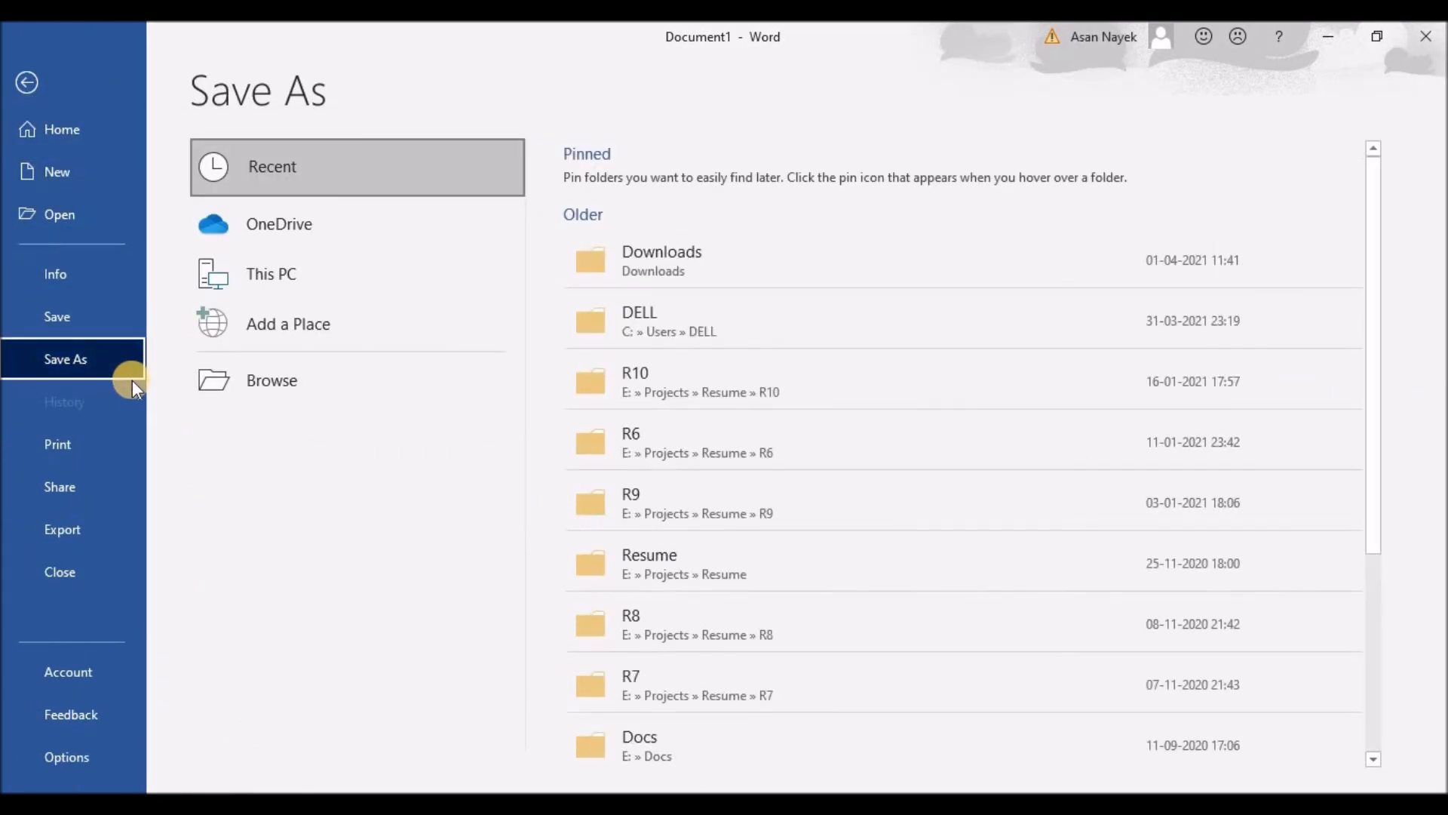
click(94, 526)
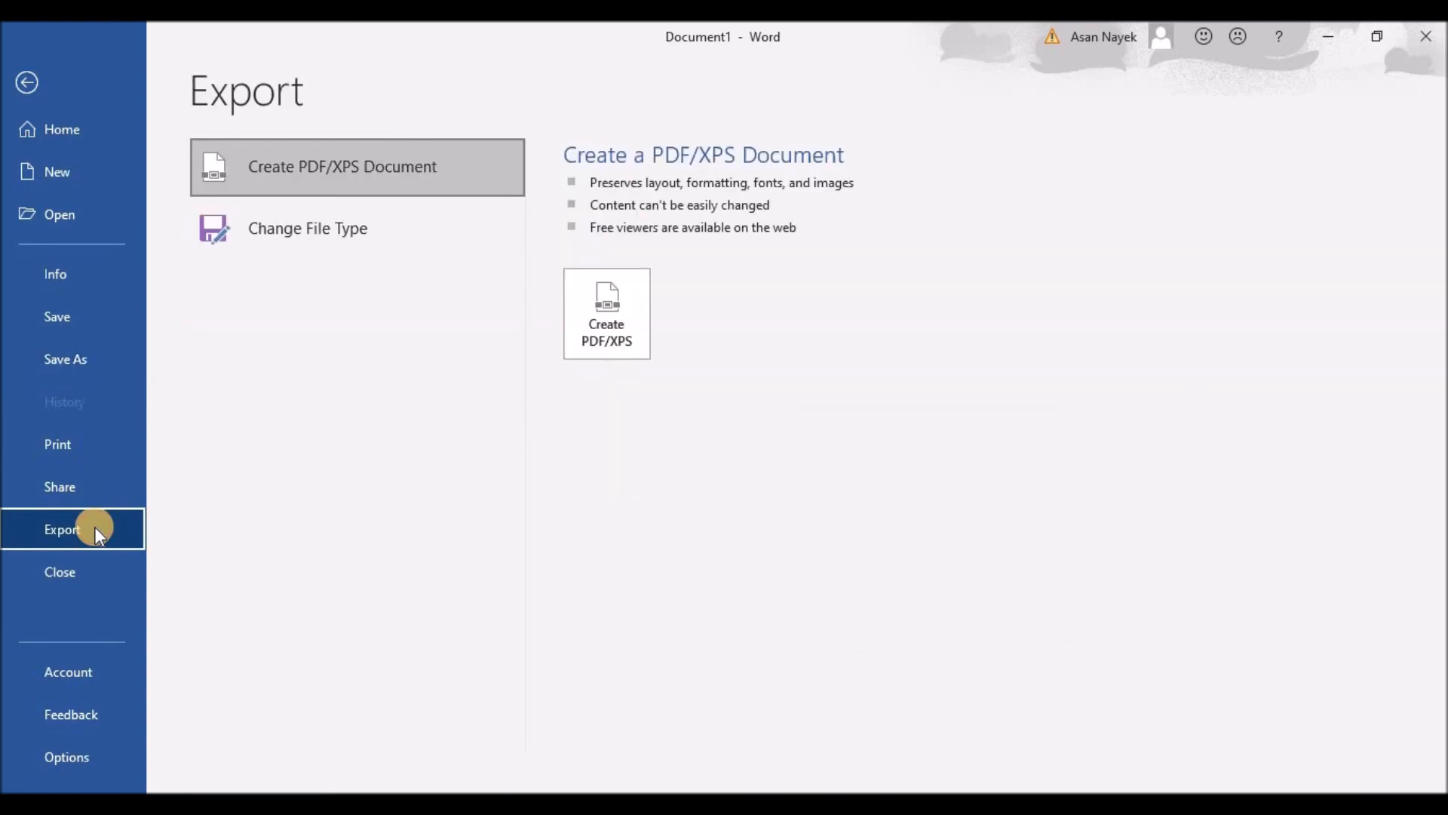
click(619, 328)
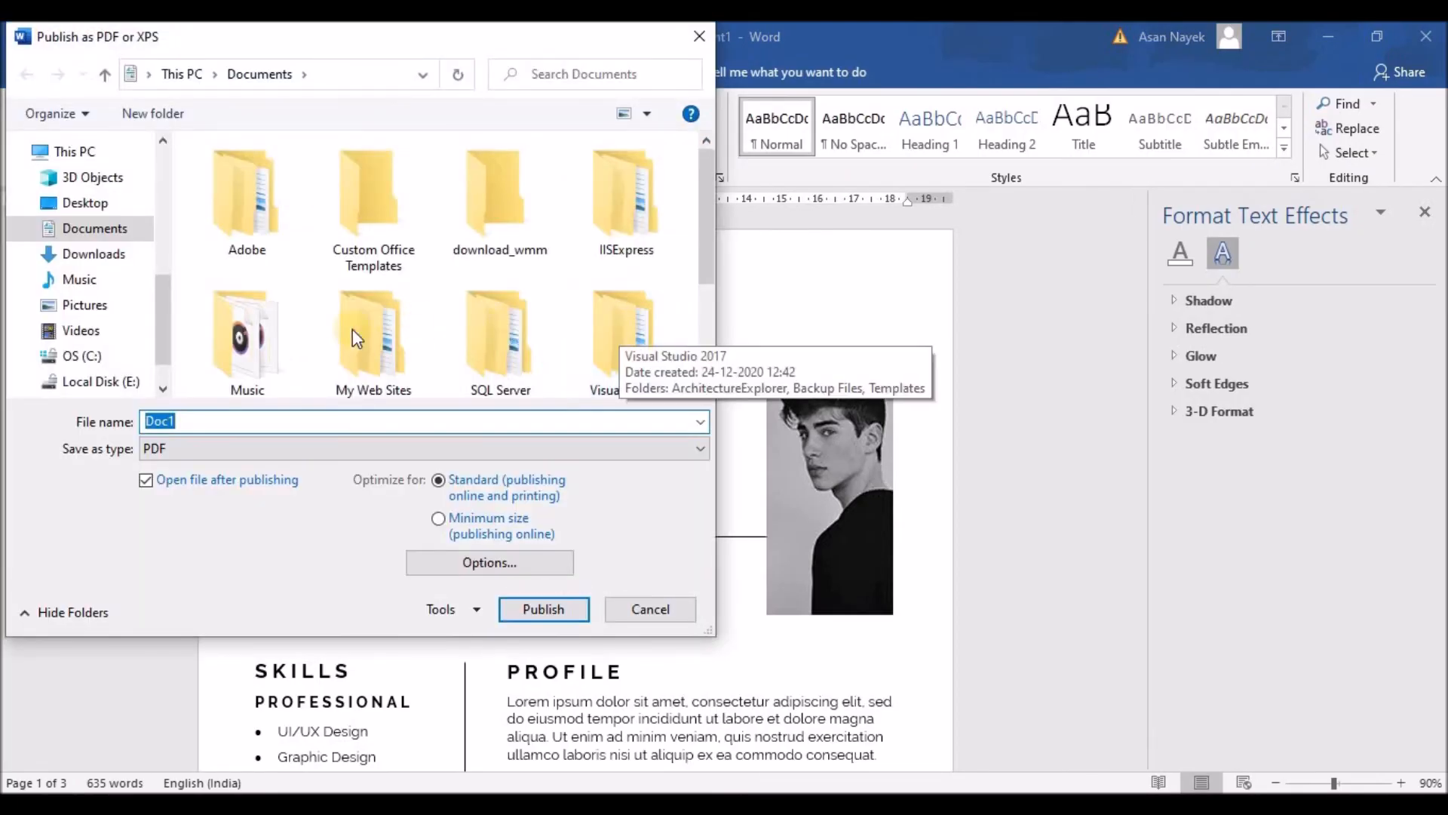
click(101, 380)
double_click(237, 264)
scroll(259, 349, down, 1)
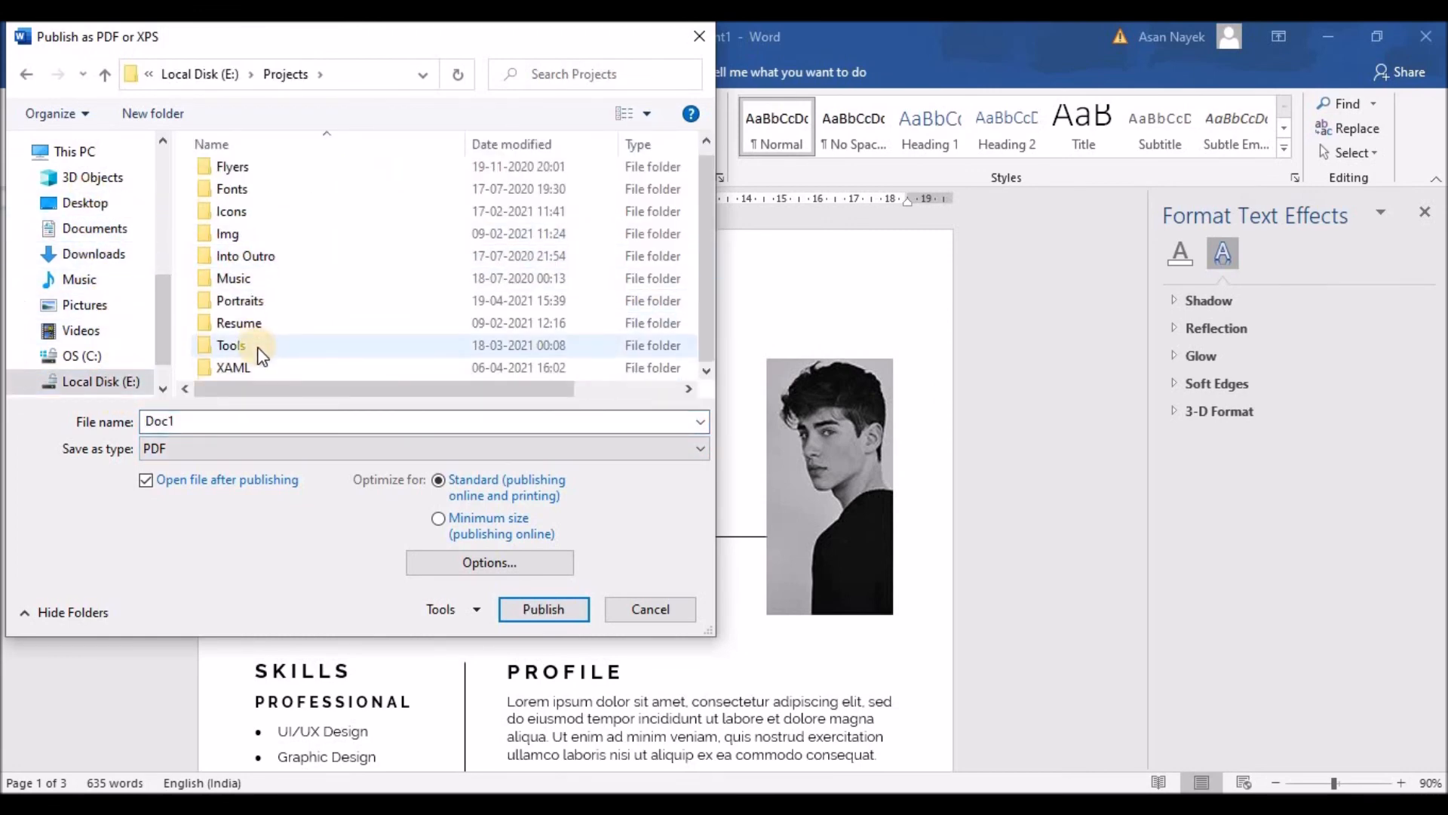
double_click(252, 318)
Create a new R12 folder inside Resume and open it for the PDF
double_click(232, 428)
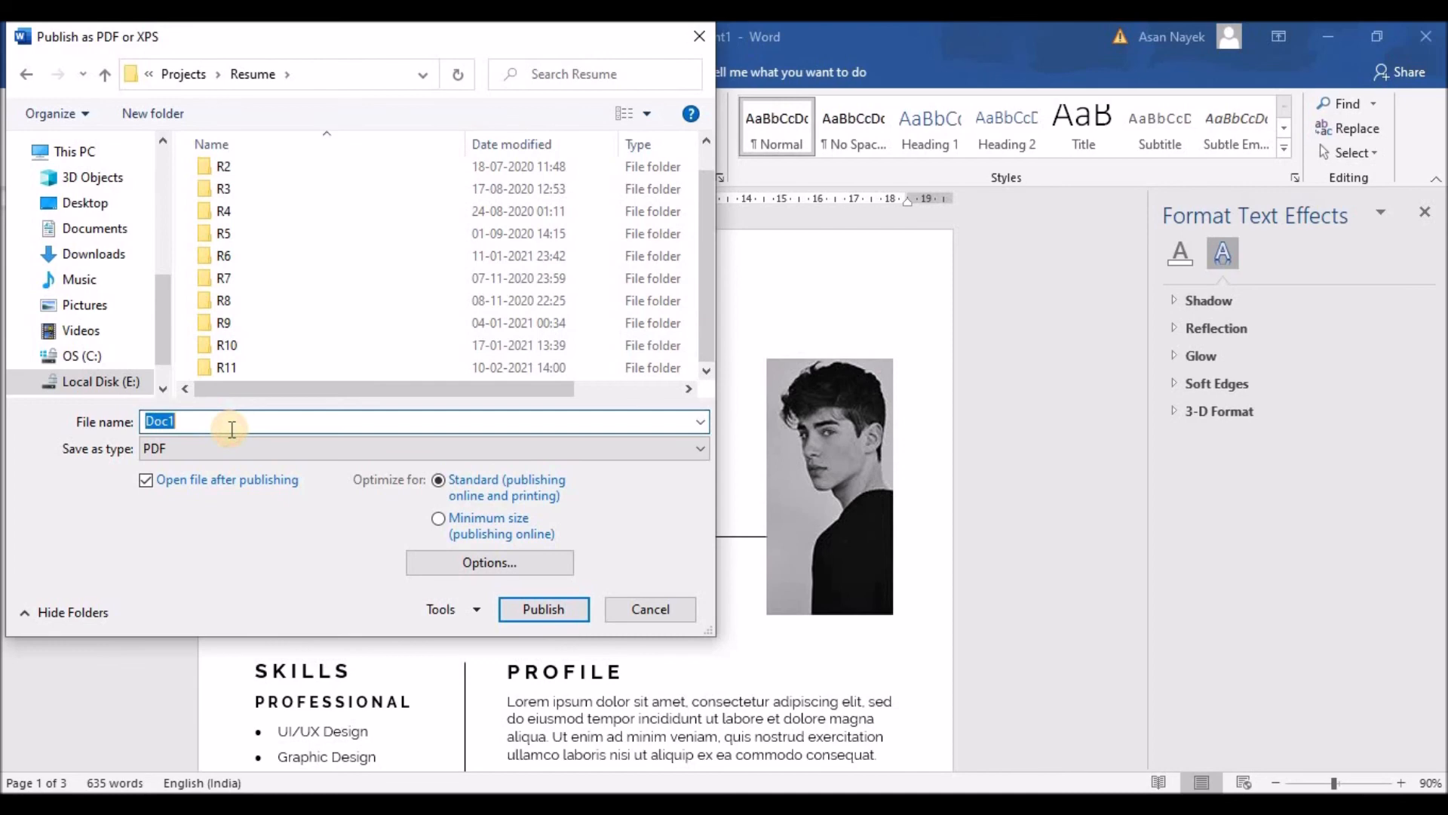
click(164, 117)
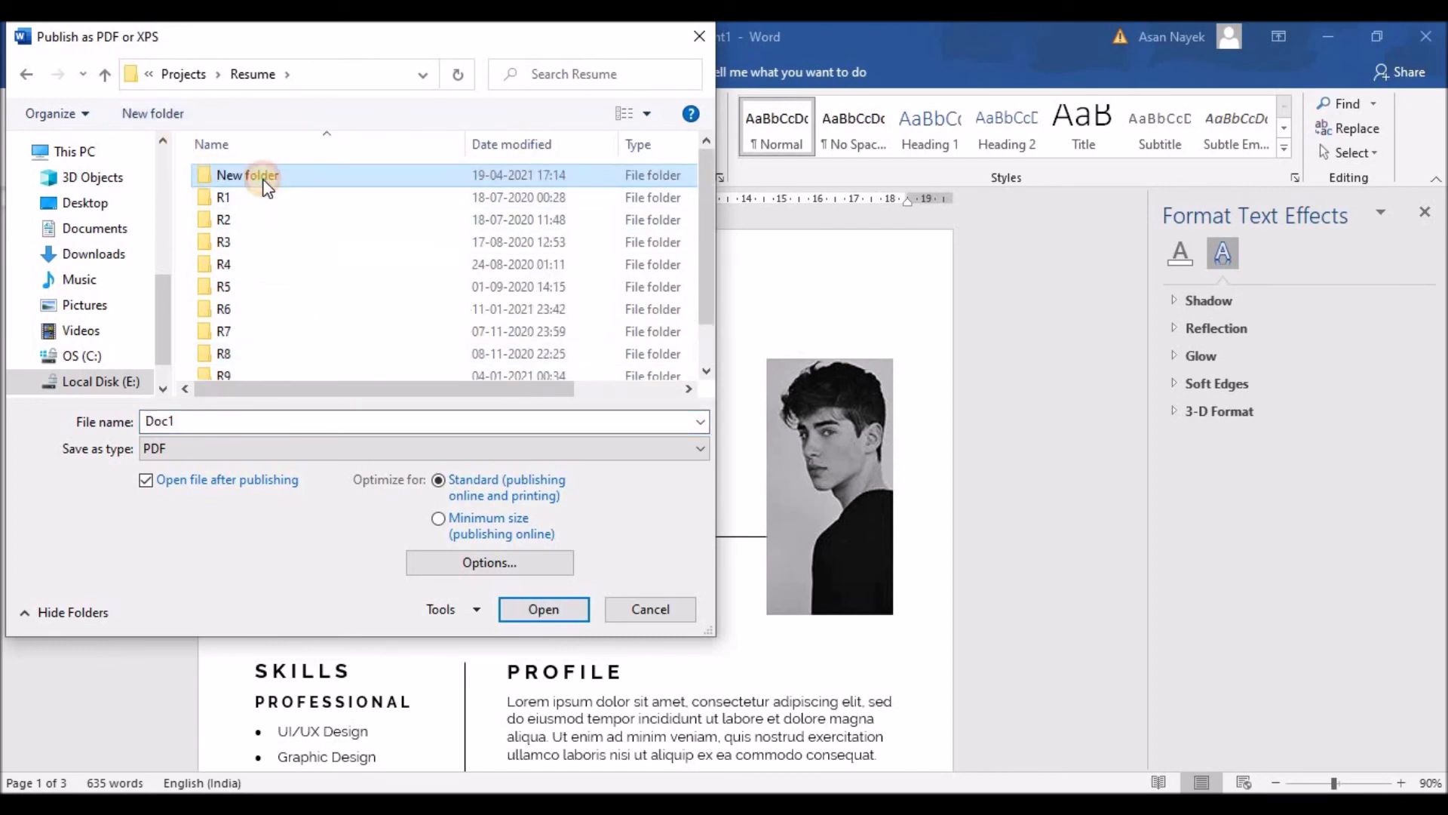
text(R12)
key(Return)
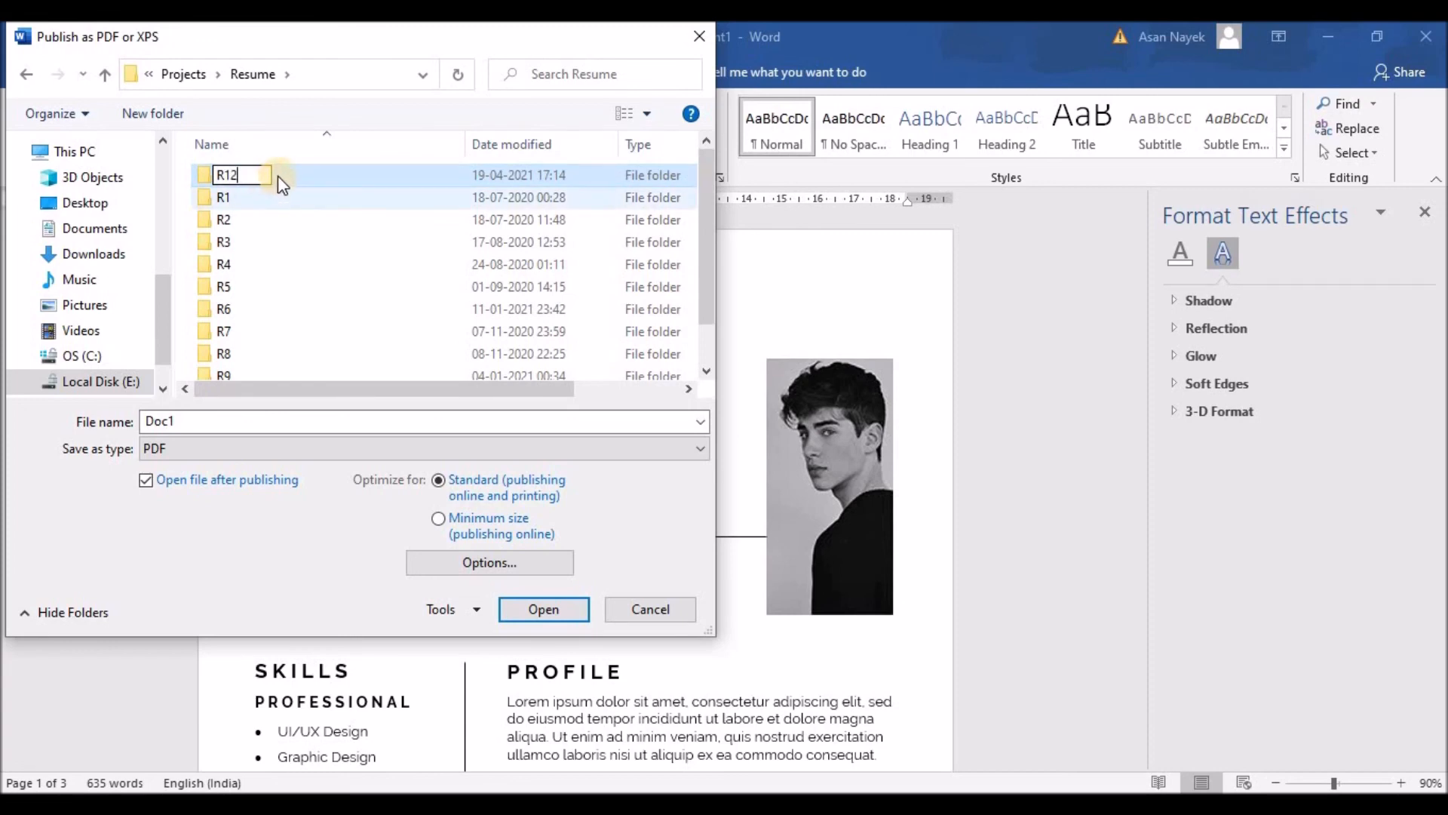
double_click(275, 365)
double_click(224, 421)
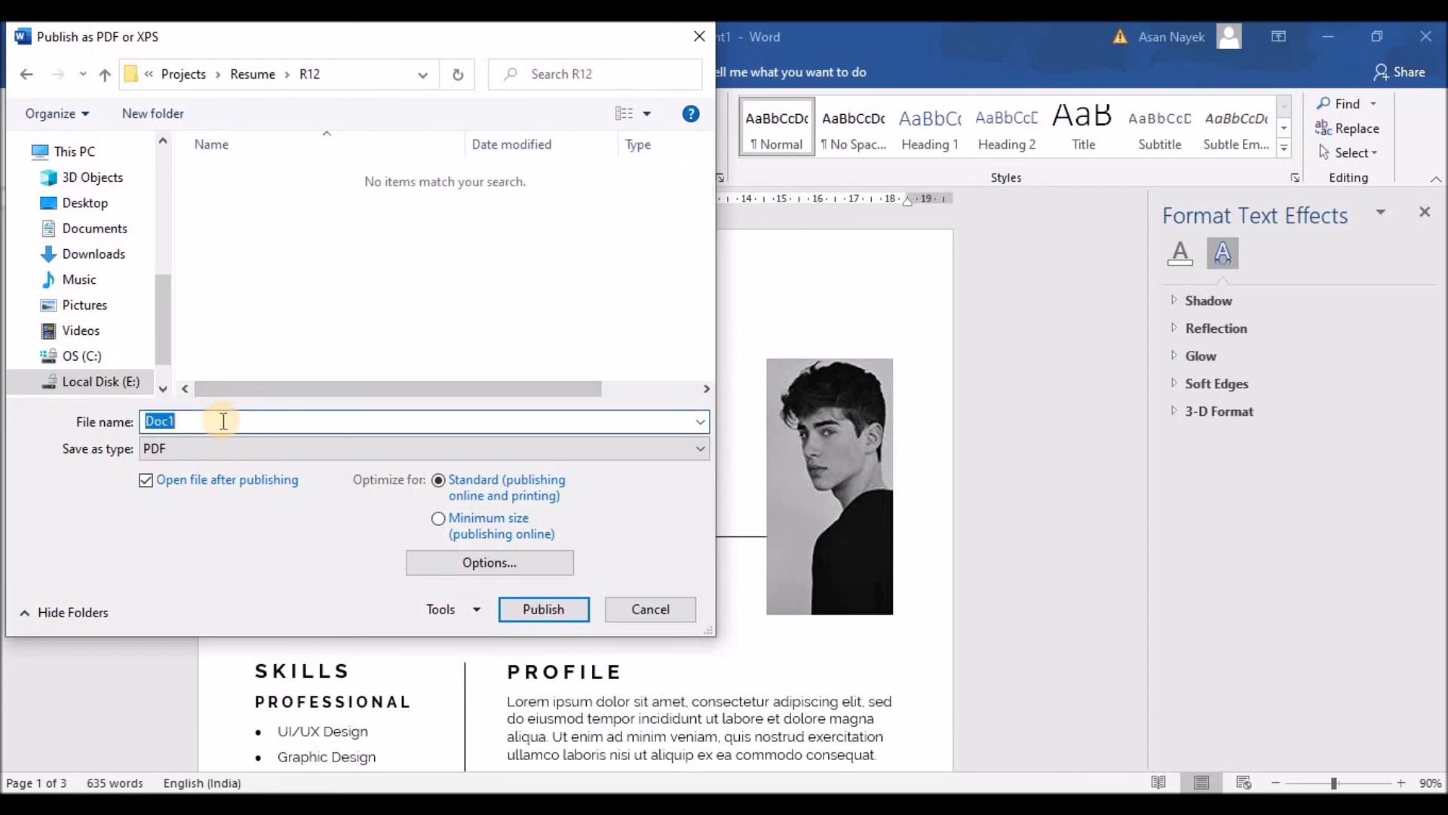
drag(343, 45, 1011, 184)
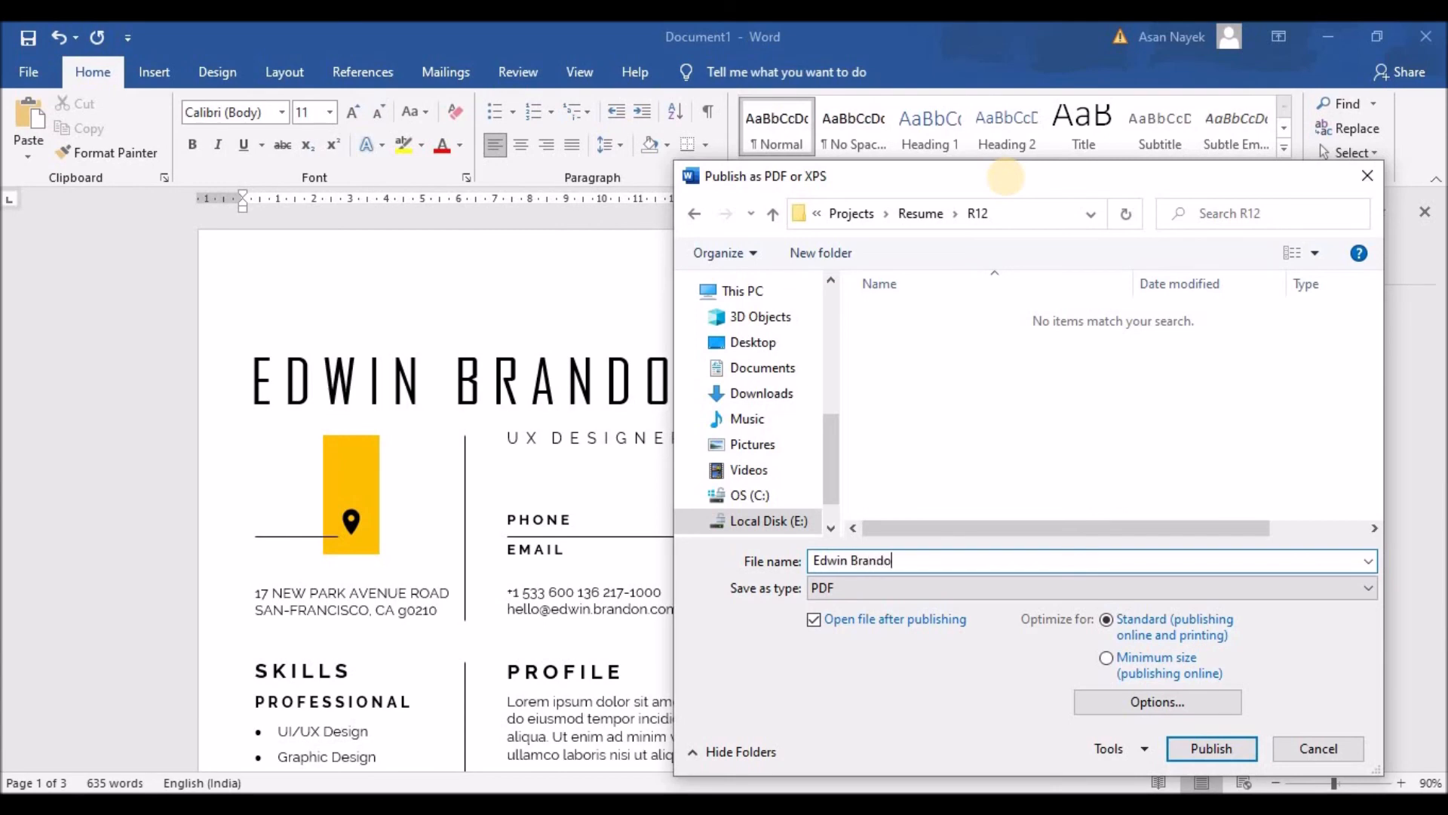
Publish the resume as a PDF, then start a Save As and browse to E:\Projects\Resume
click(1188, 749)
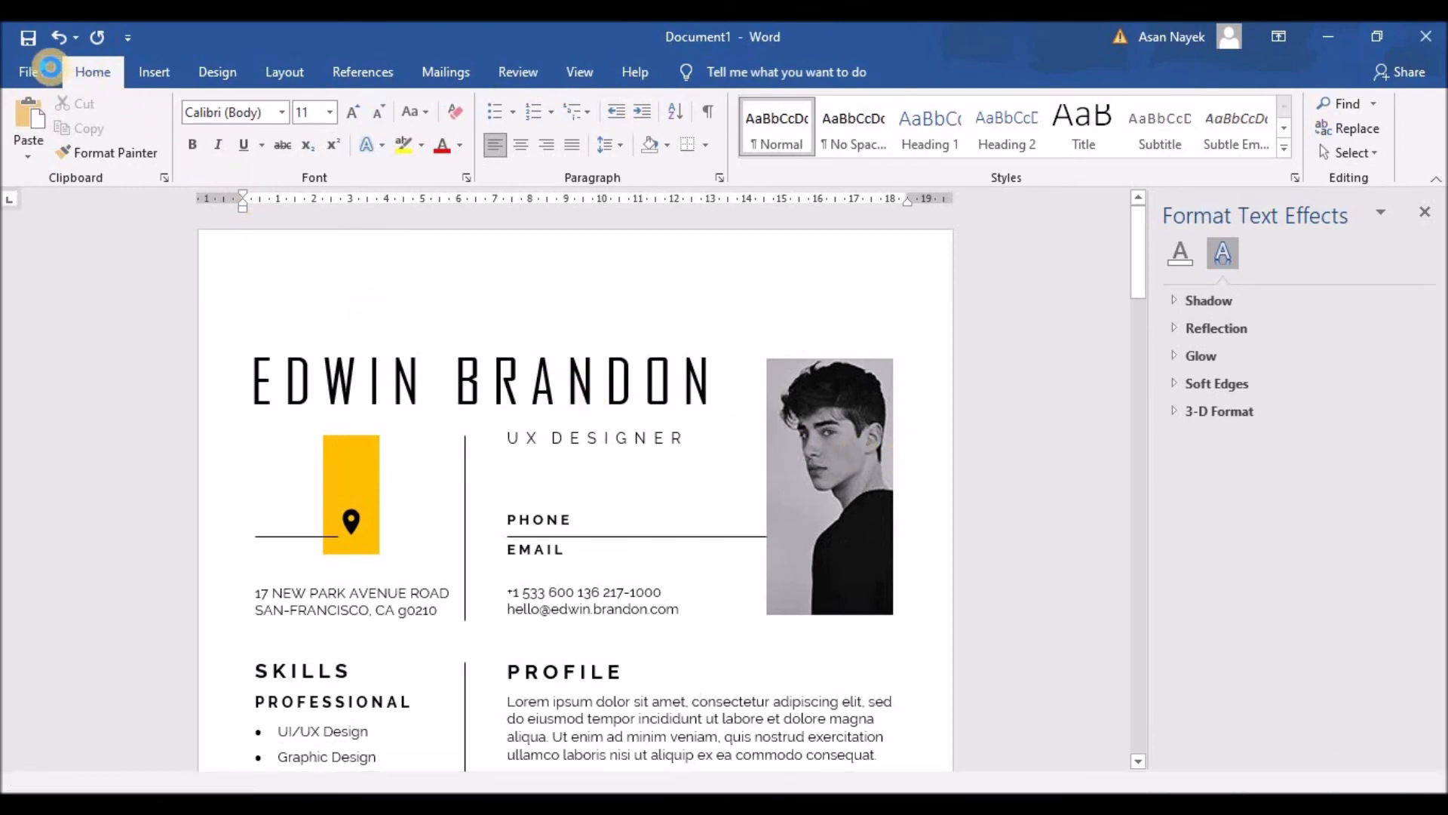
click(24, 43)
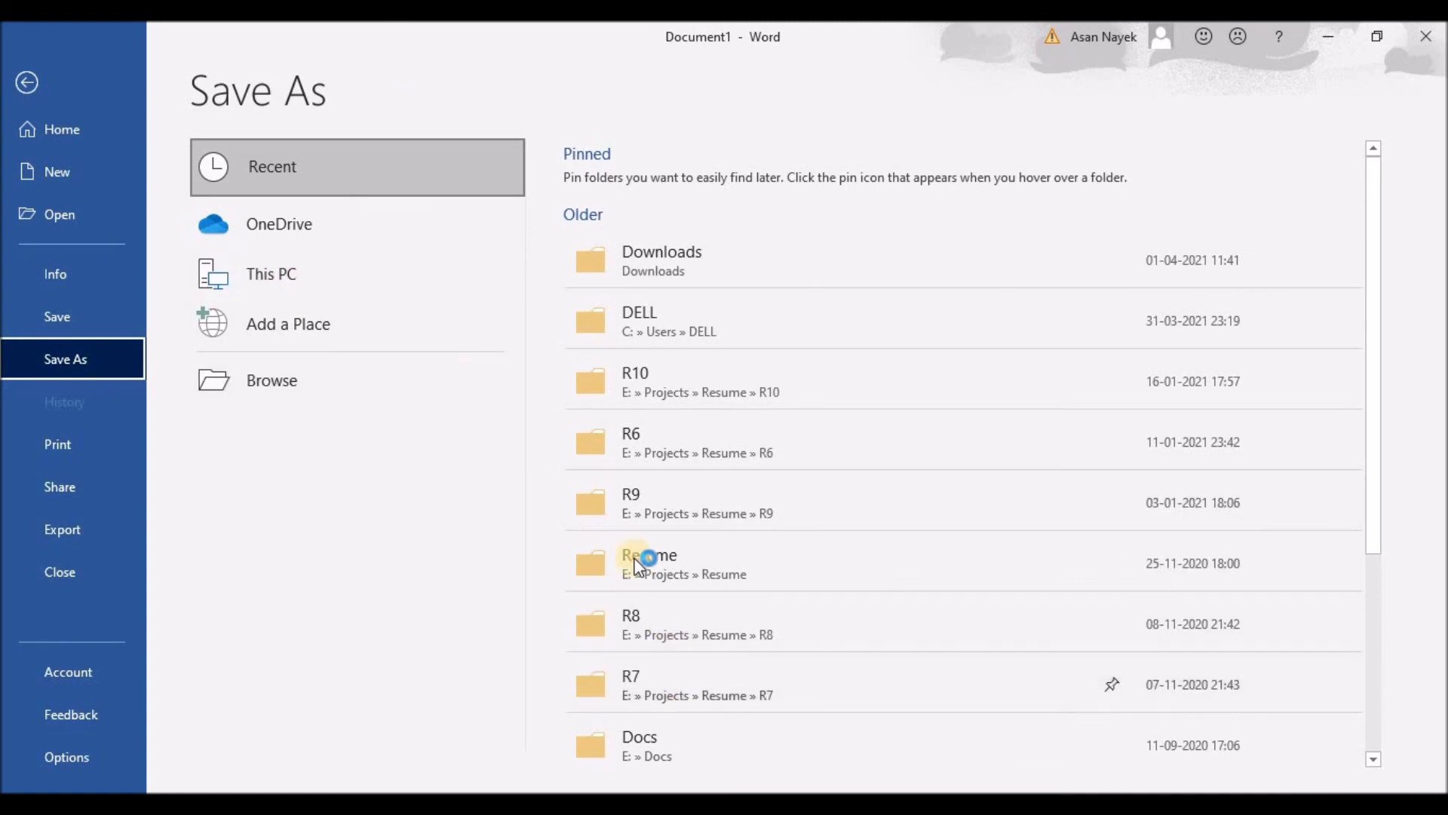
click(334, 269)
click(319, 379)
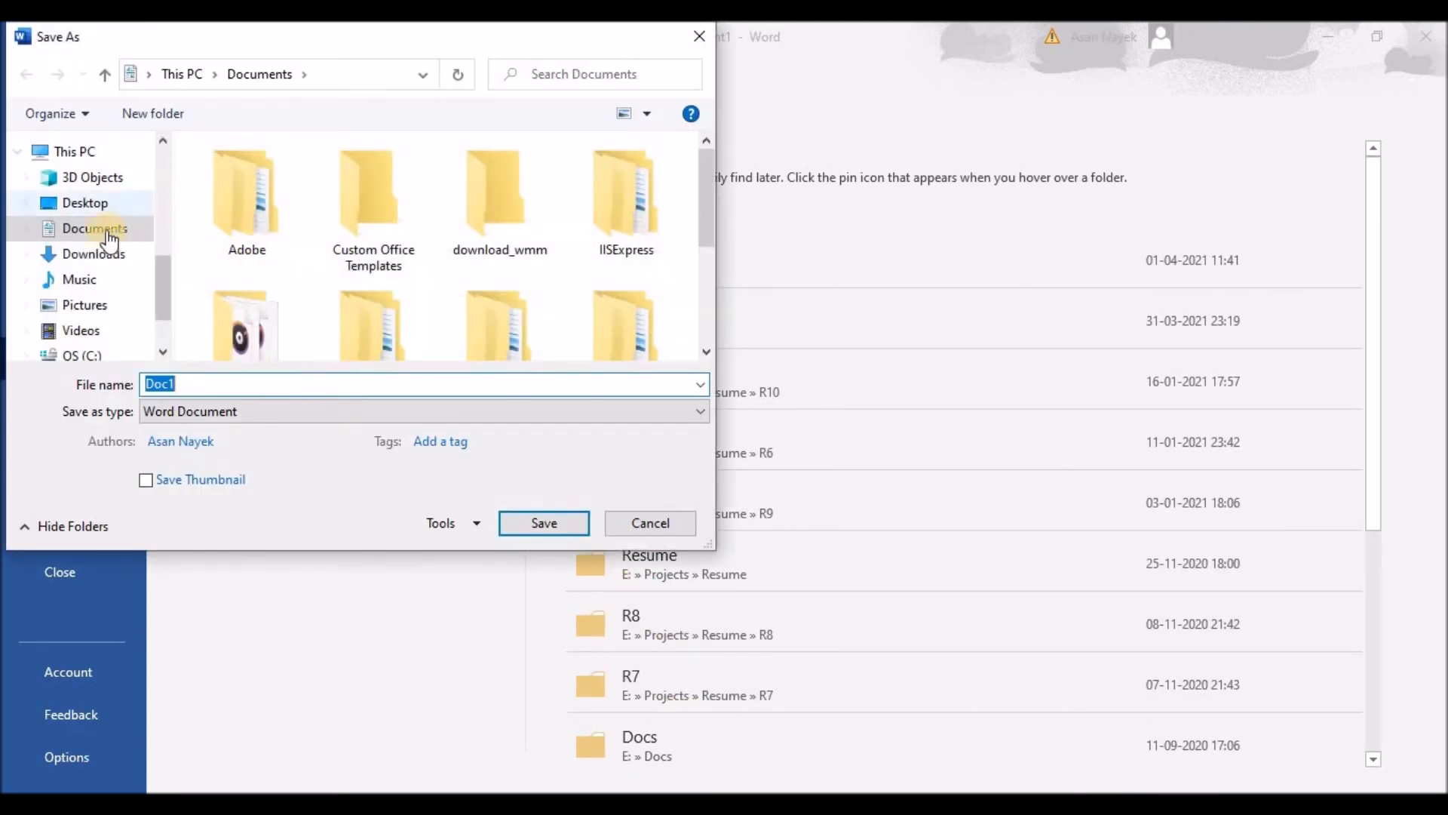
scroll(95, 316, down, 2)
click(84, 298)
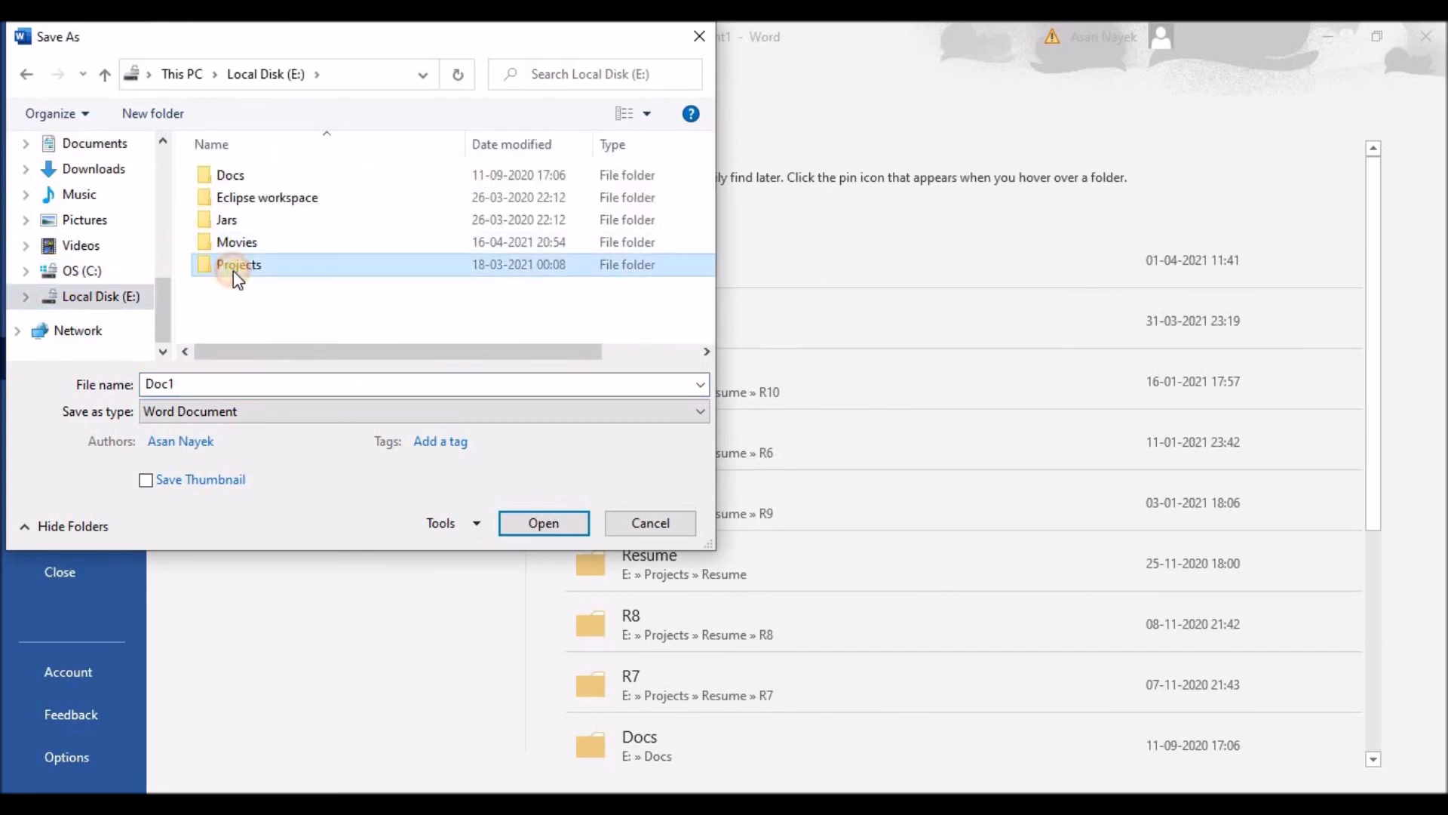
double_click(233, 270)
double_click(252, 332)
Save the resume in the R12 folder as a Word Document, named with the resume owner's name
scroll(259, 313, down, 2)
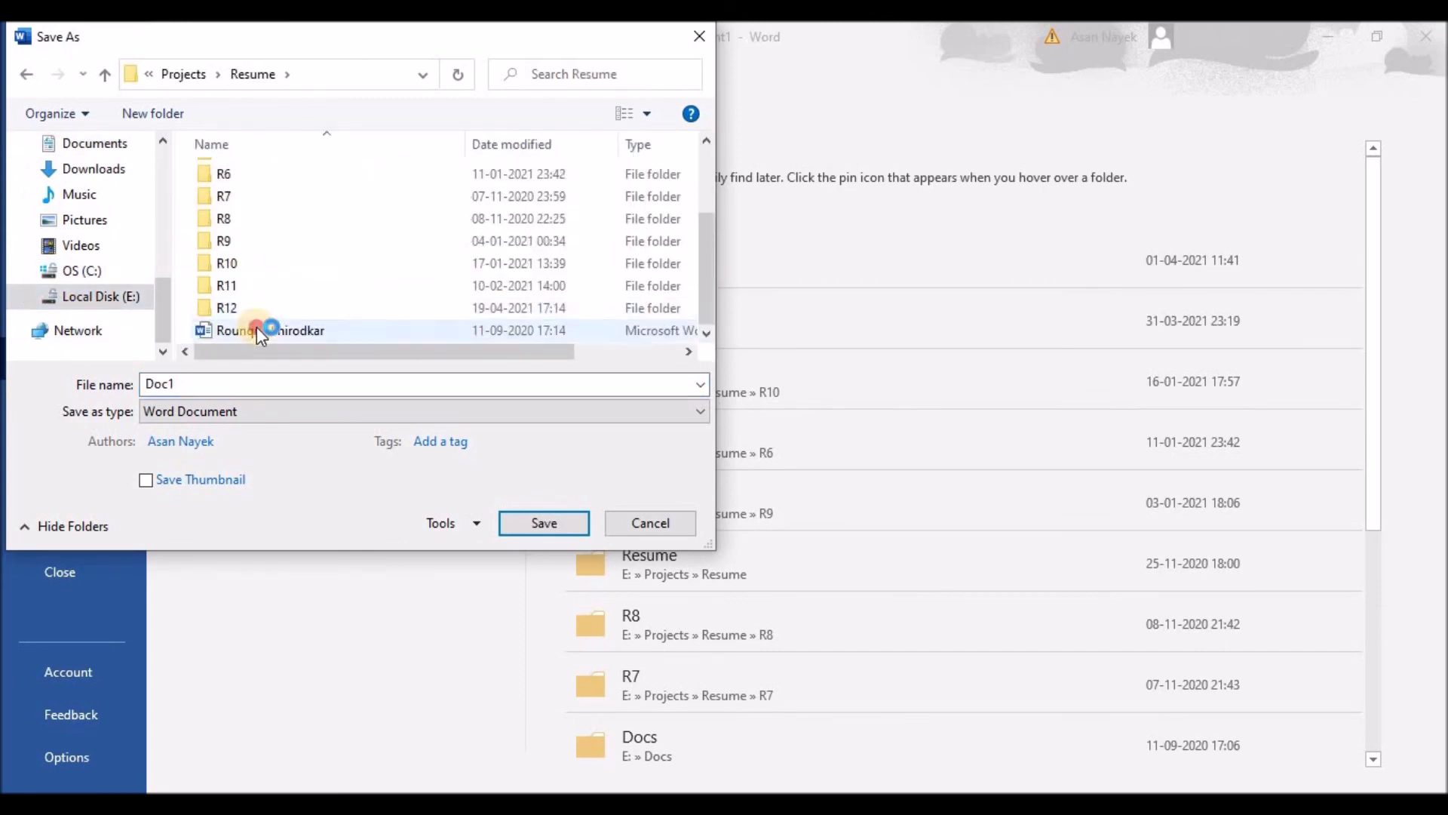
click(258, 327)
double_click(252, 310)
click(271, 386)
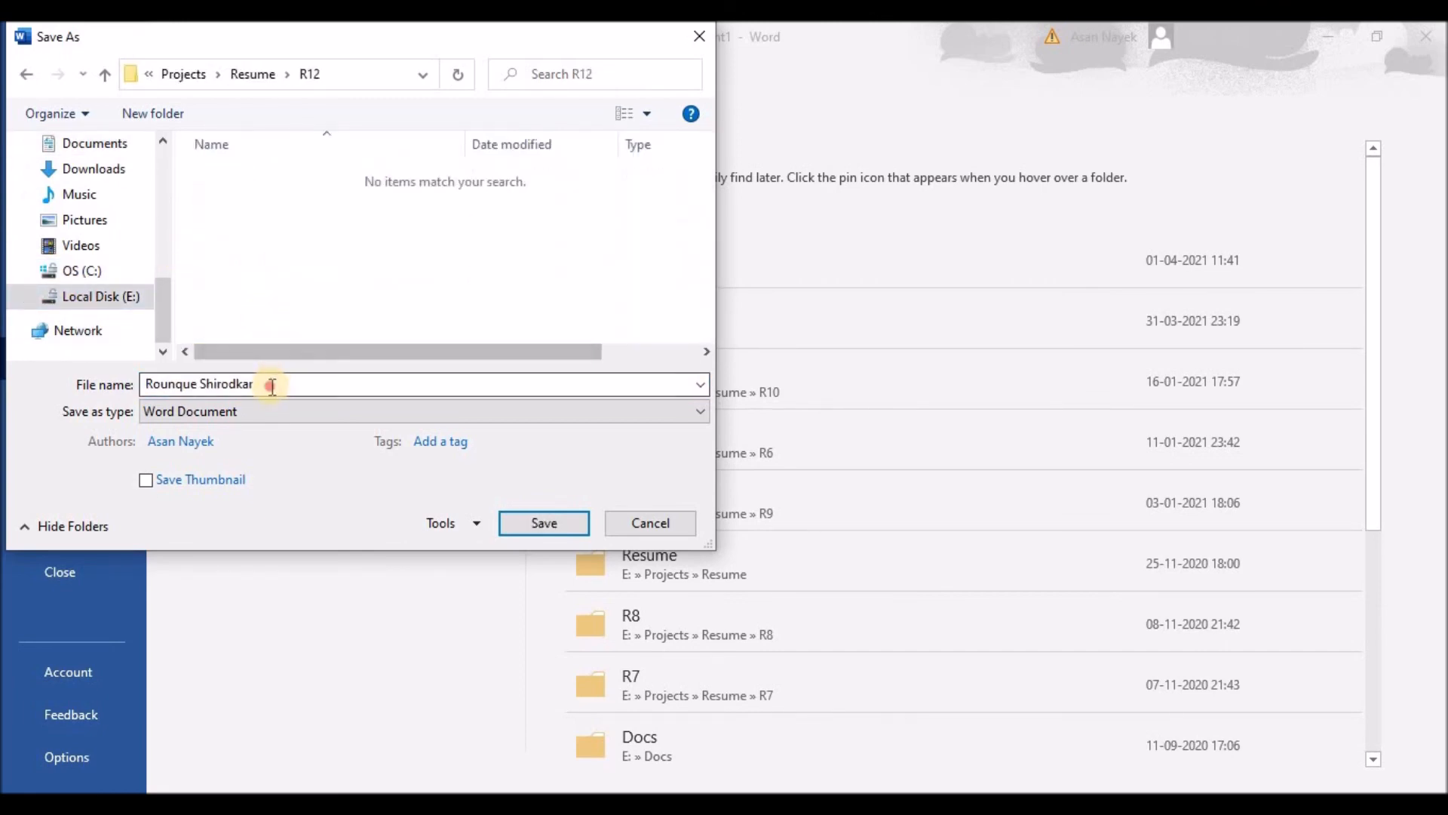
click(455, 411)
click(335, 424)
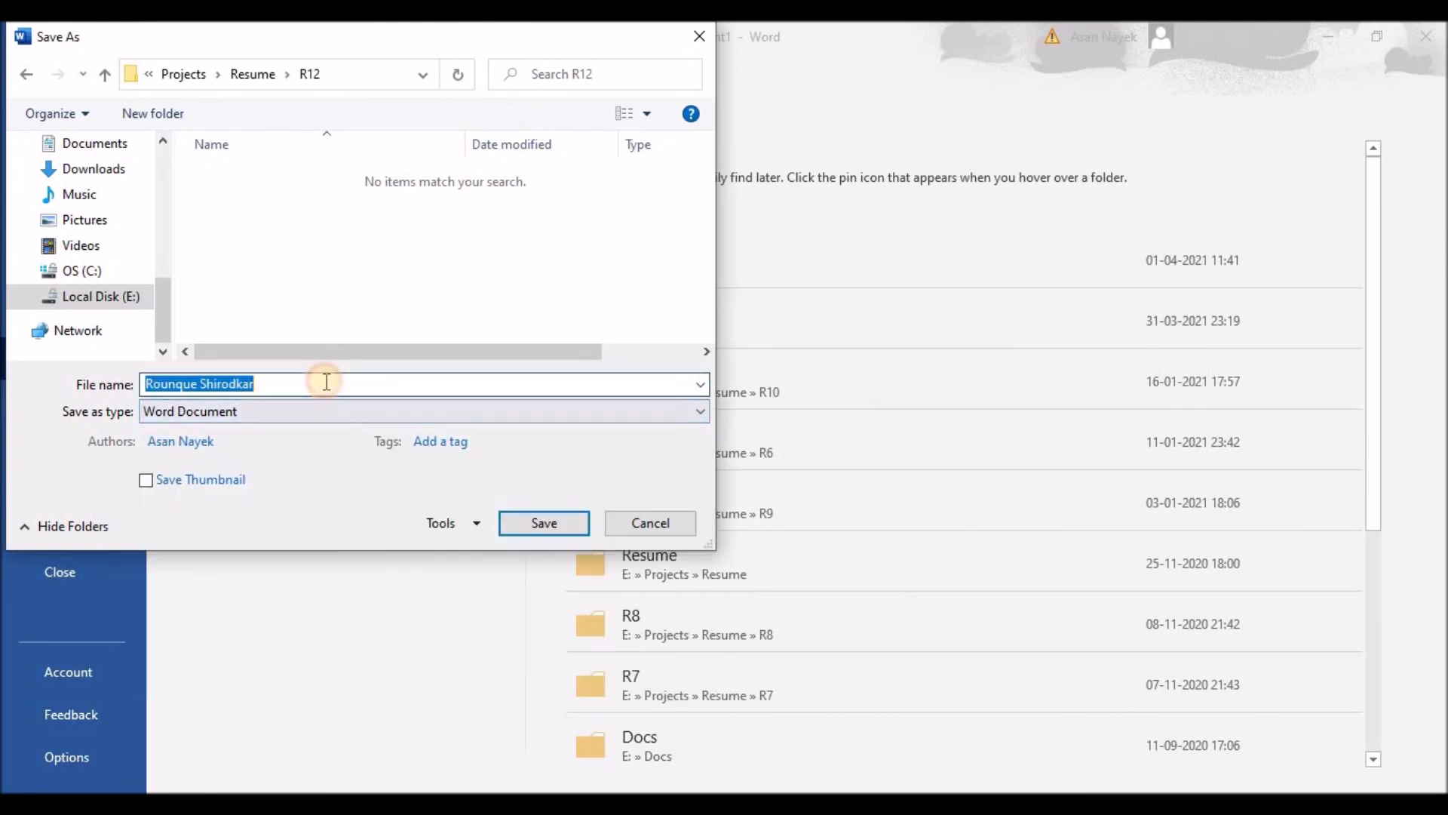
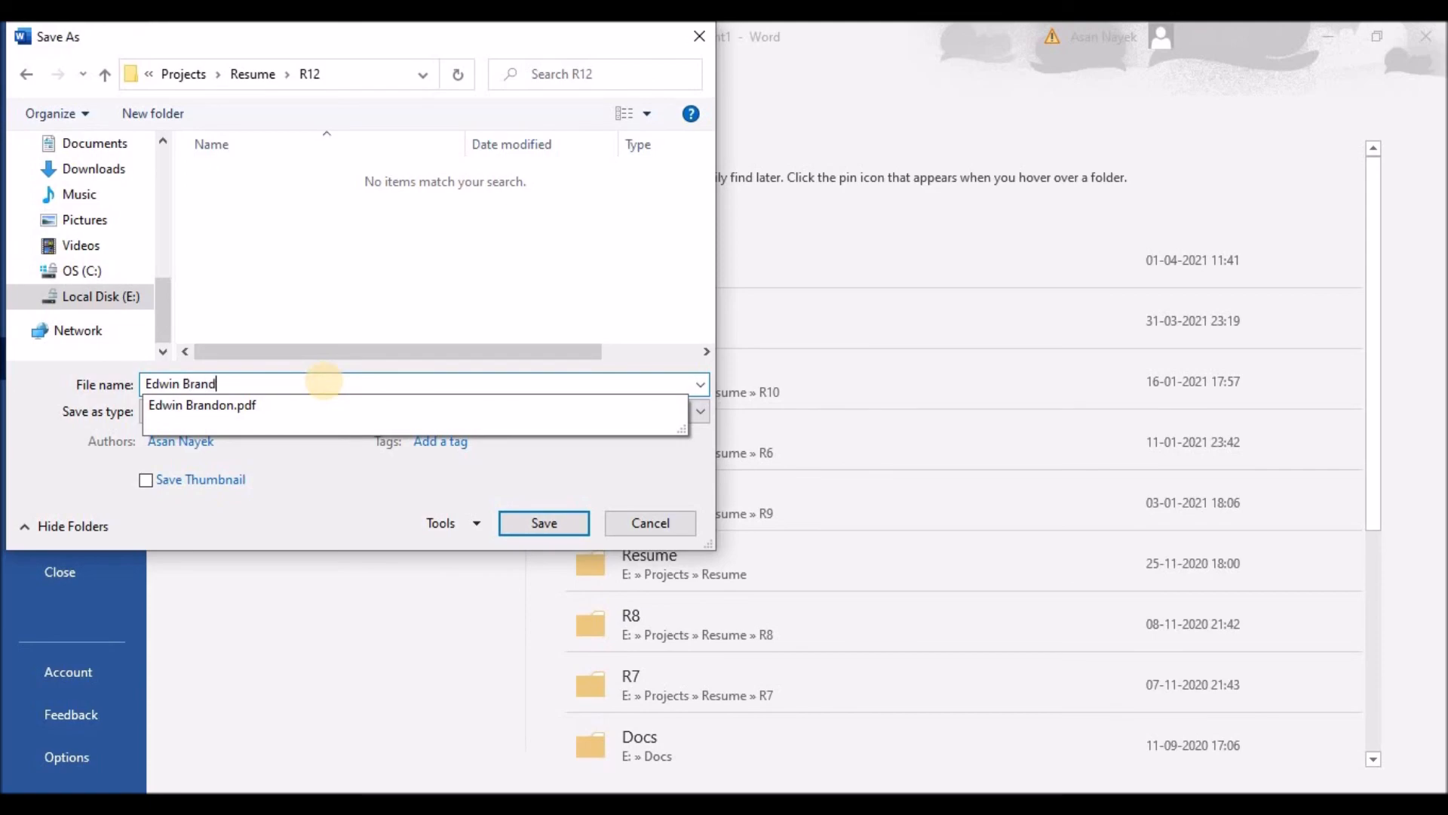
click(542, 523)
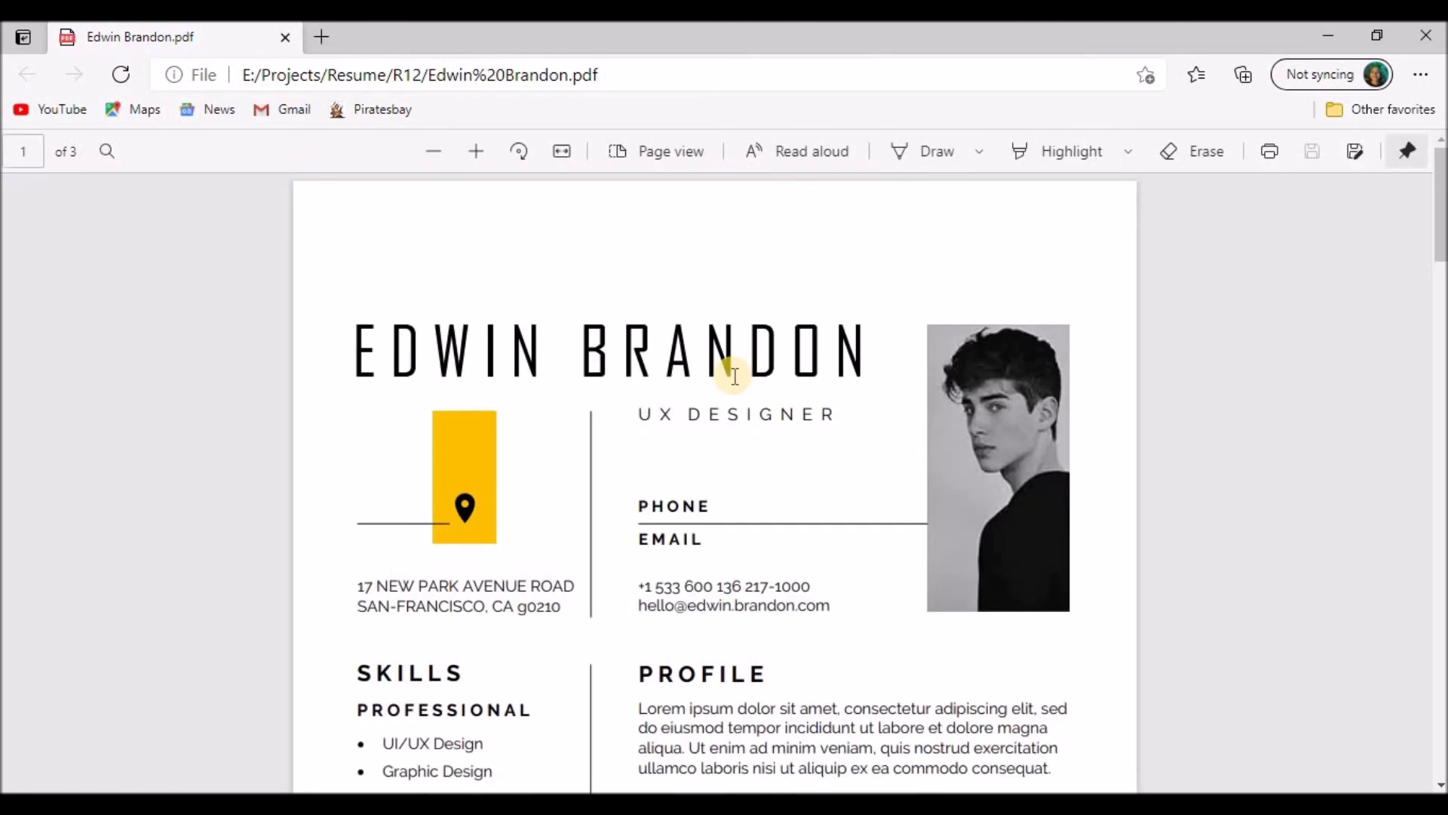
Scroll the exported PDF down through all three pages to the four References, then back toward the top
scroll(735, 375, down, 3)
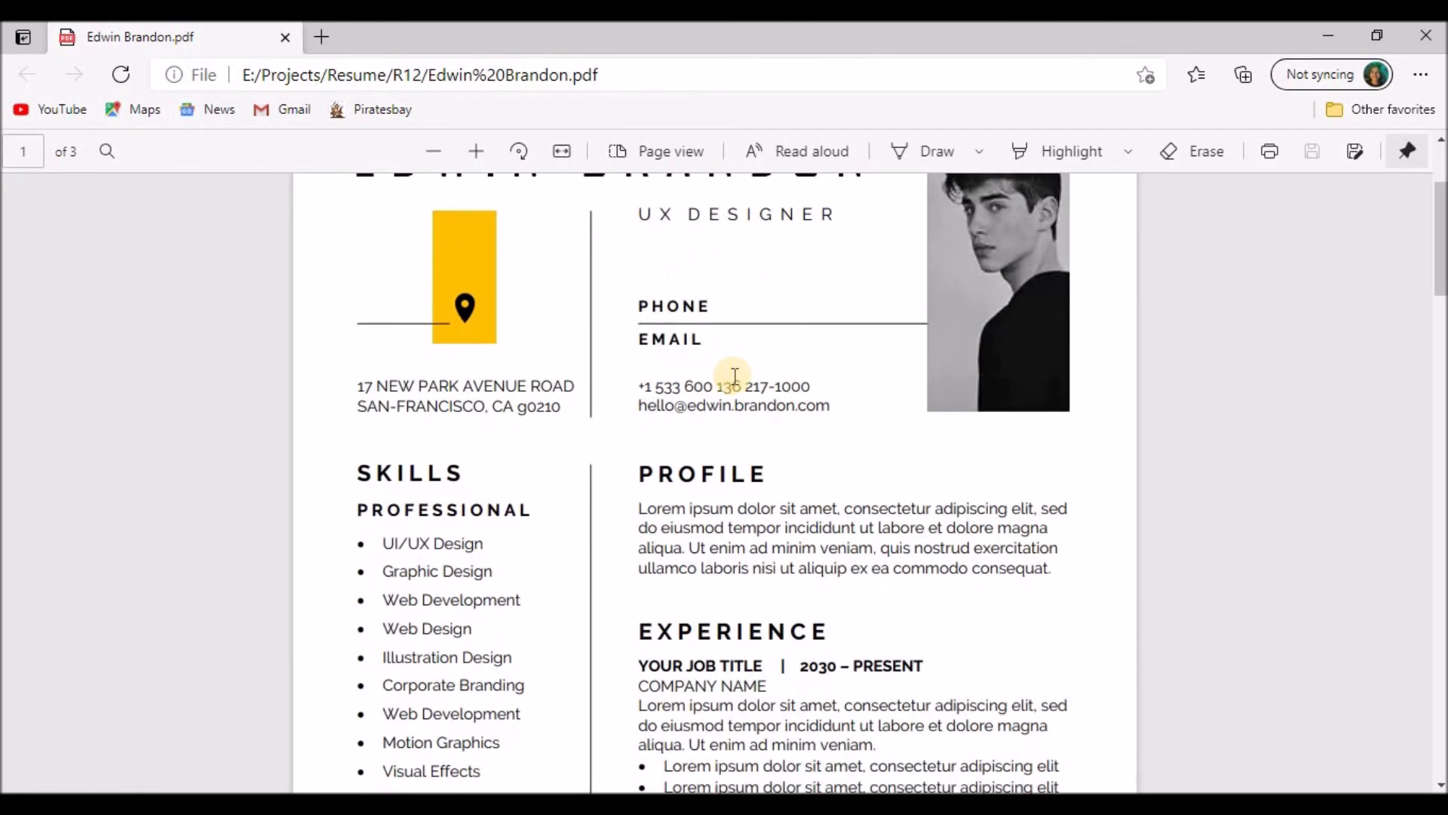
scroll(734, 375, down, 3)
scroll(734, 375, down, 12)
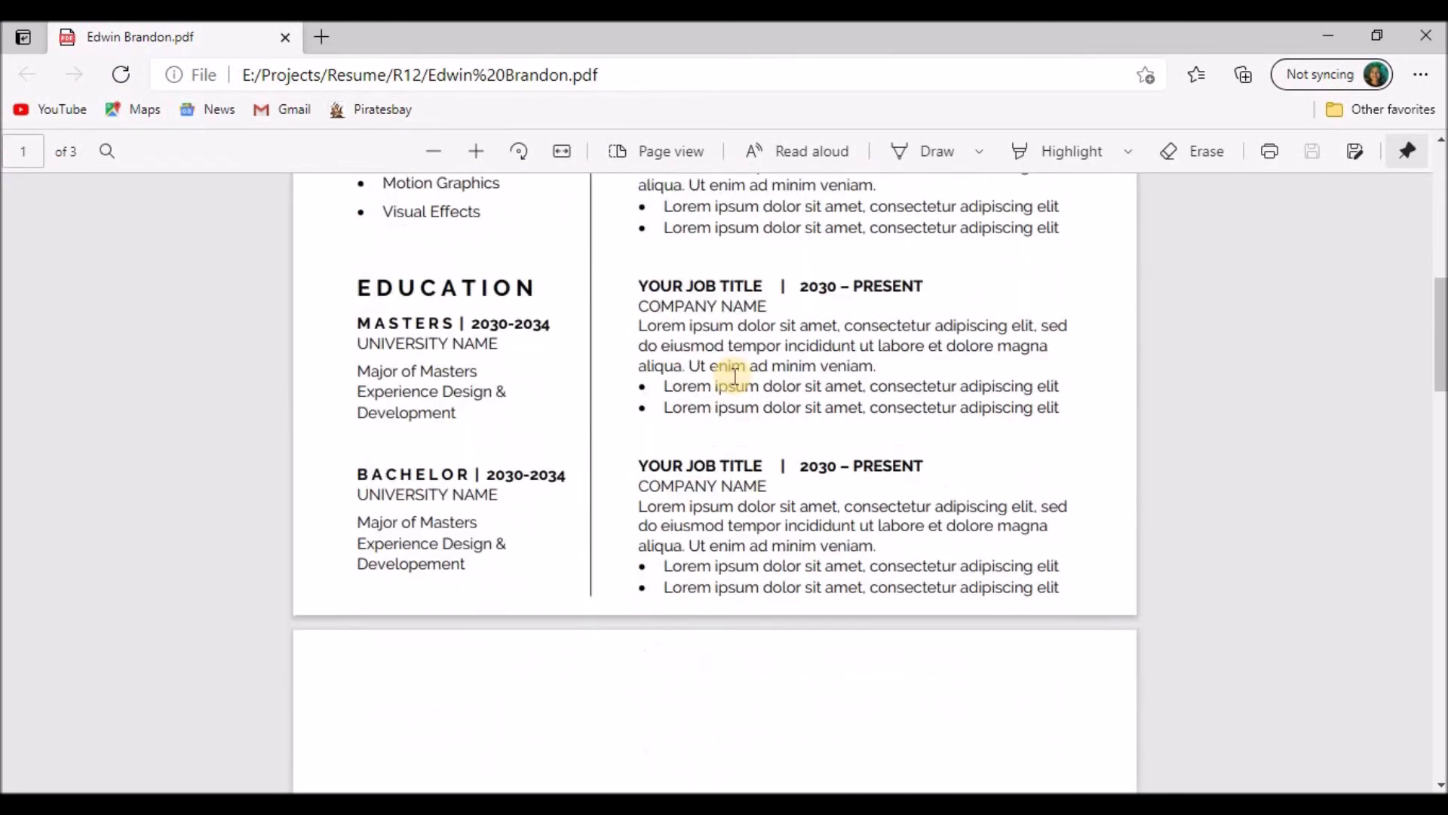
scroll(735, 375, down, 12)
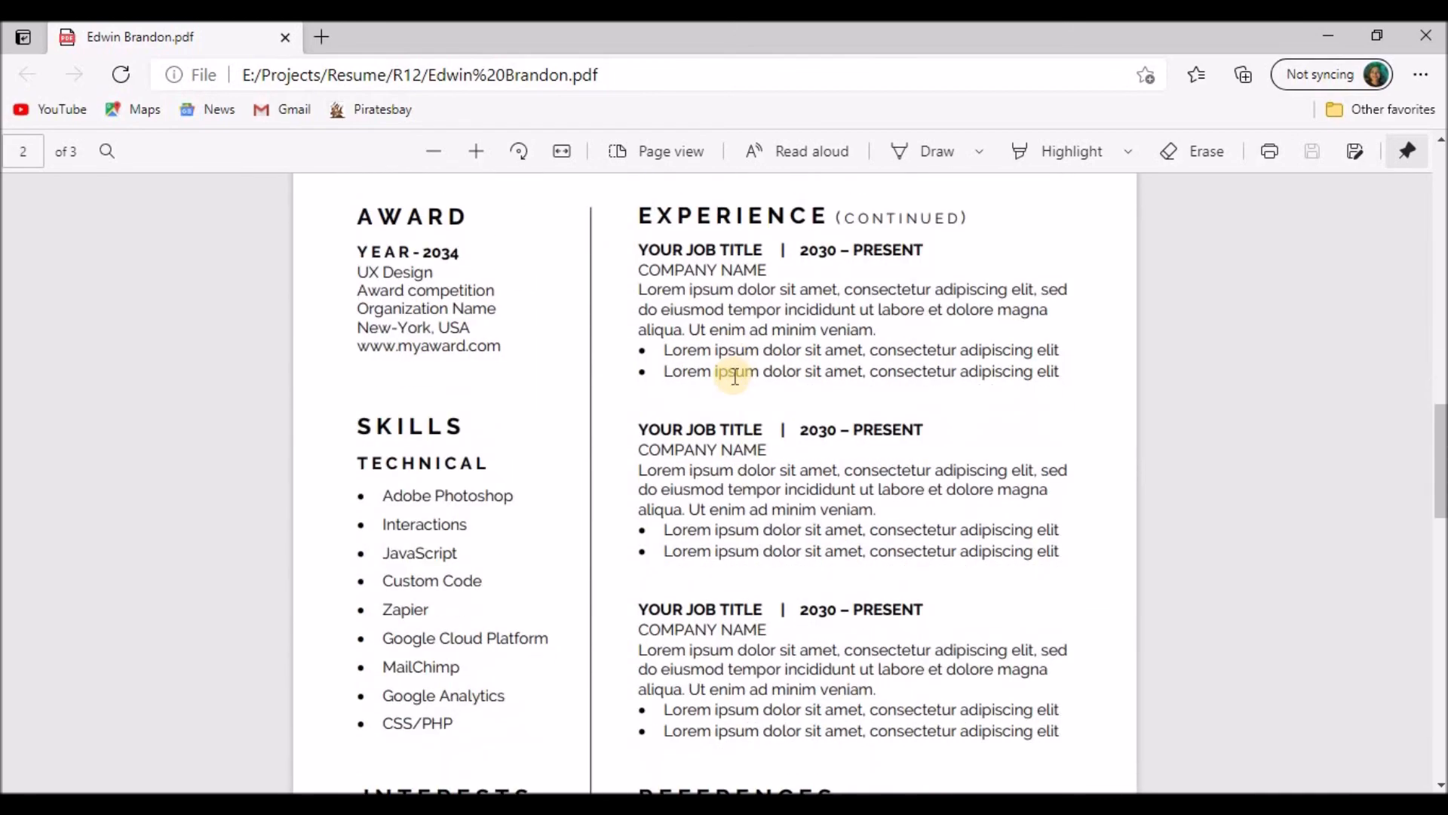
scroll(735, 375, down, 9)
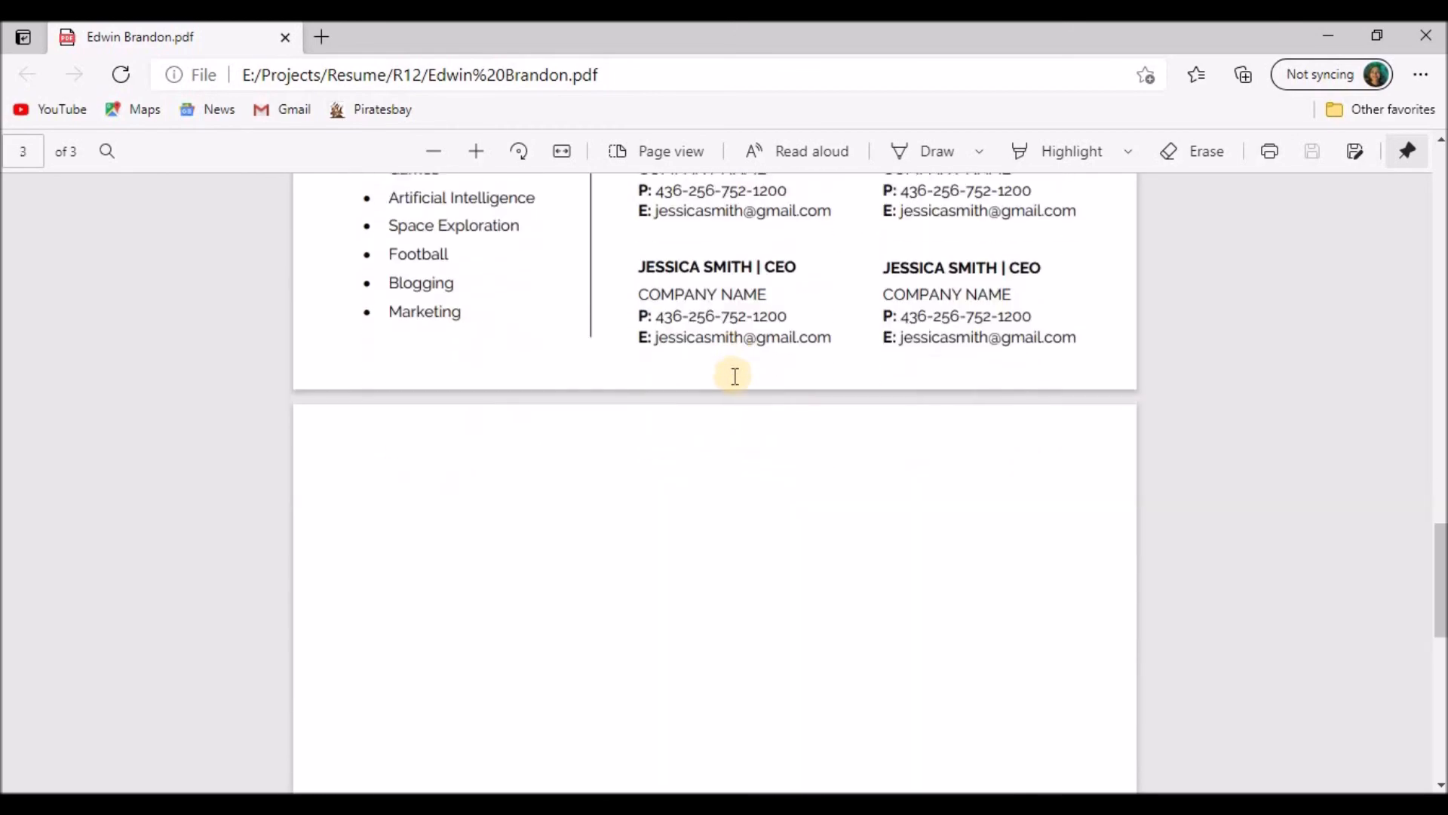
scroll(735, 375, up, 20)
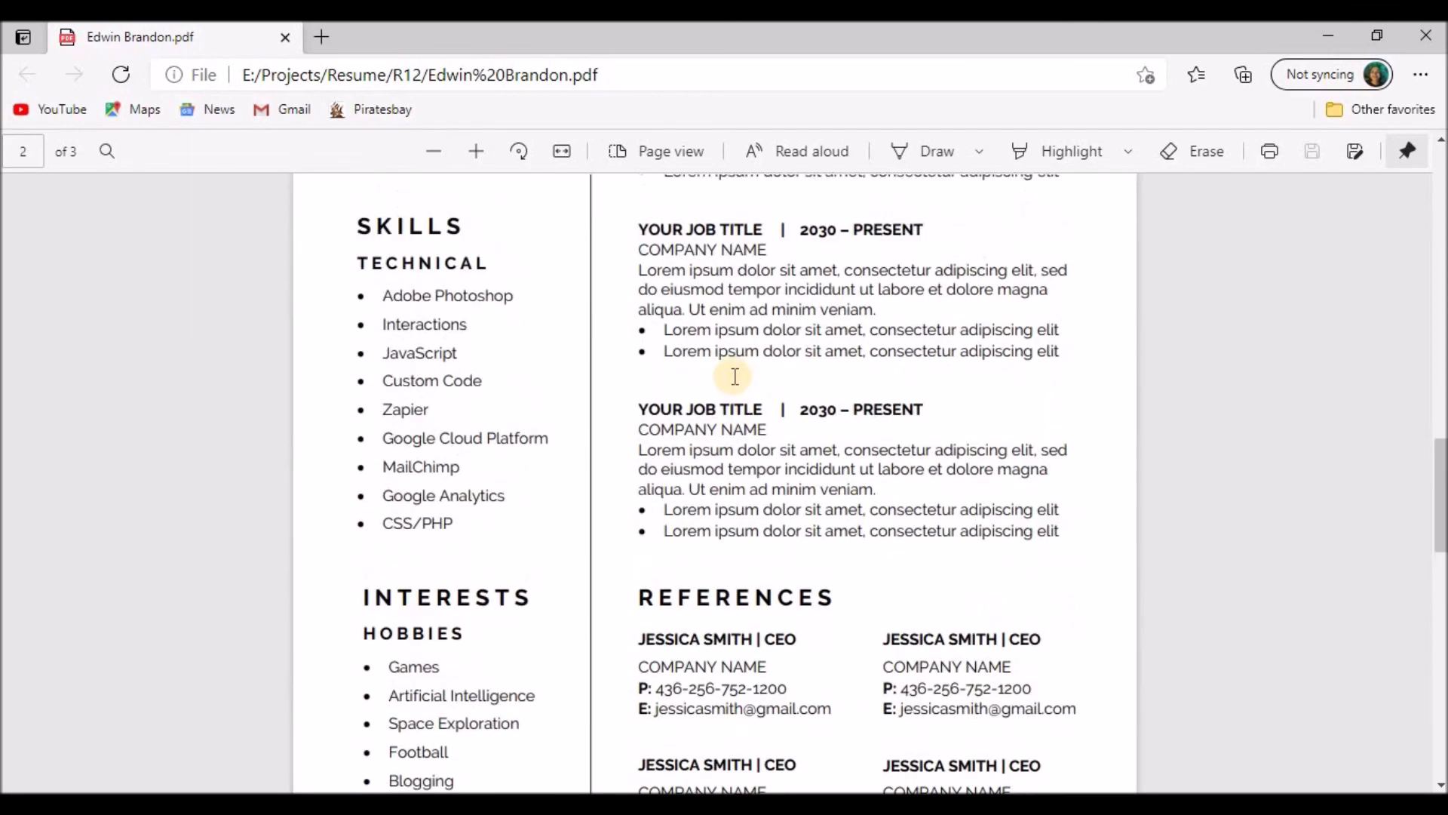
scroll(735, 375, up, 14)
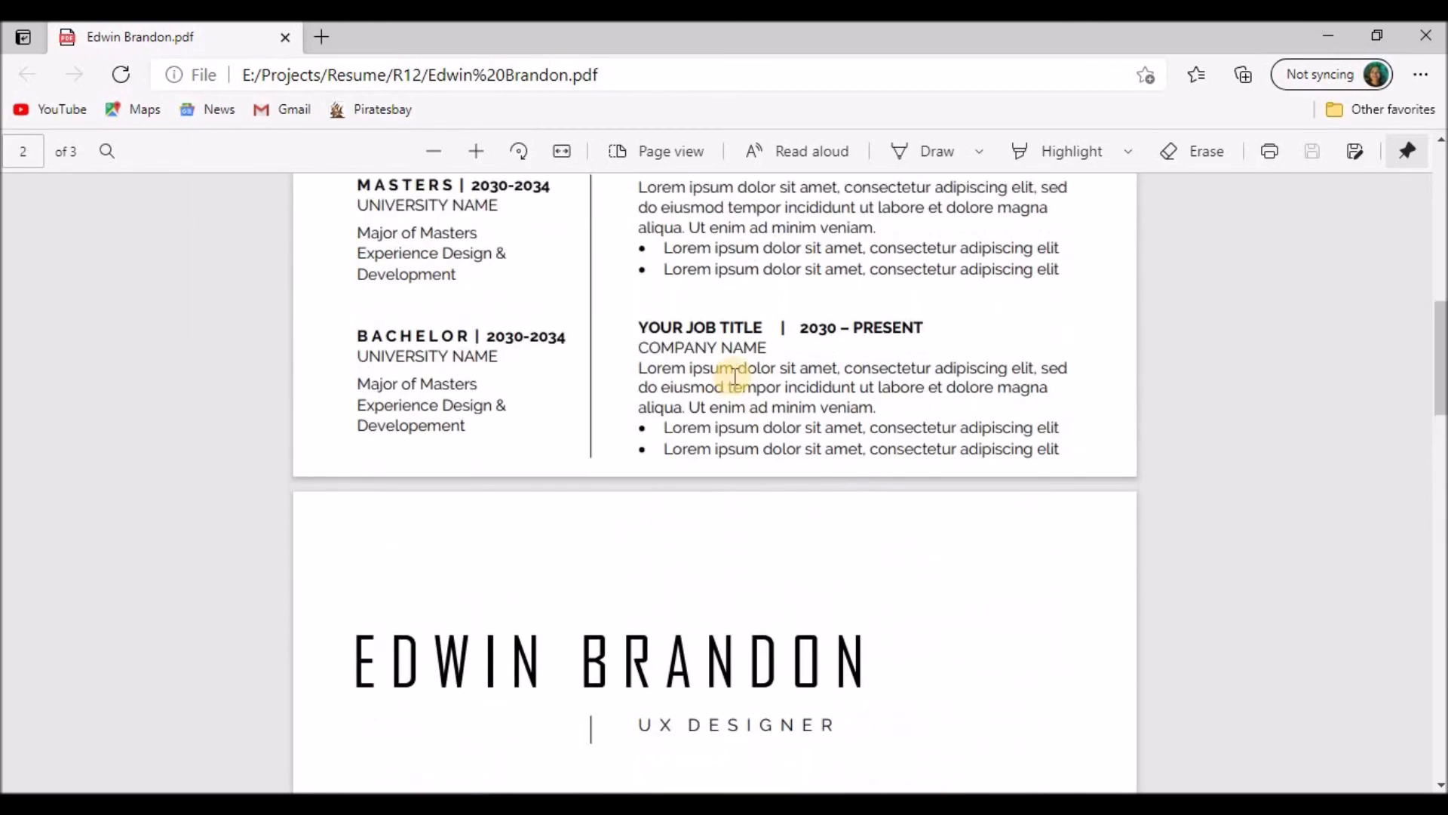
scroll(734, 375, up, 4)
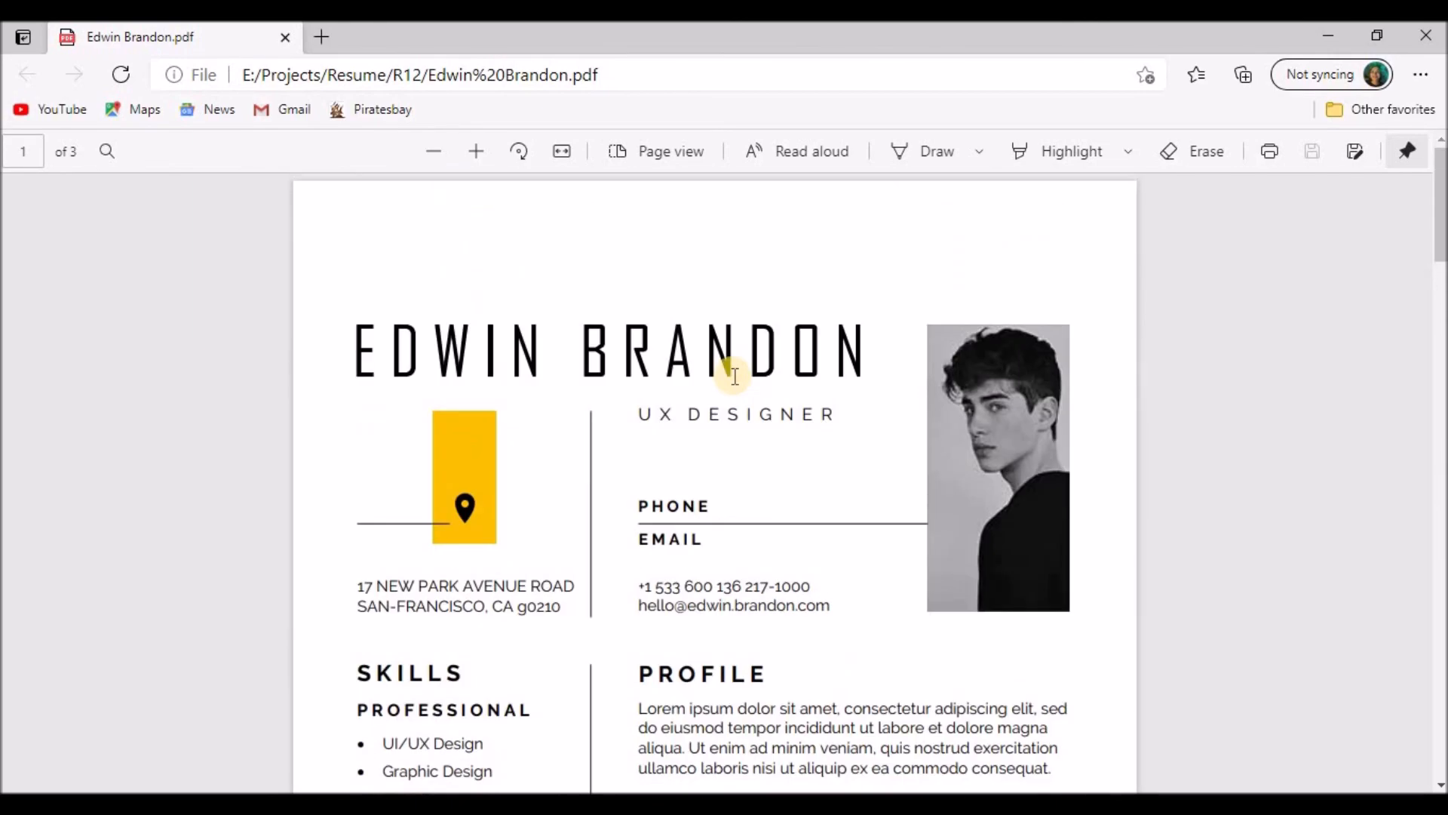